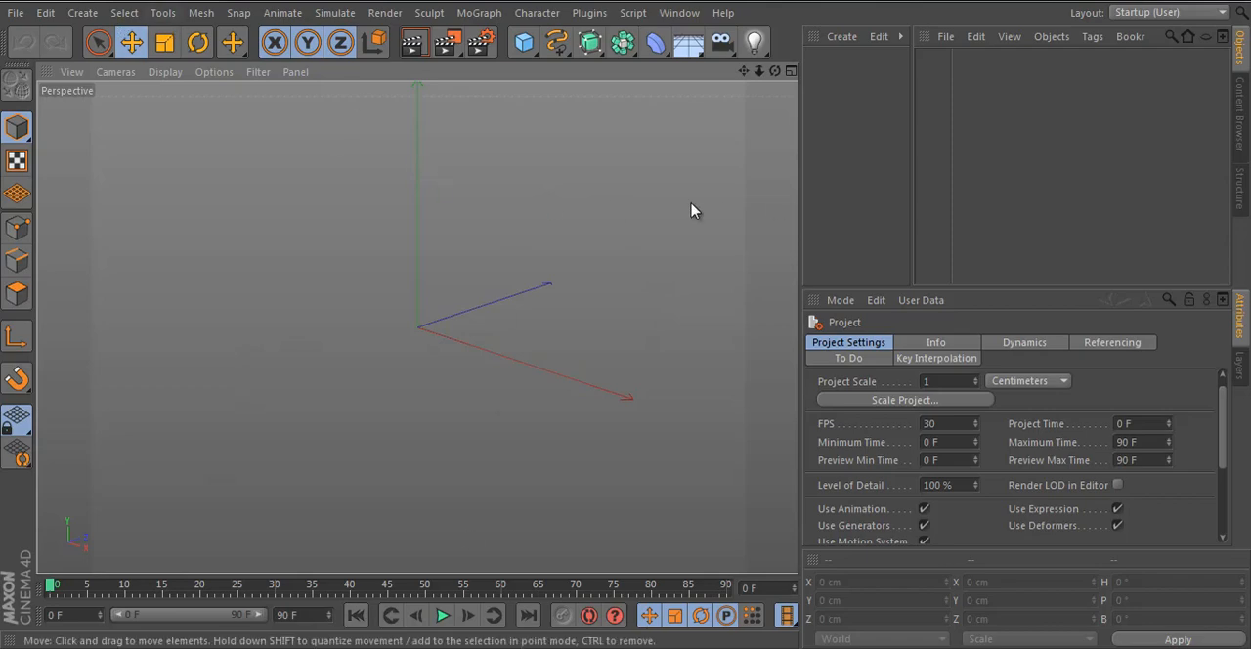
- Create a new material and browse to the Done folder on the Desktop for its Color texture
double_click(846, 139)
double_click(824, 71)
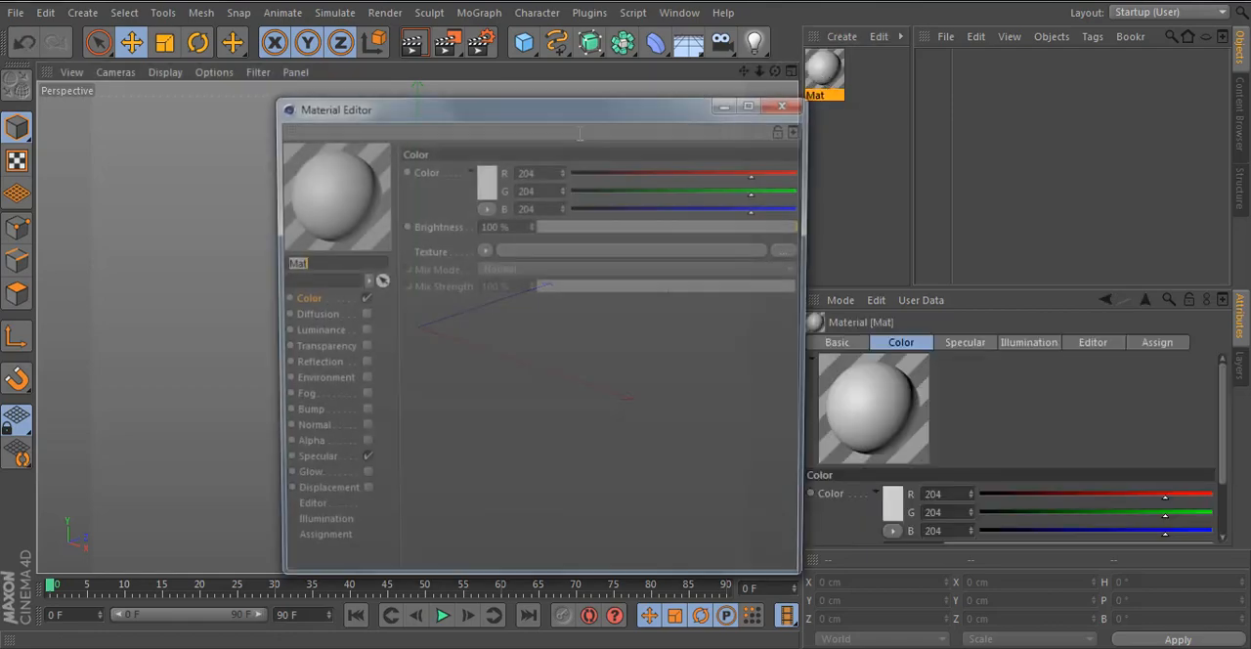
left_click(577, 255)
scroll(845, 322, "down", 5)
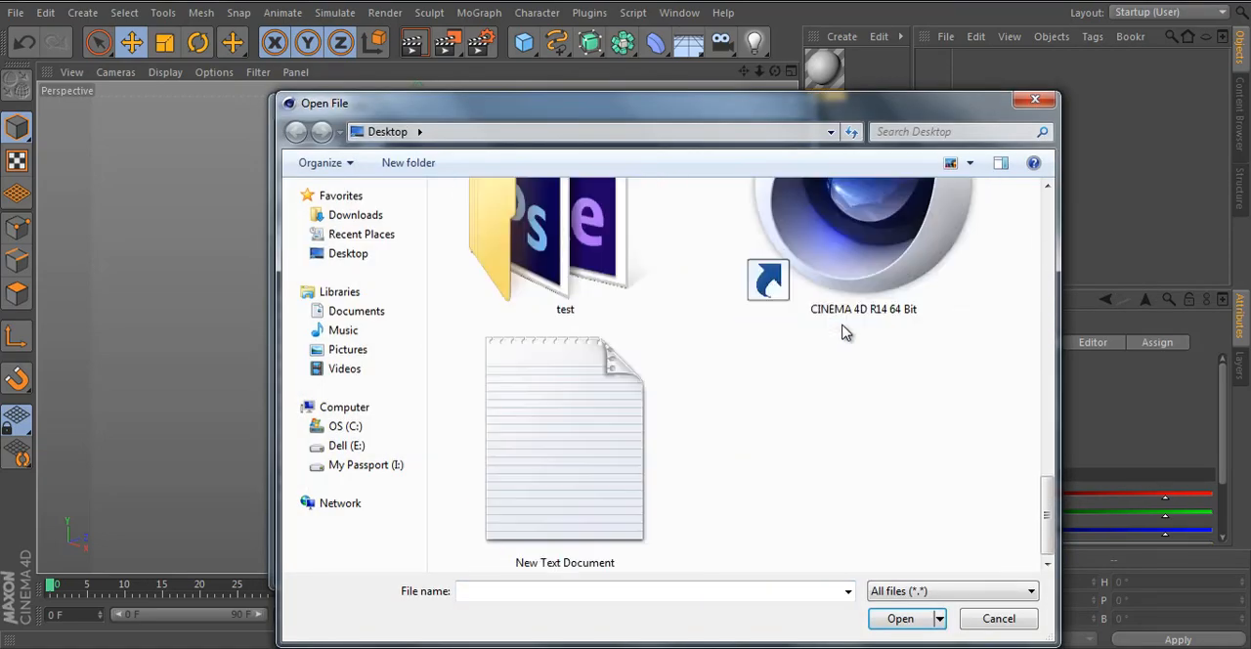
scroll(635, 342, "up", 1)
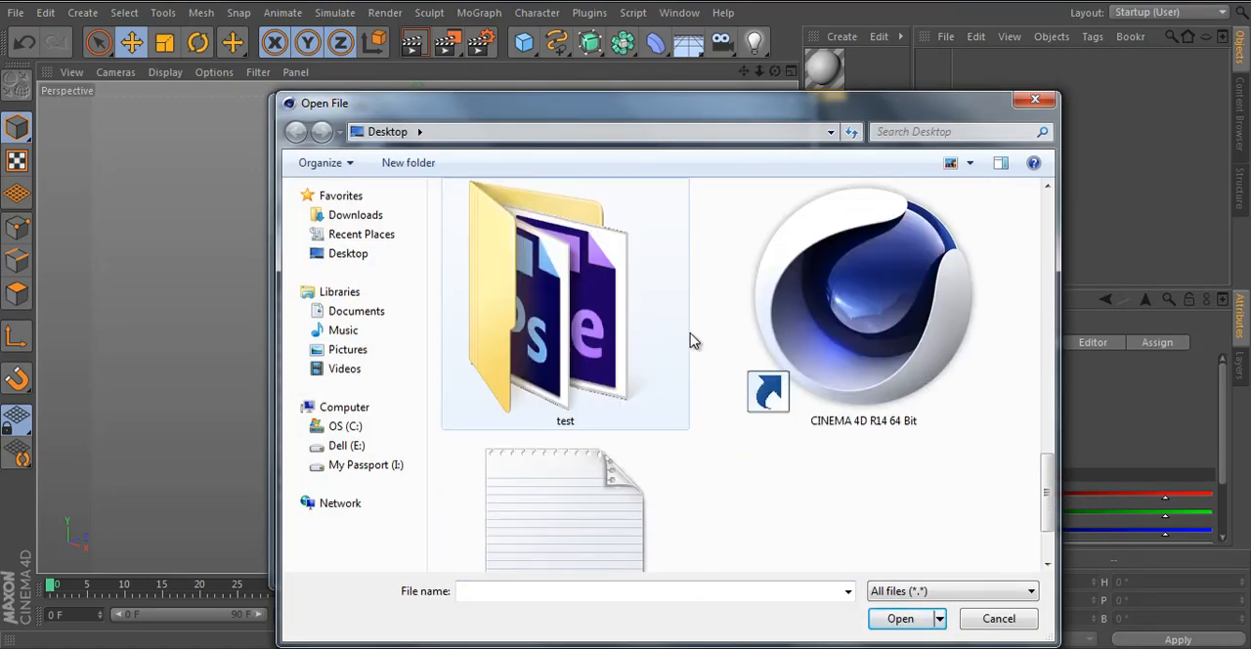
scroll(694, 340, "up", 2)
double_click(875, 322)
- Load 2.png as the material's Color texture without copying it to the project location, and disable Specular
right_click(593, 374)
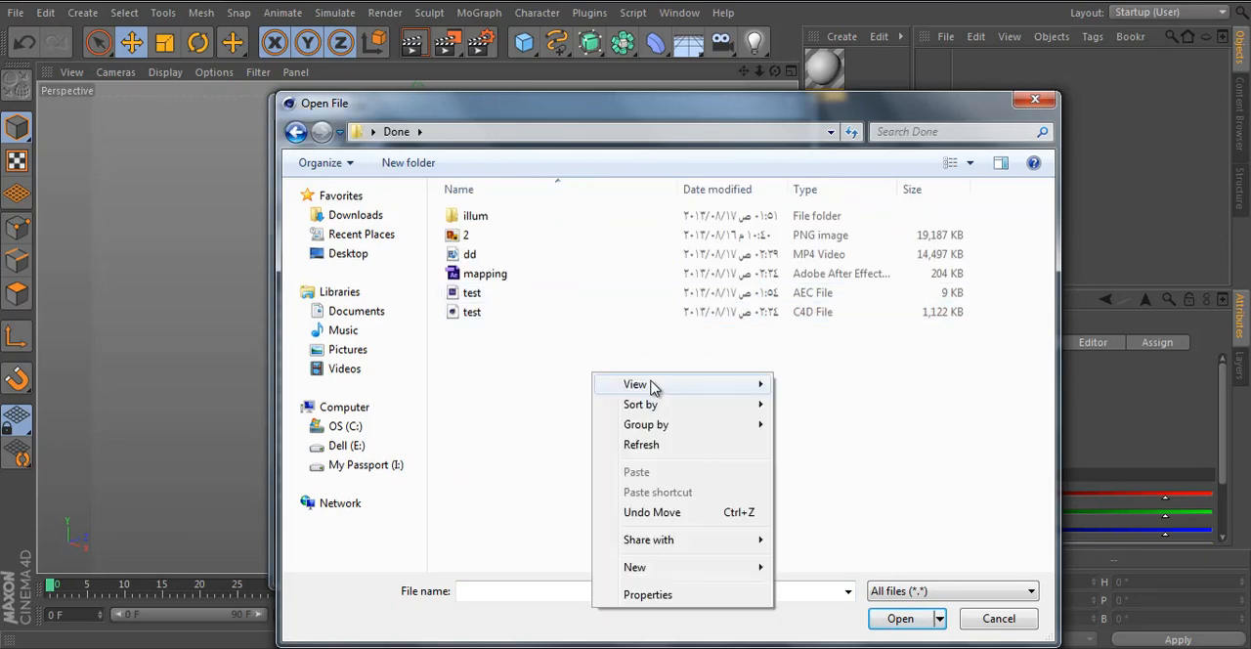
mouse_move(653, 386)
left_click(825, 407)
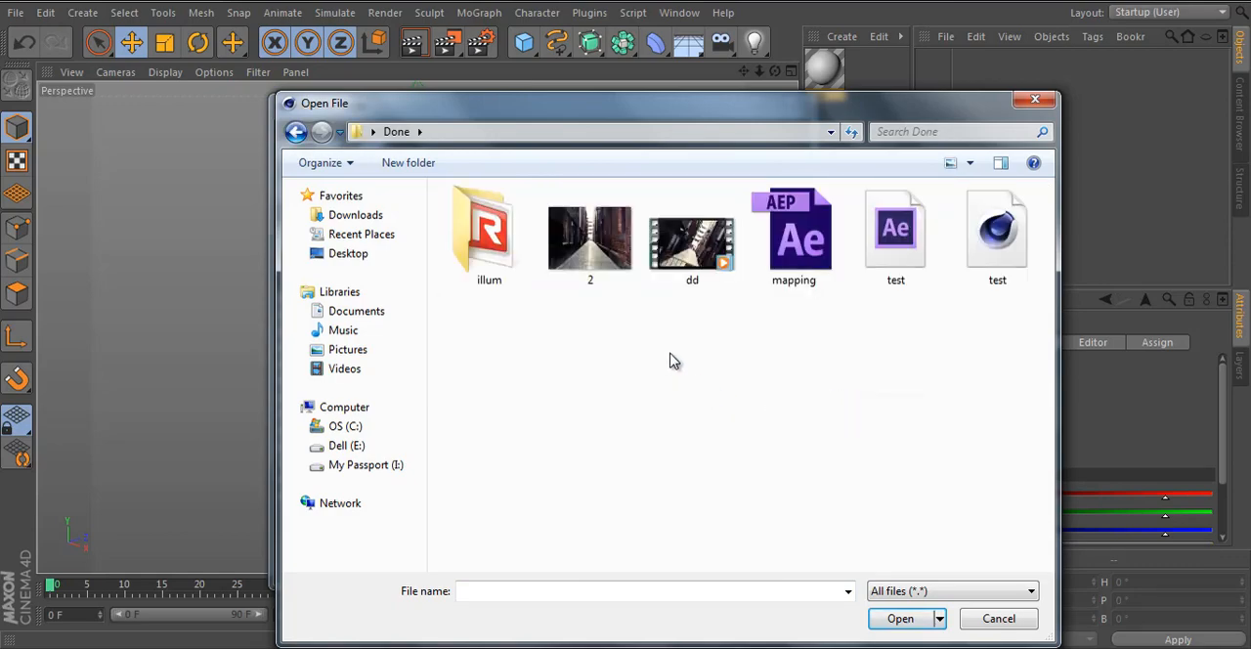
double_click(591, 240)
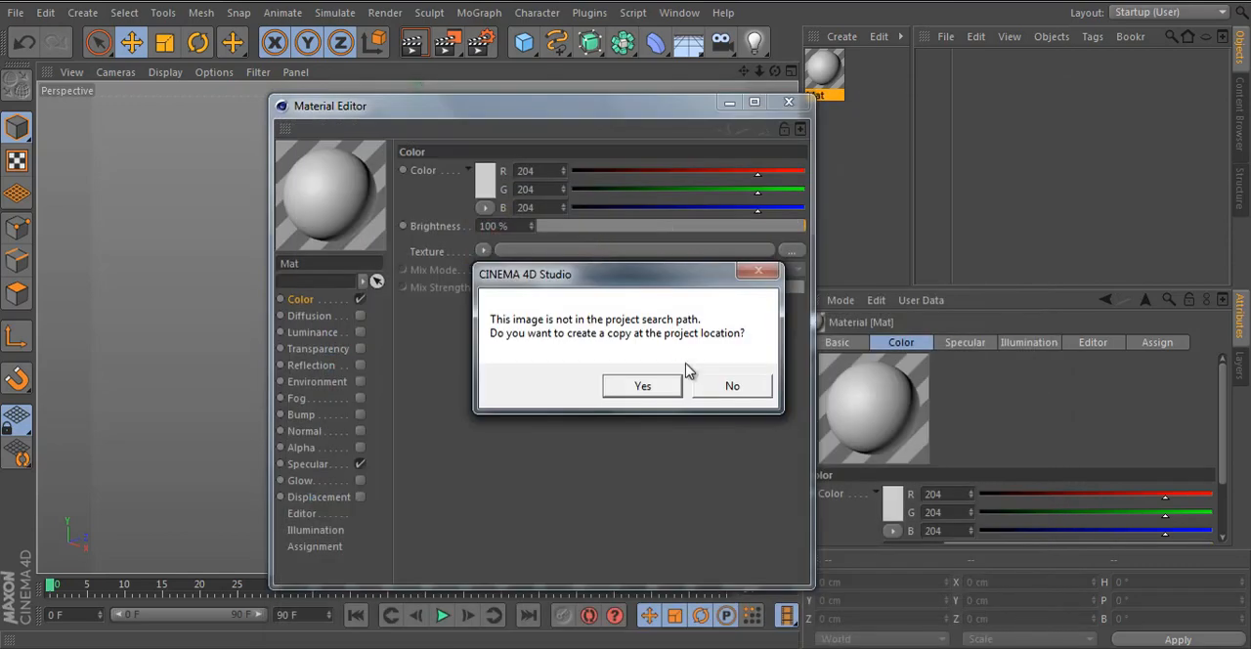
left_click(711, 384)
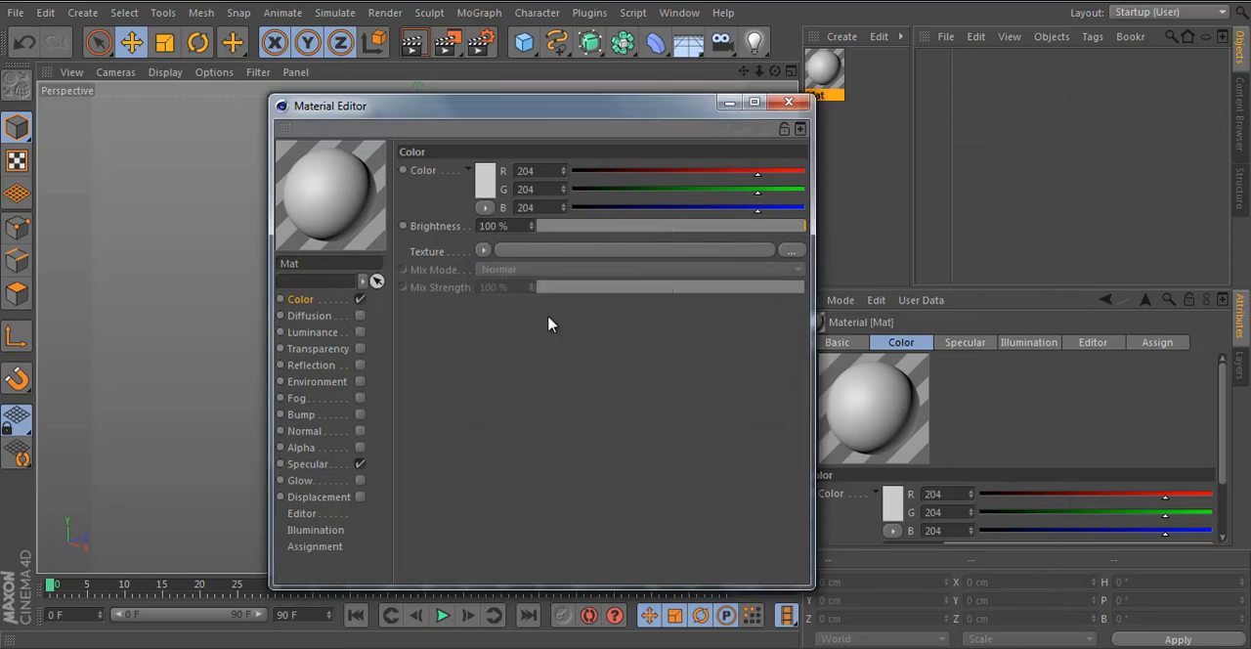
left_click(360, 463)
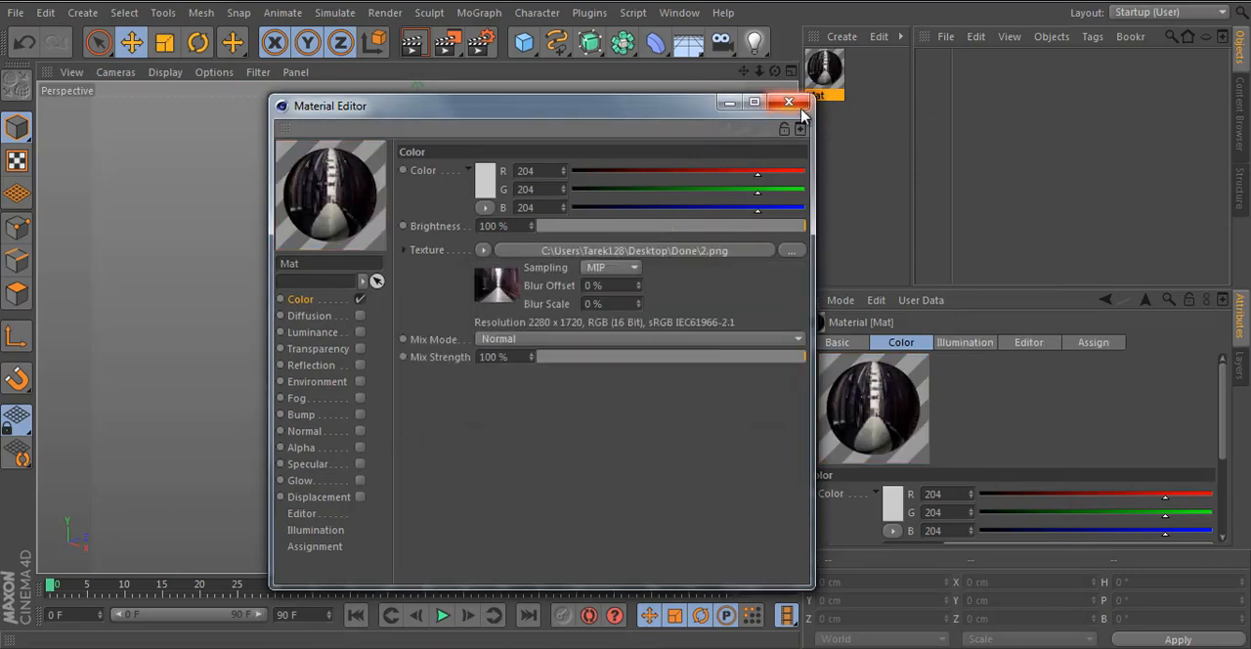
left_click(788, 101)
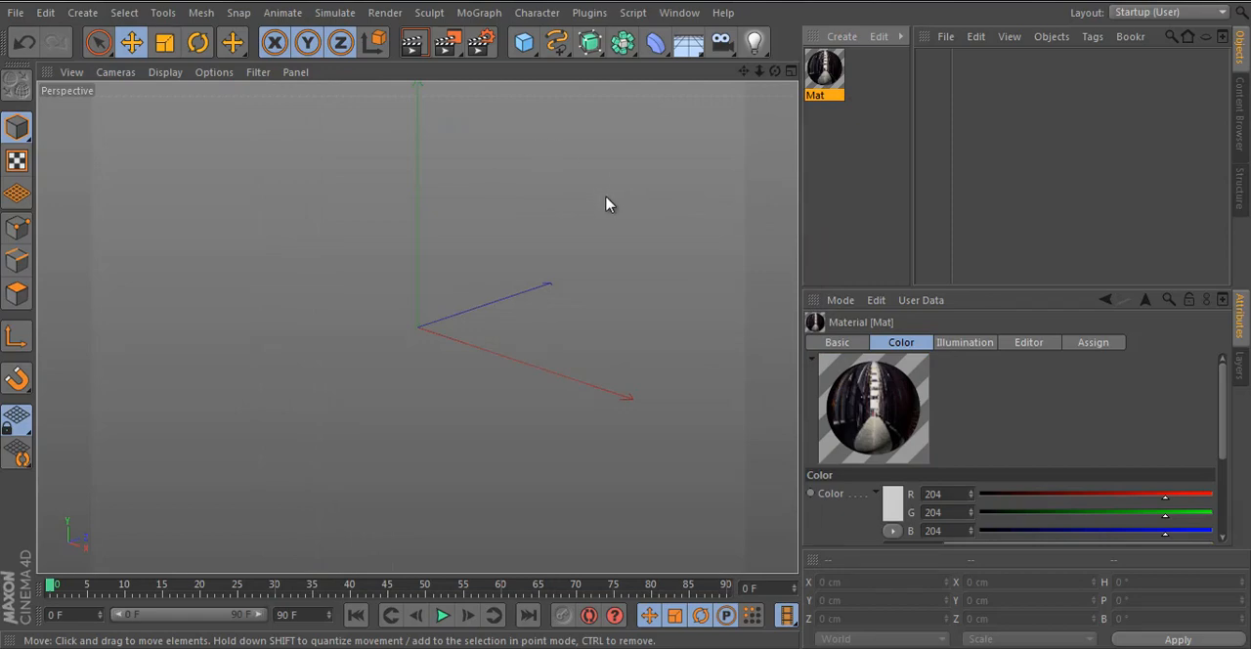
- Set the render output to the HDV/HDTV 720 29.97 film/video preset
left_click_drag(594, 217, 480, 224, "alt")
left_click(483, 44)
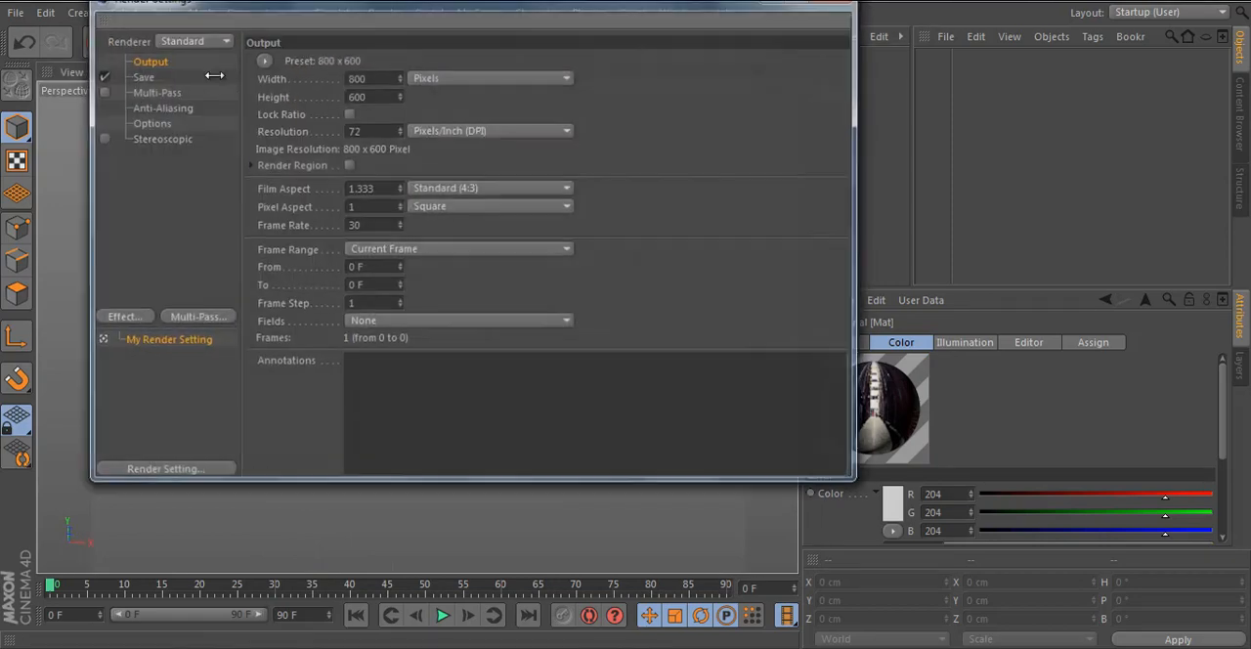
left_click(263, 61)
mouse_move(300, 143)
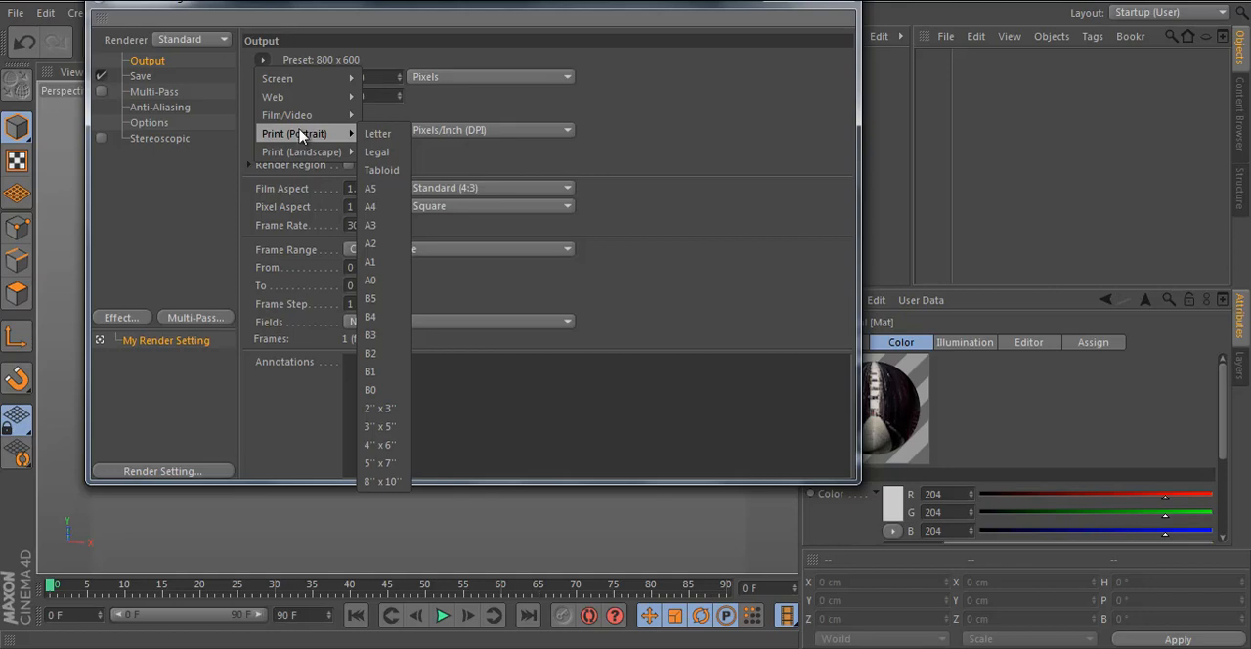
mouse_move(308, 118)
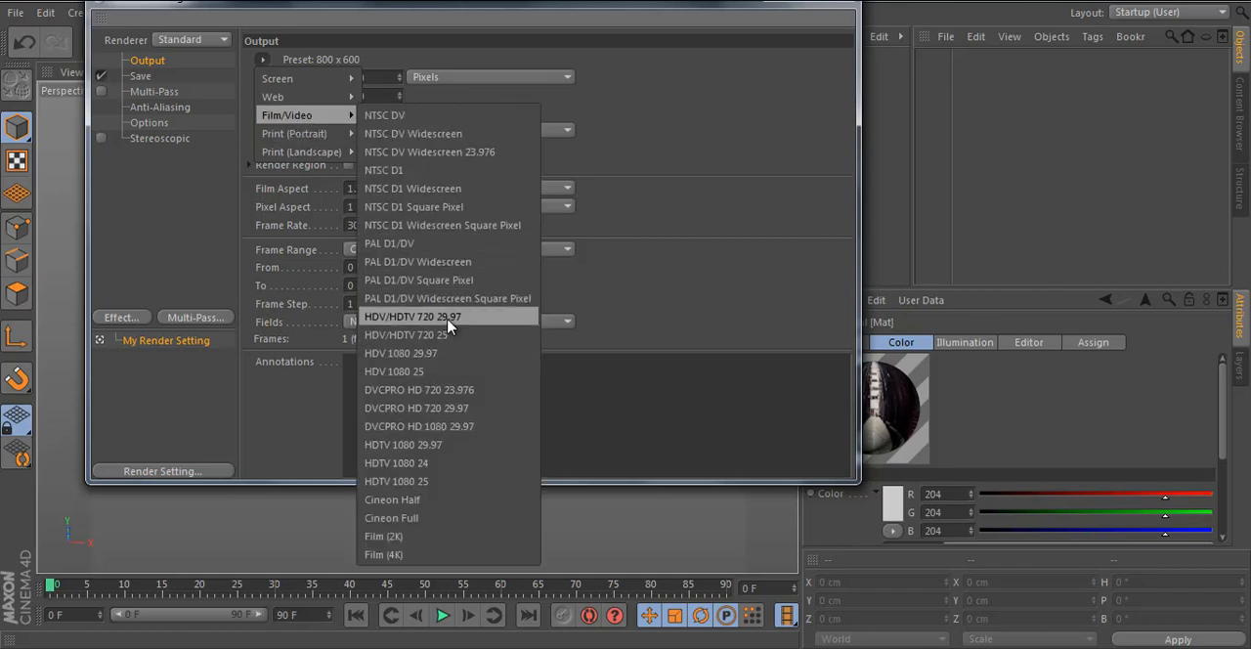
left_click(448, 319)
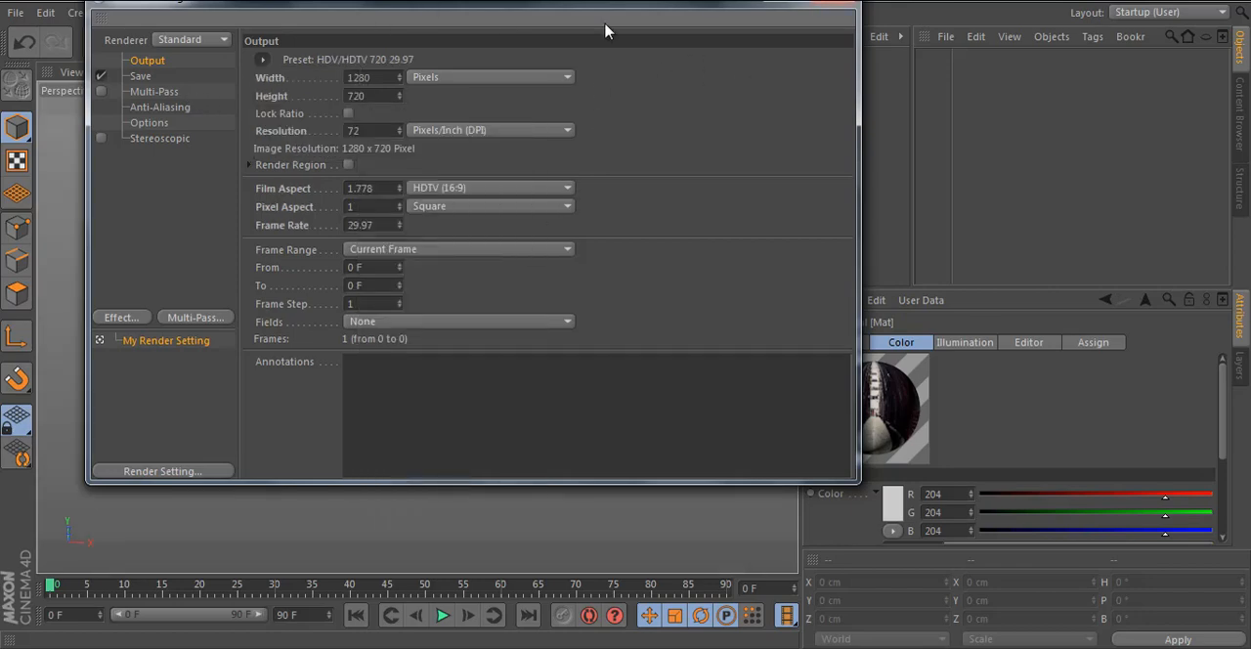
left_click(842, 4)
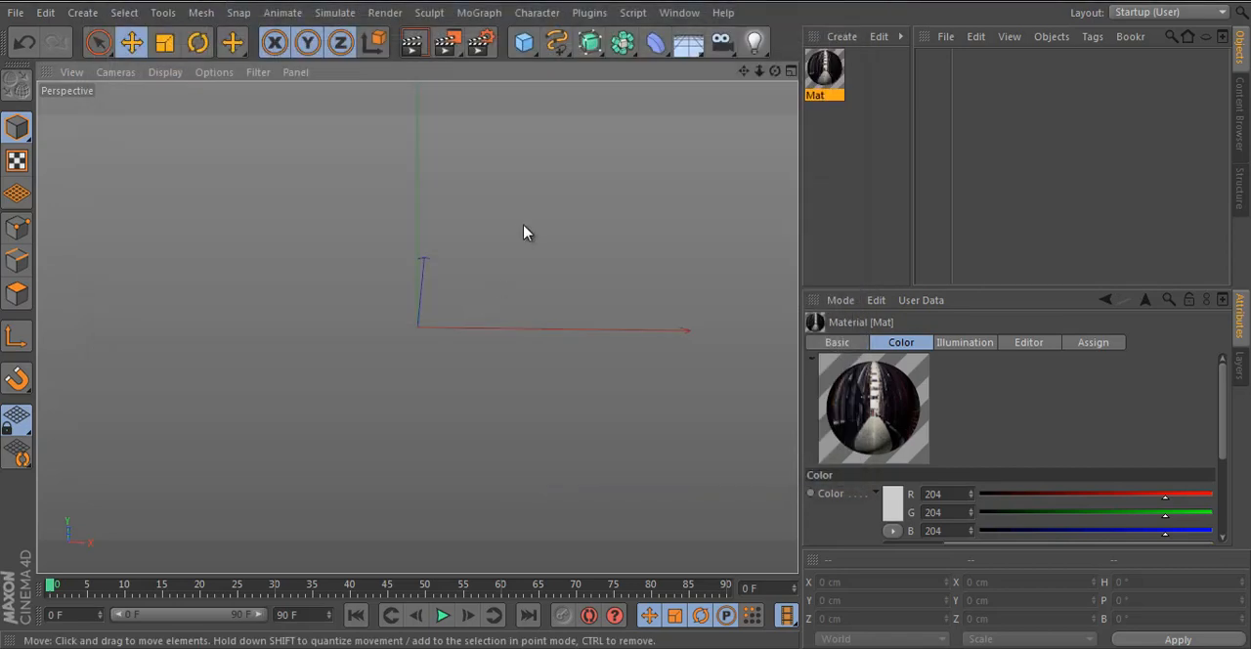
- Add a plane to the scene and apply the alley photo material to it
left_click(524, 42)
left_click(700, 102)
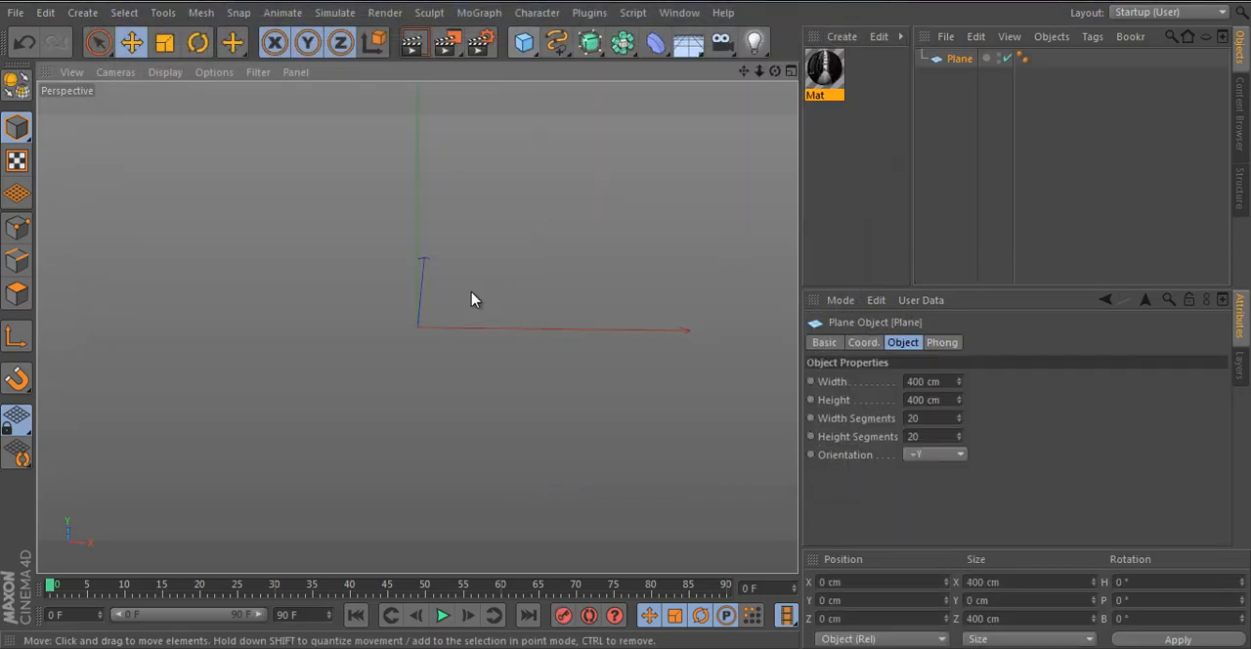
left_click_drag(823, 74, 443, 342)
scroll(444, 342, "up", 5)
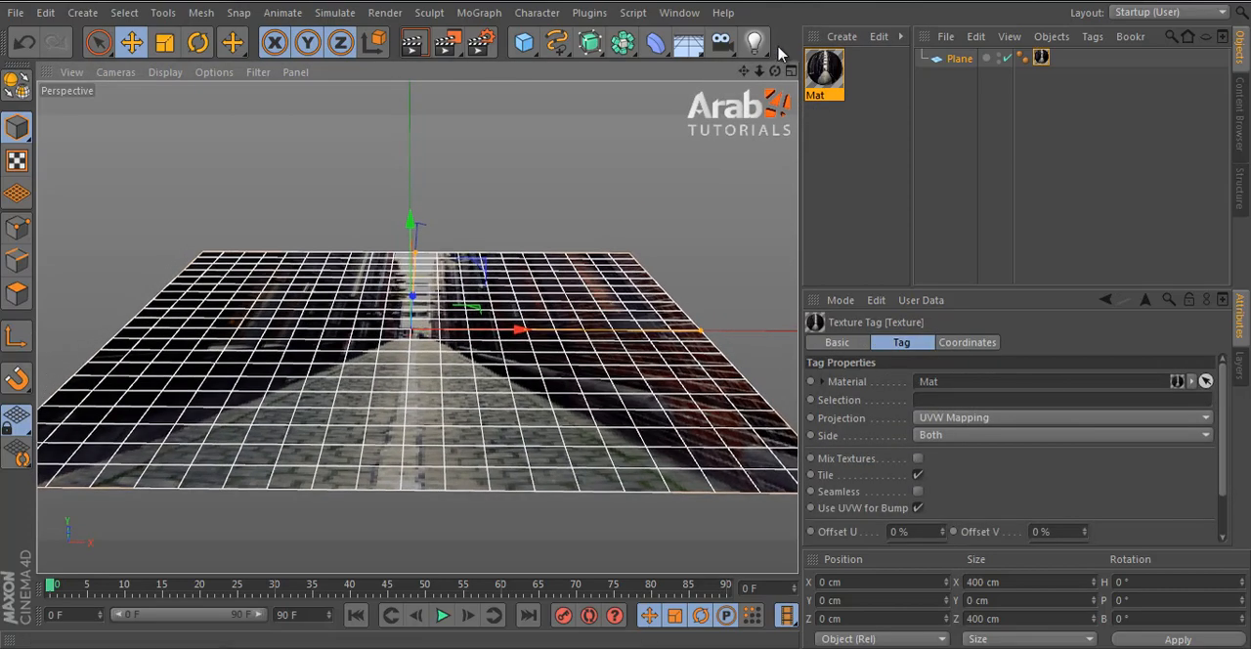
- Add a camera, look through it and reframe the plane in its view
left_click(722, 43)
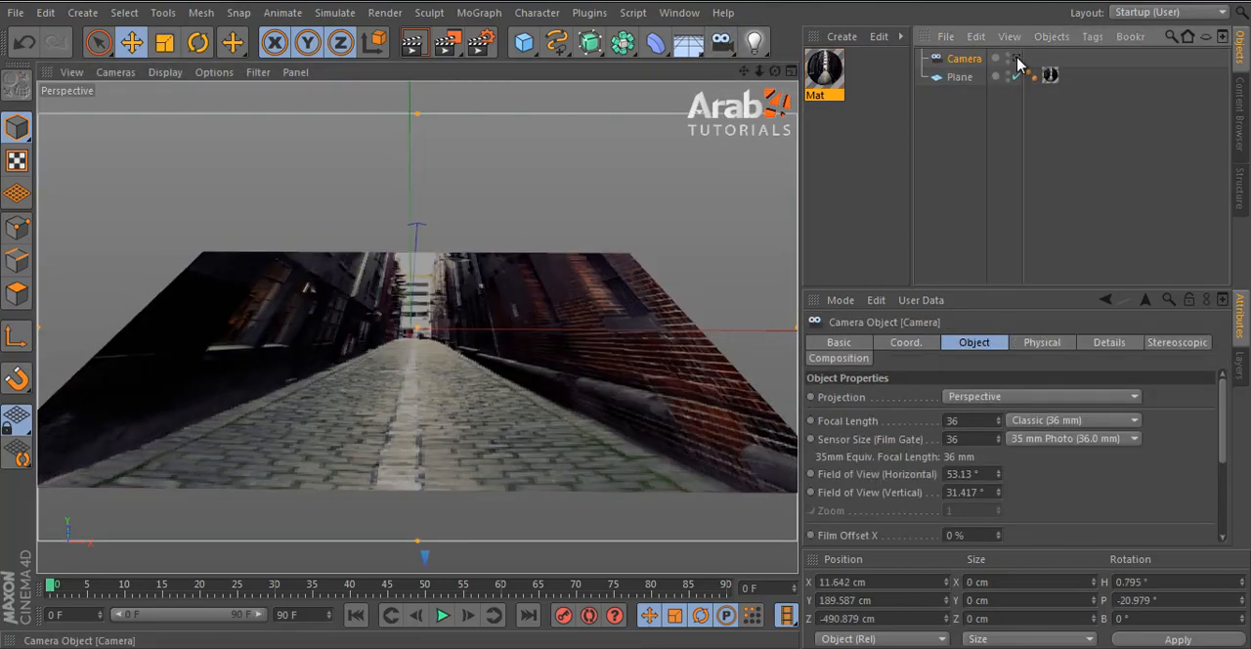
left_click(1018, 59)
middle_click_drag(339, 333, 362, 371, "alt")
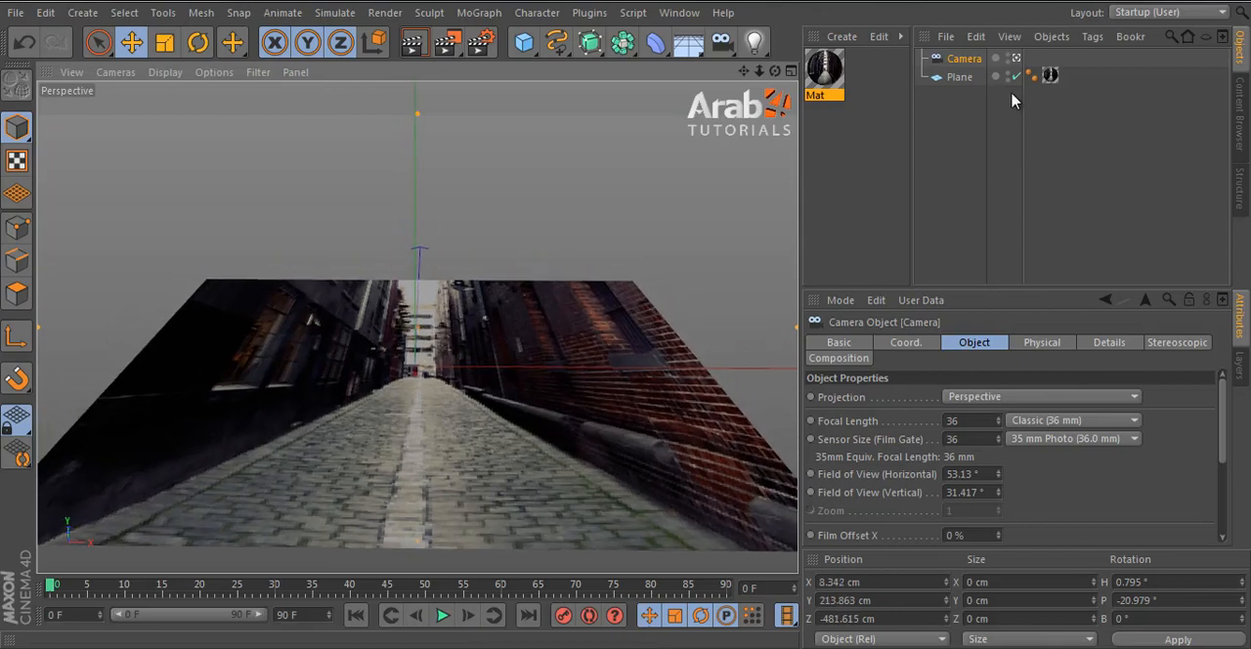
- Set the plane's texture projection to Camera Mapping, assign the scene camera to it and align the plane with the projected alley
left_click(1050, 75)
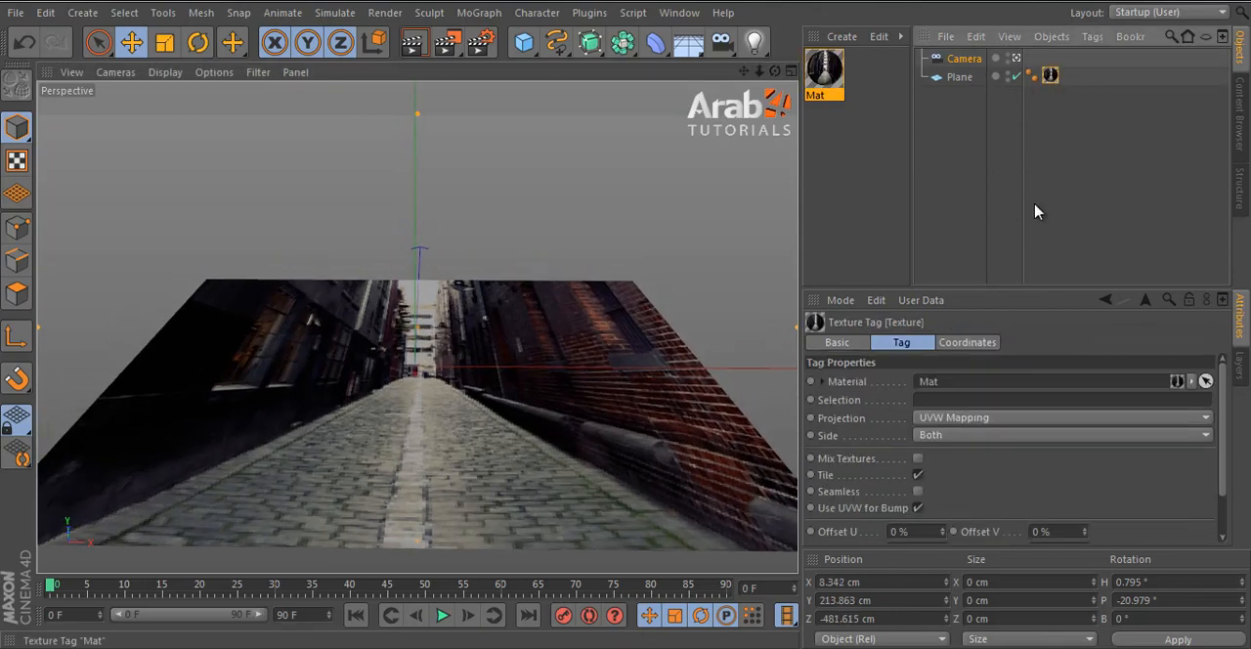
left_click(950, 420)
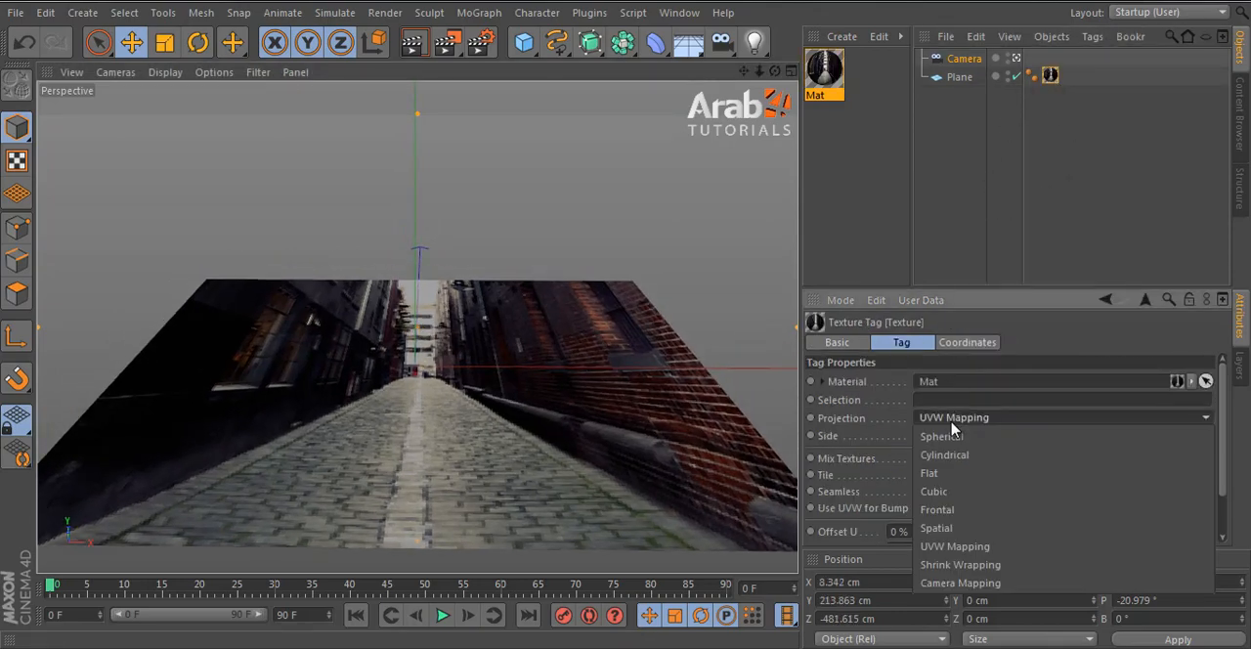
left_click(1051, 82)
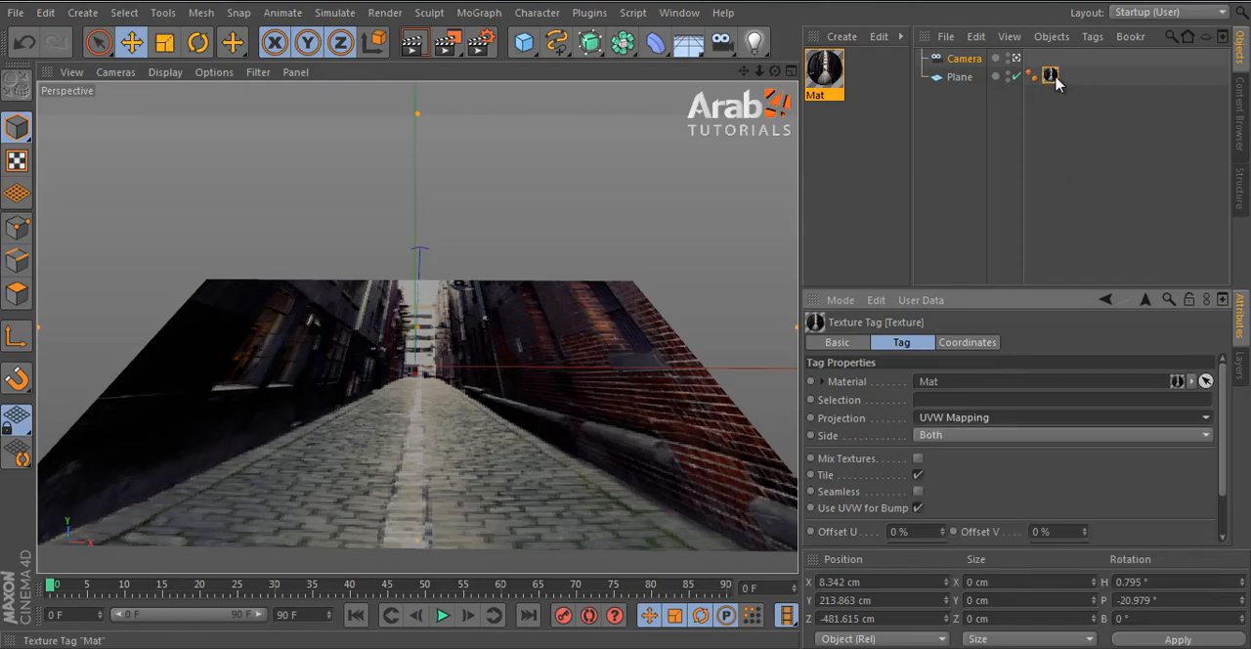
left_click(943, 422)
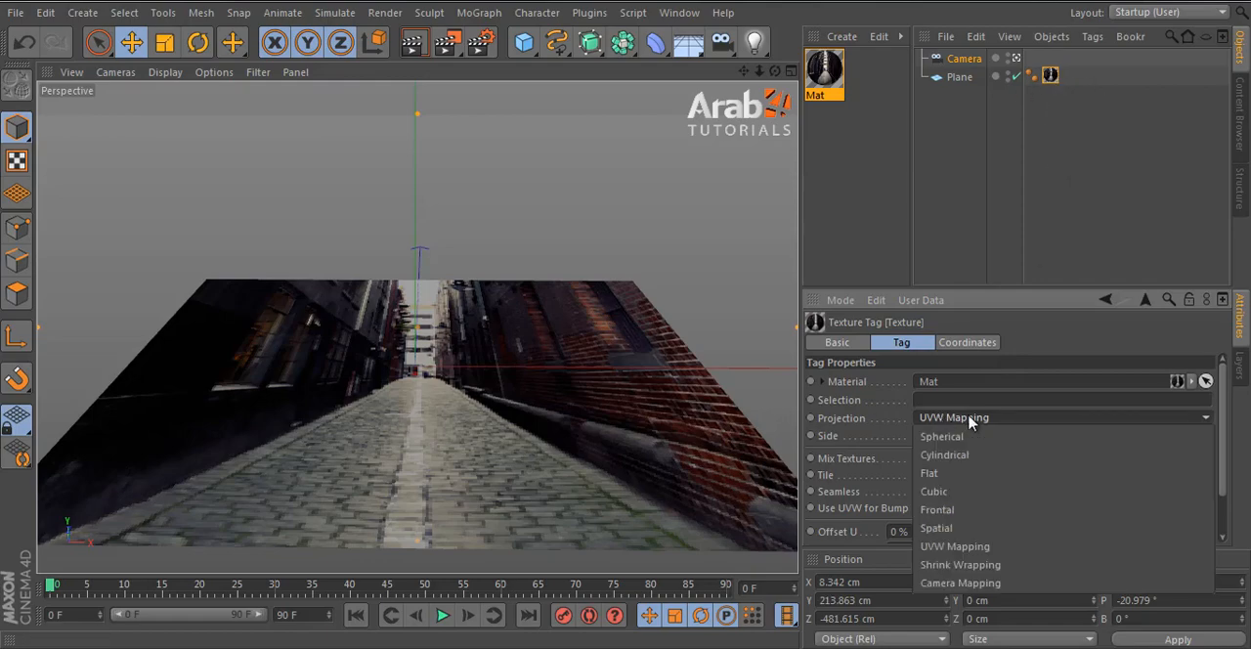
left_click(990, 587)
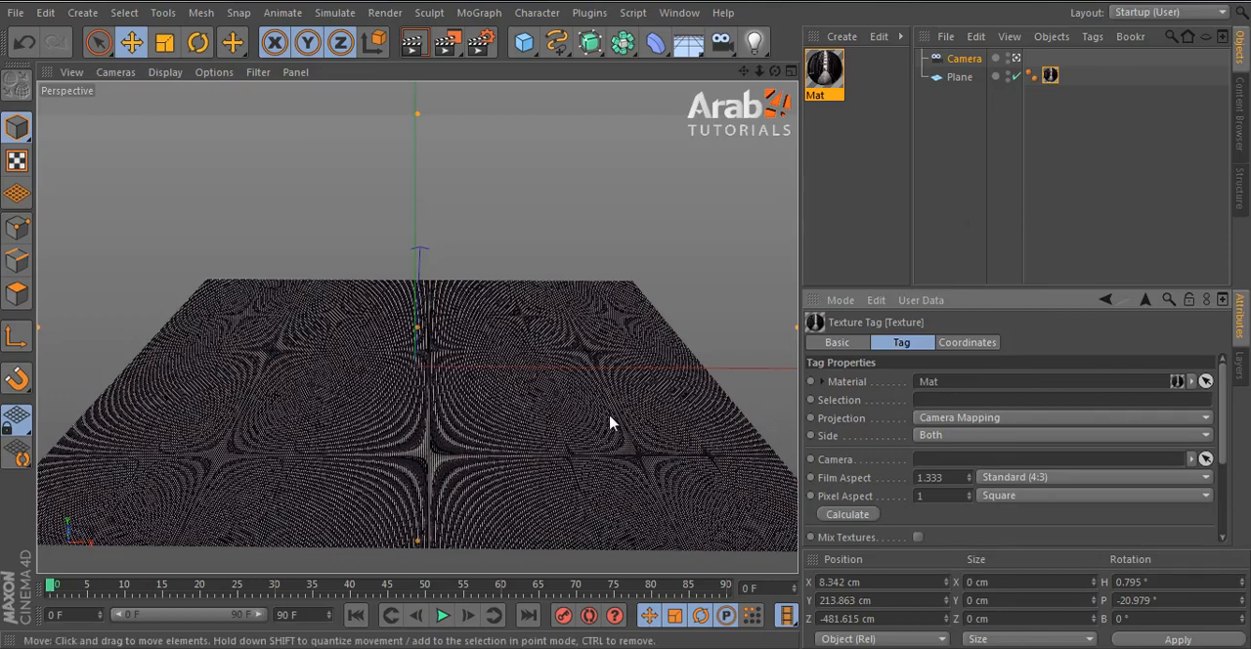
left_click_drag(581, 404, 609, 406, "alt")
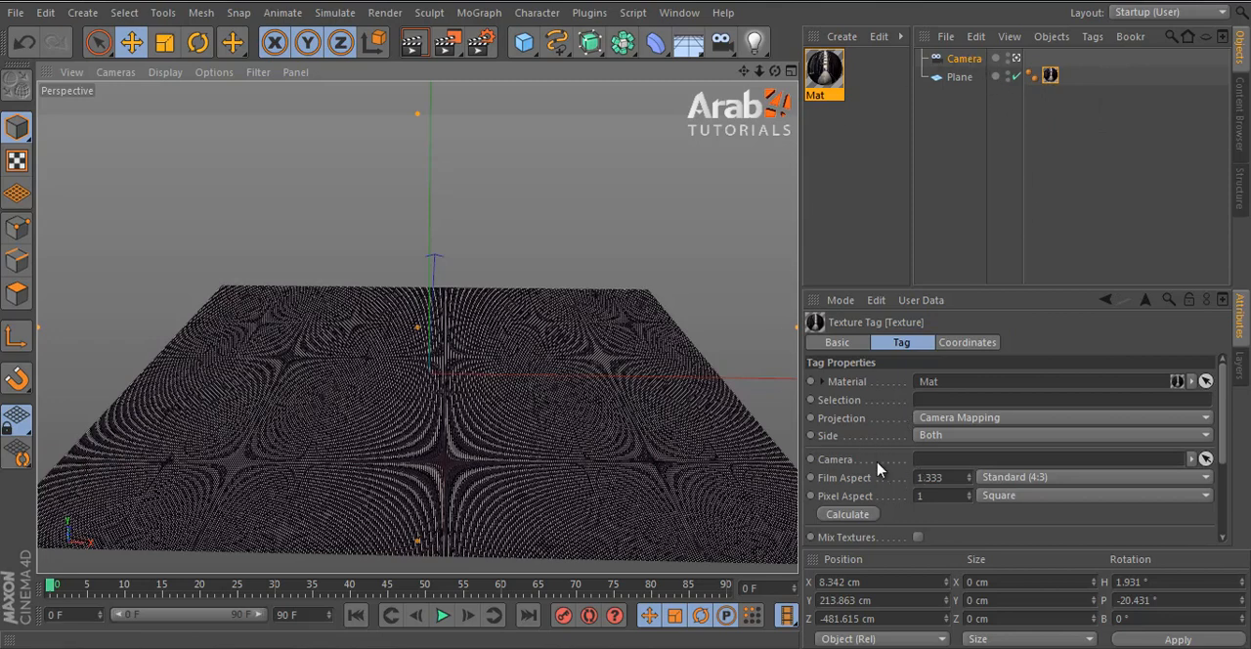
left_click(1205, 459)
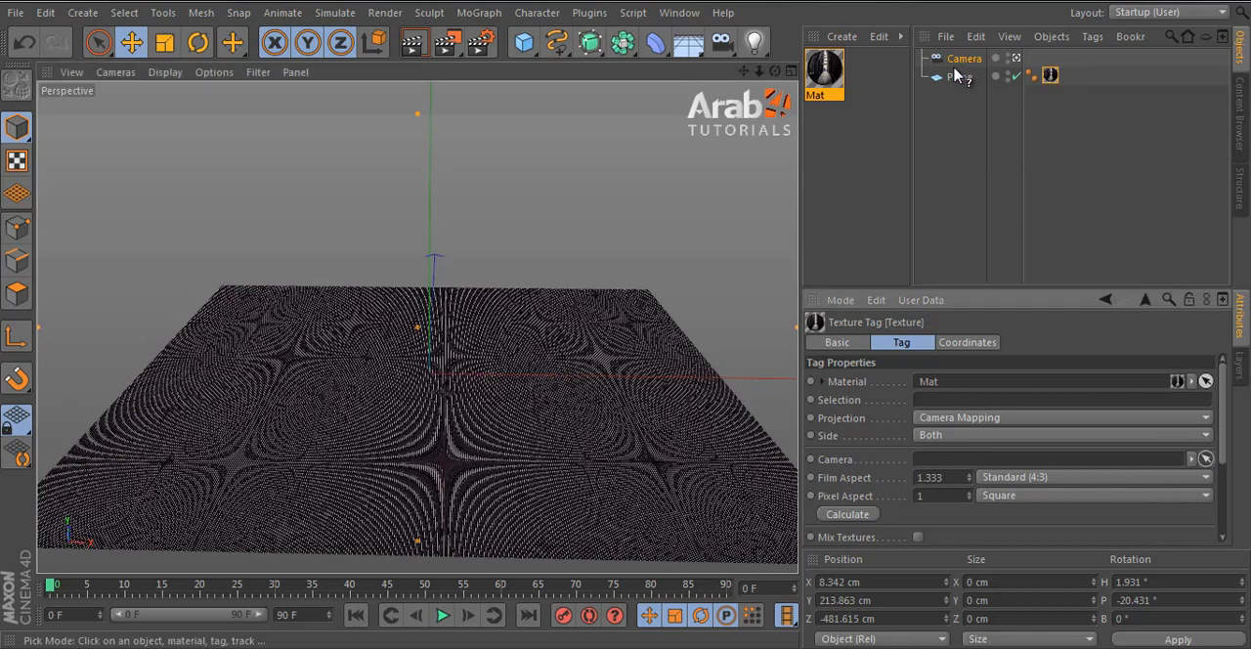
left_click(964, 58)
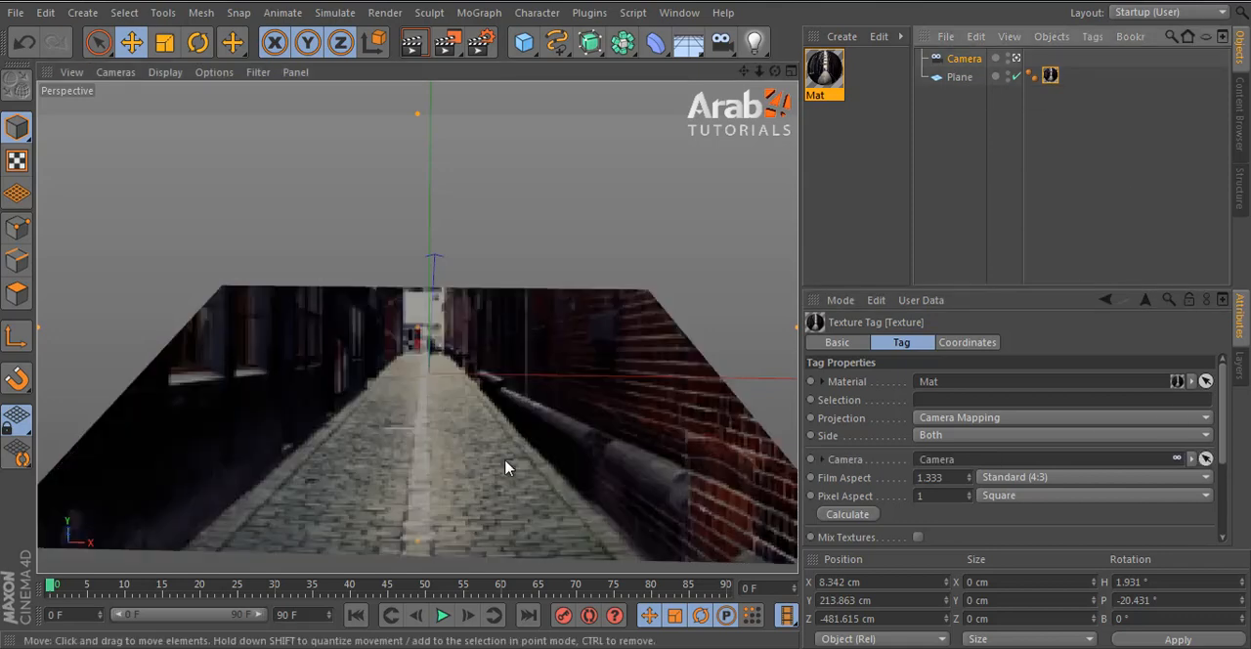
left_click_drag(506, 467, 616, 447, "alt")
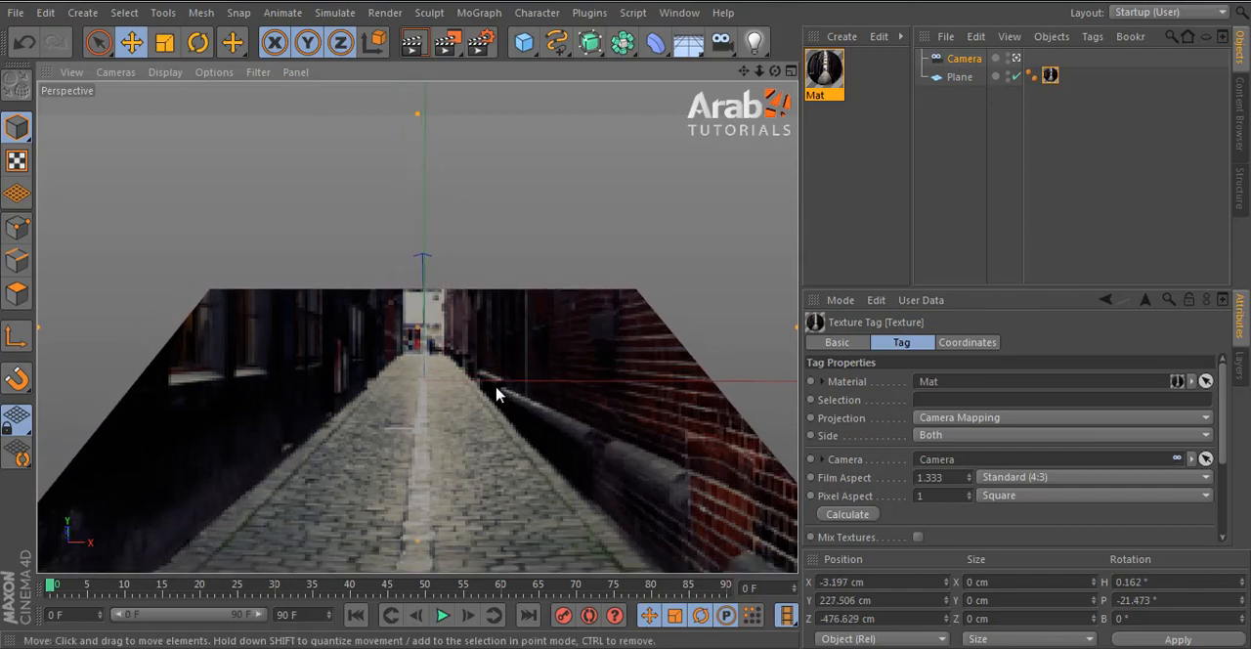
left_click_drag(496, 394, 496, 394, "alt")
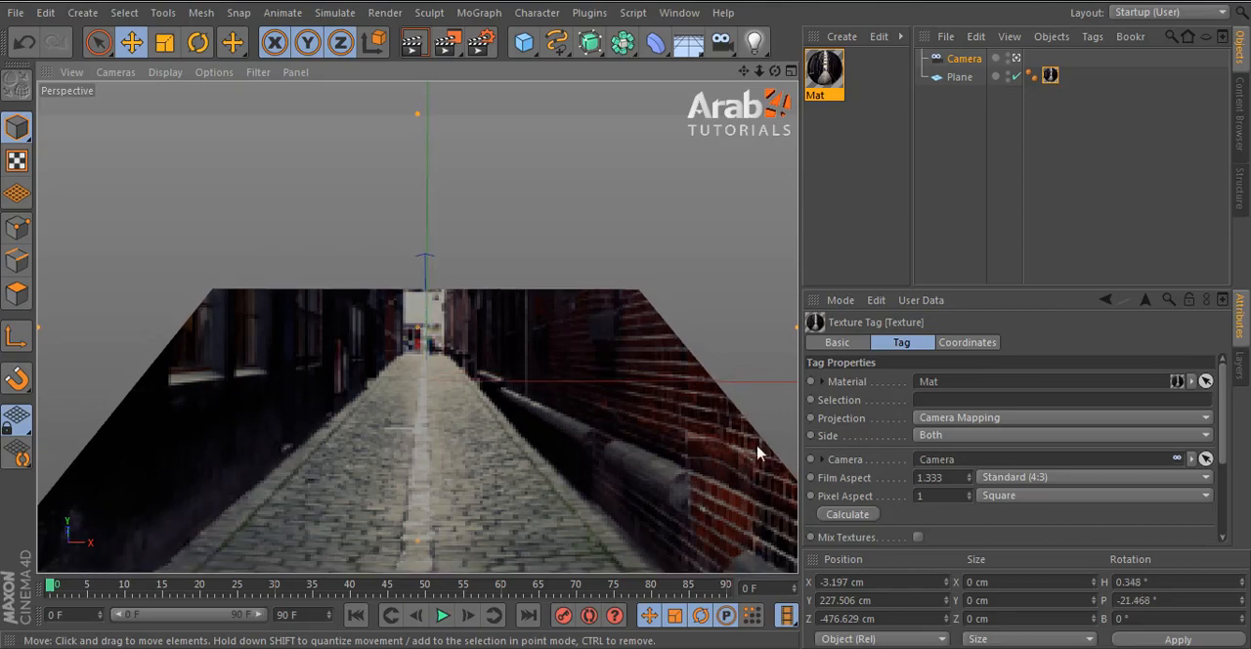
- Rename the camera as Camera Projection
left_click(963, 59)
double_click(965, 59)
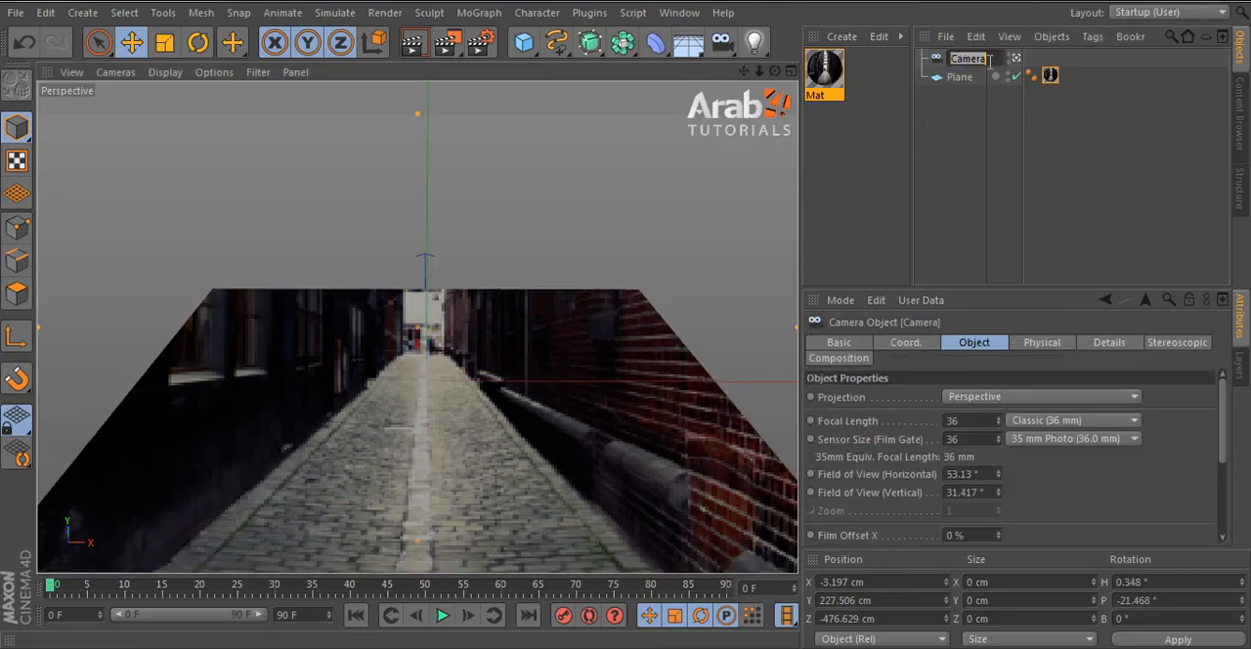
left_click(989, 61)
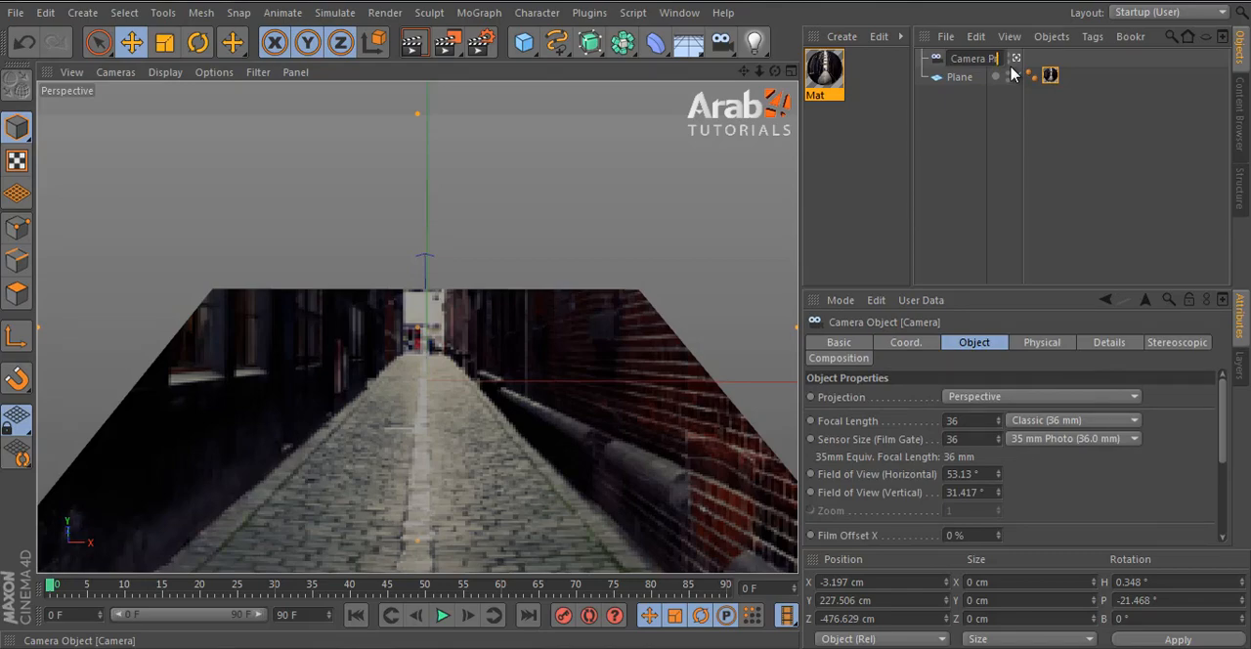
type("Projection")
key("Return")
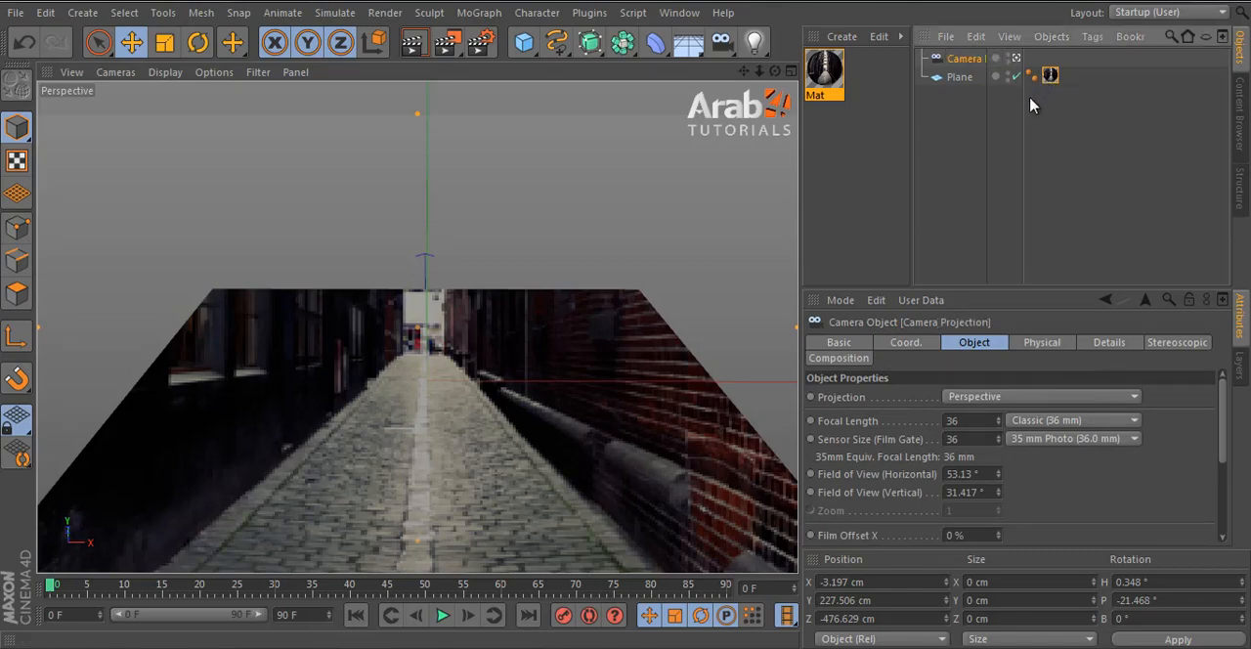
- Widen the object name column and rename the plane as Floor
left_click_drag(1027, 108, 1117, 104)
left_click(963, 77)
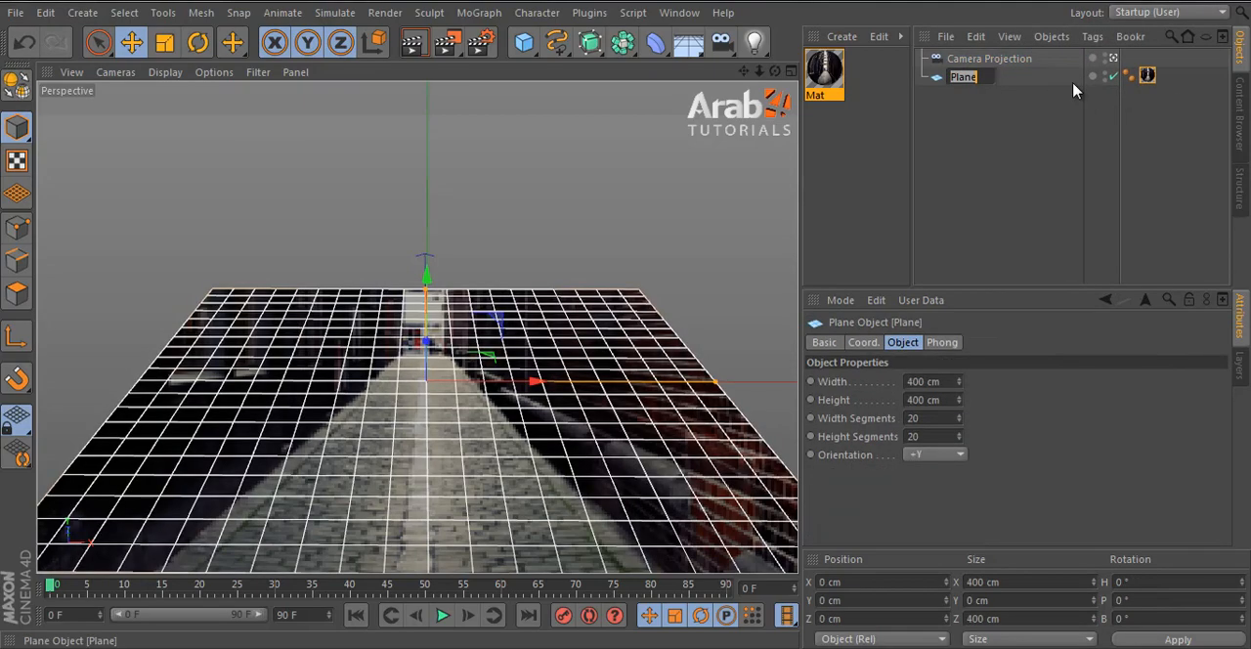
type("Floor")
key("Return")
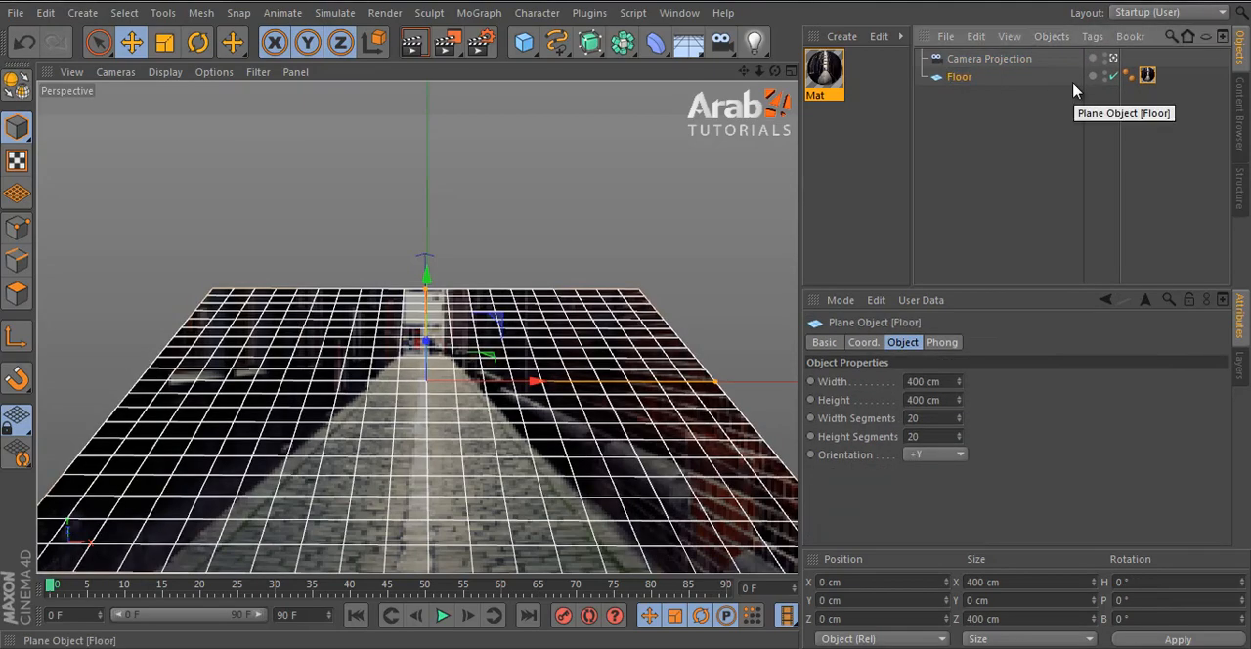
- Reframe the projection camera to a lower, flatter viewing angle across the Floor plane
left_click(1020, 190)
left_click(552, 303)
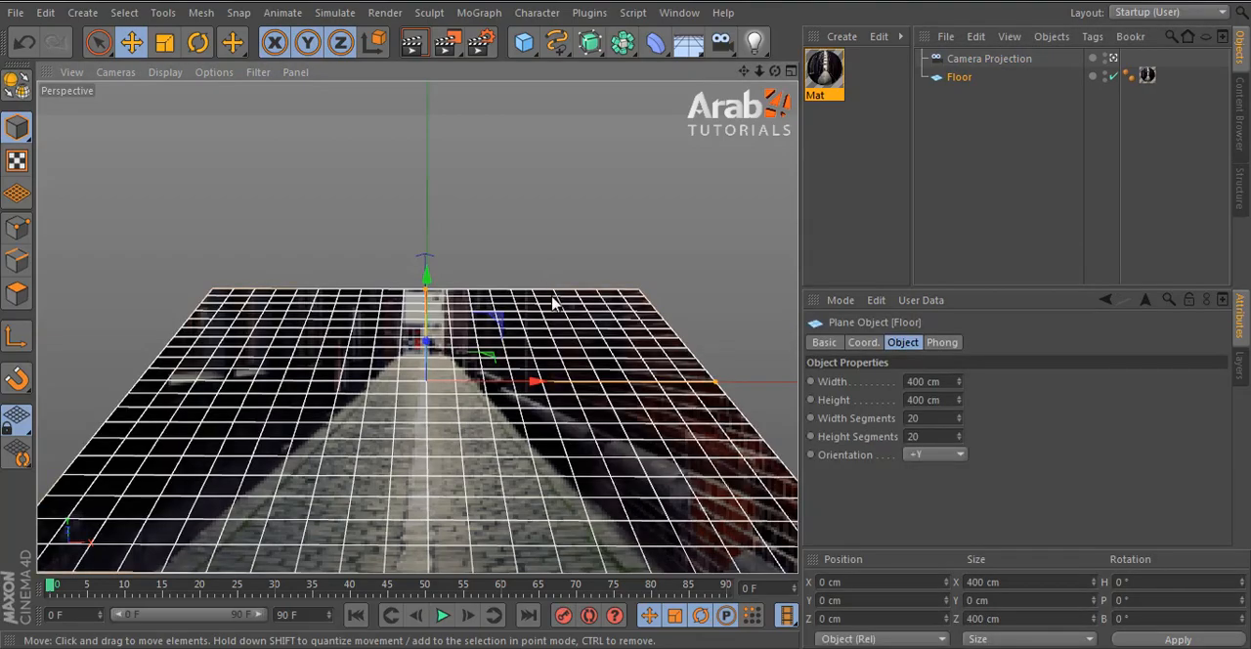
left_click_drag(529, 354, 538, 423, "alt")
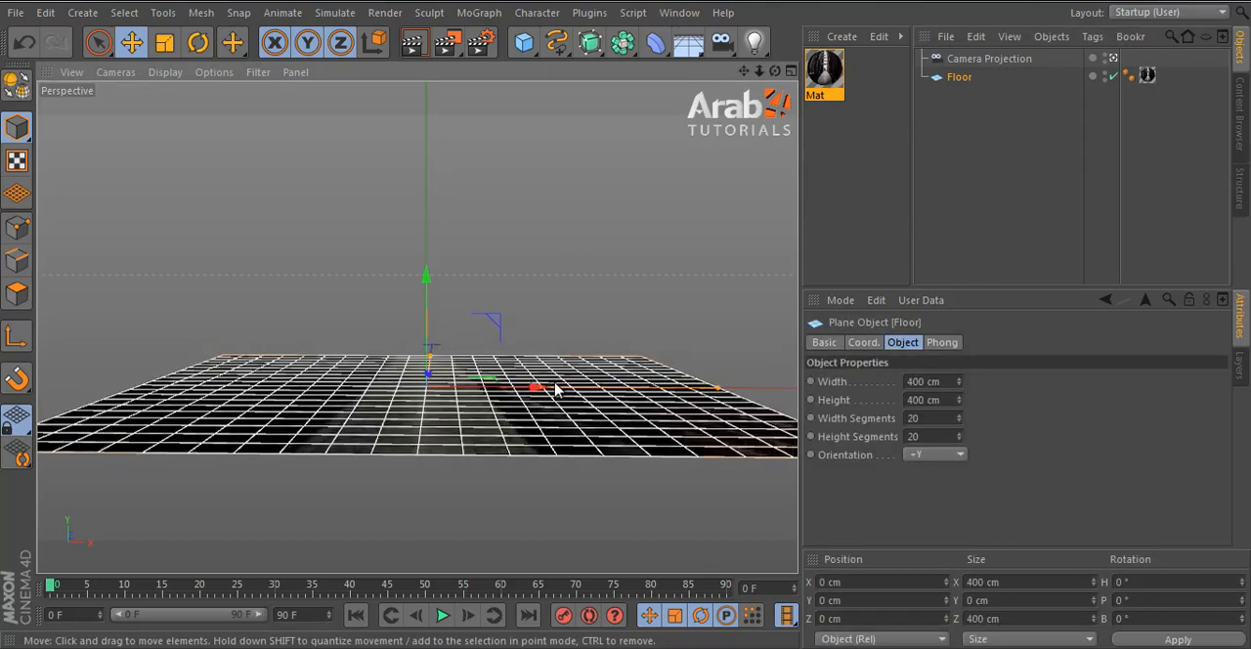
- Duplicate the Floor plane and name the copy Side_Right
mouse_move(958, 84)
left_mouse_down("ctrl")
mouse_move(969, 120)
mouse_move(968, 103)
left_mouse_up("ctrl")
double_click(965, 94)
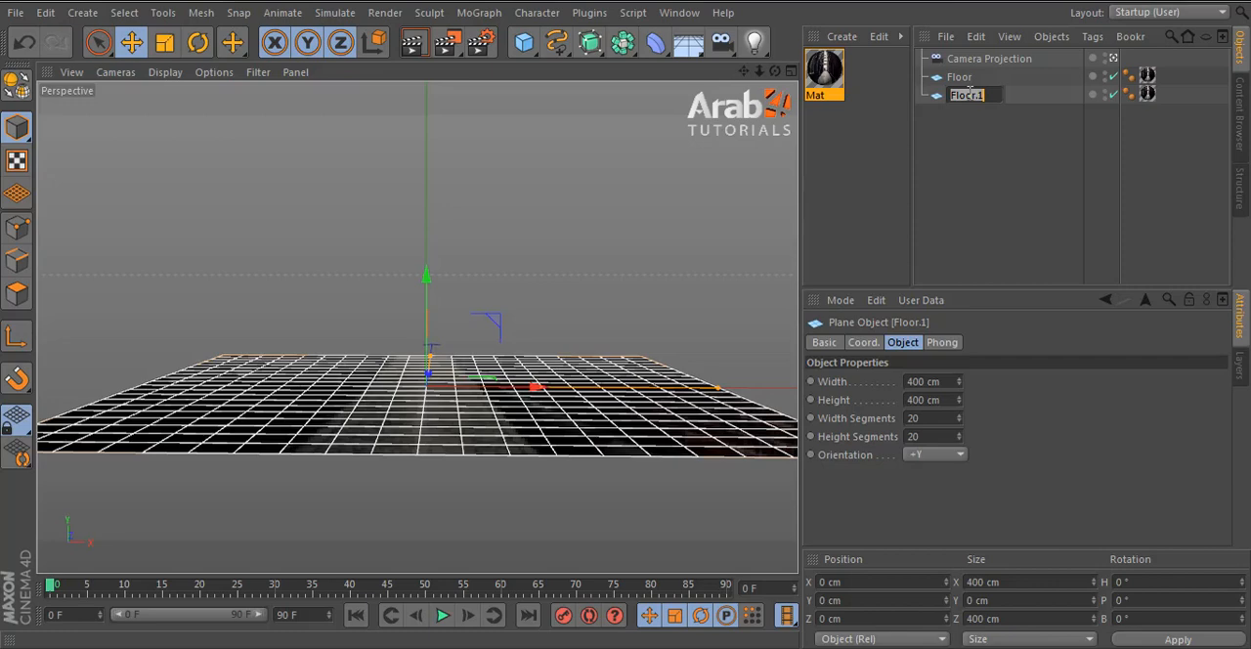
type("Side_Right")
key("Return")
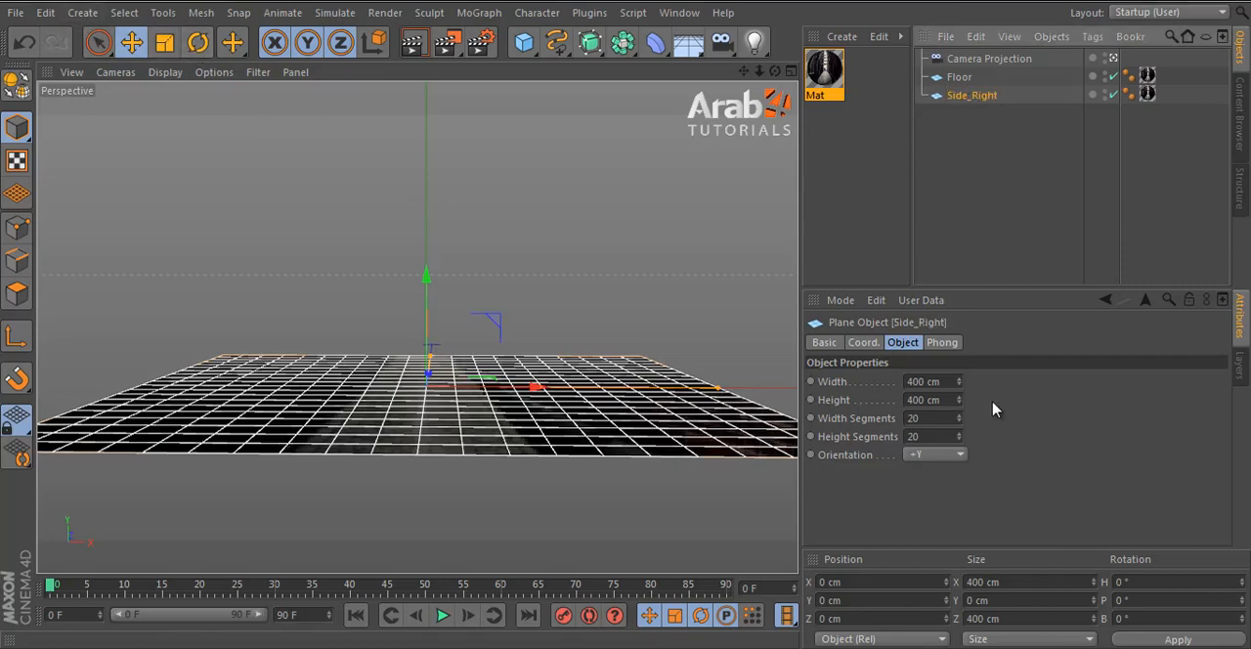
- Set the Side_Right plane's orientation to -X and move it along the X axis to 180 cm
left_click(955, 457)
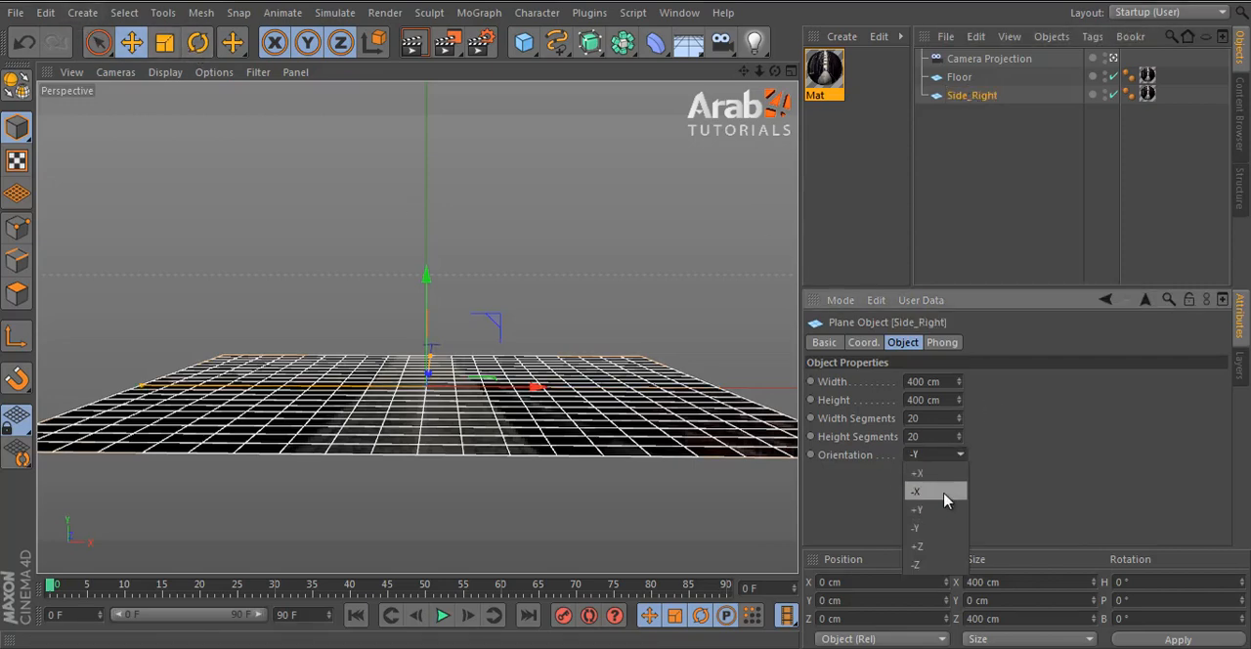
left_click(943, 496)
left_click_drag(558, 394, 626, 324)
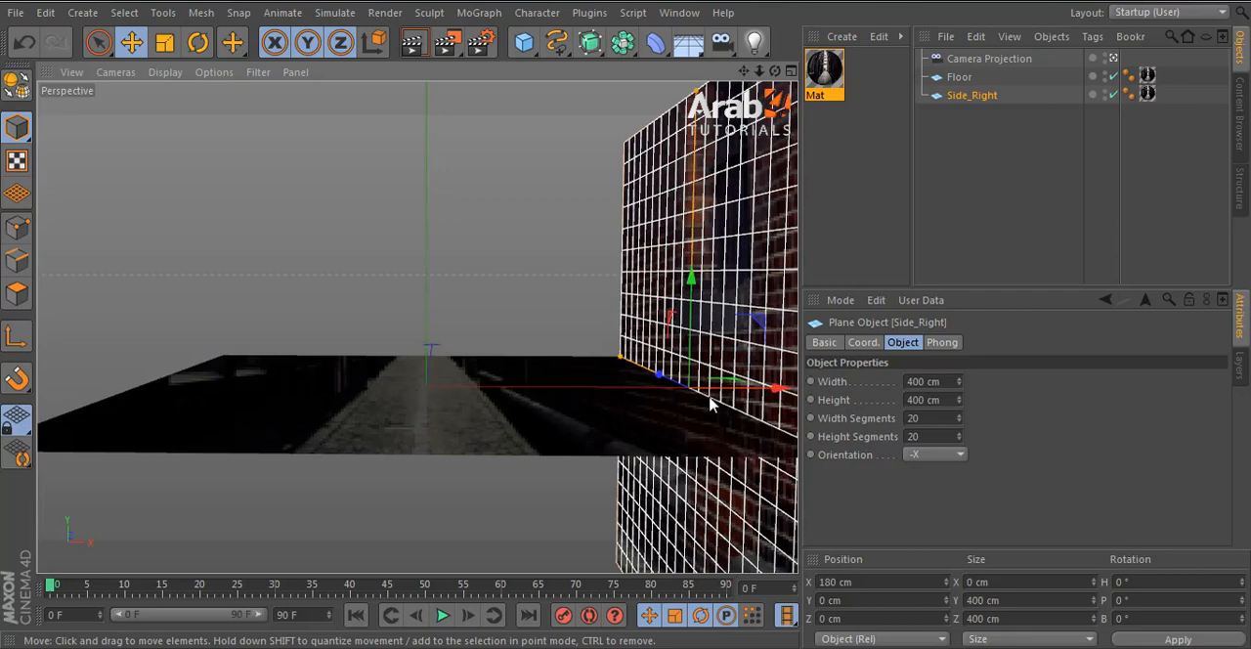
- Duplicate the Side_Right wall to the opposite side of the floor and position the copy at X -180 cm
left_click_drag(759, 399, 215, 421, "ctrl")
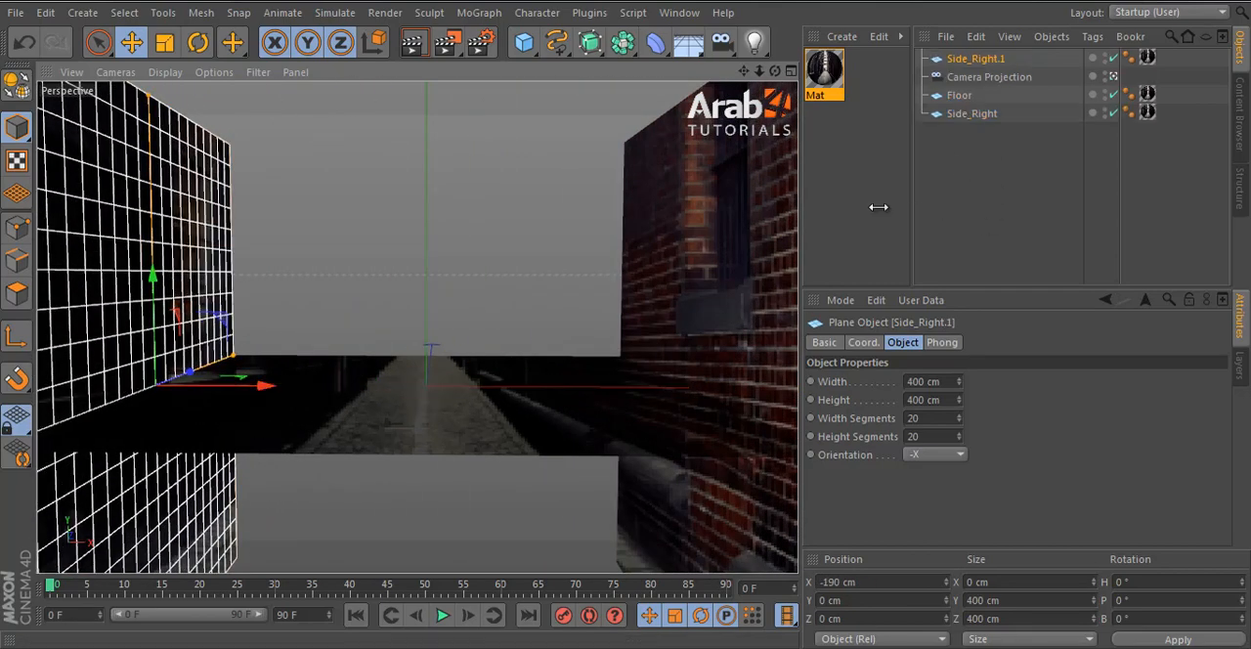
middle_click(654, 271)
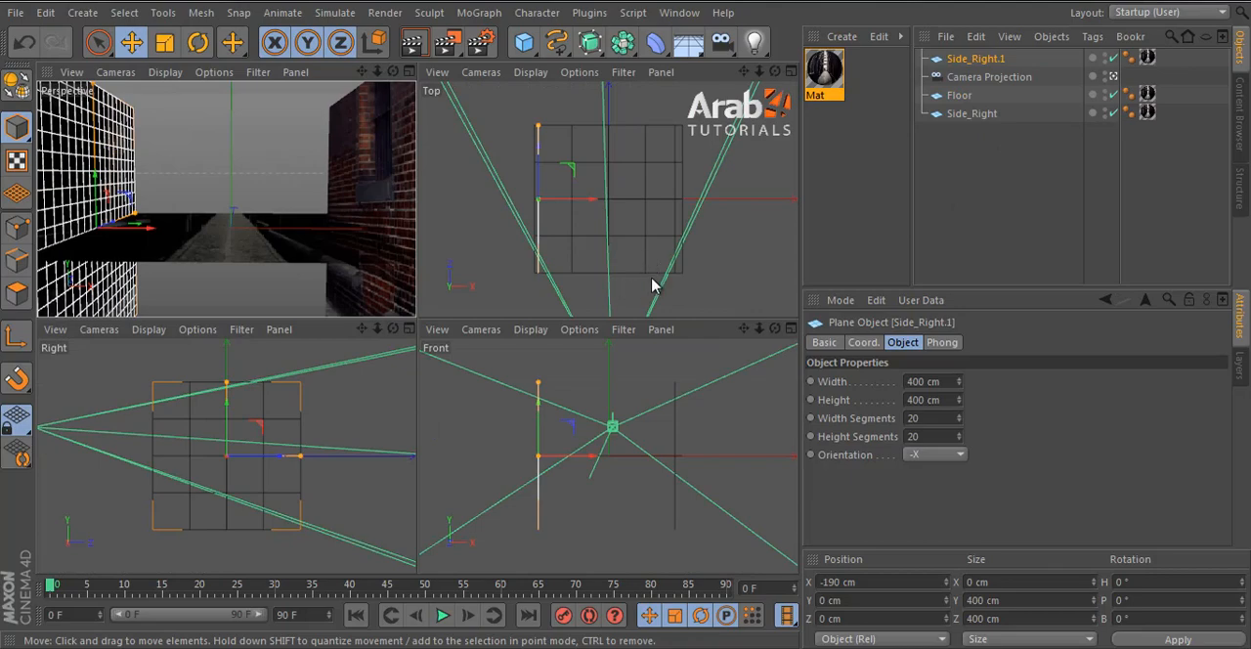
middle_click(658, 283)
left_click_drag(371, 338, 380, 335)
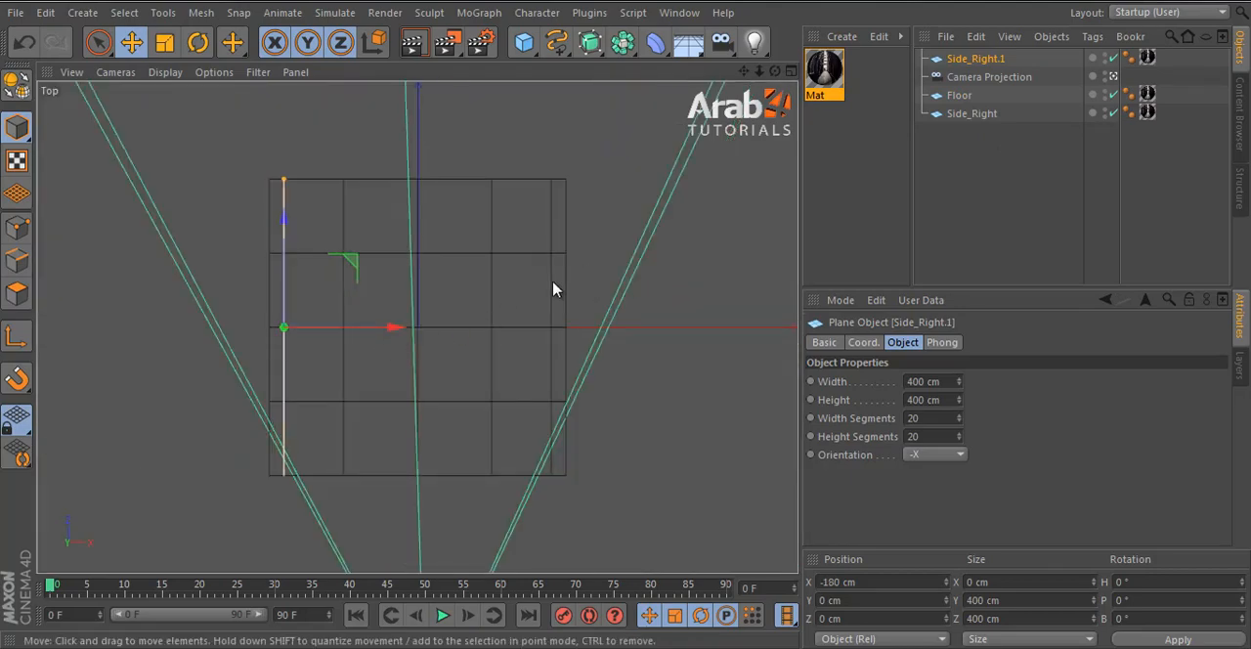
middle_click(553, 288)
middle_click(209, 270)
- Rename the duplicated wall as Side_Left and place it below Side_Right in the object list
double_click(977, 59)
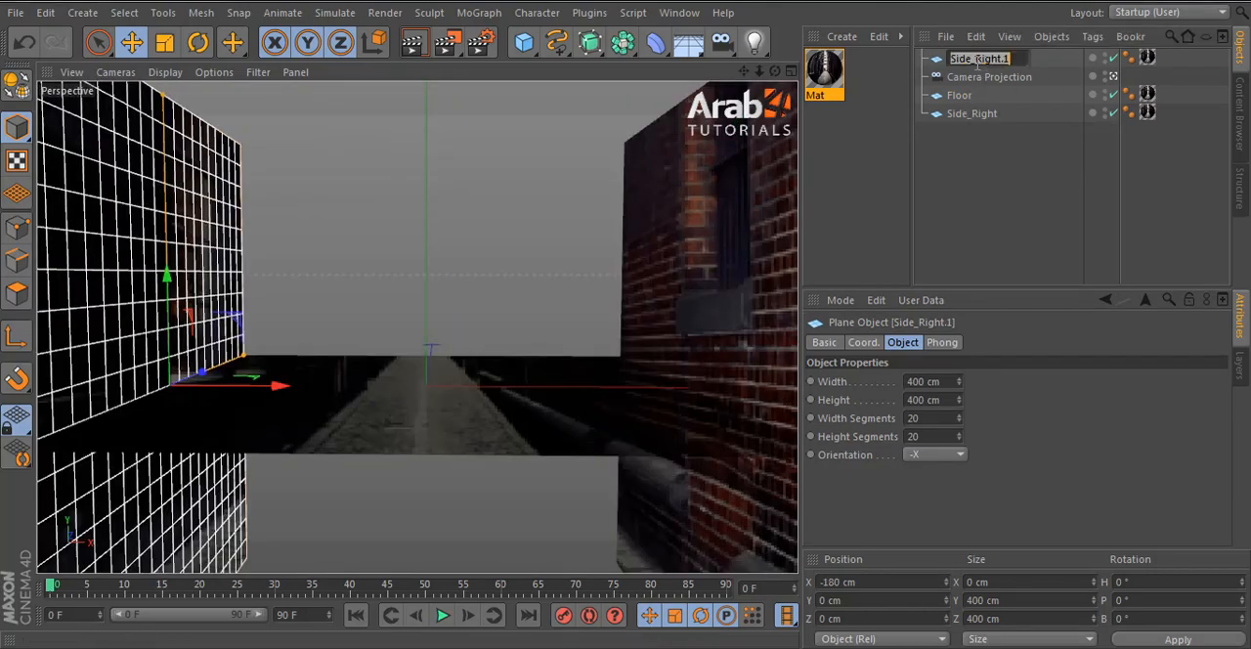
left_click_drag(987, 59, 1080, 71)
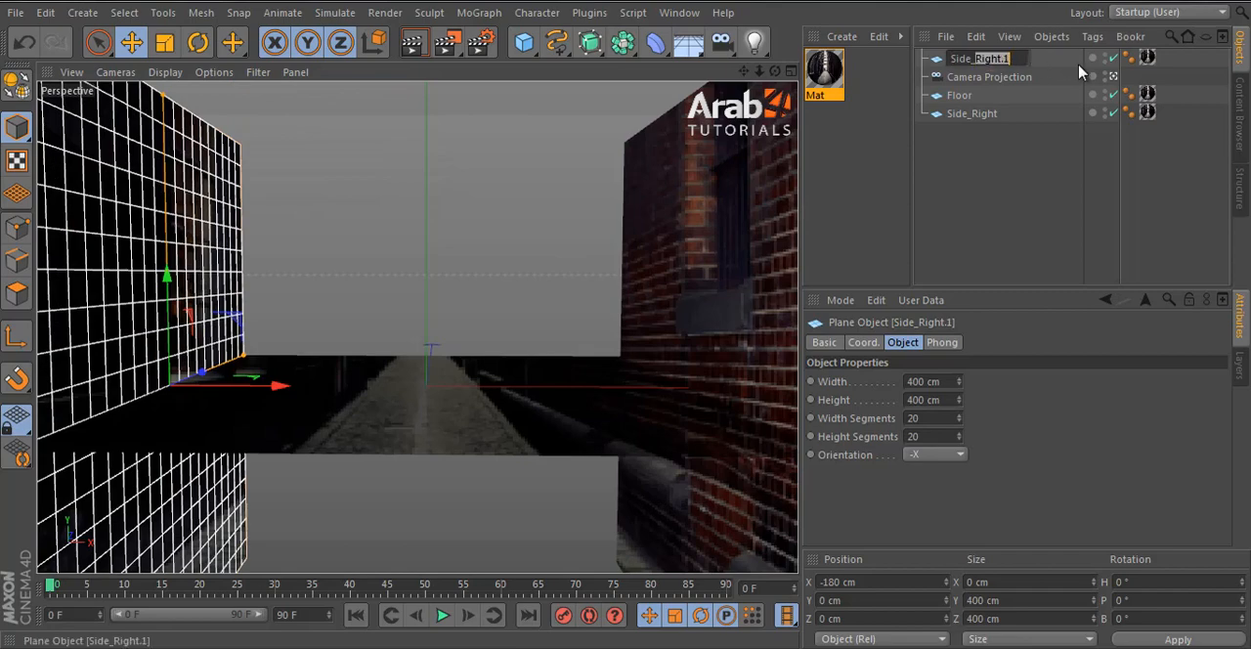
type("Lef")
key("Return")
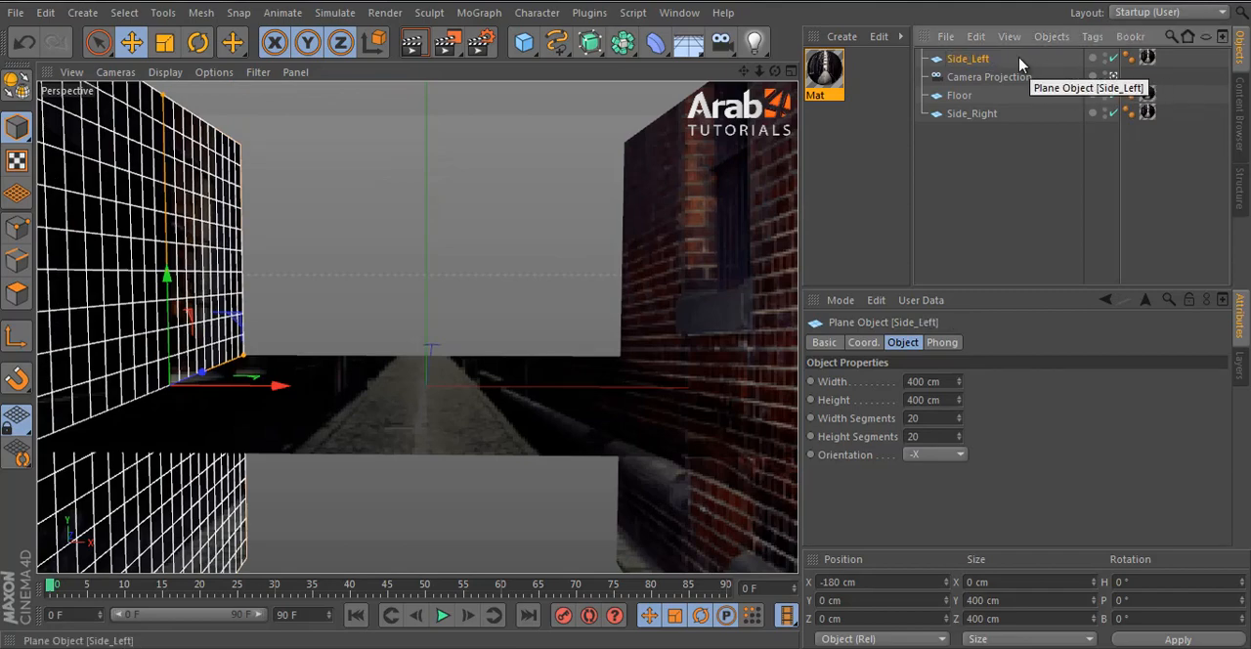
left_click_drag(1016, 76, 987, 190)
left_click_drag(965, 58, 997, 184)
left_click(971, 95)
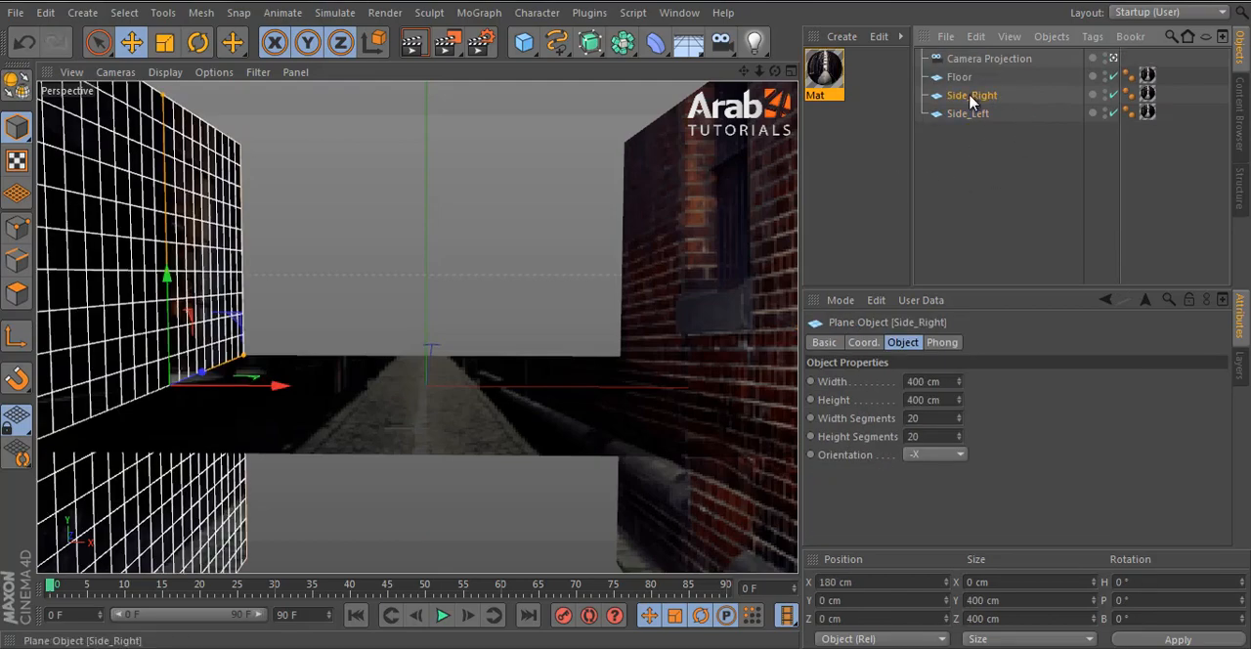
left_click(967, 113)
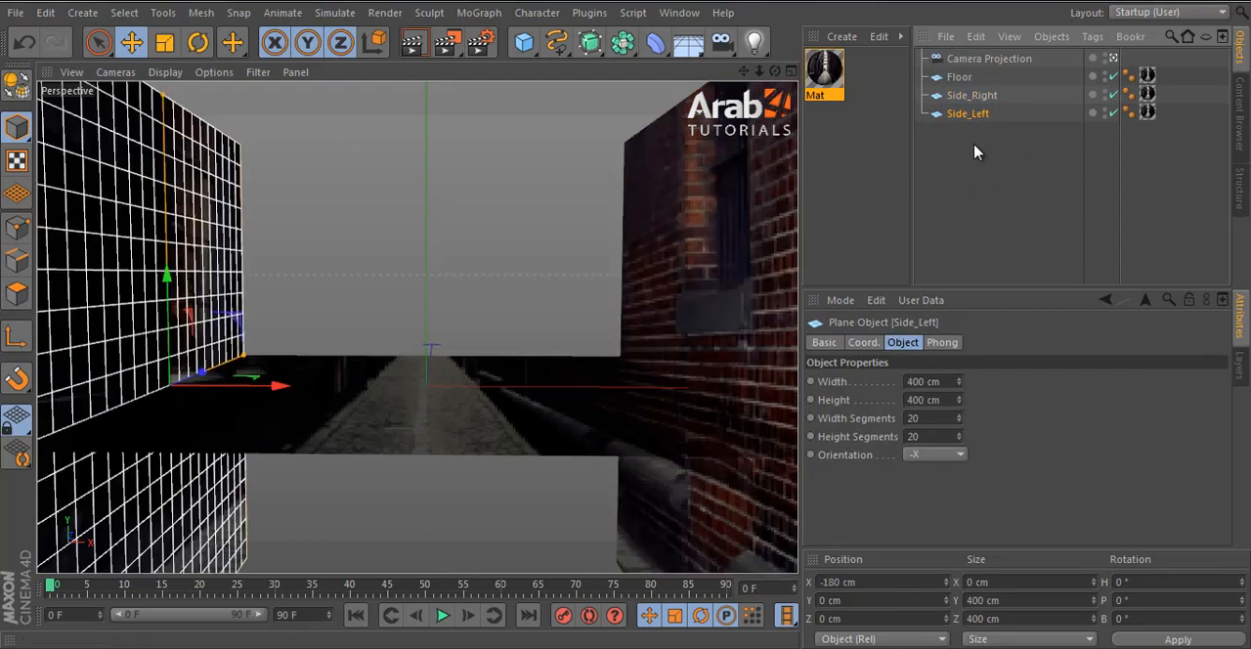
- Lower the Floor plane to about -61 cm on Y and tilt the camera upward between the walls
left_click(437, 436)
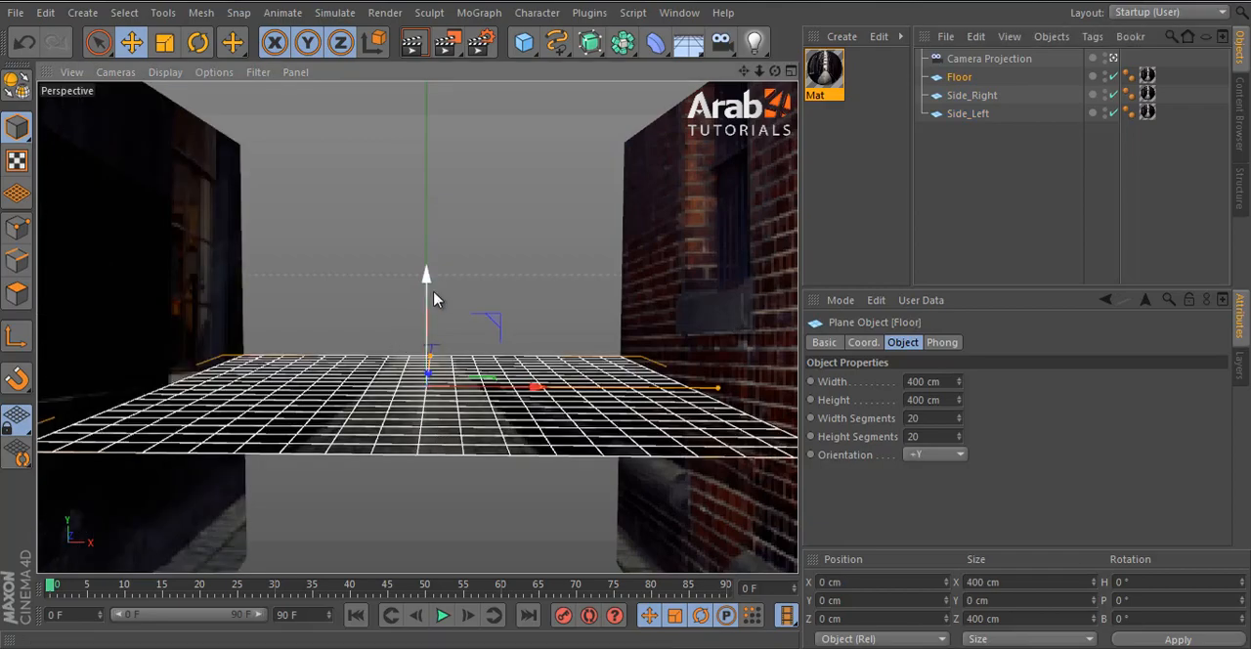
left_click_drag(427, 273, 429, 379)
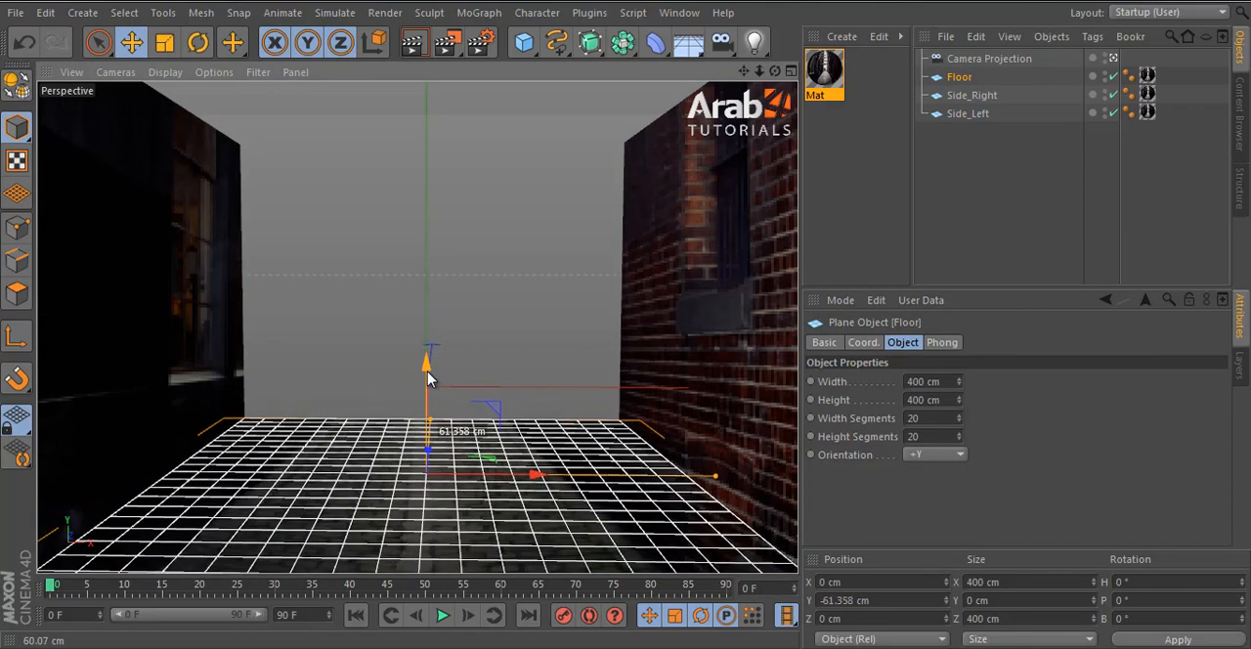
left_click_drag(518, 268, 510, 353, "alt")
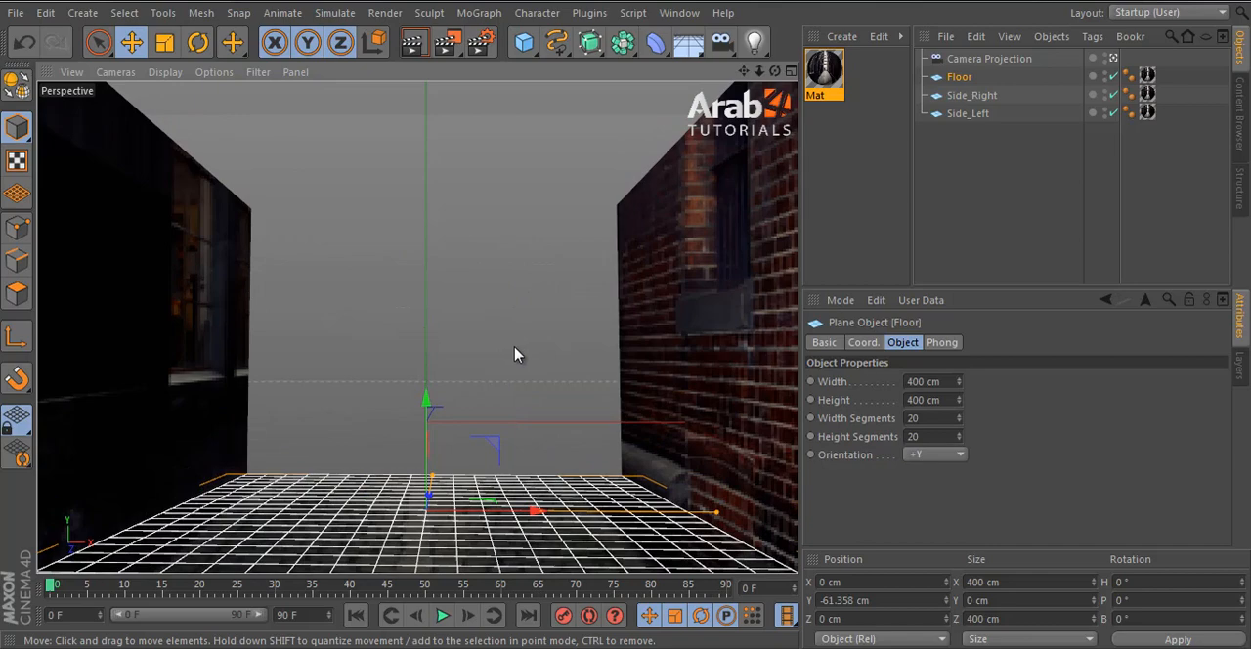
- Move the Side_Right wall inward along X to about 122 cm
left_click(963, 243)
left_click(751, 391)
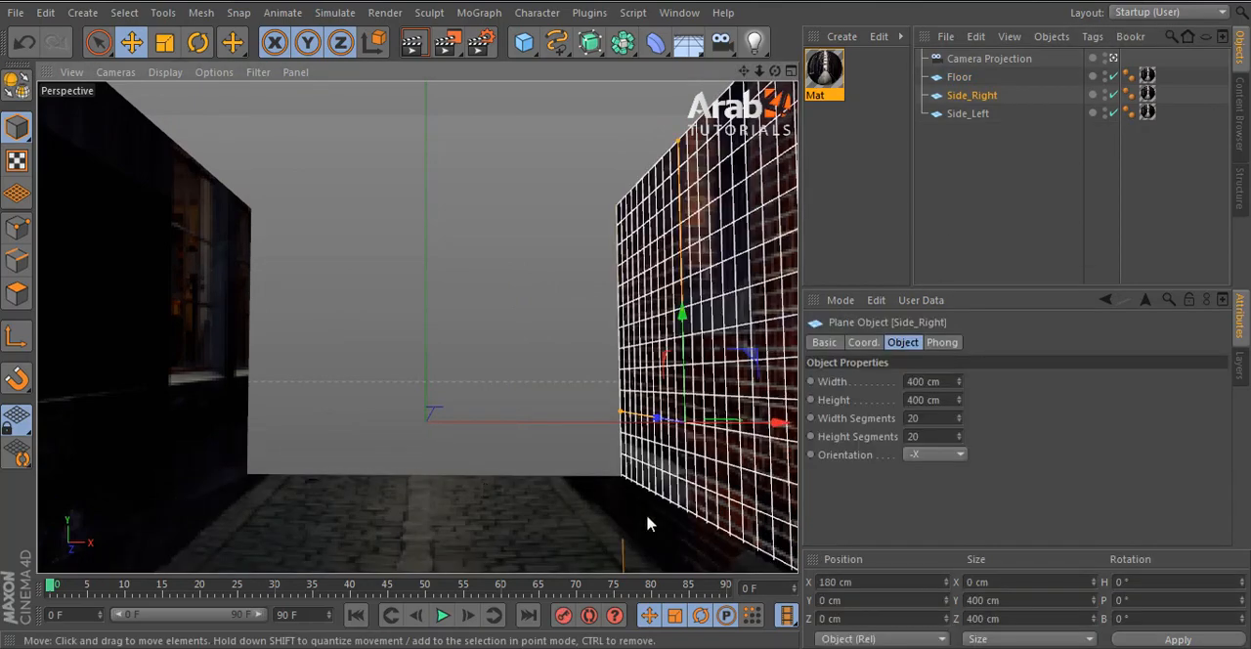
left_click(592, 530)
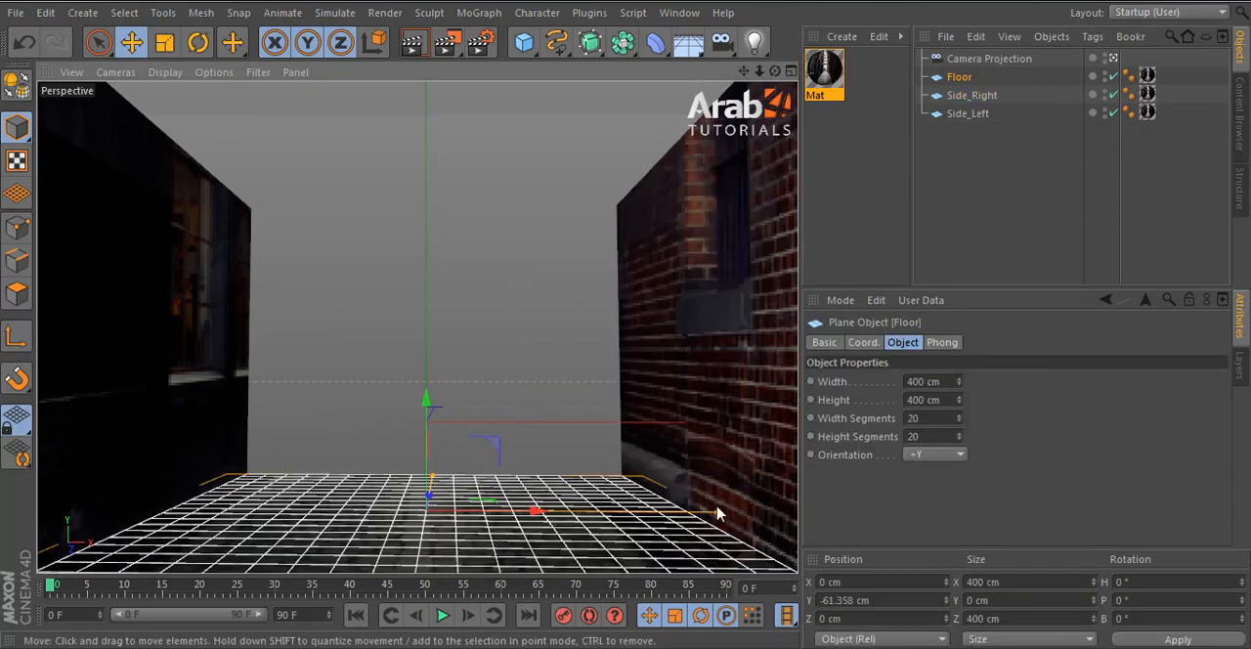
left_click(764, 384)
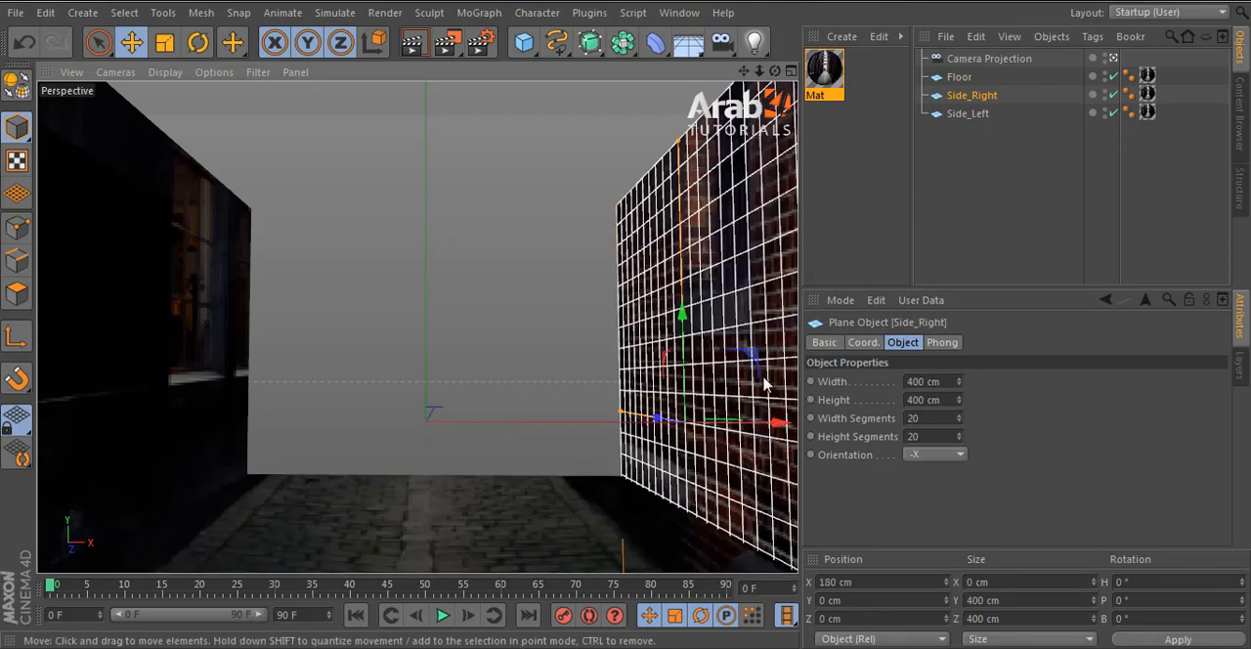
left_click_drag(773, 423, 688, 446)
- Move the Side_Left wall inward along X to about -147 cm
left_click(140, 419)
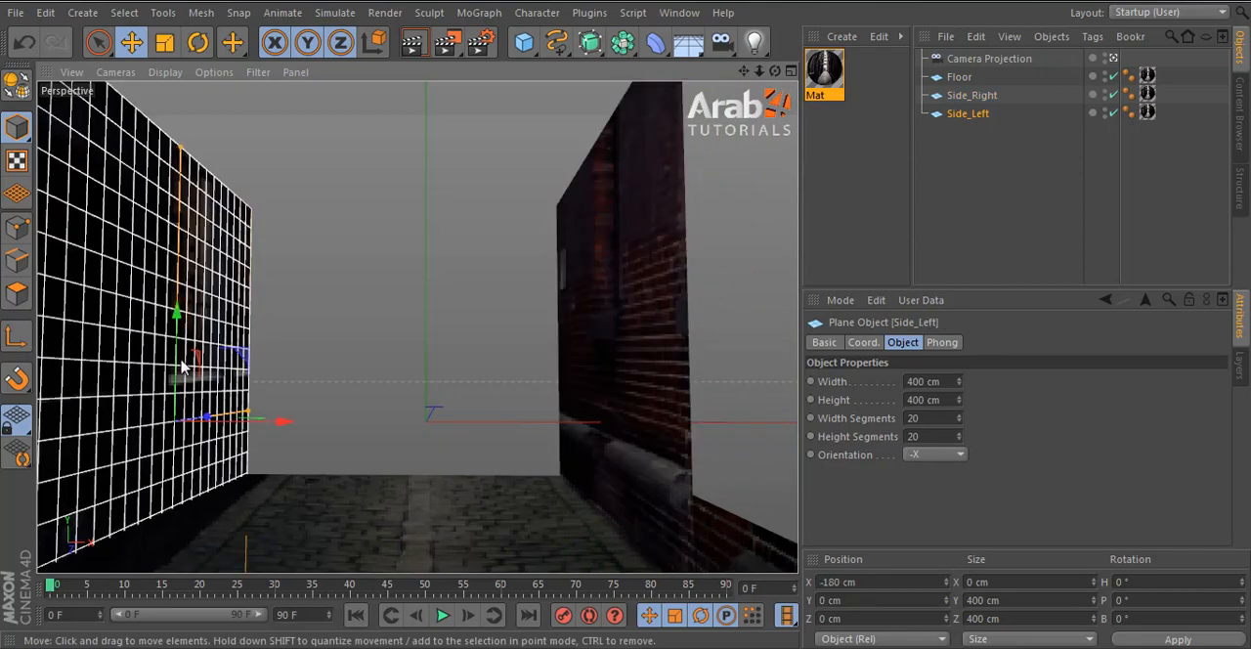
left_click_drag(279, 425, 317, 433)
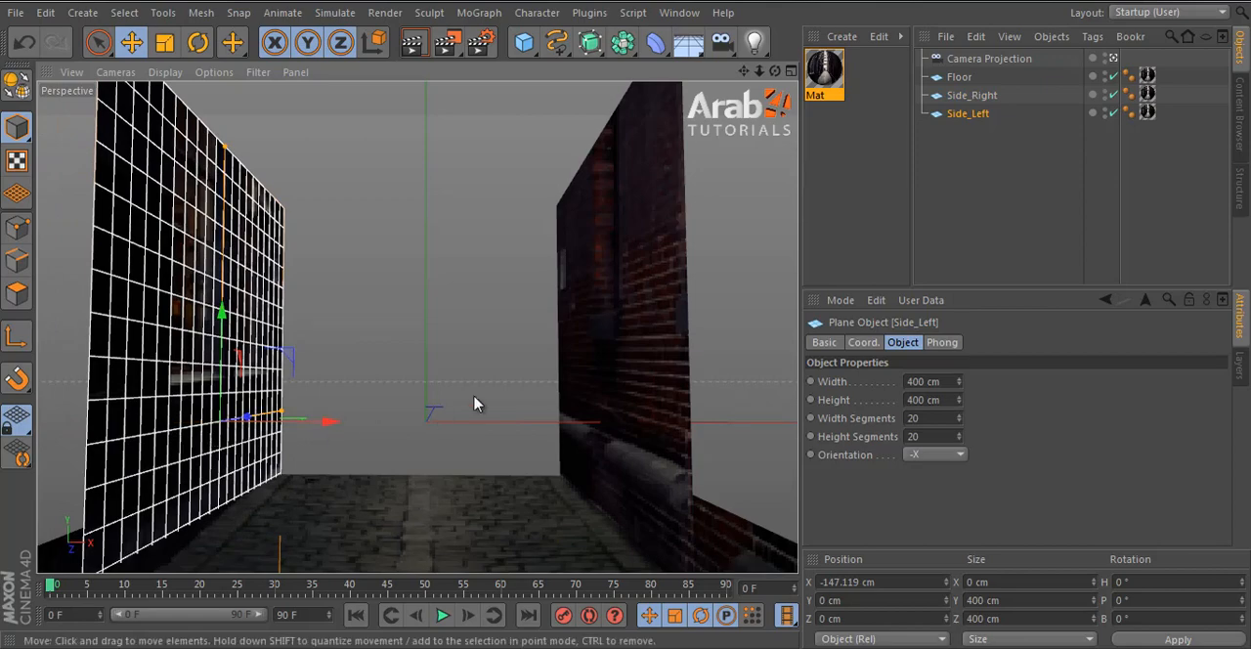
left_click(1061, 179)
- Select the floor and both side walls together and set their height to 2341 cm
left_click(641, 354)
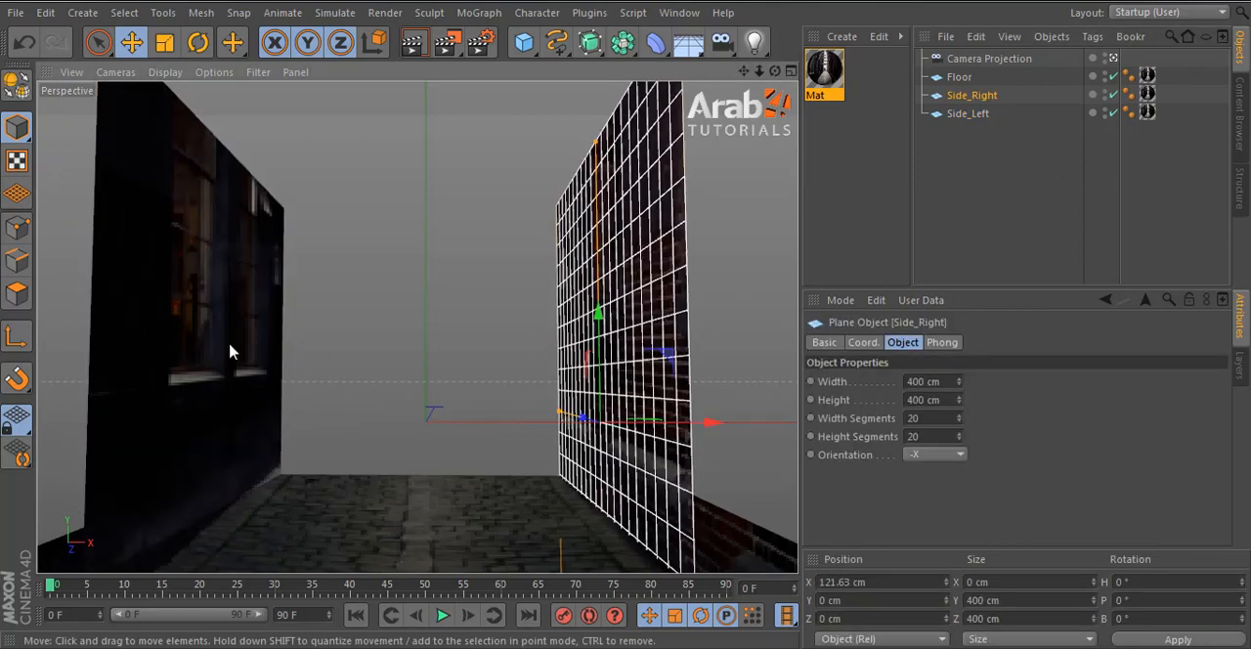
left_click(186, 354, "shift")
left_click(408, 506, "shift")
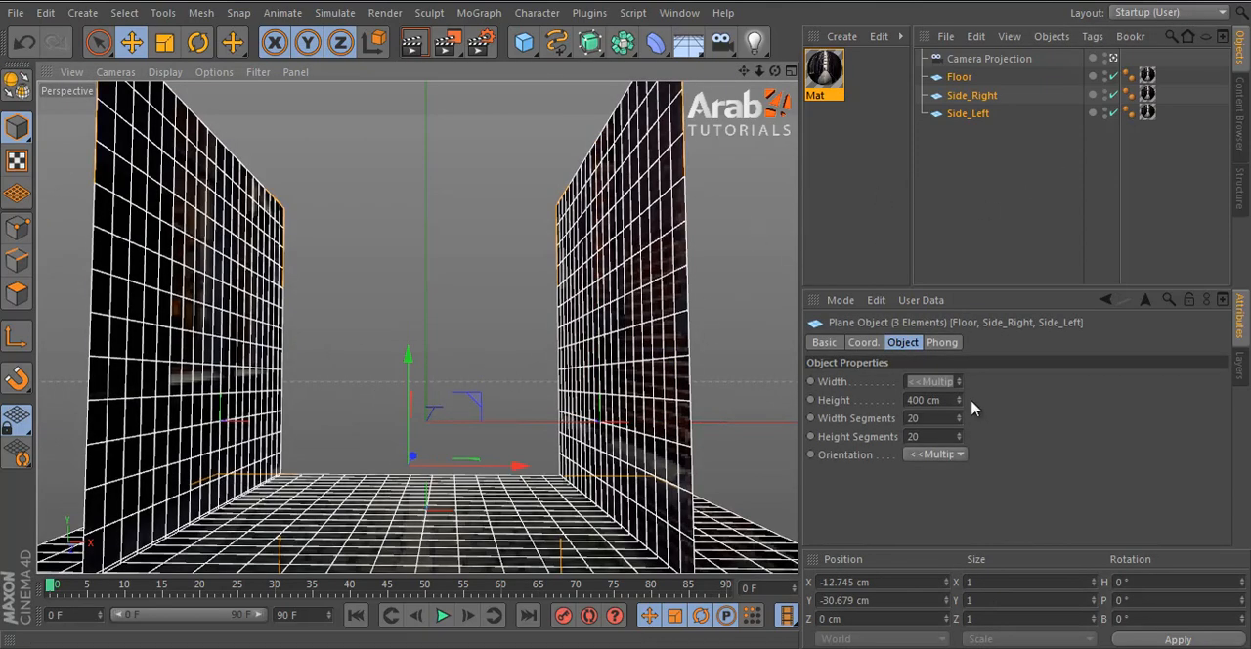
left_click_drag(959, 400, 959, 406)
left_click_drag(960, 408, 991, 363)
- Move the three selected planes forward along Z to about 720.5 cm so they extend away from the camera
middle_click(424, 333)
middle_click(609, 288)
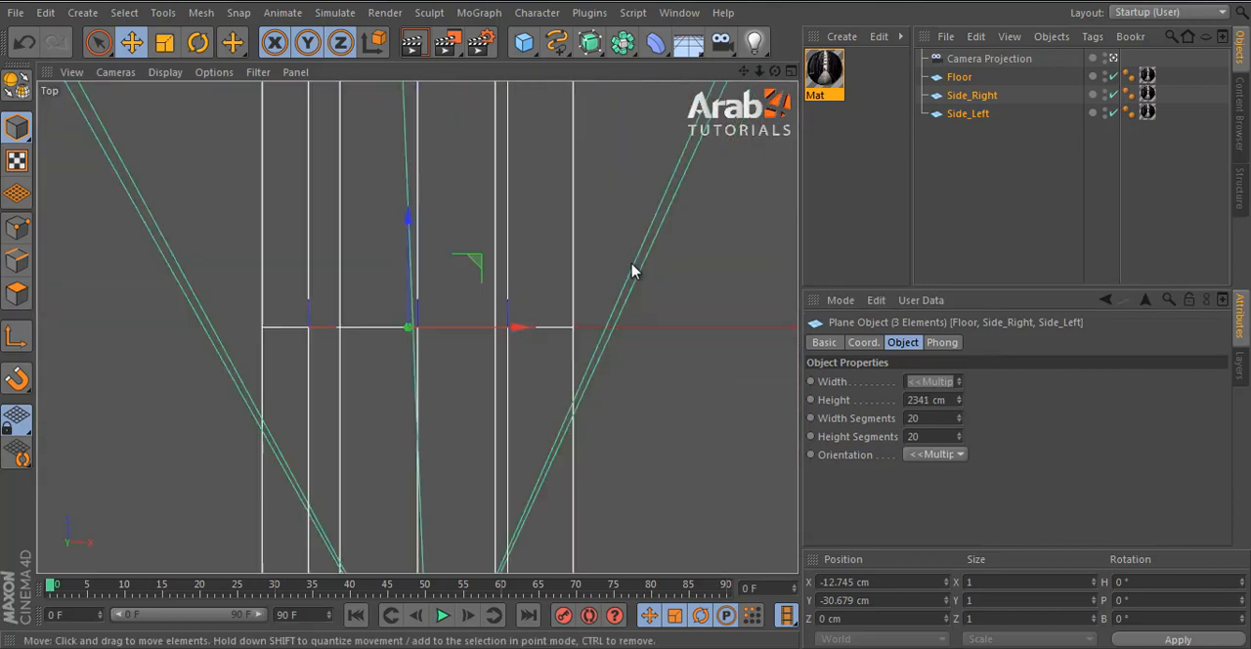
scroll(634, 268, "down", 5)
left_click_drag(488, 367, 518, 287)
middle_click(518, 287)
middle_click(357, 274)
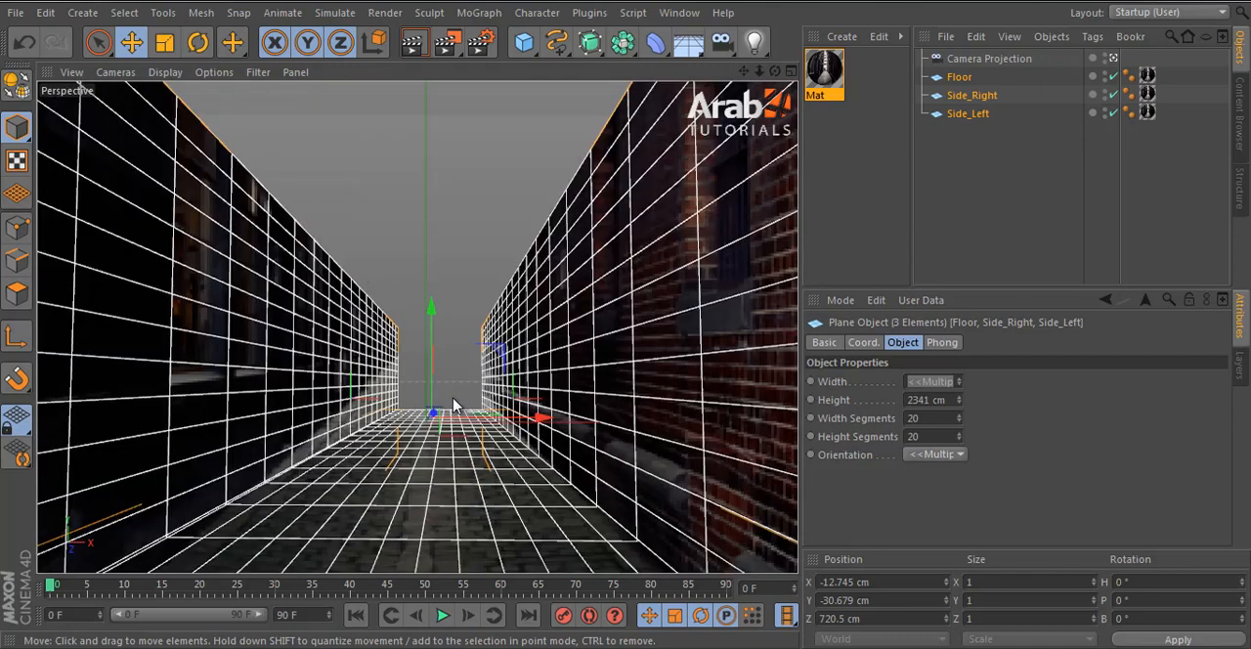
- Reframe the projection camera so the edges of the floor and walls line up with the alley photo
left_click(963, 266)
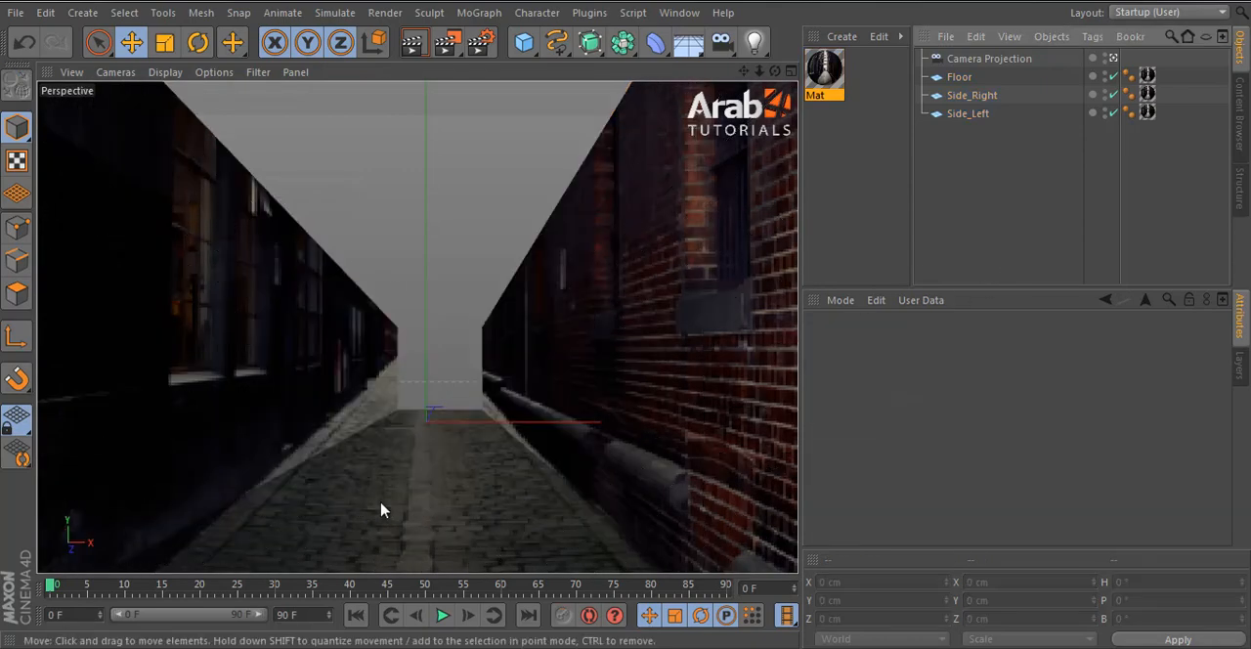
left_click(547, 391)
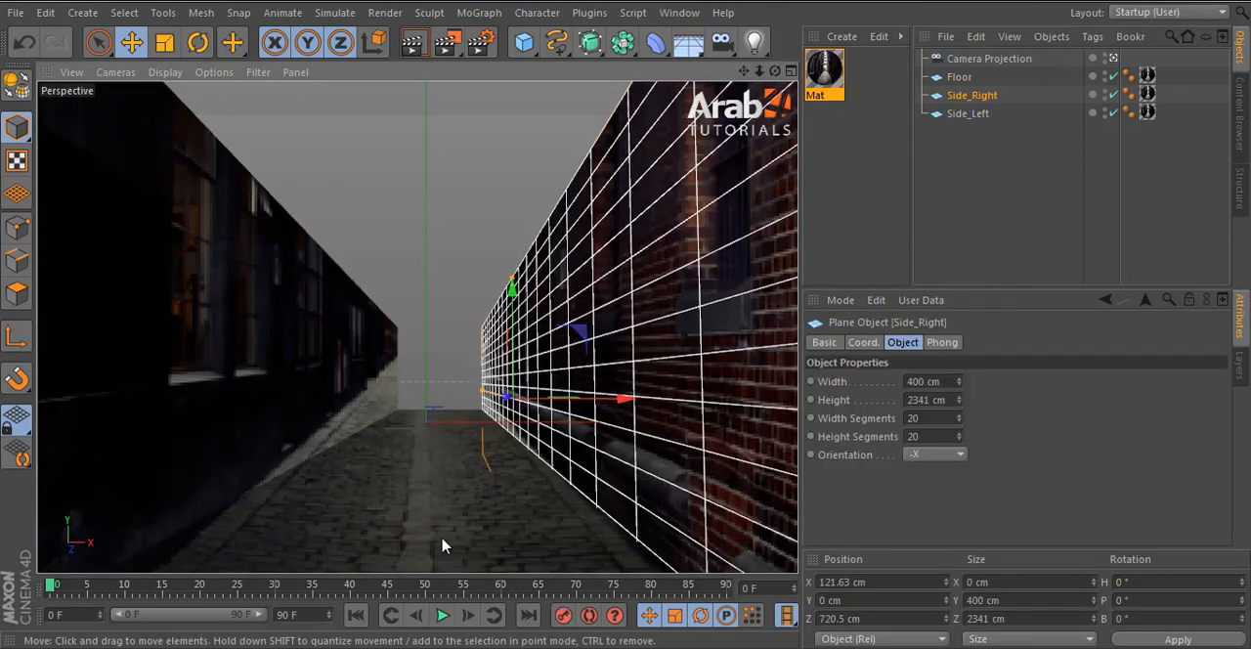
key("ctrl+a")
left_click_drag(549, 454, 575, 463, "alt")
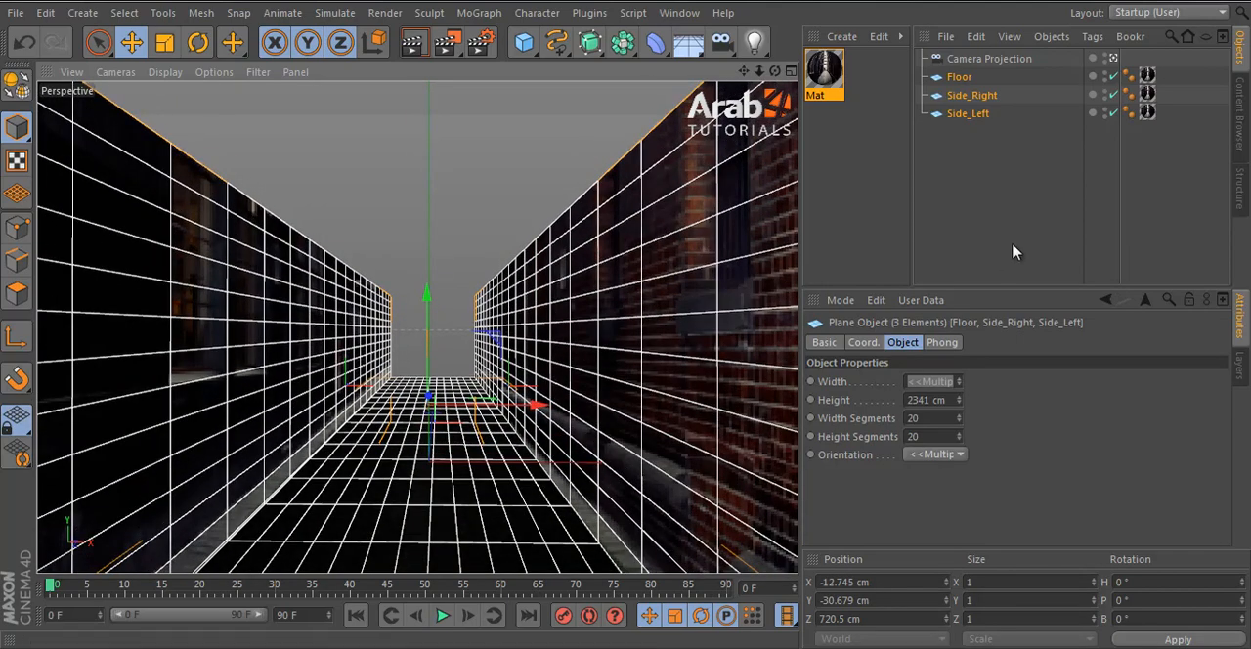
key("ctrl+shift+a")
left_click_drag(521, 429, 518, 430, "alt")
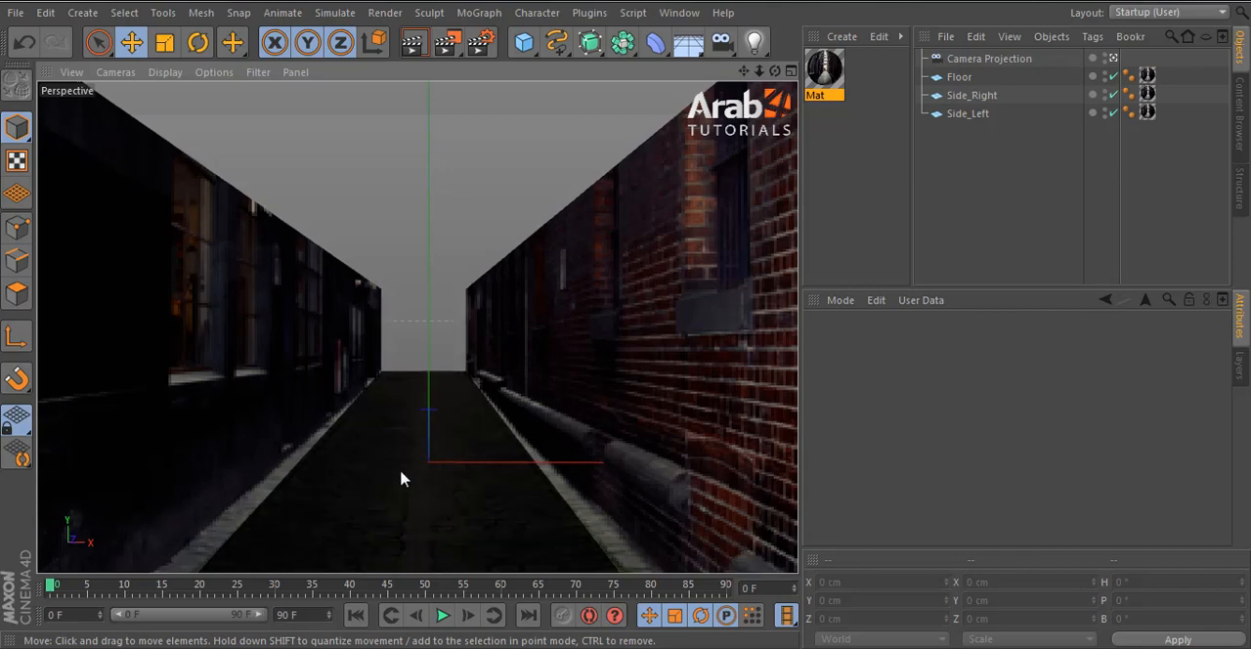
left_click_drag(401, 478, 408, 476, "alt")
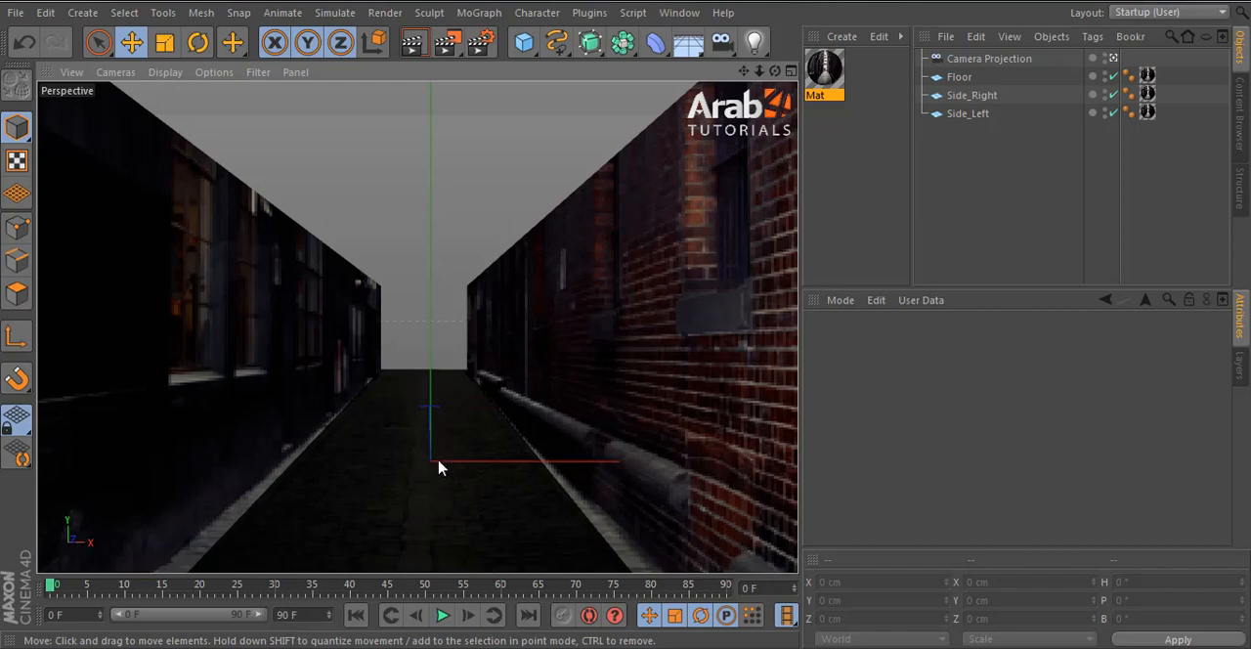
left_click_drag(438, 467, 517, 427, "alt")
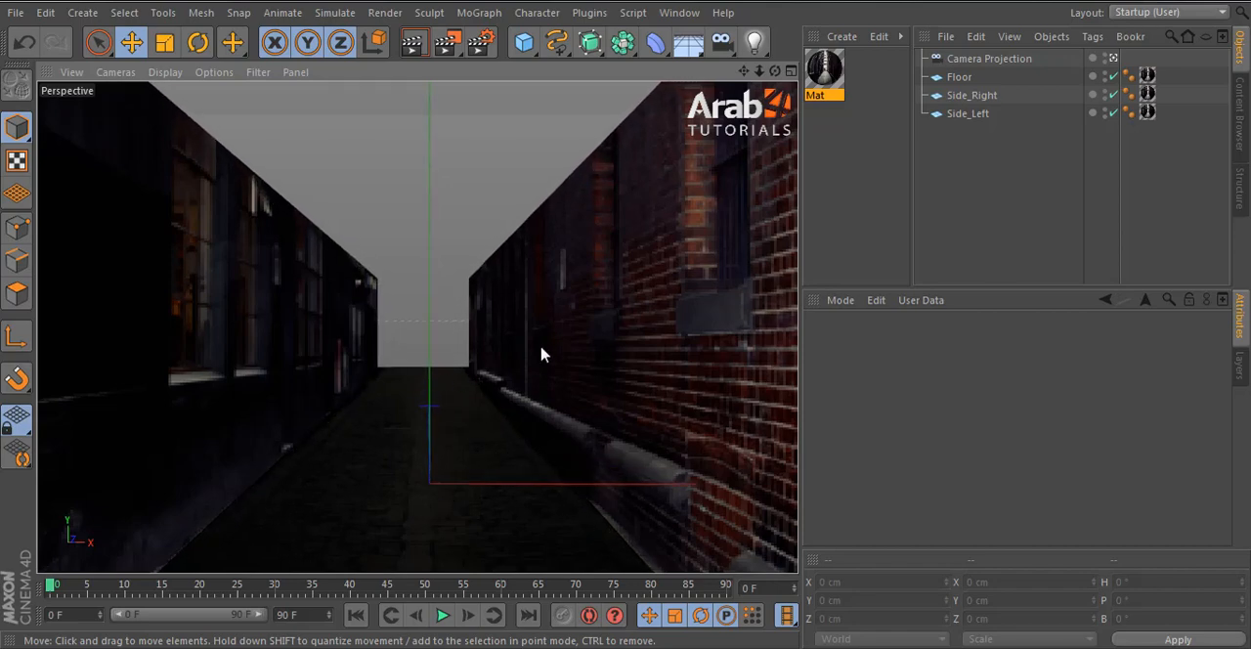
left_click_drag(422, 376, 425, 390, "alt")
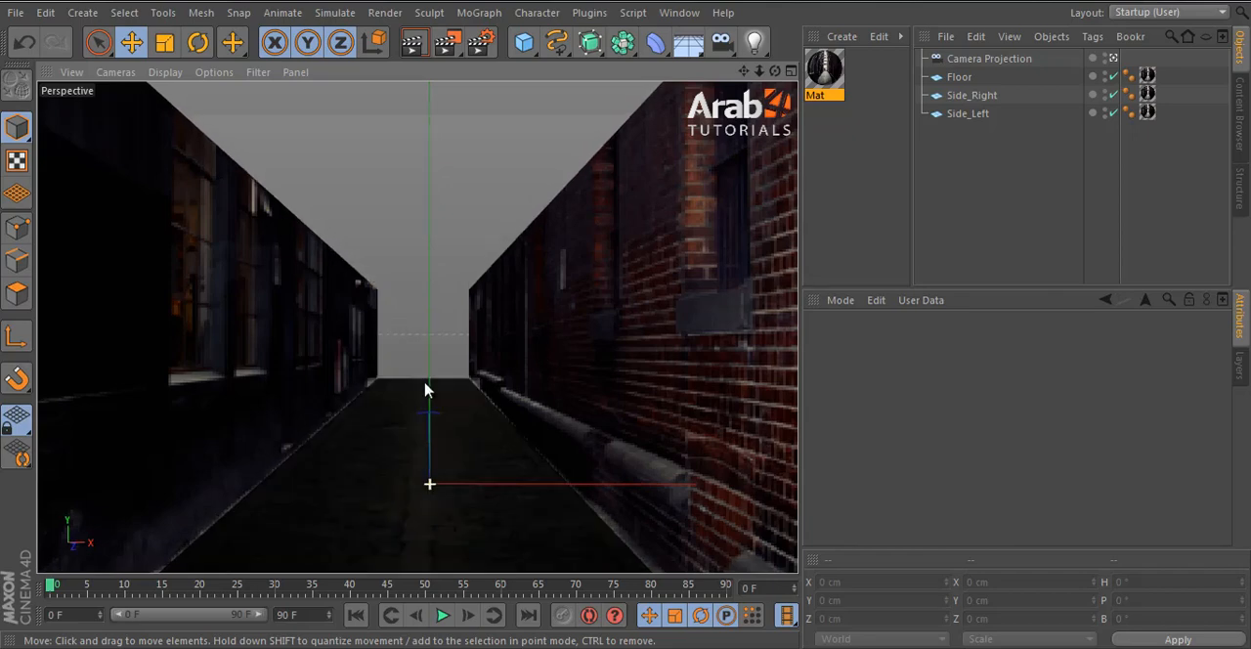
- Set the height of the floor and both side walls to 4000 cm and move them along Z to about 1494.7 cm
middle_click(632, 374)
middle_click(606, 223)
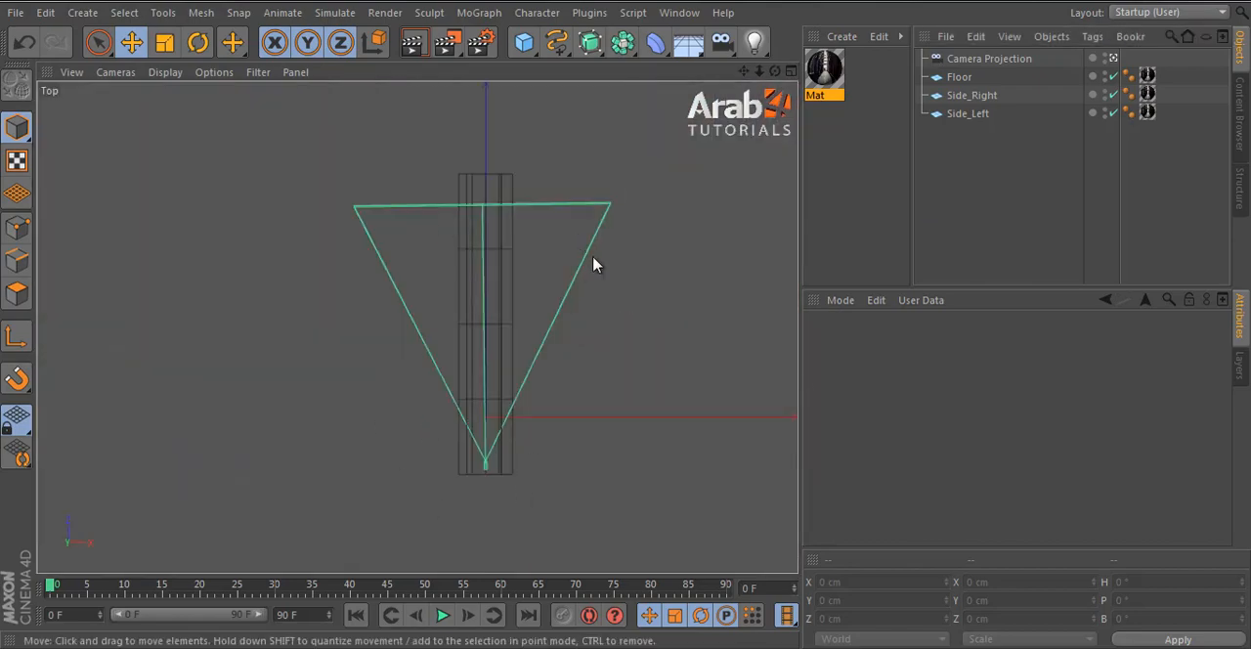
middle_click(598, 293)
middle_click(288, 288)
left_click(519, 363)
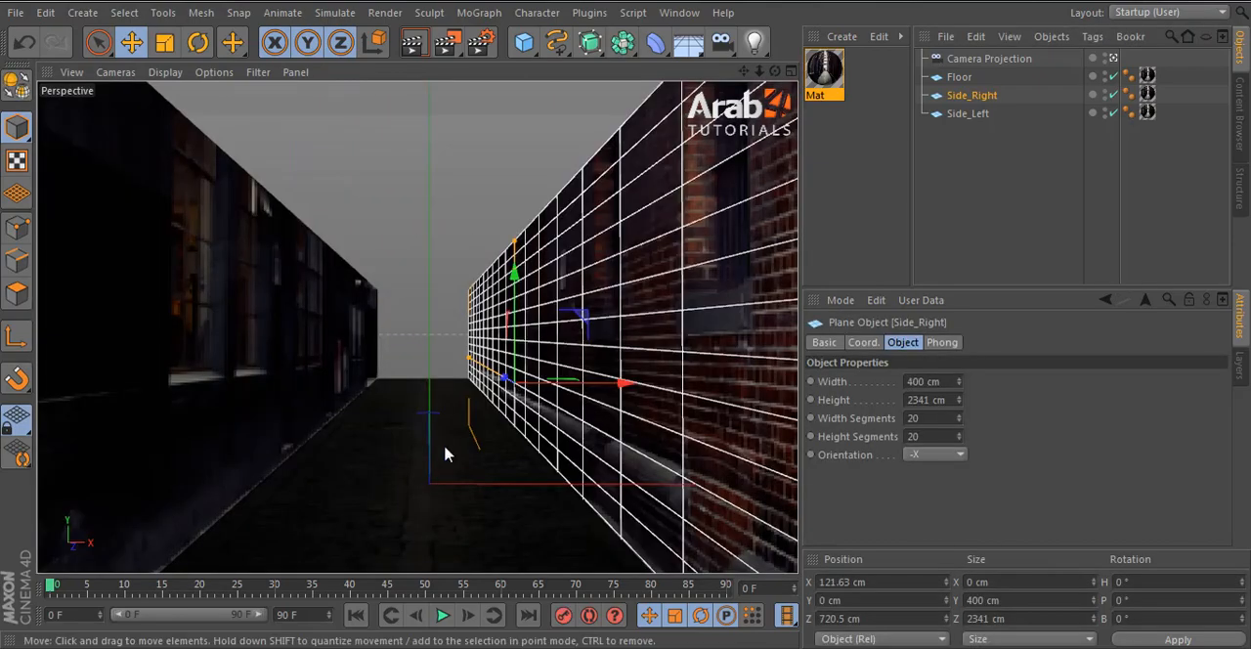
left_click(446, 452, "shift")
left_click(322, 364, "shift")
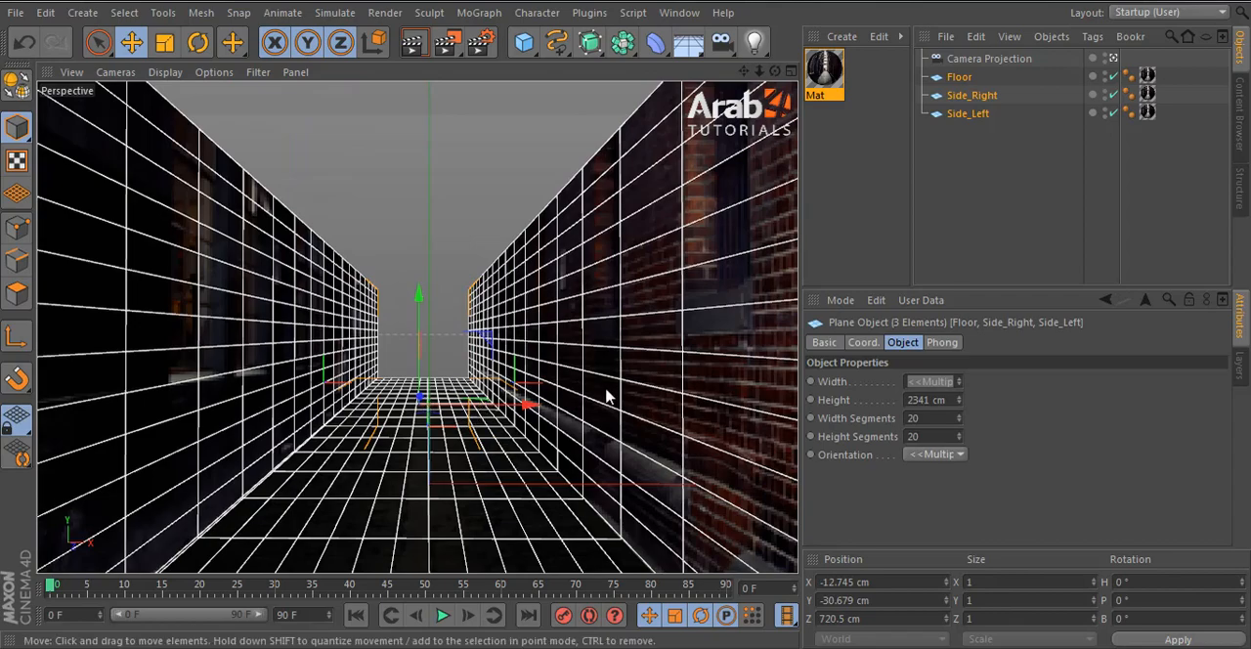
middle_click(649, 215)
mouse_move(648, 174)
left_mouse_down()
mouse_move(649, 186)
mouse_move(652, 154)
left_mouse_up()
left_click_drag(957, 403, 793, 389)
type("4000")
key("Return")
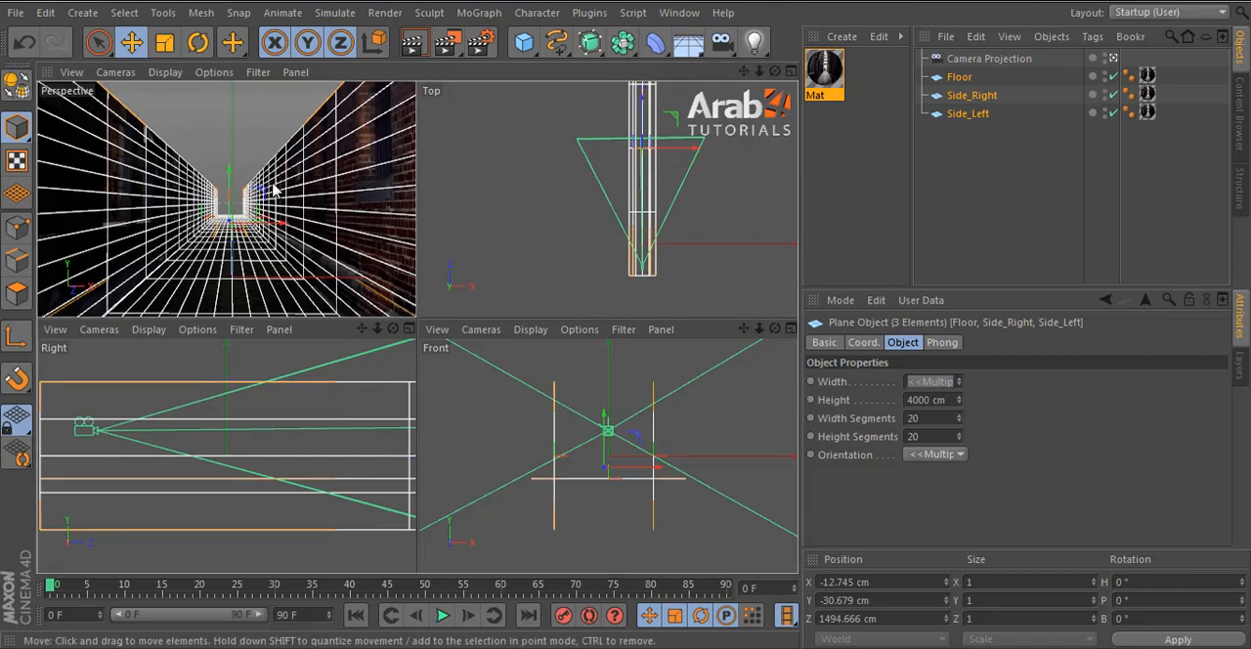
key("F1")
- Deselect the planes and render the view to check the projection on the lengthened walls and floor
left_click(980, 204)
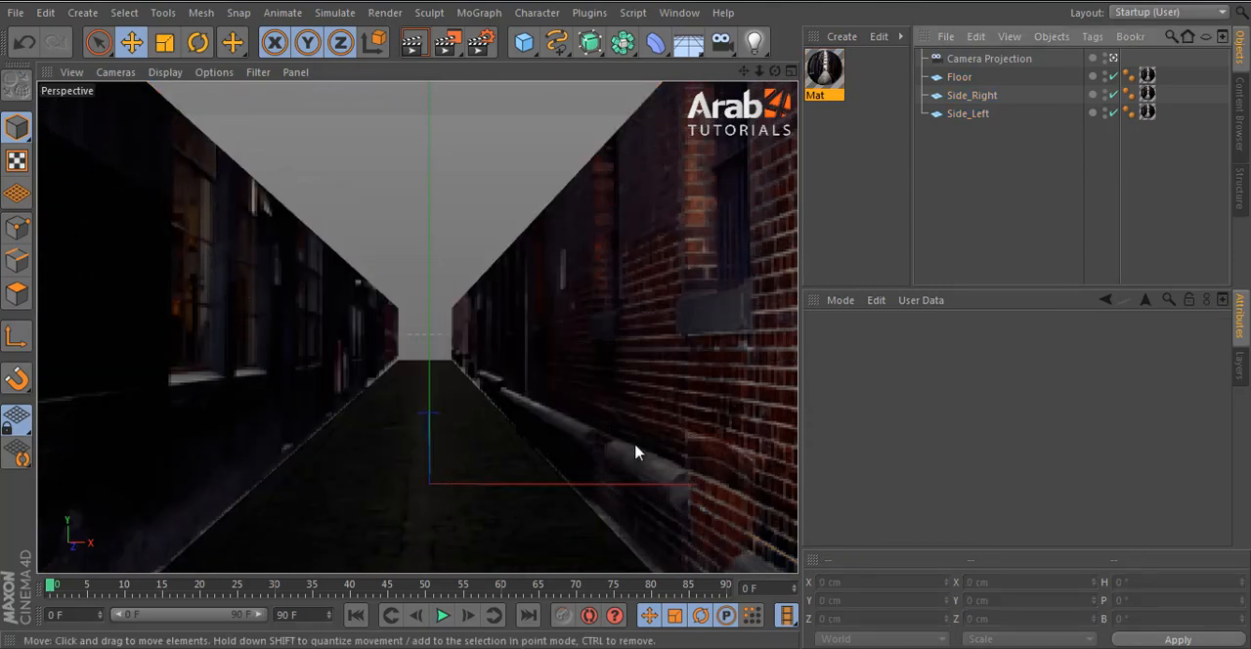
left_click(411, 42)
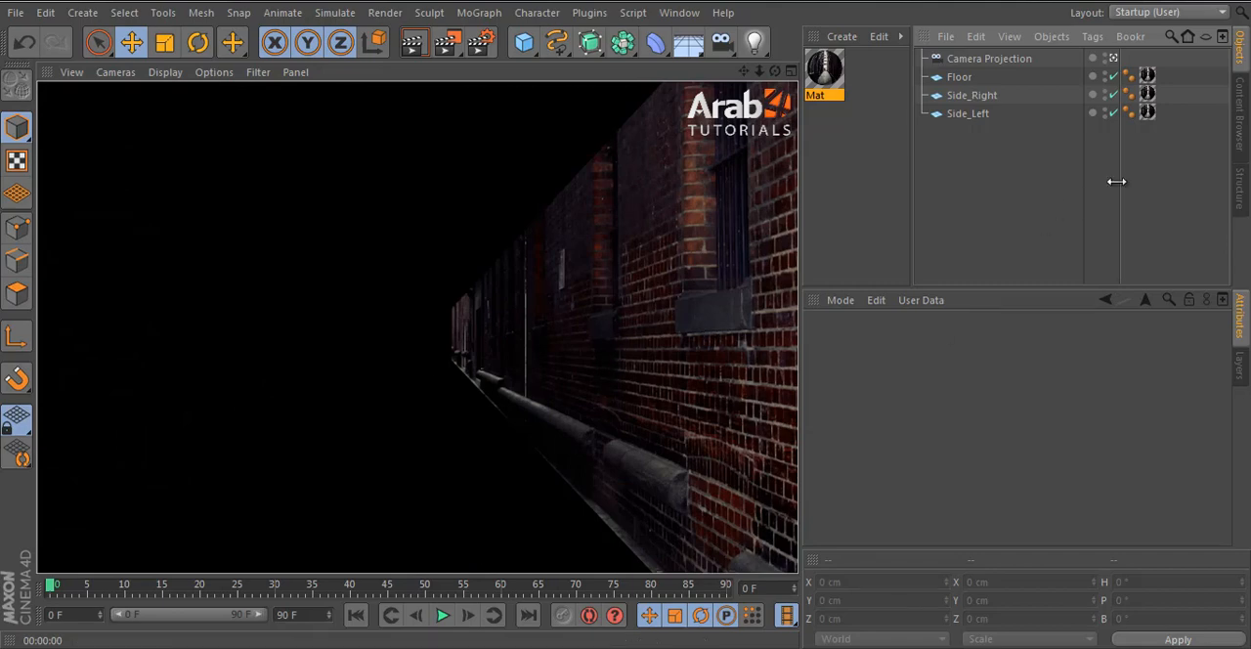
left_click(1037, 119)
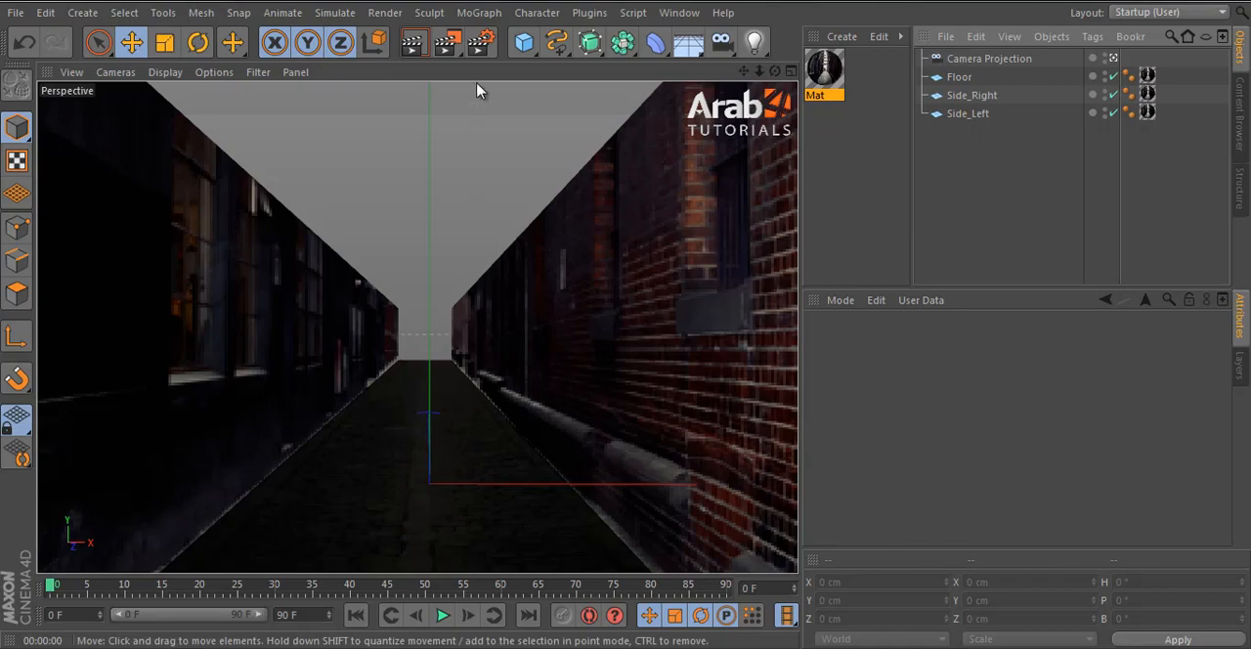
- Set the width of Side_Right and Side_Left to about 1289 cm and raise both walls to about 570 cm in Y
left_click(534, 305)
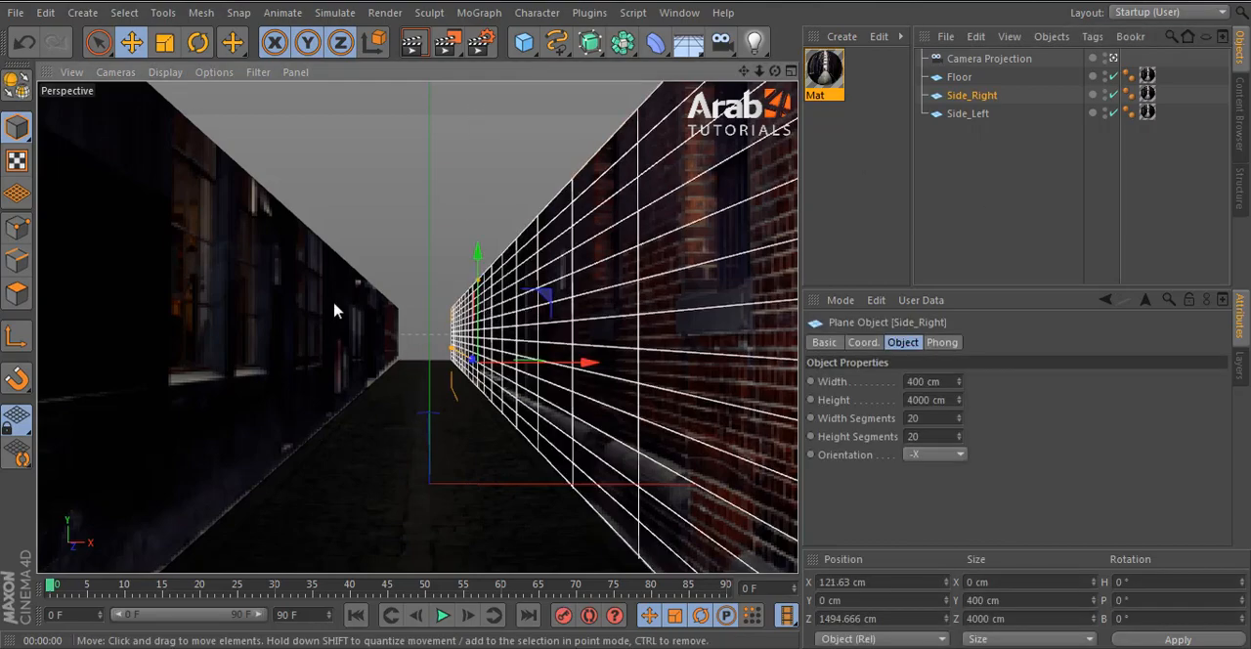
left_click(335, 310, "shift")
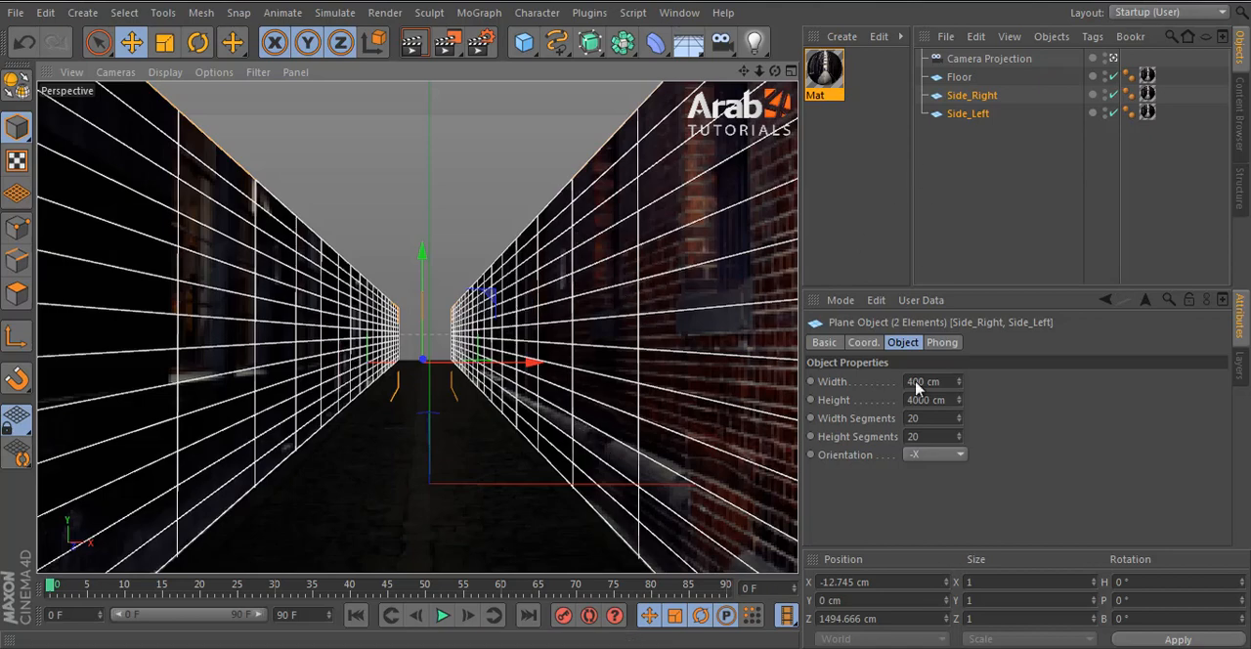
left_click_drag(960, 387, 874, 439)
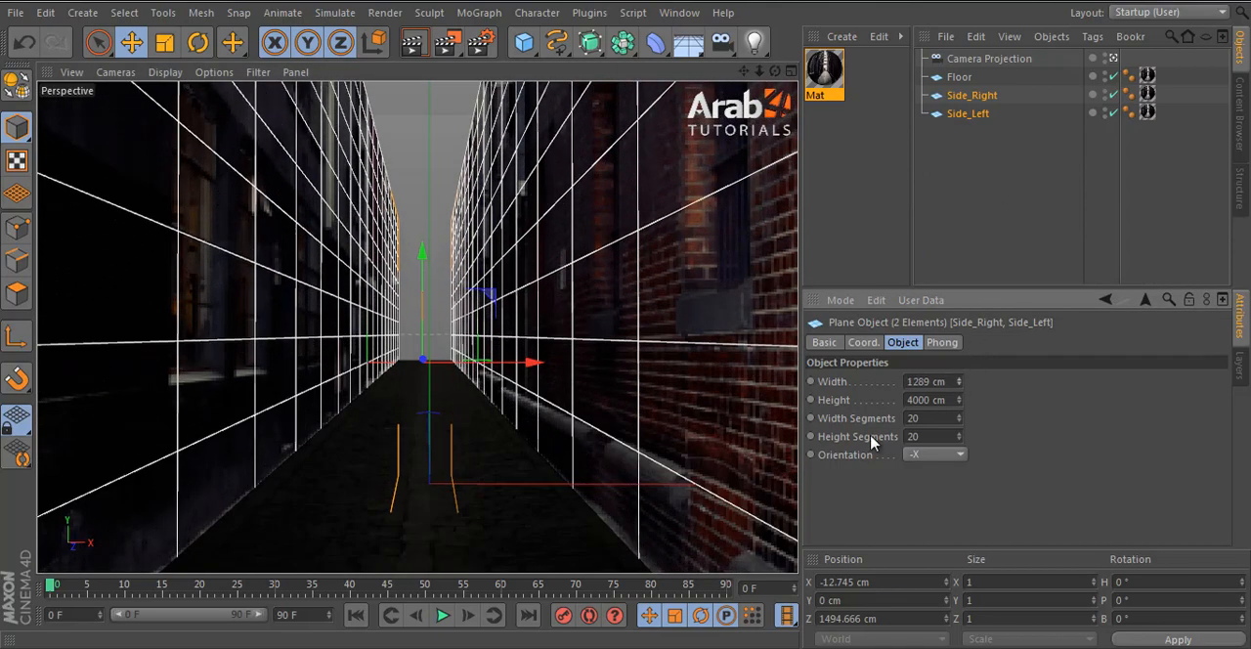
left_click_drag(425, 264, 626, 326)
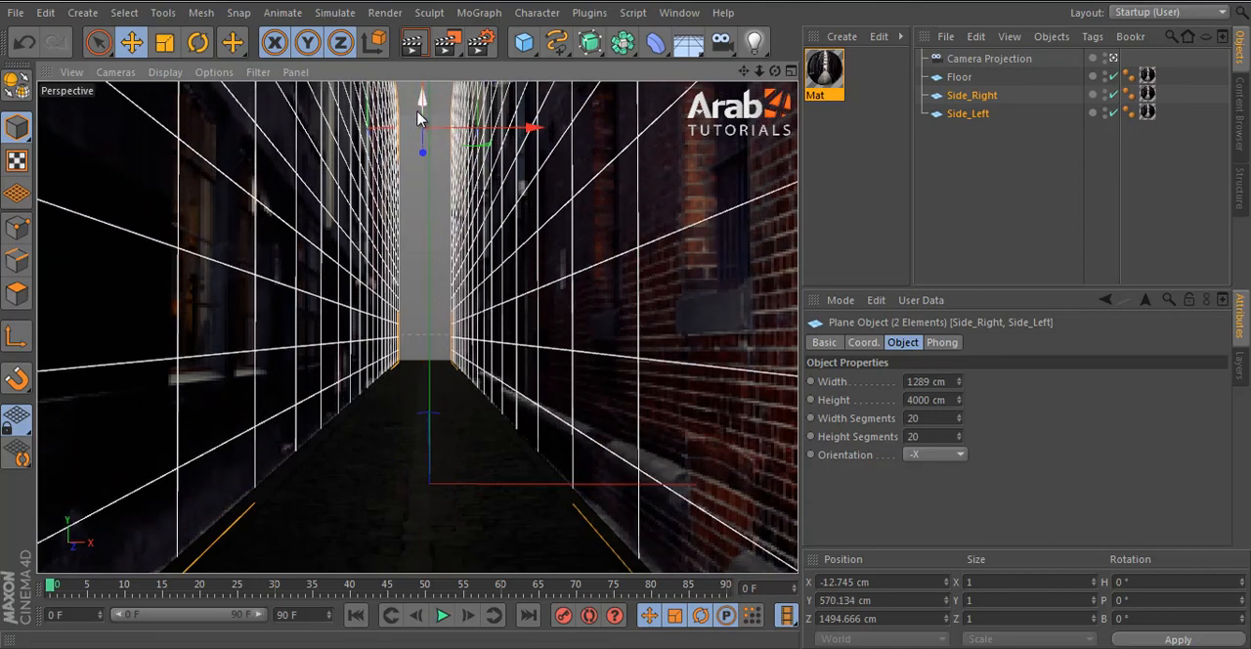
left_click(1010, 168)
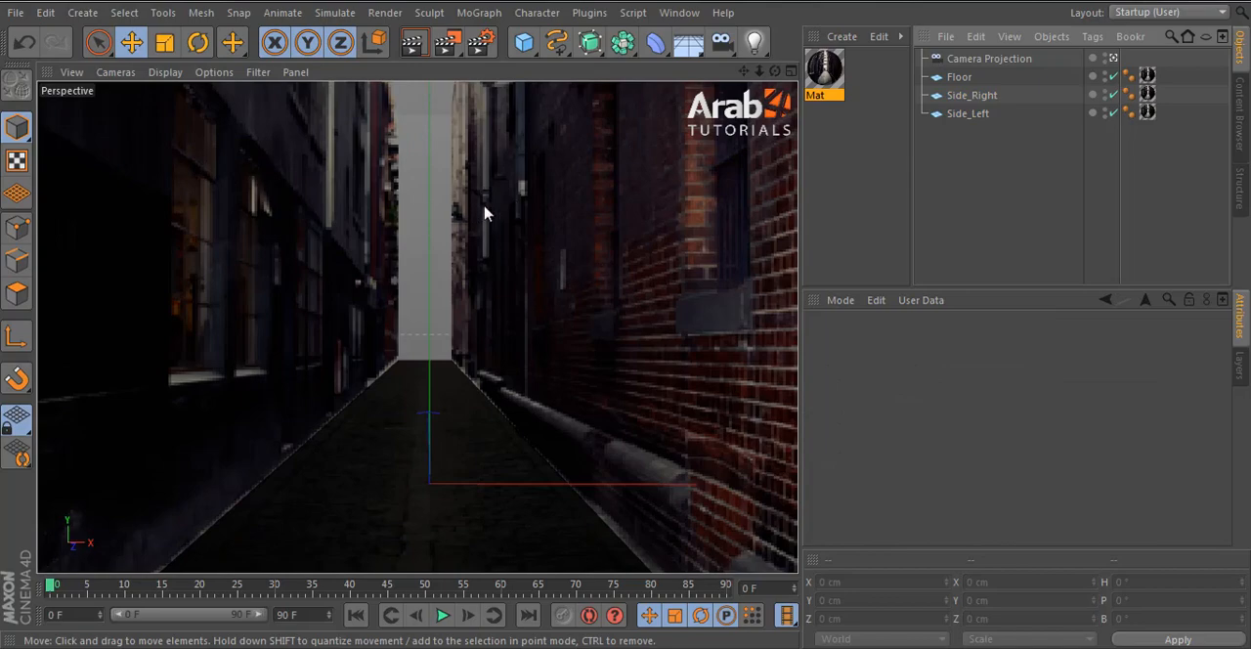
- Duplicate the Floor plane and rename the copy Back
left_click(957, 78)
left_click_drag(950, 78, 961, 96, "ctrl")
double_click(961, 96)
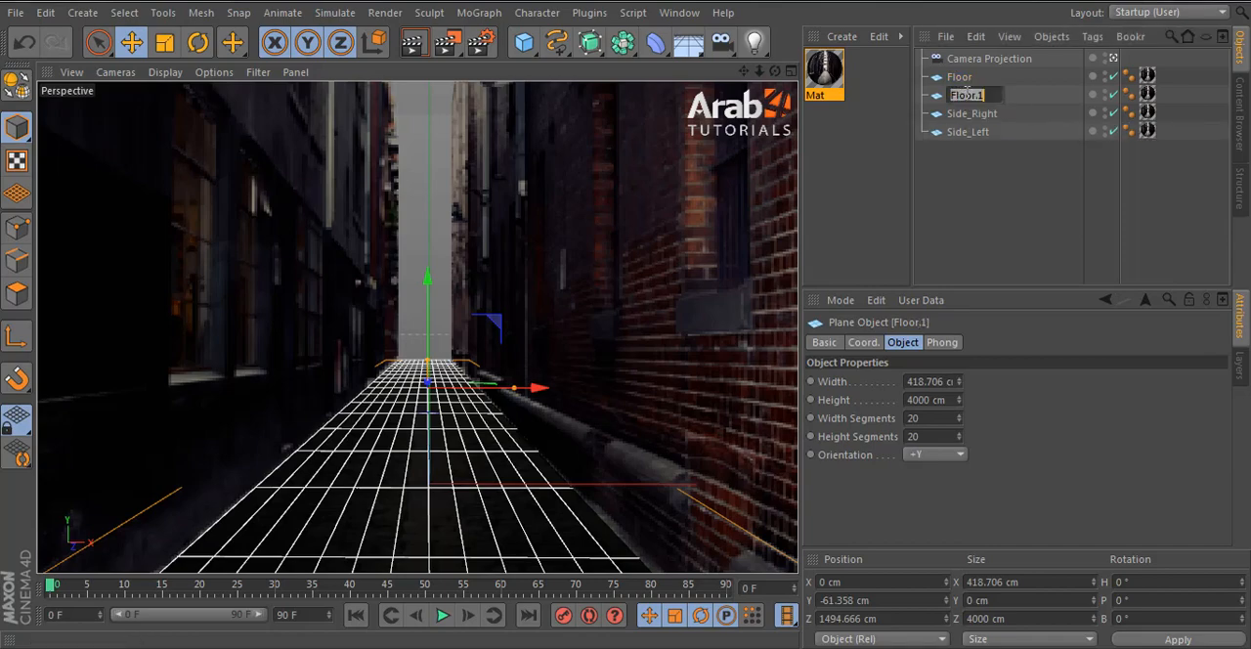
type("Back")
key("Return")
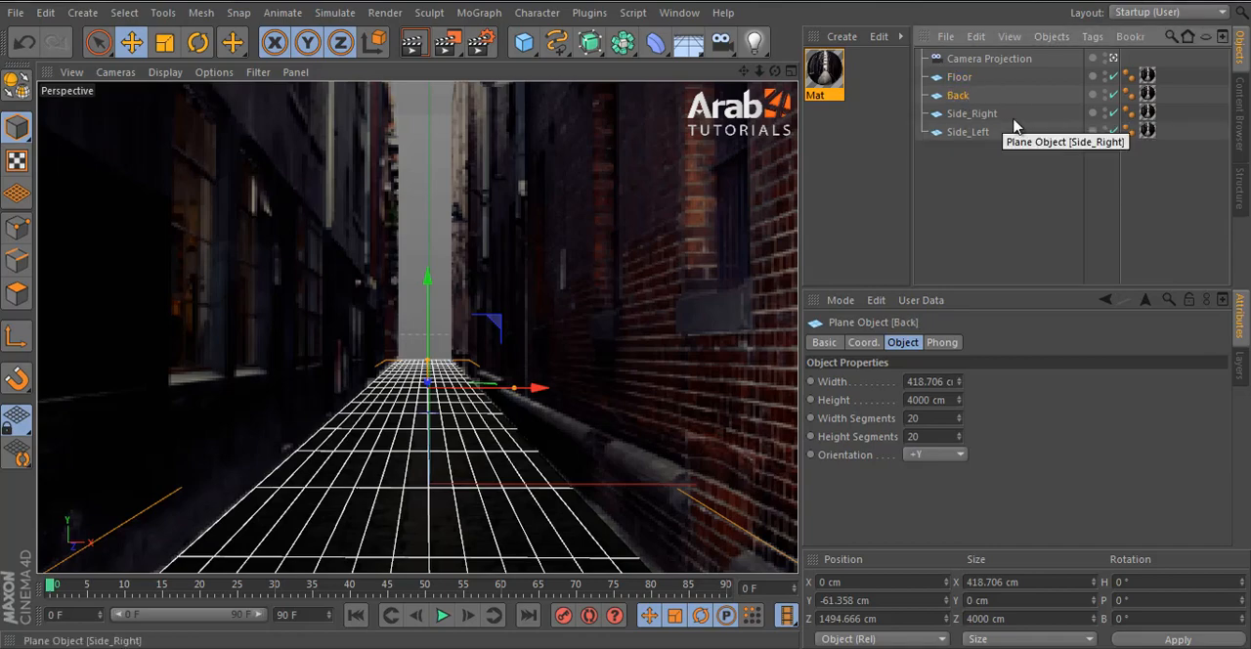
- Set the Back plane's orientation to -Z and move it along Z to about 3450 cm, at the far end of the alley
left_click(938, 454)
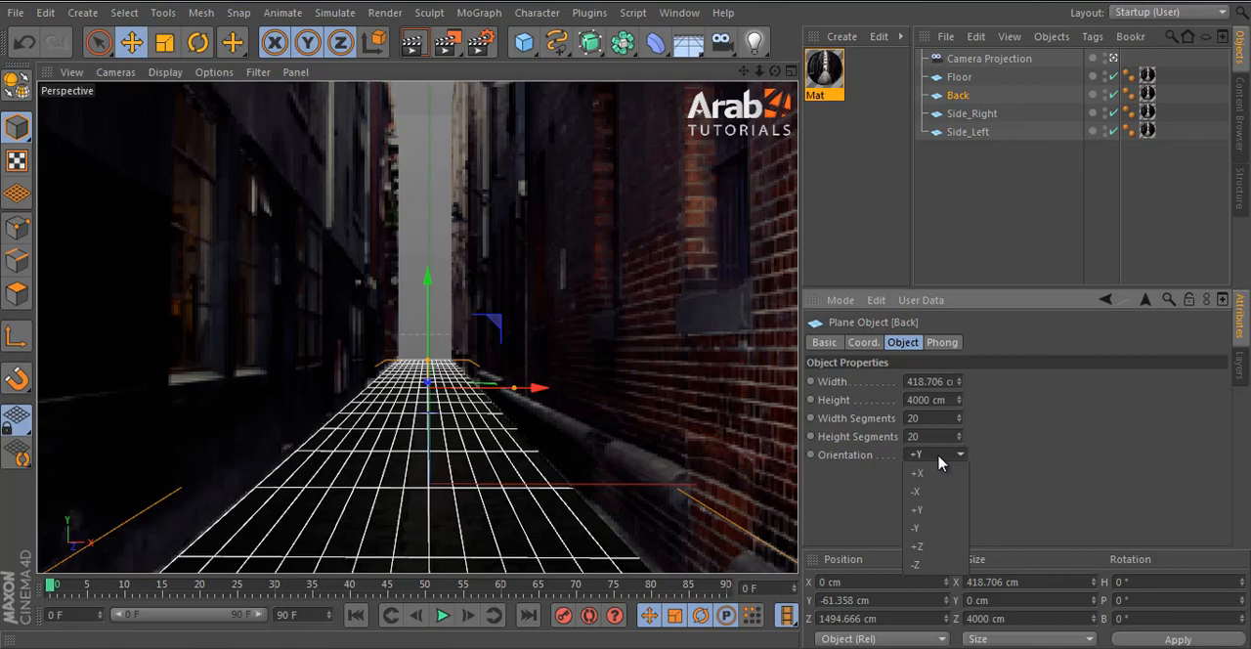
left_click(935, 565)
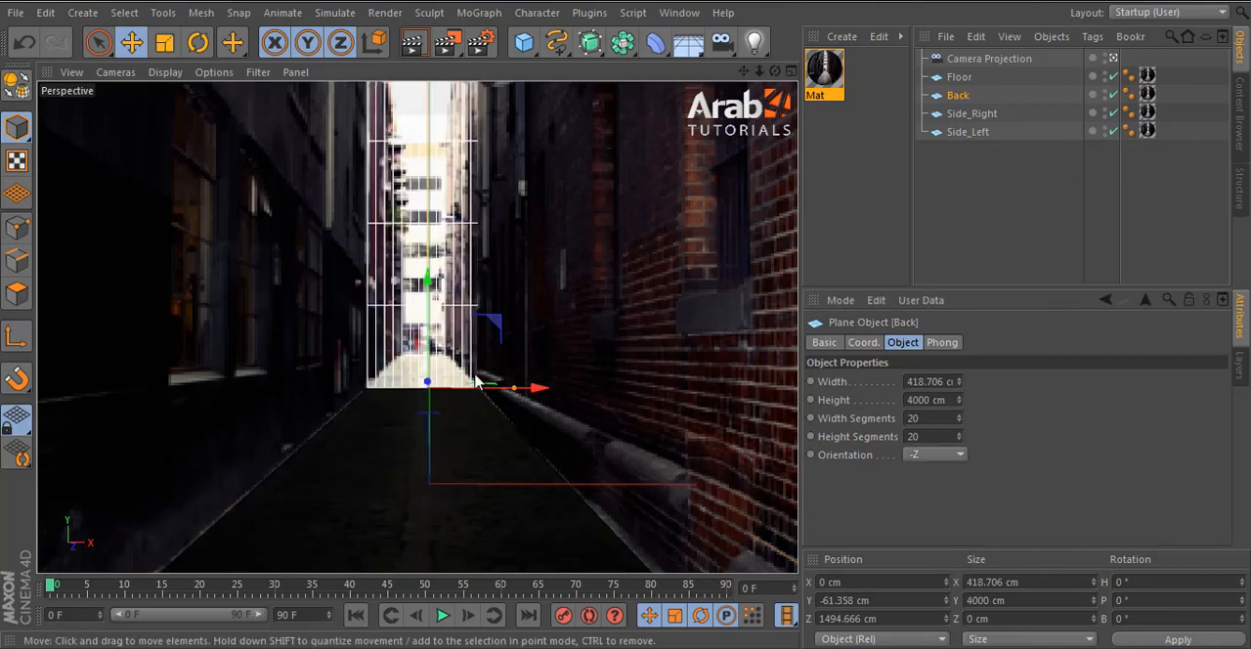
middle_click(525, 480)
middle_click(654, 257)
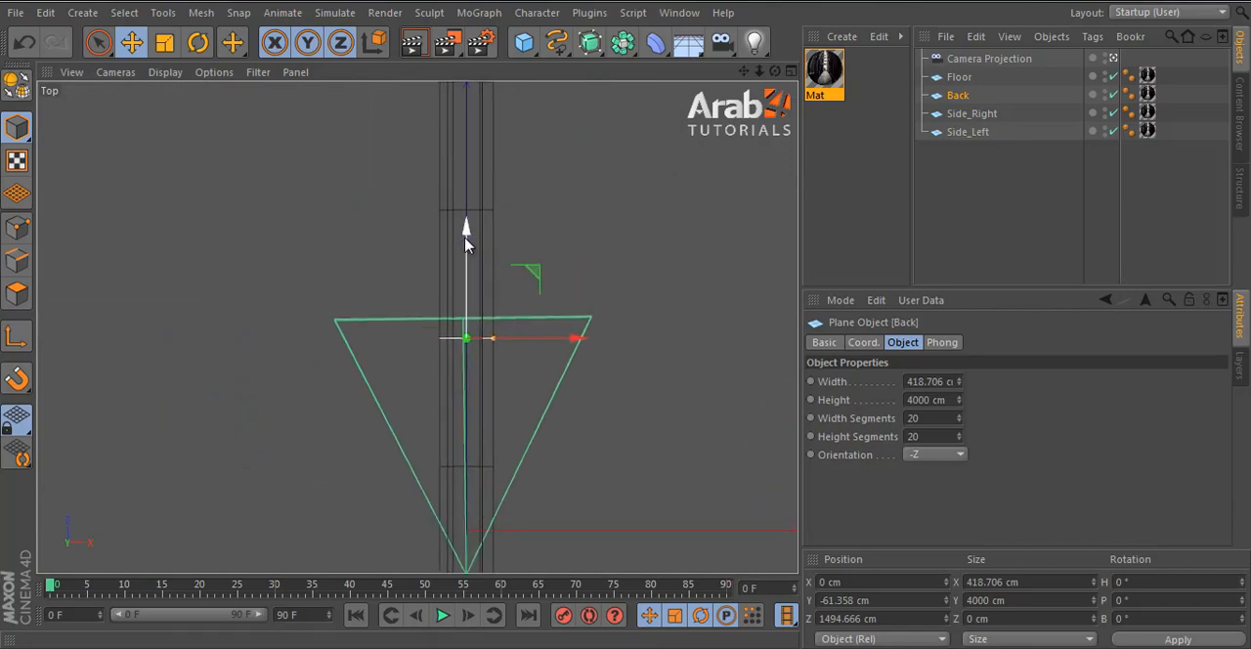
left_click_drag(465, 237, 467, 30)
middle_click_drag(462, 138, 459, 410, "alt")
left_click_drag(471, 286, 465, 239)
middle_click(329, 207)
middle_click(329, 207)
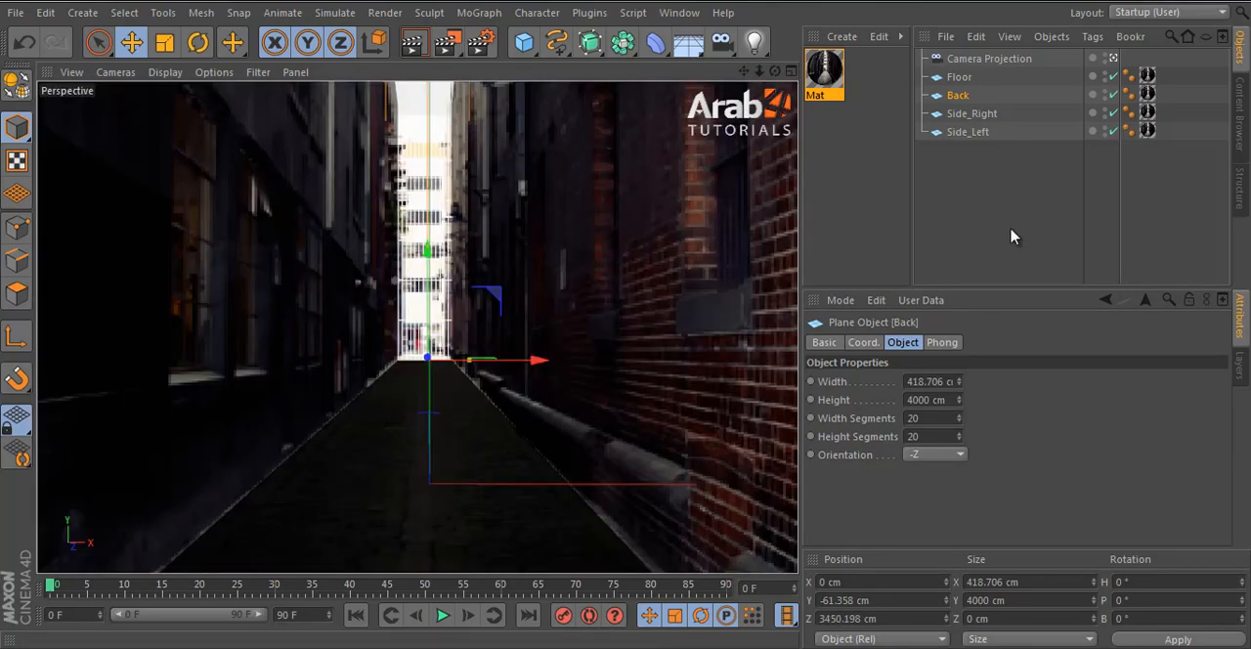
left_click(1011, 235)
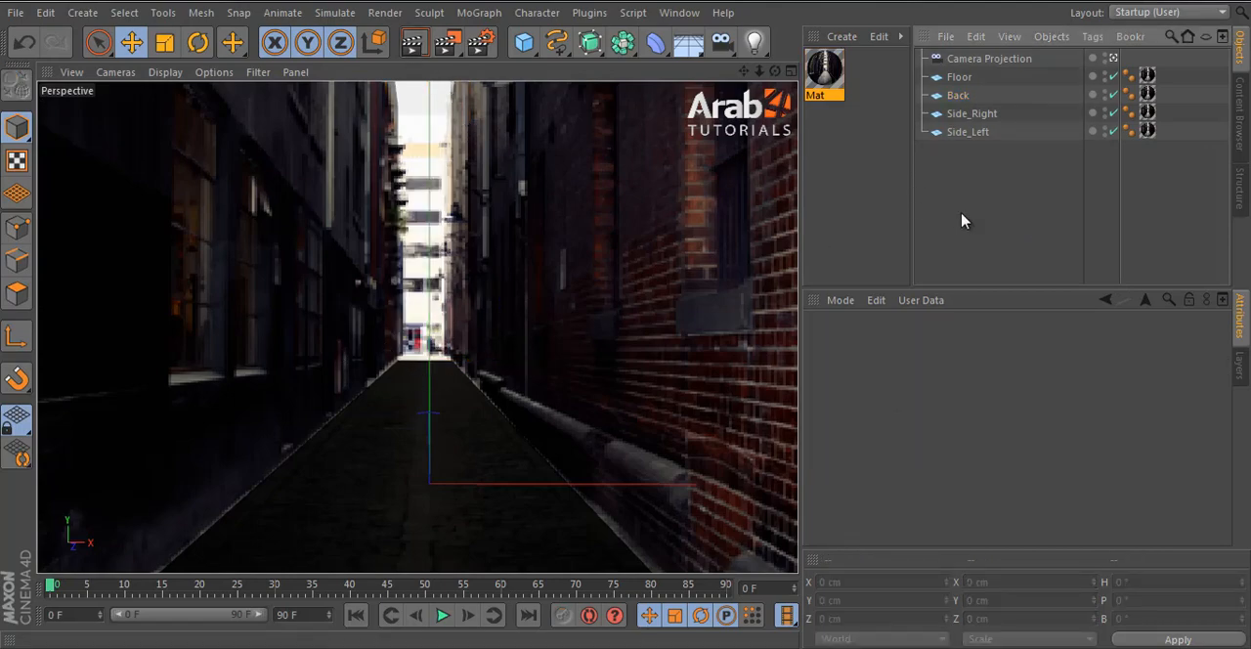
- Add Compositing tags to Floor, Back, Side_Right and Side_Left and enable Compositing Background on all four
left_click(958, 77)
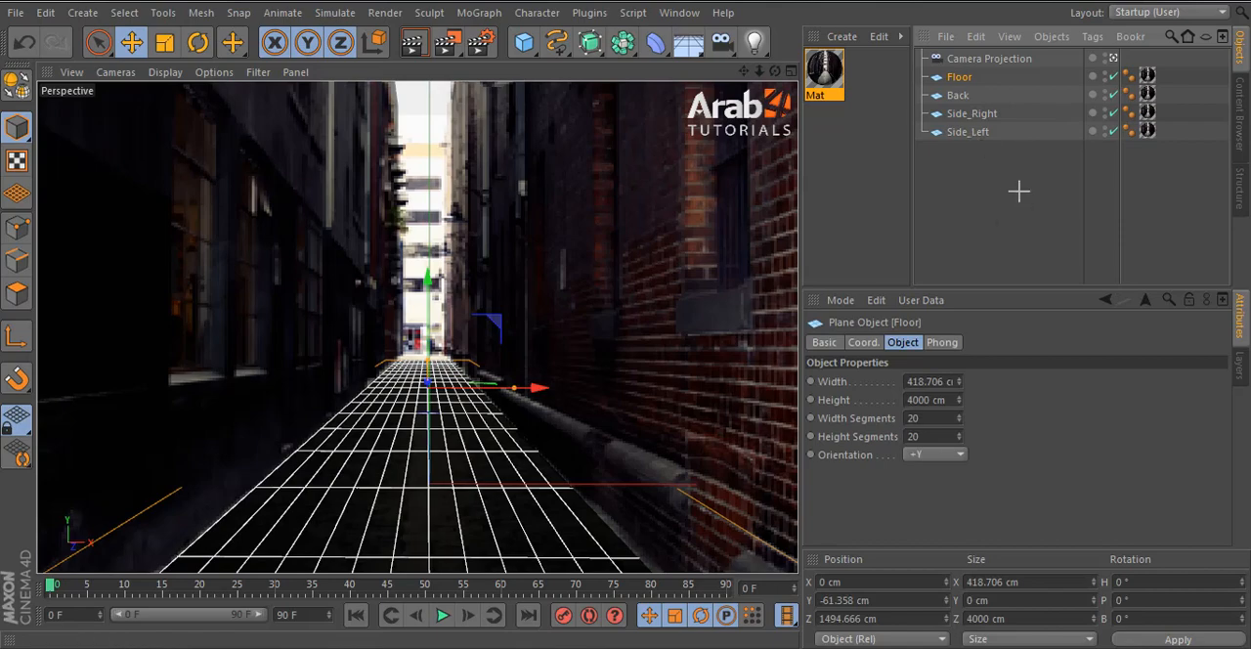
left_click_drag(1018, 191, 942, 74)
left_click(988, 211)
left_click_drag(987, 210, 941, 74)
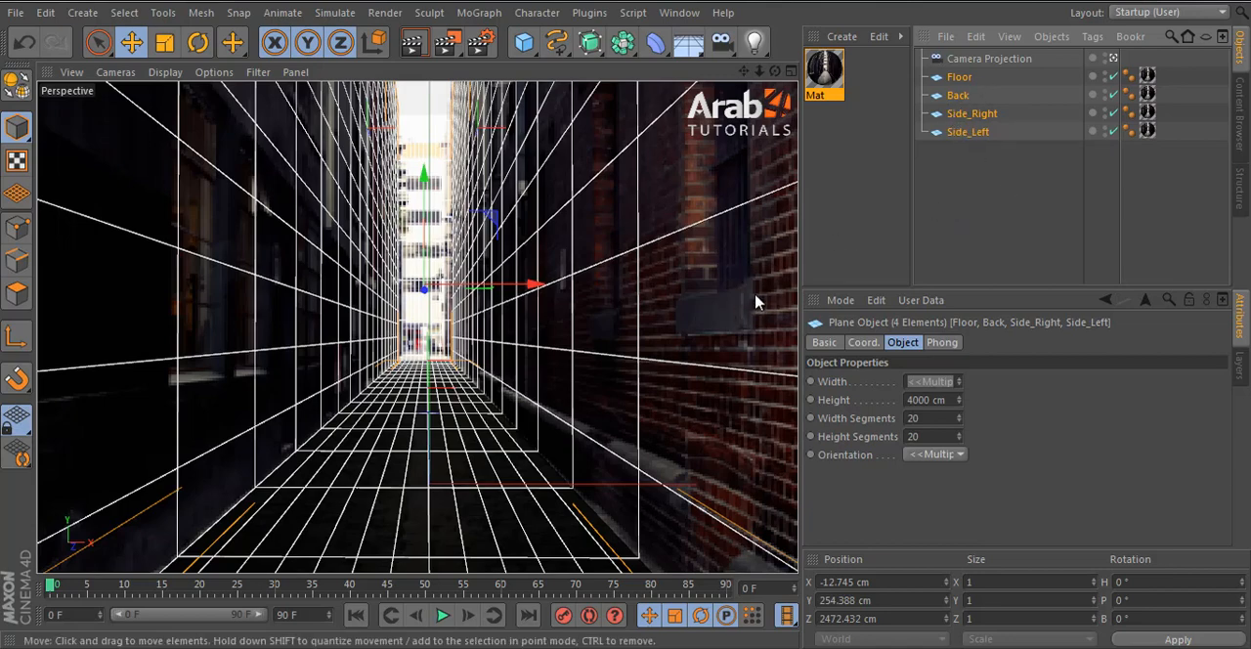
left_click(977, 223)
left_click_drag(968, 190, 958, 76)
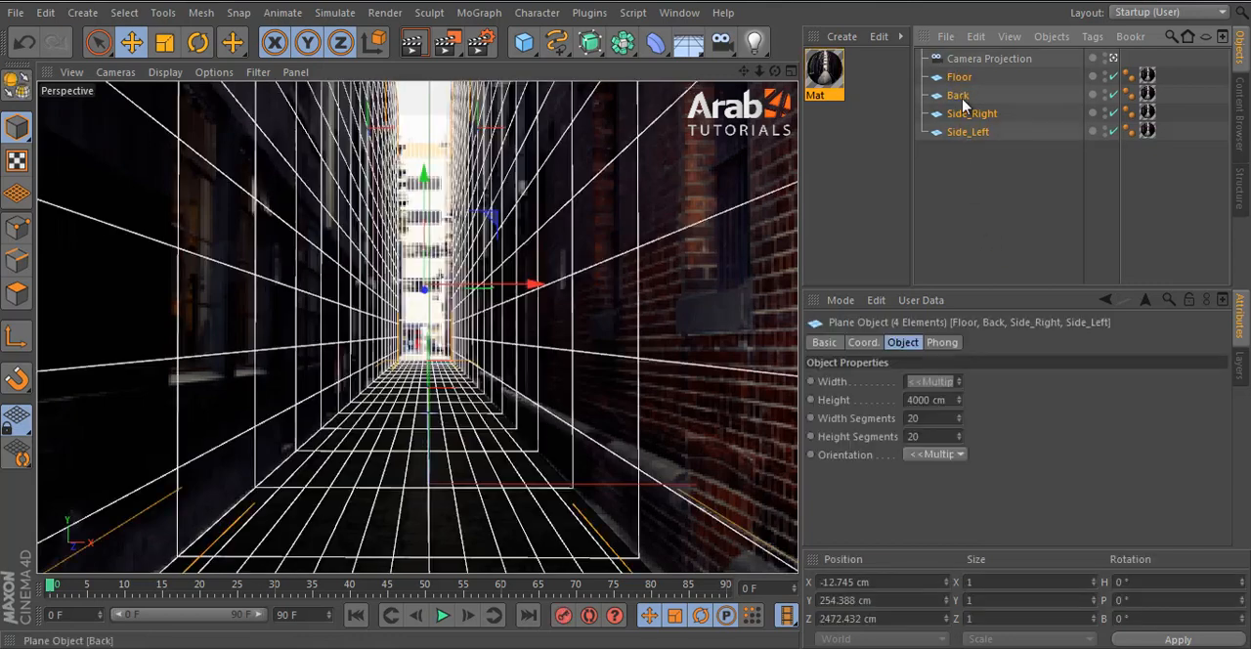
left_click_drag(978, 171, 951, 73)
right_click(958, 77)
mouse_move(1016, 21)
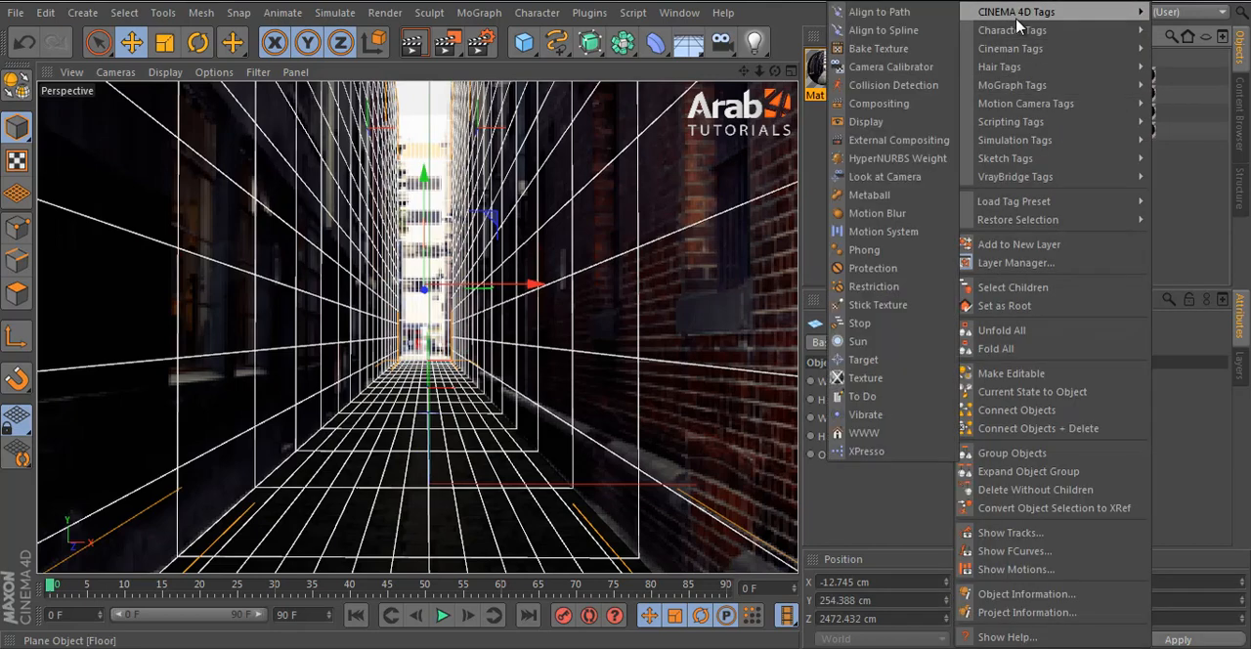
left_click(895, 107)
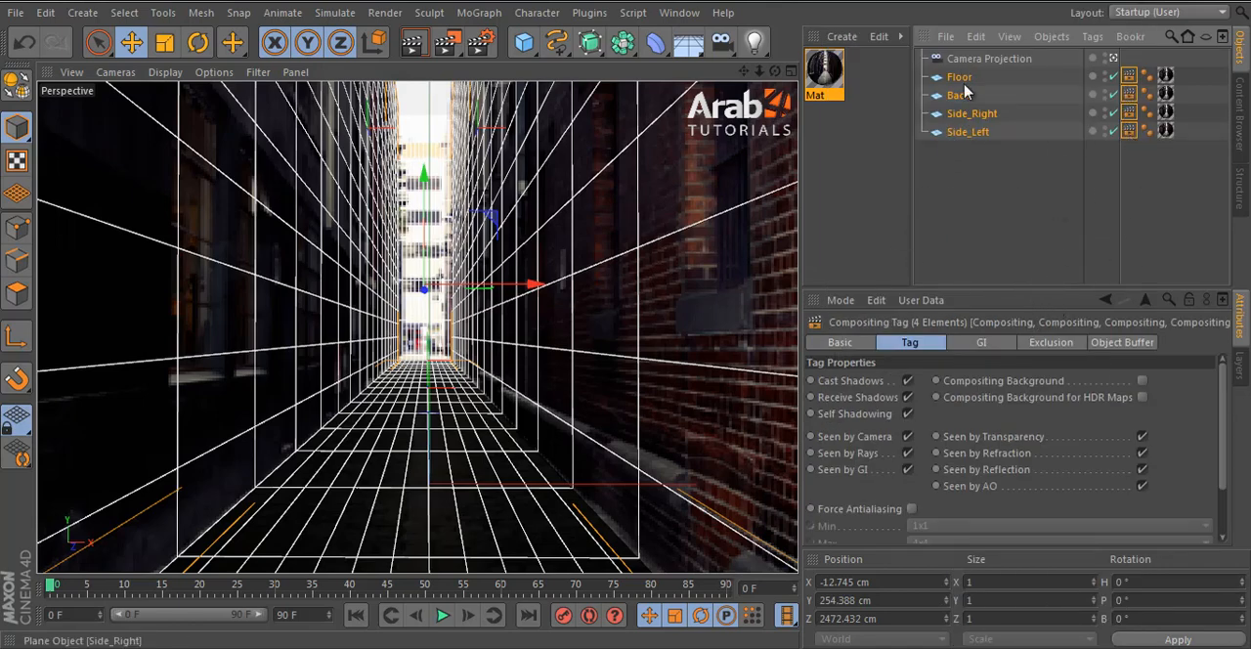
left_click_drag(983, 290, 983, 231)
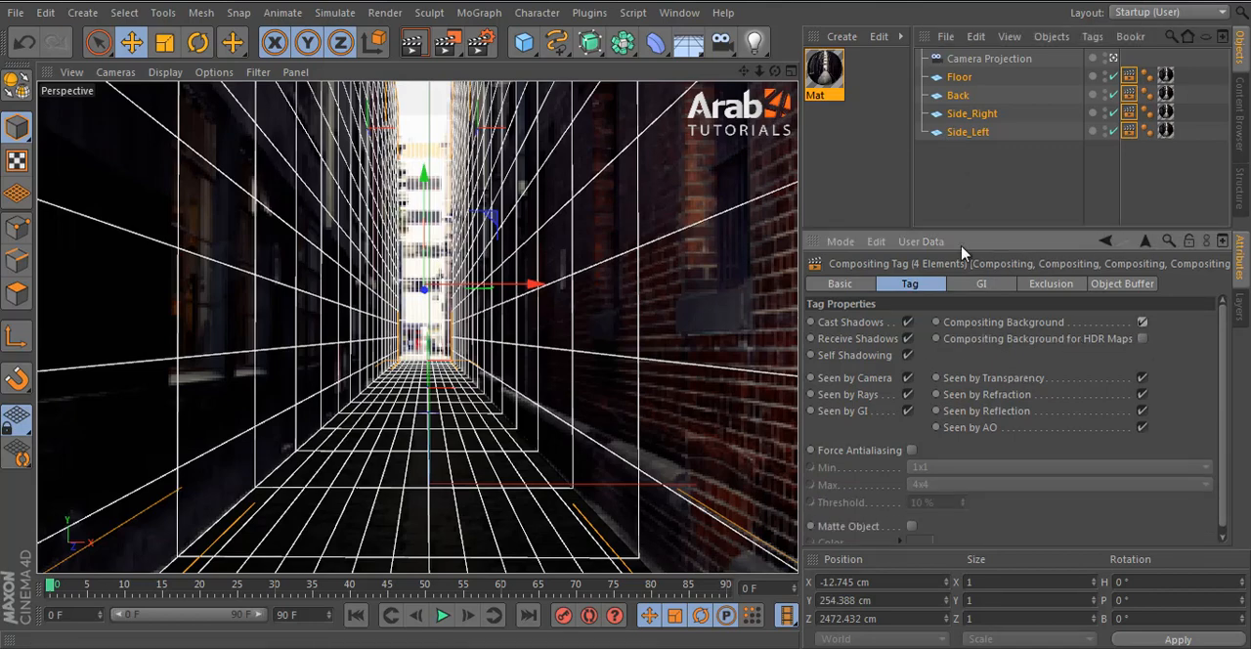
- Render the view to check the projected alley and inspect the Compositing tag on the Back plane
left_click(972, 192)
left_click(411, 41)
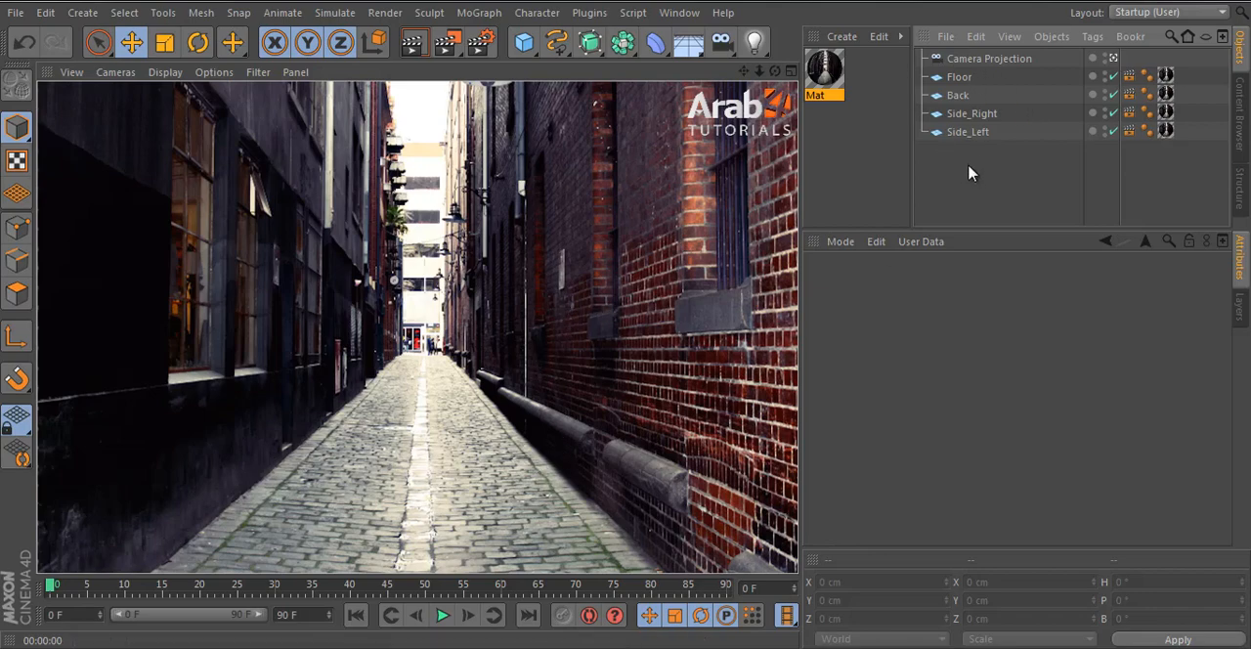
left_click(948, 78)
left_click(954, 95)
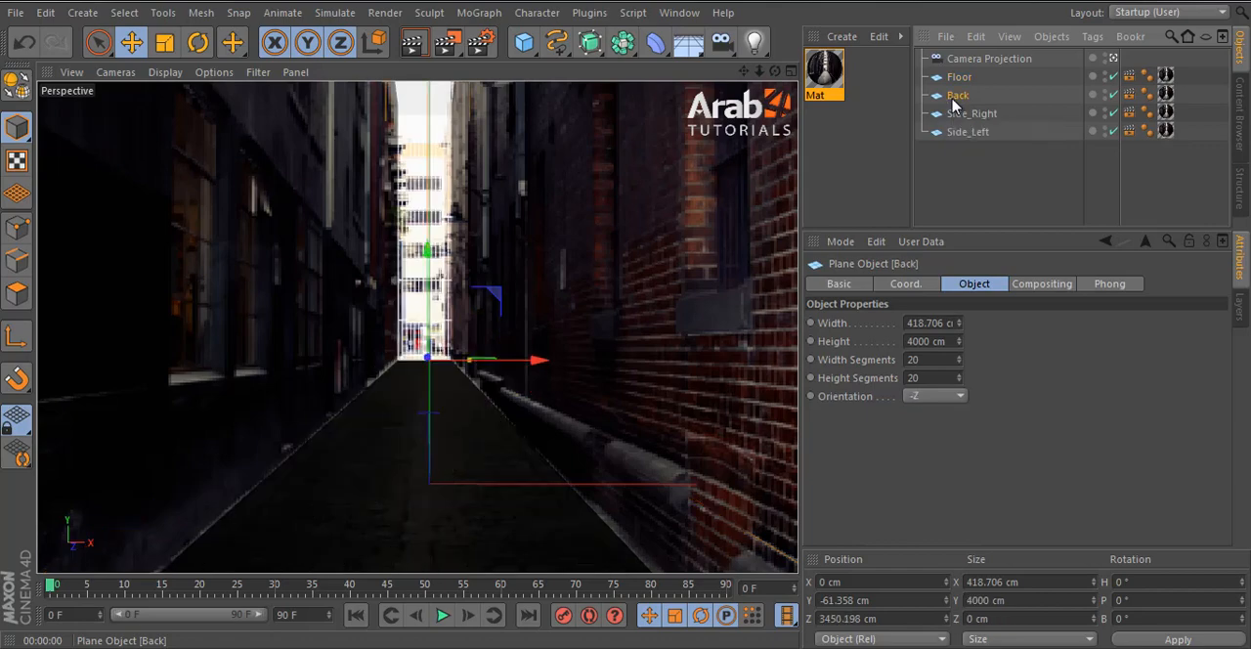
left_click(1128, 94)
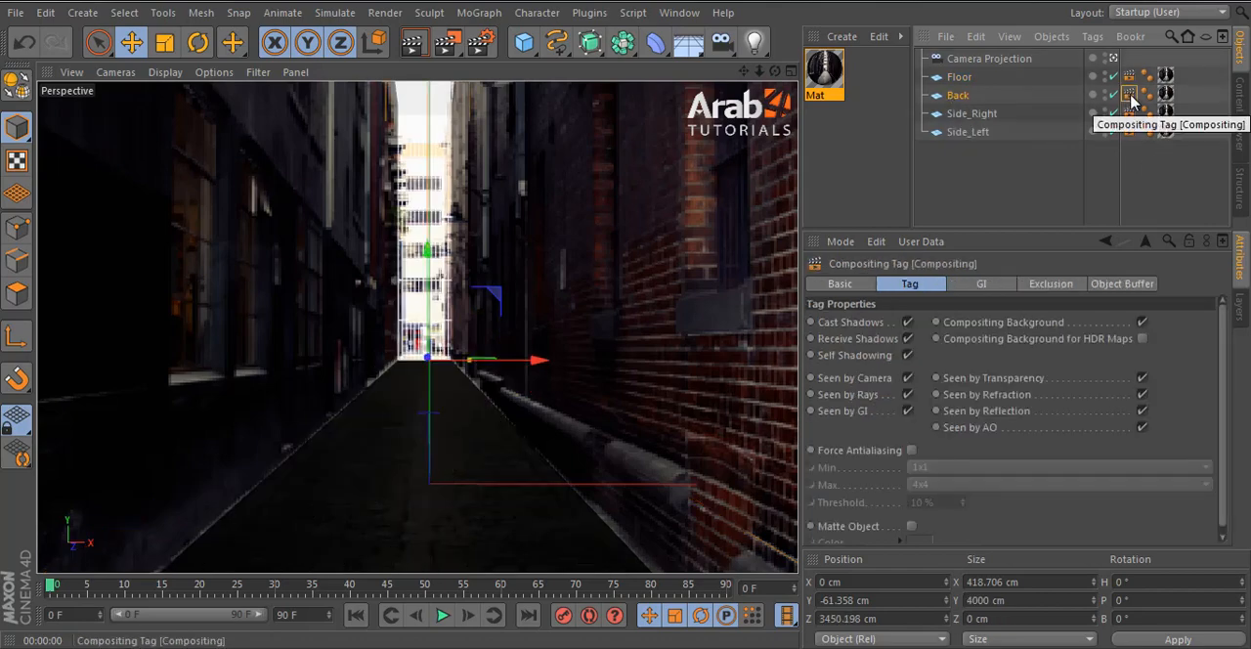
- Delete the Compositing tag from Side_Right and render the view to compare the walls
left_click(1131, 115)
key("Delete")
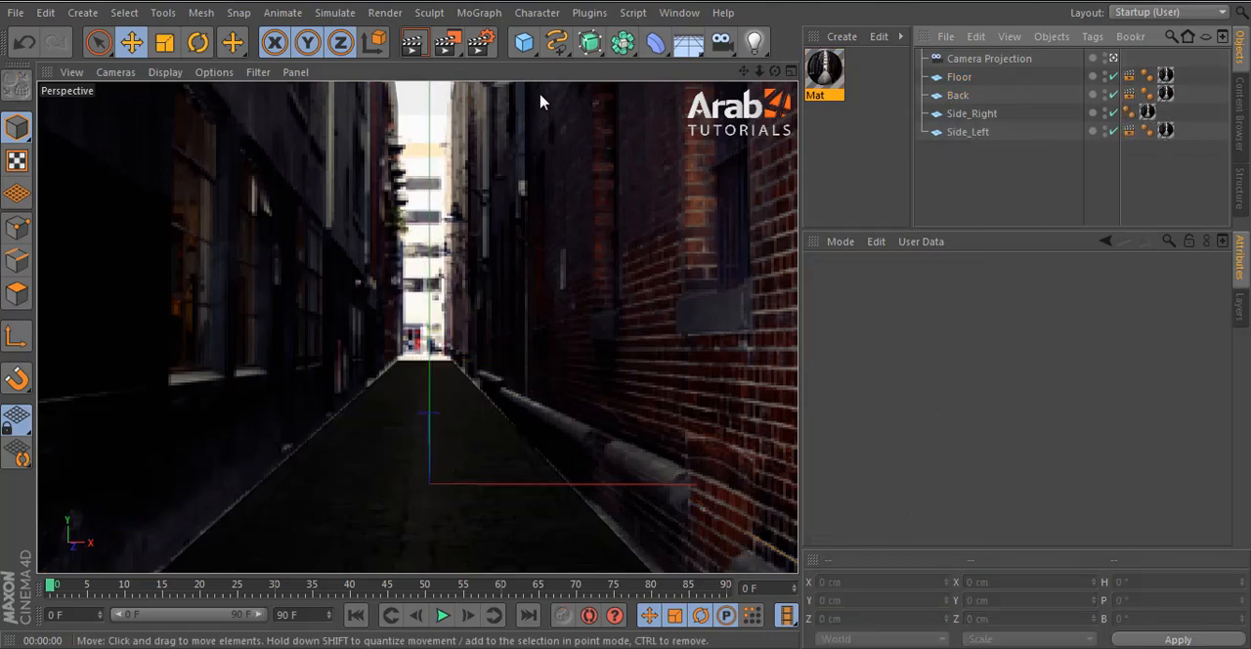
left_click(418, 50)
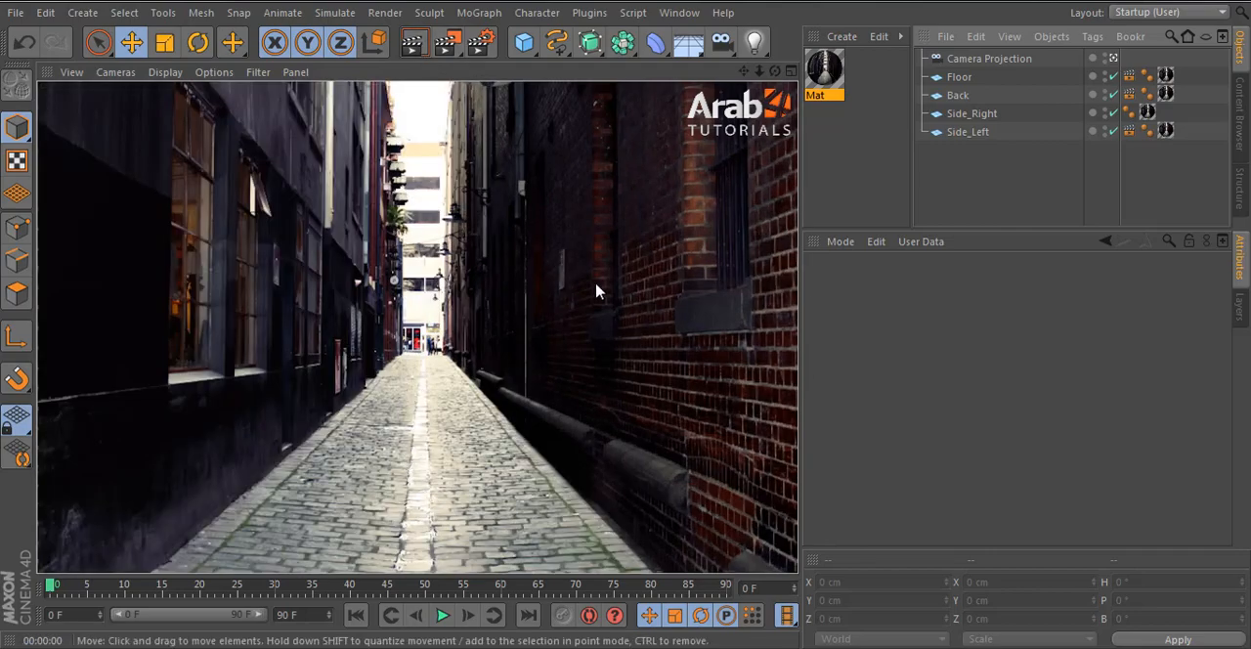
- Restore the Compositing tag with Compositing Background enabled on Side_Right
left_click(973, 114)
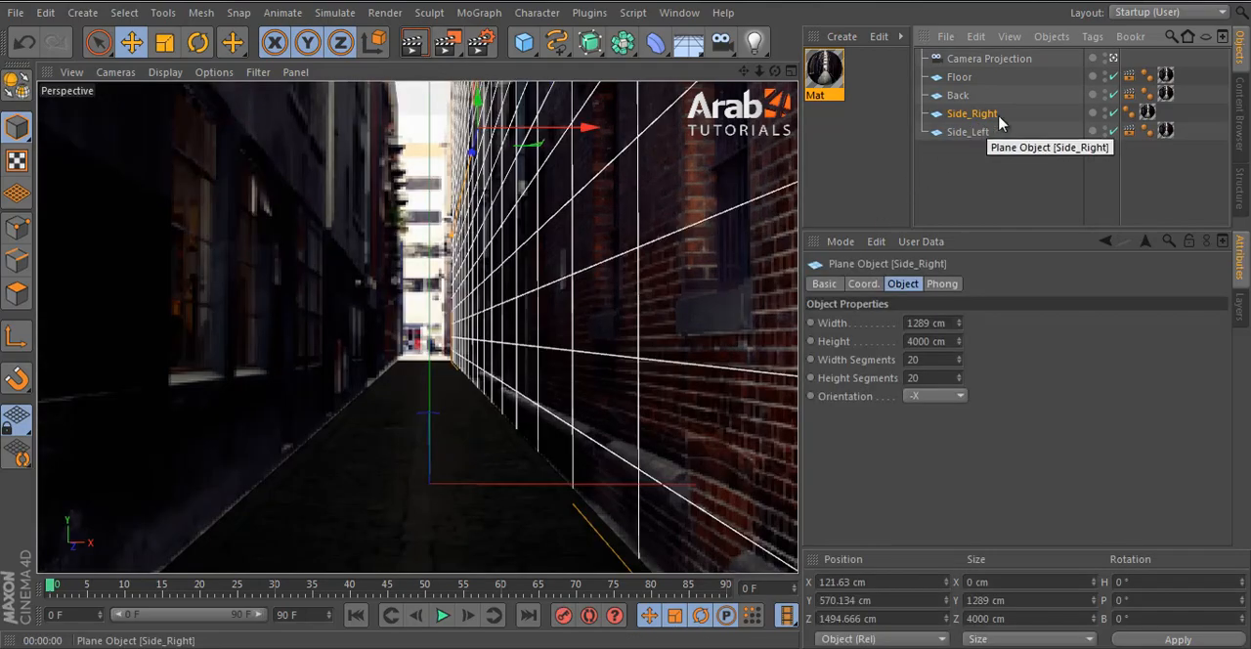
left_click(1129, 113)
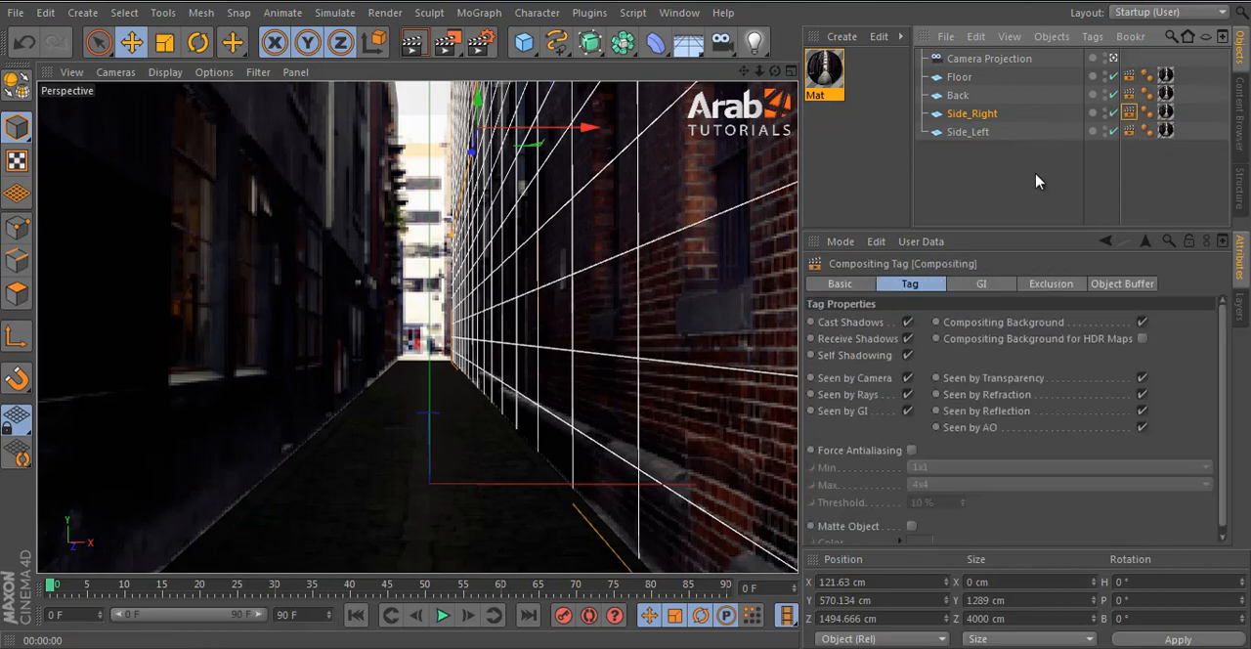
left_click(1038, 182)
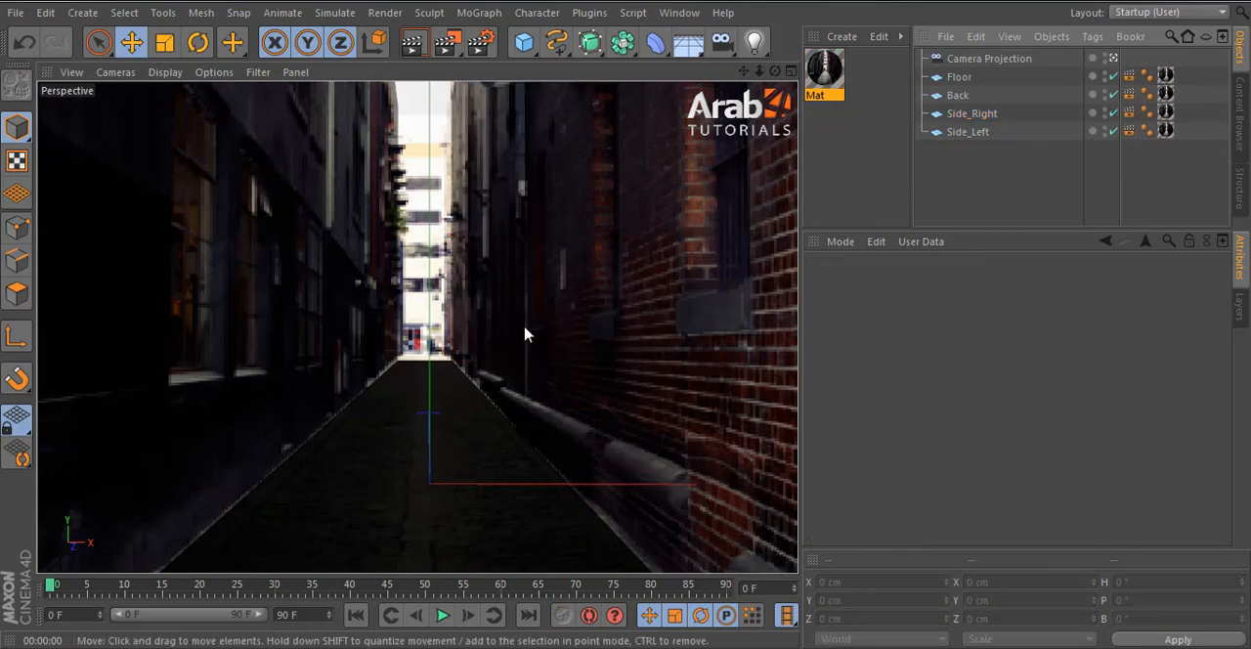
- Add a Protection tag to the Camera Projection object to lock its position, scale and rotation
left_click(1007, 60)
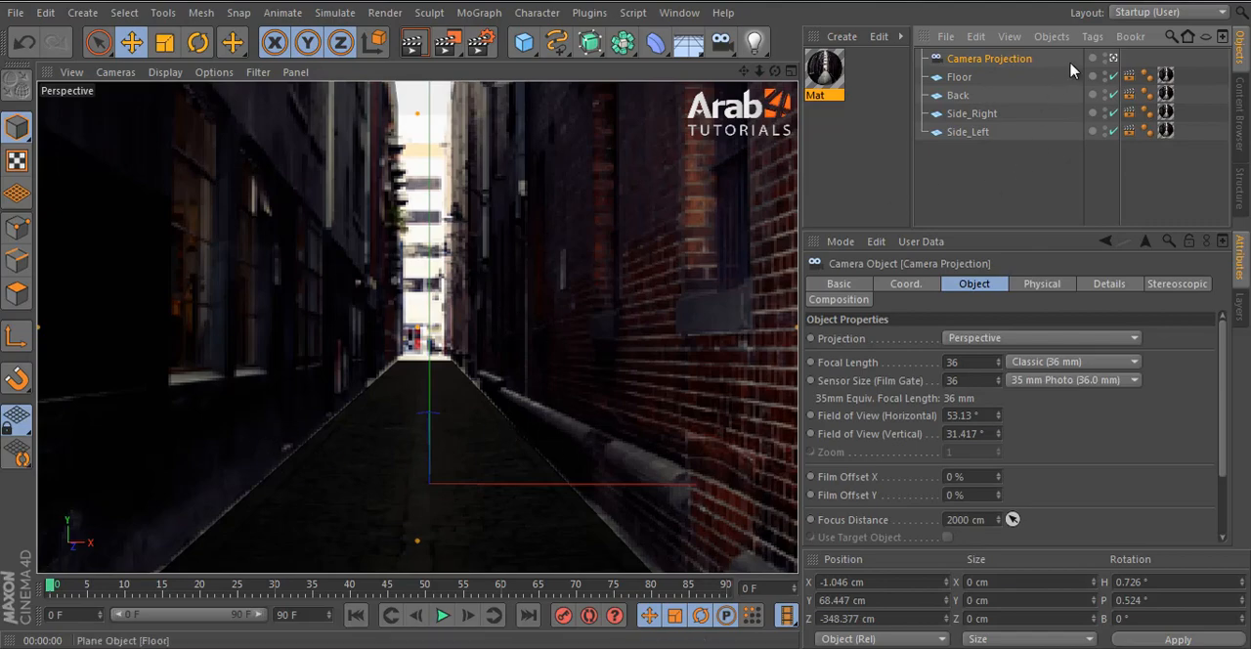
right_click(1016, 62)
mouse_move(1051, 27)
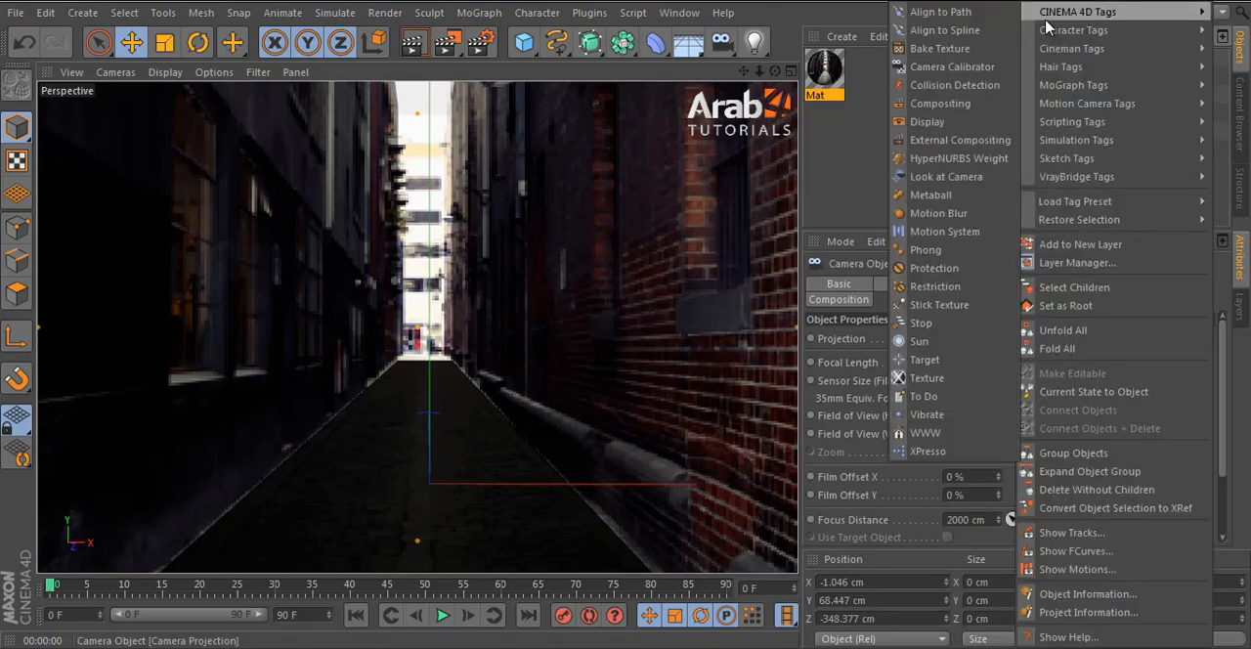
left_click(930, 270)
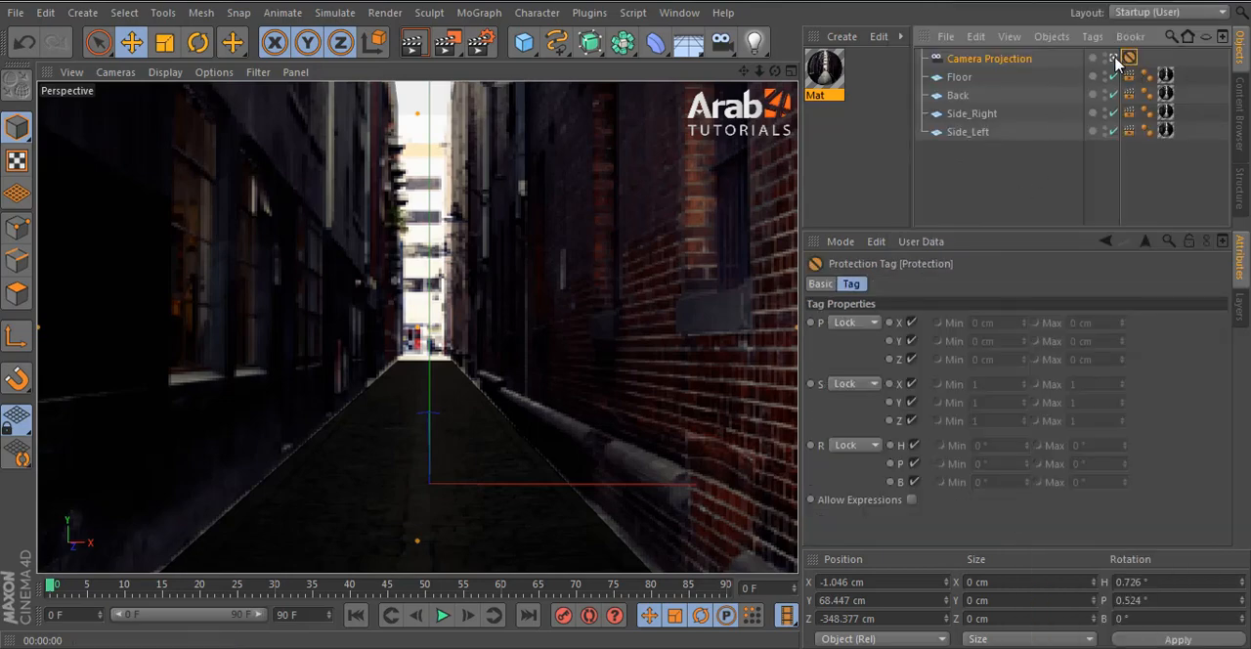
left_click(1012, 63)
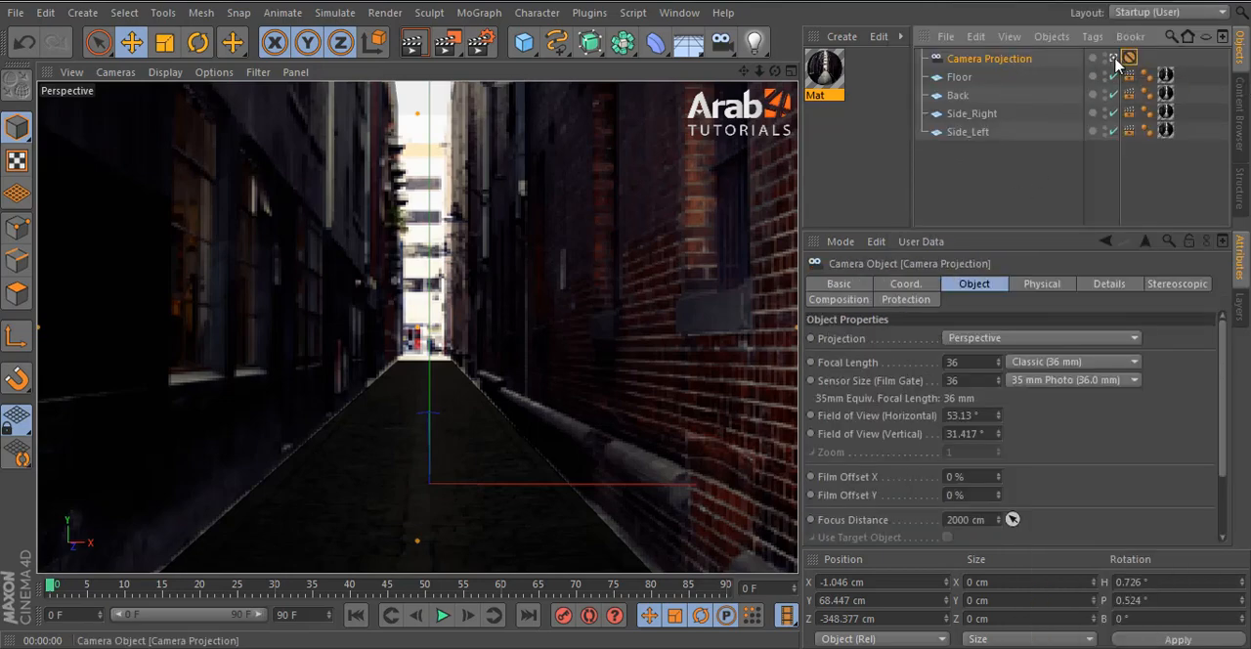
- Add a second camera, look through it and name it "Camera animated"
left_click(722, 41)
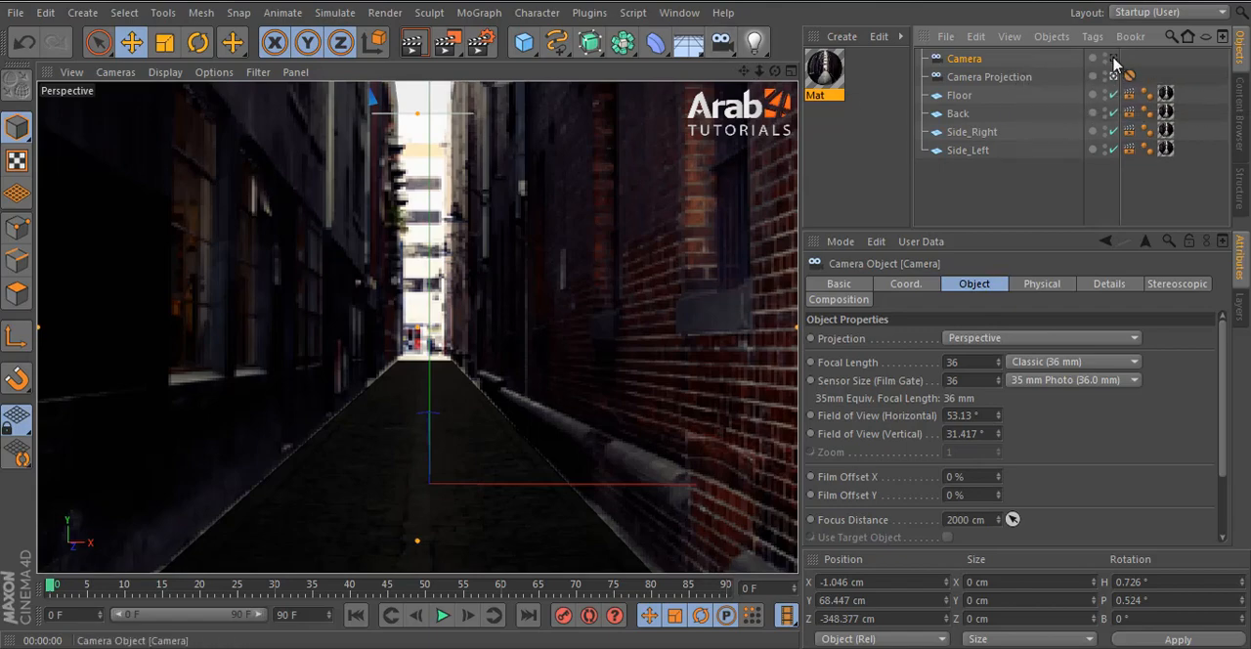
double_click(981, 60)
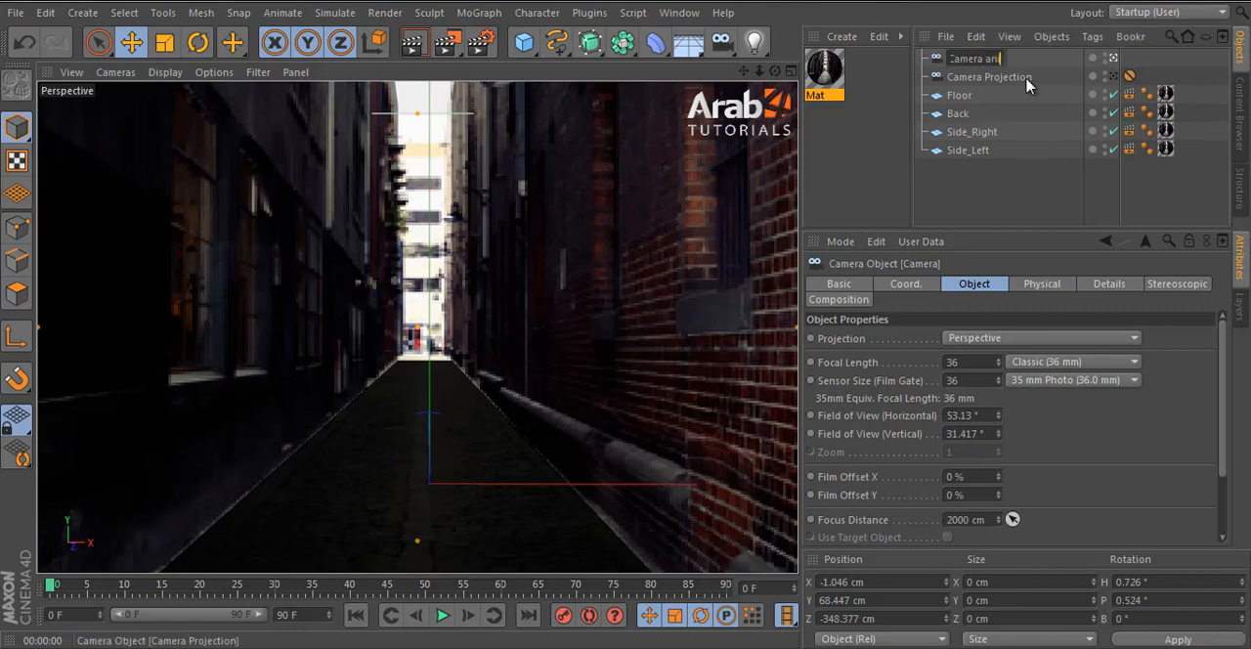
type("animated")
key("Return")
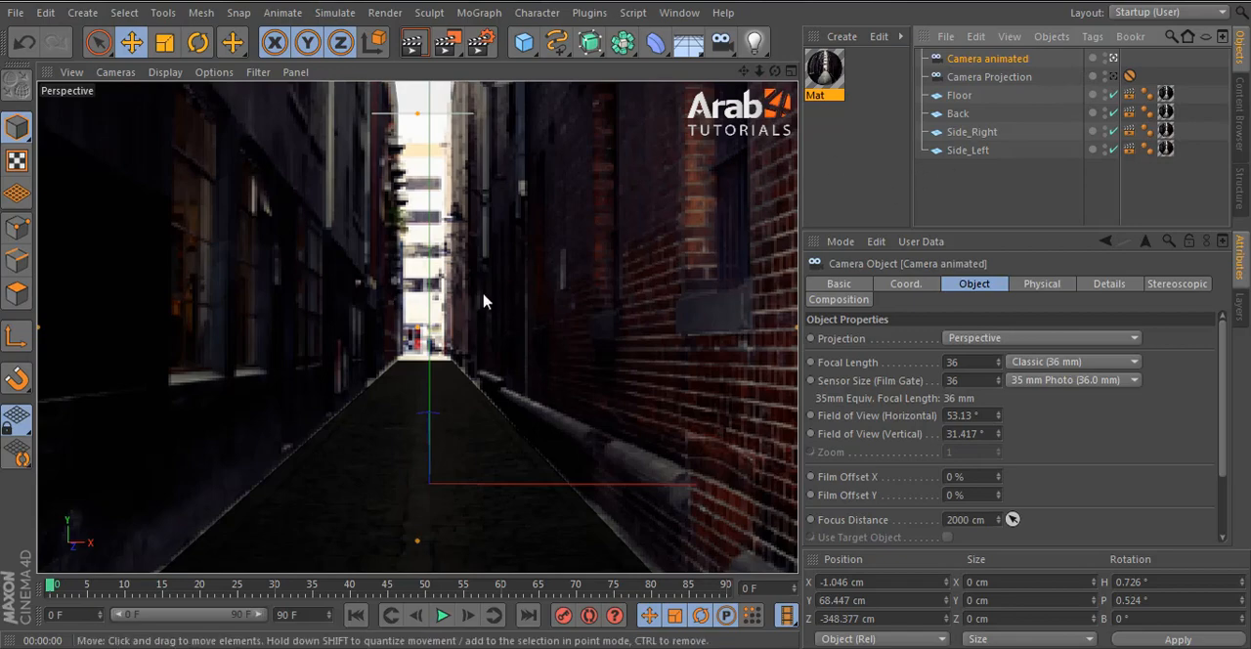
- Move Camera animated inside the alley to about X -2, Y 119, Z -169 cm and stop looking through it
left_click_drag(465, 310, 441, 362)
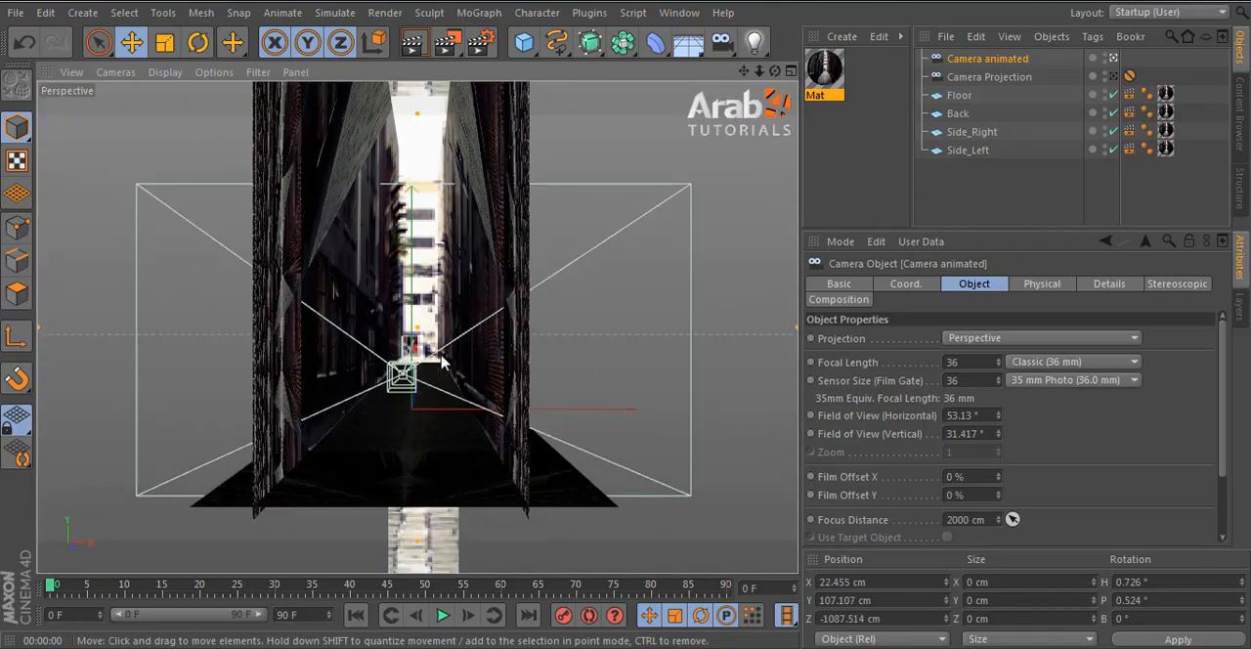
right_click_drag(376, 346, 469, 301, "alt")
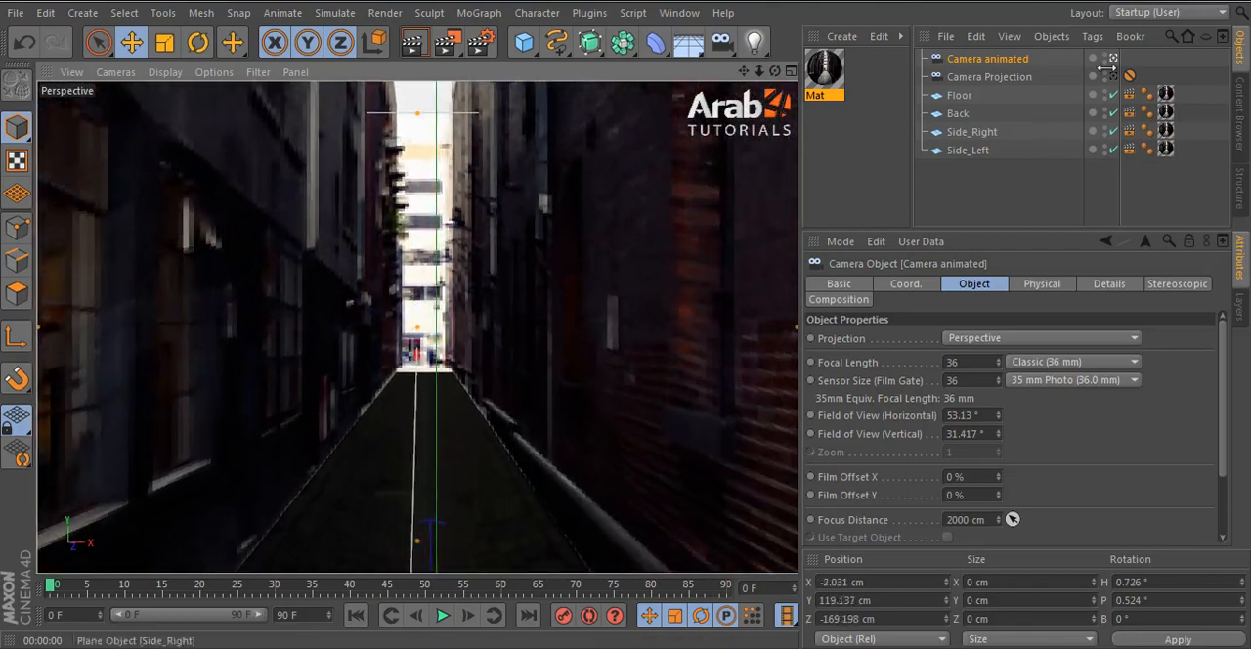
left_click(1113, 59)
- Examine the projected floor and side walls from various angles with the free editor view
left_click(424, 285)
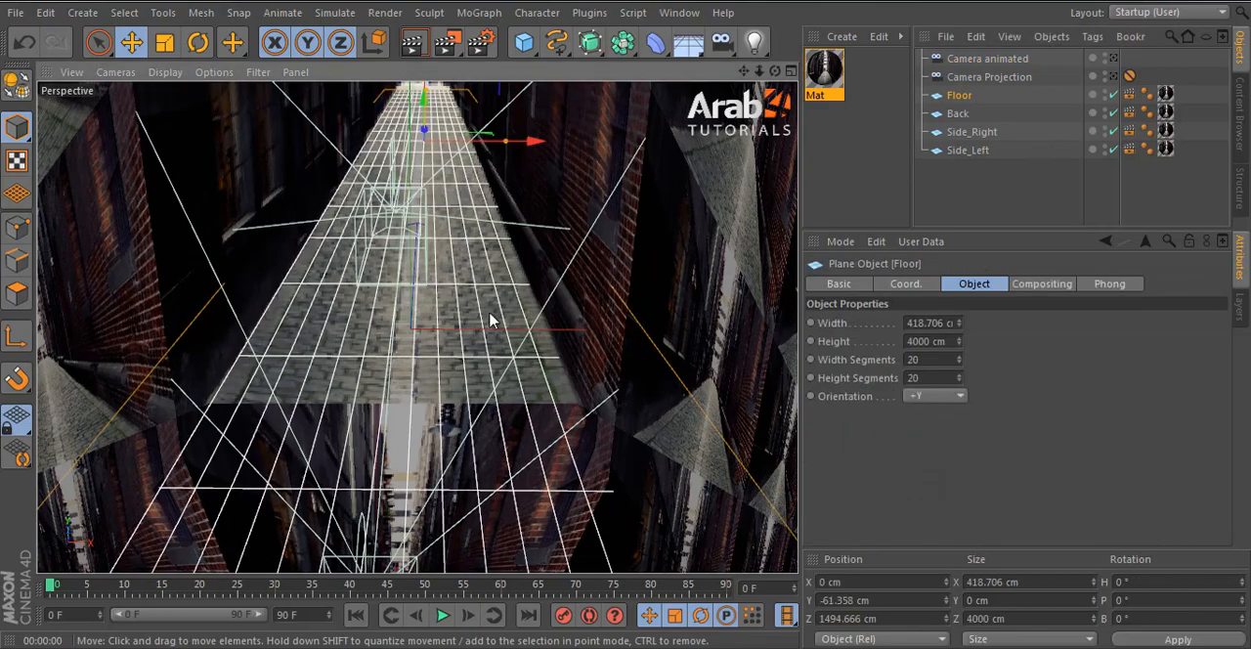
right_click_drag(433, 156, 447, 139, "alt")
right_click_drag(420, 326, 460, 318, "alt")
left_click(978, 212)
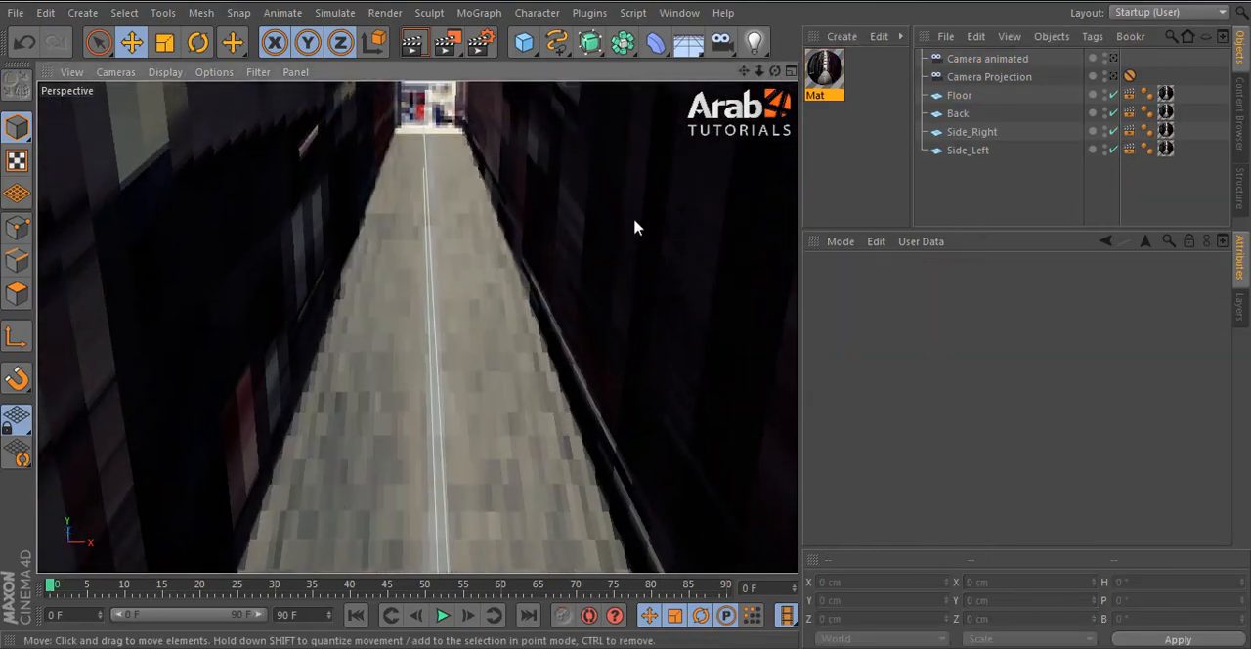
left_click_drag(637, 337, 642, 280, "alt")
right_click_drag(577, 318, 511, 413, "alt")
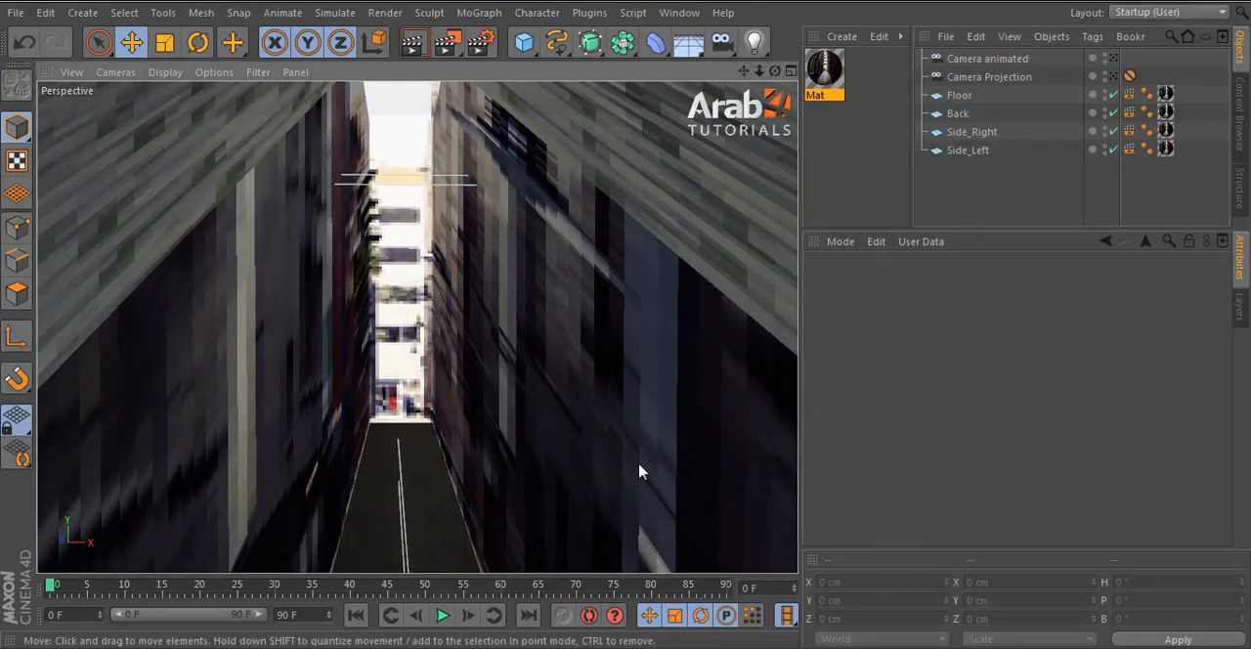
left_click(643, 499)
right_click_drag(644, 505, 383, 419, "alt")
middle_click_drag(583, 472, 471, 391, "alt")
right_click_drag(447, 474, 434, 510, "alt")
left_click_drag(449, 537, 529, 424, "alt")
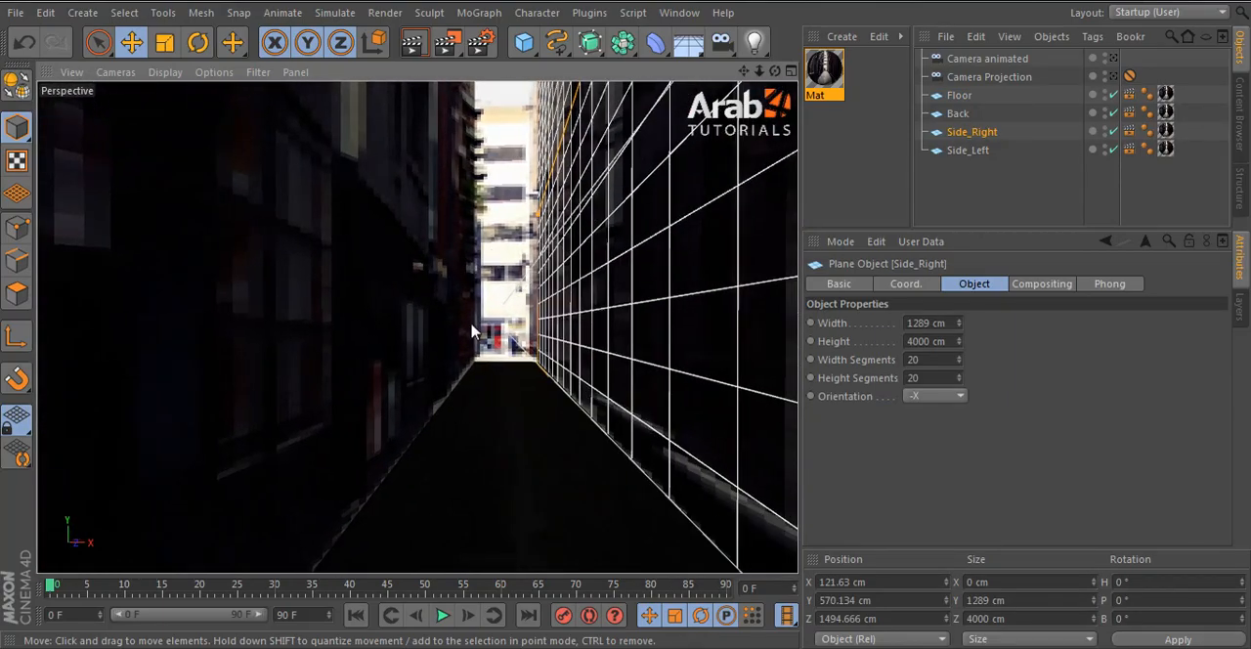
- Check the alley through Camera animated and switch the active view to Camera Projection
left_click(1113, 59)
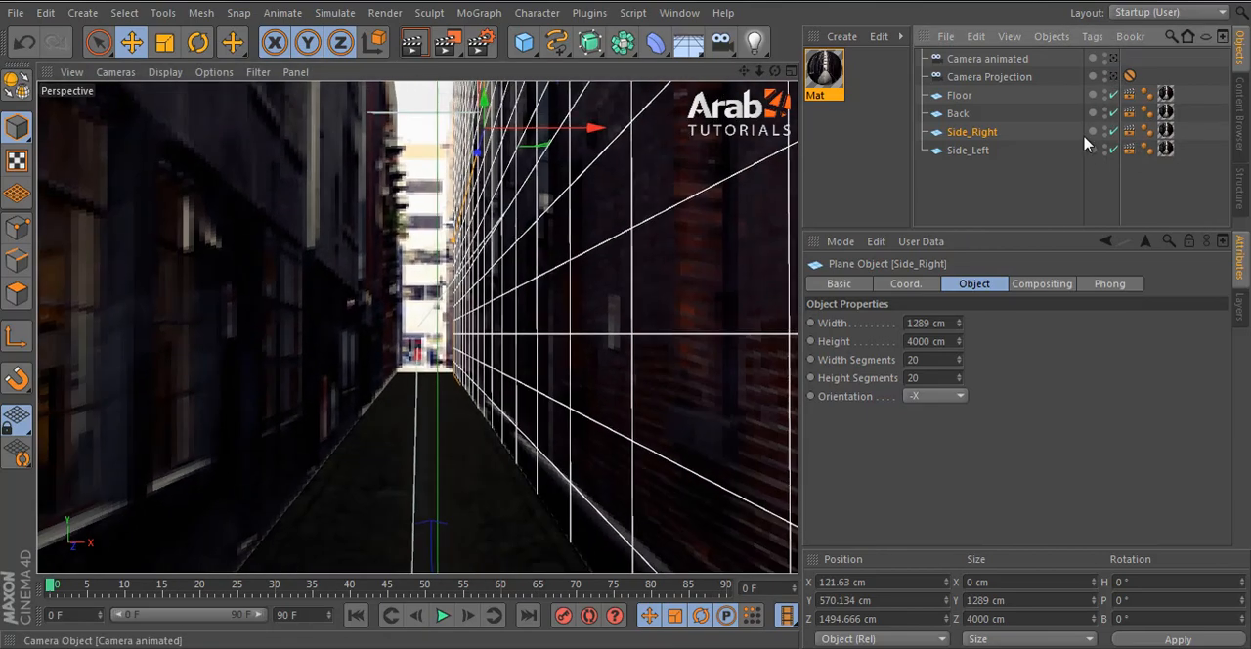
left_click(1027, 179)
left_click(1011, 58)
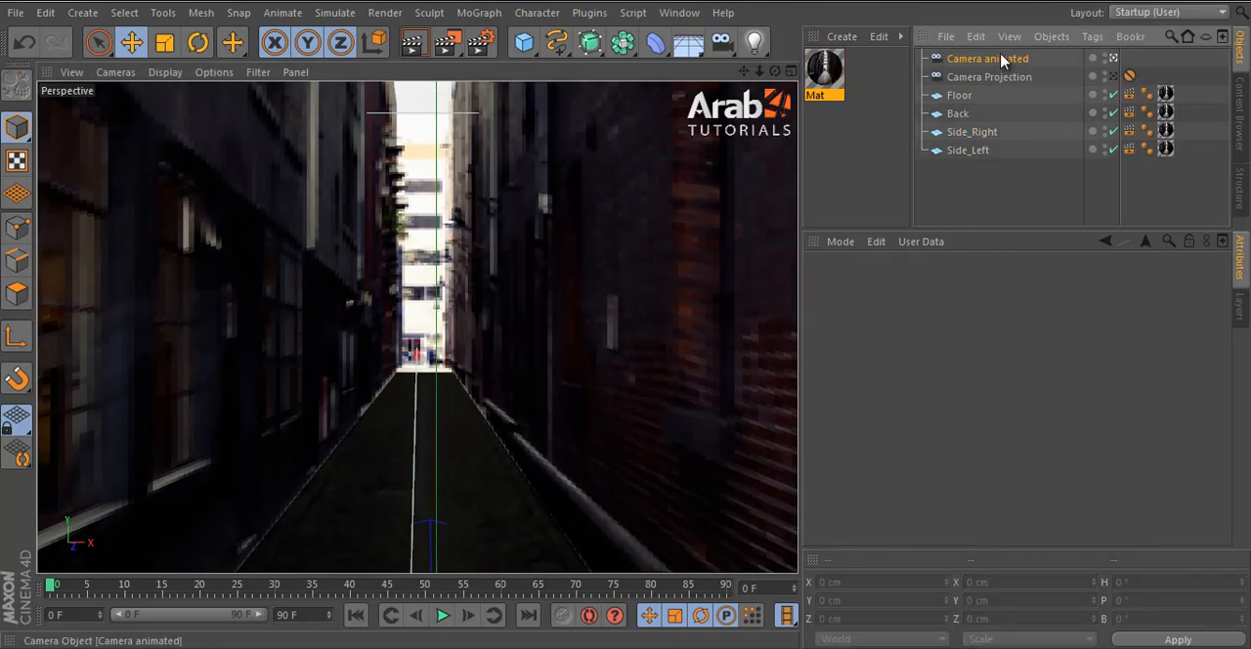
left_click(1113, 76)
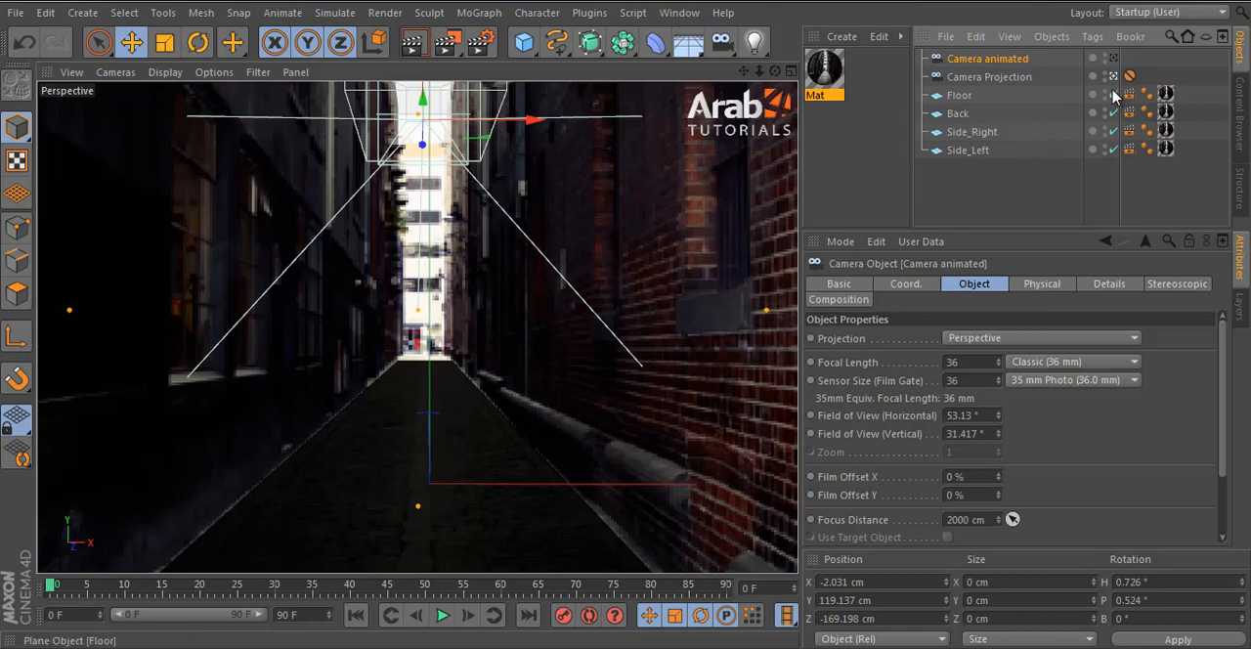
left_click(641, 233)
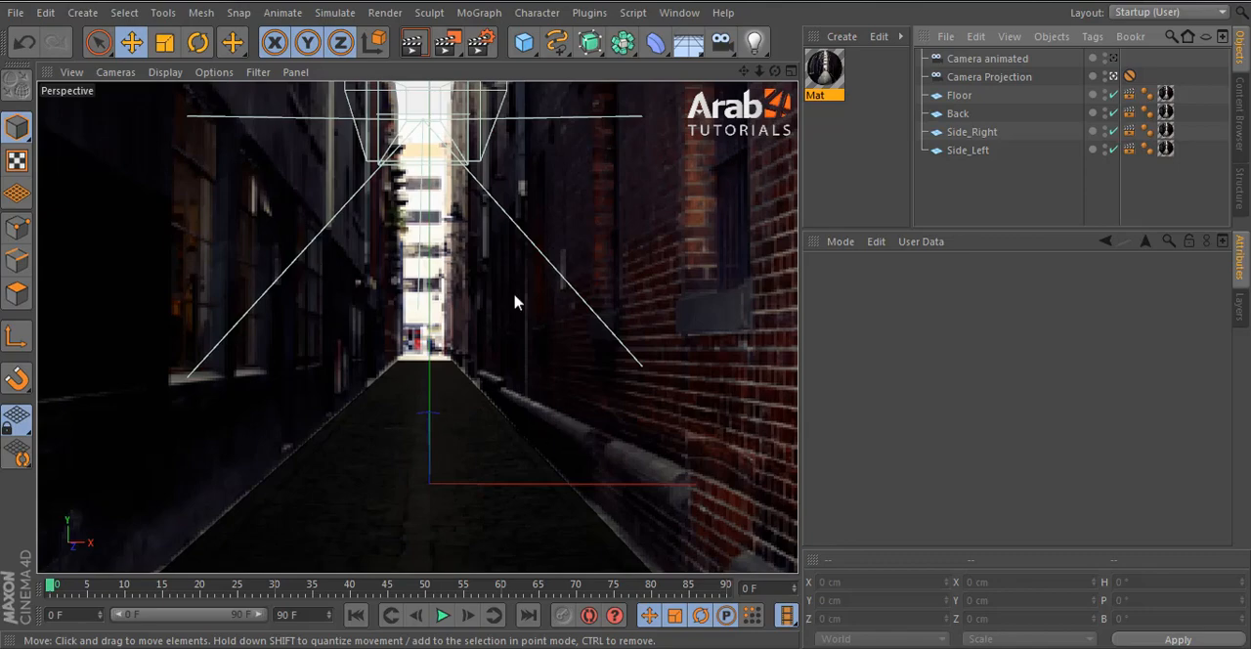
- Add an Omni light to the alley and raise it to a height of about 105 cm
left_click(754, 39)
left_click(811, 64)
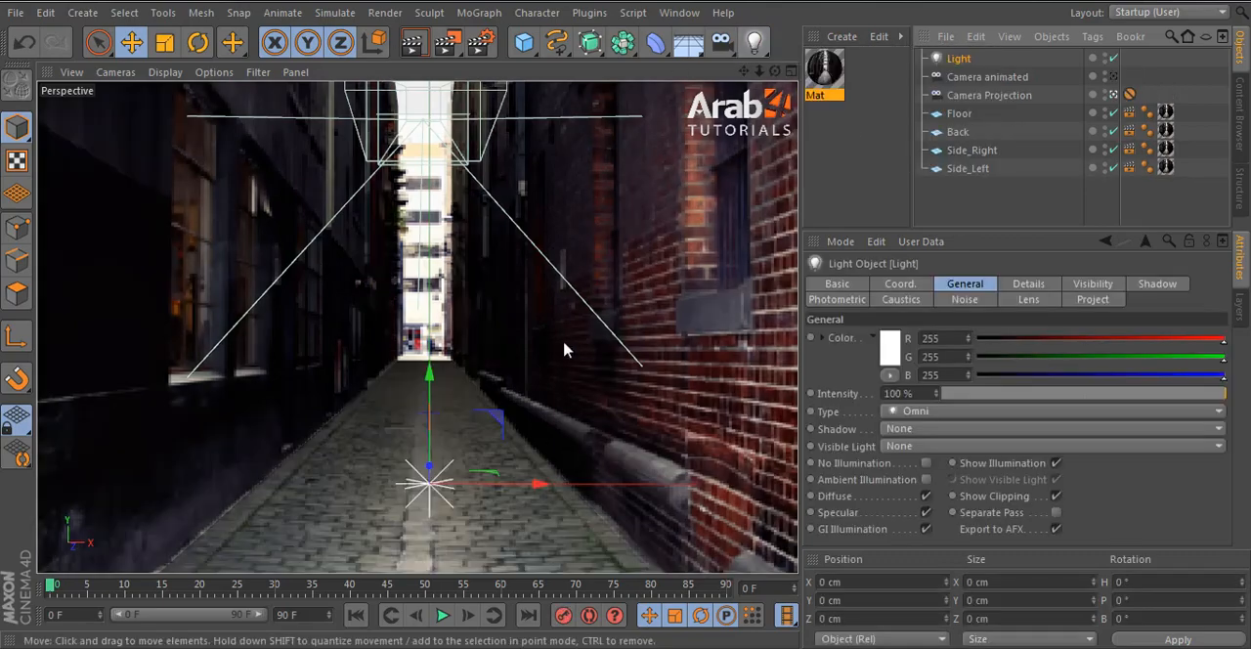
left_click_drag(435, 379, 478, 162)
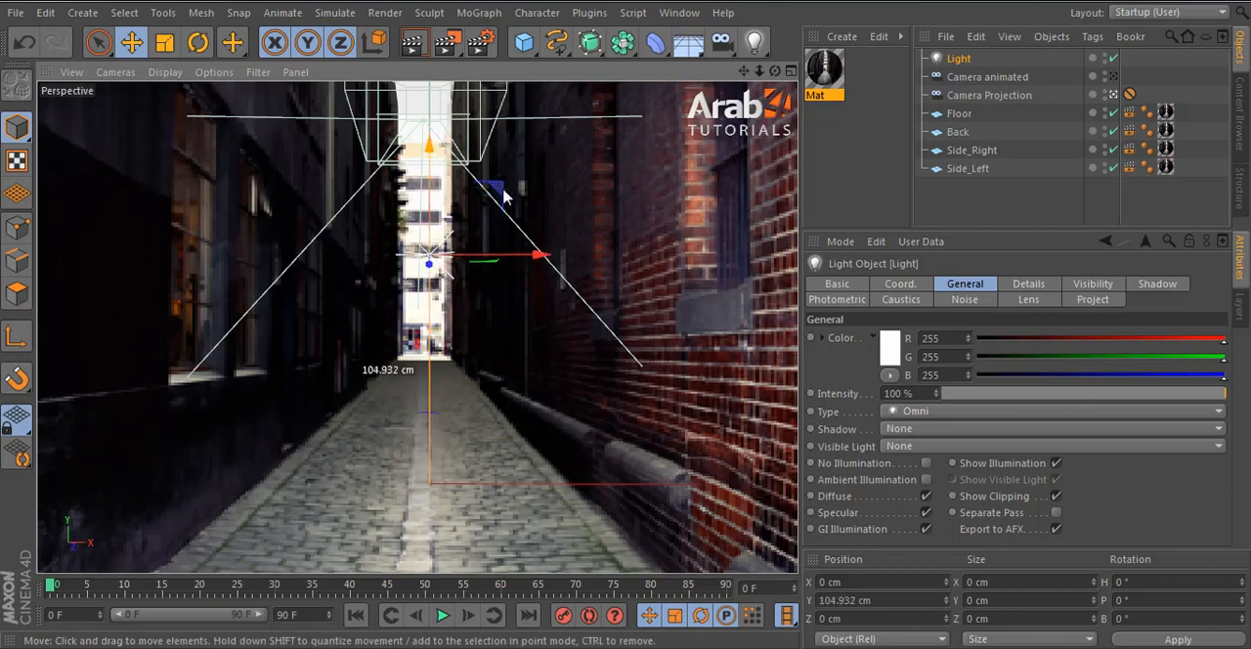
- Raise the light high above the alley in the Front view, to about Y 1597 cm, and return to Perspective
middle_click(504, 192)
middle_click(672, 202)
scroll(501, 326, "down", 7)
middle_click_drag(544, 326, 524, 204, "alt")
scroll(490, 365, "up", 4)
middle_click(526, 273)
middle_click(607, 392)
scroll(550, 394, "down", 6)
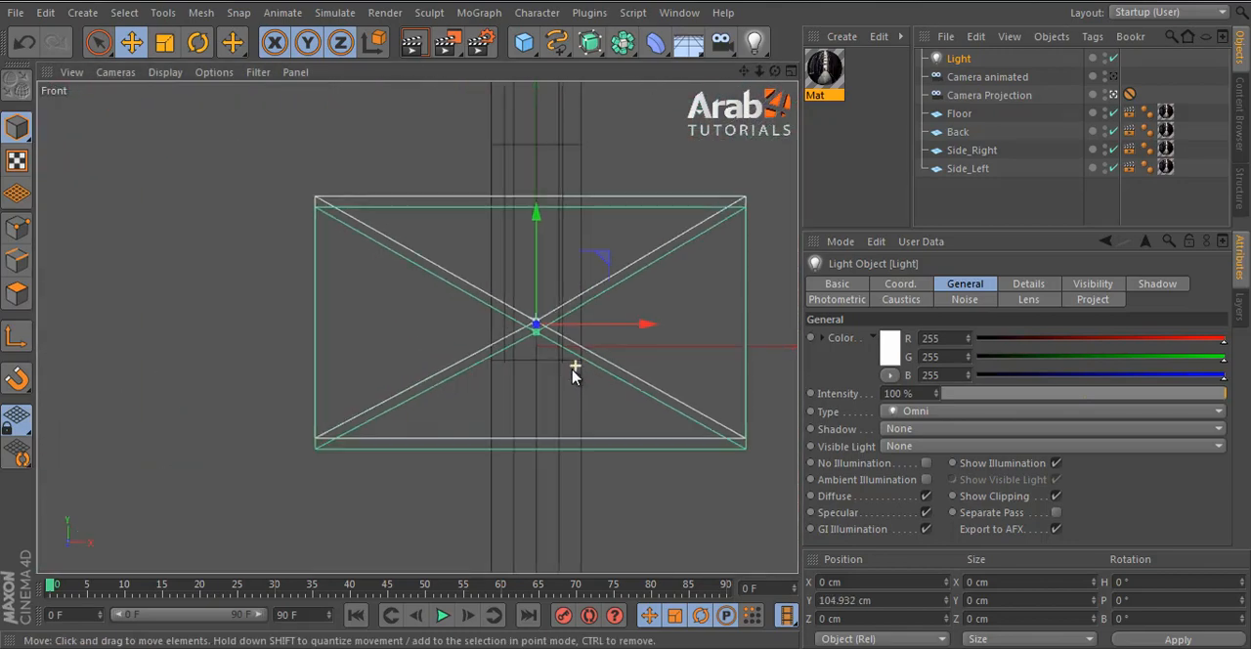
left_click_drag(480, 279, 492, 213)
middle_click(492, 213)
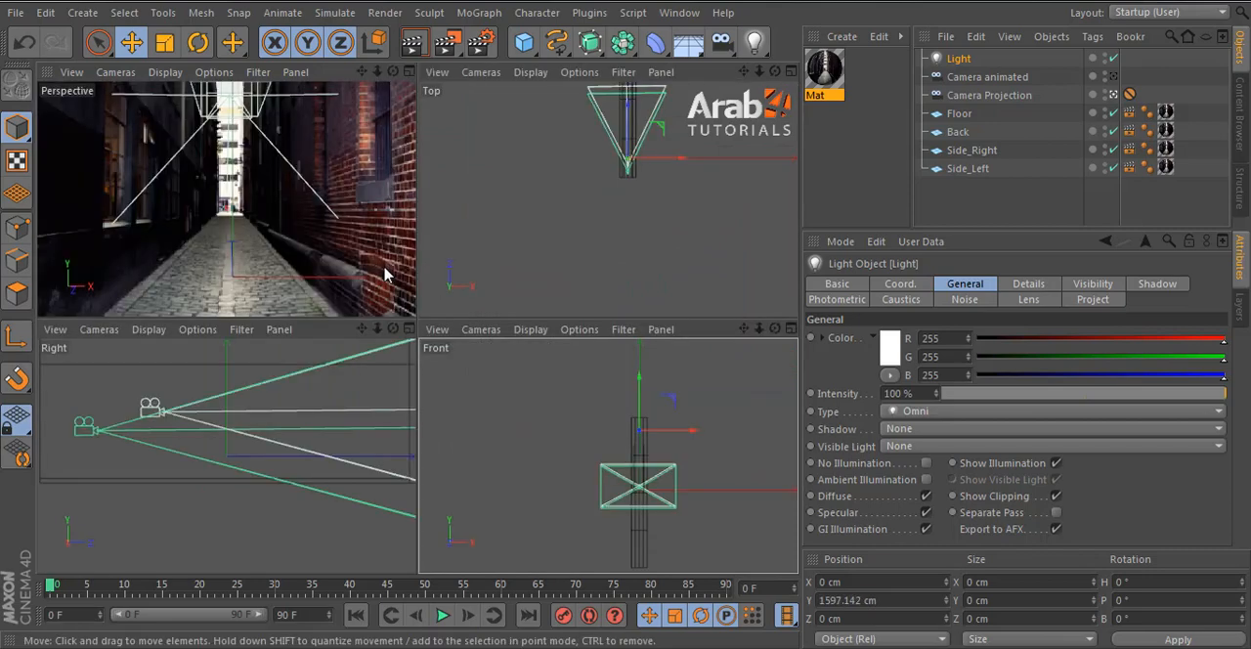
middle_click(363, 279)
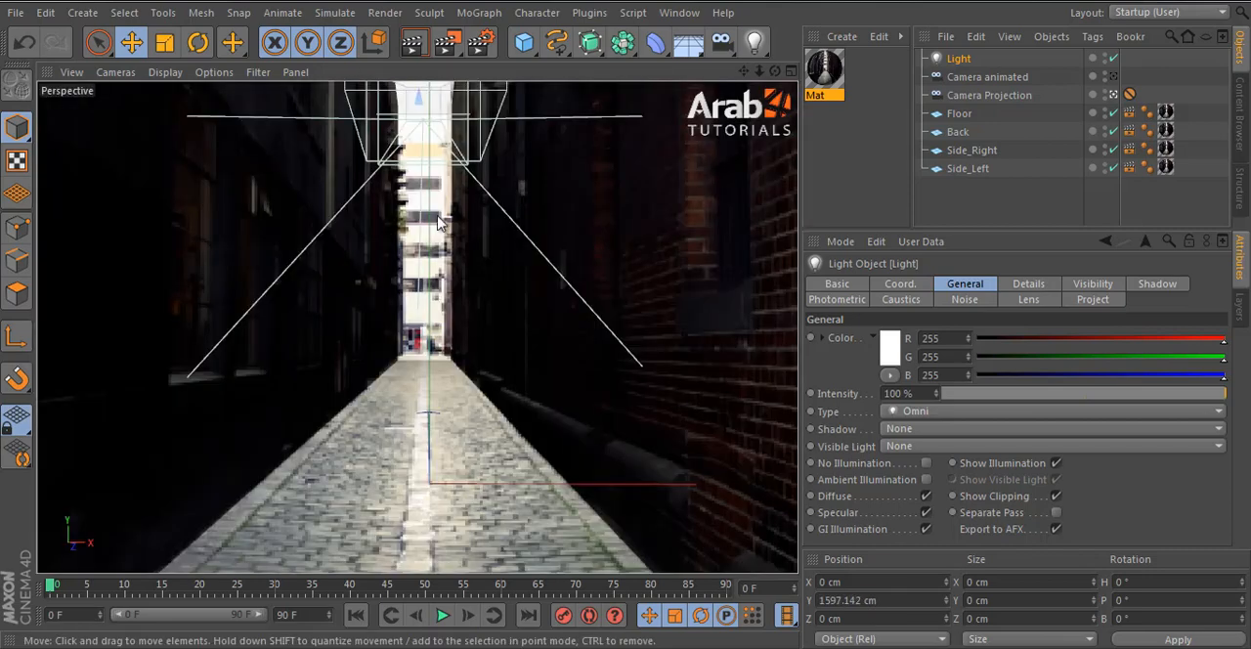
- Set the light's shadow to Shadow Maps (Soft) with a 500x500 shadow map
left_click(944, 429)
left_click(953, 474)
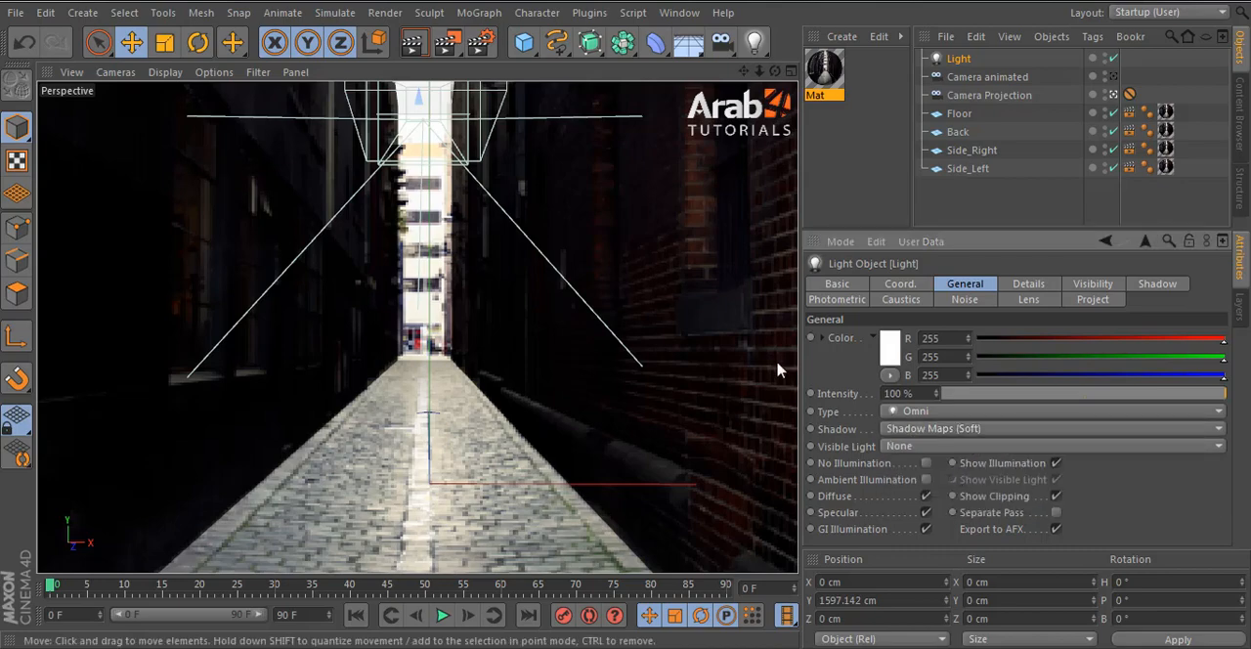
left_click(1028, 285)
left_click(1153, 285)
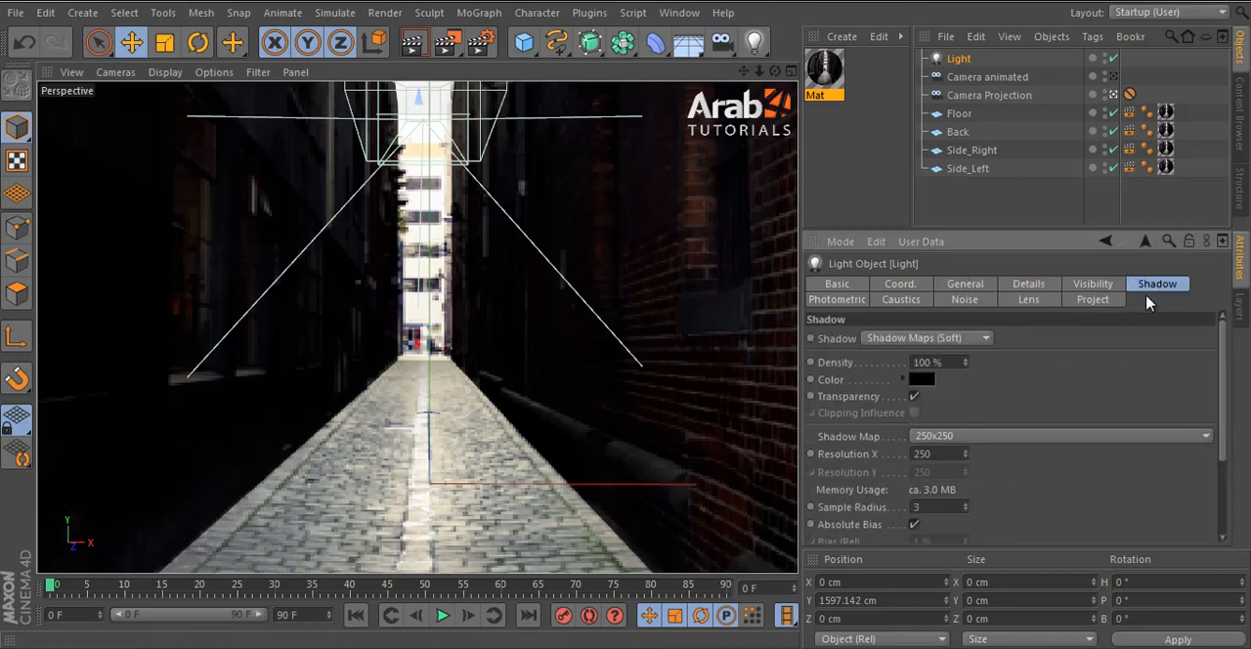
left_click(973, 435)
left_click(982, 473)
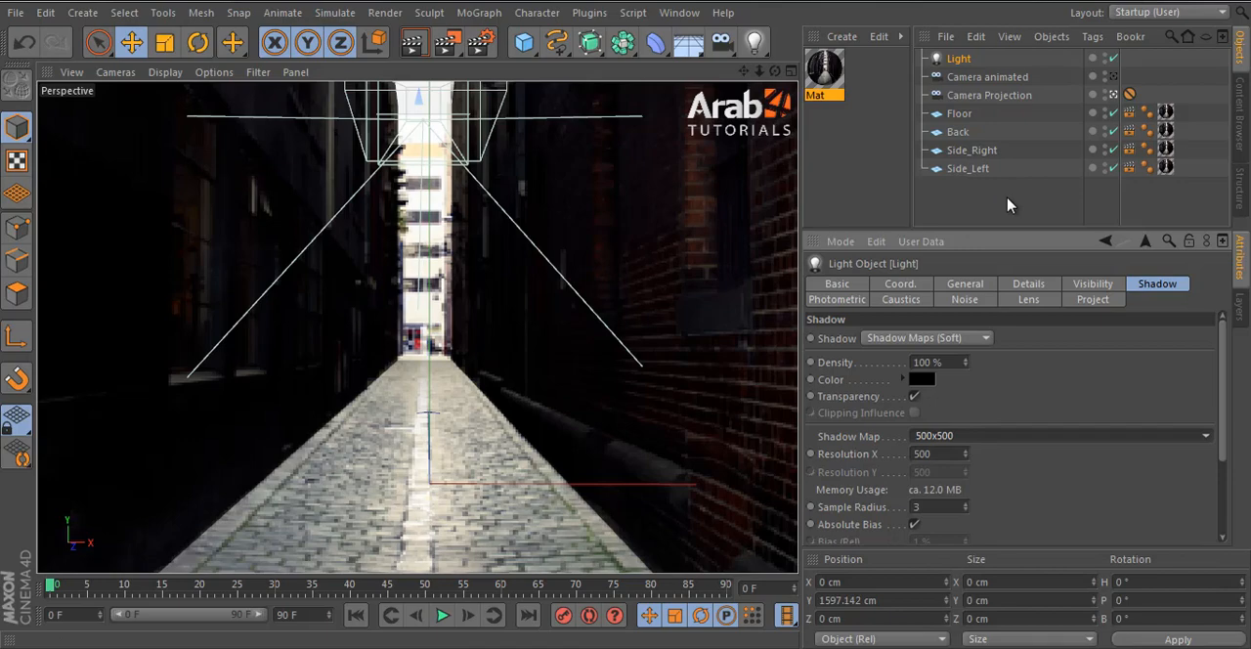
- Render the active view to check the light and soft shadows on the alley
left_click(1007, 199)
left_click(956, 59)
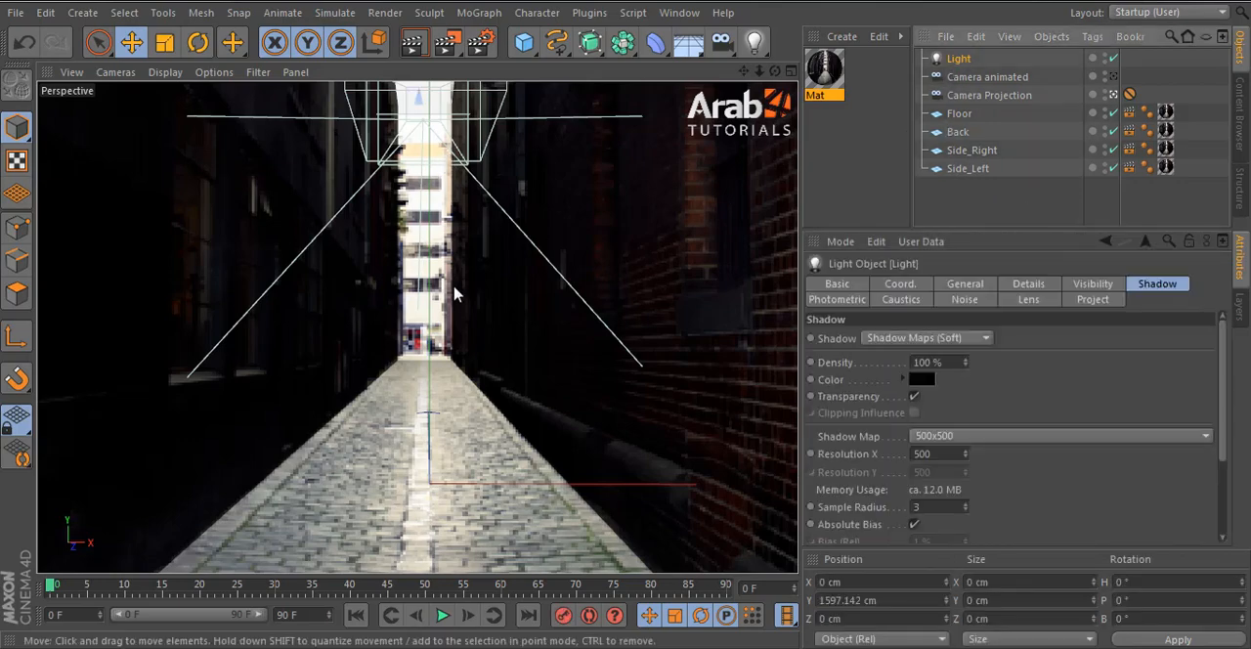
left_click(424, 44)
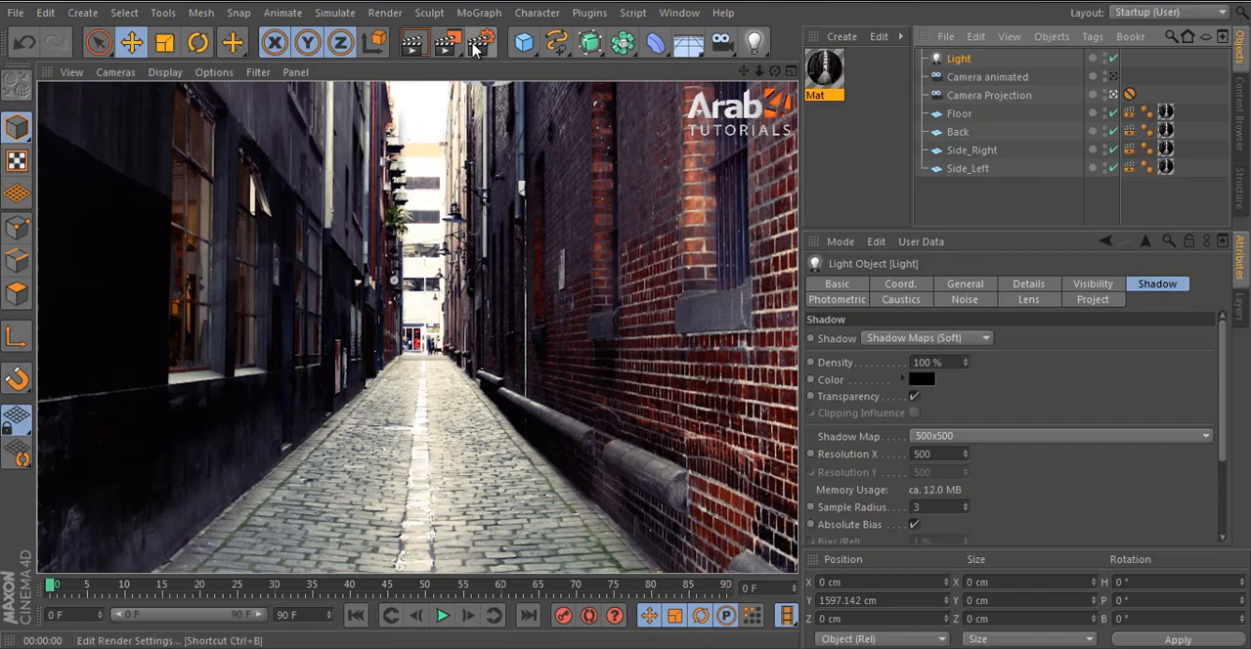
- Add the Ambient Occlusion effect to the render settings
left_click(475, 46)
right_click(162, 188)
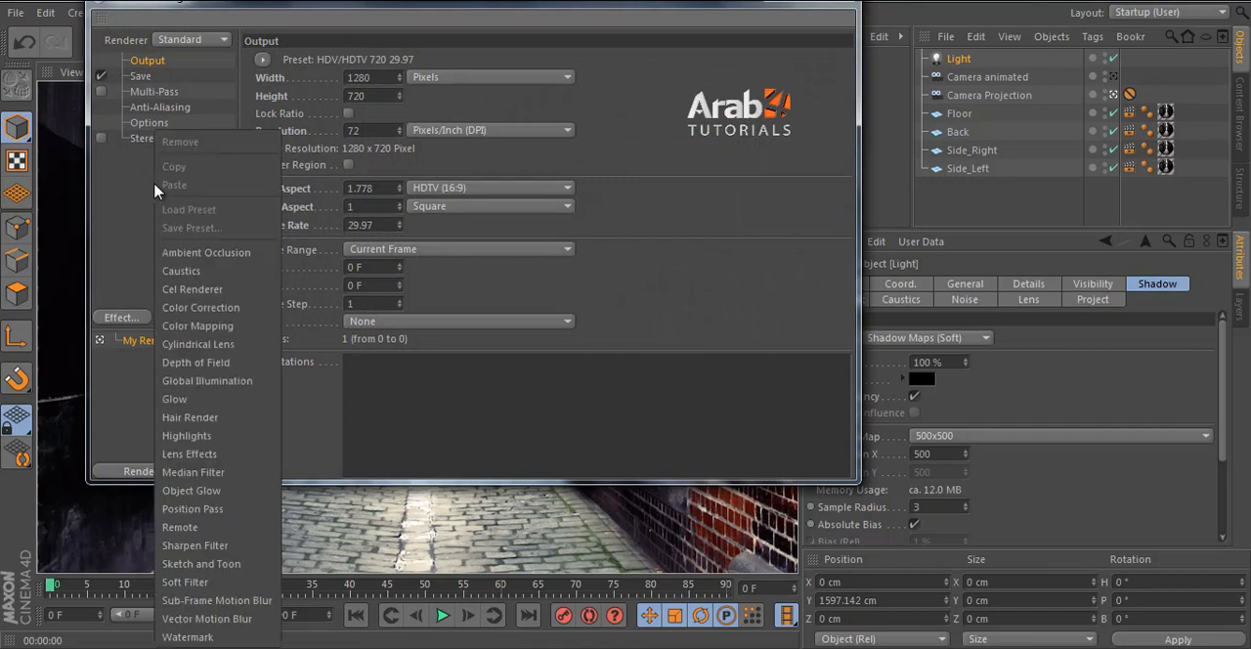
left_click(206, 253)
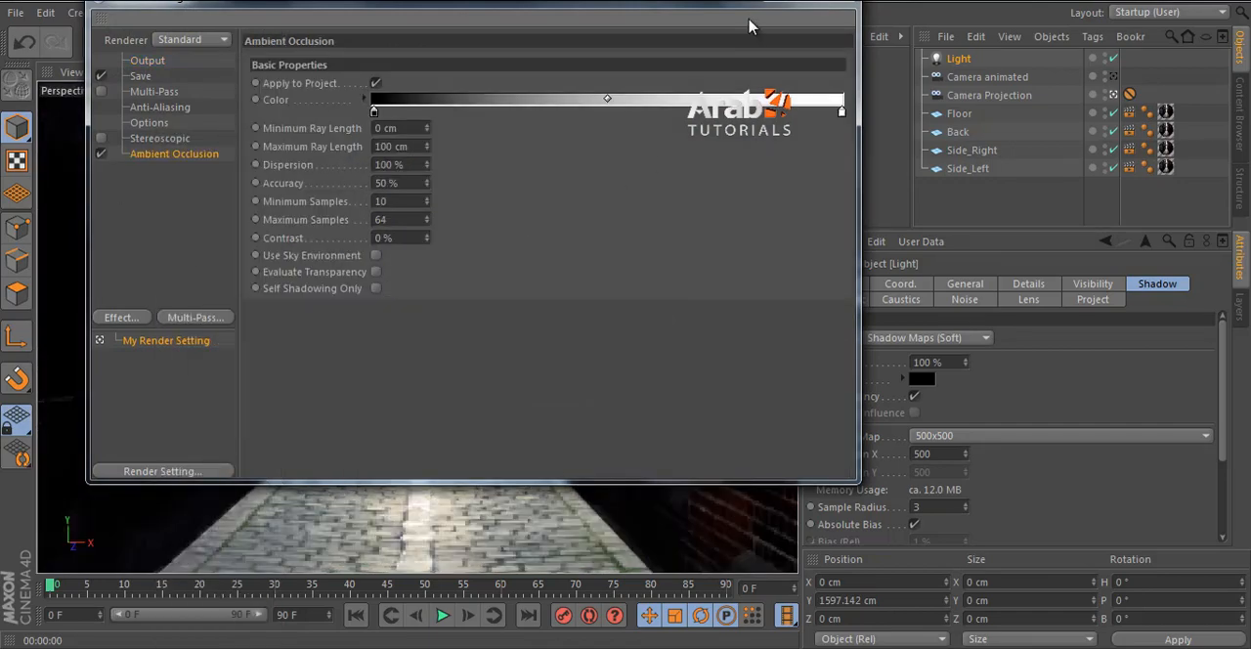
left_click(845, 5)
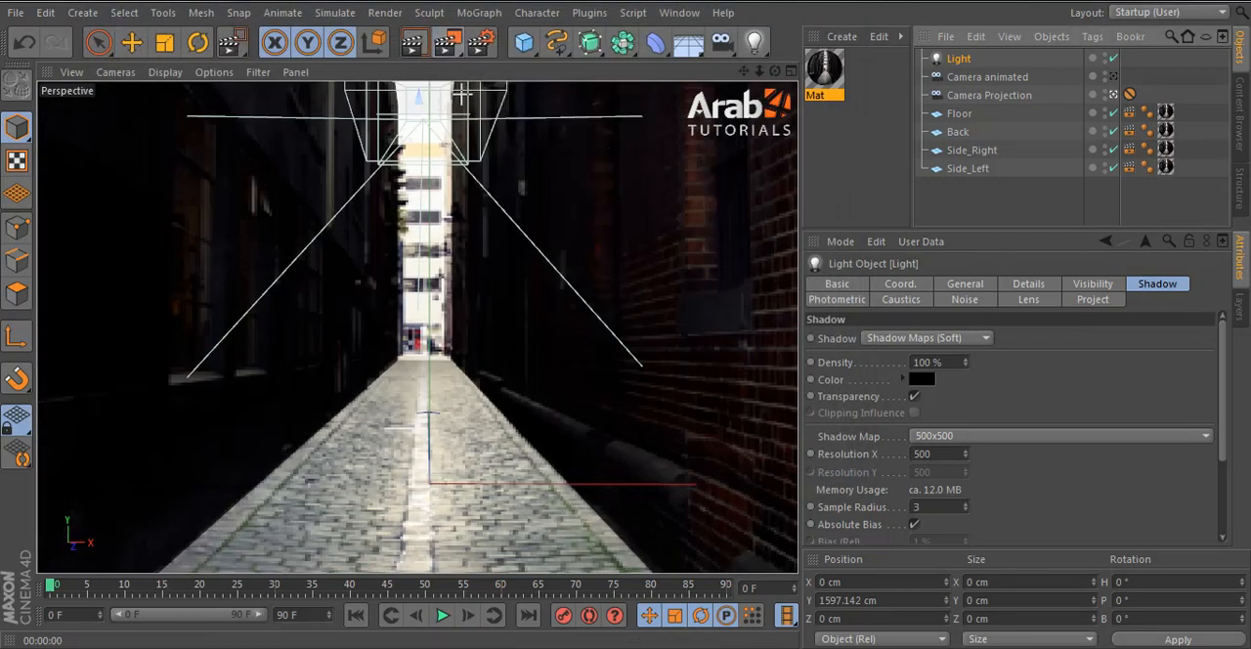
left_click(484, 47)
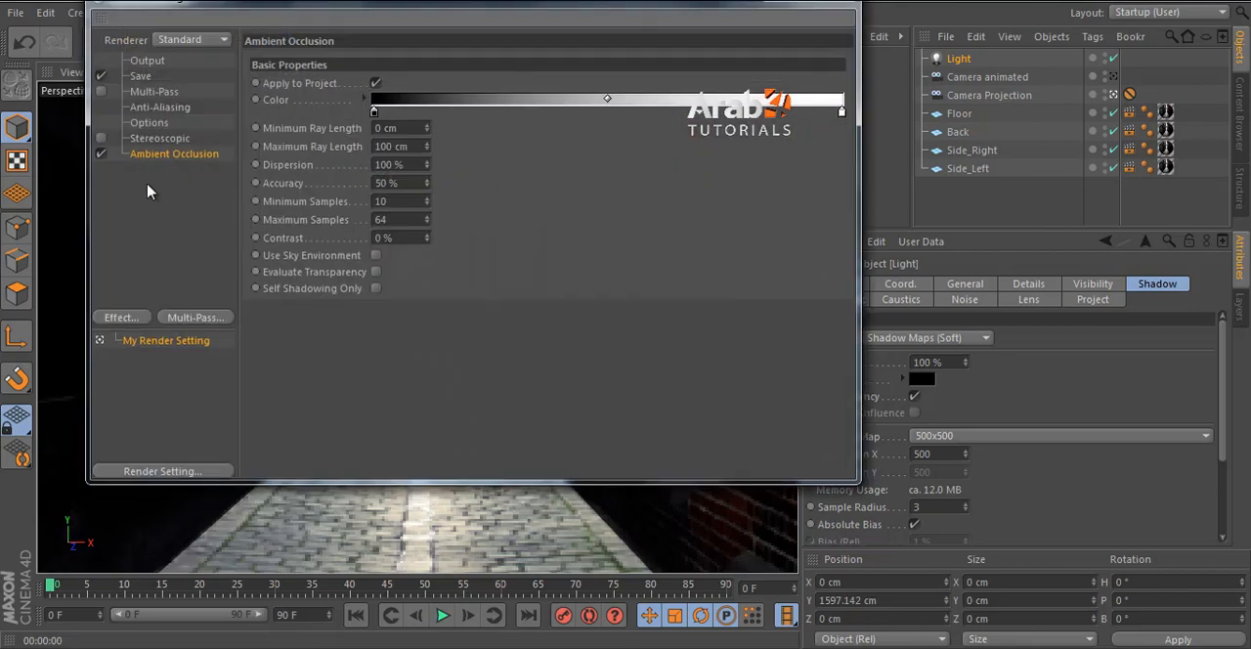
right_click(148, 191)
left_click(852, 8)
left_click(853, 5)
- Render a region around the upper far end of the alley, and the whole view, to check the ambient occlusion
left_click(451, 43)
left_click(471, 45)
left_click_drag(349, 121, 476, 204)
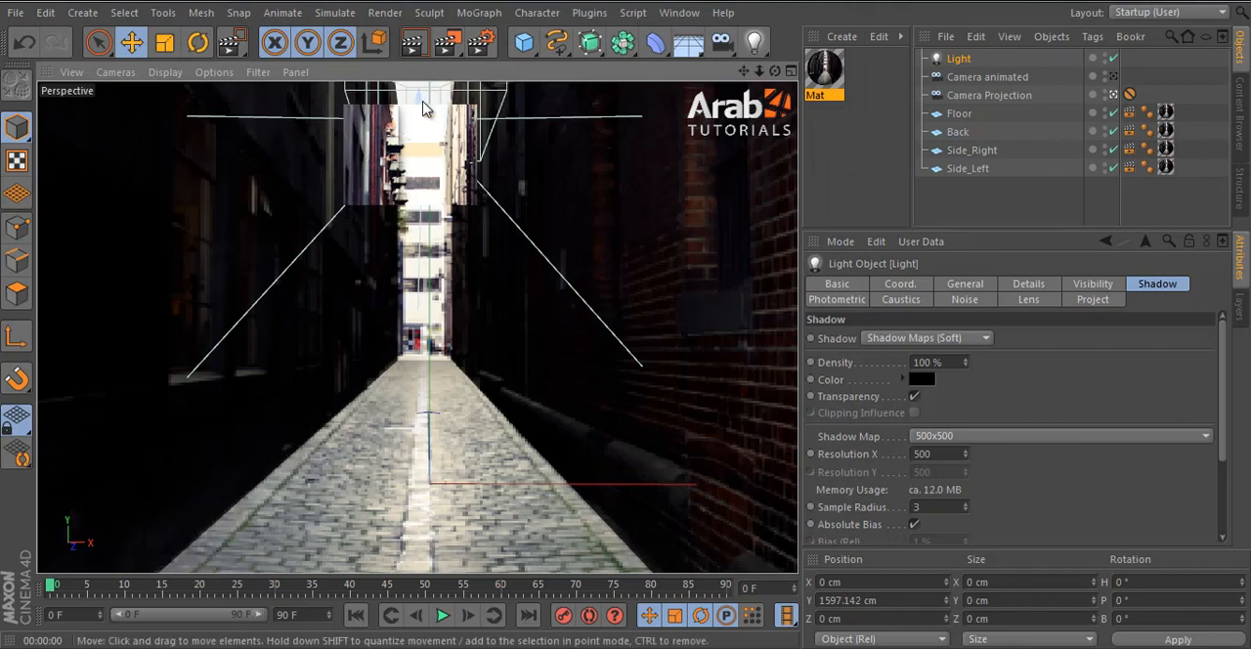
left_click(411, 43)
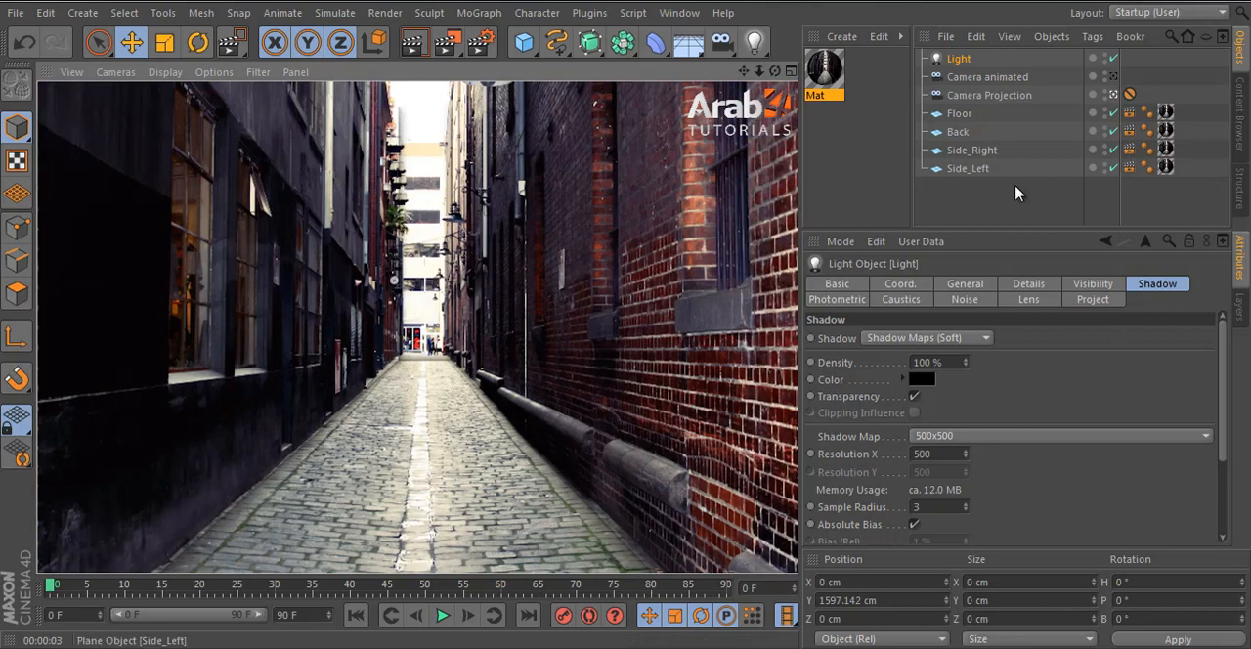
- Disable Seen by AO in the Compositing tags of Floor, Back, Side_Right and Side_Left together
left_click(1128, 168)
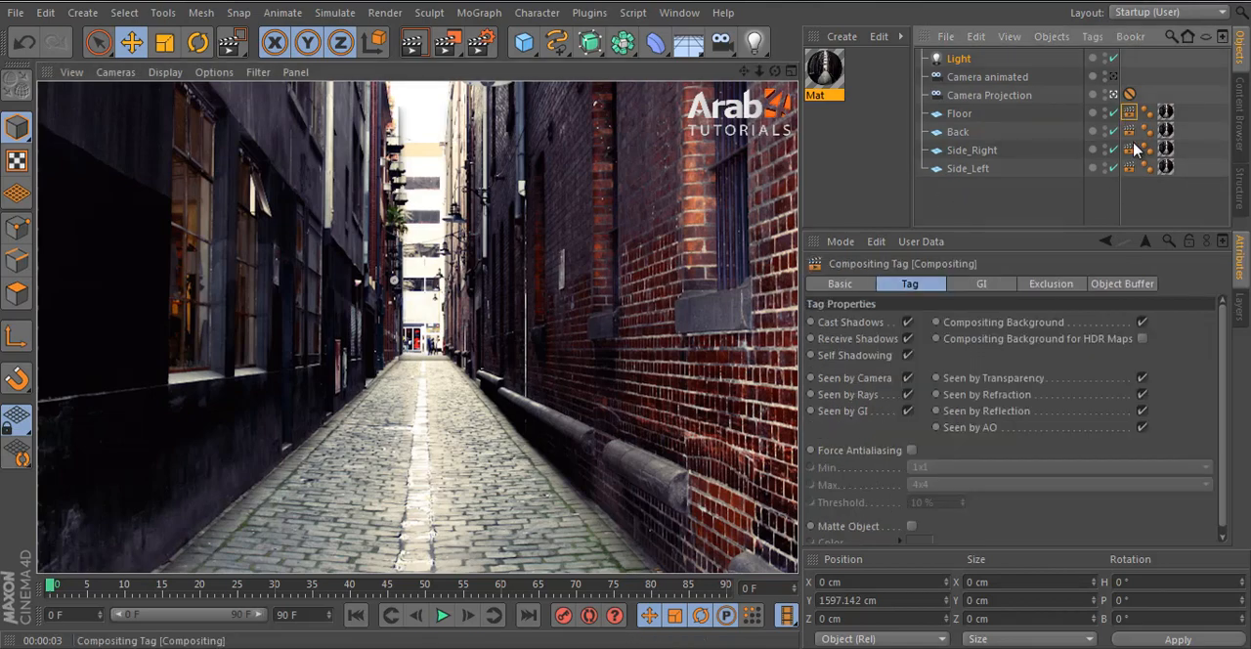
left_click(1130, 169, "shift")
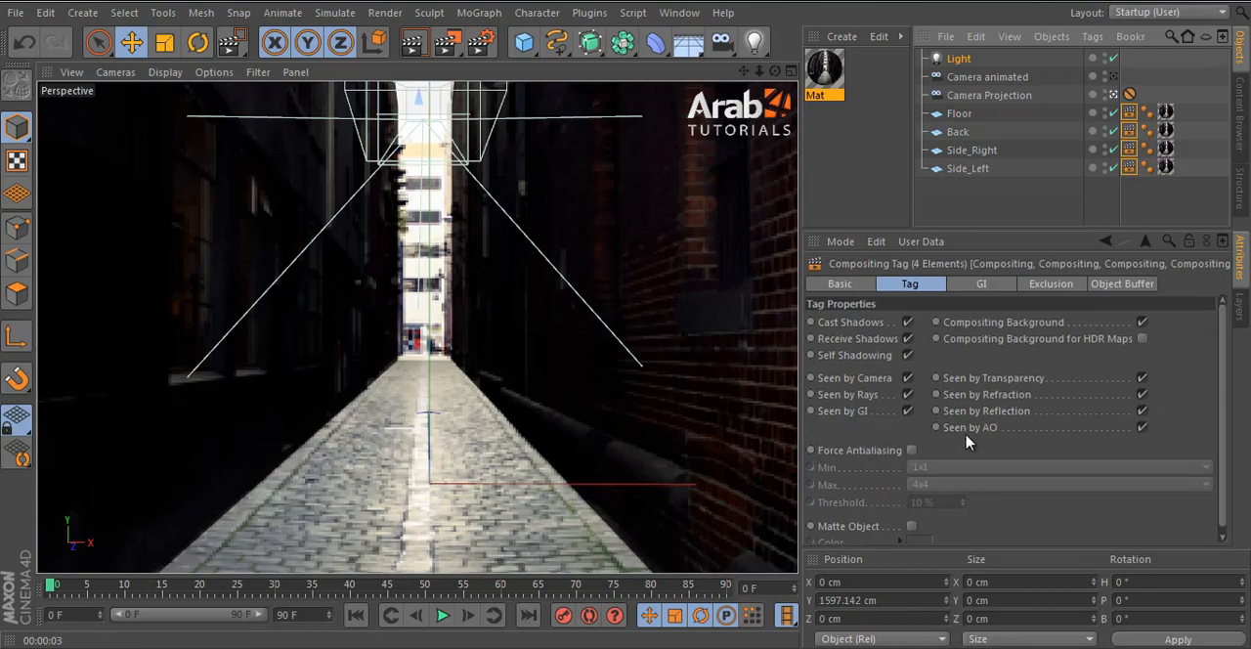
left_click(1142, 428)
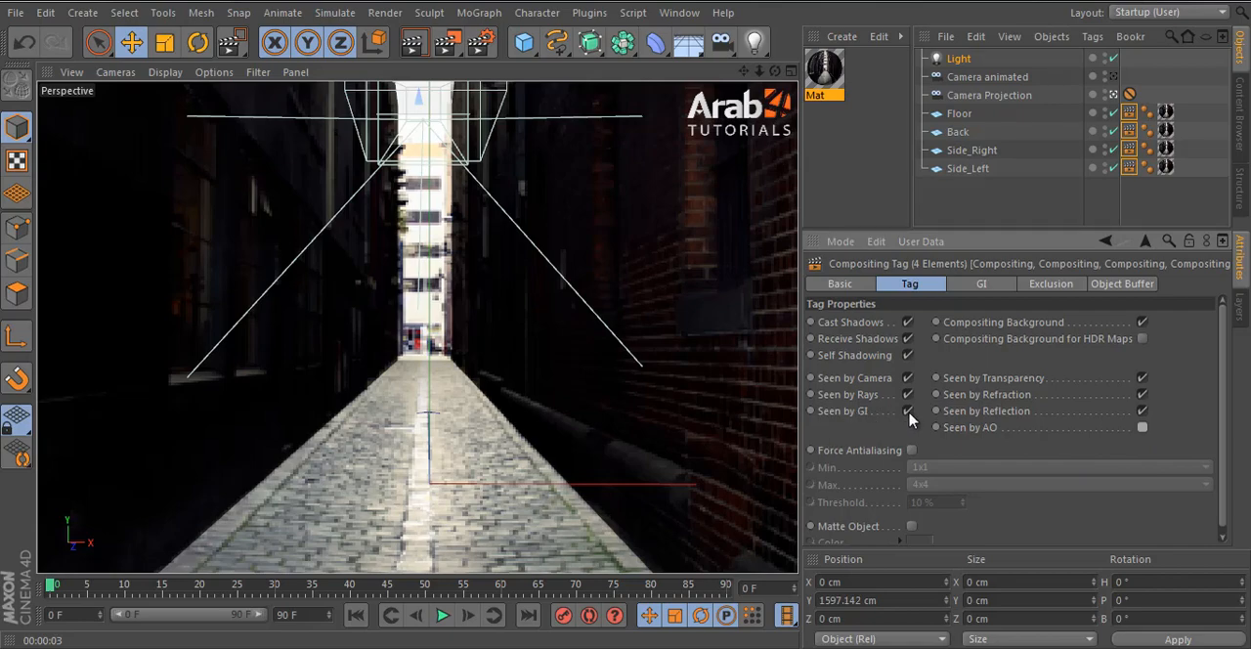
- Add the Global Illumination effect to the render settings and render a region around the alley's upper far end to check it
left_click(480, 42)
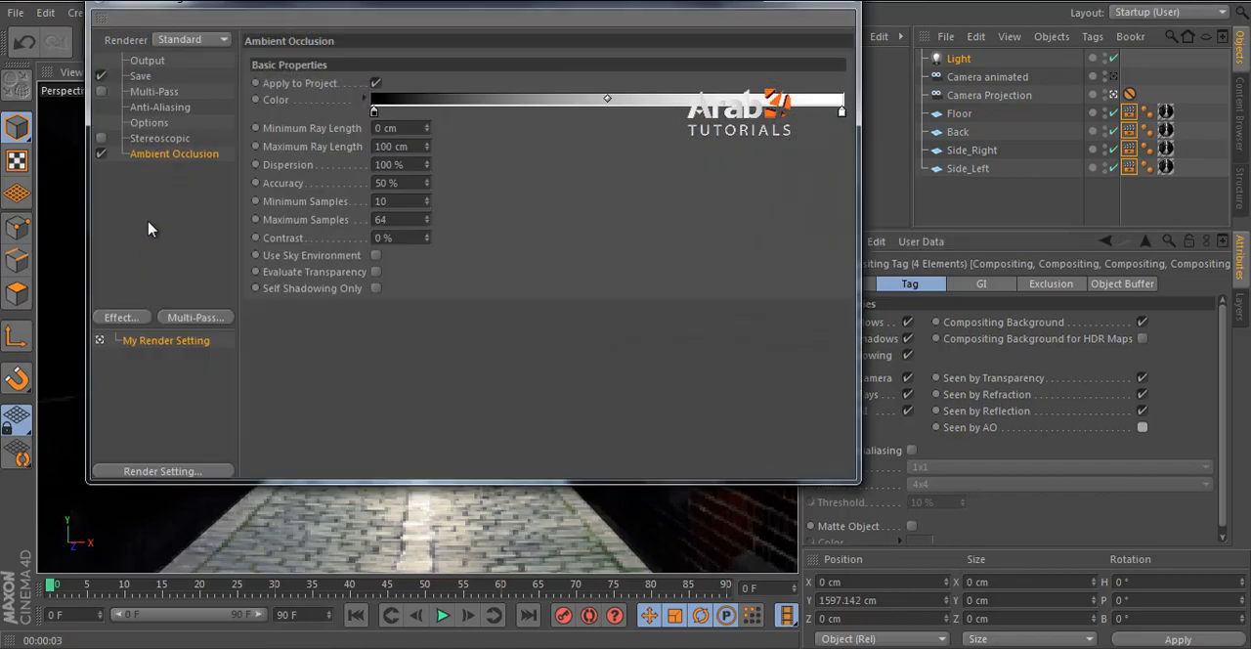
left_click(121, 318)
left_click(220, 381)
left_click(400, 63)
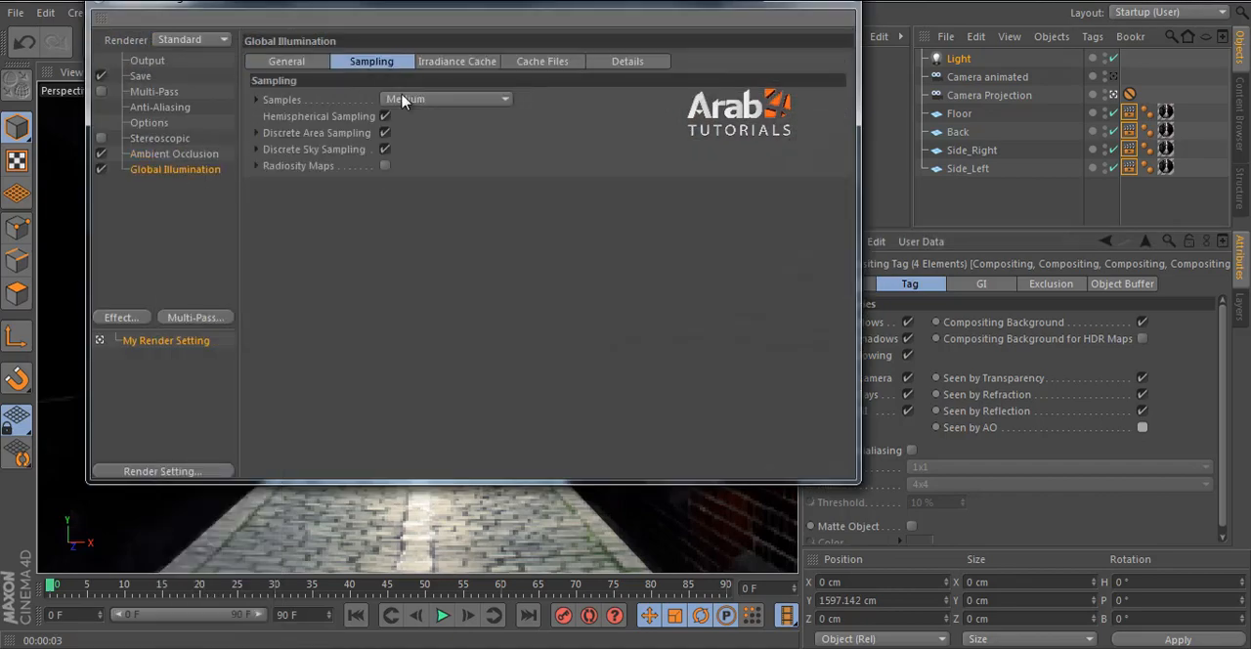
left_click(413, 103)
left_click(830, 3)
left_click_drag(451, 45, 481, 63)
left_click_drag(322, 137, 537, 367)
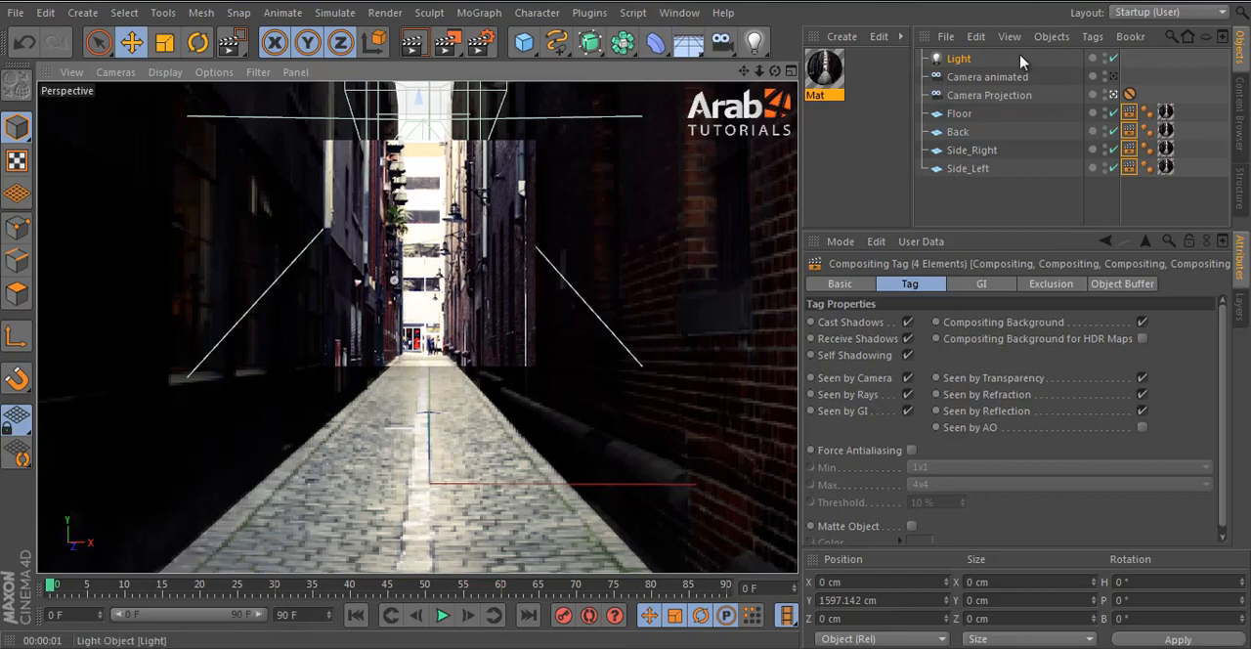
- Try the light with its shadow set to None, render a small region at the alley's far end, and restore Shadow Maps (Soft)
left_click(968, 61)
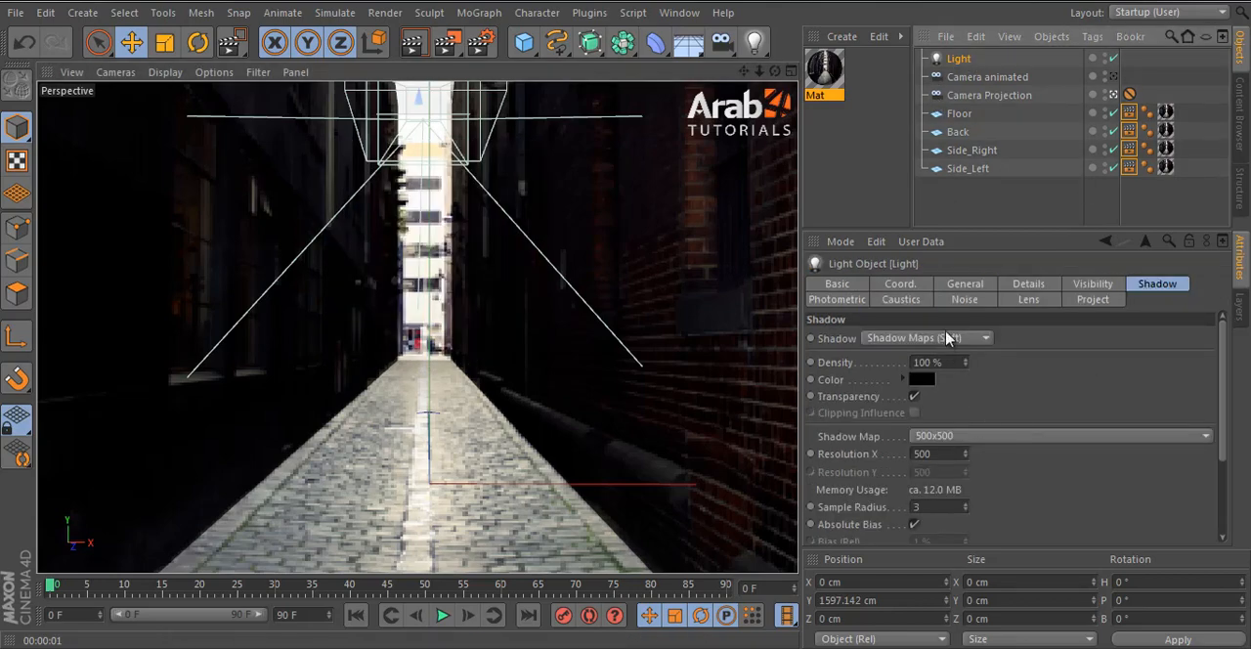
left_click(965, 285)
left_click(943, 434)
left_click(909, 442)
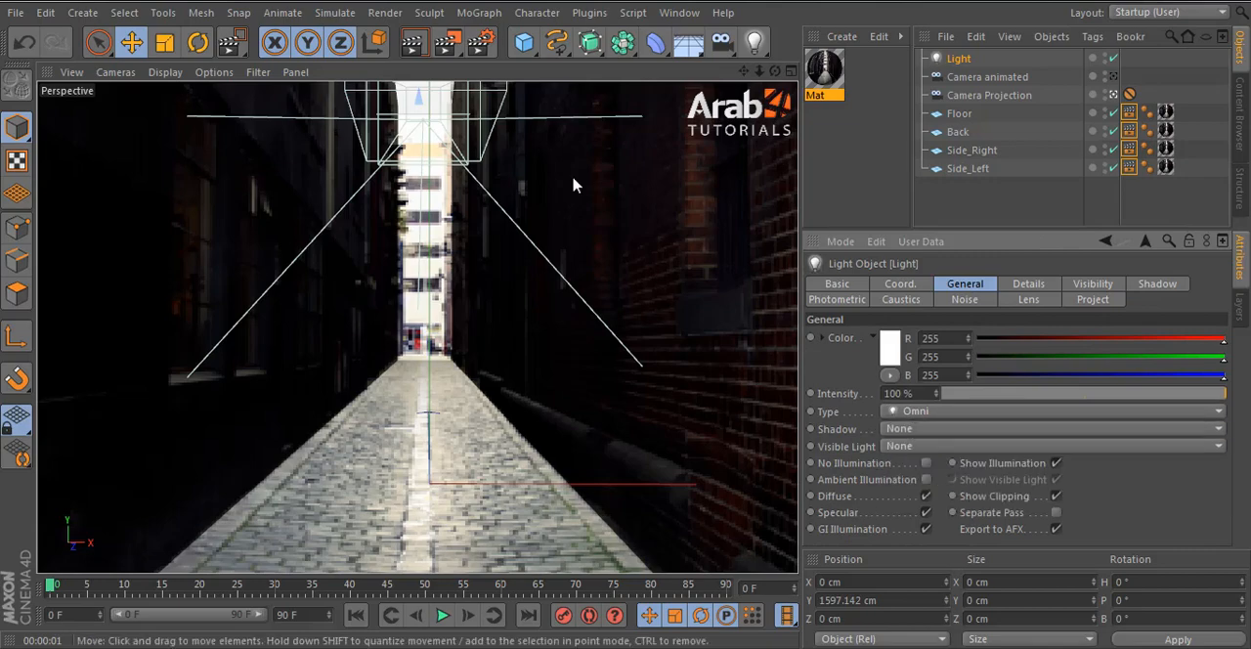
left_click(446, 42)
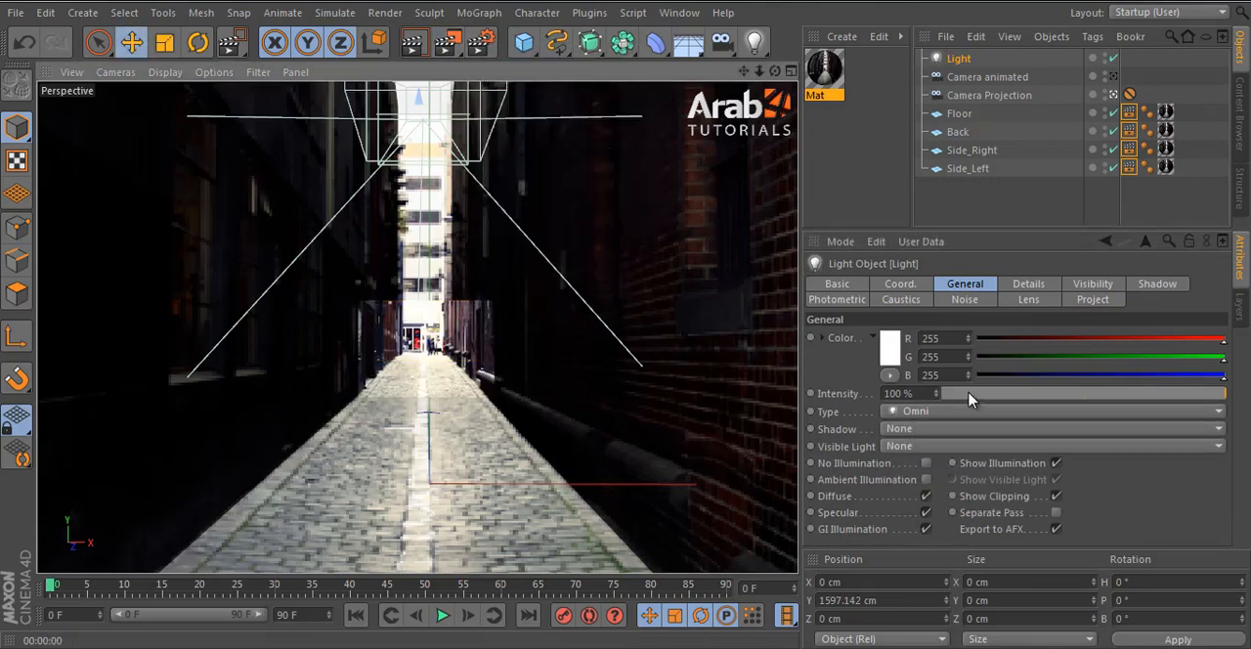
left_click(913, 428)
left_click(963, 463)
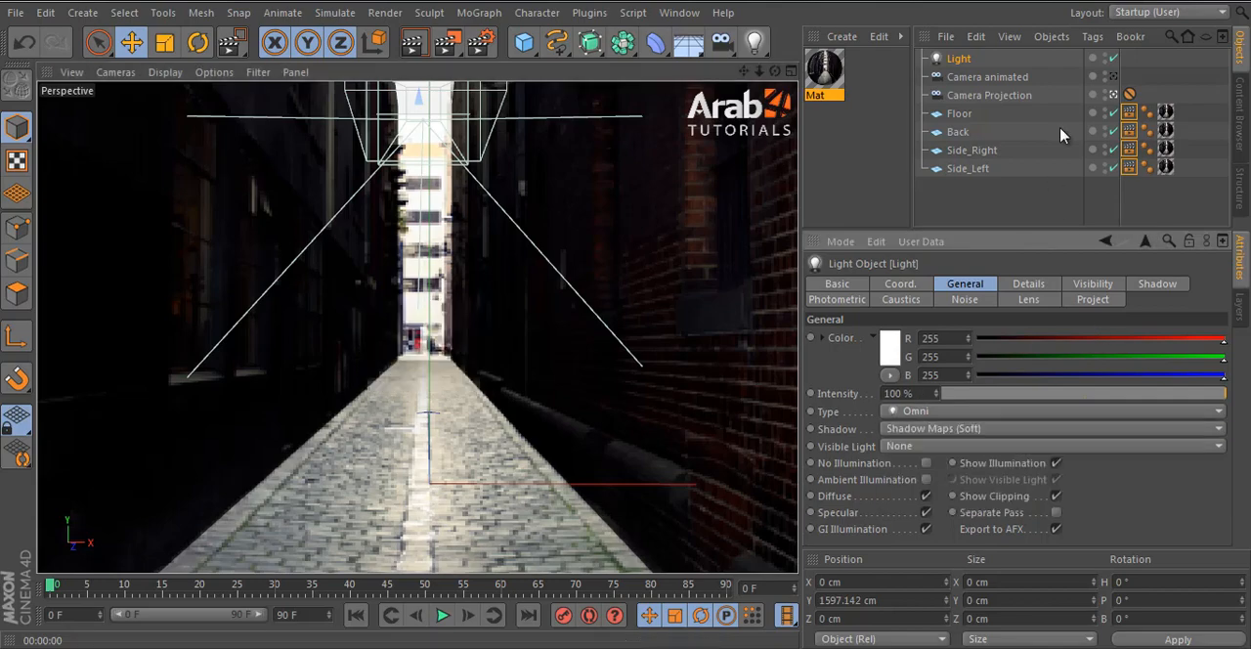
- Disable Cast Shadows in the Compositing tags of all four alley planes
left_click(1130, 95)
left_click(1131, 114)
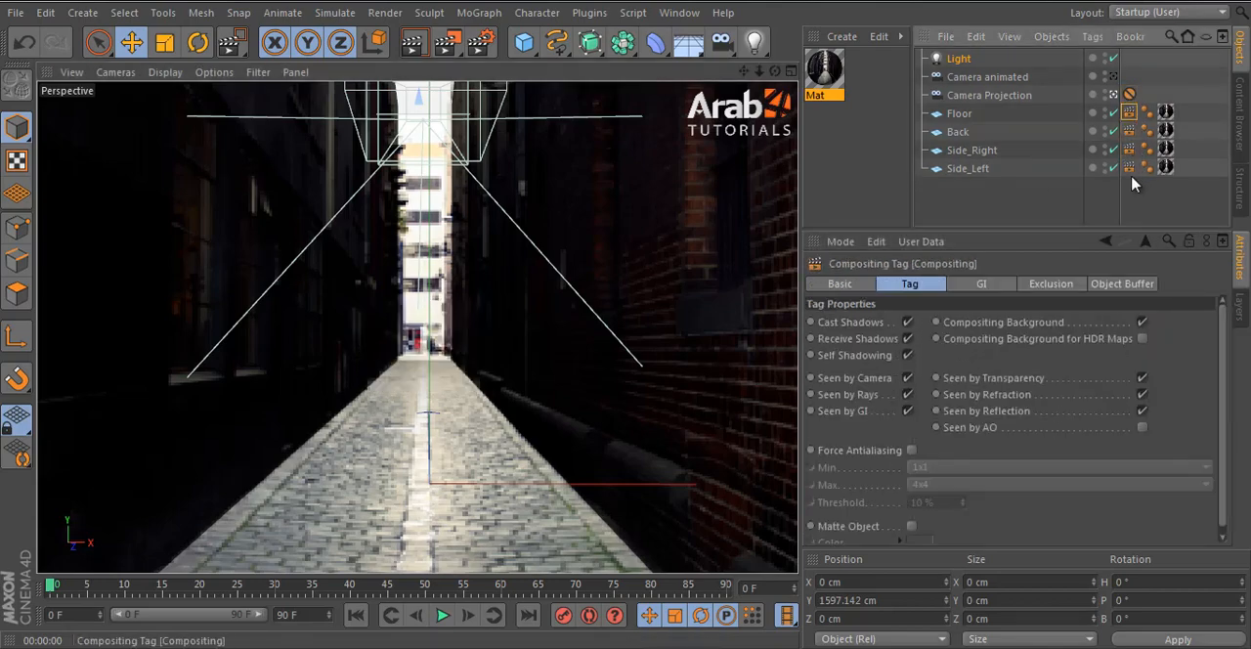
left_click(1131, 171, "shift")
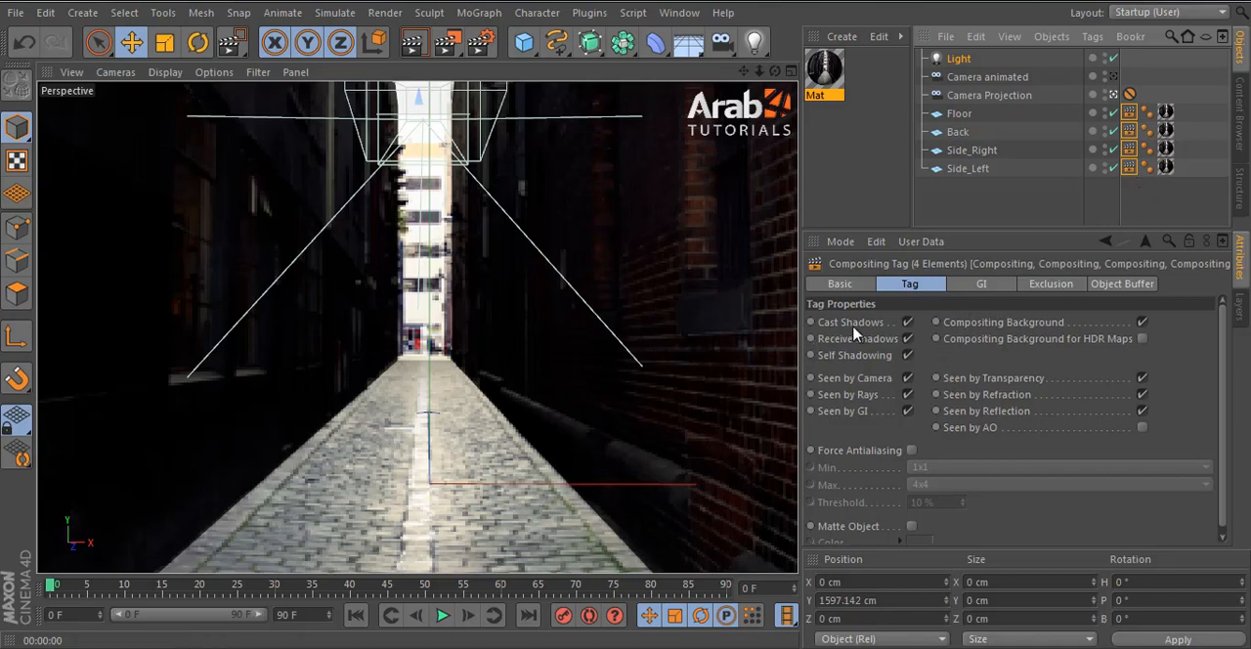
left_click(908, 323)
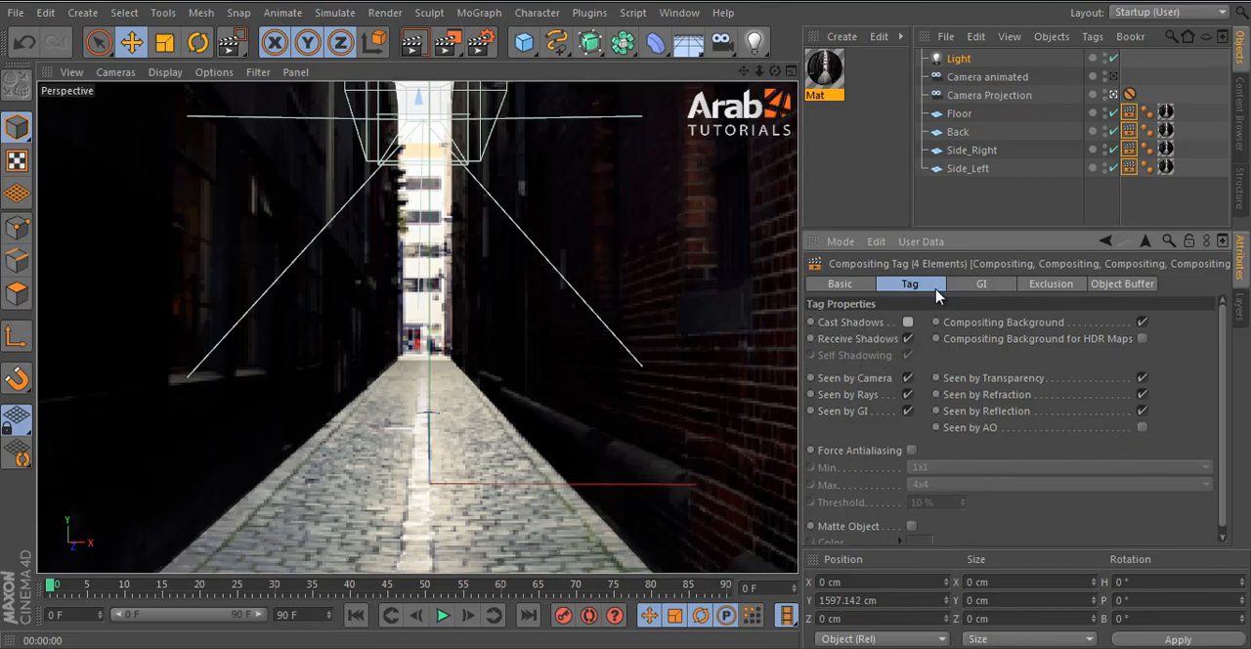
- Render a region around the alley's far end to check the result without cast shadows
left_click(448, 42)
left_click(562, 27)
left_click_drag(340, 120, 526, 368)
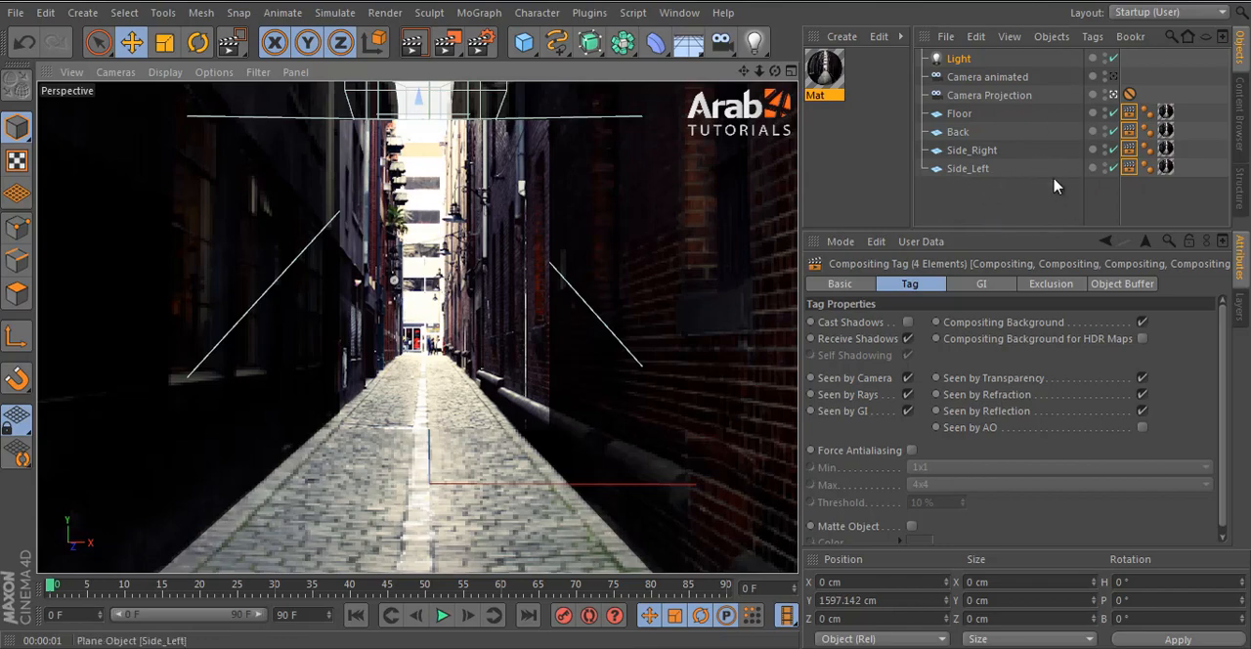
- Select the back and side planes one after another in the view to examine which surfaces form the alley
left_click(987, 212)
left_click(440, 173)
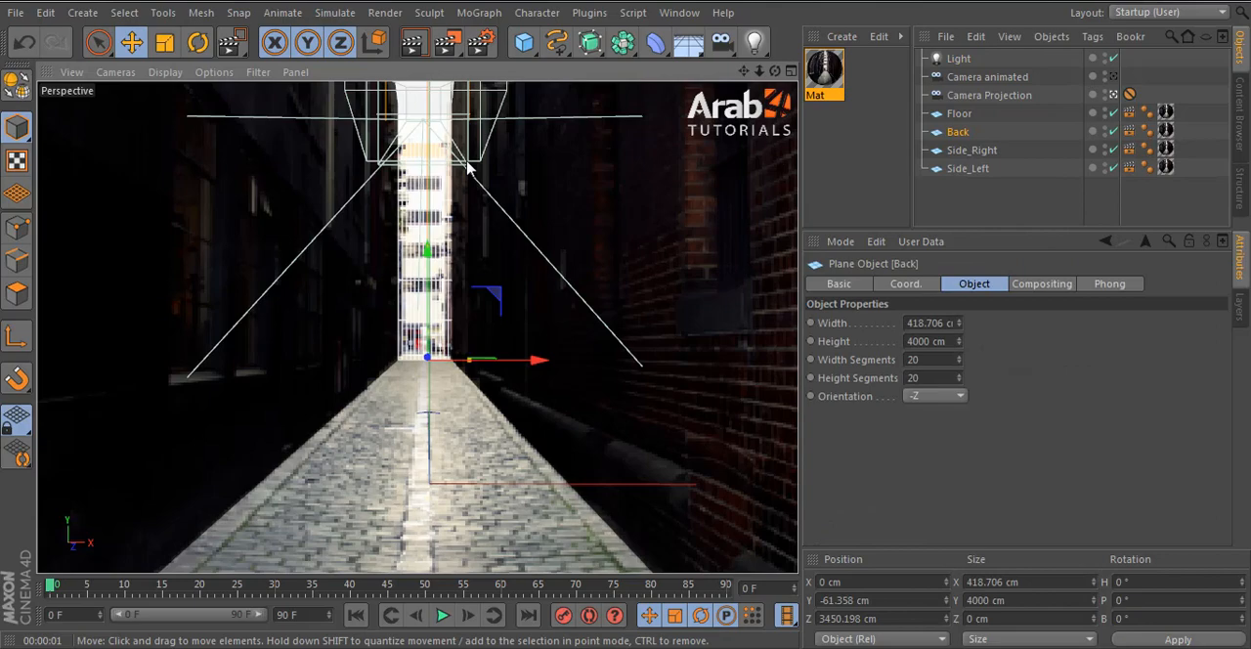
left_click(367, 252)
left_click(603, 226, "shift")
left_click(936, 199)
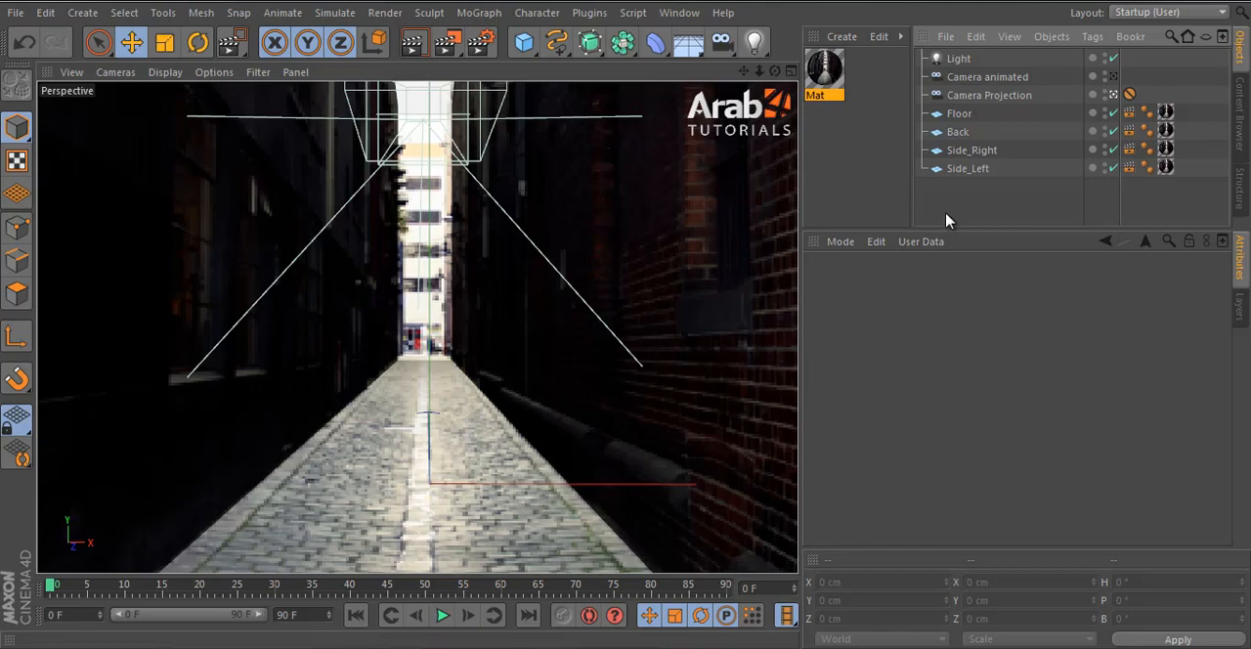
left_click(720, 322)
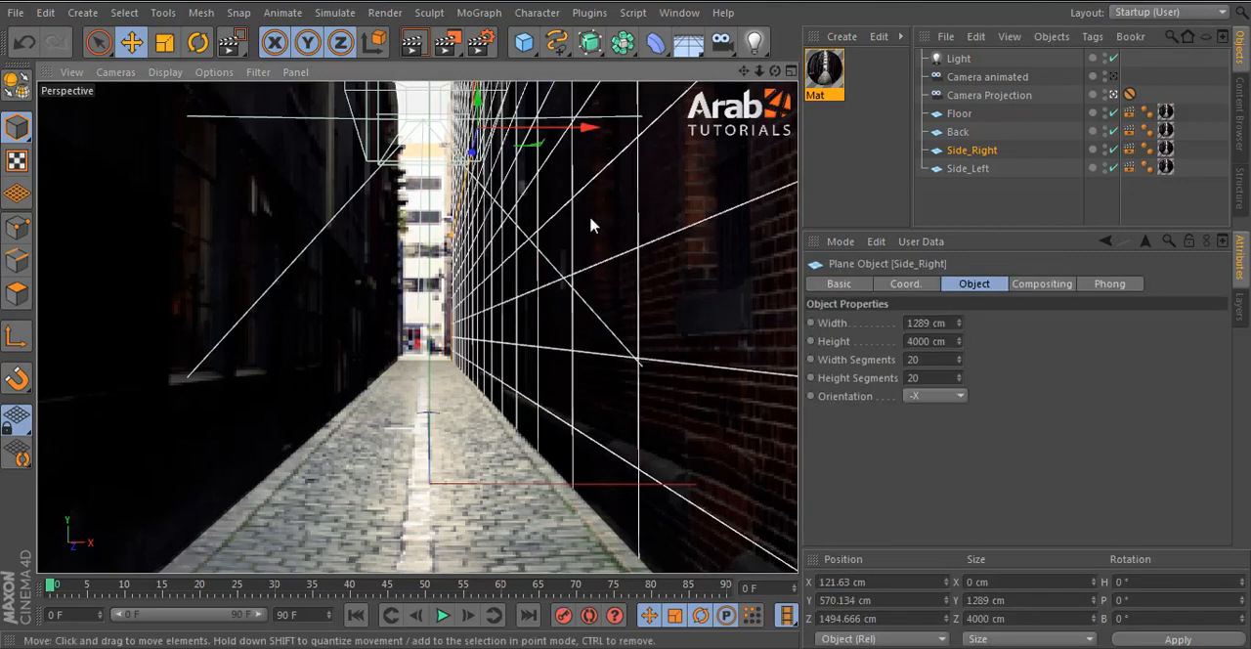
- Disable the Light, leave the Camera Projection view and hide the Side_Right plane to expose the opposite wall
left_click(1113, 59)
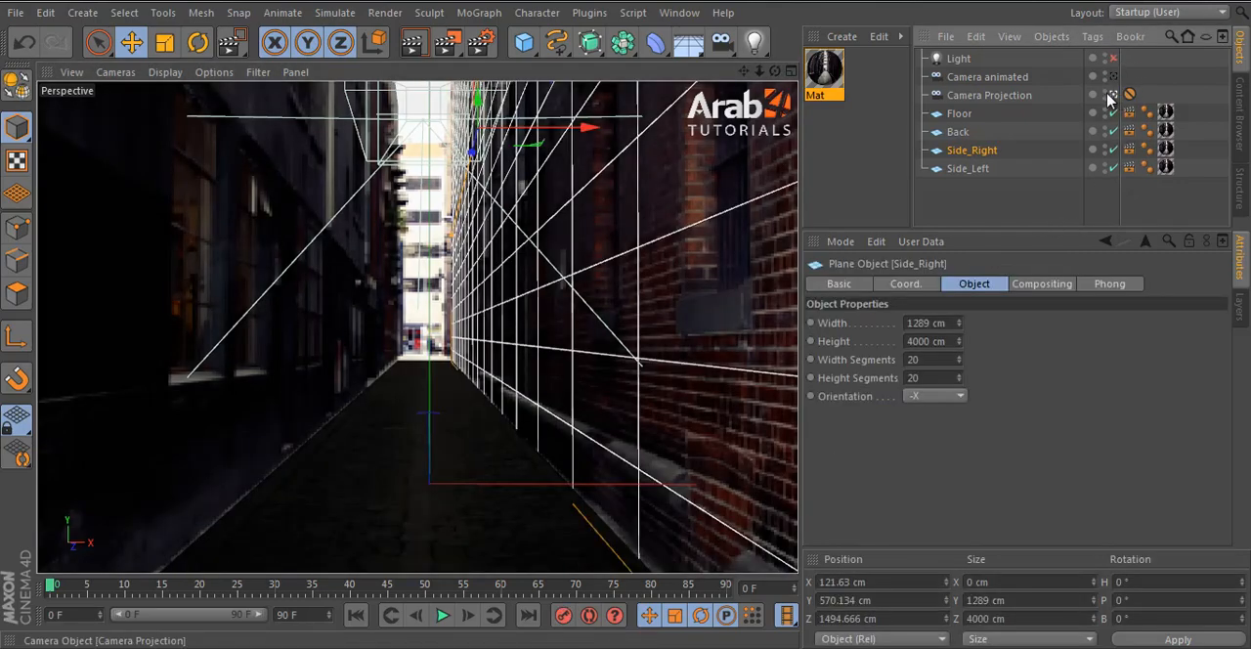
left_click(1114, 96)
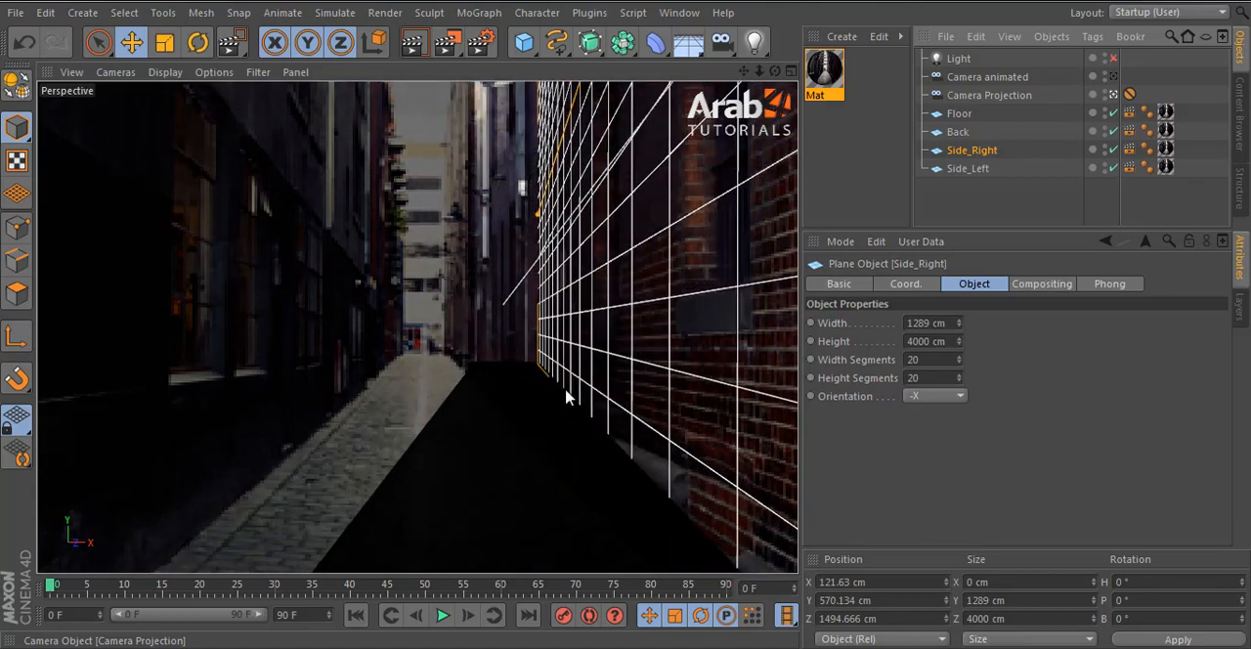
left_click_drag(605, 328, 547, 314, "alt")
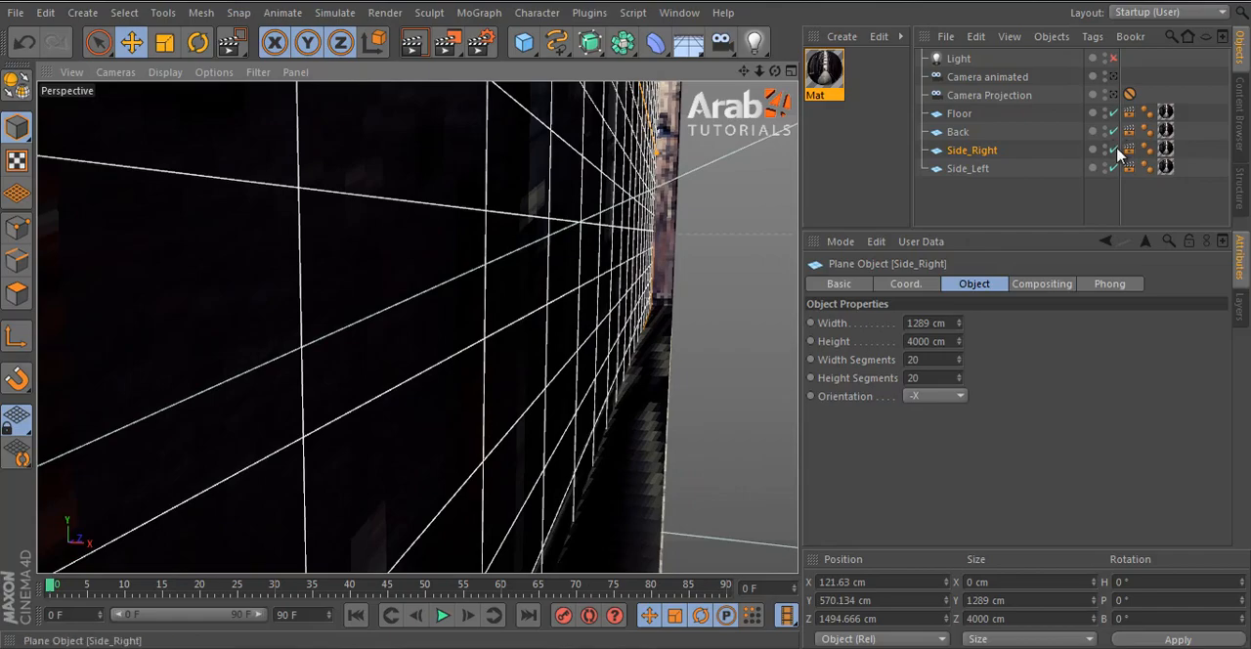
left_click(1115, 151)
- Examine the projected texture on the Side_Left plane from the side and up close
left_click(433, 293)
scroll(537, 318, "down", 5)
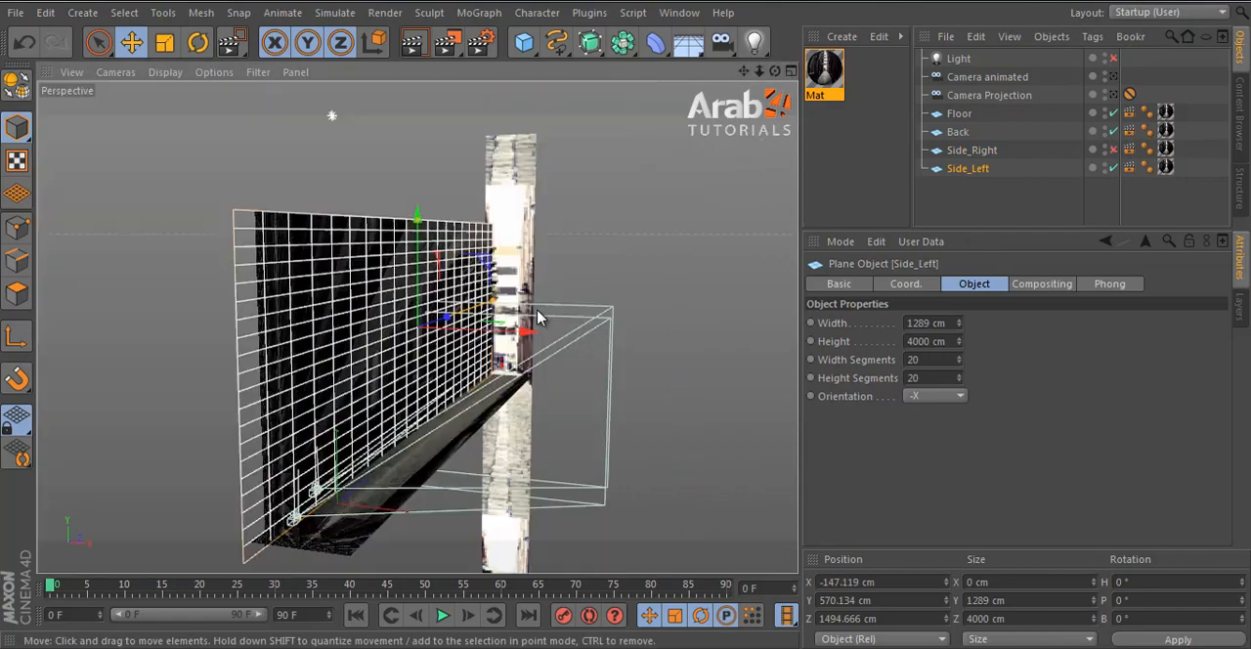
left_click_drag(540, 317, 574, 393, "alt")
scroll(485, 346, "up", 5)
left_click(1027, 209)
scroll(615, 352, "down", 3)
middle_click_drag(574, 393, 355, 388, "alt")
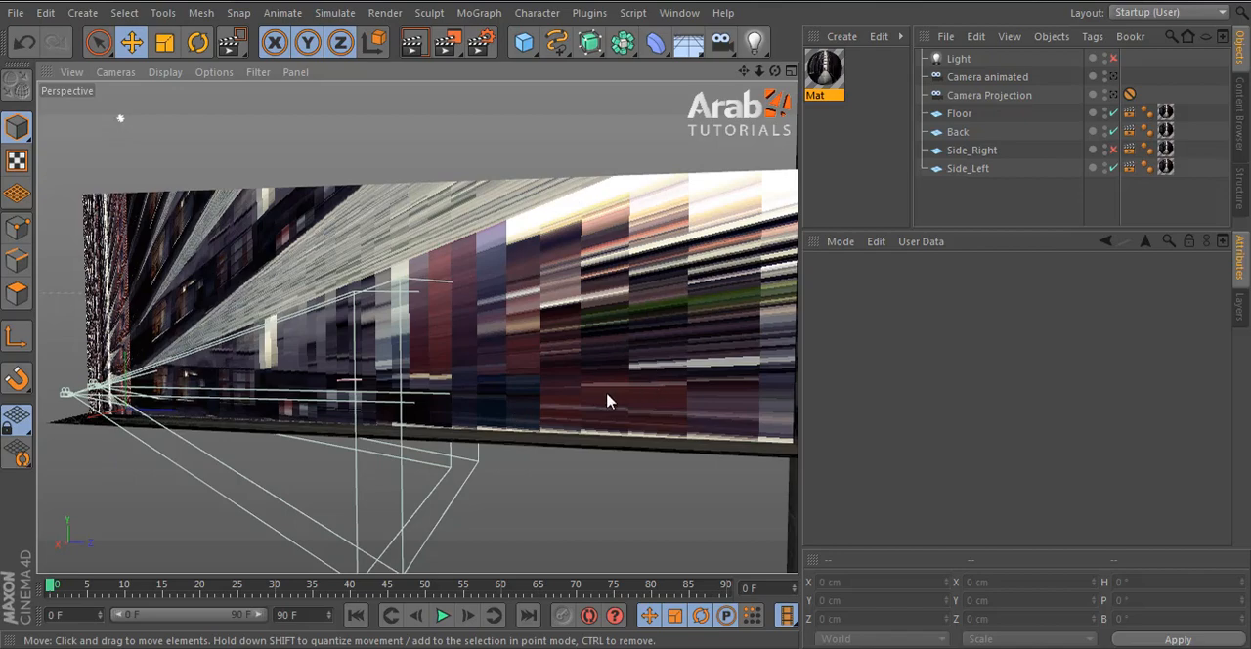
left_click_drag(606, 401, 222, 484, "alt")
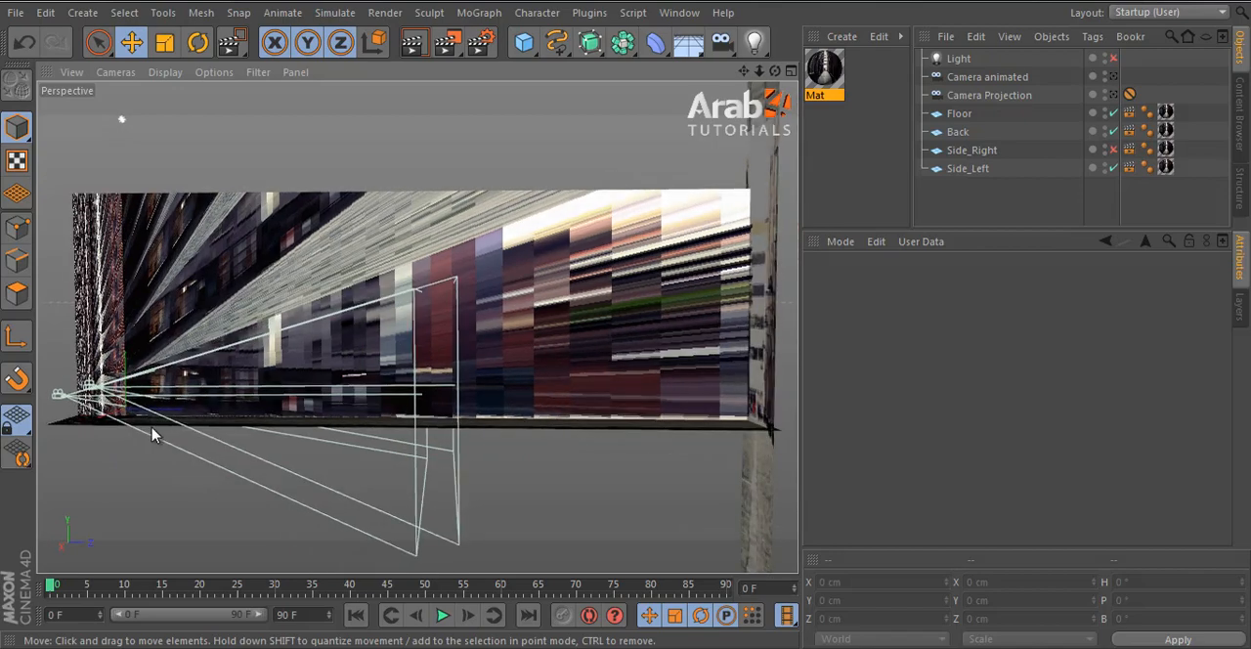
left_click_drag(142, 436, 231, 385, "alt")
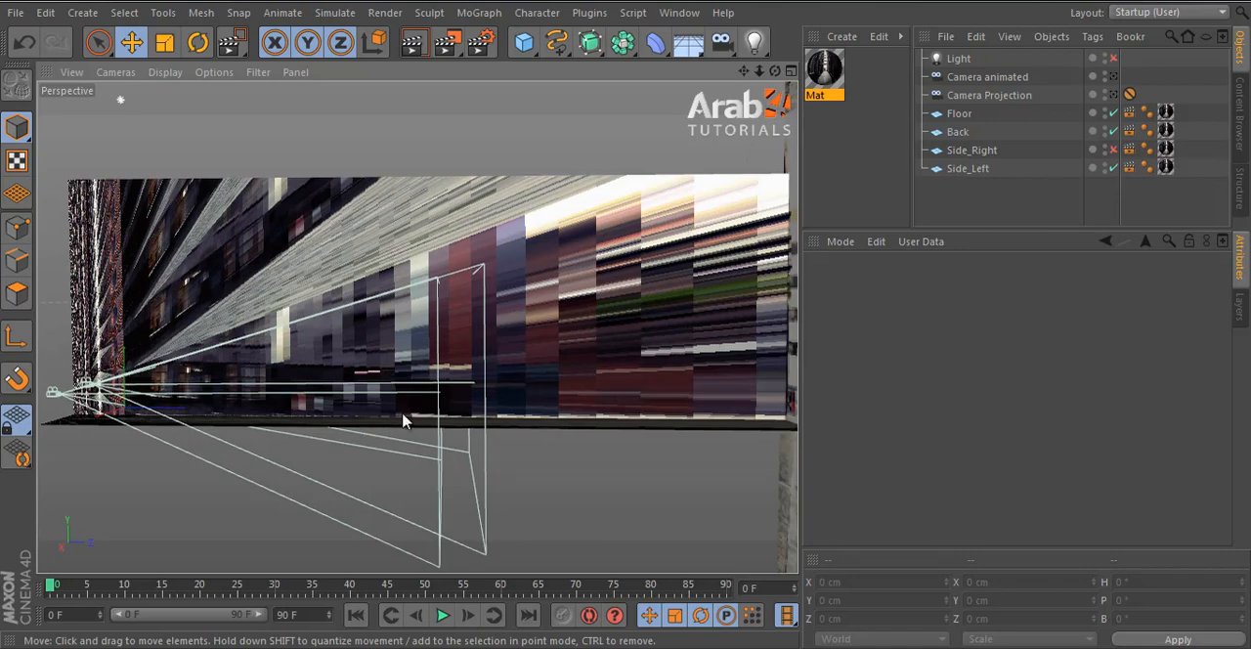
scroll(307, 397, "up", 10)
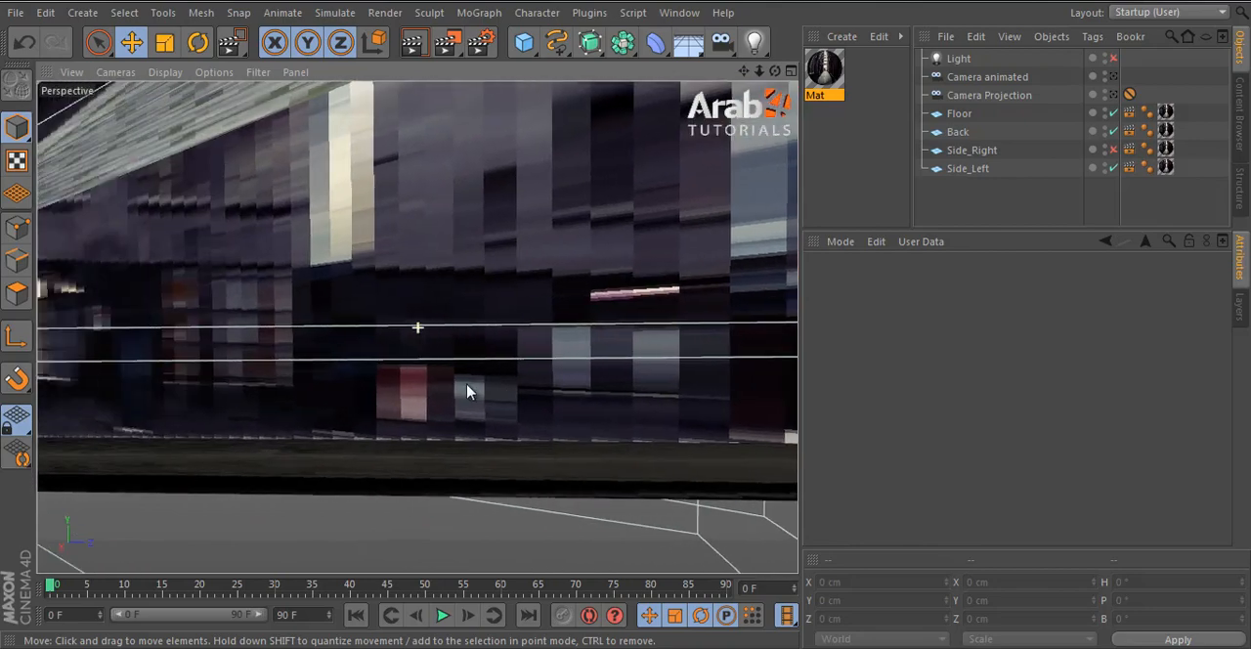
middle_click_drag(467, 390, 539, 391, "alt")
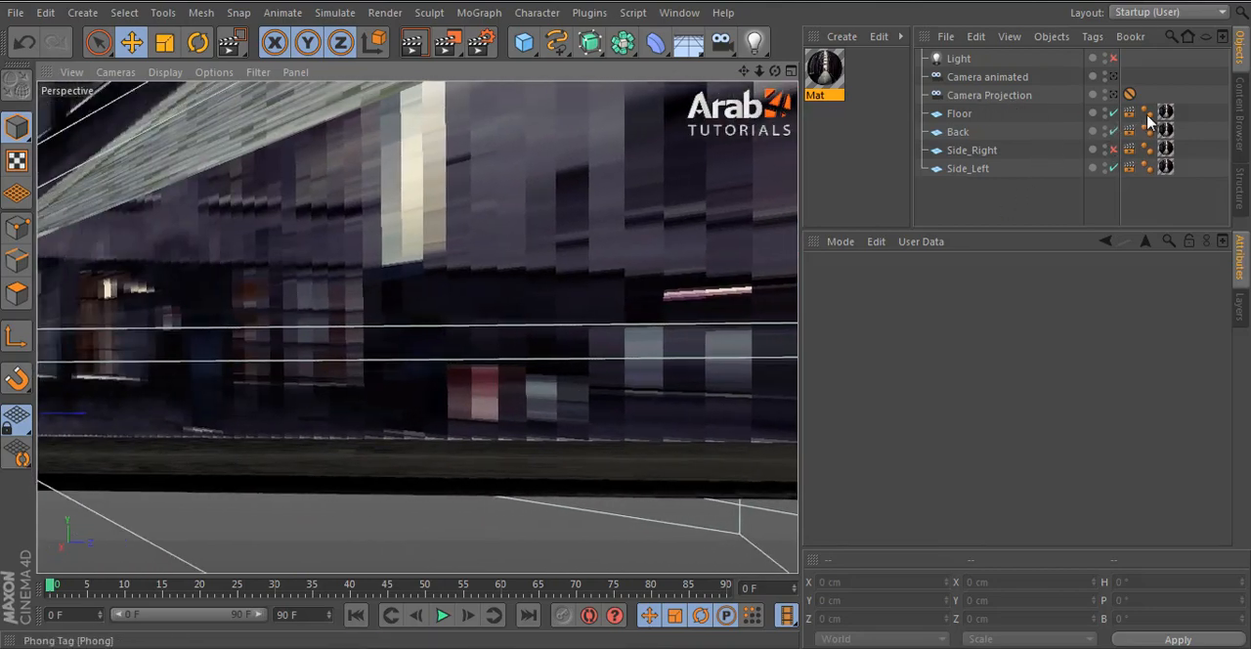
- Set the texture preview size of the material Mat to 1024x1024 (4 MB)
left_click(824, 70)
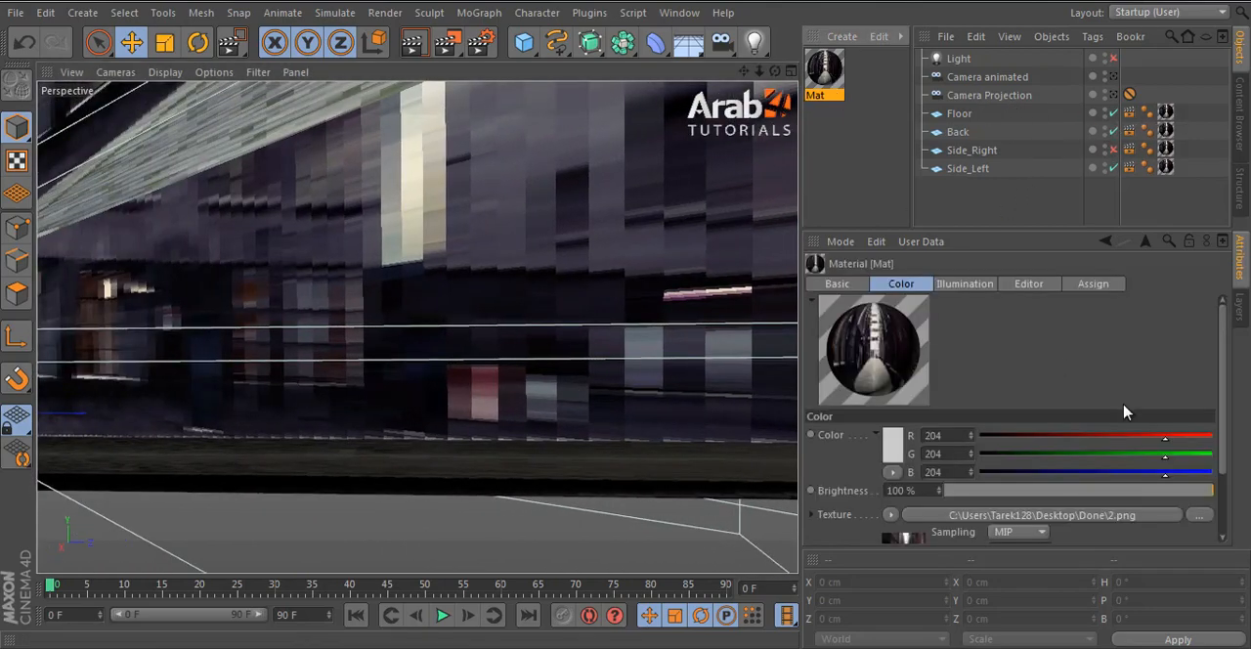
scroll(1045, 336, "down", 1)
left_click(836, 284)
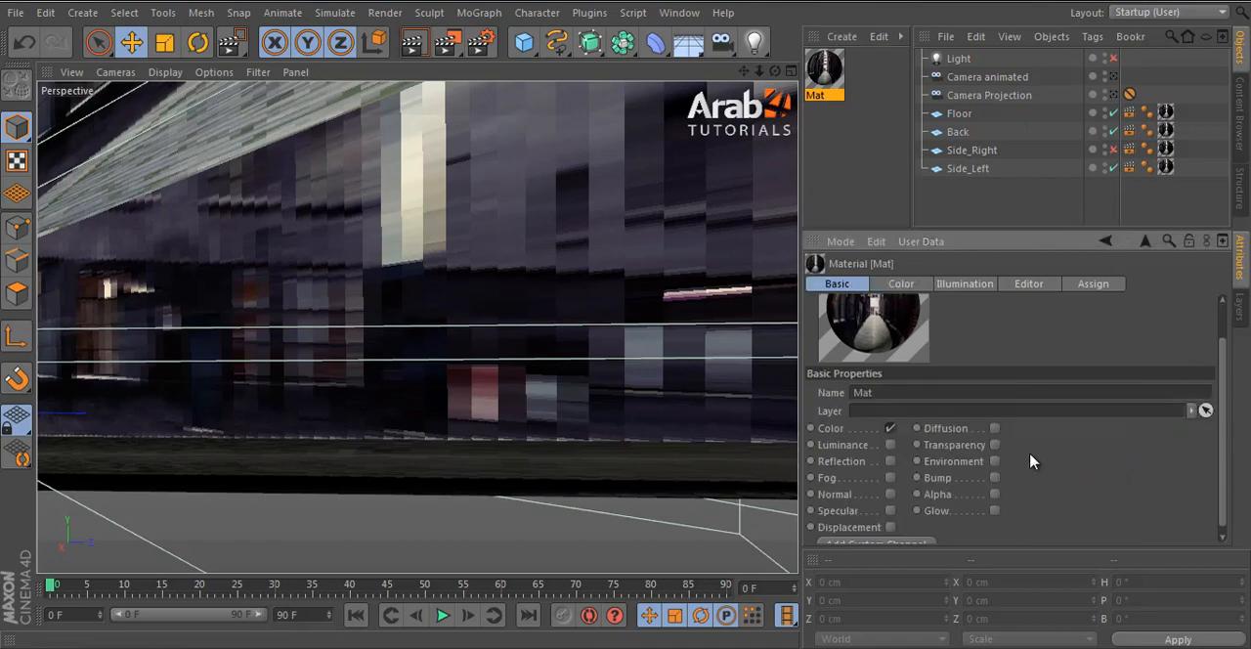
left_click(901, 283)
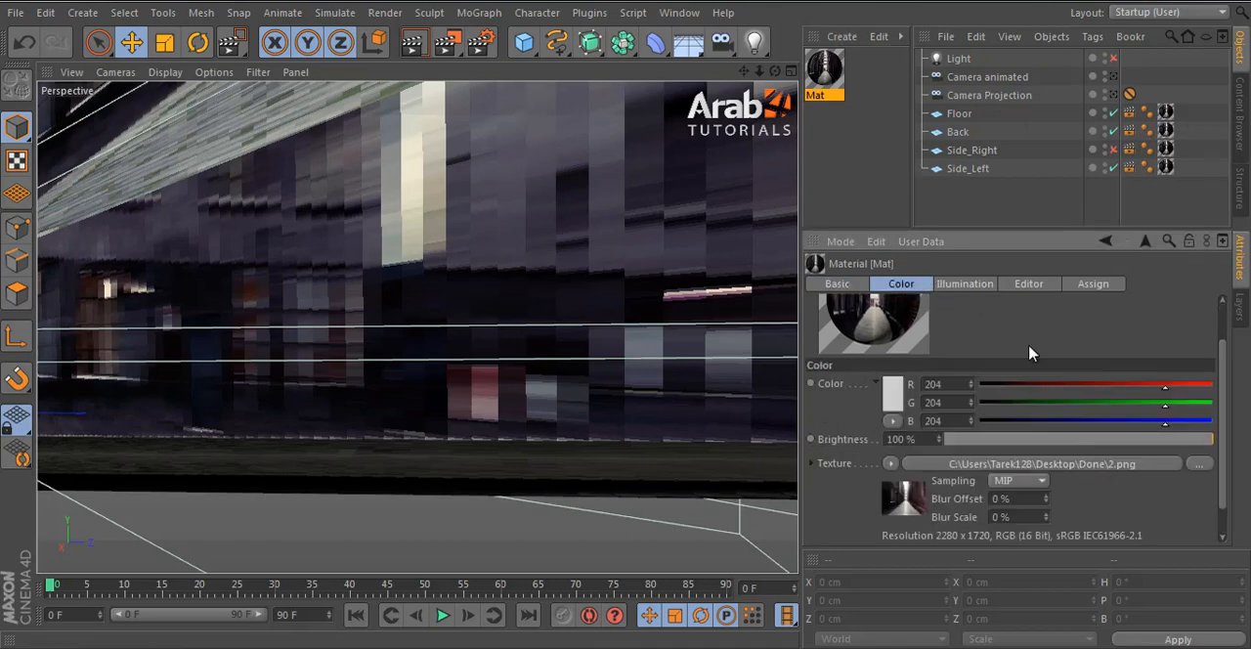
left_click(1031, 285)
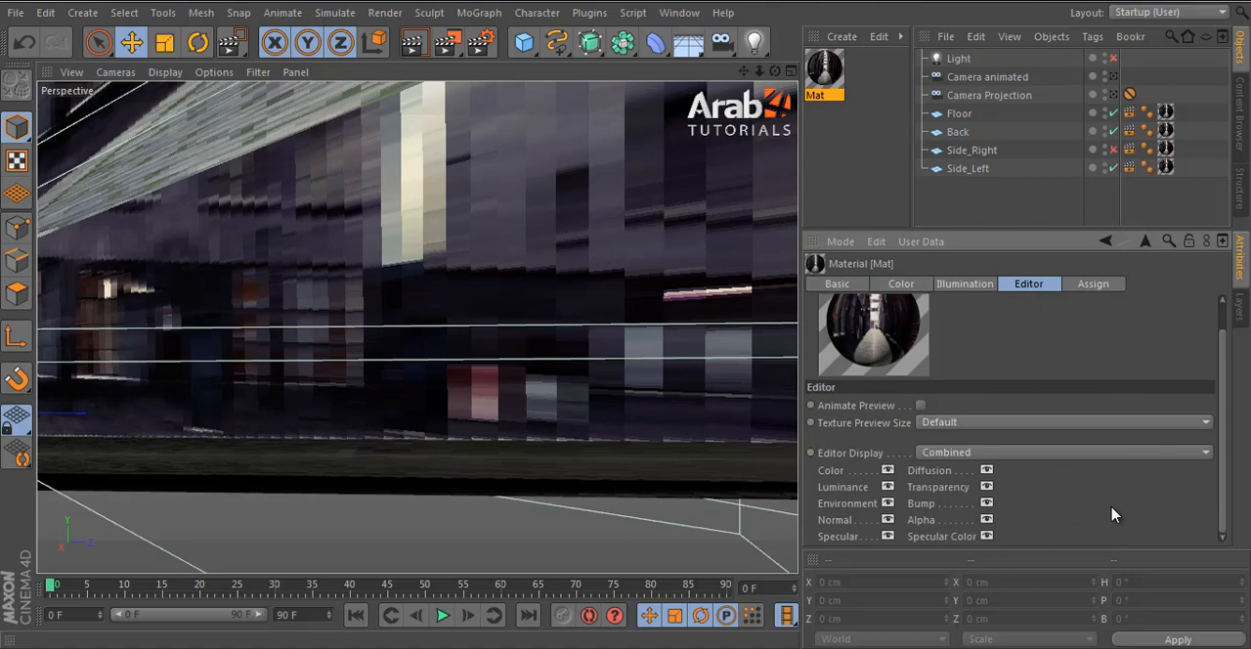
left_click(979, 422)
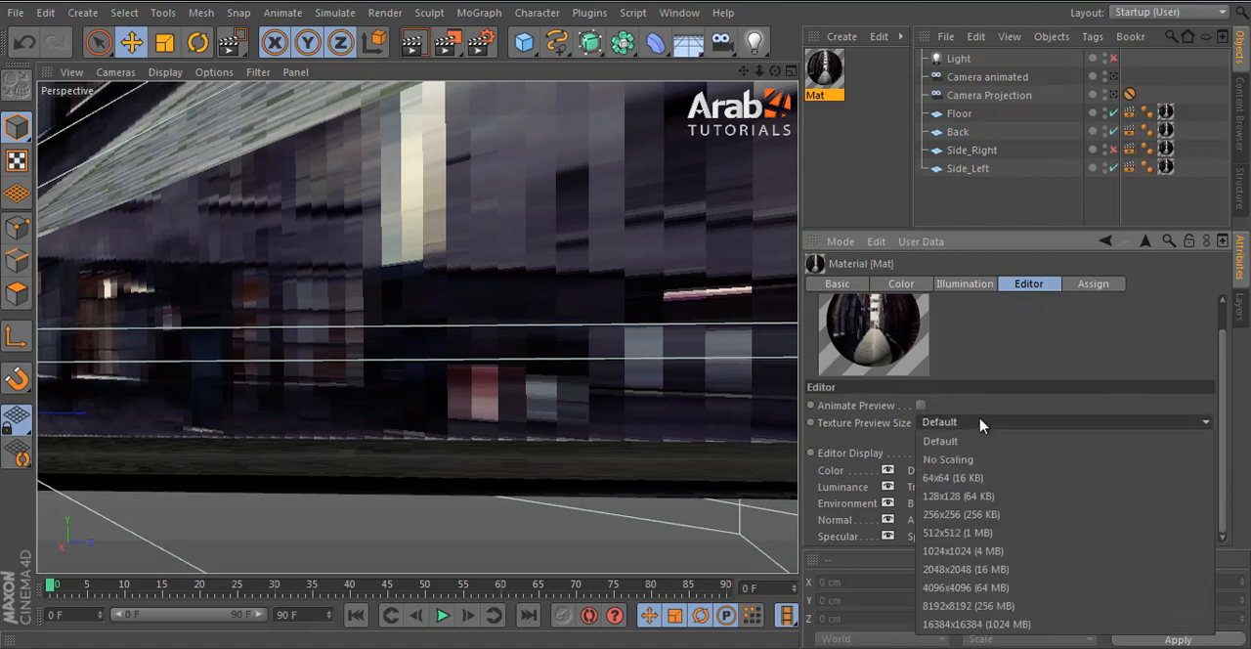
left_click(1014, 561)
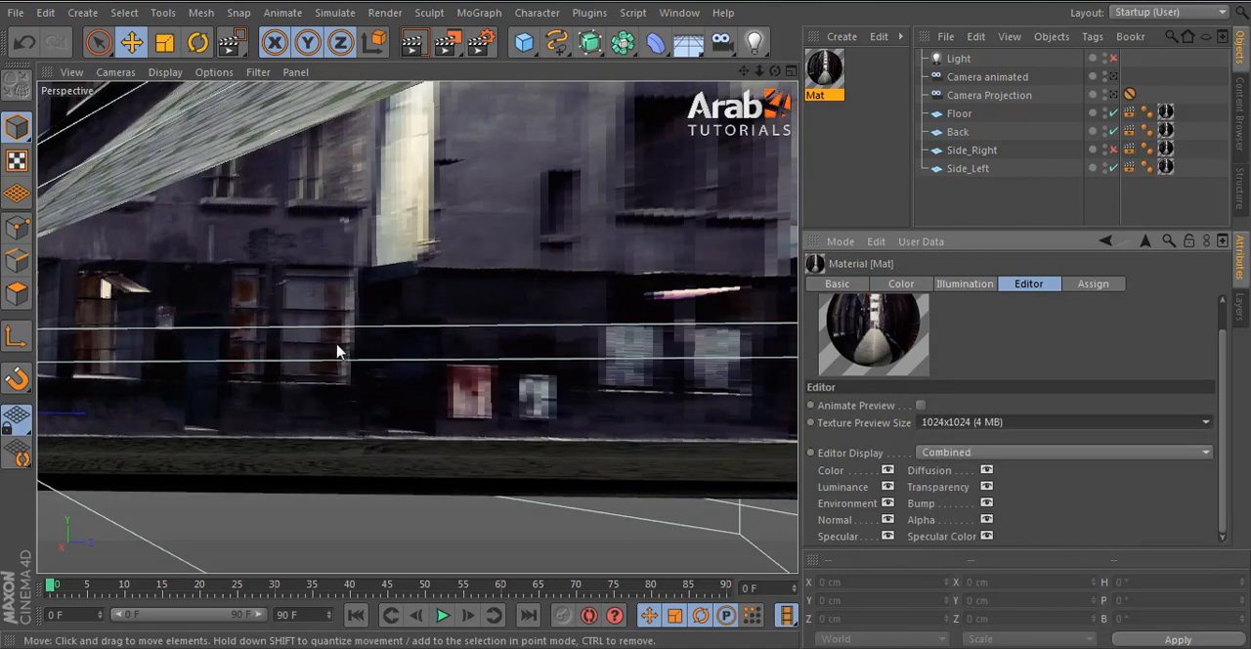
- Try a texture preview size of 4096x4096 (64 MB) for Mat and return it to 1024x1024 (4 MB)
left_click(977, 422)
left_click(1003, 587)
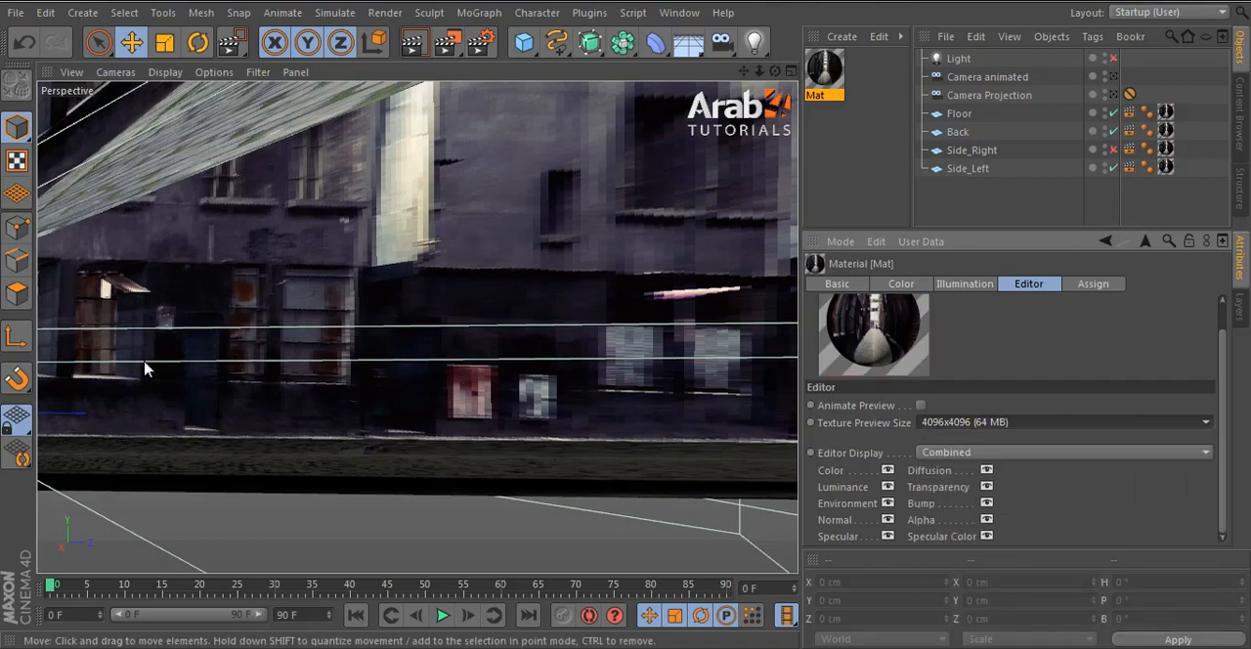
left_click(975, 424)
left_click(985, 555)
- Examine the sharpness of the projected windows on the Side_Left wall up close
scroll(191, 300, "up", 3)
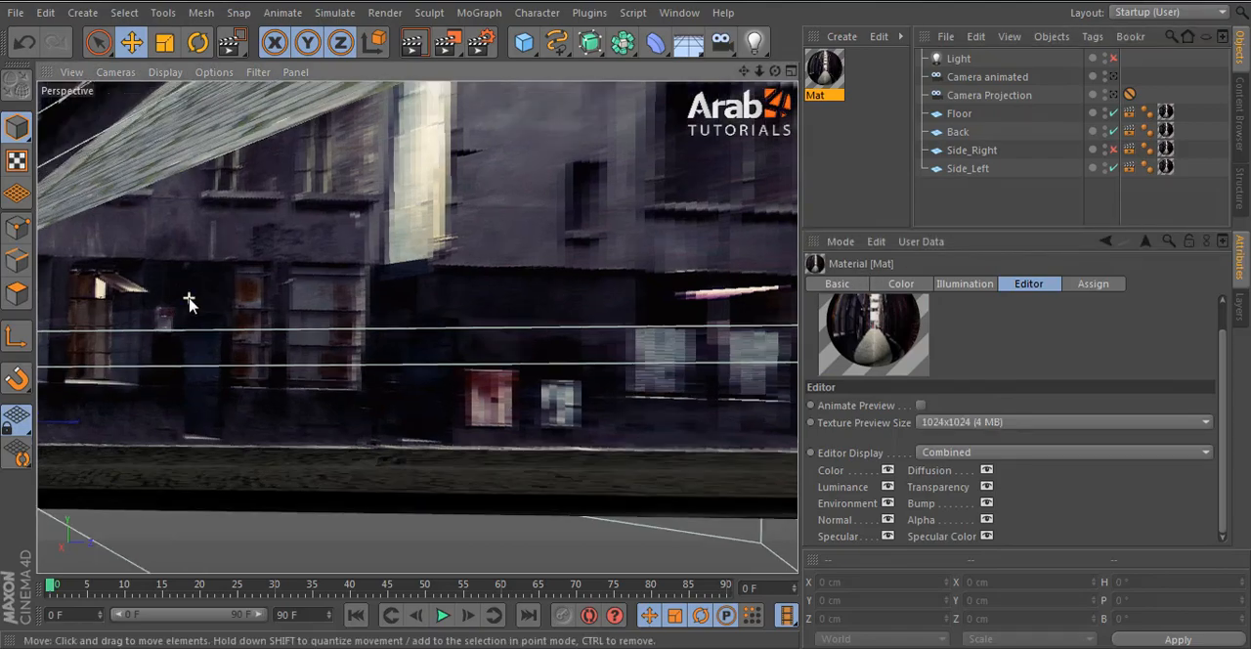
middle_click_drag(283, 329, 406, 293, "alt")
scroll(371, 301, "up", 8)
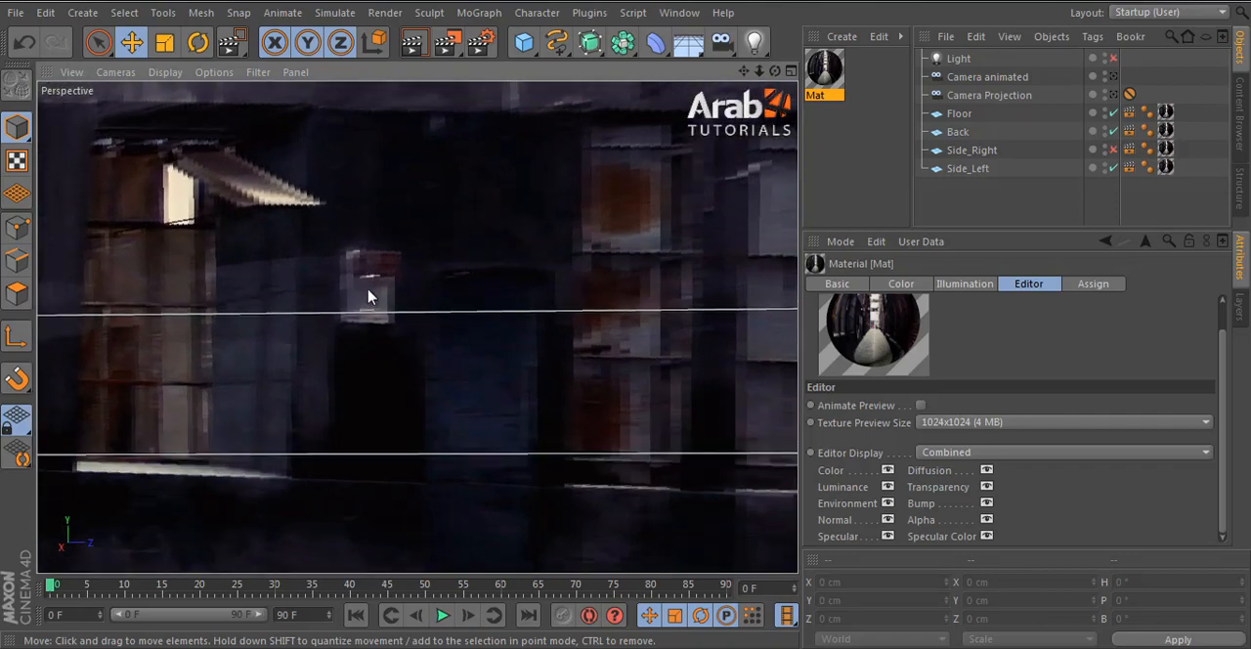
- Convert the Side_Left plane into an editable polygon object and switch to editing its points
left_click(369, 297)
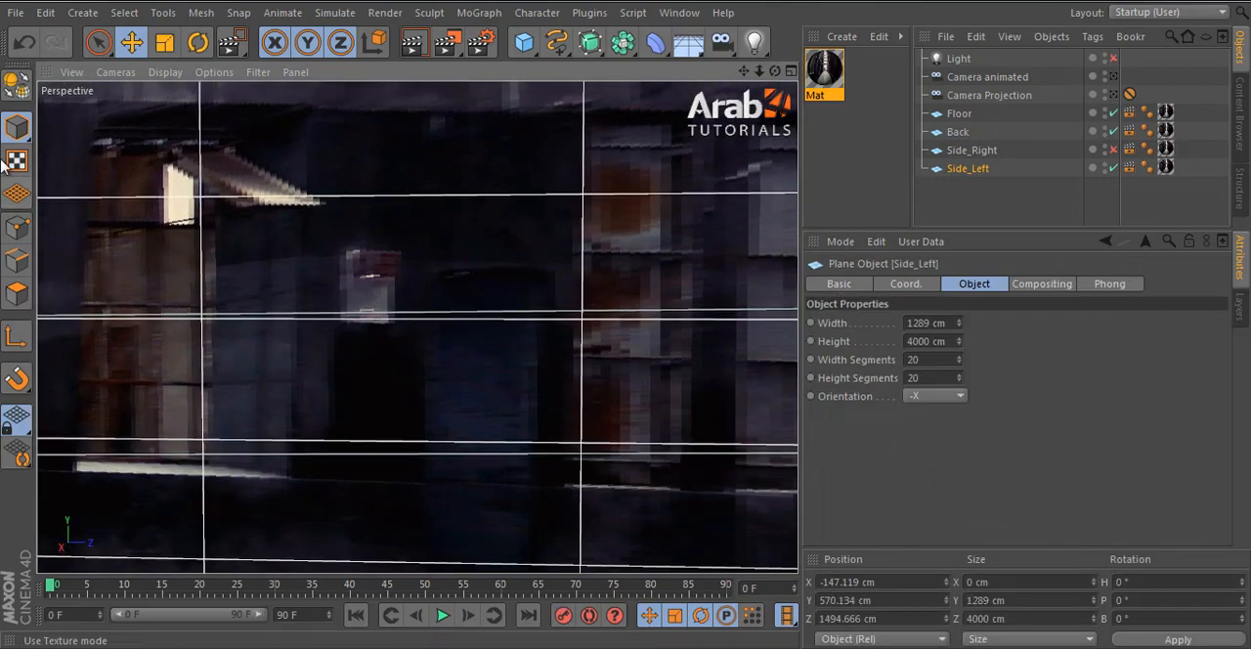
left_click(16, 84)
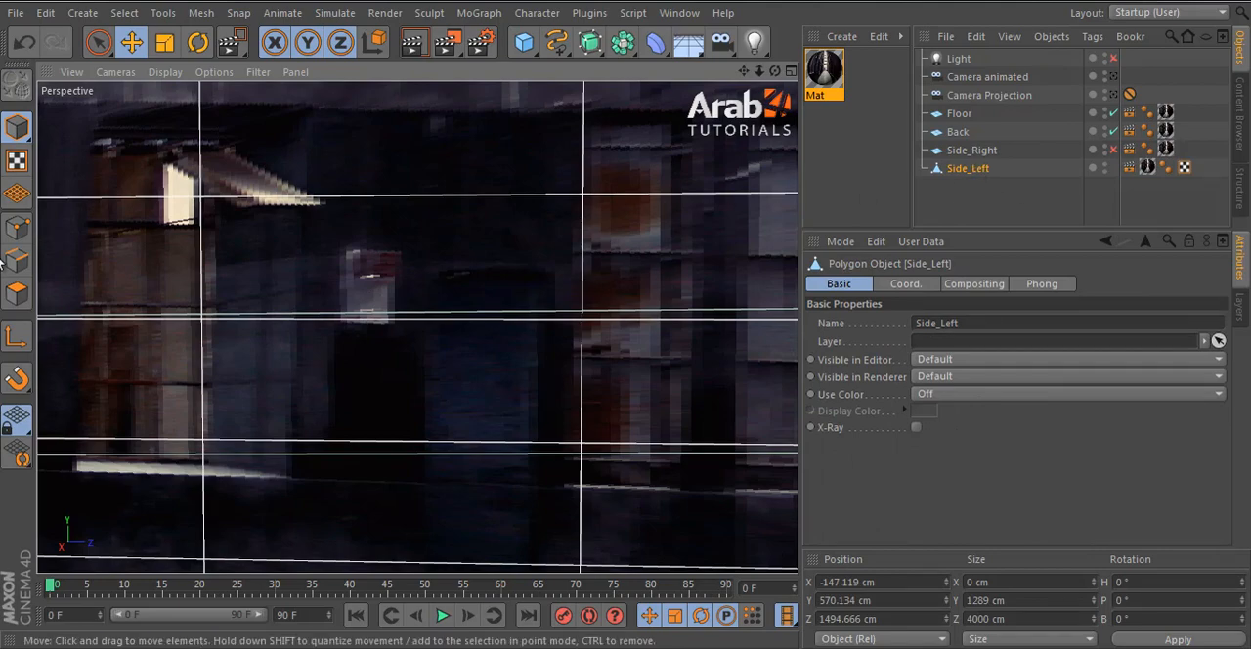
left_click(17, 233)
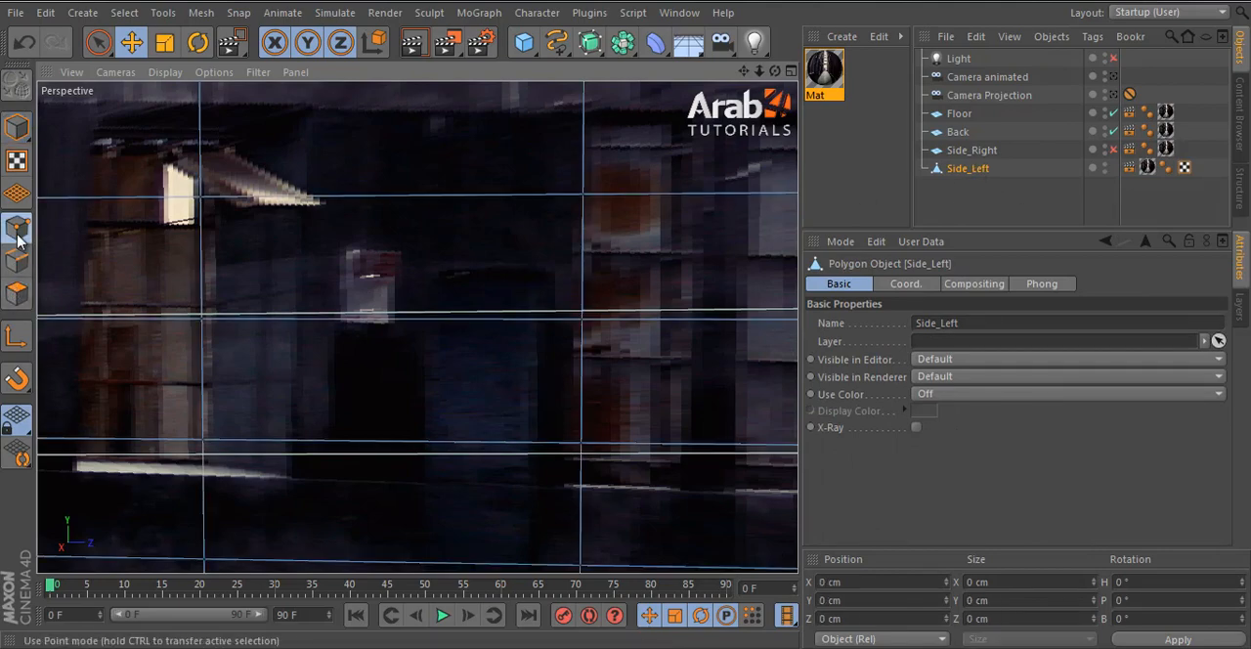
- Cut two vertical loops through Side_Left along both sides of the small wall box beside the door, using the Knife in Loop mode
key("k")
left_click(878, 307)
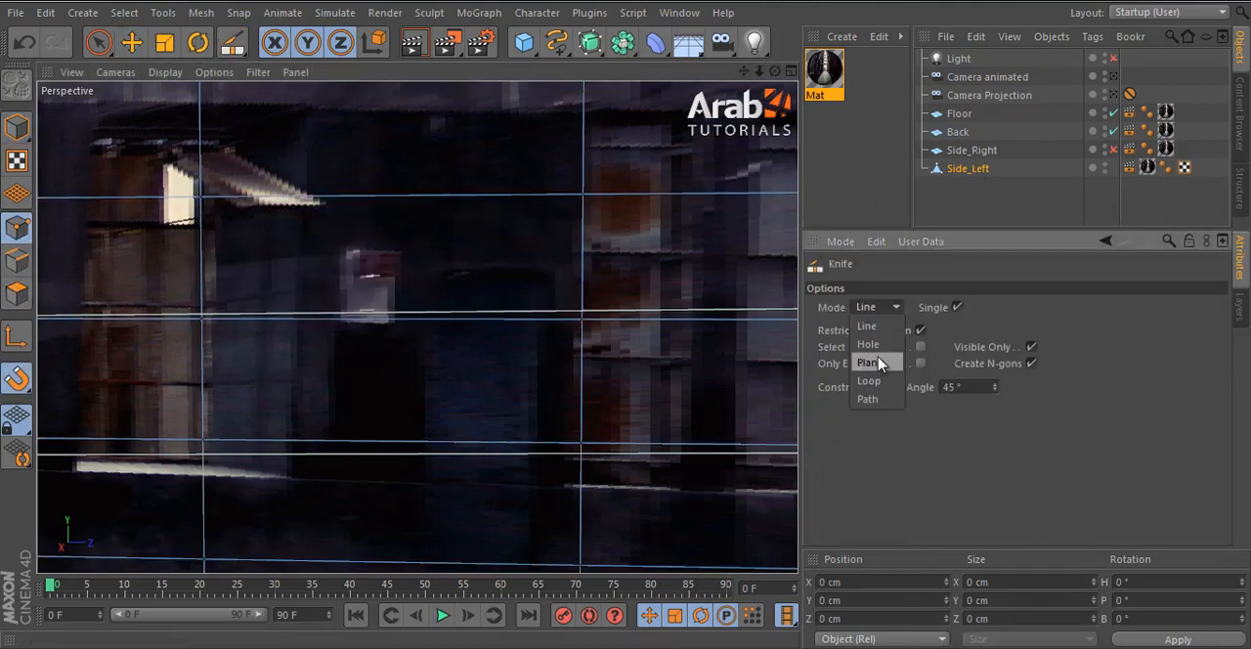
left_click(870, 380)
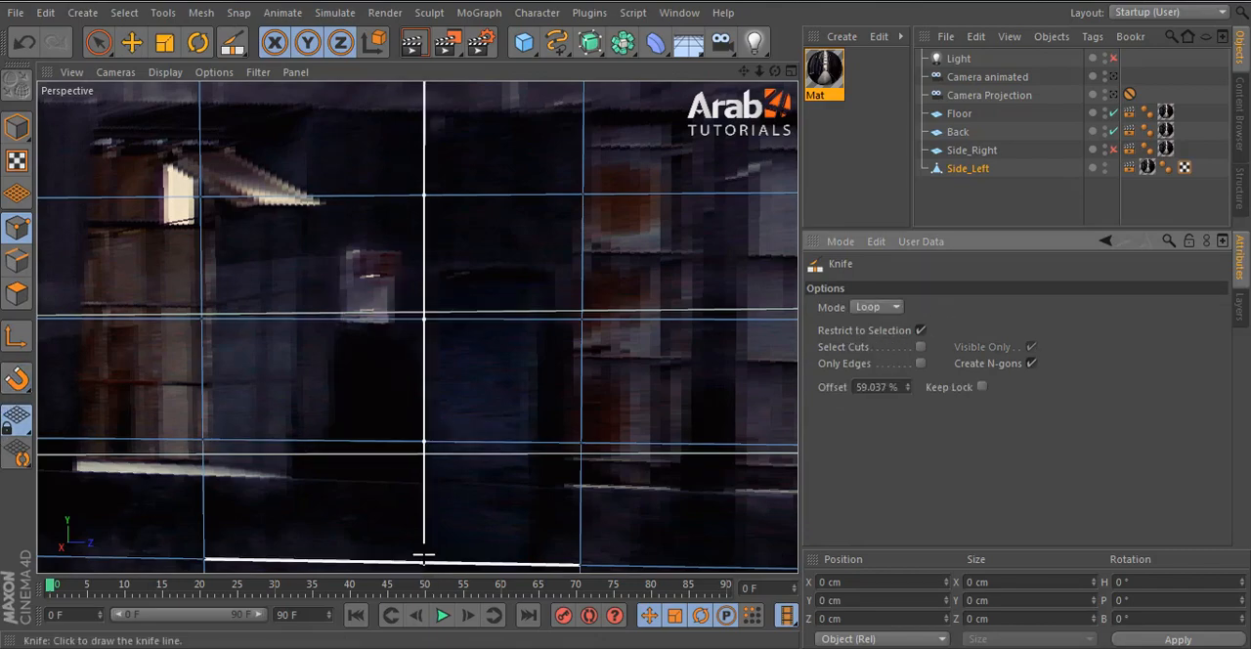
scroll(436, 336, "down", 10)
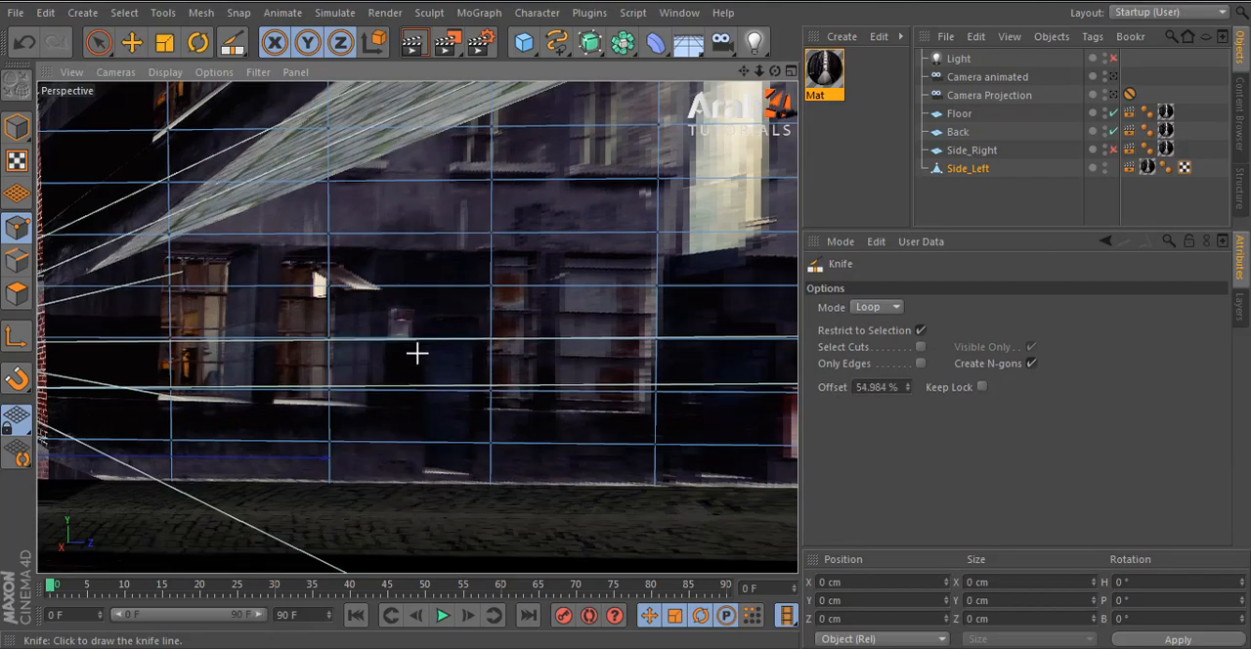
left_click_drag(417, 353, 405, 440, "alt")
scroll(418, 417, "up", 2)
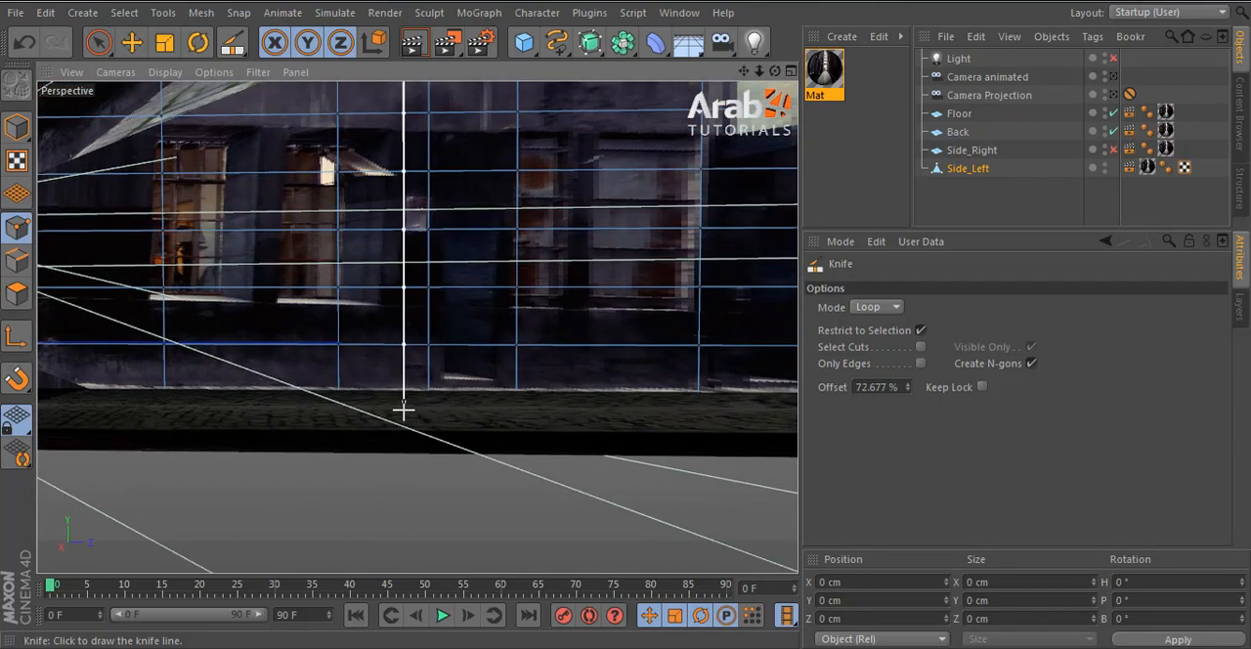
left_click(405, 408)
- Move the edge above the small wall box down to Y -411.771 cm and align the adjacent side edge with the box's outline
left_click(17, 260)
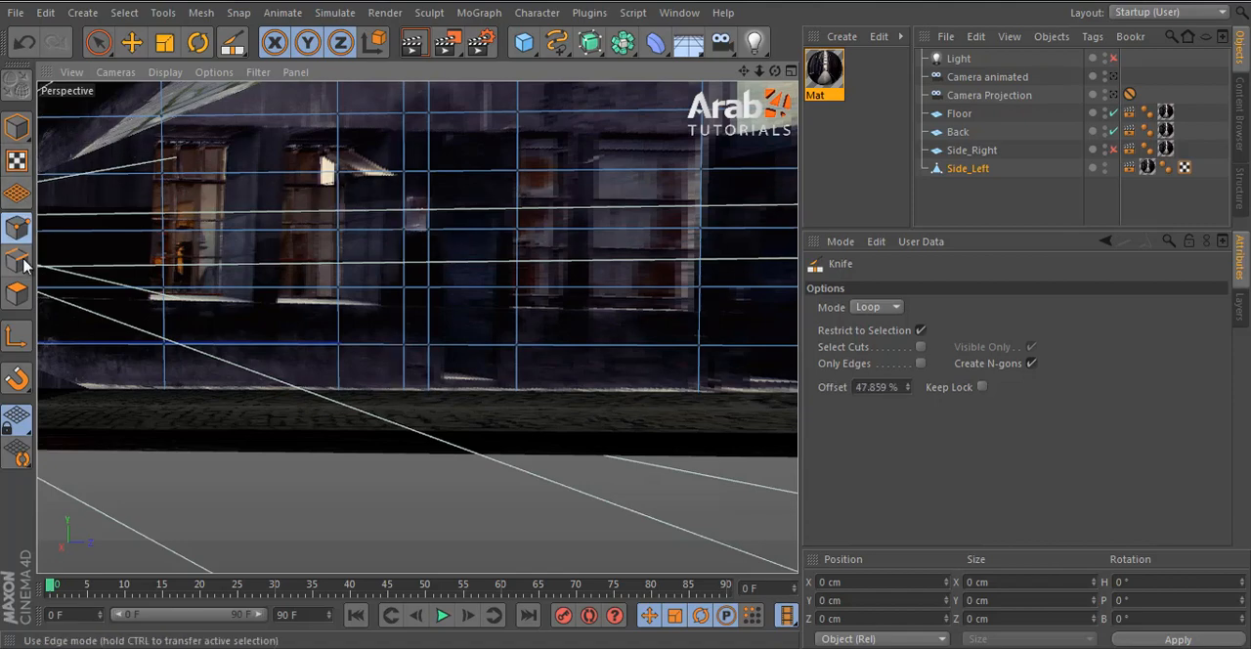
left_click(131, 42)
scroll(410, 182, "up", 2)
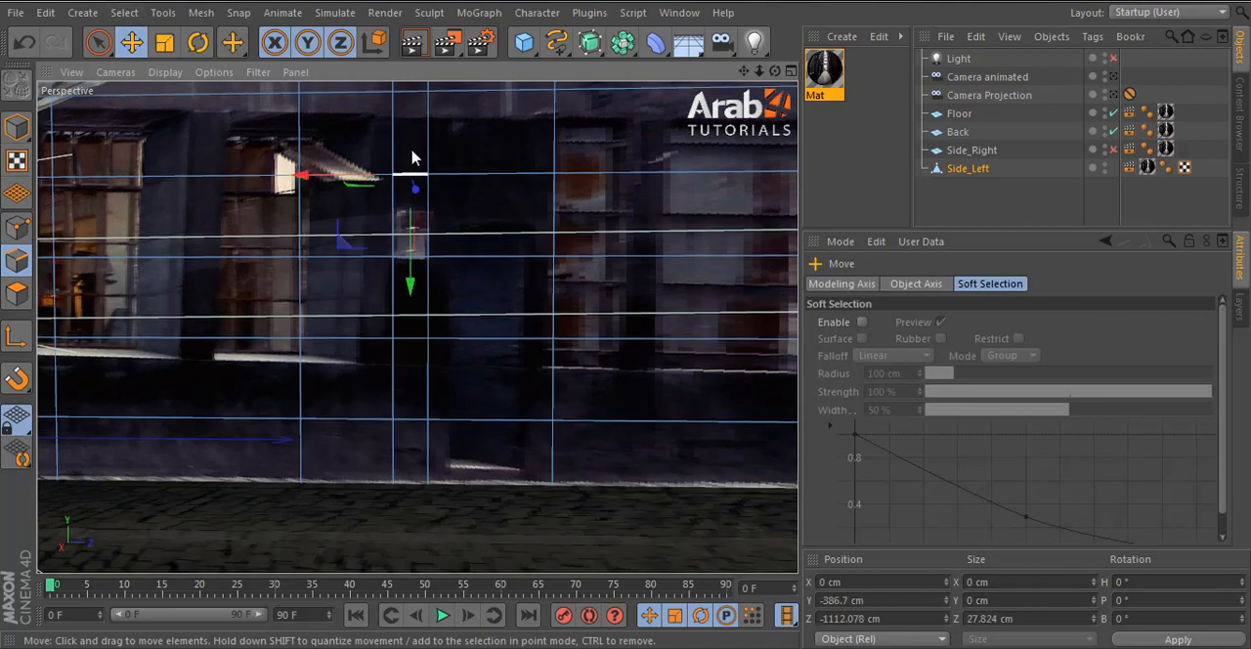
left_click_drag(413, 221, 430, 252)
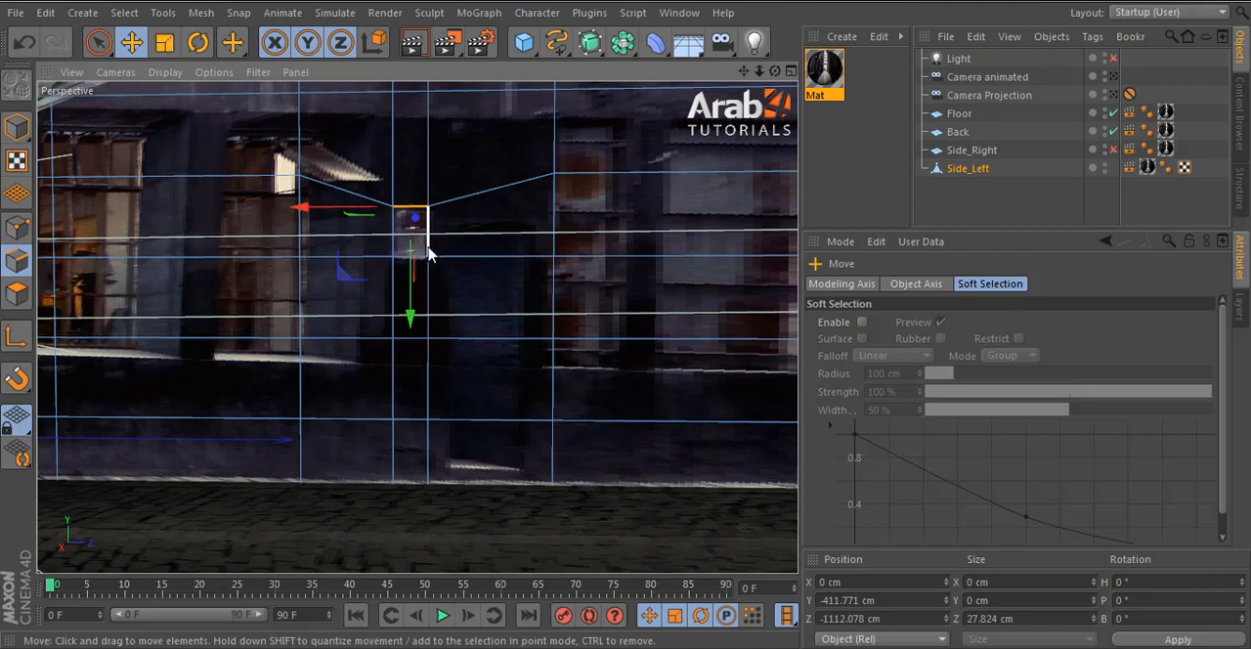
left_click(429, 251)
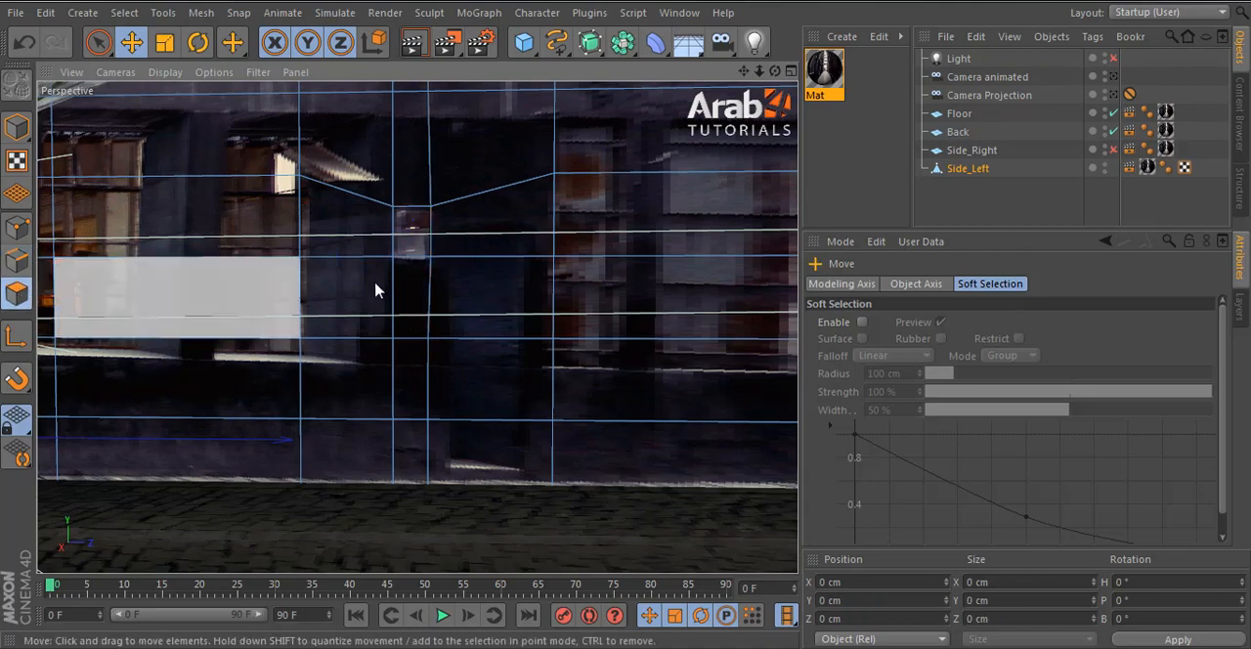
- Extrude the polygon over the small wall box out of the Side_Left wall with an offset of -4.4 cm
left_click(16, 293)
left_click(406, 244)
key("d")
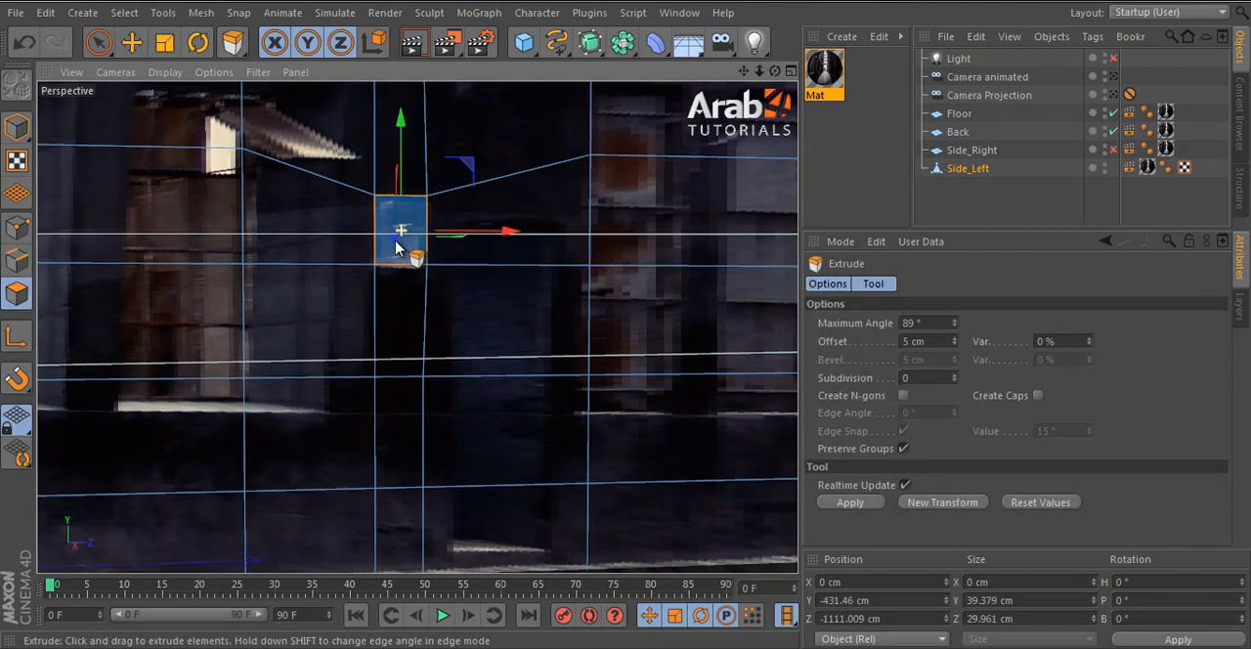
left_click_drag(408, 243, 442, 389, "alt")
middle_click_drag(441, 389, 461, 447, "alt")
left_click_drag(666, 321, 628, 321)
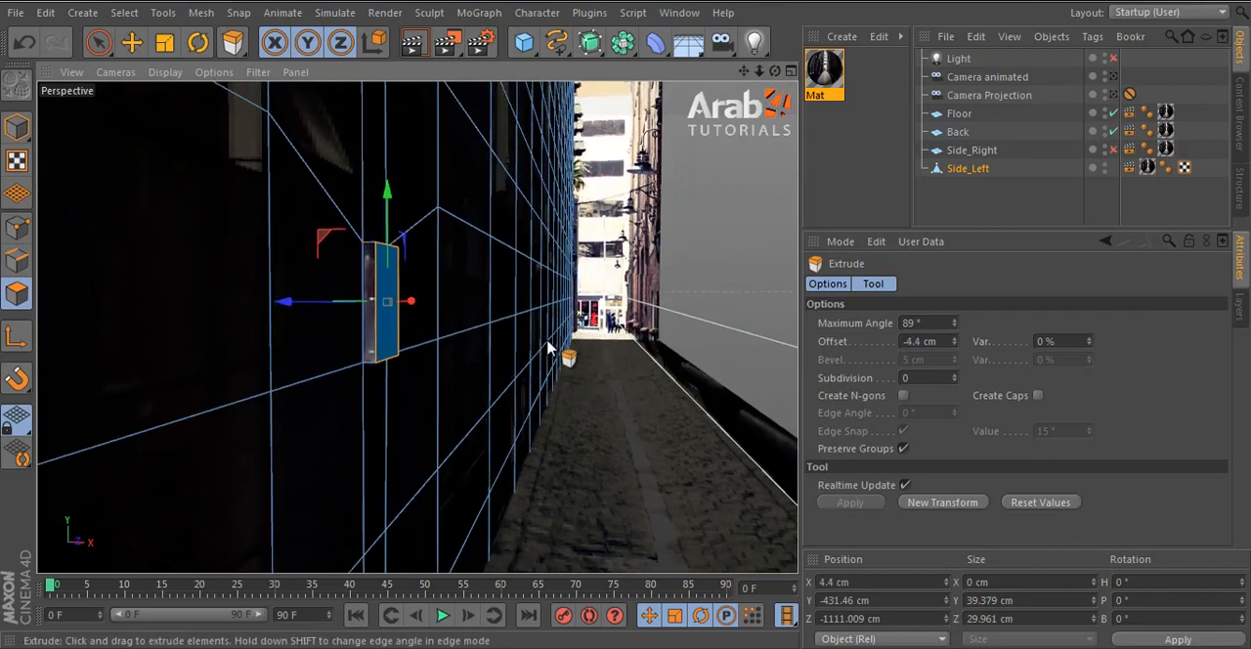
middle_click_drag(679, 410, 181, 414, "alt")
left_click_drag(181, 413, 511, 408, "alt")
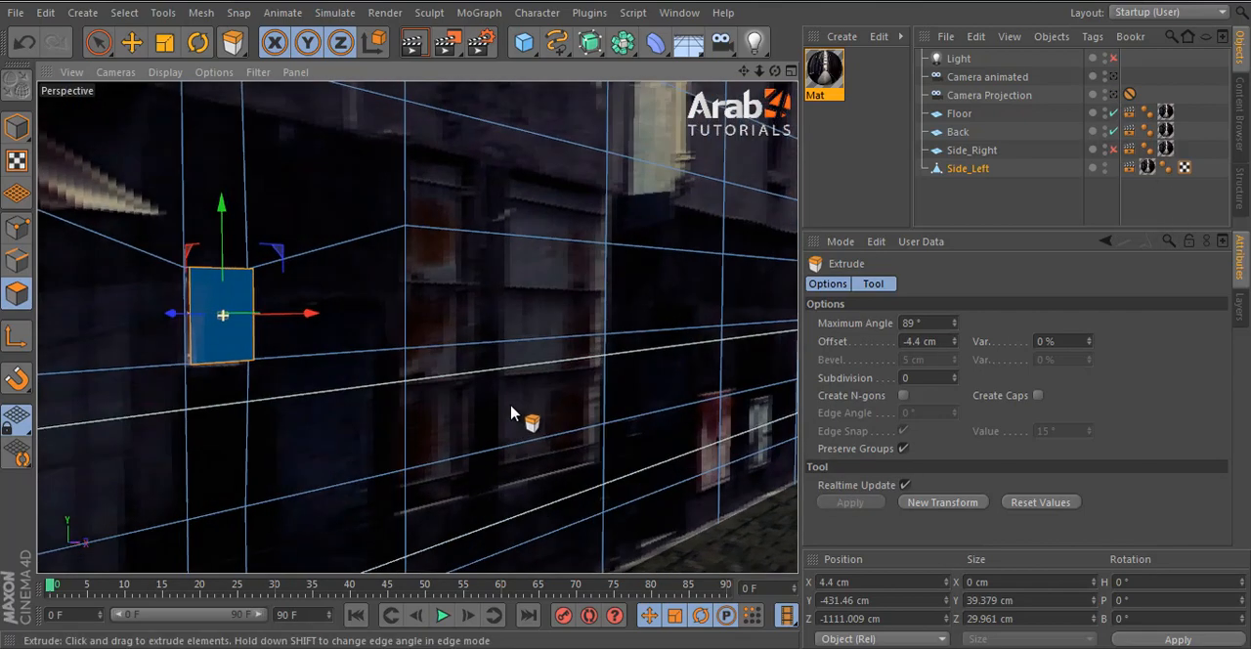
- Select the vertical edges on both sides of the door and scale them together to a Z size of 66.369 cm
right_click_drag(502, 425, 545, 476, "alt")
middle_click_drag(616, 513, 61, 374, "alt")
left_click_drag(257, 393, 382, 433, "alt")
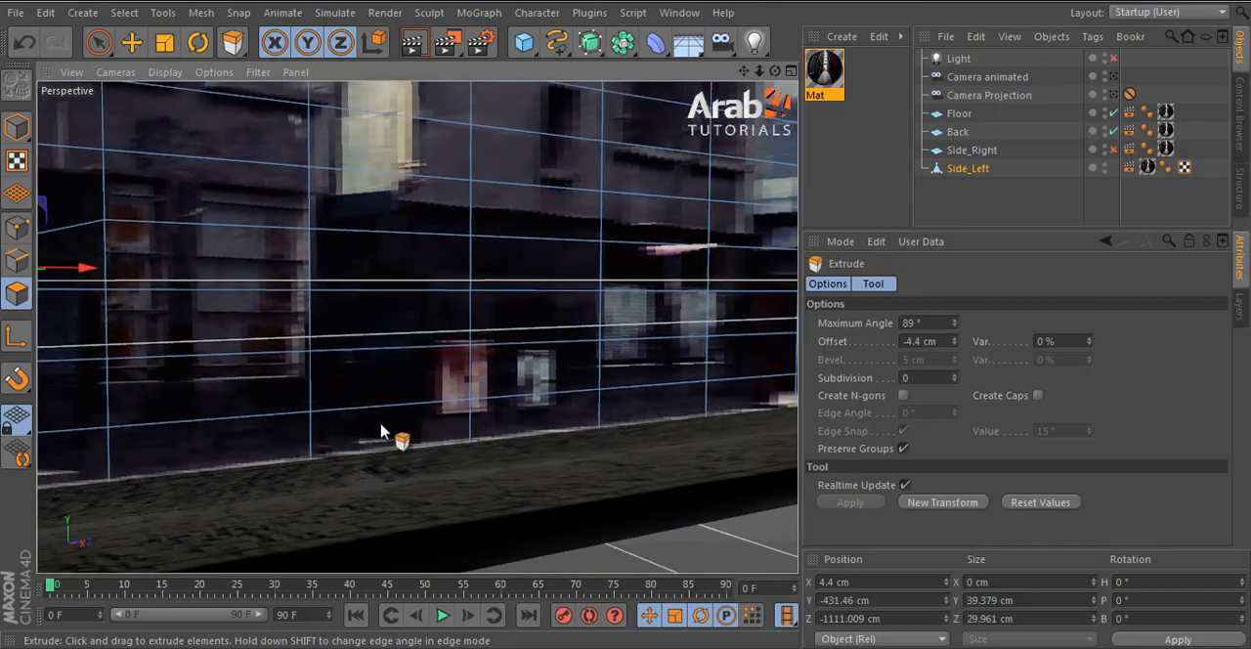
middle_click_drag(382, 433, 604, 428, "alt")
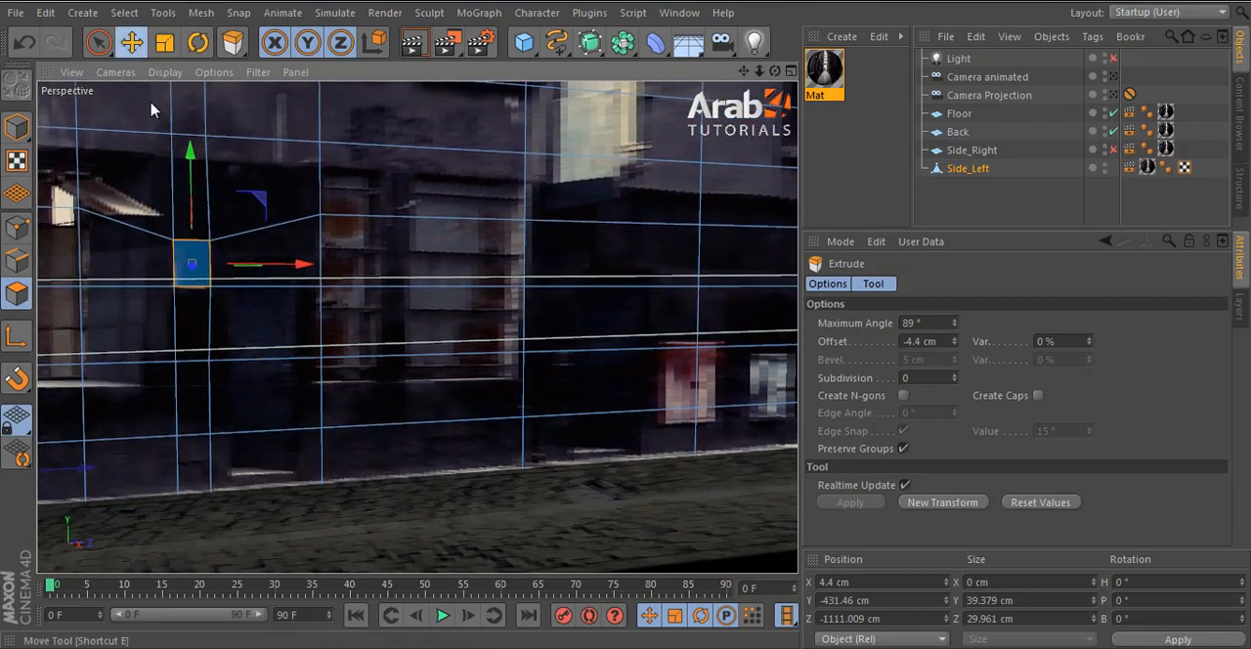
left_click(131, 42)
left_click(17, 262)
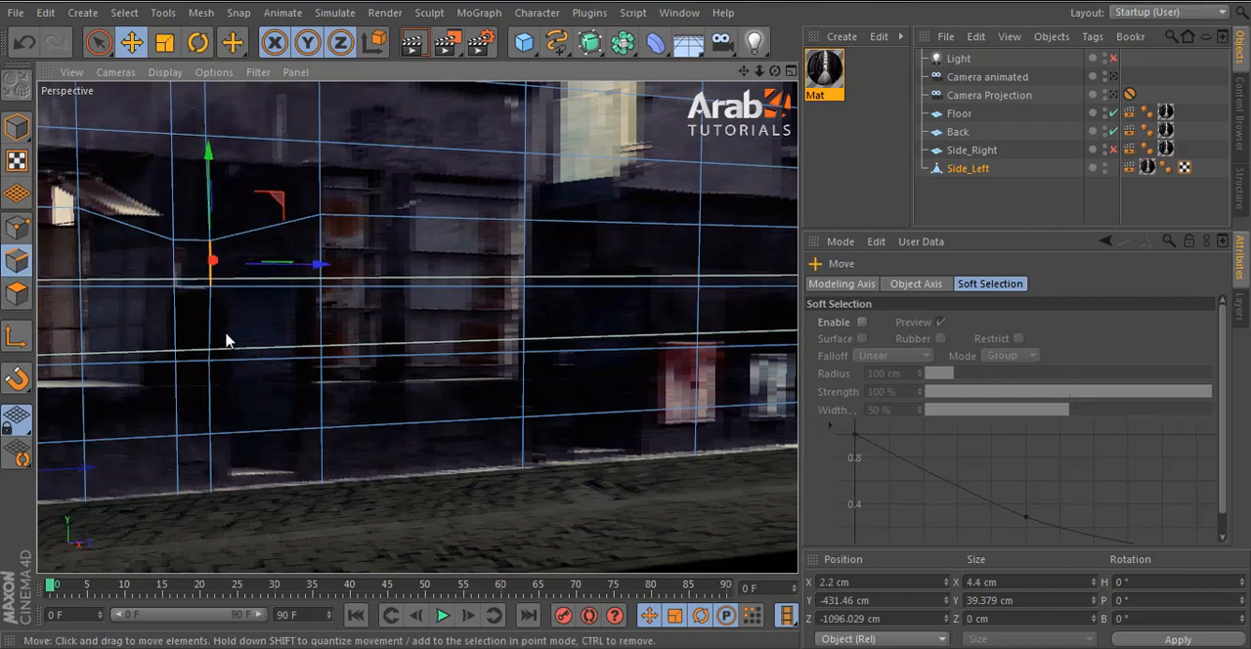
left_click(207, 371)
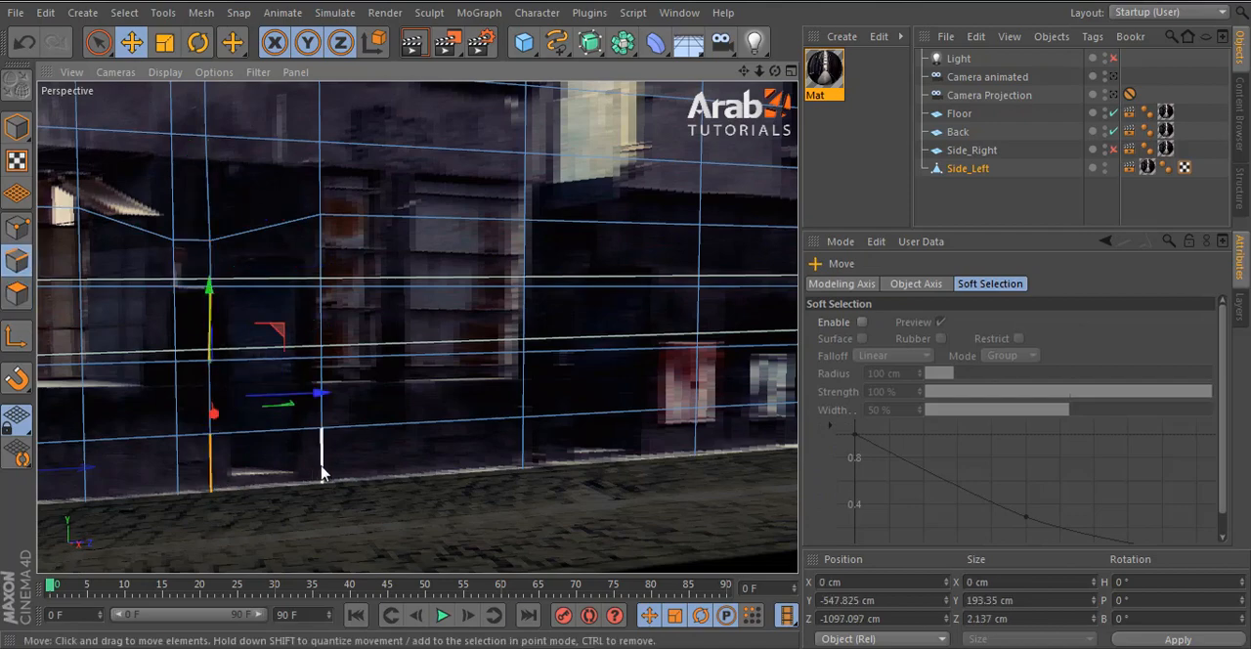
left_click(323, 439, "shift")
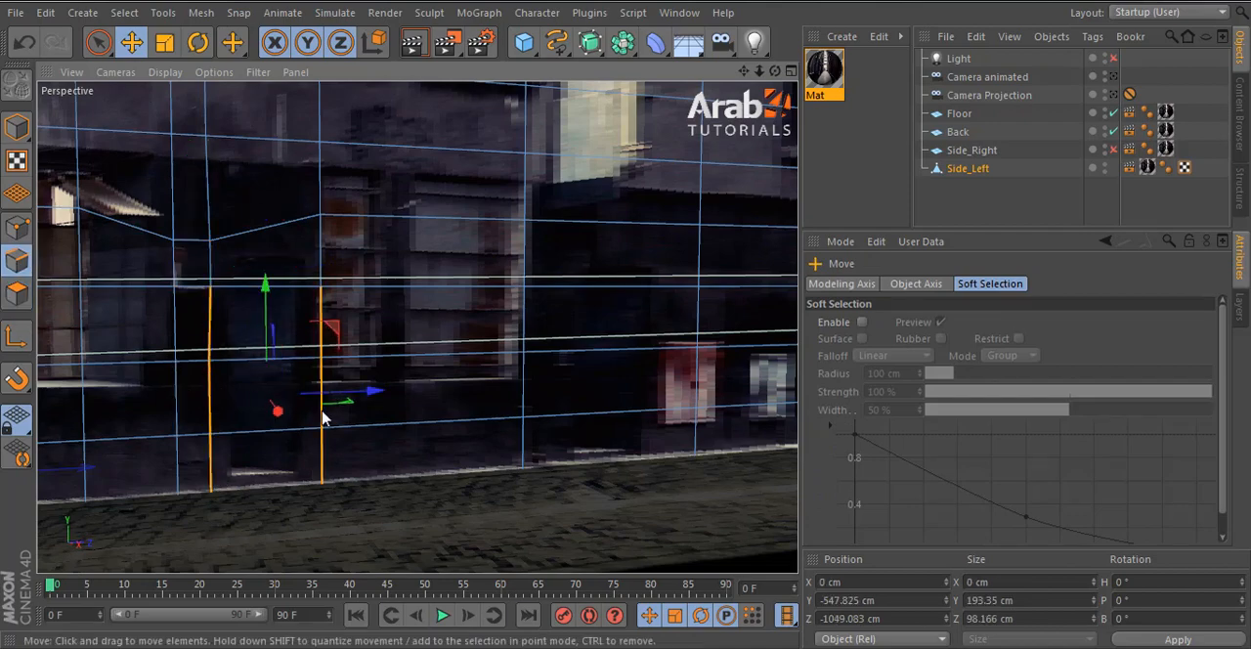
key("t")
left_click_drag(365, 389, 341, 397)
- Select the two polygons covering the door and cut a horizontal Knife loop along the door's bottom edge
left_click(16, 293)
left_click(279, 330)
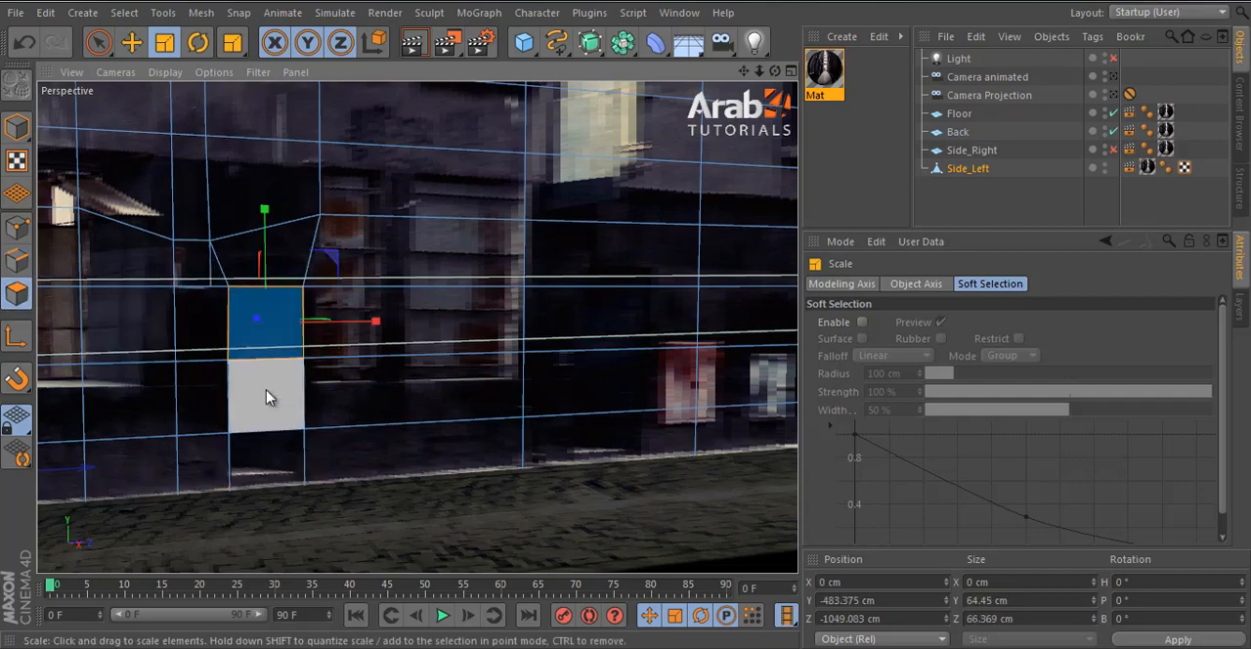
left_click(269, 397, "shift")
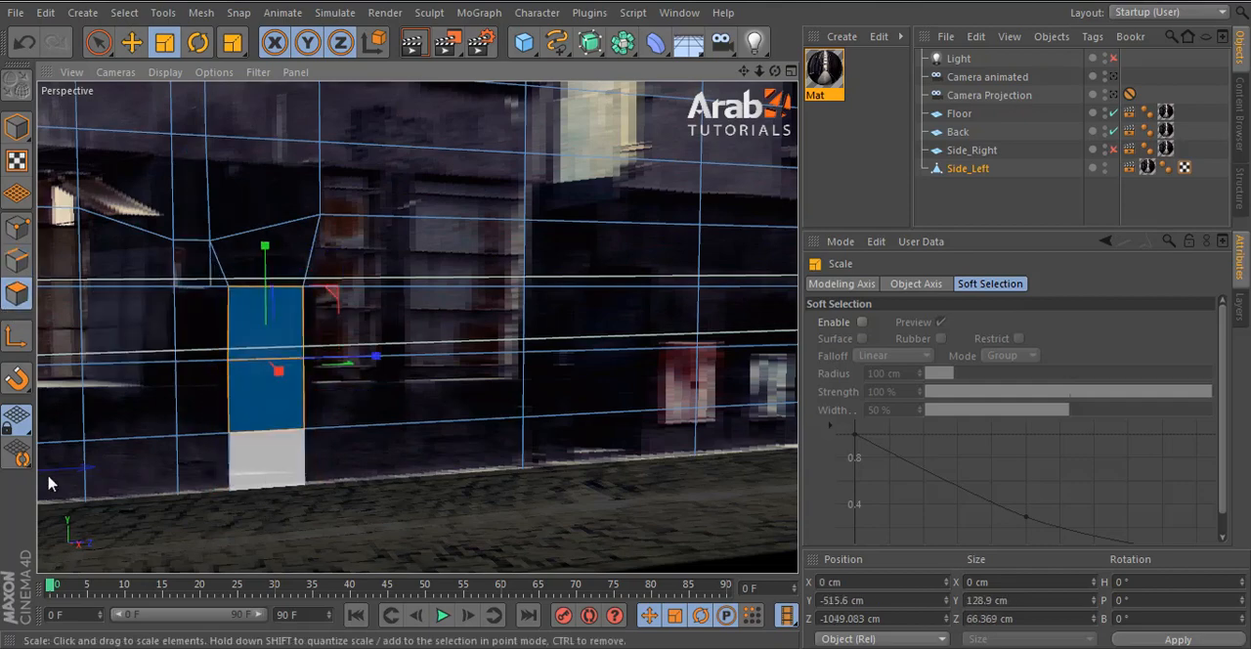
left_click(17, 230)
key("k")
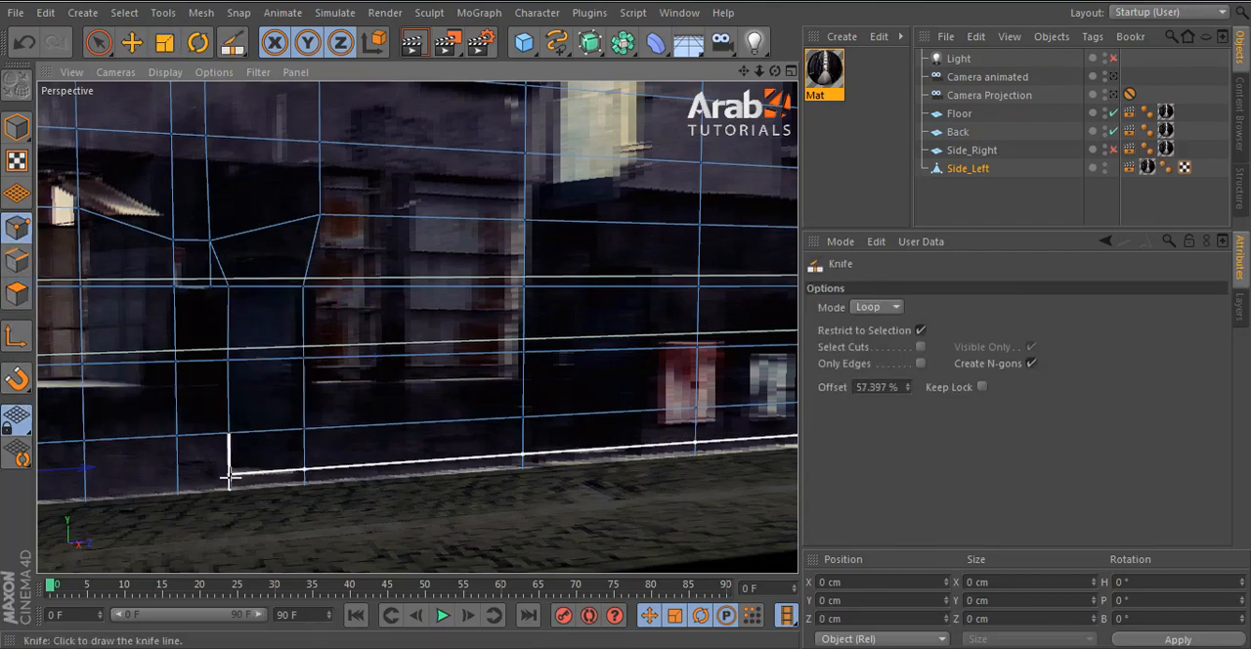
- Add the polygon at the door's base to the selection, extrude the door with an offset of 20.7 cm, and return to object editing
left_click(16, 293)
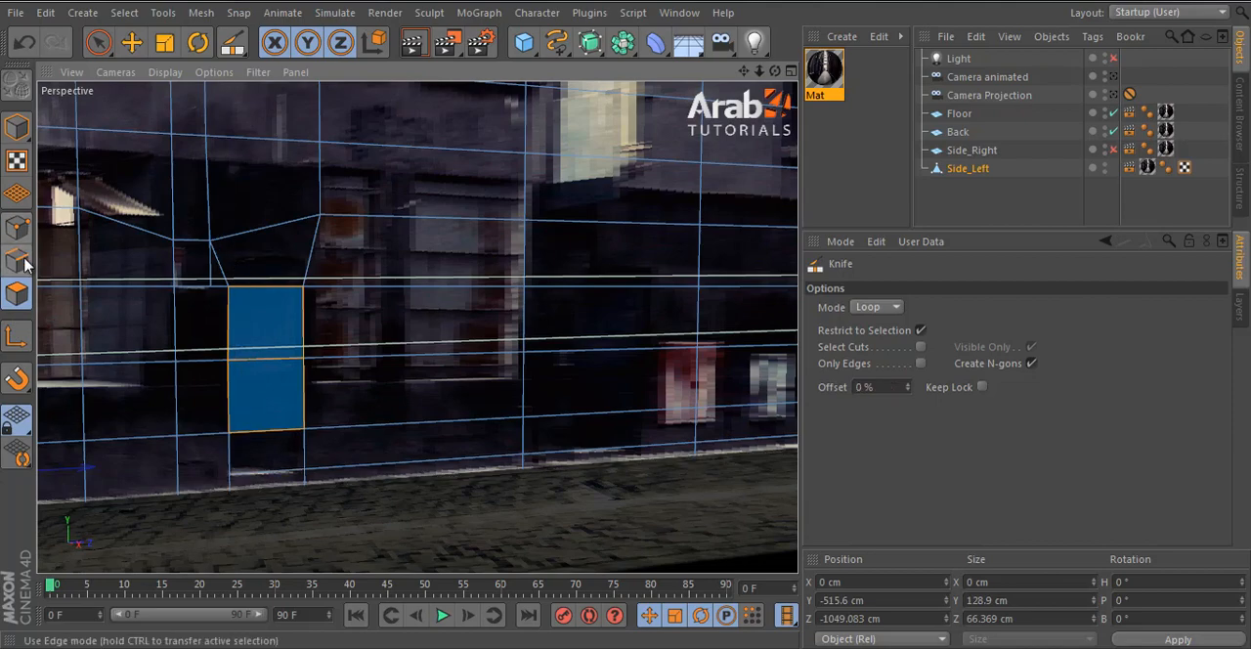
left_click(100, 43)
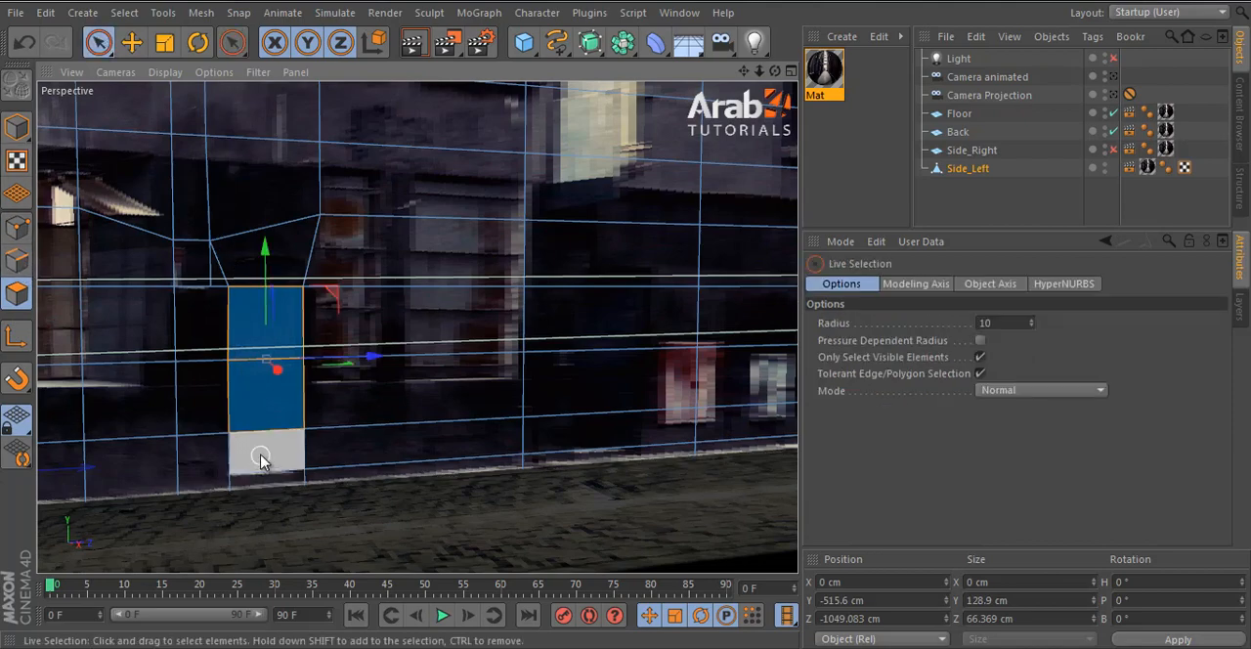
left_click(261, 460, "shift")
key("d")
scroll(196, 467, "up", 3)
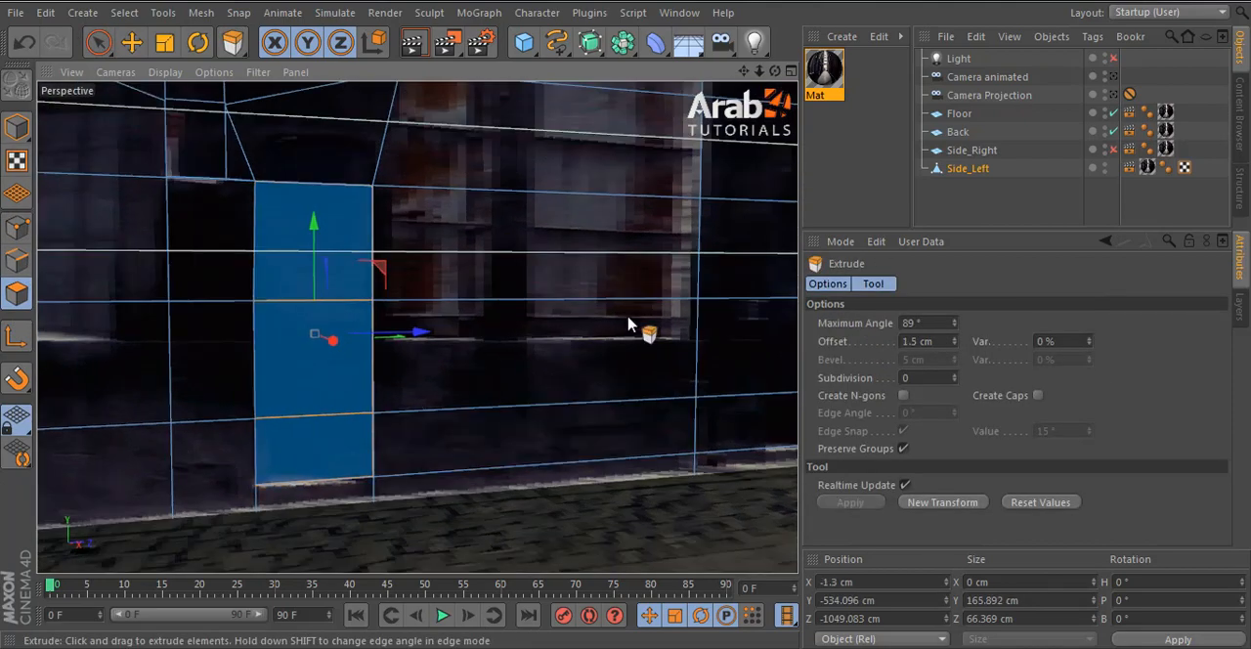
mouse_move(628, 324)
left_mouse_down()
mouse_move(648, 332)
mouse_move(631, 327)
left_mouse_up()
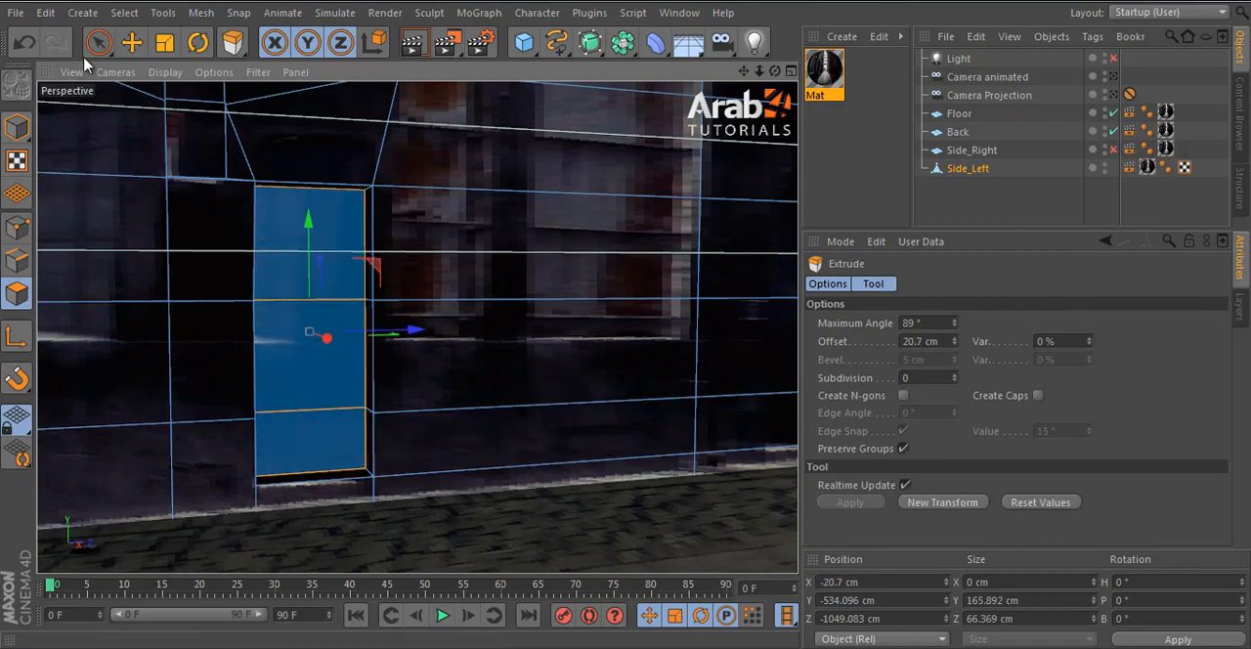
left_click(132, 43)
left_click(17, 127)
- Look through Camera Projection with Side_Right and Light enabled, and render a region around the extruded box and door
right_click_drag(541, 319, 310, 412, "alt")
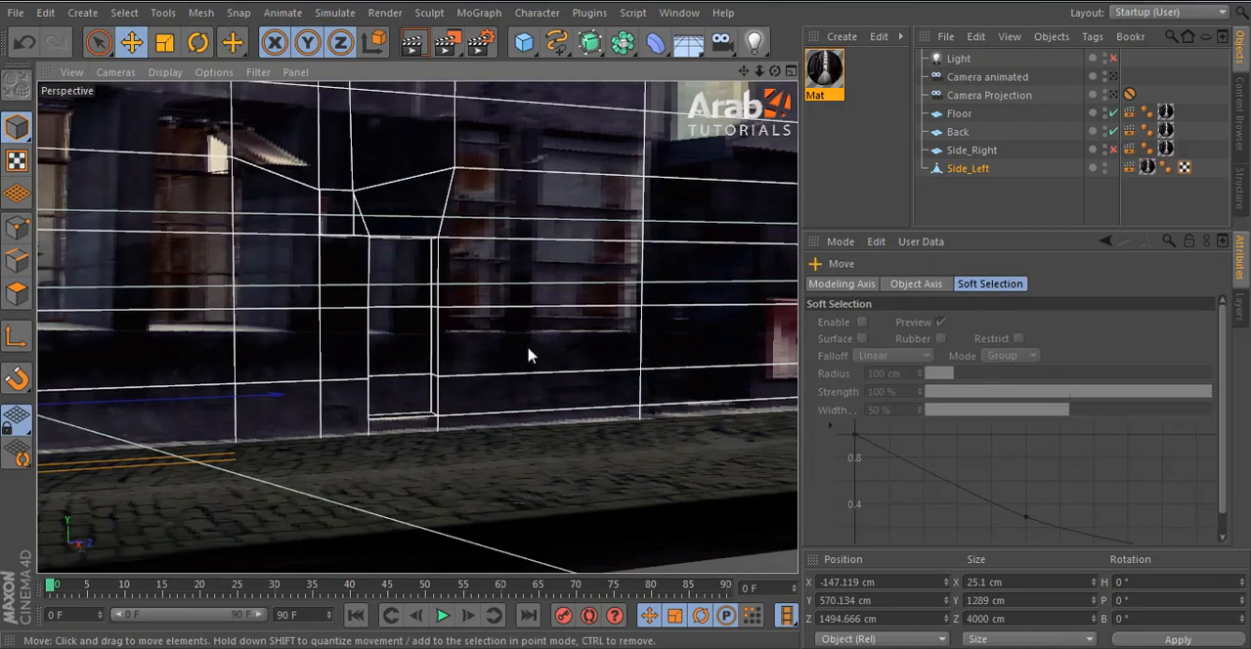
middle_click_drag(556, 244, 287, 253, "alt")
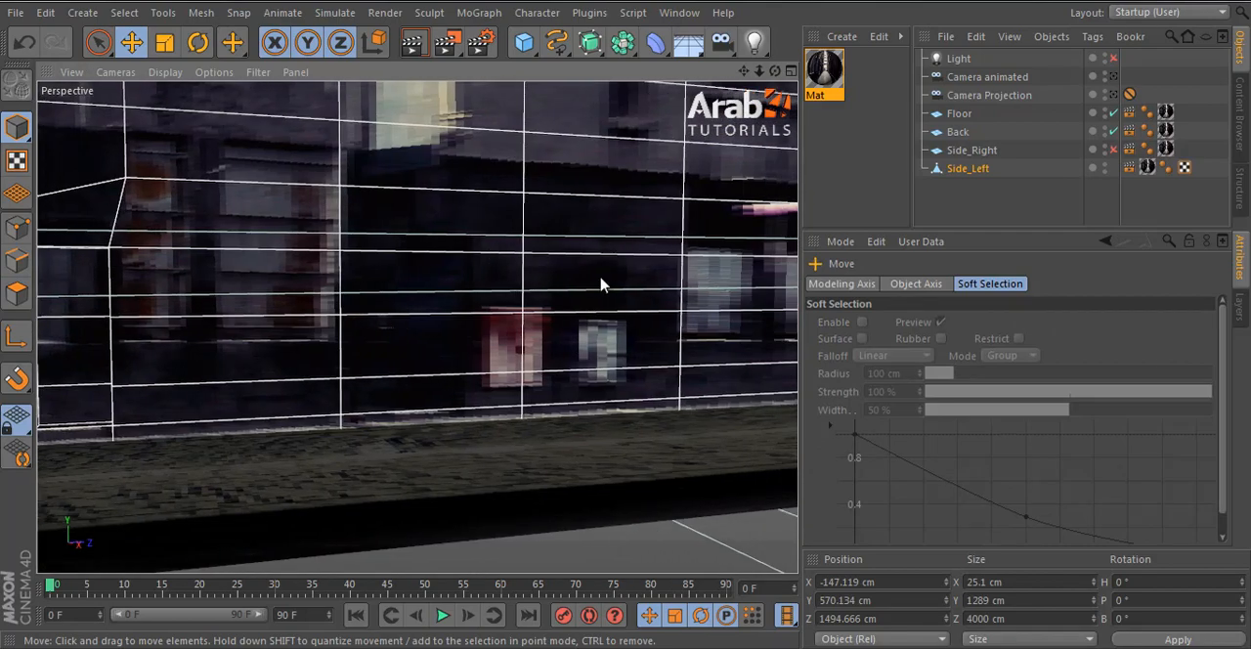
right_click_drag(509, 328, 391, 210, "alt")
left_click_drag(388, 209, 572, 237, "alt")
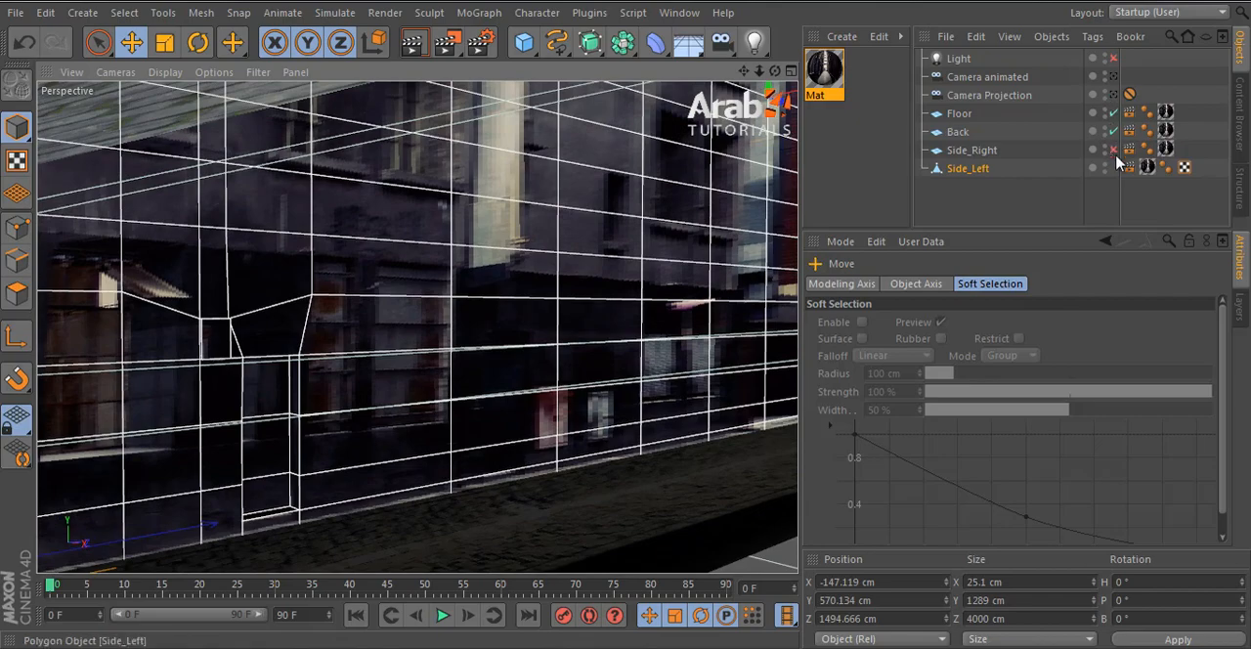
left_click(1112, 95)
left_click(1112, 149)
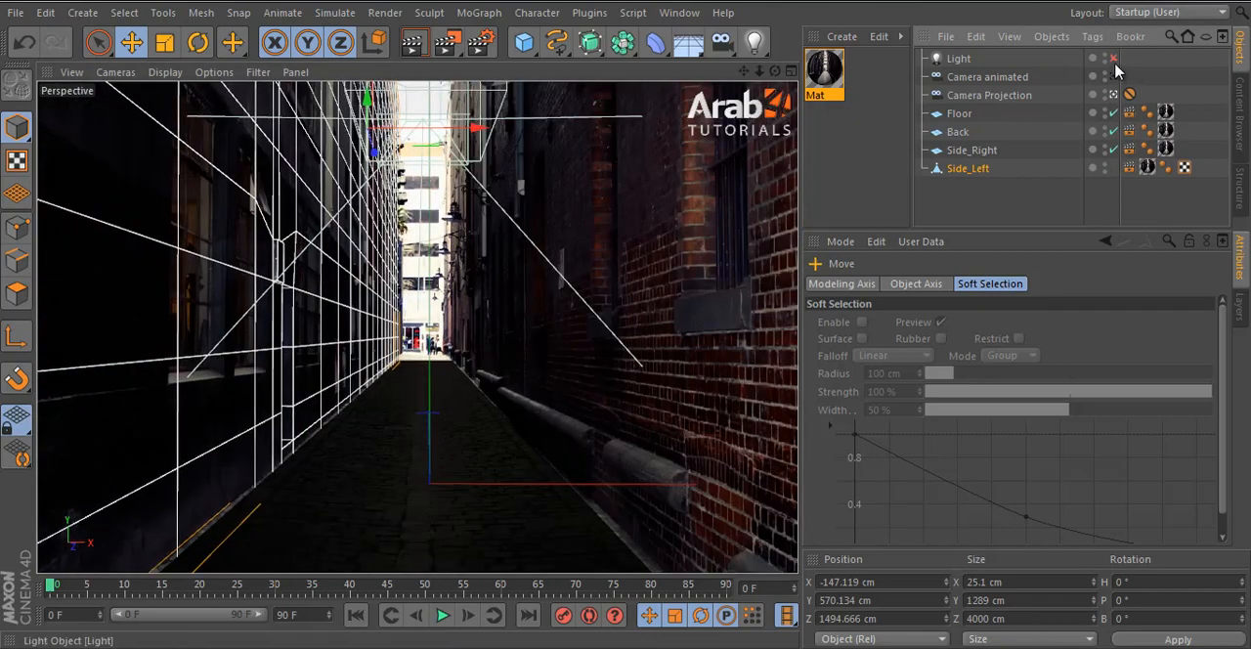
left_click(1112, 59)
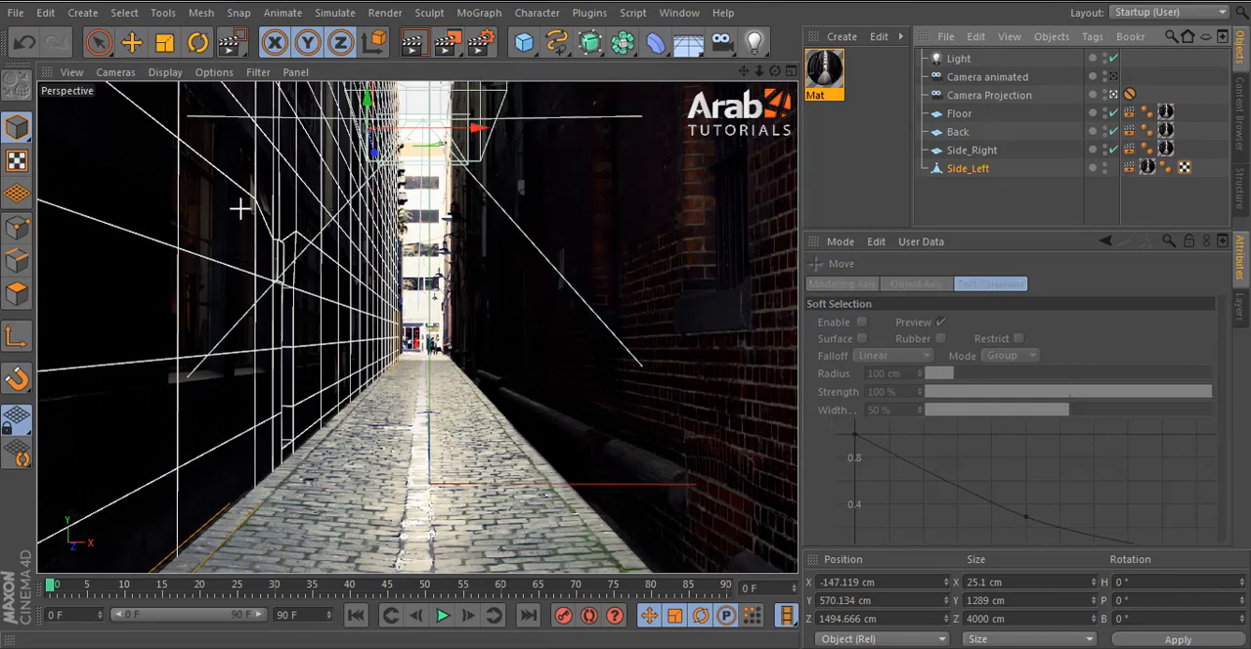
key("e")
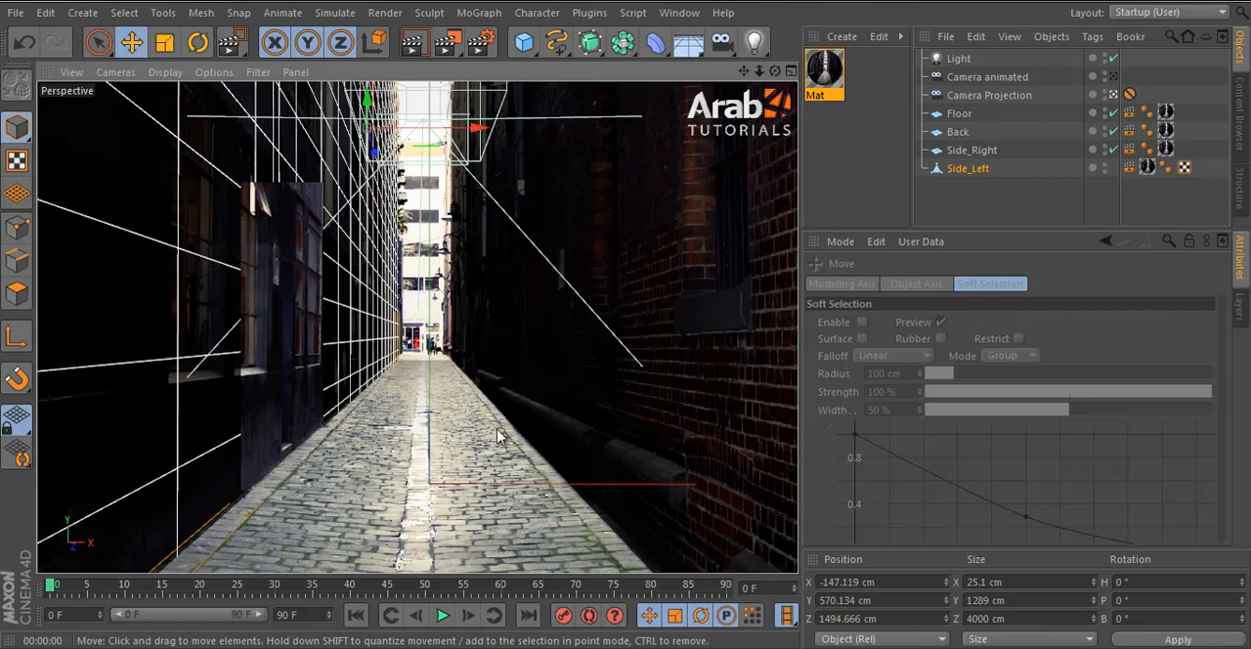
- Leave the Camera Projection view and disable Side_Right to view the Side_Left wall and the cameras from the side
left_click(1114, 93)
left_click_drag(547, 270, 445, 303, "alt")
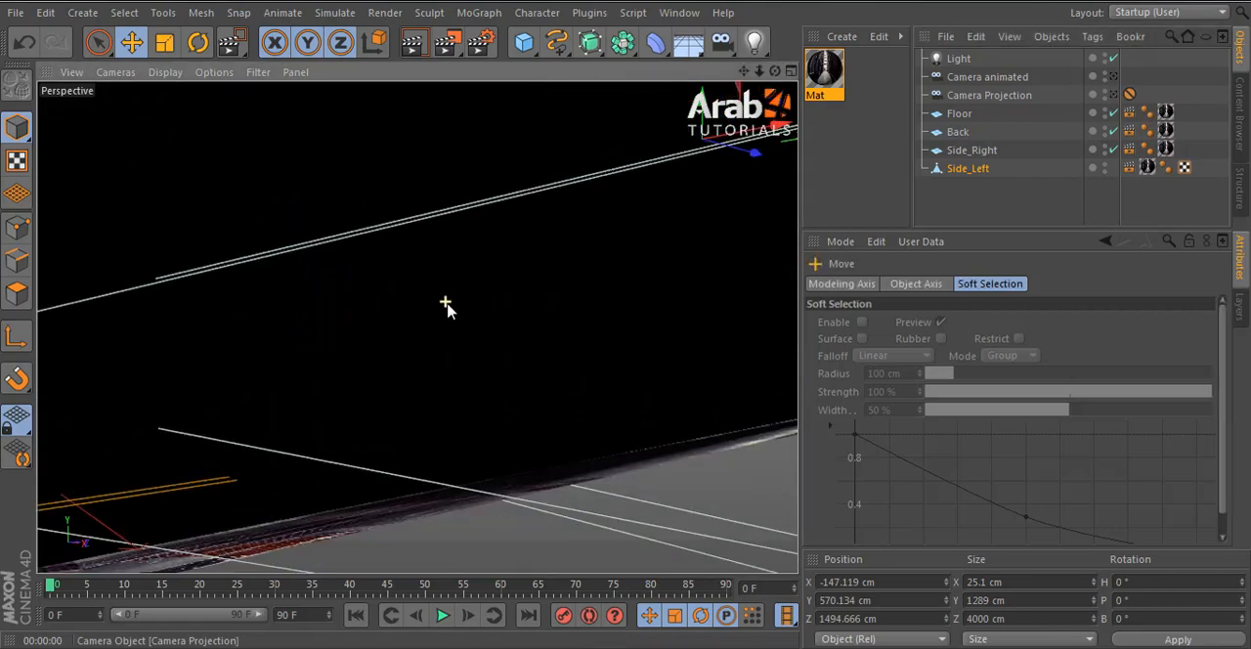
scroll(445, 303, "down", 3)
left_click(1113, 151)
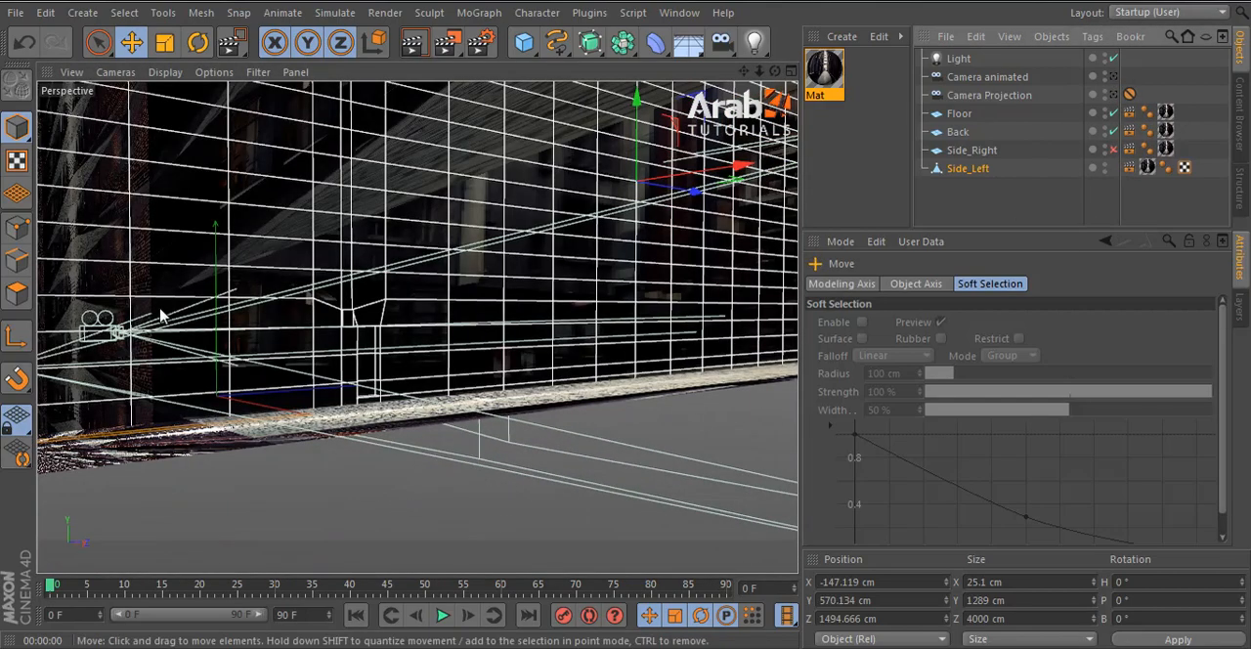
middle_click_drag(285, 358, 391, 375, "alt")
left_click_drag(391, 374, 583, 377, "alt")
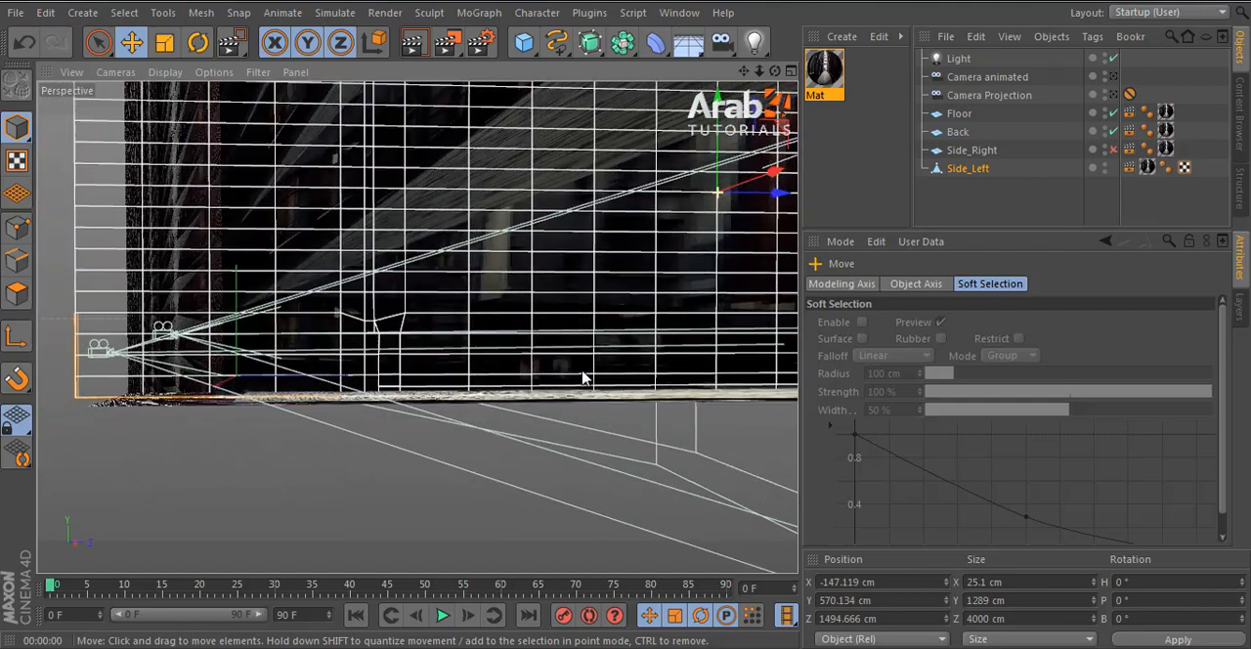
- Select Side_Left in polygon mode around the extruded door and disable the Light
scroll(322, 330, "up", 6)
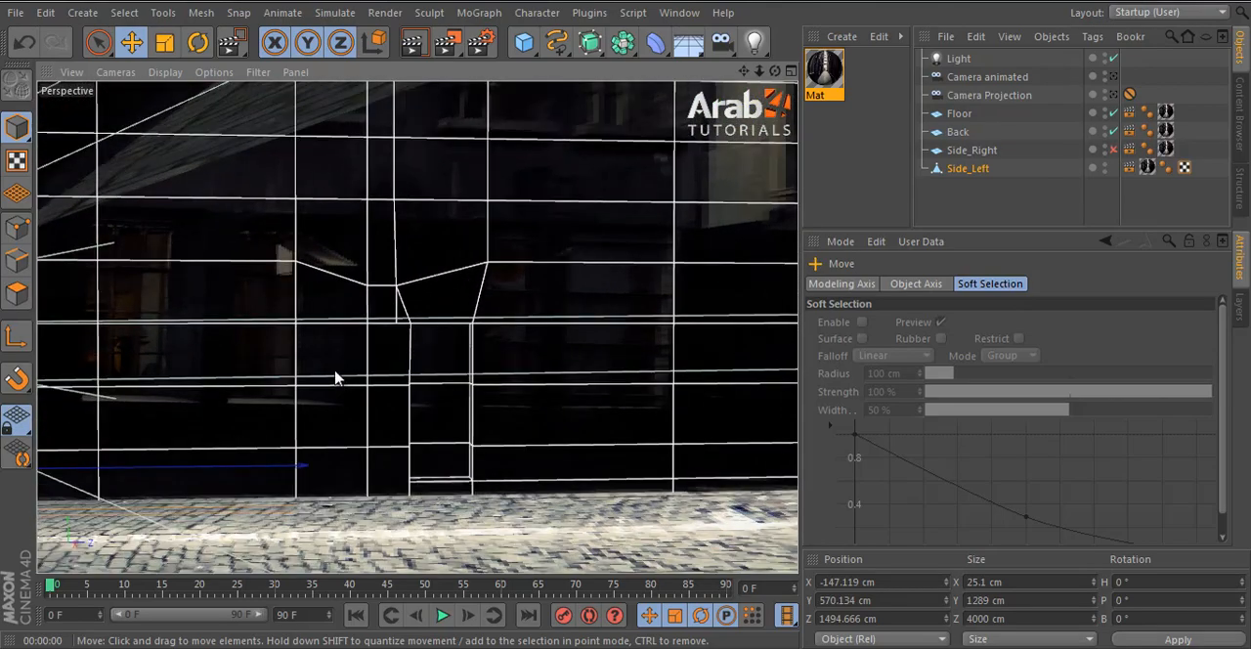
left_click(982, 151)
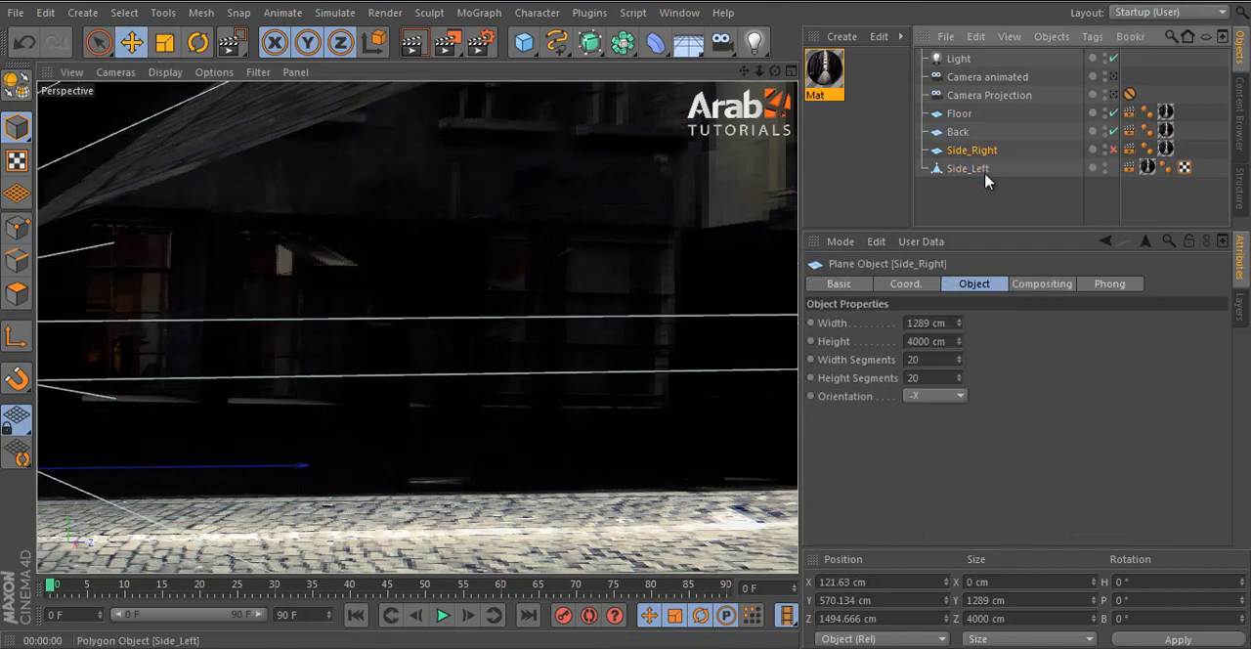
left_click(969, 169)
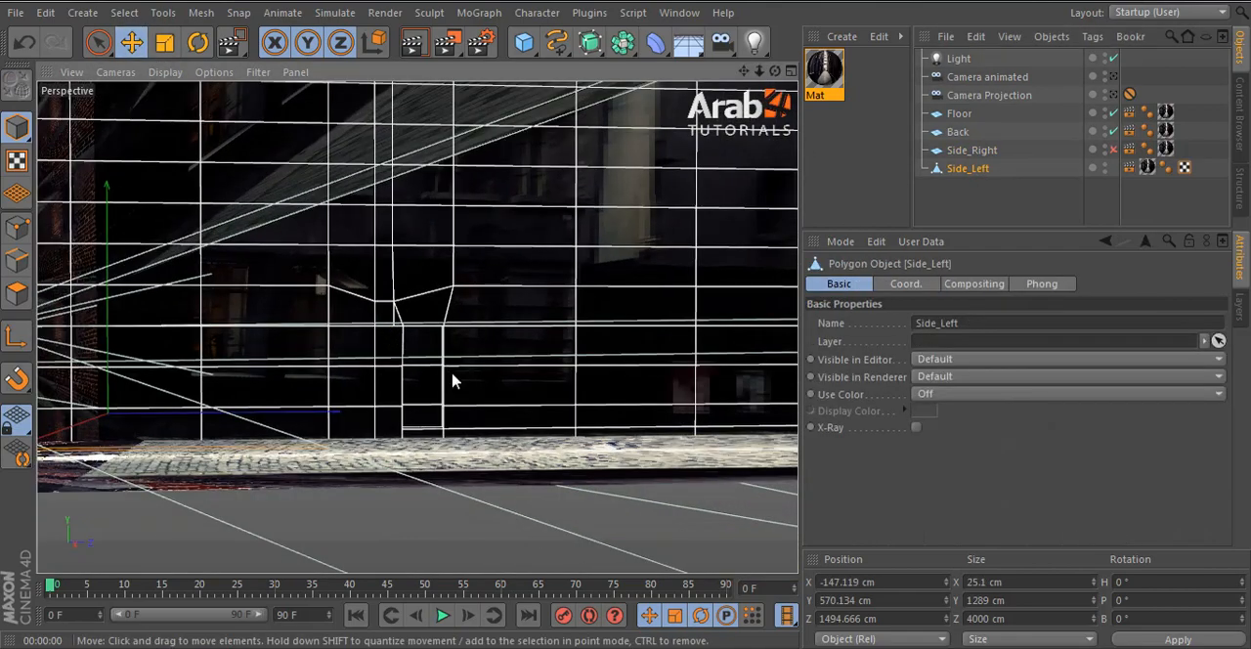
scroll(449, 376, "up", 8)
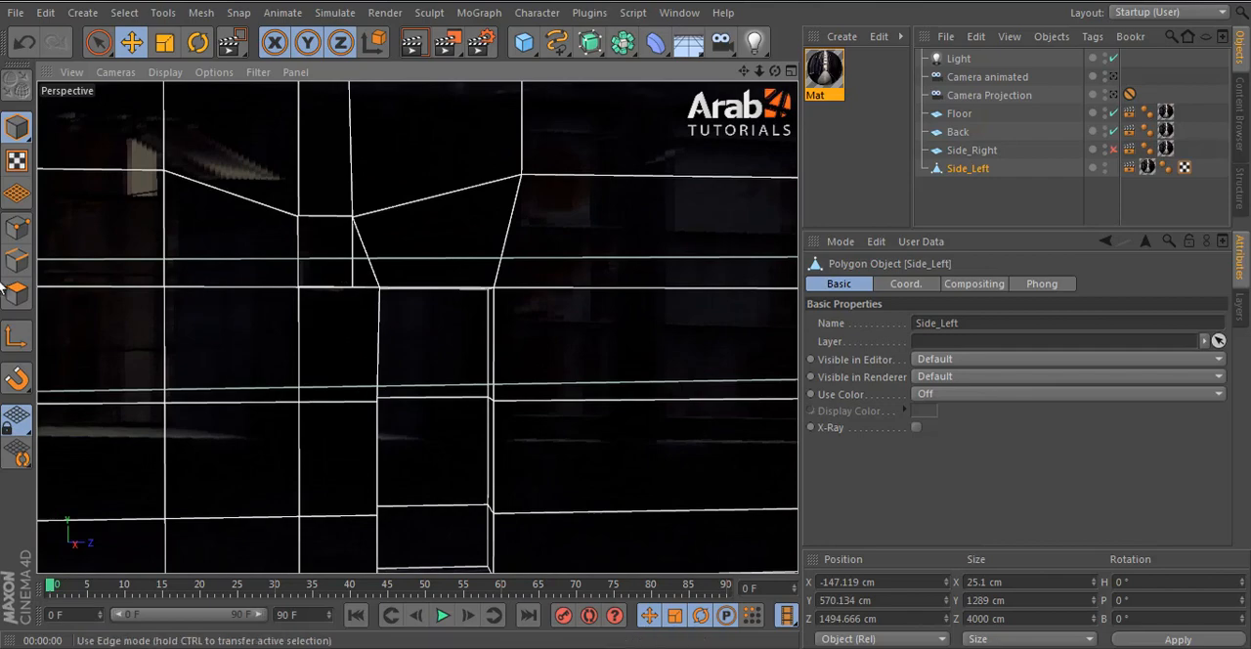
left_click(17, 291)
scroll(482, 293, "down", 2)
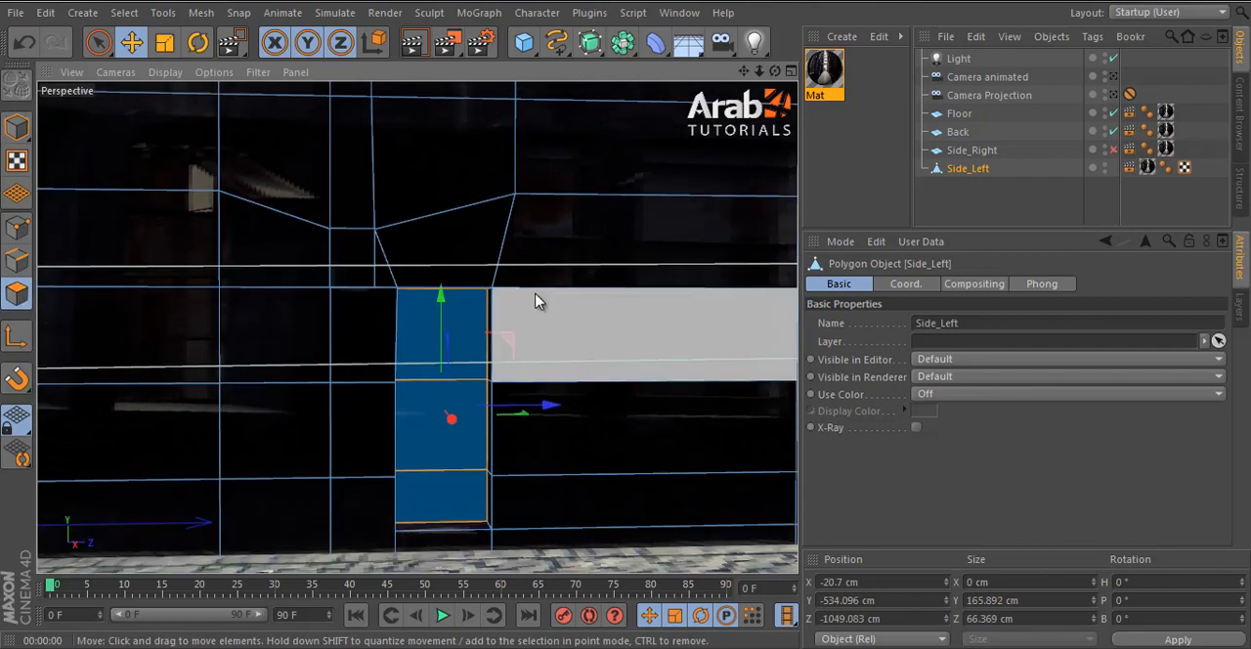
left_click_drag(539, 299, 469, 304, "alt")
left_click(1114, 59)
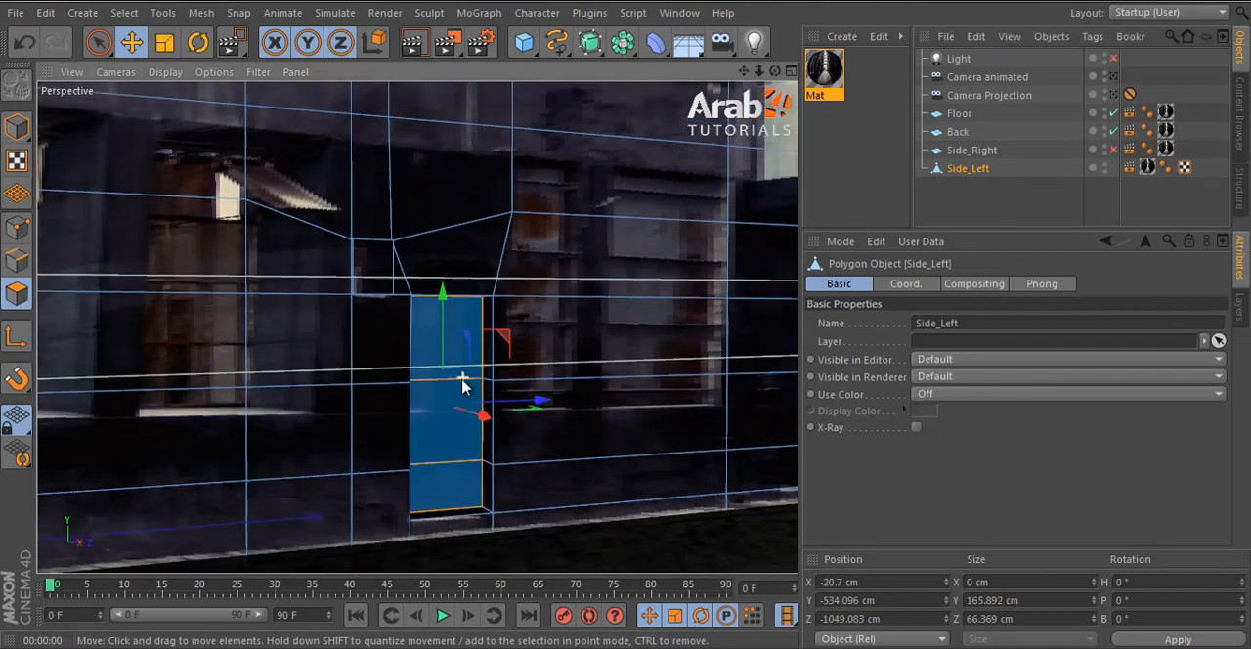
- Select the front polygon of the small extruded box beside the door and move it back to X 1.807 cm
left_click_drag(463, 383, 608, 389, "alt")
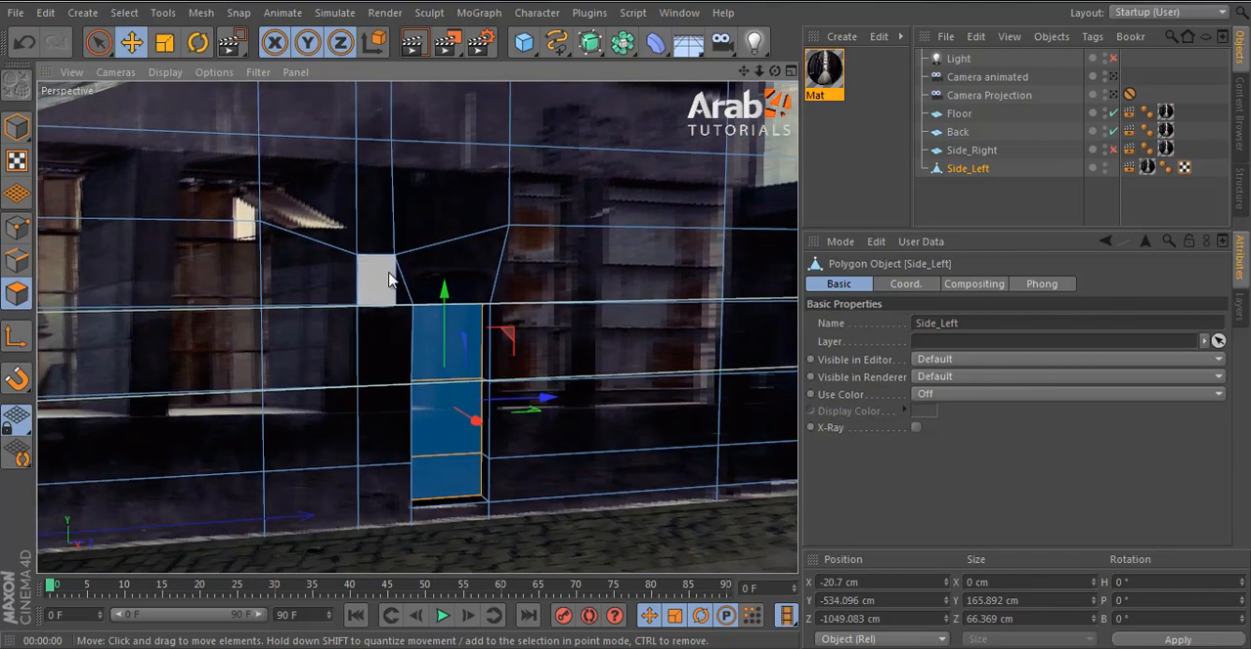
left_click(389, 283)
scroll(386, 309, "up", 4)
left_click_drag(430, 262, 571, 254, "alt")
left_click_drag(352, 253, 332, 276, "alt")
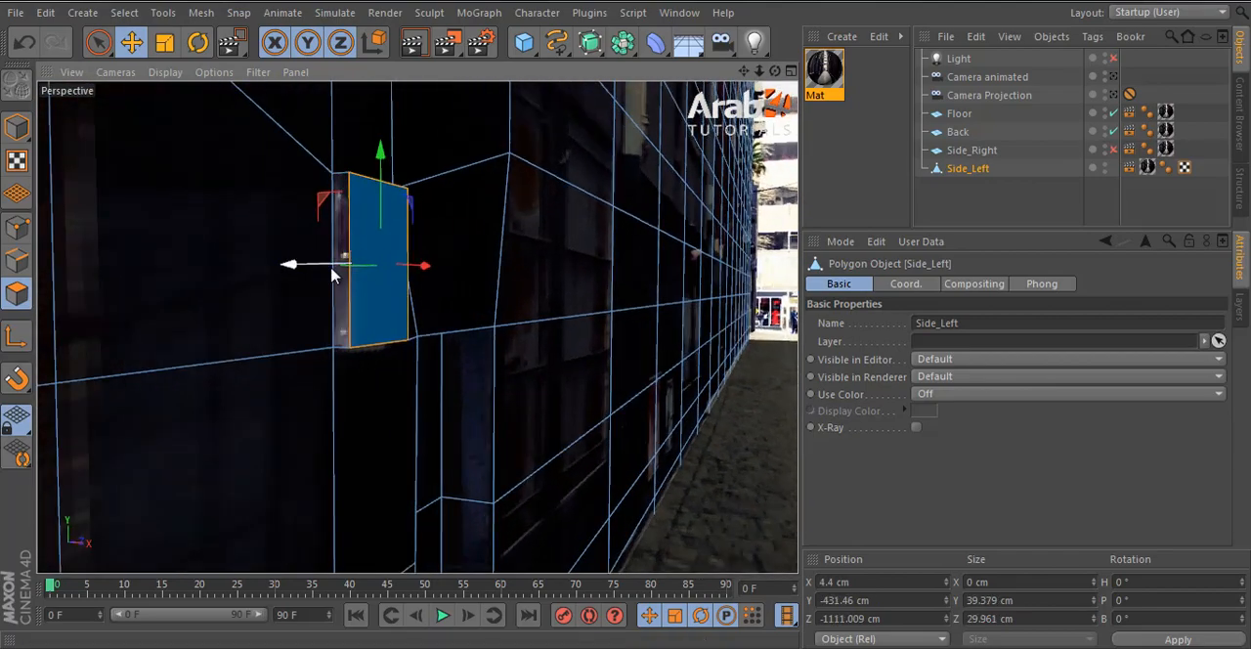
left_click_drag(777, 318, 531, 329, "alt")
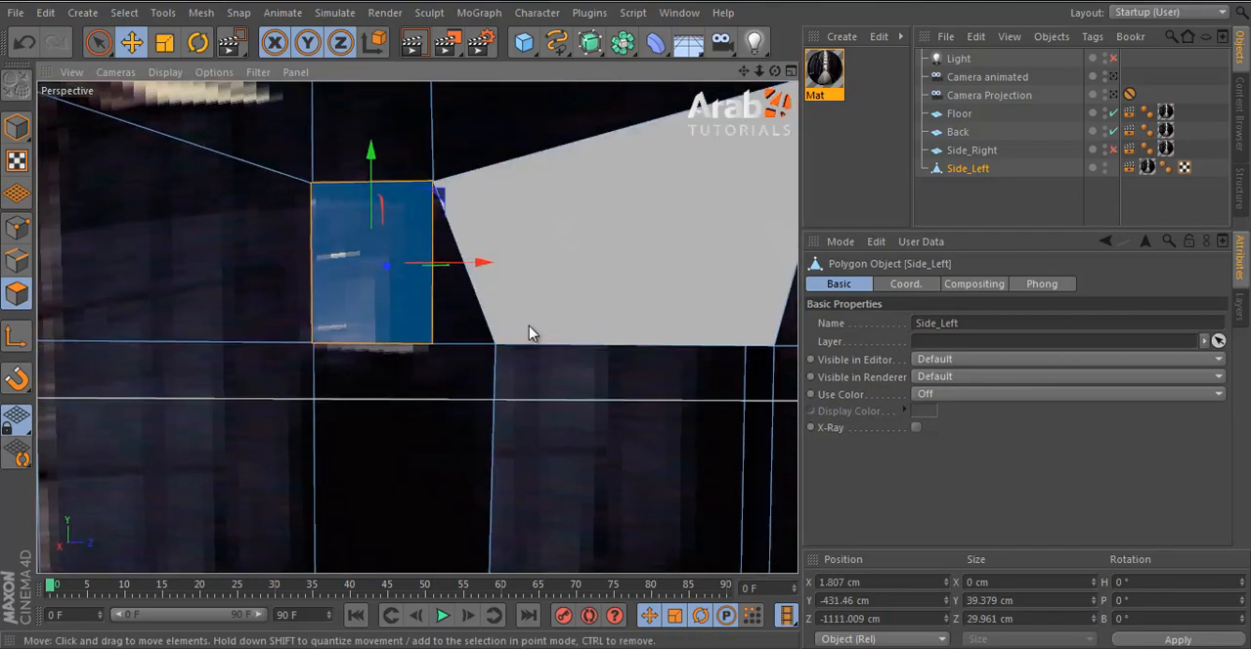
- Enable and select the Side_Right wall, hide Side_Left in the viewport, and view Side_Right's inner face
scroll(537, 363, "down", 5)
scroll(704, 381, "down", 2)
left_click_drag(706, 382, 781, 373, "alt")
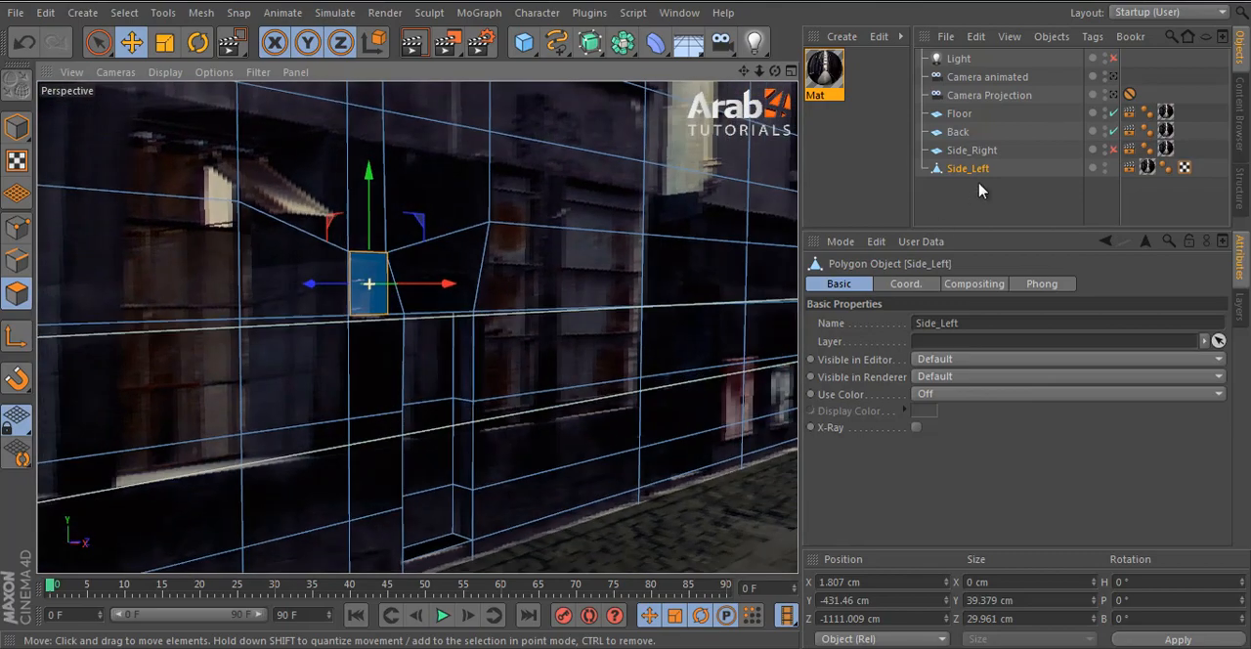
left_click(982, 152)
left_click(1112, 149)
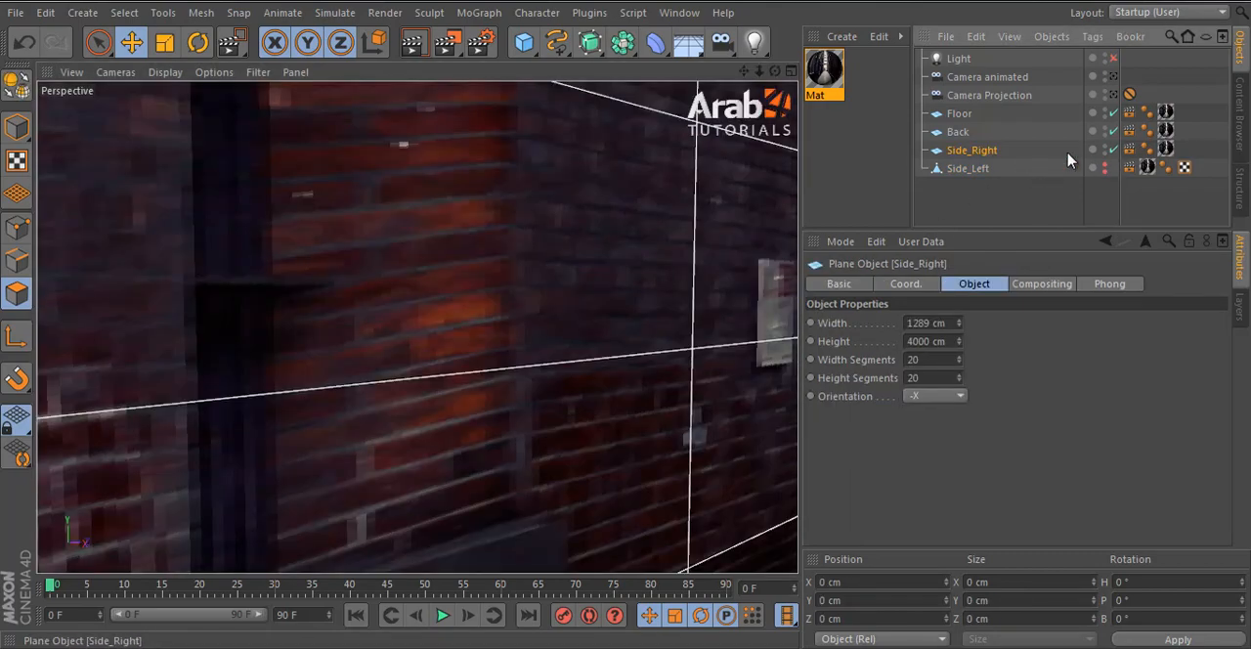
key("d")
left_click_drag(511, 333, 371, 373, "alt")
scroll(190, 391, "down", 3)
scroll(448, 388, "down", 3)
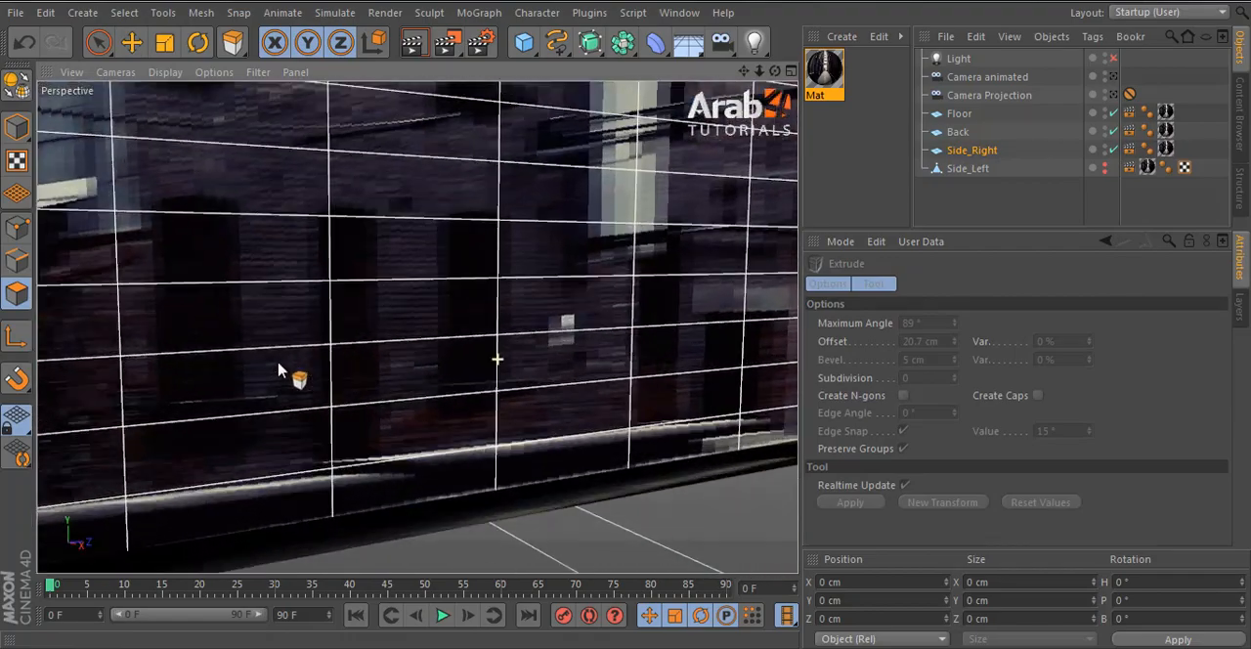
left_click_drag(279, 369, 378, 382, "alt")
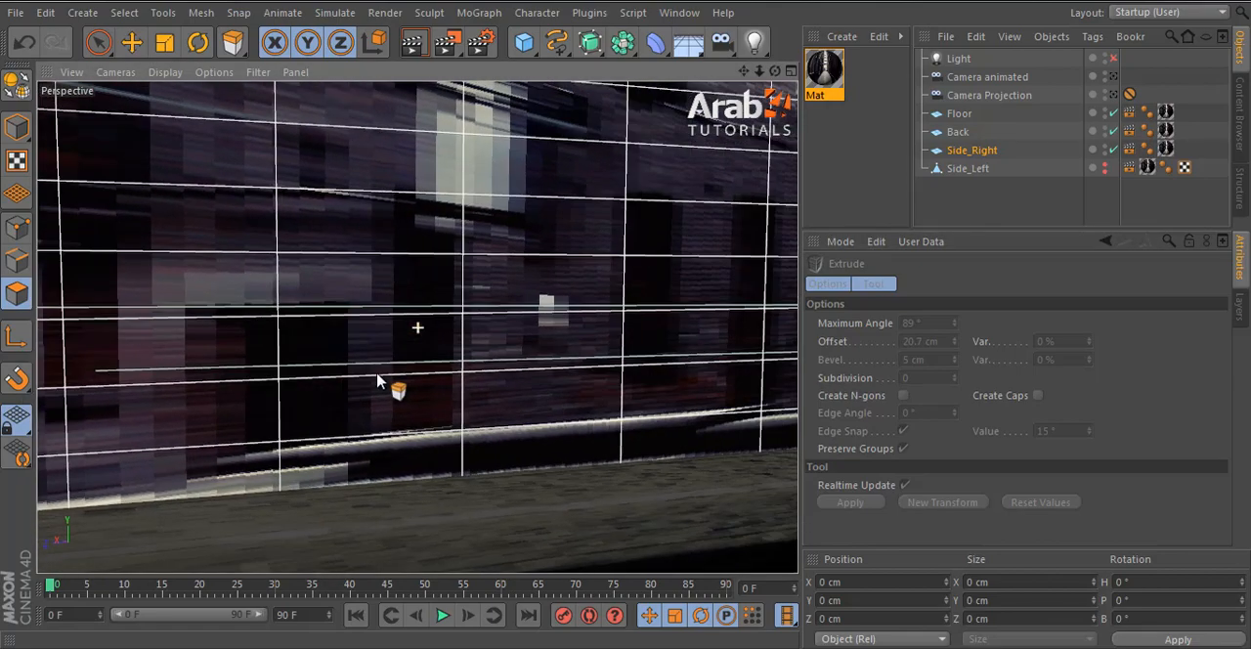
- Make Side_Right editable and cut two vertical Knife loops along both sides of the small white box on the brick wall
left_click(17, 86)
left_click_drag(740, 324, 345, 328, "alt")
left_click_drag(552, 368, 170, 367, "alt")
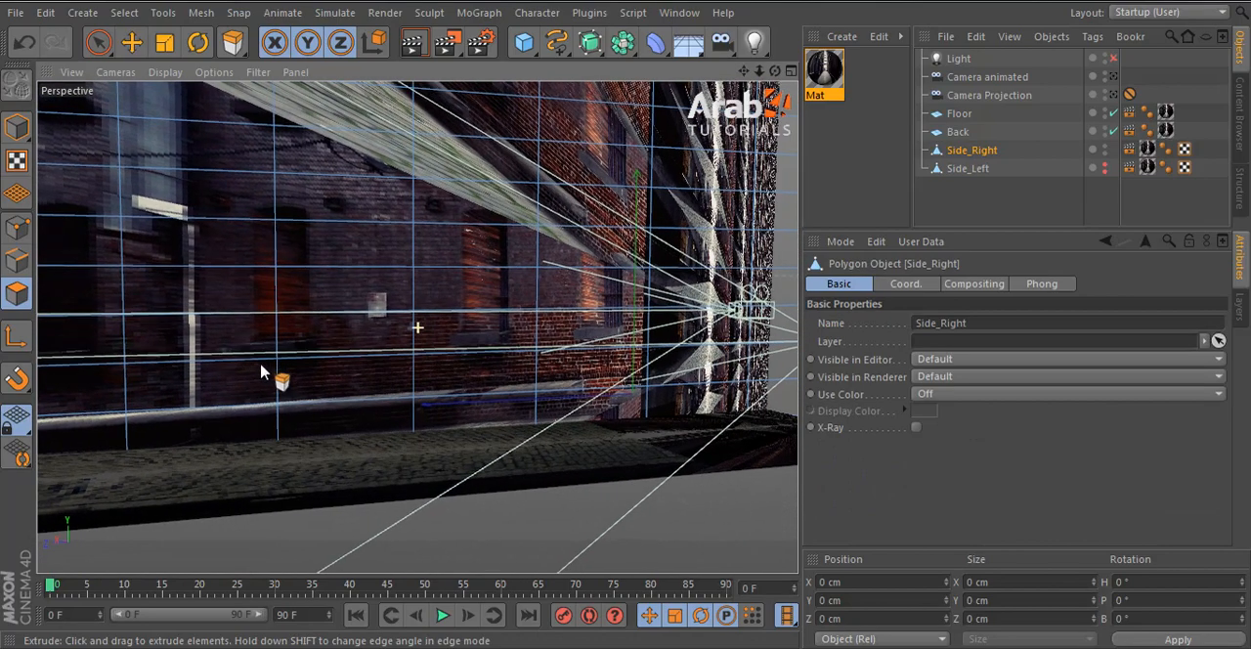
left_click_drag(261, 371, 502, 322, "alt")
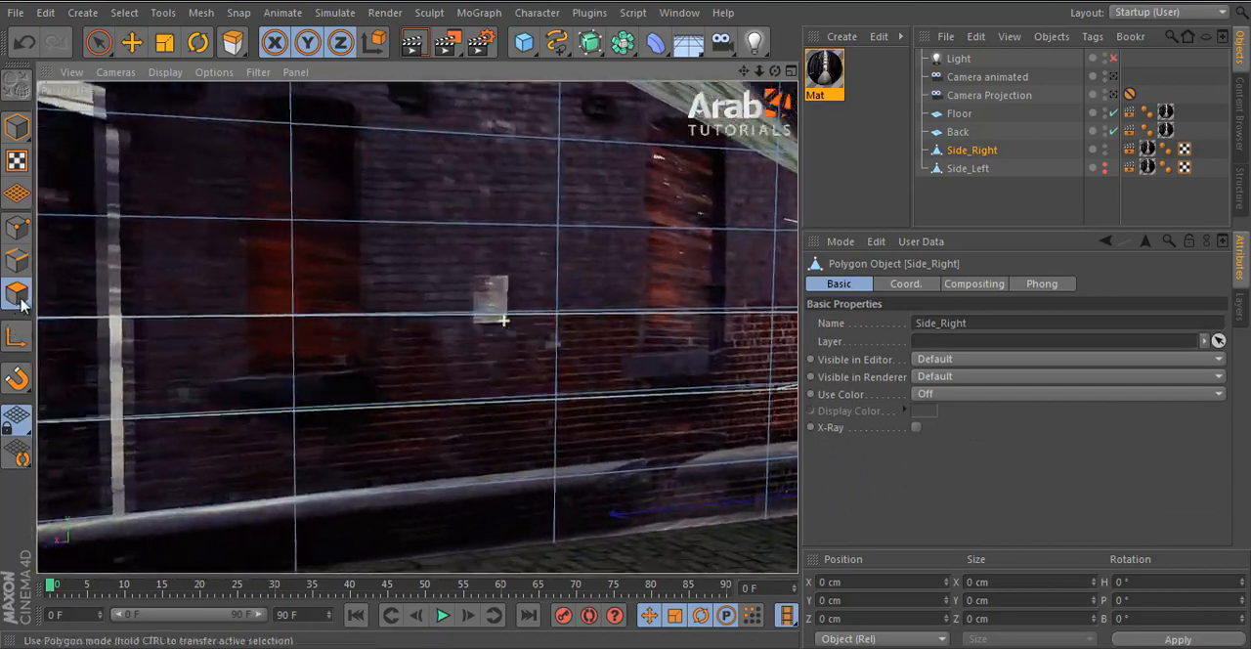
left_click(18, 228)
key("k")
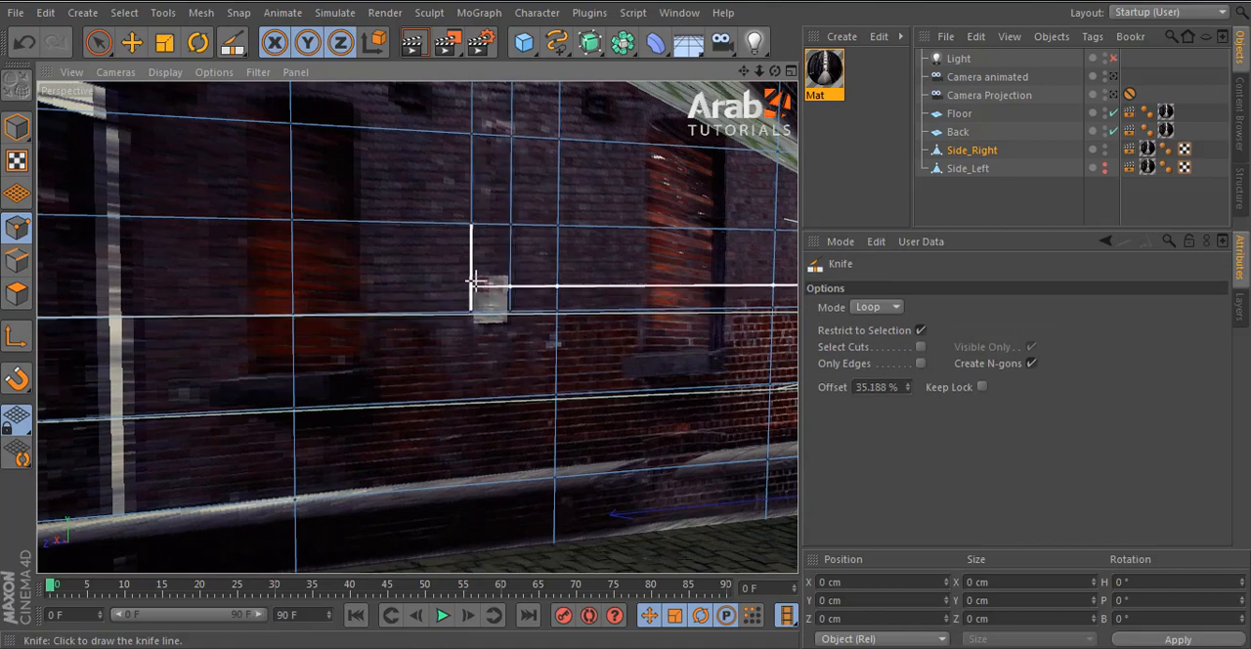
- Move the horizontal edges between the two cuts to the upper and lower borders of the white box
left_click(16, 259)
left_click(131, 42)
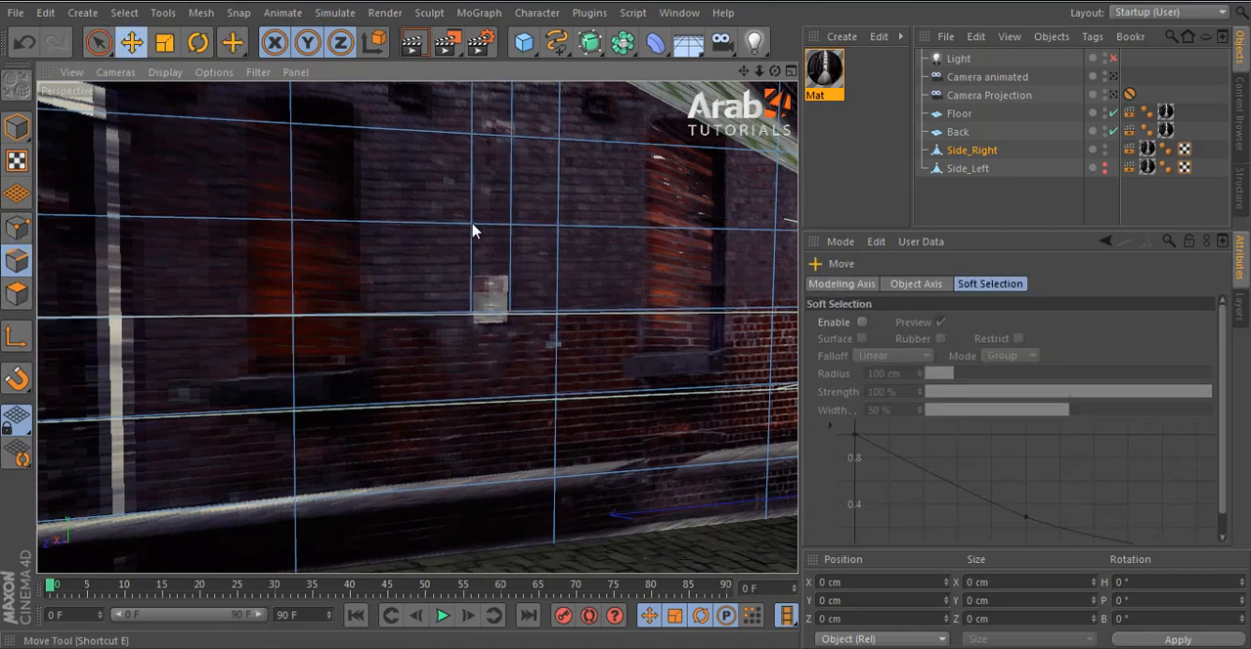
left_click_drag(492, 302, 493, 403)
- Select the polygon covering the white box and extrude it with an offset of 3.1 cm
left_click(19, 297)
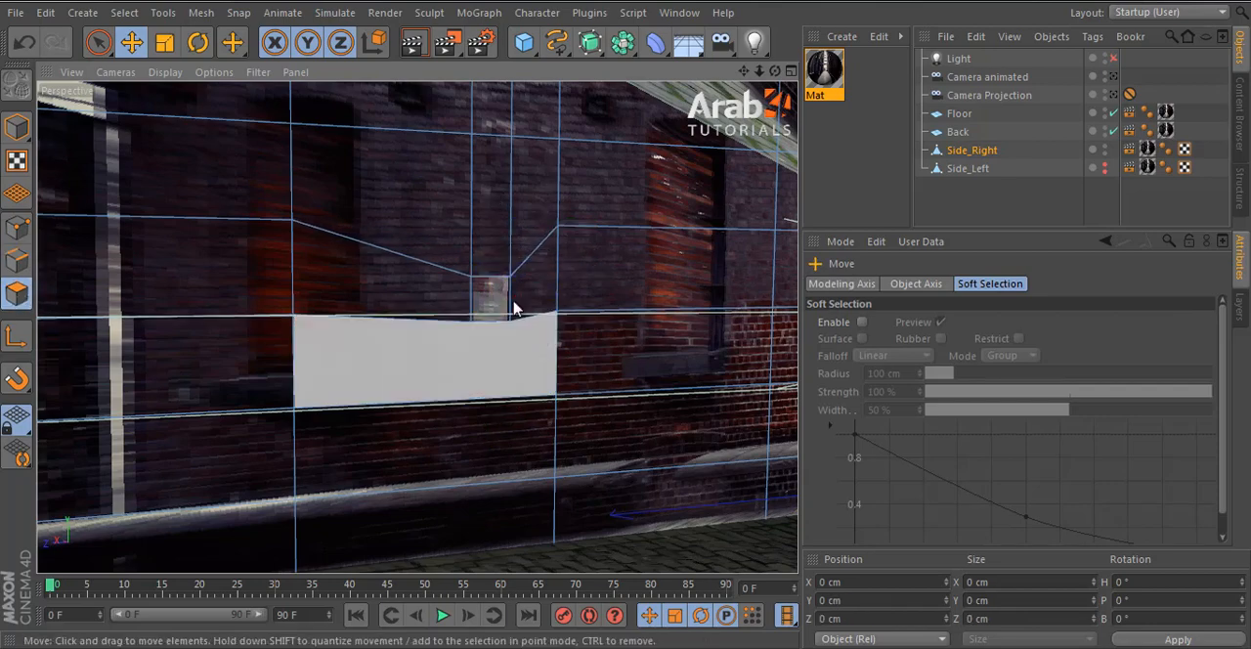
left_click(491, 296)
key("d")
scroll(533, 361, "up", 4)
left_click_drag(554, 360, 625, 325, "alt")
left_click_drag(625, 325, 629, 325)
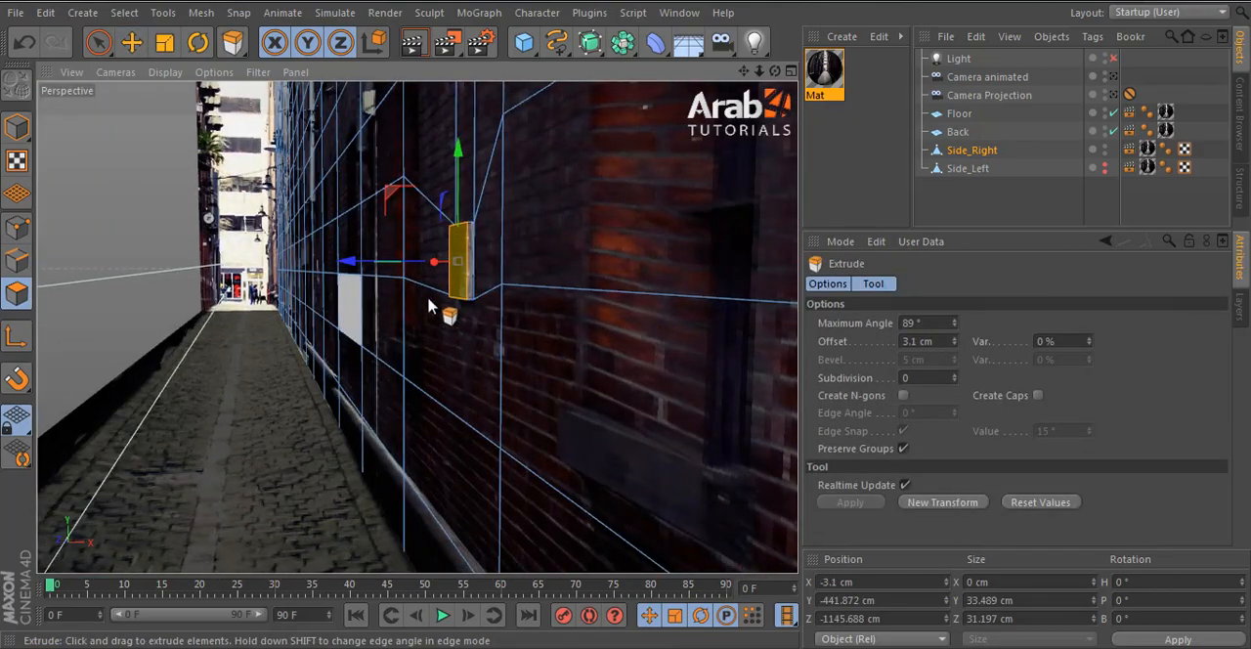
- Cut a vertical Knife loop along one side of the dark doorway beside the white pipe on Side_Right
left_click_drag(421, 325, 625, 369, "alt")
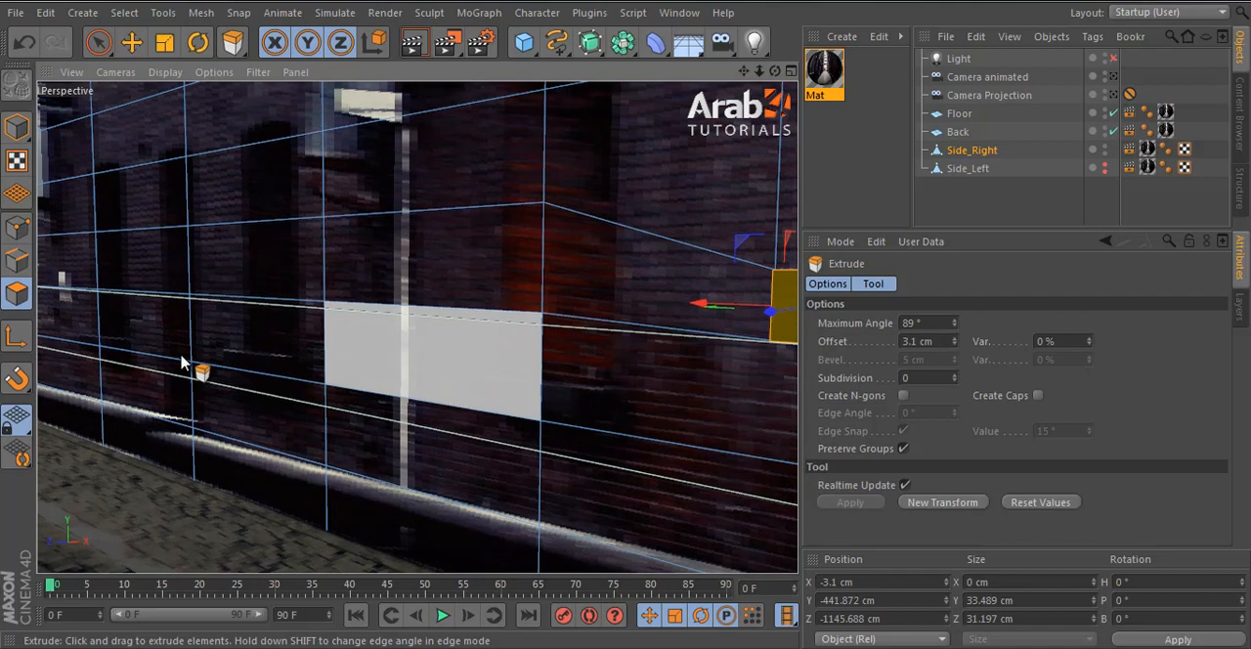
left_click(131, 41)
left_click_drag(264, 232, 270, 346, "alt")
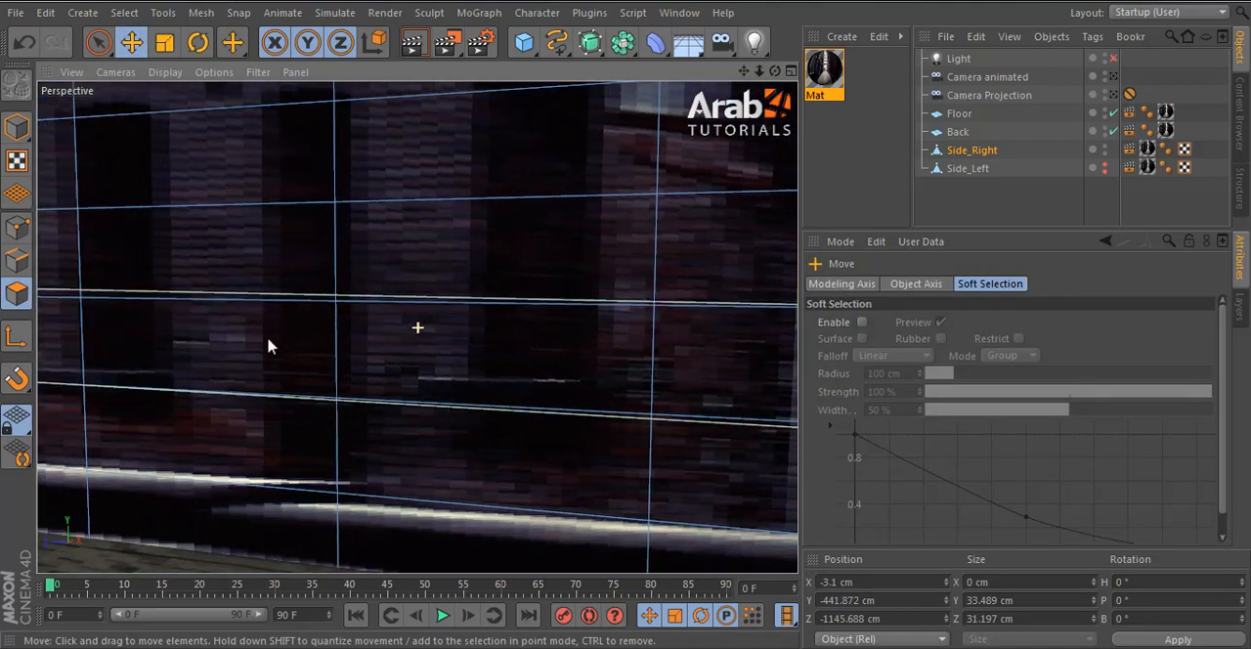
right_click_drag(271, 346, 196, 363, "alt")
middle_click_drag(196, 364, 239, 401, "alt")
right_click_drag(576, 428, 625, 434, "alt")
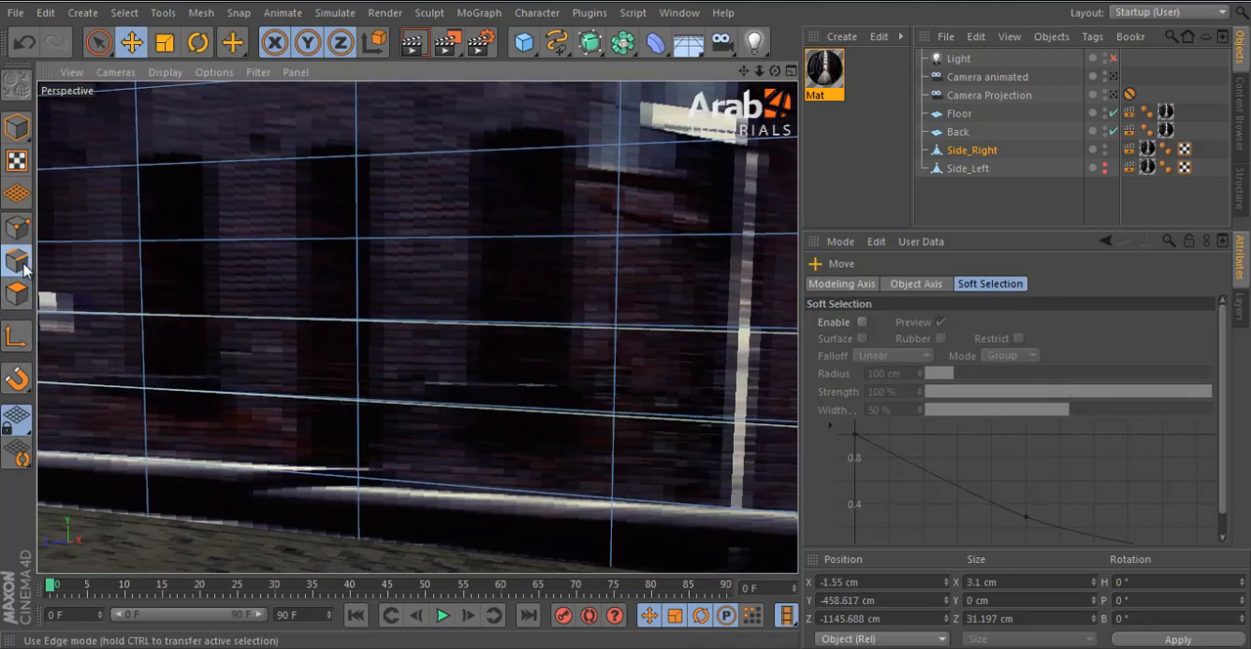
left_click(17, 227)
key("k")
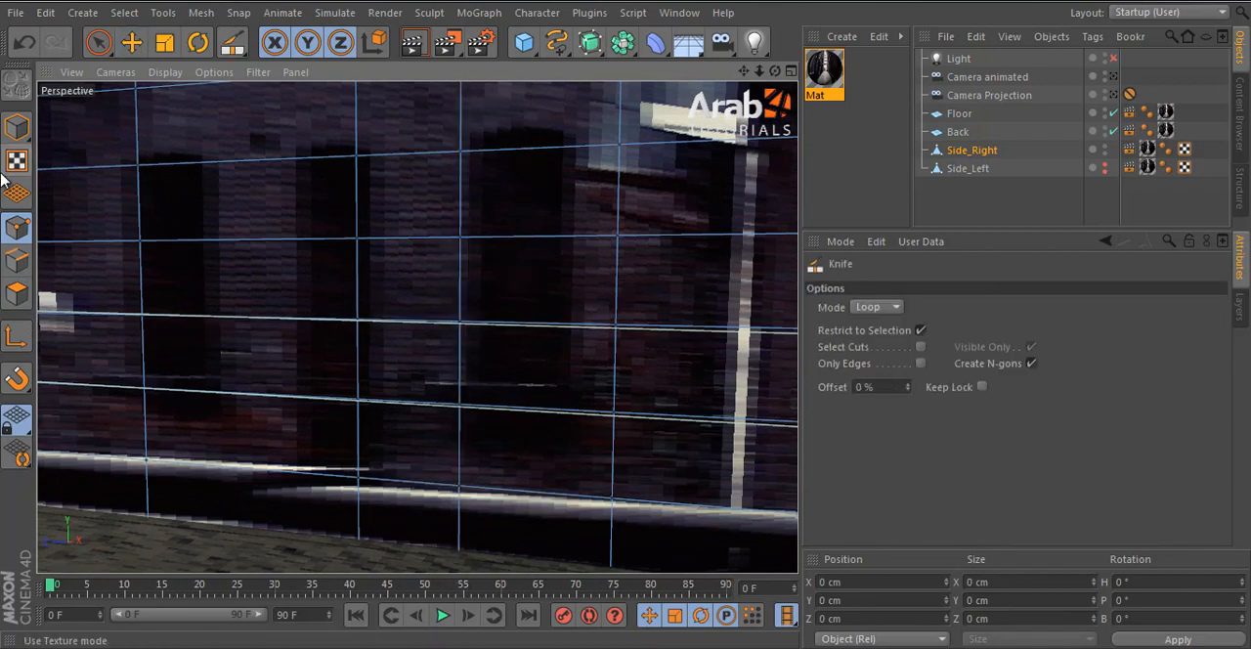
- Align the vertical edges with the dark doorway's sides, moving one side to Z -770.055 cm and the other to Z -688.414 cm
left_click(18, 259)
key("e")
left_click(576, 164)
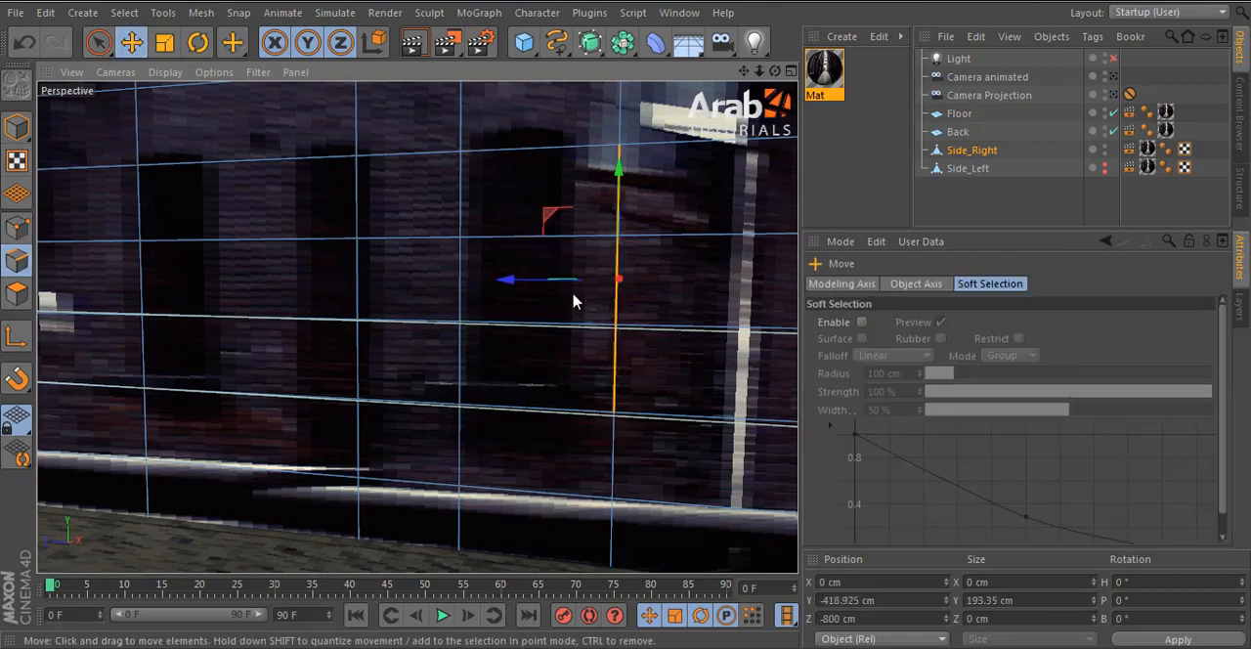
left_click_drag(574, 295, 457, 283)
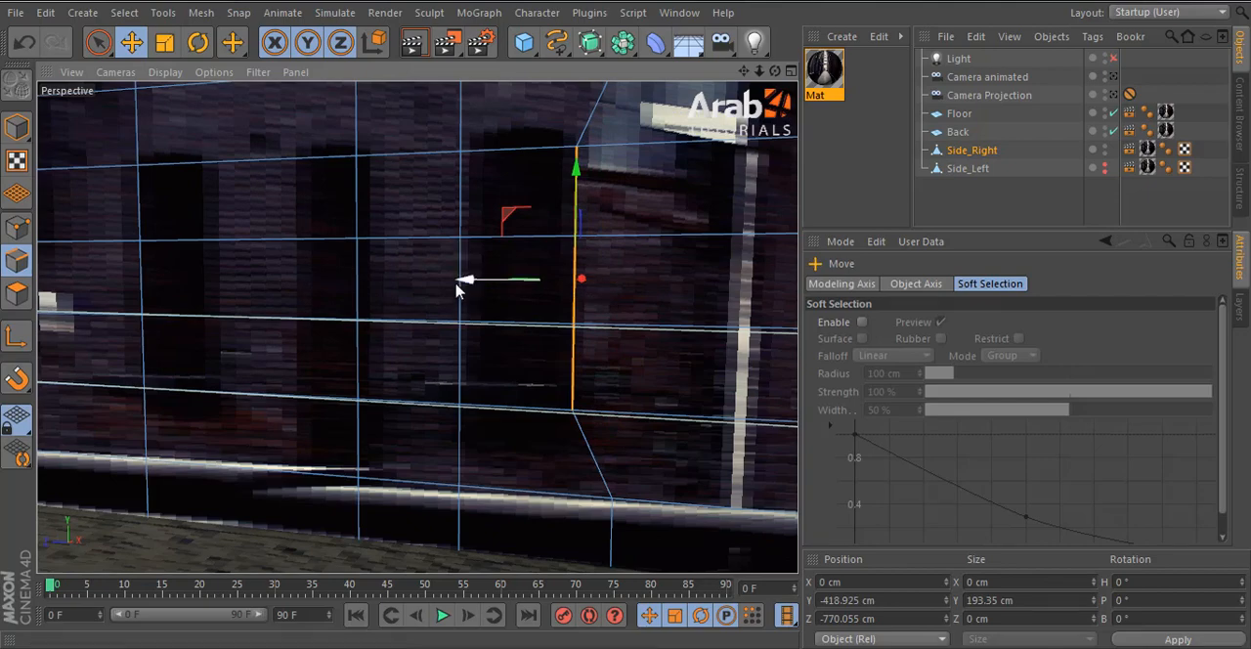
left_click(455, 310)
left_click(453, 238, "shift")
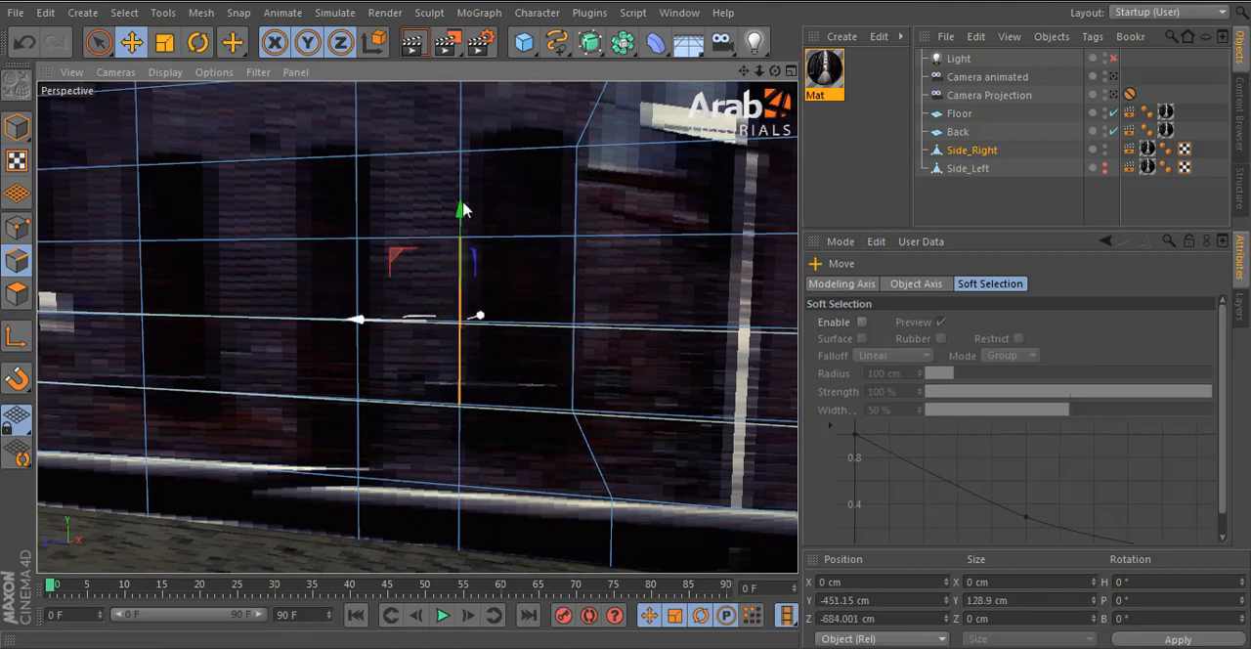
left_click(463, 204, "shift")
left_click_drag(411, 288, 416, 289)
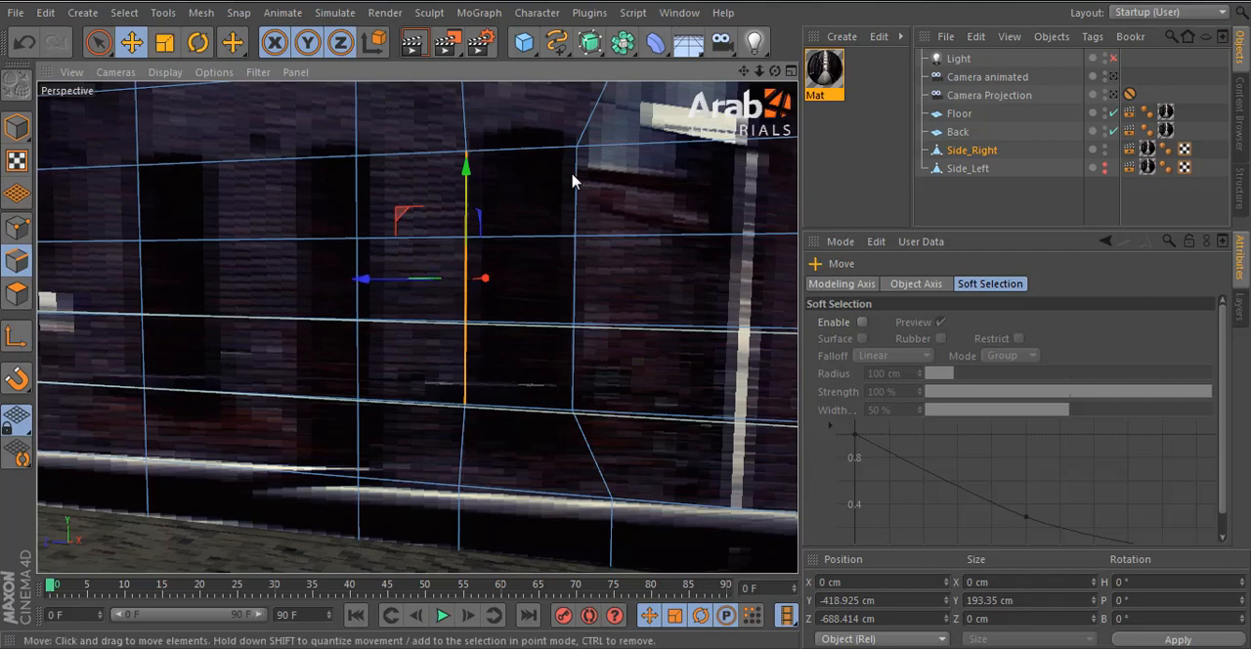
- Move the doorway's top and bottom edges to match the upper and lower borders of the dark opening
left_click(543, 159)
left_click_drag(530, 126, 519, 220)
left_click_drag(656, 335, 520, 396, "alt")
left_click(518, 410)
- Select the three polygons covering the dark doorway and extrude them inward with an offset of -21.1 cm
left_click(17, 294)
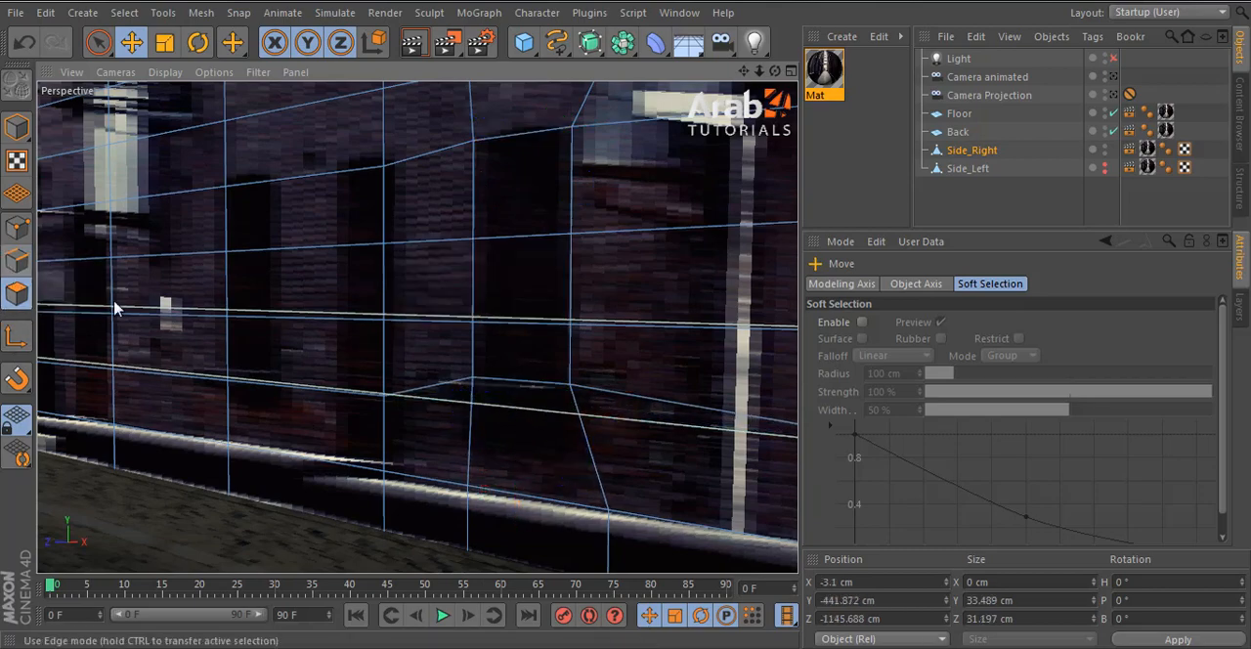
left_click(518, 207)
left_click(521, 313, "shift")
left_click(517, 341, "shift")
key("d")
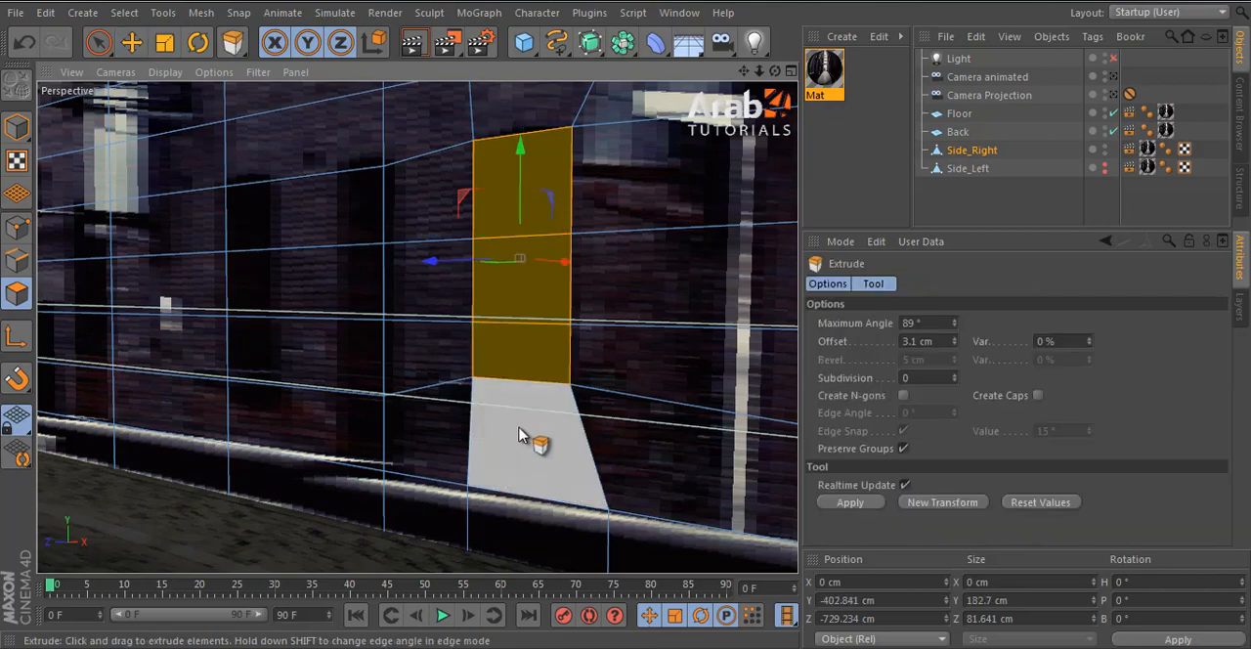
left_click_drag(531, 439, 671, 372, "alt")
left_click_drag(630, 326, 625, 326)
- Enable the Light, look through Camera Projection, show Side_Left again, and clear the object selection
left_click(1113, 59)
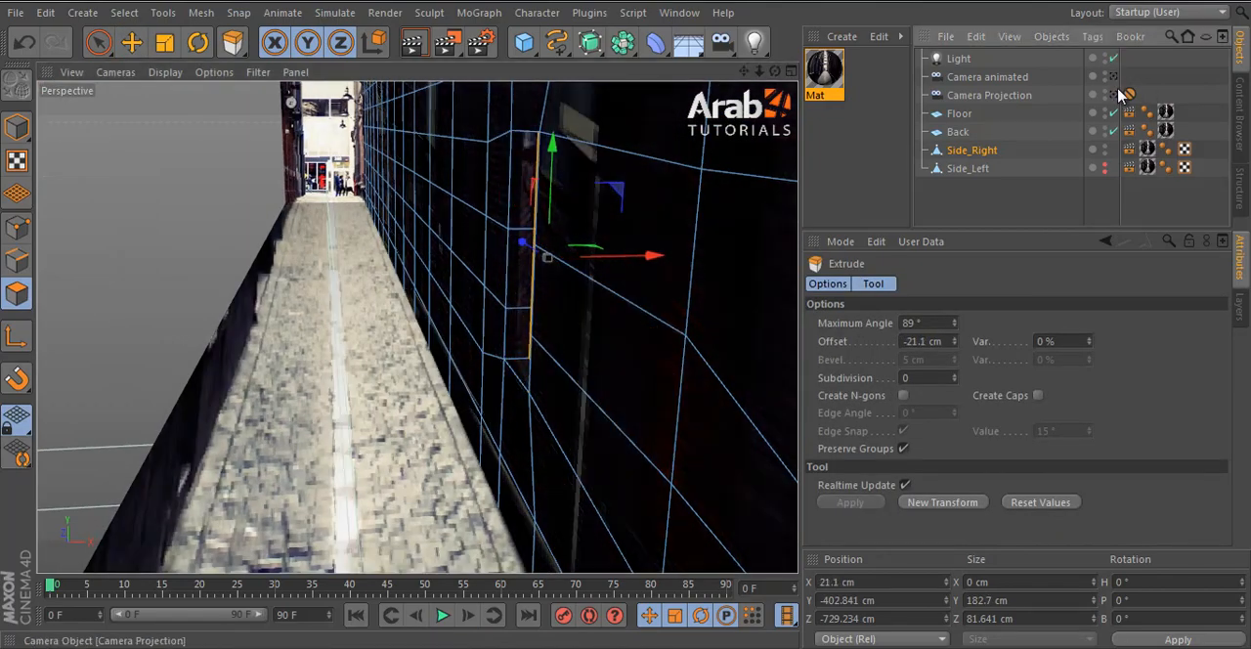
left_click(1113, 95)
left_click(132, 41)
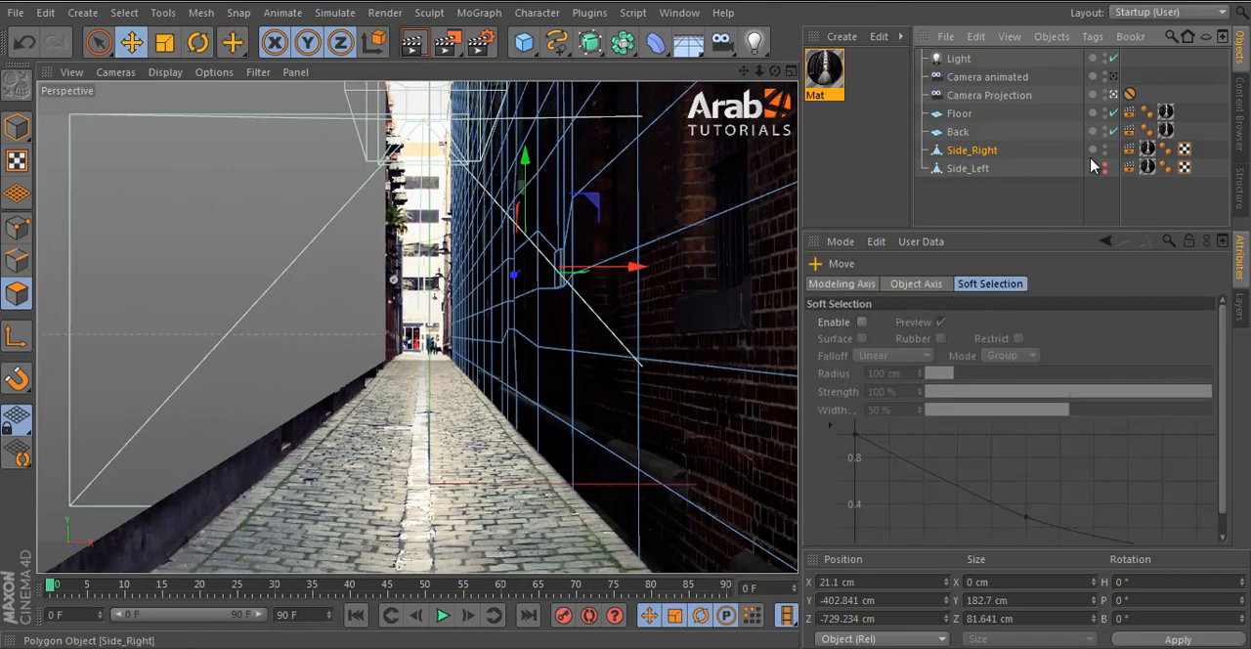
left_click(1106, 167)
left_click(1022, 193)
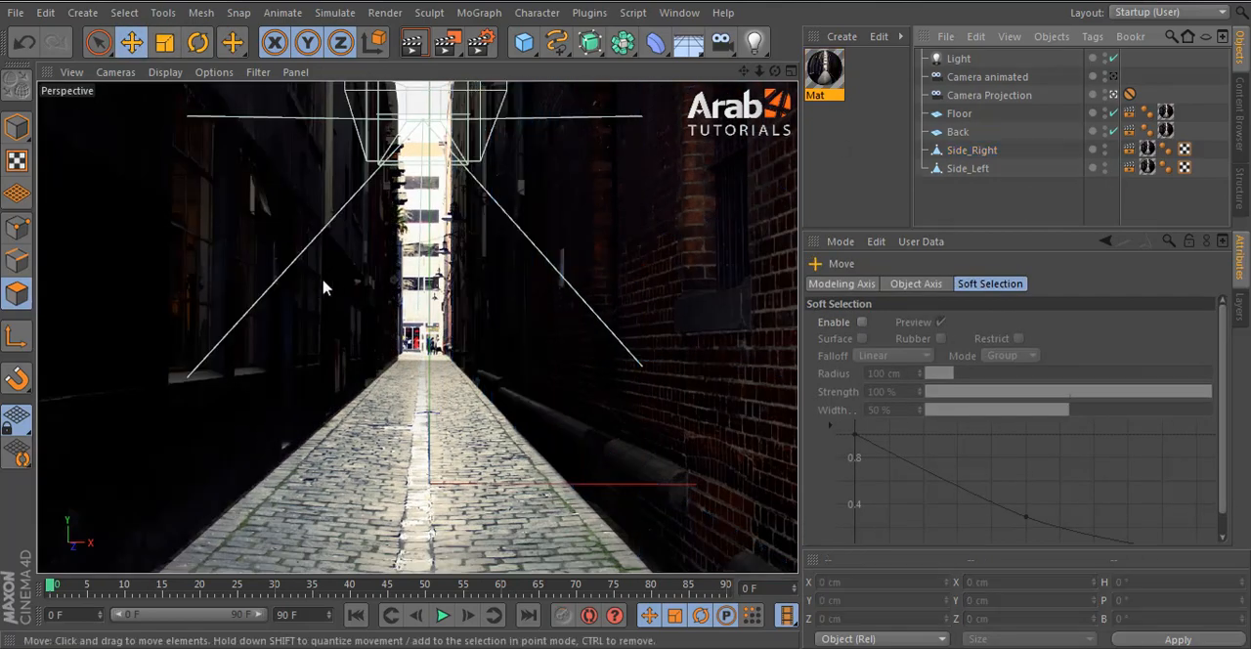
- Render a region over the Side_Right wall to examine the extruded details, and leave all objects deselected
left_click(456, 45)
left_click(491, 67)
left_click_drag(475, 152, 803, 430)
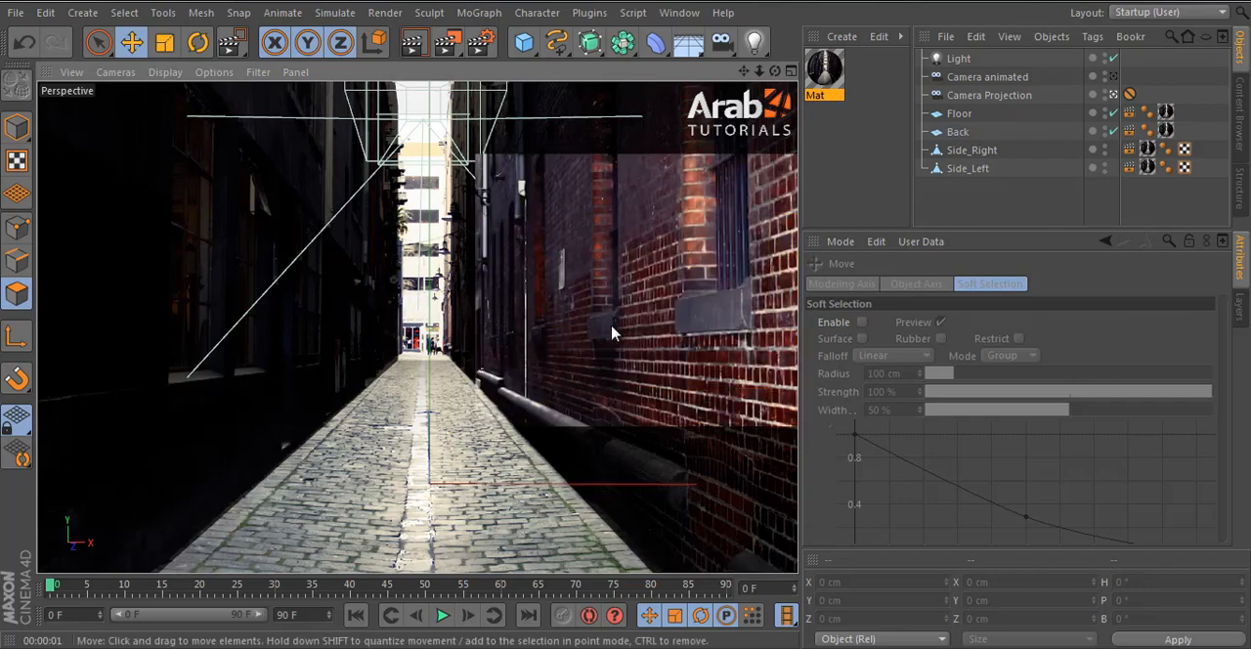
left_click(955, 209)
left_click(616, 246)
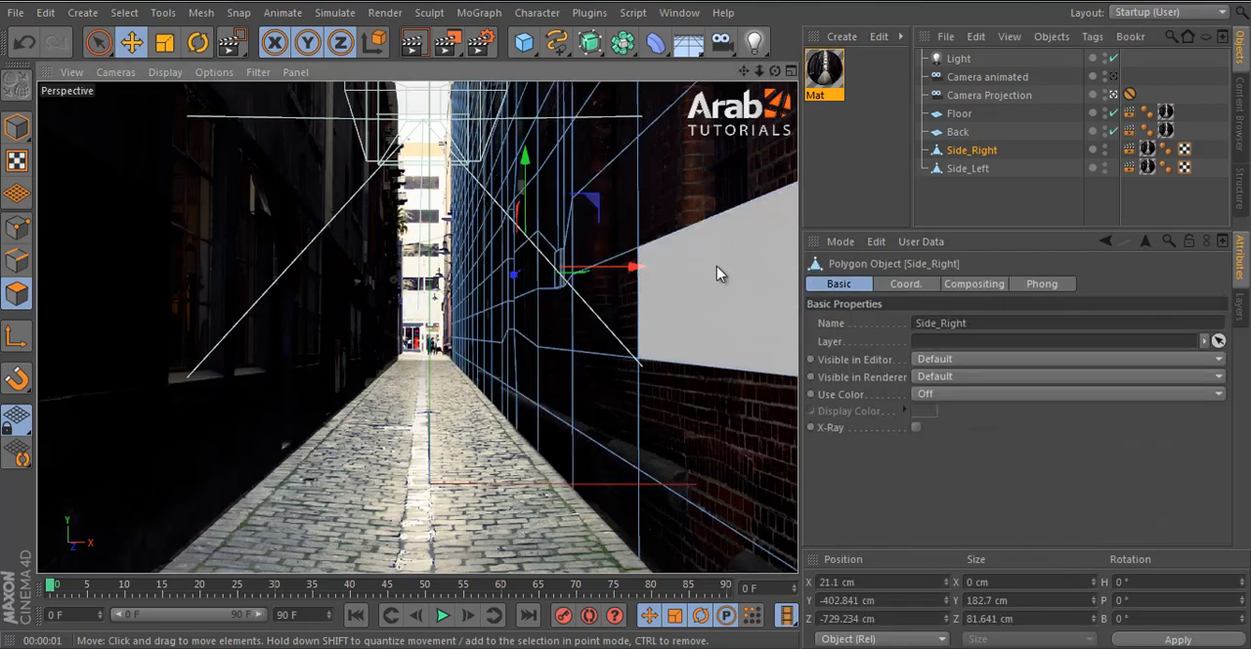
left_click(445, 83)
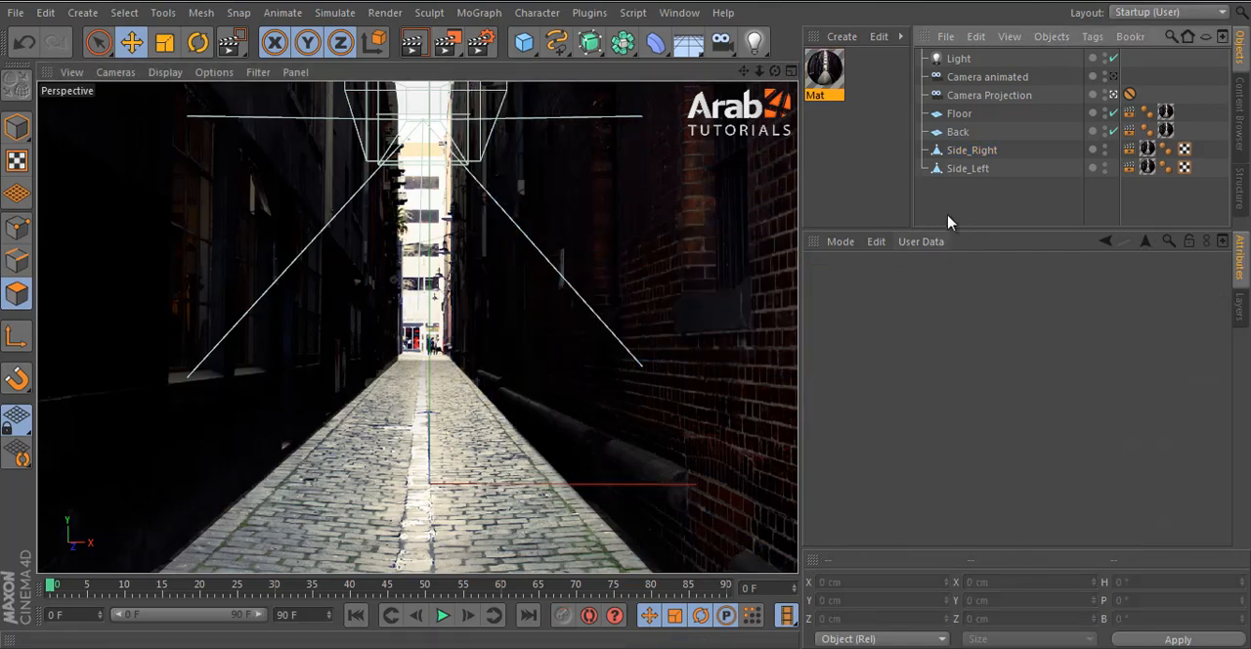
- Render a region over the small extruded box on the Side_Right wall to examine it, and keep Side_Right selected
left_click(978, 152)
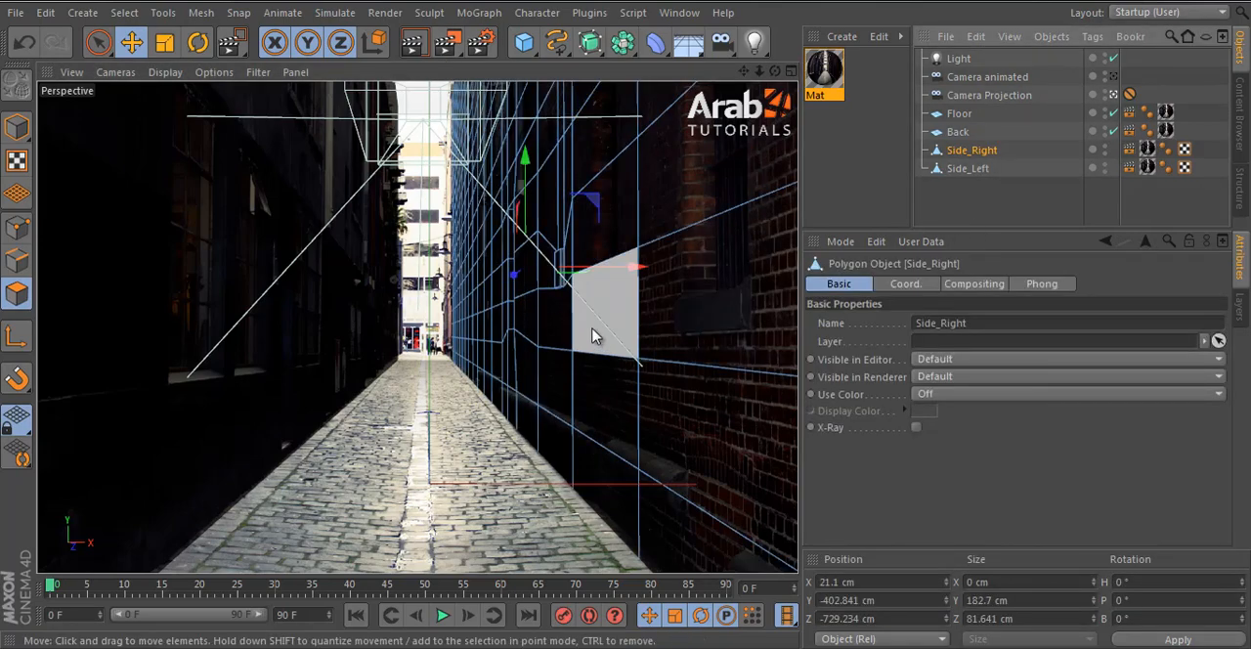
left_click_drag(450, 44, 504, 70)
left_click_drag(532, 211, 600, 321)
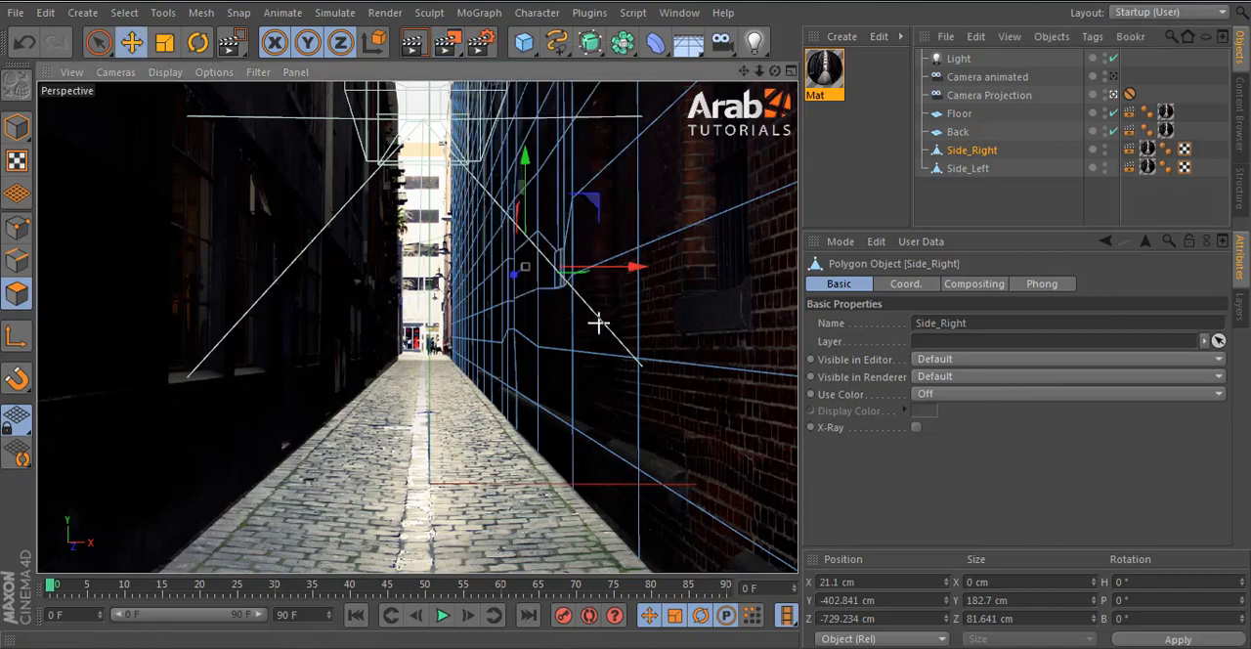
left_click(566, 281)
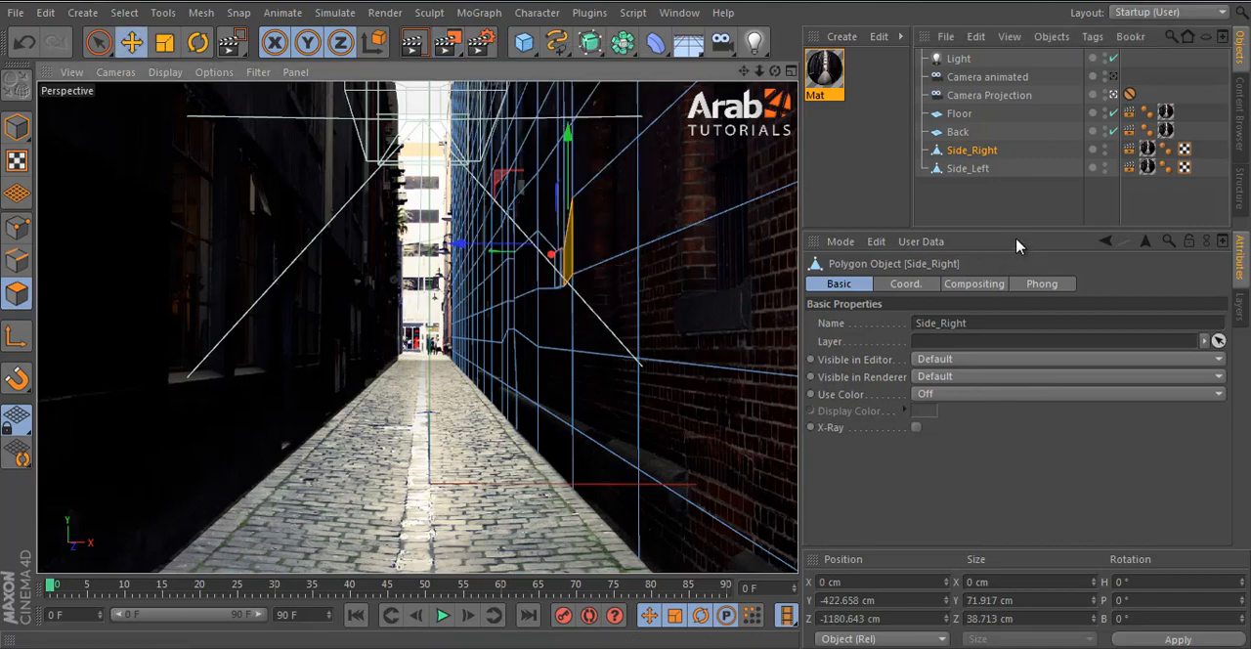
left_click(1017, 214)
left_click(972, 149)
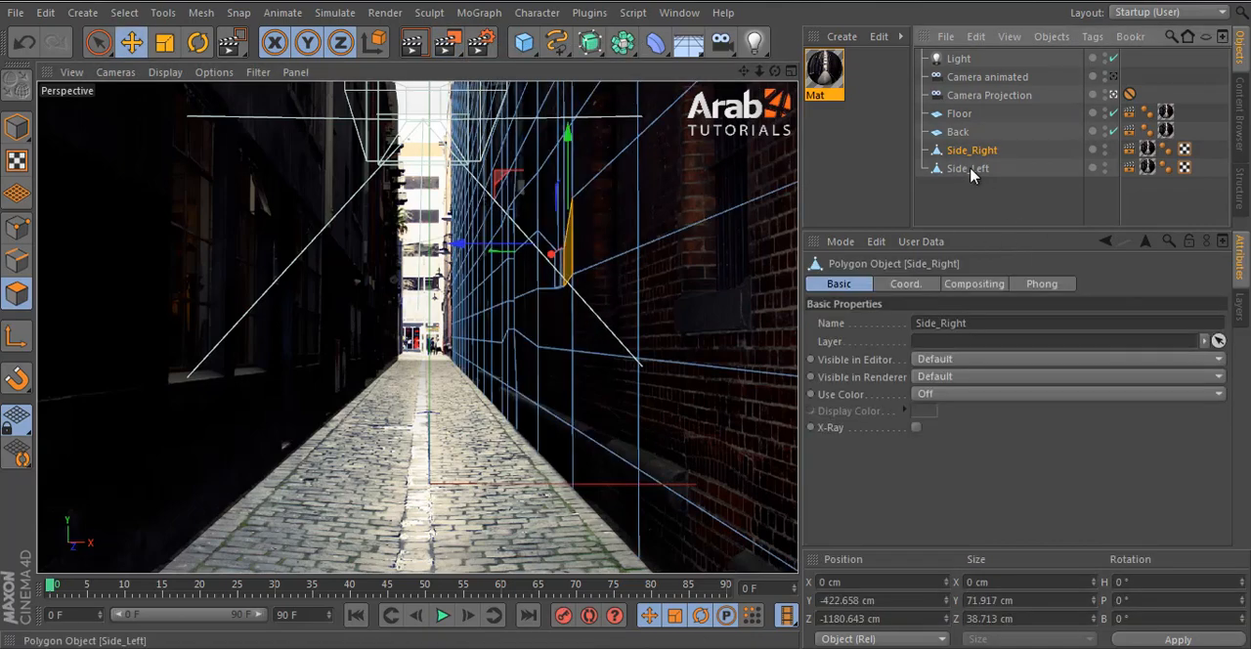
left_click(968, 168)
left_click(970, 151)
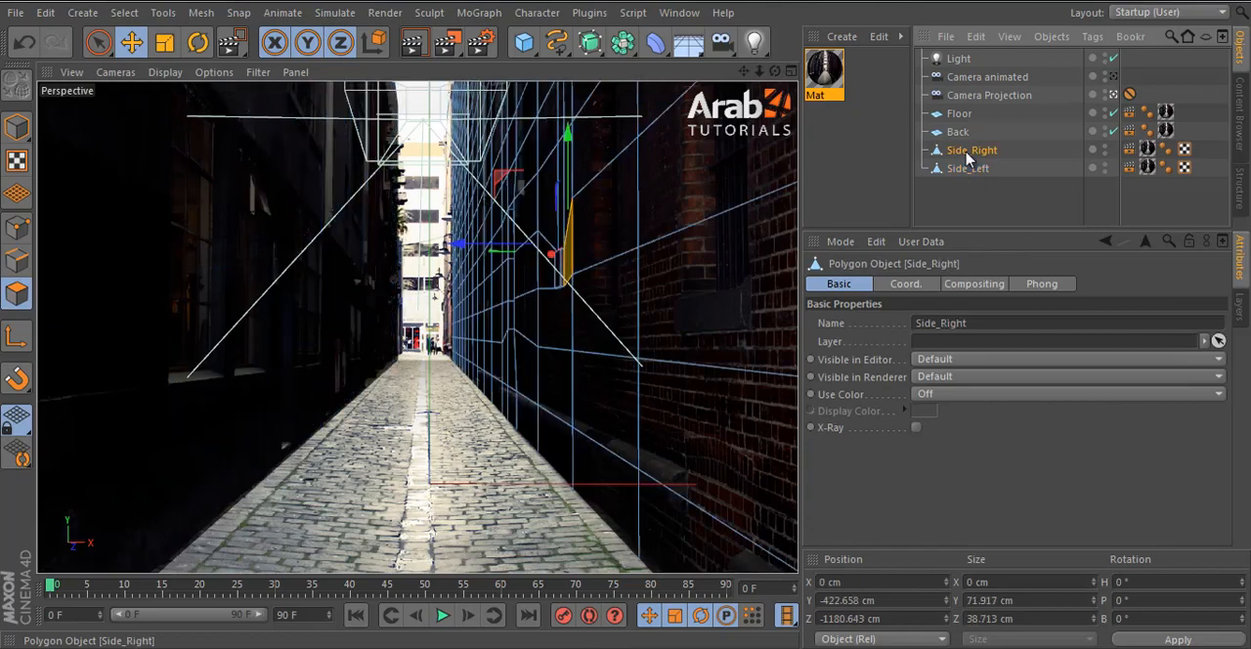
- Leave the Camera Projection view, select the small extruded box's front polygon on Side_Right, and look through Camera Projection again
left_click(1114, 94)
left_click_drag(662, 292, 539, 343, "alt")
middle_click_drag(609, 480, 419, 326, "alt")
right_click_drag(598, 427, 613, 449, "alt")
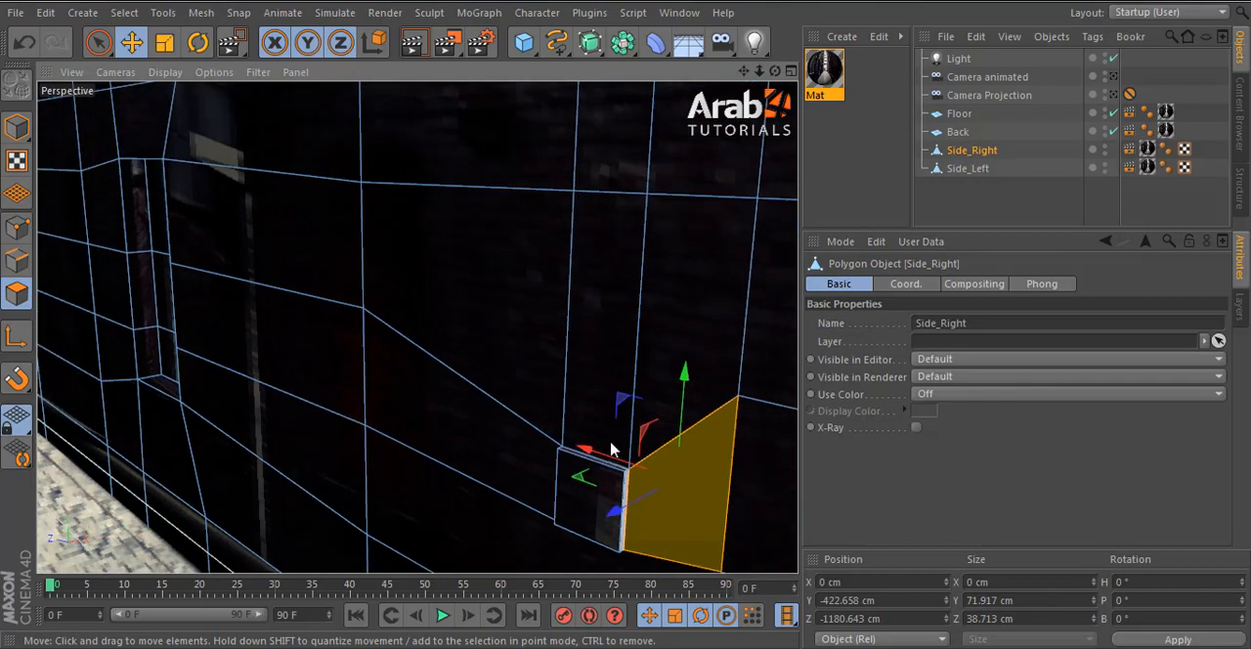
middle_click_drag(612, 450, 565, 328, "alt")
left_click(548, 403)
scroll(611, 402, "up", 3)
left_click_drag(455, 389, 438, 389)
scroll(541, 415, "down", 2)
left_click(1113, 94)
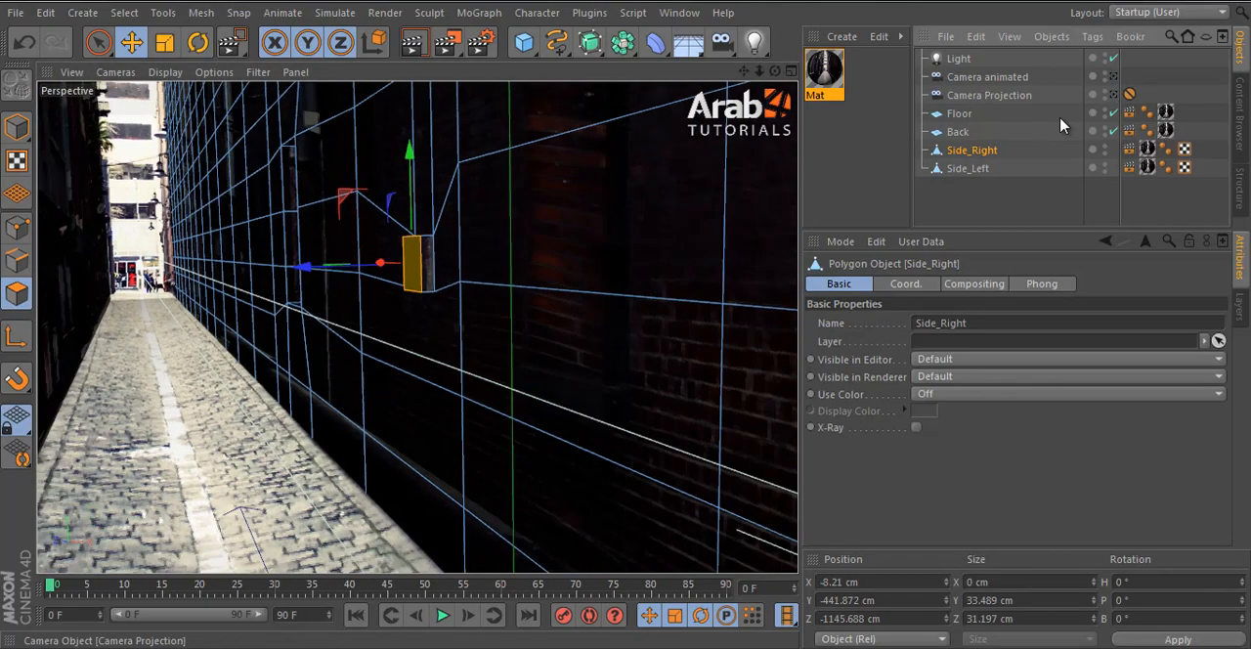
- Render a region over the small box, move its front polygon 5.063 cm back toward the wall, and clear the object selection
left_click(969, 204)
left_click_drag(451, 46, 485, 67)
left_click_drag(528, 233, 590, 326)
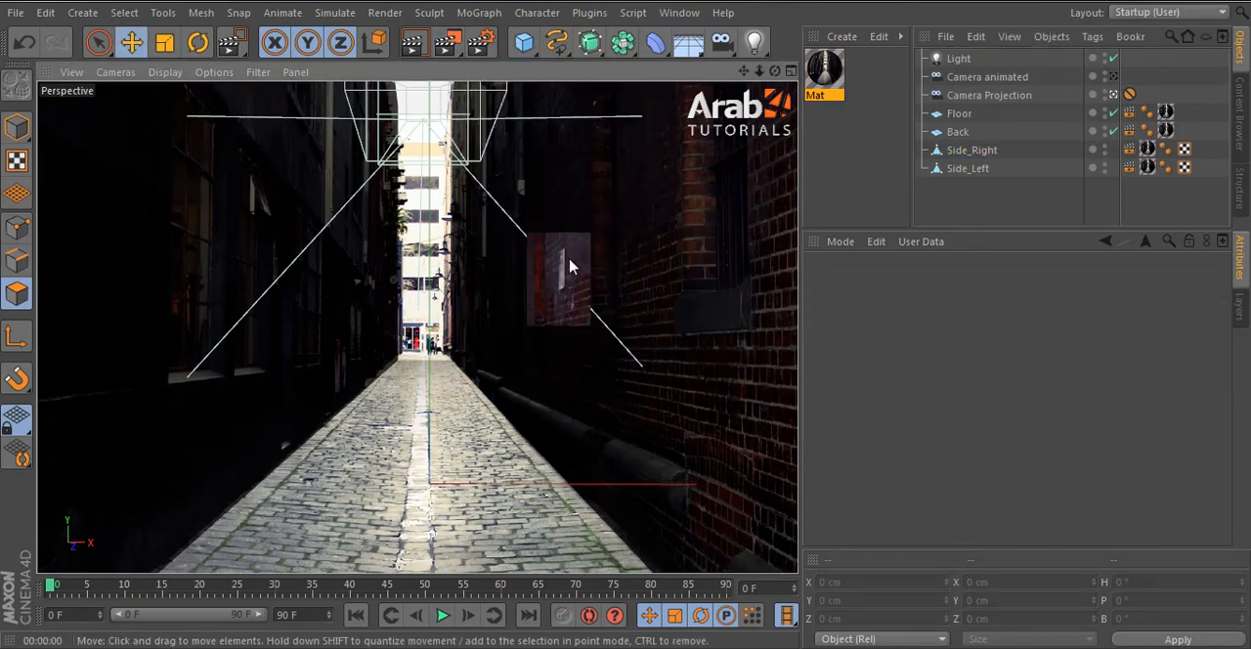
left_click(571, 267)
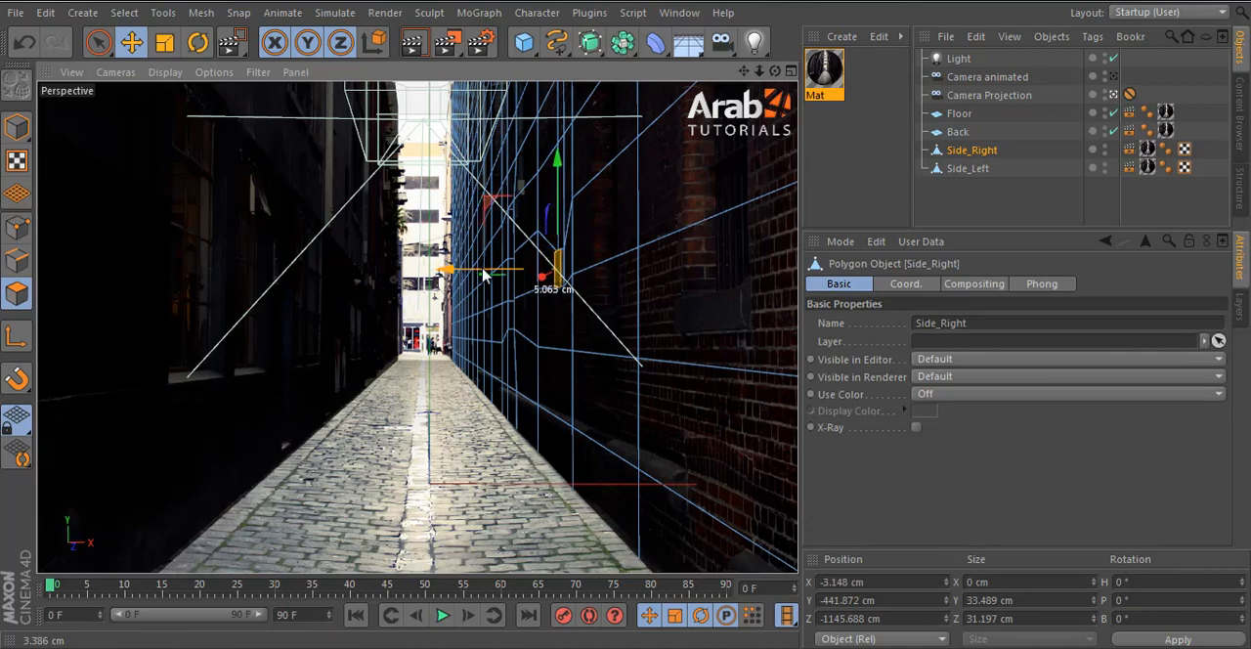
left_click(969, 217)
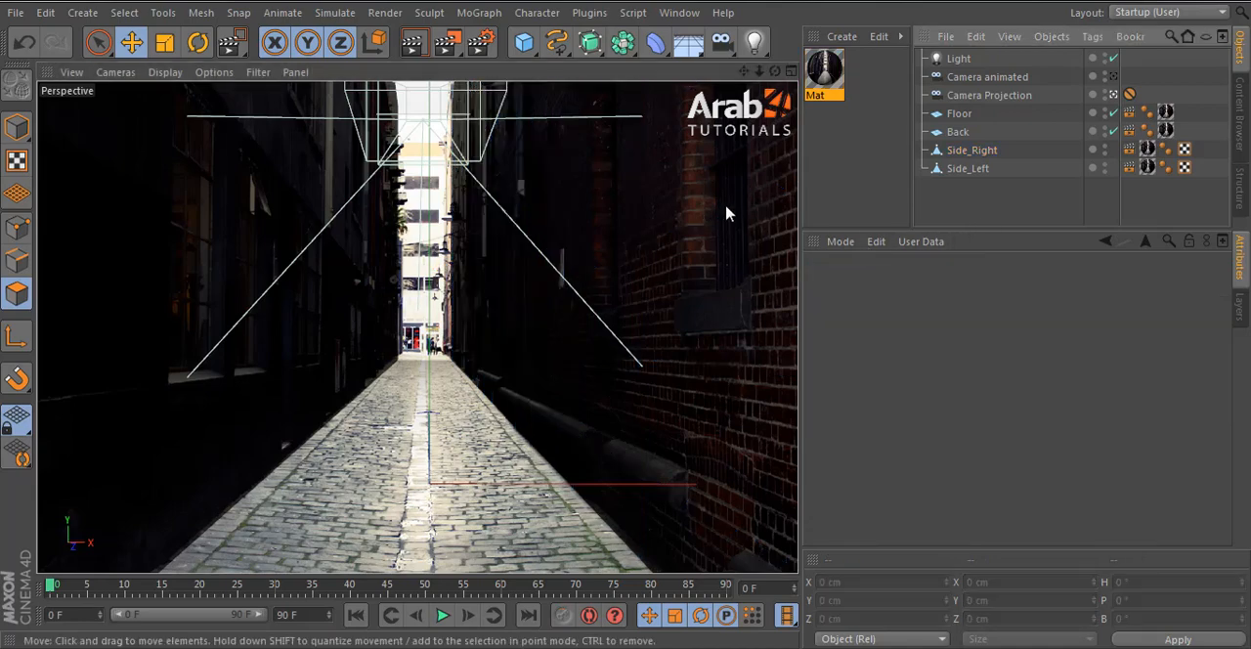
- Select the Side_Right polygon covering the nearest window sill, leave the Camera Projection view, and disable the Light
left_click(727, 309)
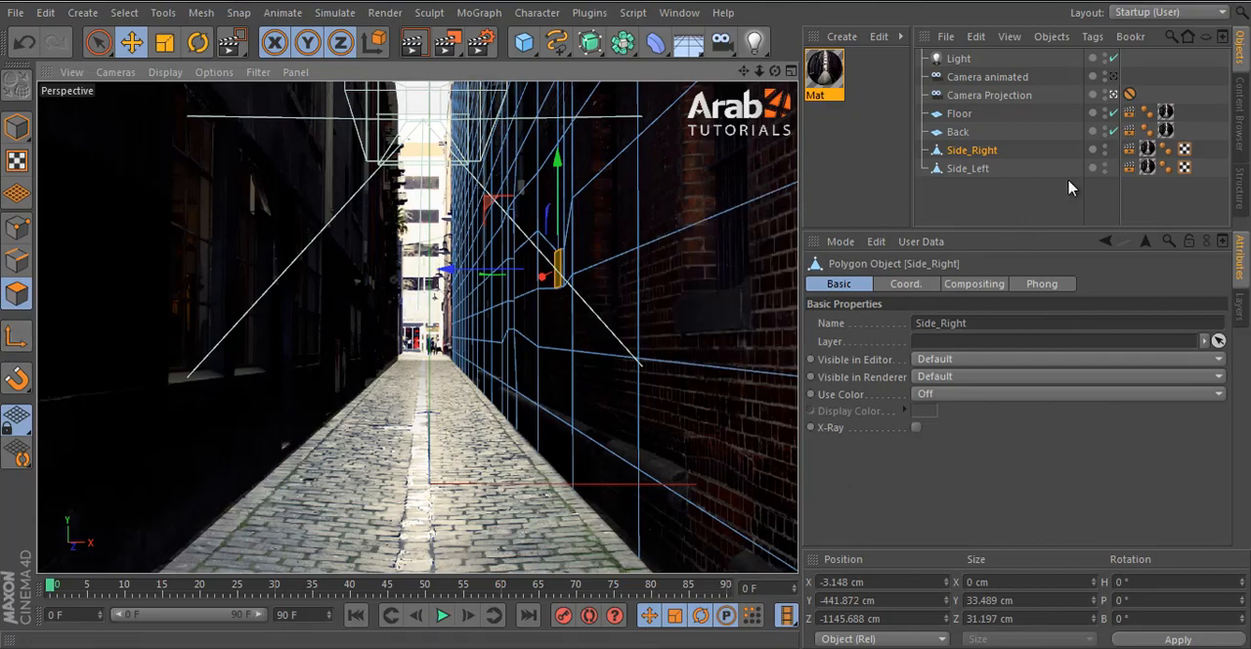
left_click(704, 303)
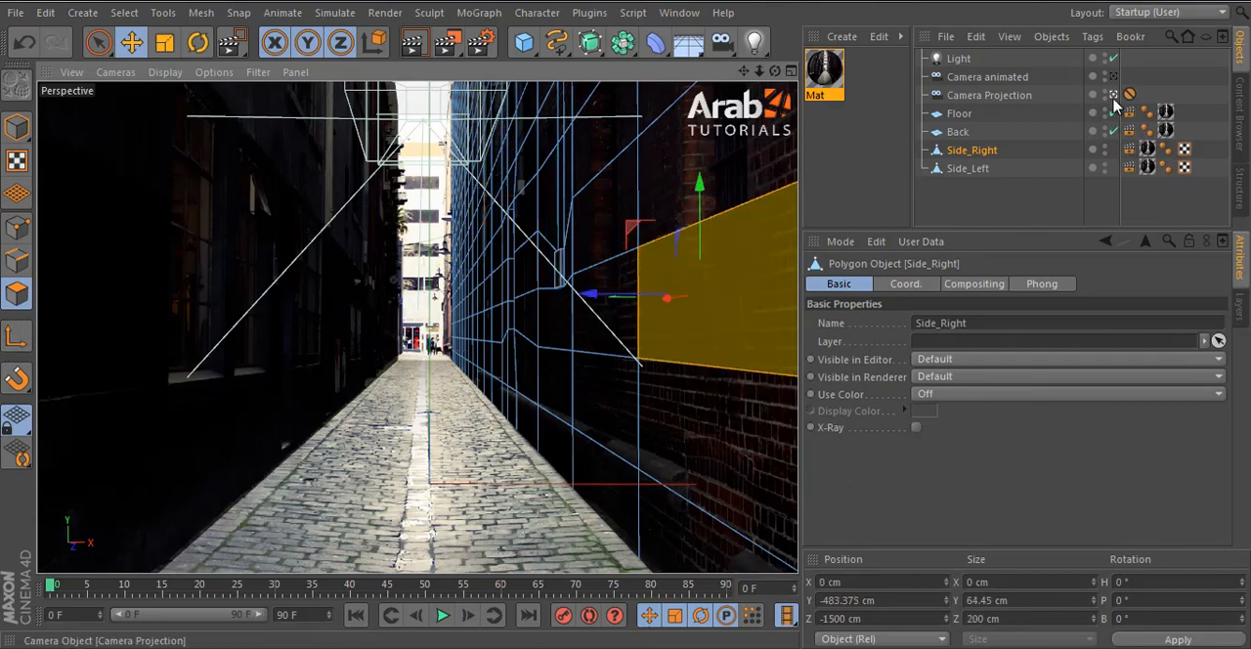
left_click(1113, 96)
left_click(1113, 58)
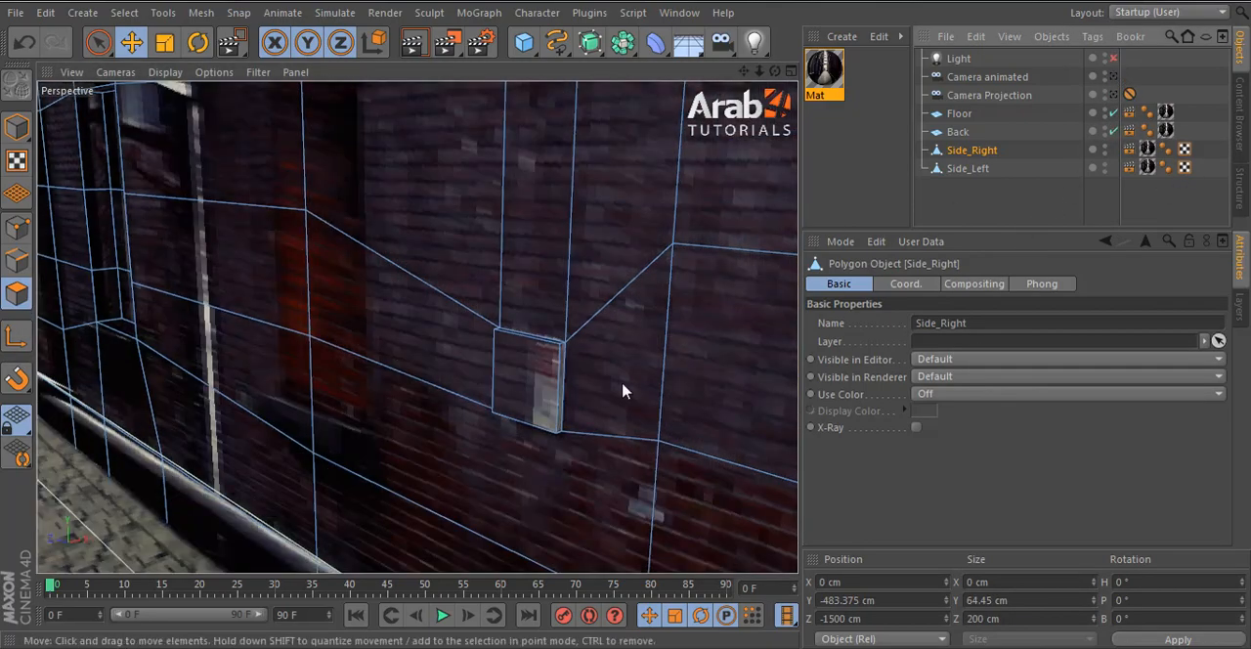
left_click_drag(519, 405, 392, 377, "alt")
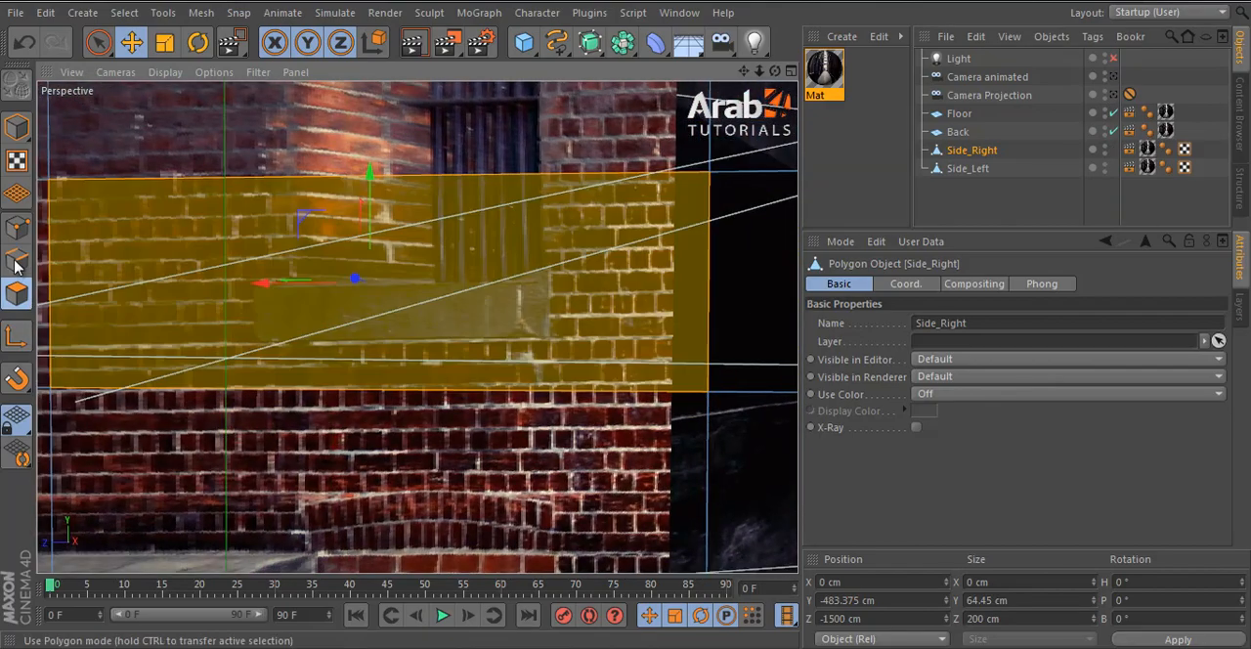
- Ready the Knife in Loop mode, frame the selected window sill polygon on Side_Right, and hide Side_Left
left_click(16, 227)
key("l")
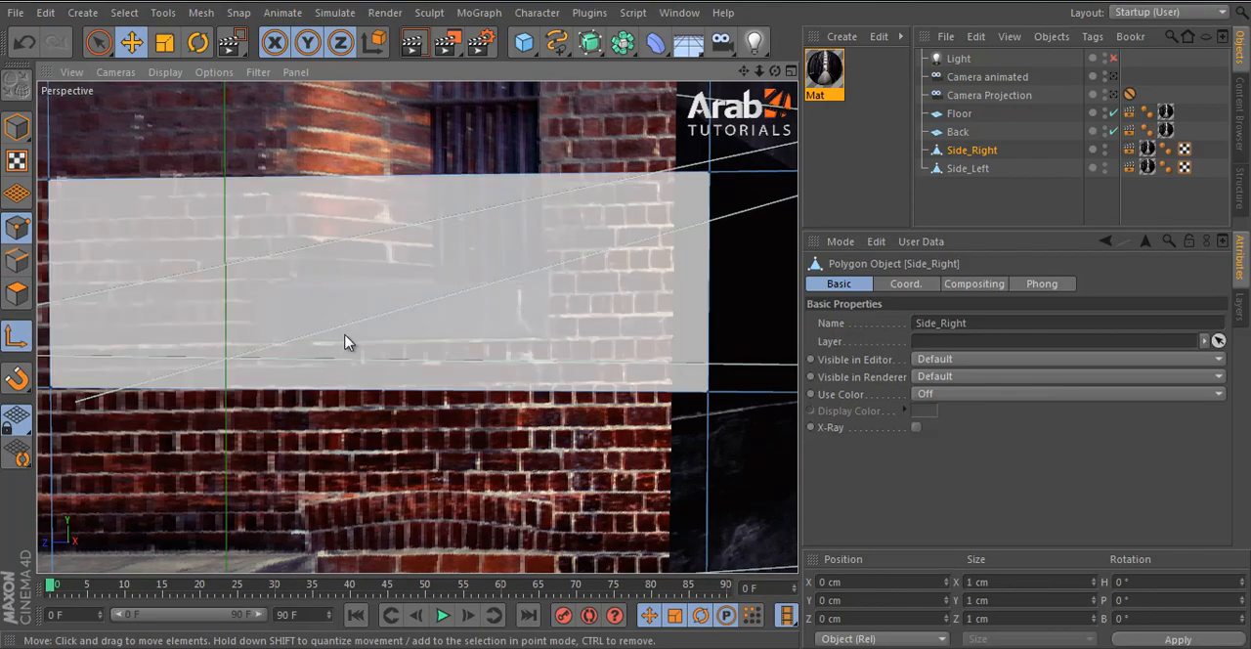
key("k")
left_click_drag(258, 455, 733, 418, "alt")
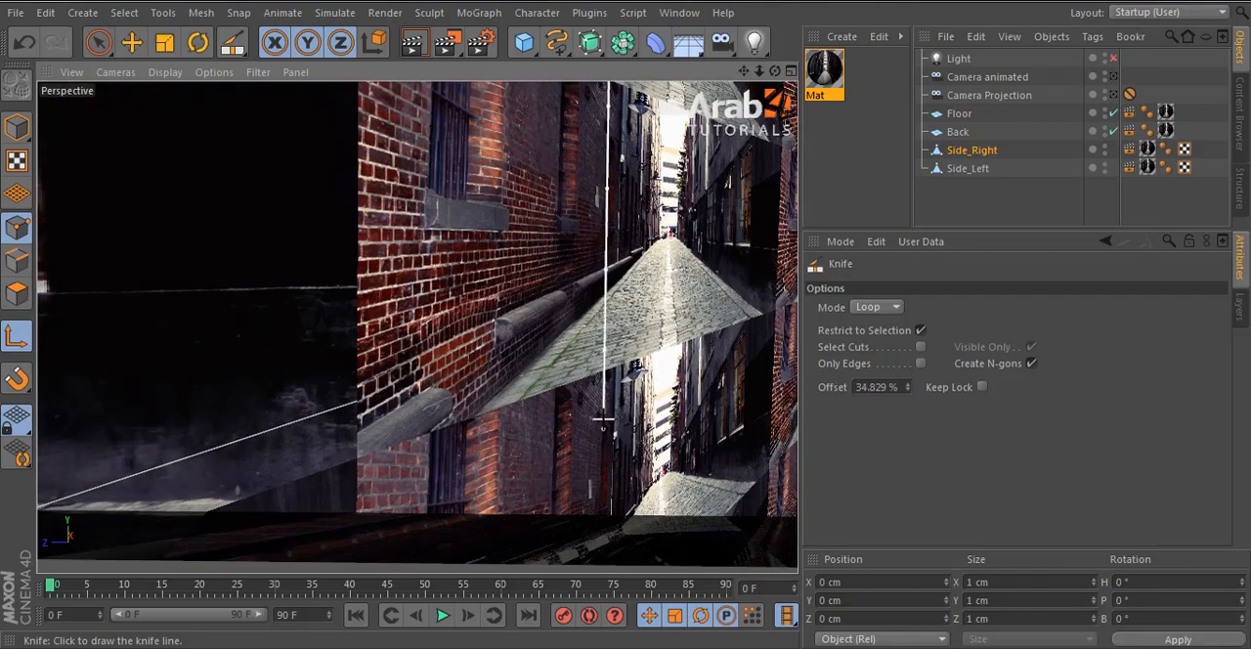
scroll(603, 420, "down", 5)
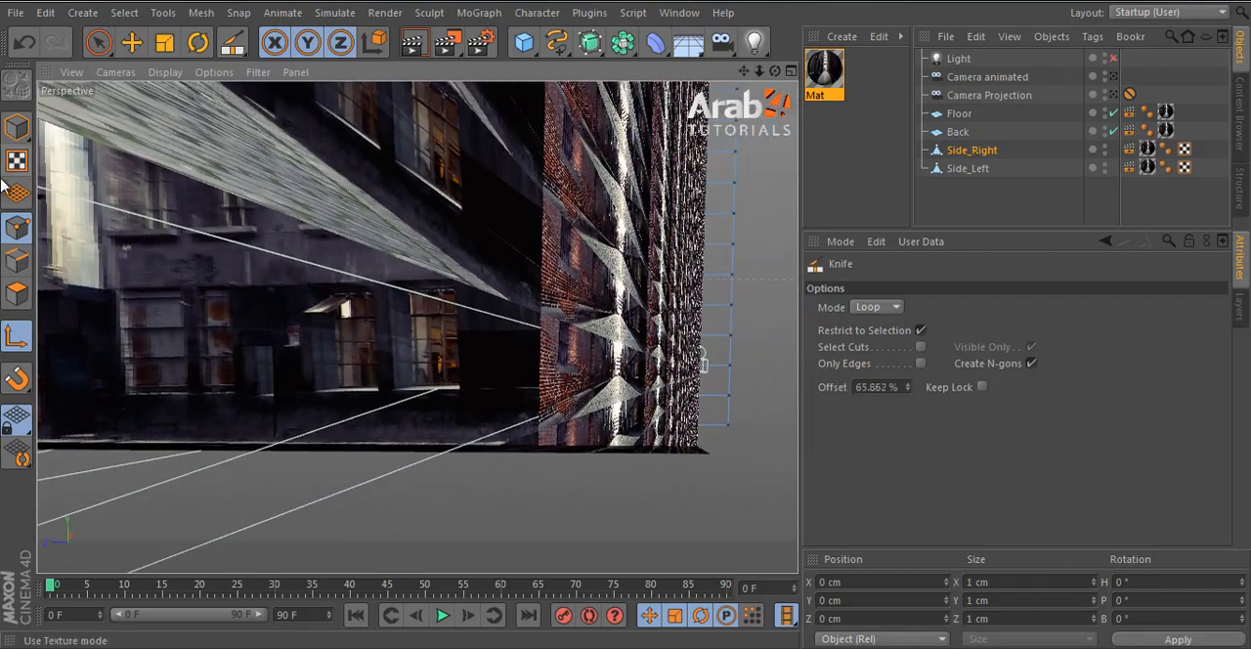
left_click(10, 300)
key("s")
right_click_drag(600, 399, 322, 360, "alt")
double_click(1105, 165, "alt")
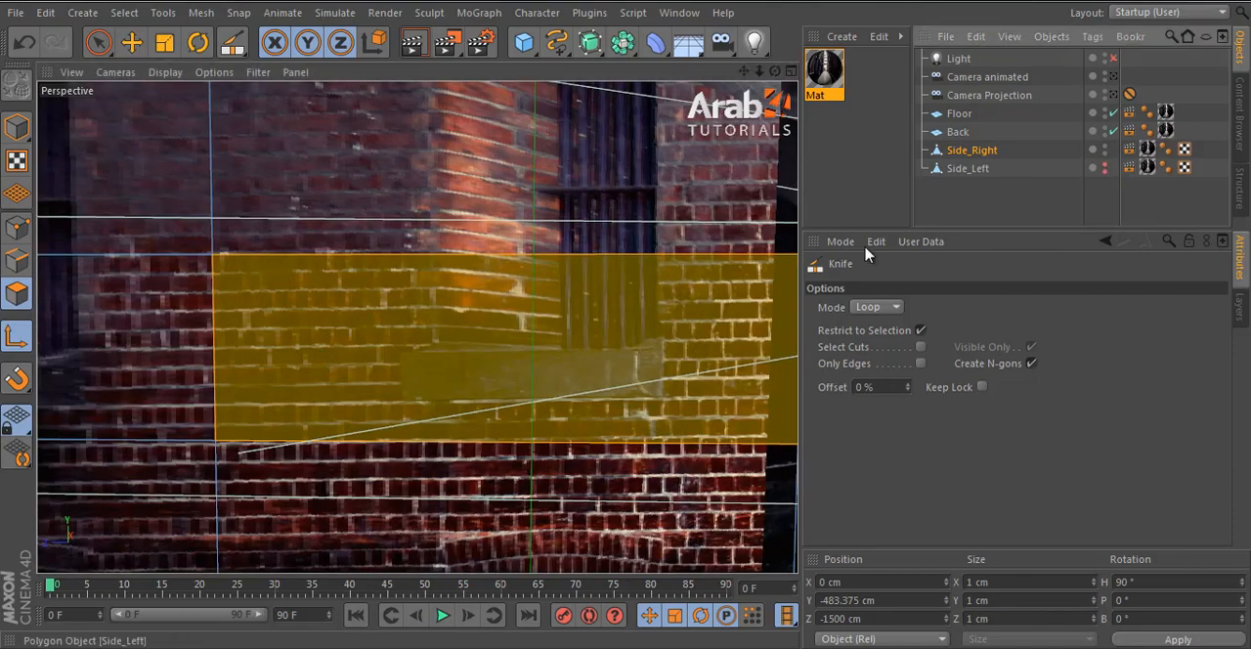
scroll(534, 357, "up", 2)
scroll(534, 357, "down", 5)
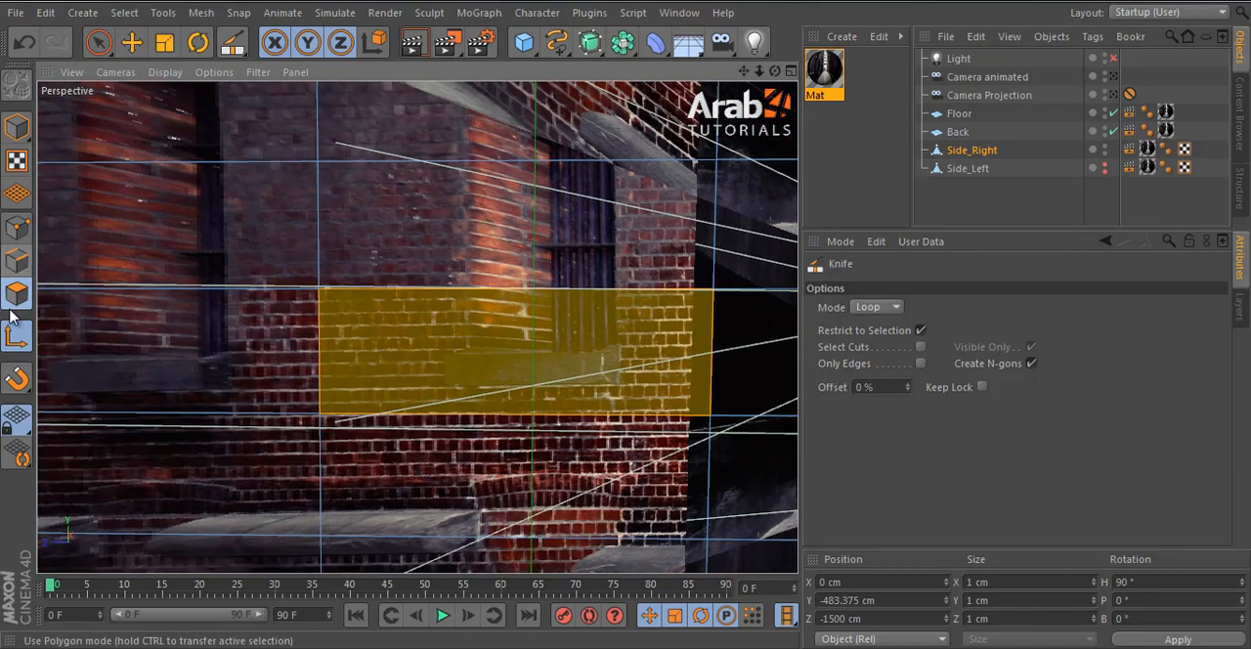
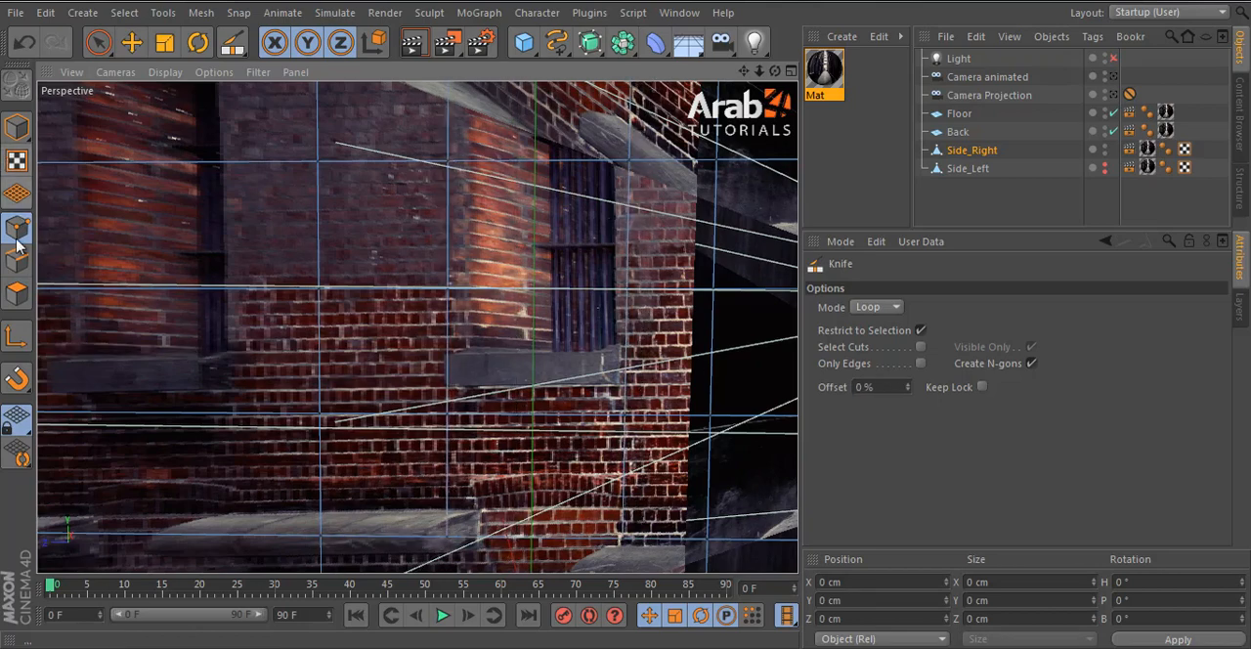
- Move the edges above and below the nearest window sill on Side_Right to line up with the sill's top and bottom
left_click(17, 293)
left_click(98, 42)
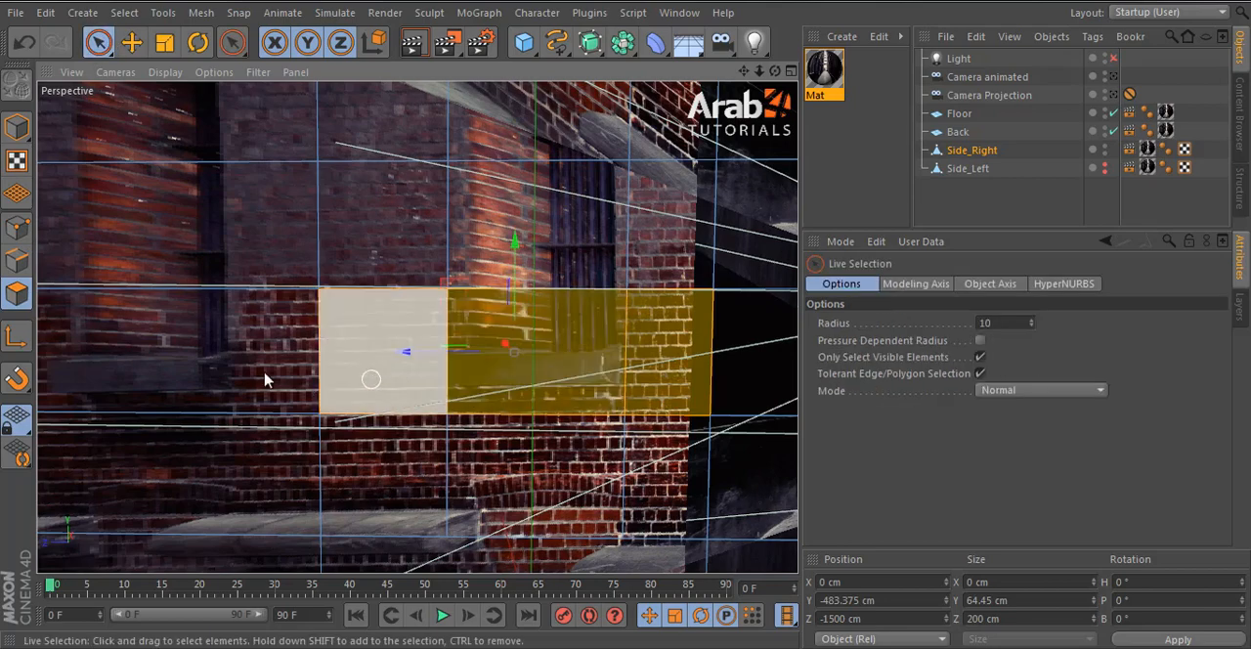
left_click(17, 259)
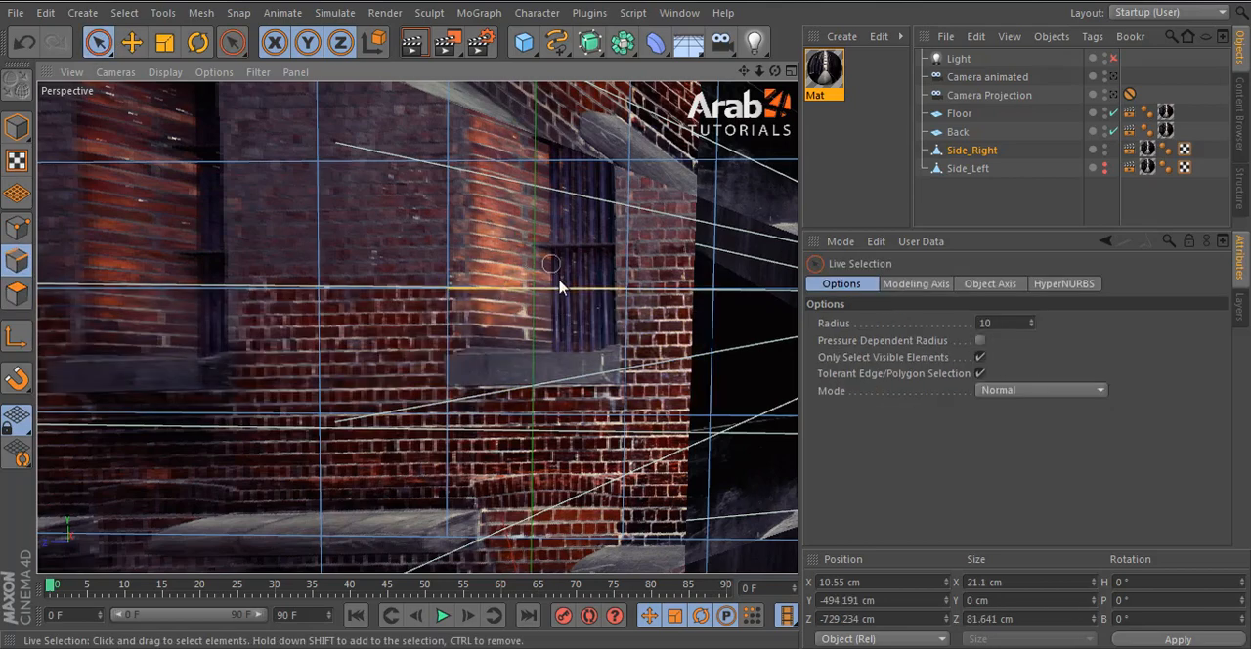
left_click_drag(538, 300, 537, 418)
left_click(494, 412)
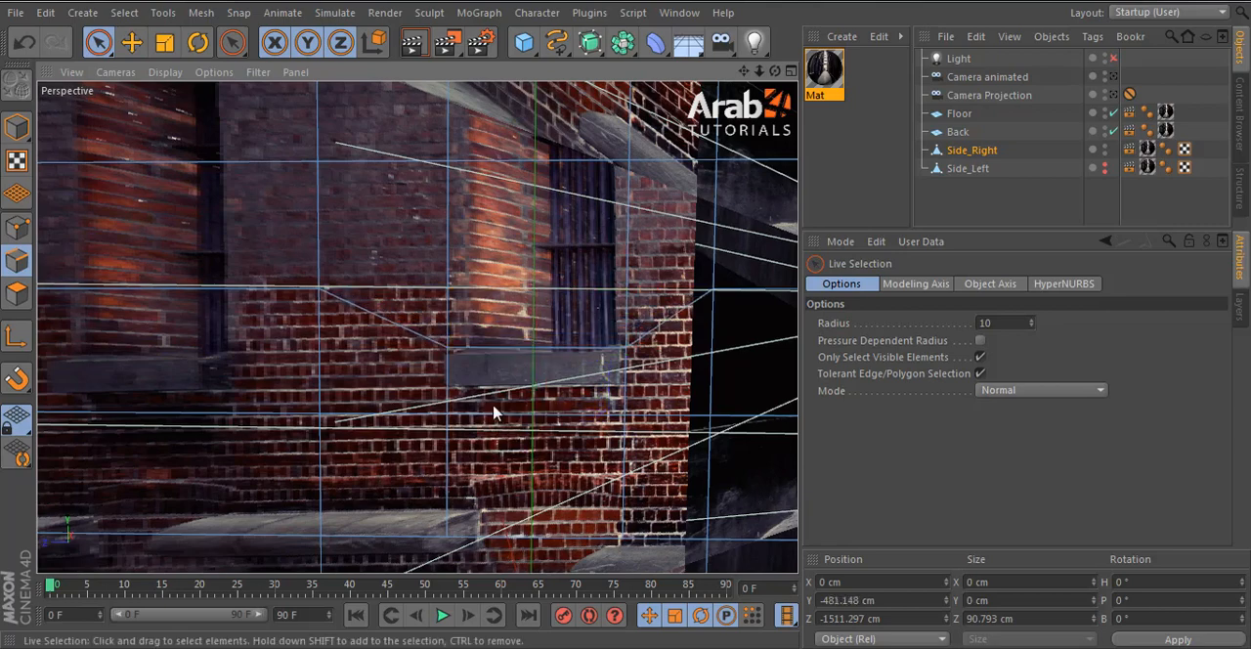
left_click(563, 422)
left_click_drag(540, 465, 547, 440)
- Select the window sill polygon on Side_Right and extrude it 3.4 cm out from the wall
left_click(17, 292)
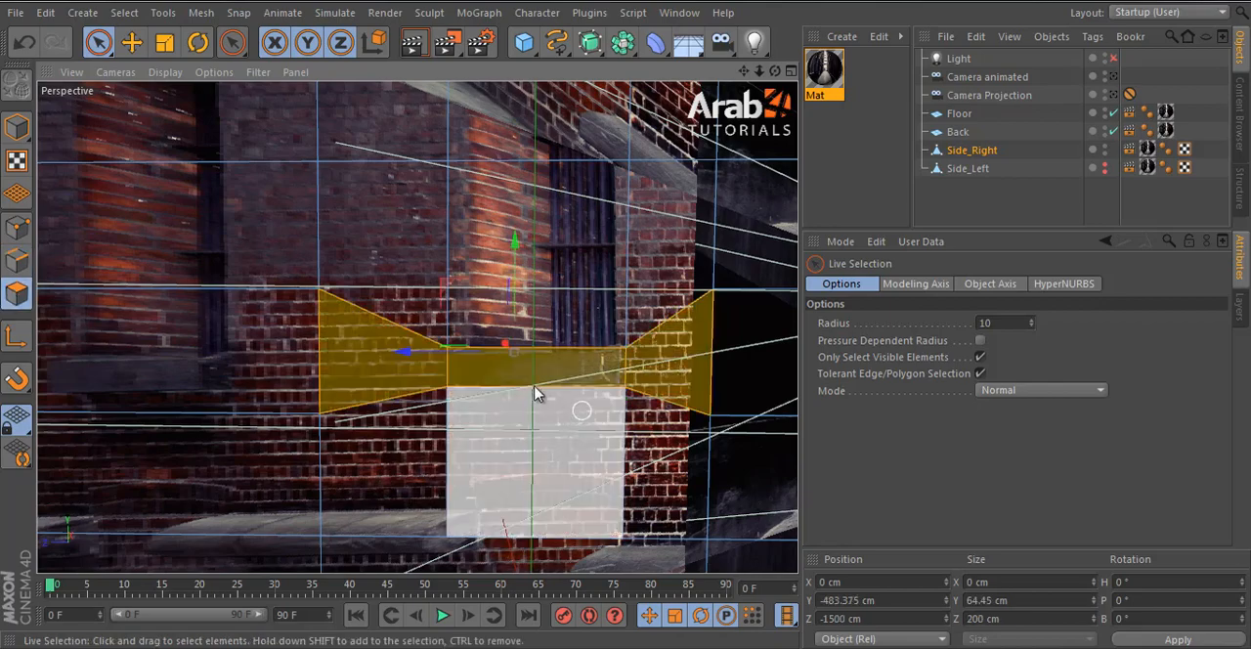
left_click(565, 387)
key("d")
left_click_drag(614, 461, 739, 440, "alt")
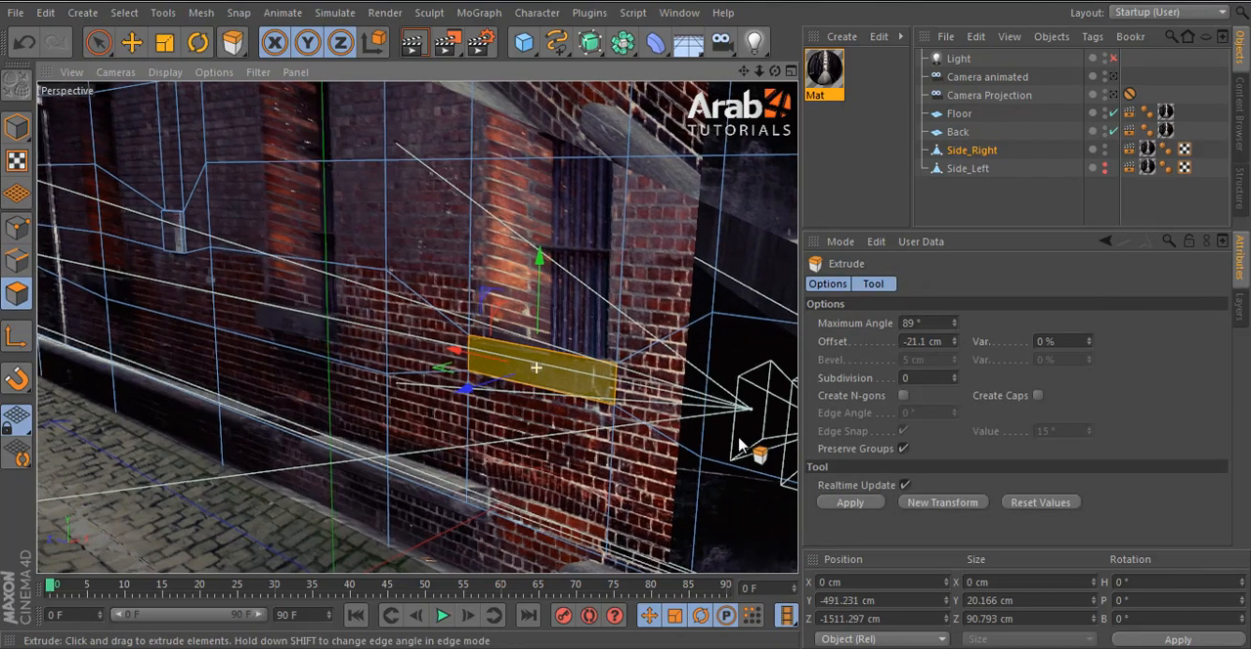
scroll(637, 439, "up", 4)
left_click_drag(625, 318, 628, 318)
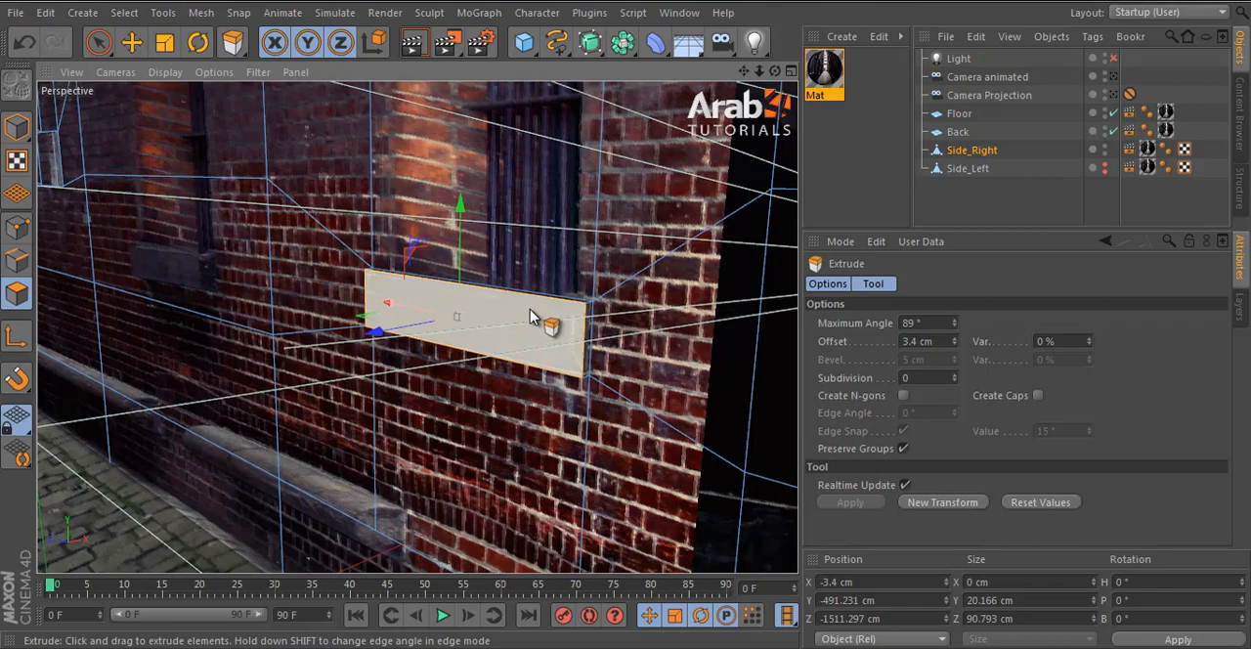
- Look through Camera Projection again, enable the Light, and show Side_Left
scroll(532, 313, "down", 3)
left_click_drag(557, 407, 553, 465, "alt")
left_click(1115, 80)
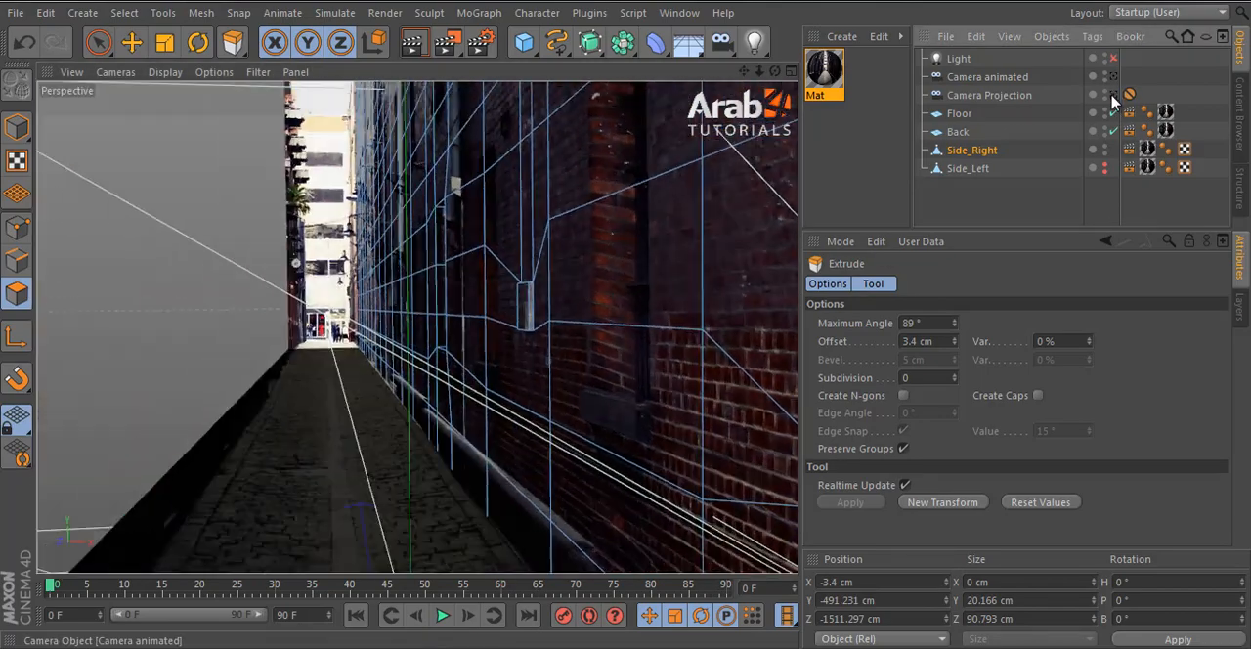
left_click(1115, 95)
left_click(1114, 60)
left_click(1106, 166, "alt")
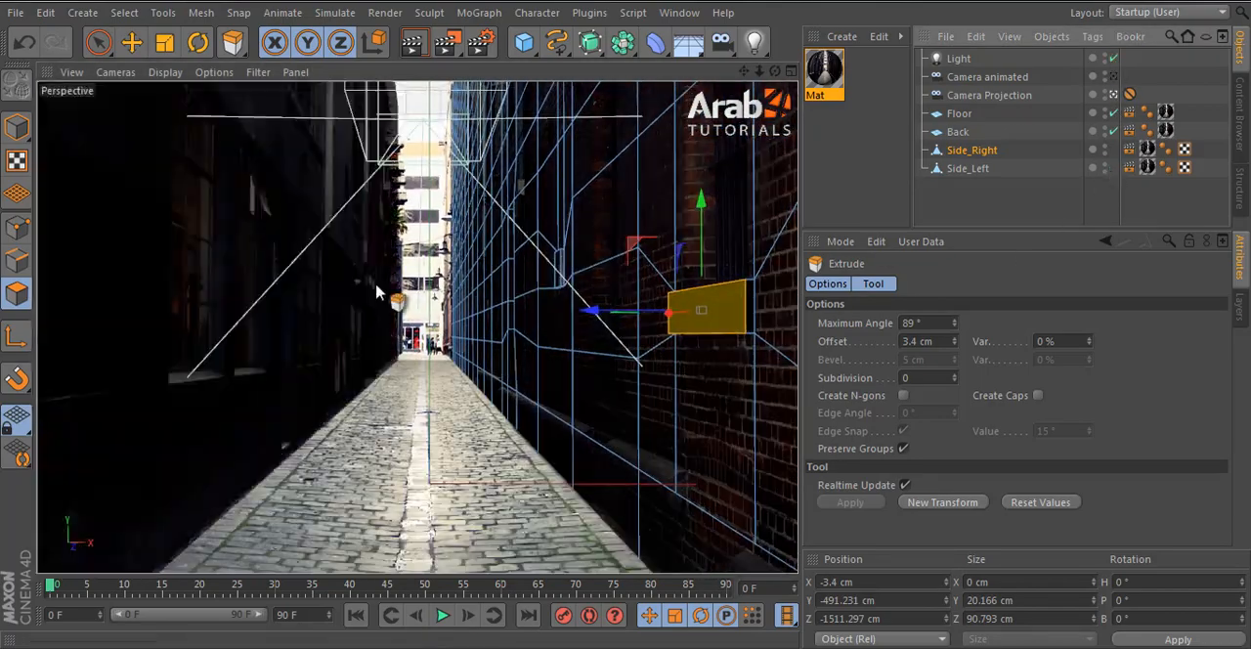
- Switch from polygon editing to whole-object editing with the Move tool and clear the object selection
left_click(132, 42)
left_click(15, 127)
key("ctrl+s")
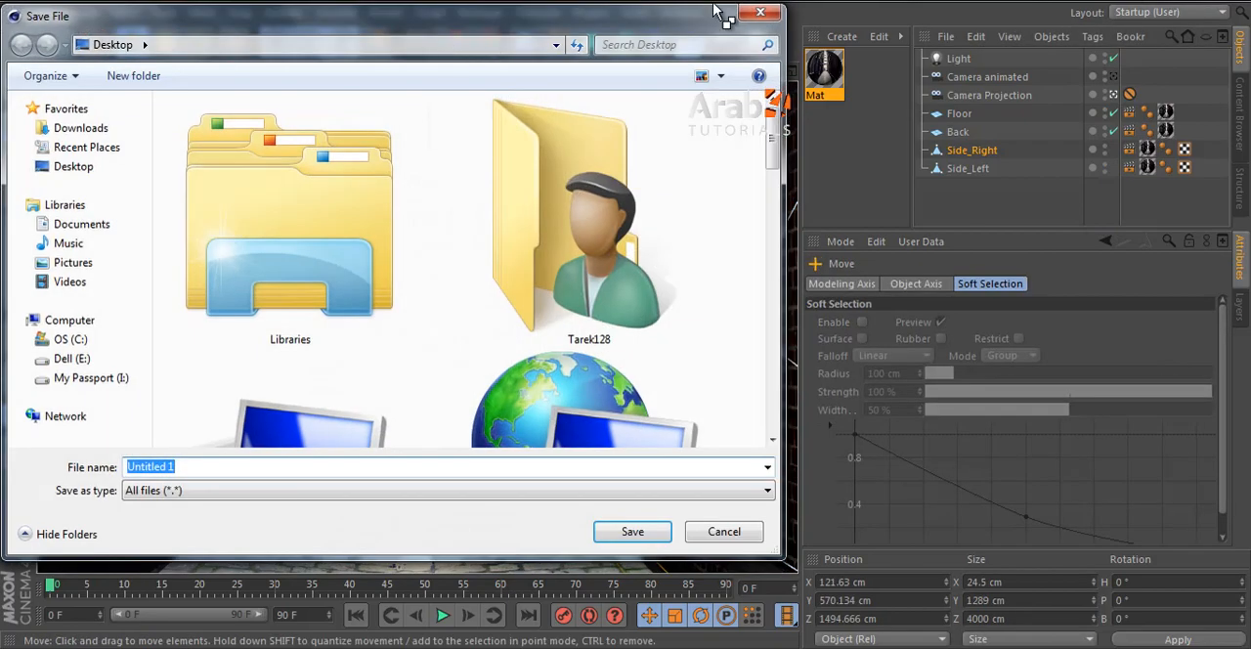
key("Escape")
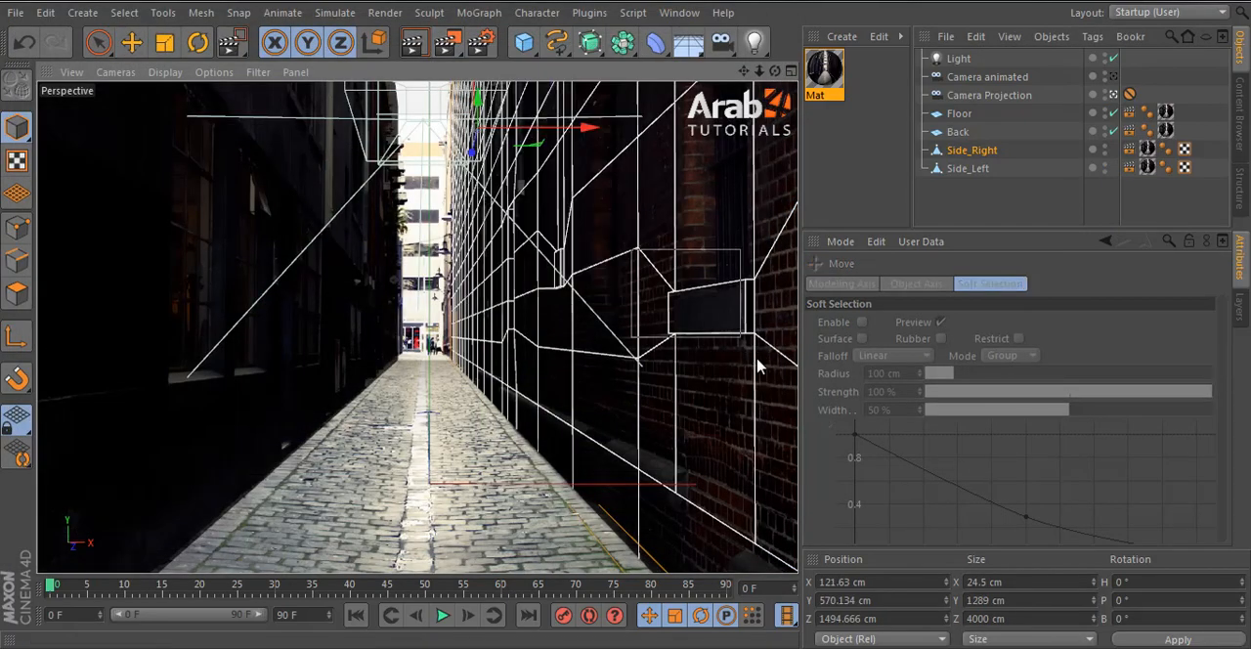
left_click(1032, 218)
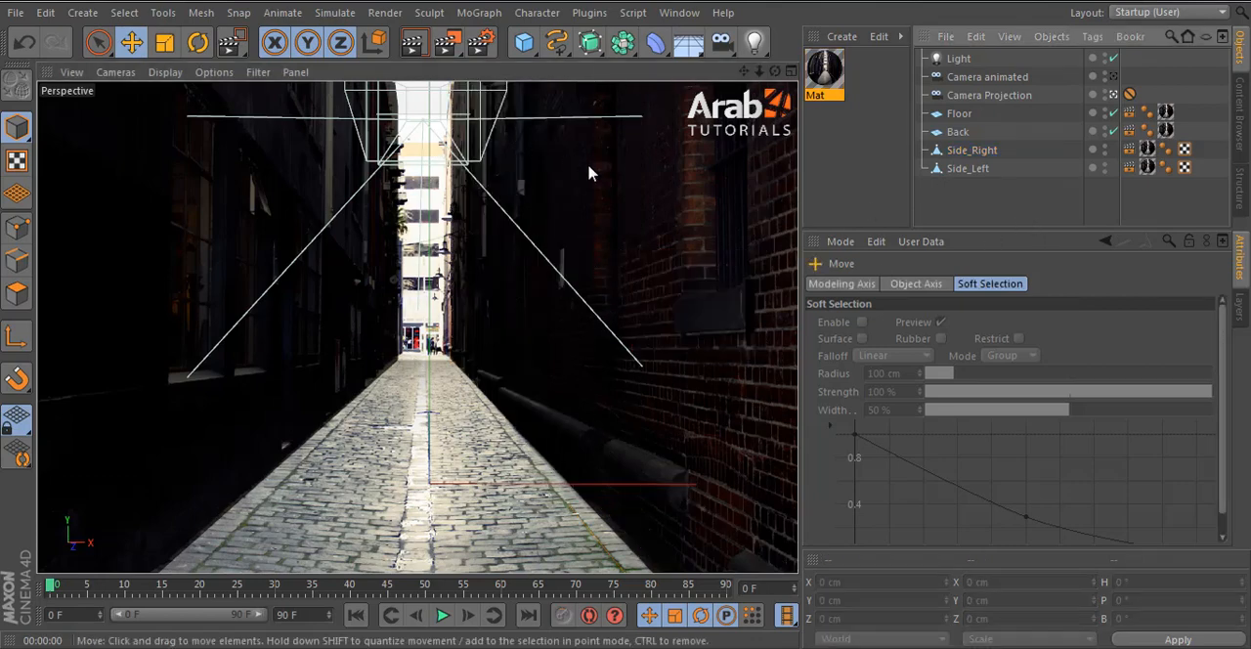
- Open the Arab4D Kit v.1 presets in the Content Browser, shrinking its thumbnails and enlarging the browsing area
key("shift+F8")
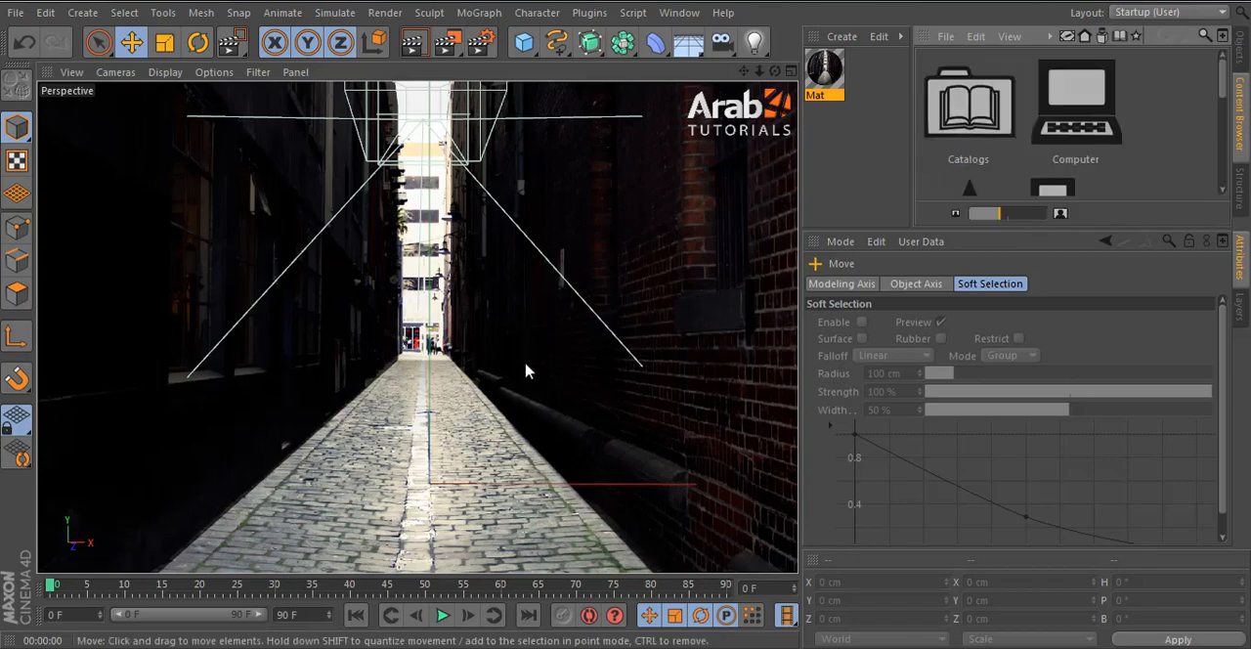
left_click_drag(1016, 209, 991, 212)
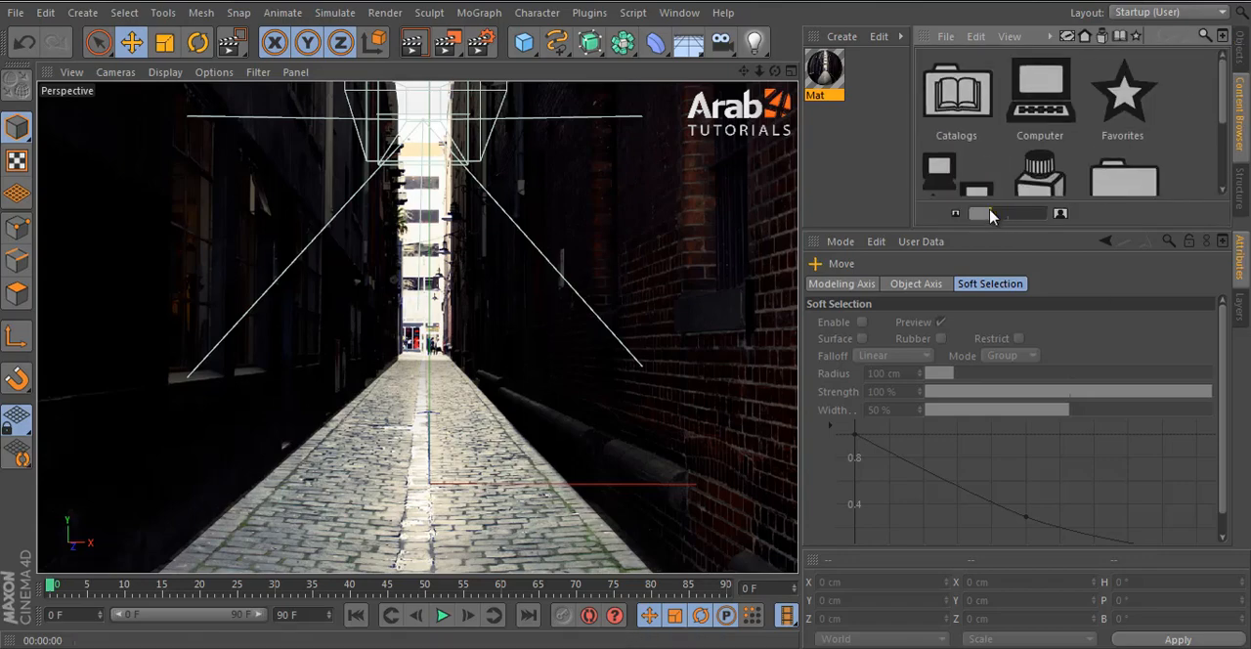
double_click(1030, 177)
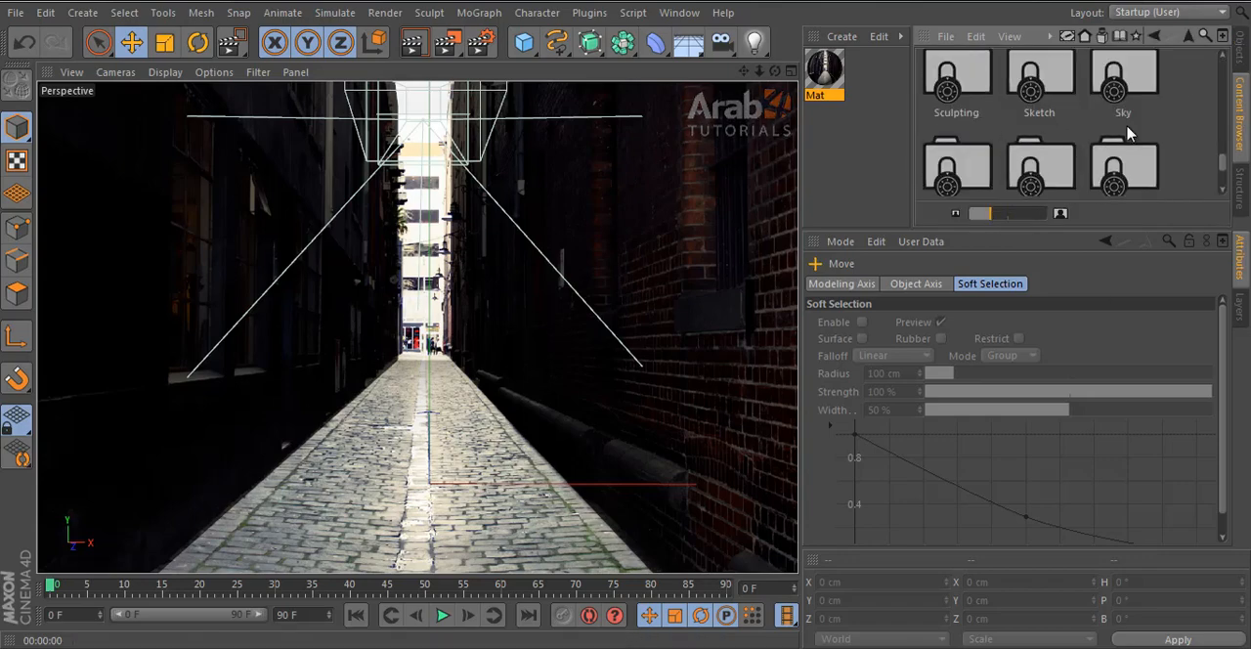
scroll(1124, 142, "up", 5)
double_click(1027, 91)
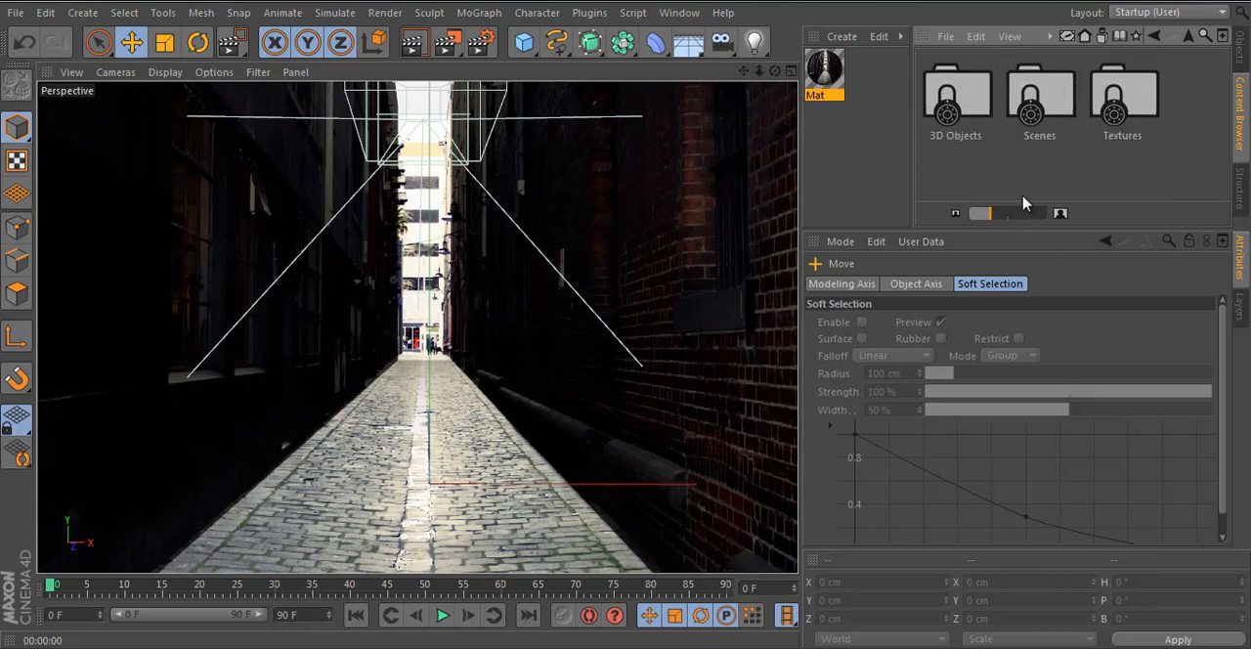
left_click_drag(1030, 239, 1030, 349)
- Load the Car hold model from the Miscellaneous folder of 3D Objects into the scene
double_click(956, 97)
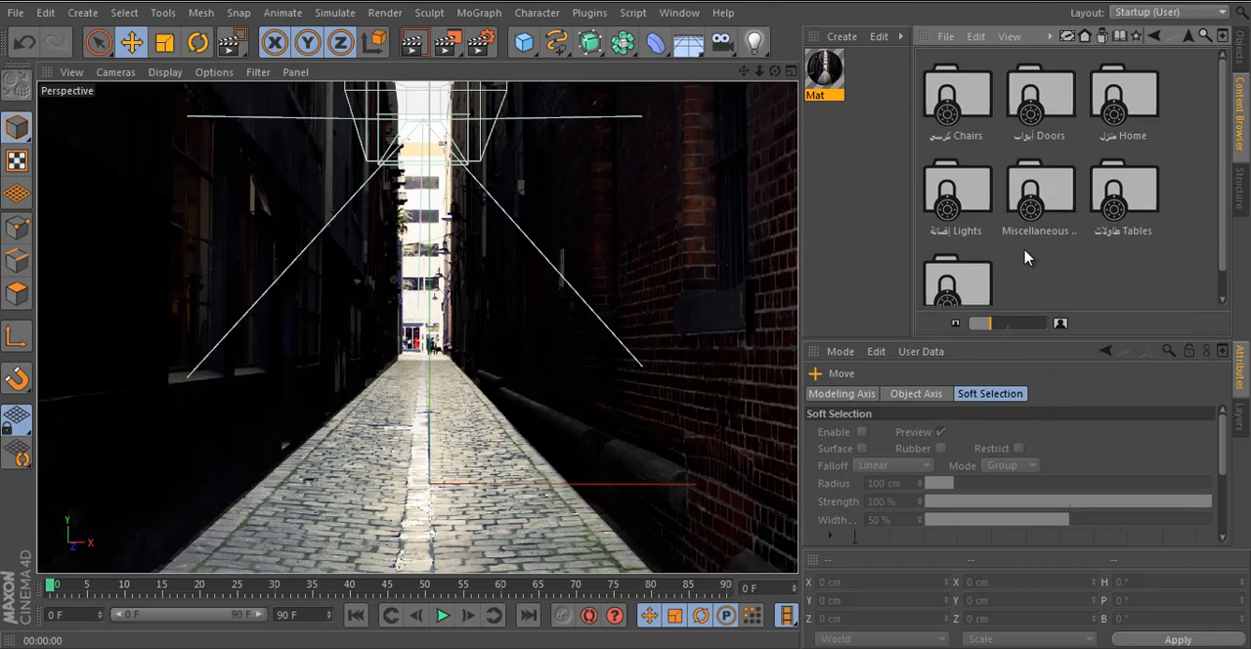
double_click(1035, 210)
scroll(1093, 224, "up", 2)
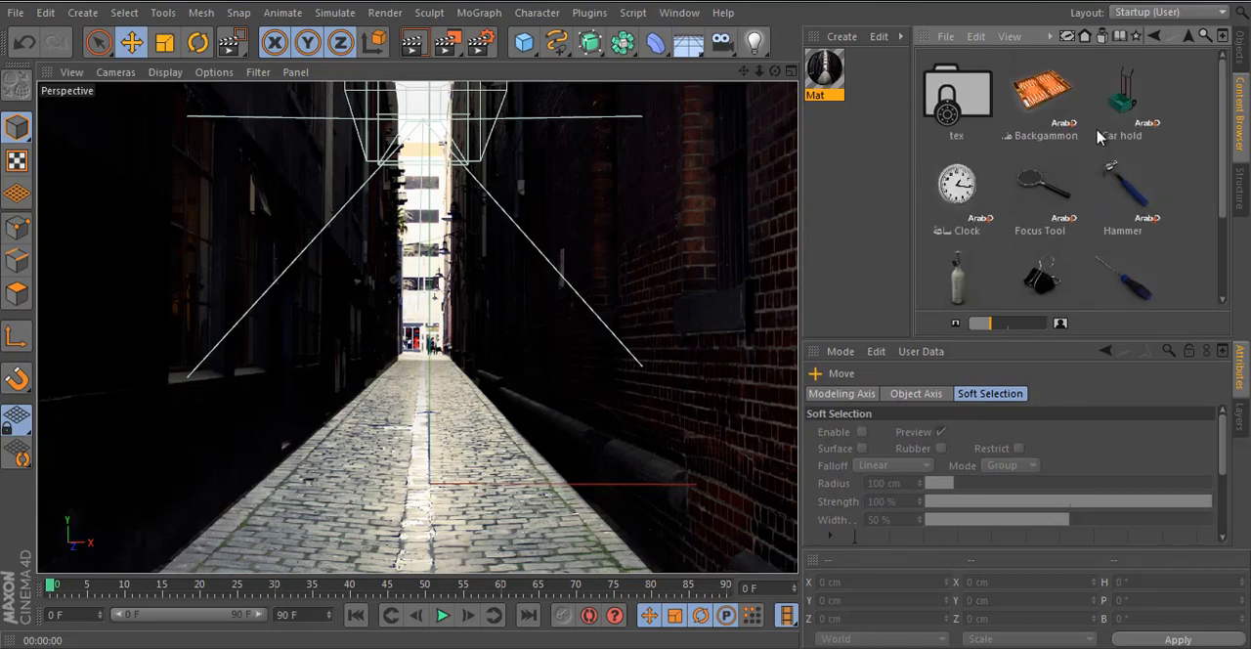
double_click(1124, 105)
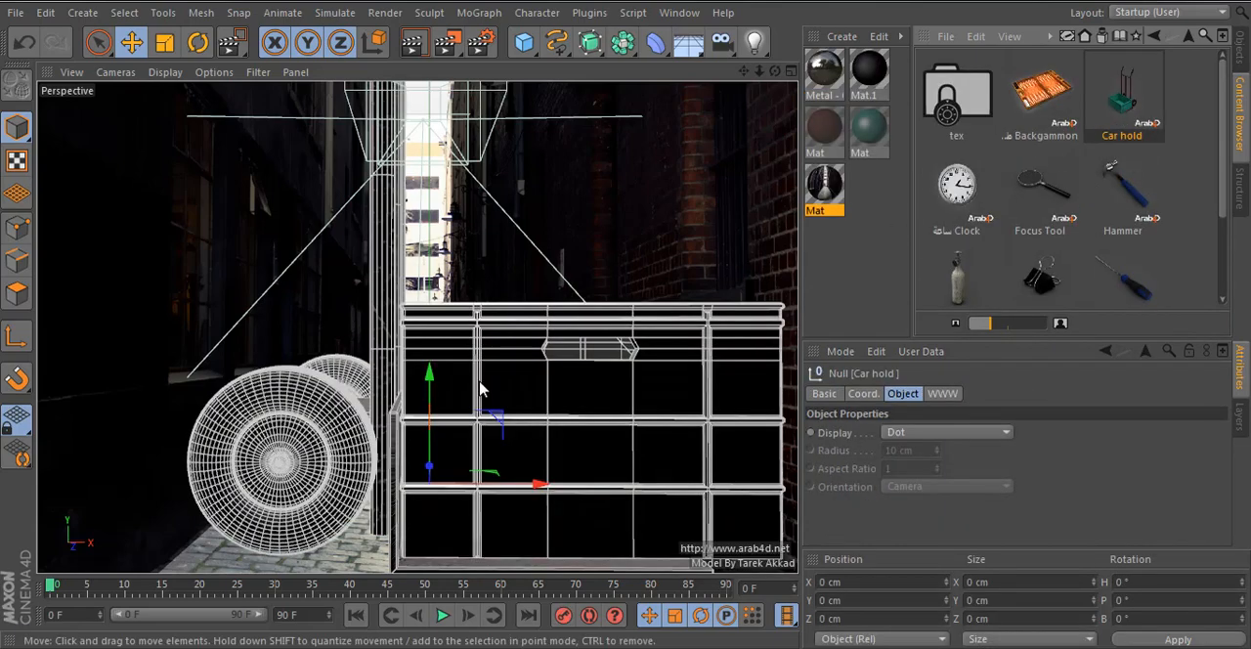
- In the Top view, rotate the Car hold to a -180° heading and move it to X 93.219 cm, Z 722.448 cm
middle_click(567, 224)
middle_click(570, 226)
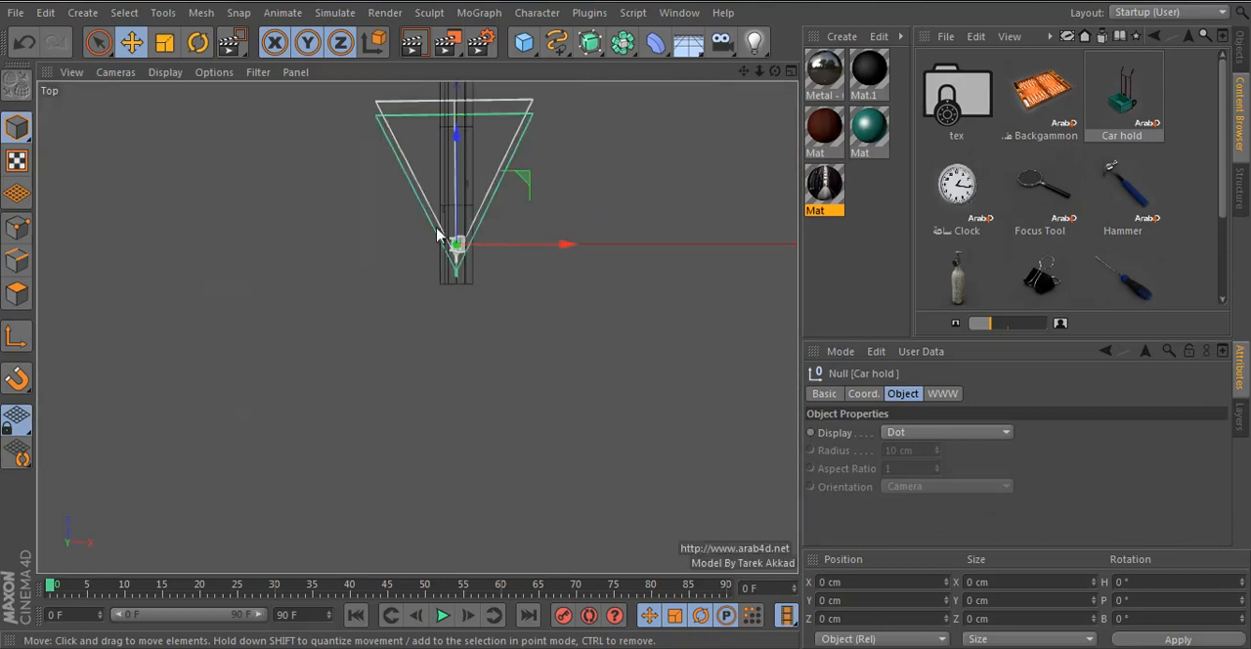
left_click(164, 44)
left_click_drag(601, 174, 434, 270)
left_click_drag(328, 347, 329, 347)
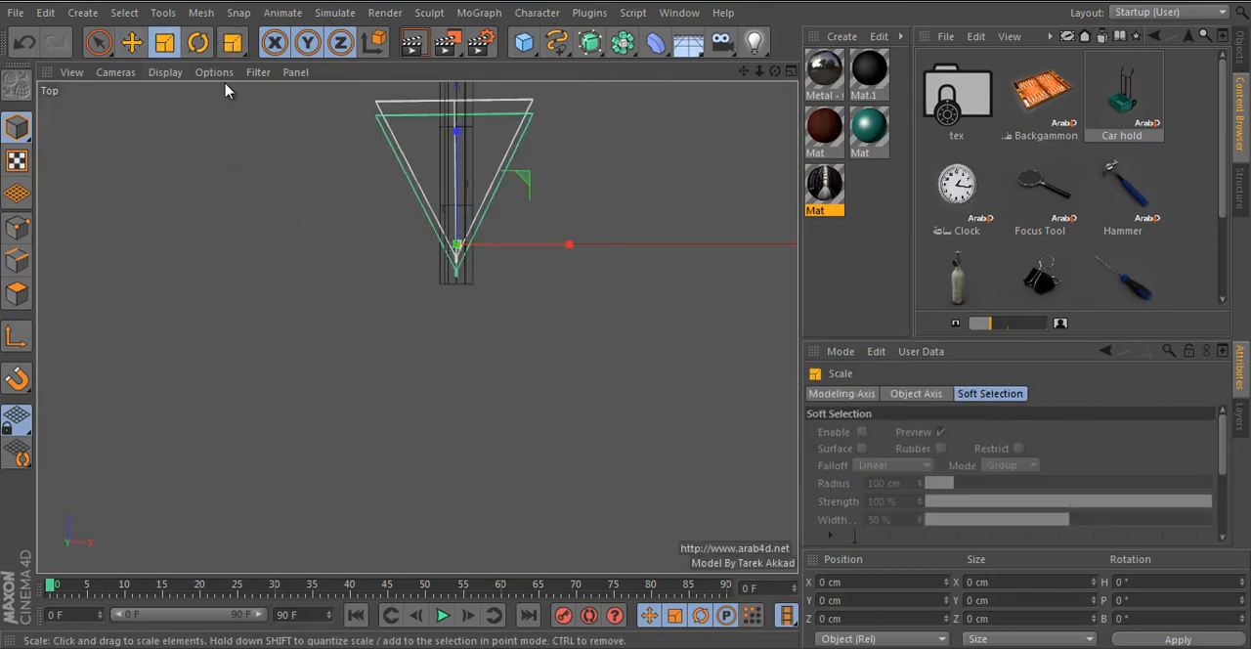
left_click(198, 42)
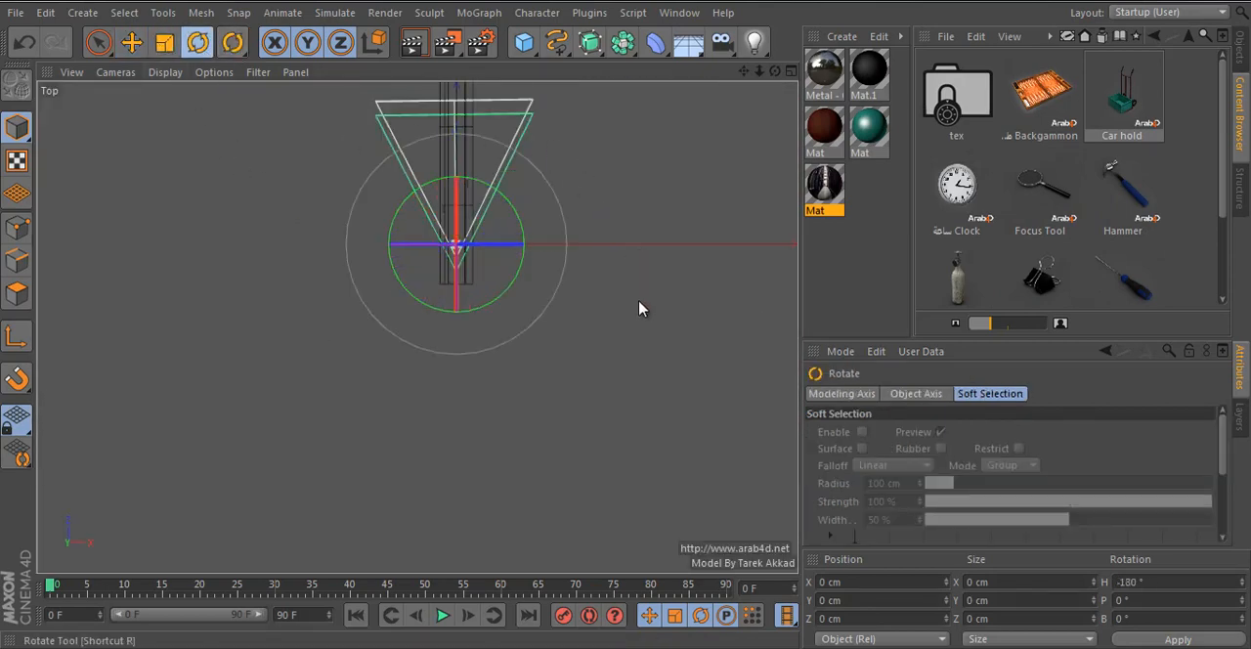
left_click(131, 42)
left_click_drag(333, 270, 346, 207)
- In the Front view, lower the Car hold toward the floor and shift it away from the right wall
middle_click(571, 324)
middle_click(634, 473)
key("s")
scroll(366, 323, "up", 5)
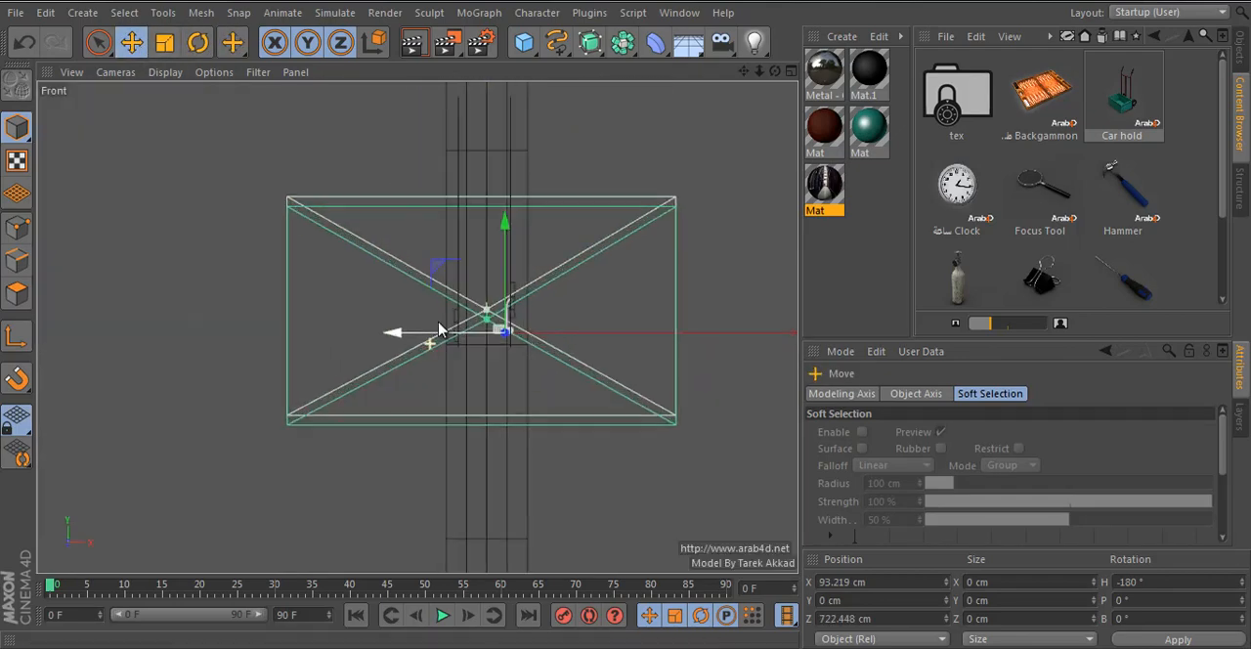
scroll(438, 313, "up", 4)
scroll(567, 416, "up", 10)
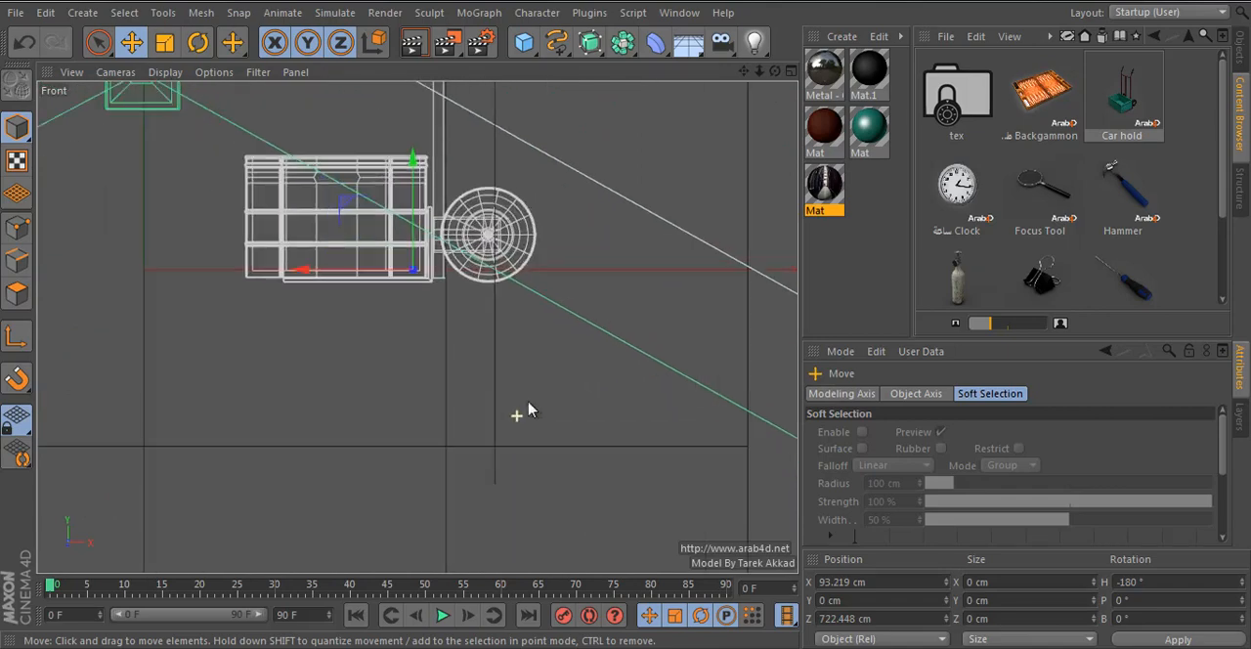
left_click_drag(521, 422, 445, 509)
- Move only the Car hold's axis to the center of its wheel, at X 87.819 cm, Y -29.857 cm
left_click(17, 337)
left_click_drag(256, 408, 327, 374)
left_click(17, 337)
- Tilt the Car hold to a -10° bank and move it onto the floor at X 94.508 cm, Y -44.573 cm
left_click(197, 42)
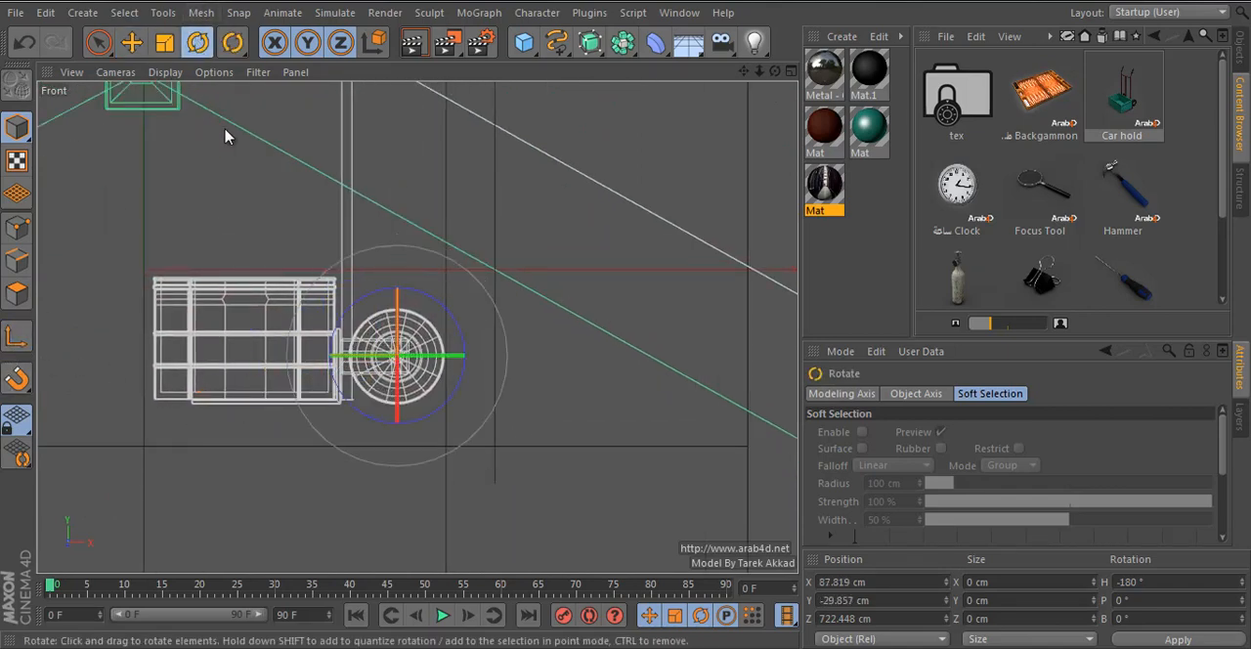
left_click_drag(224, 131, 254, 134, "shift")
left_click(131, 42)
scroll(447, 321, "down", 3)
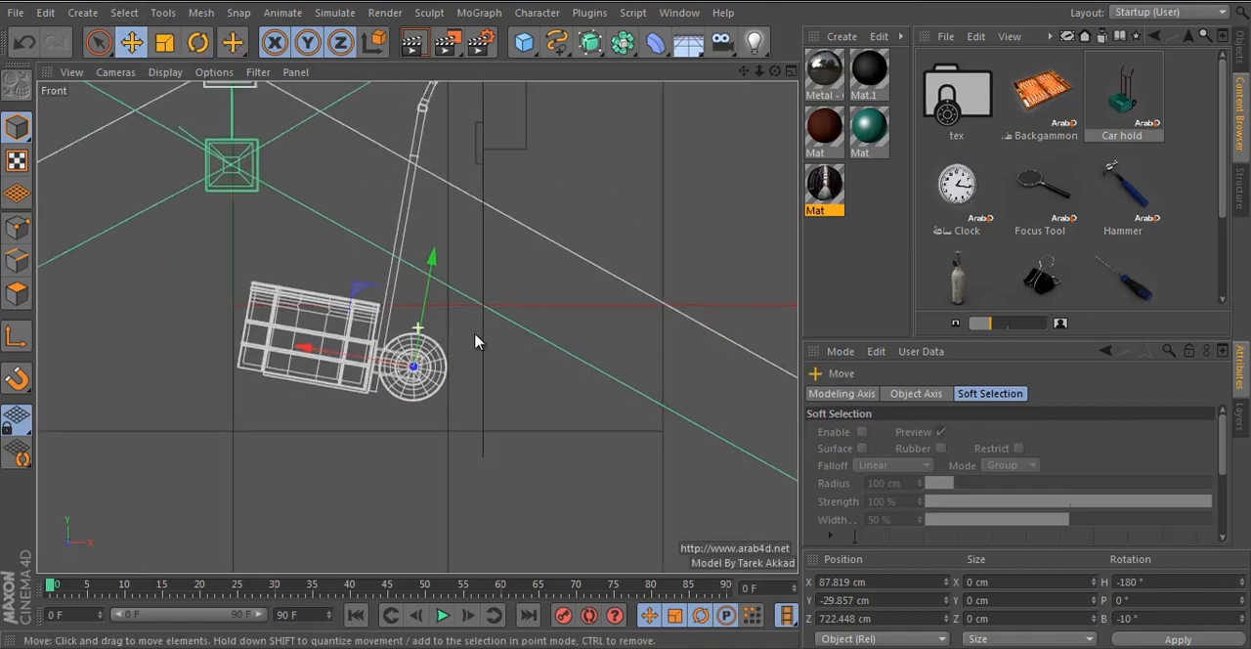
left_click_drag(474, 341, 515, 396)
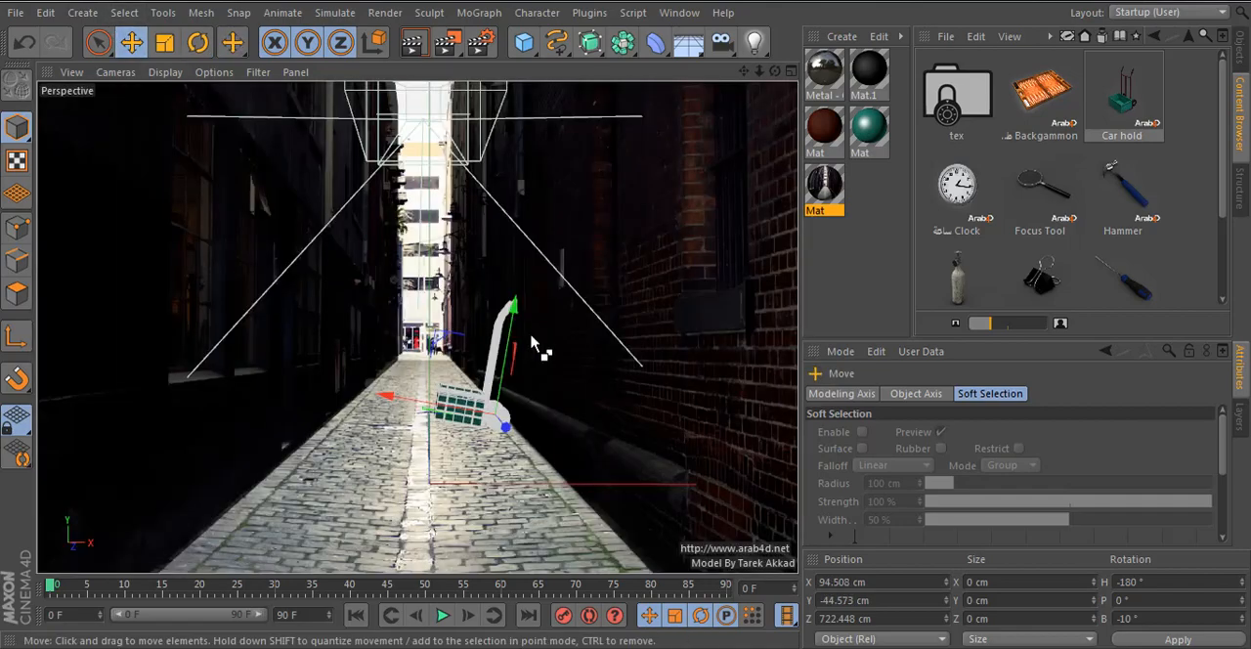
- Save the scene to the Desktop as "camera mapping"
key("ctrl+s")
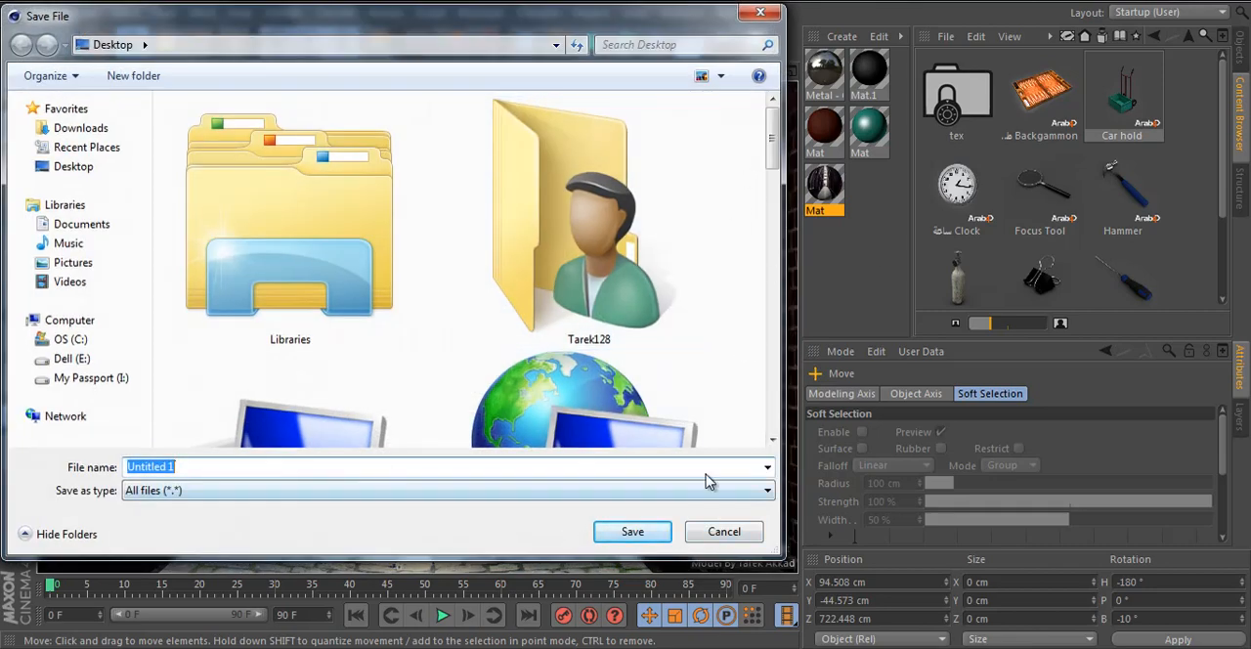
left_click_drag(770, 162, 775, 442)
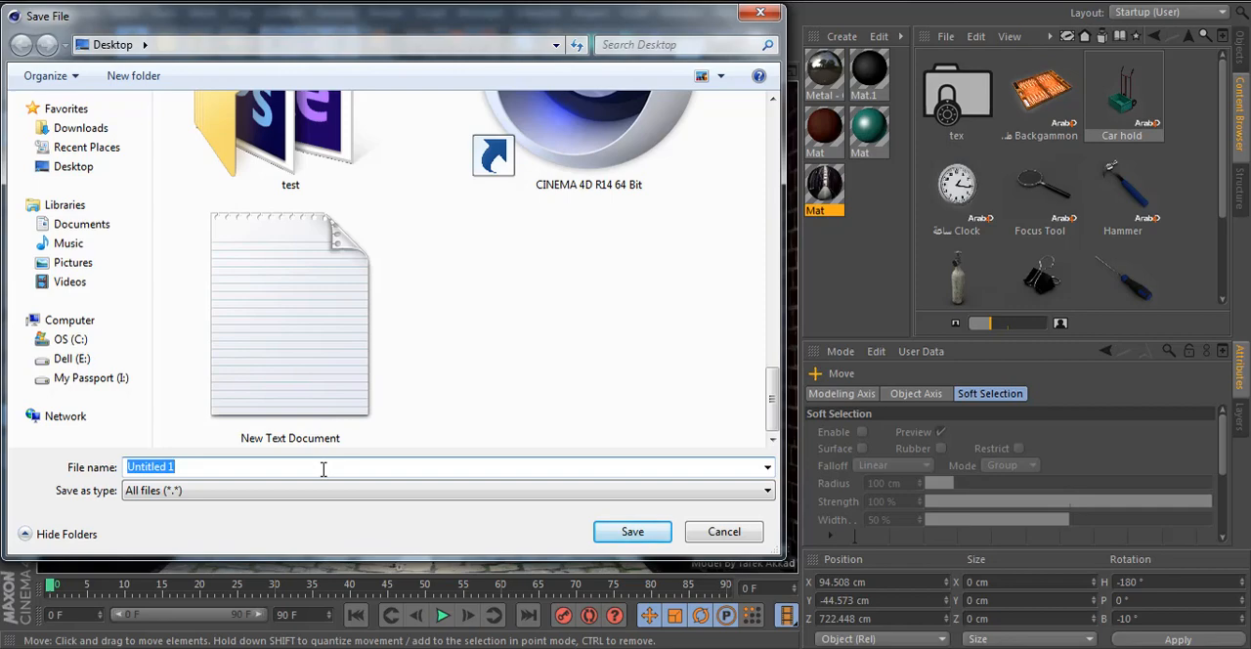
type("camera mapping")
key("Return")
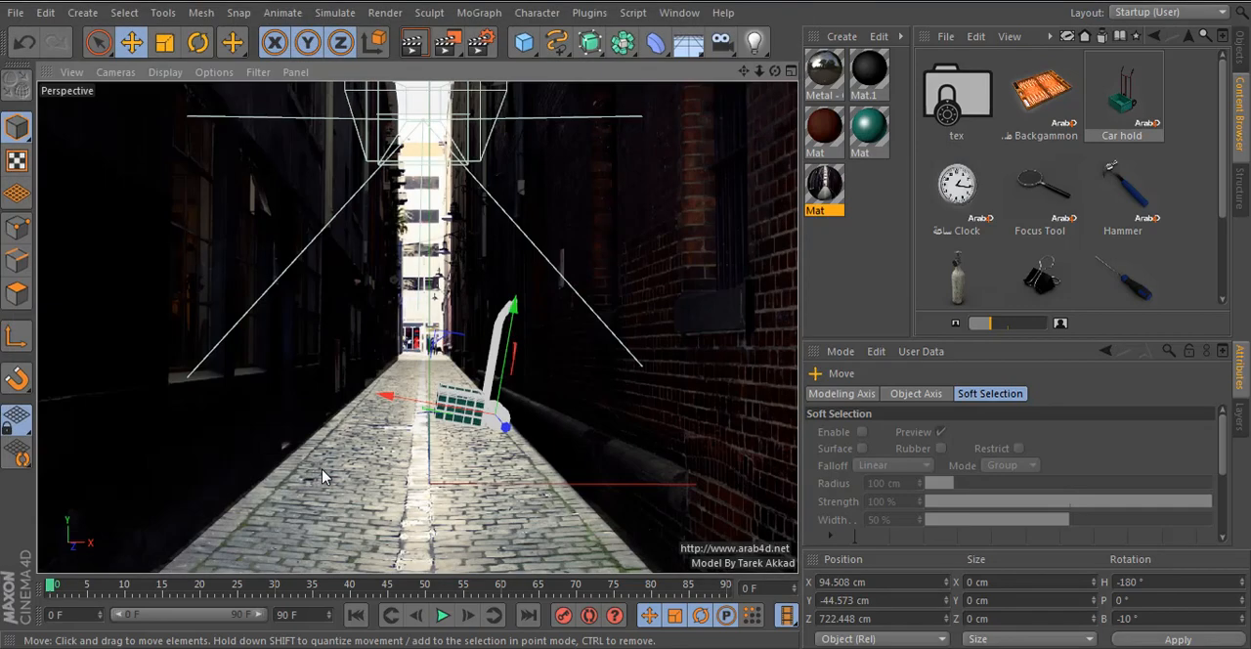
- Show the scene's object list again and clear the object selection
left_click(1244, 59)
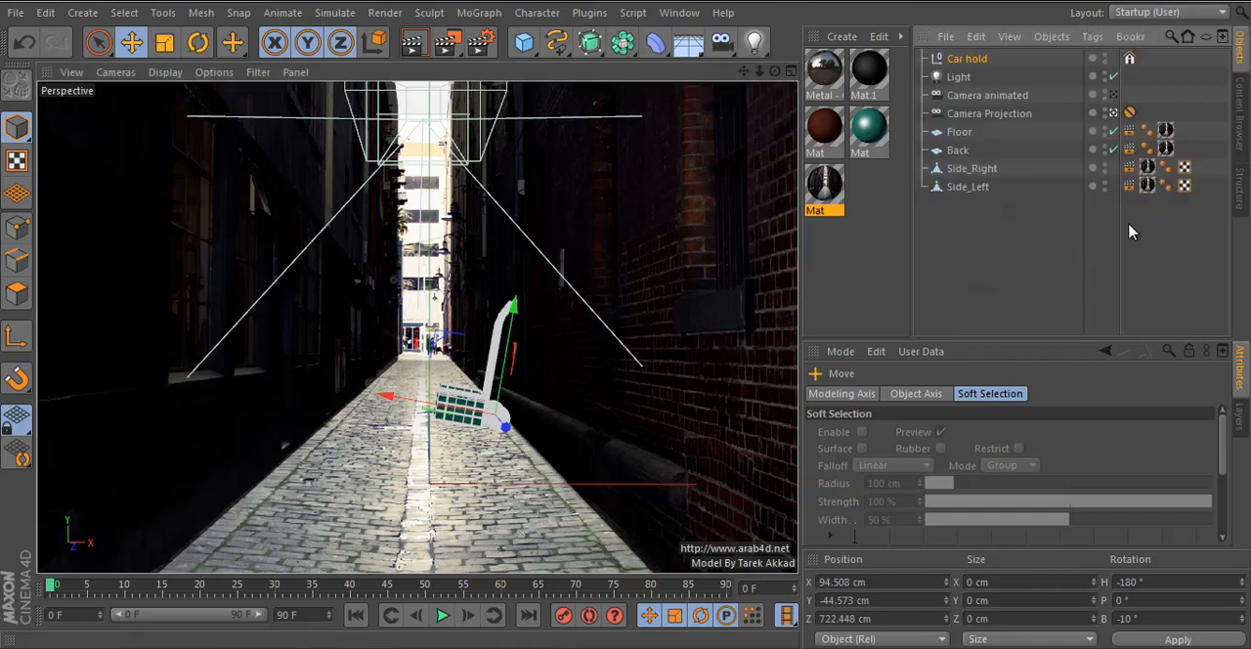
left_click(598, 398)
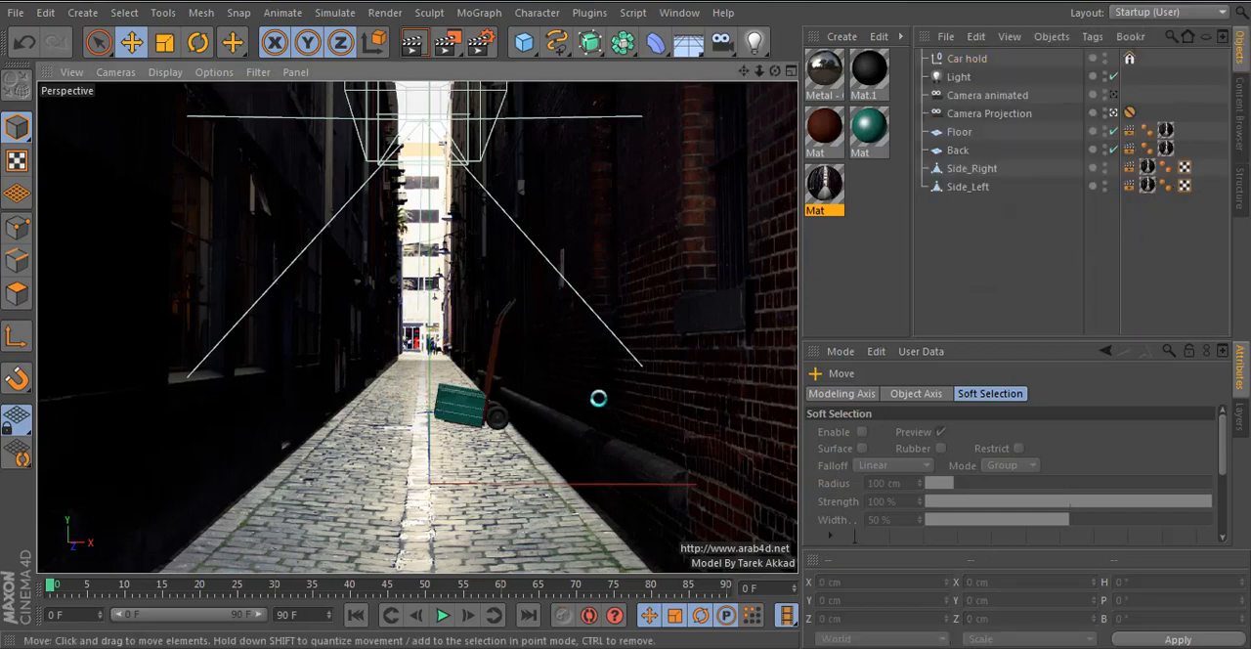
left_click(525, 437)
left_click(1000, 265)
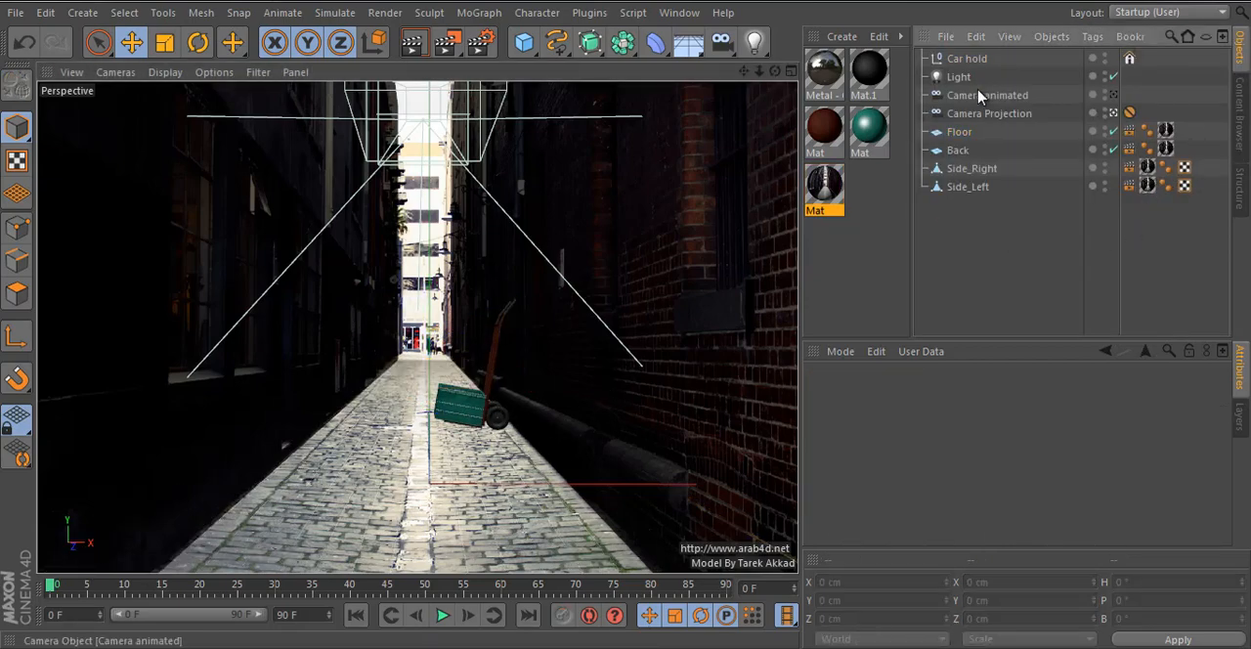
- Add the green Cubo Basura Verde bin from the content library's Architecture Edition outdoor Miscellaneous models and return to the object list
left_click(1242, 117)
left_click(1190, 38)
left_click(1191, 37)
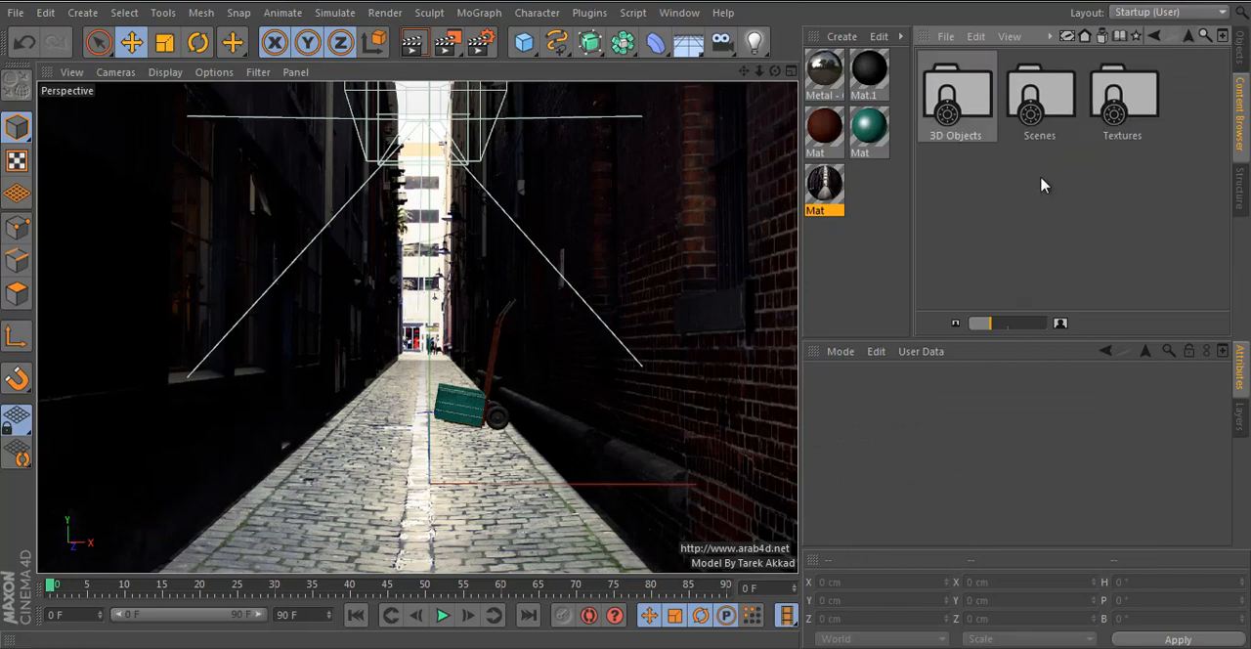
left_click(1189, 37)
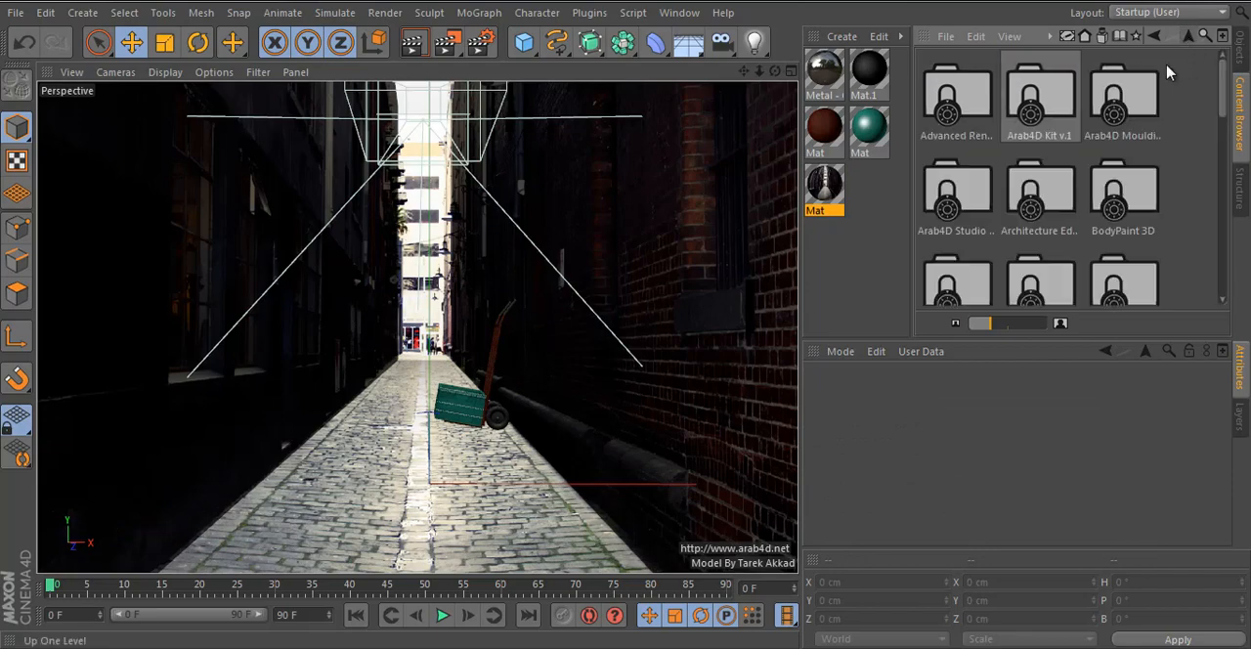
double_click(1031, 227)
double_click(977, 225)
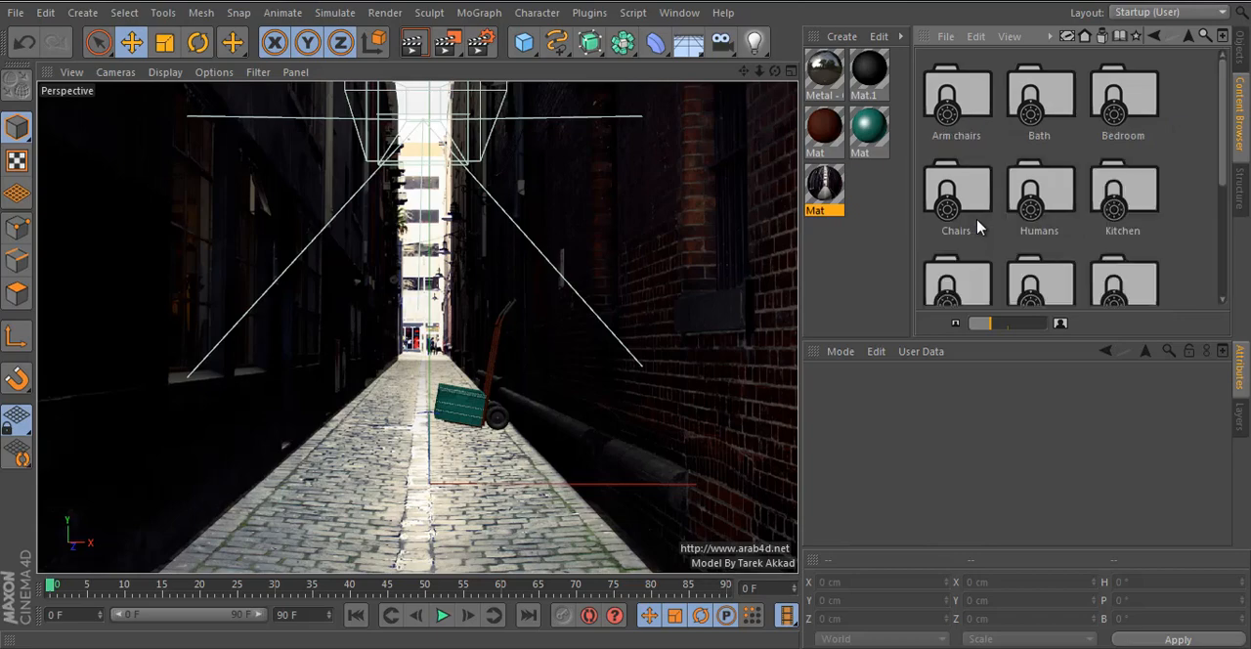
scroll(1007, 257, "down", 3)
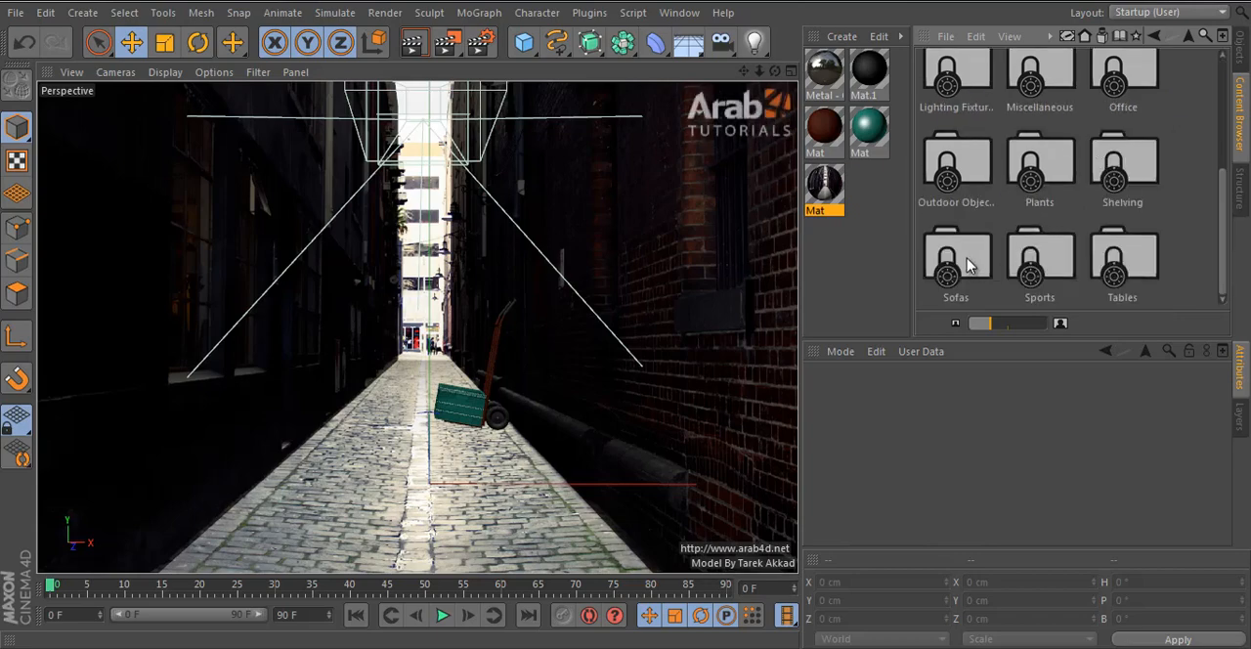
double_click(961, 166)
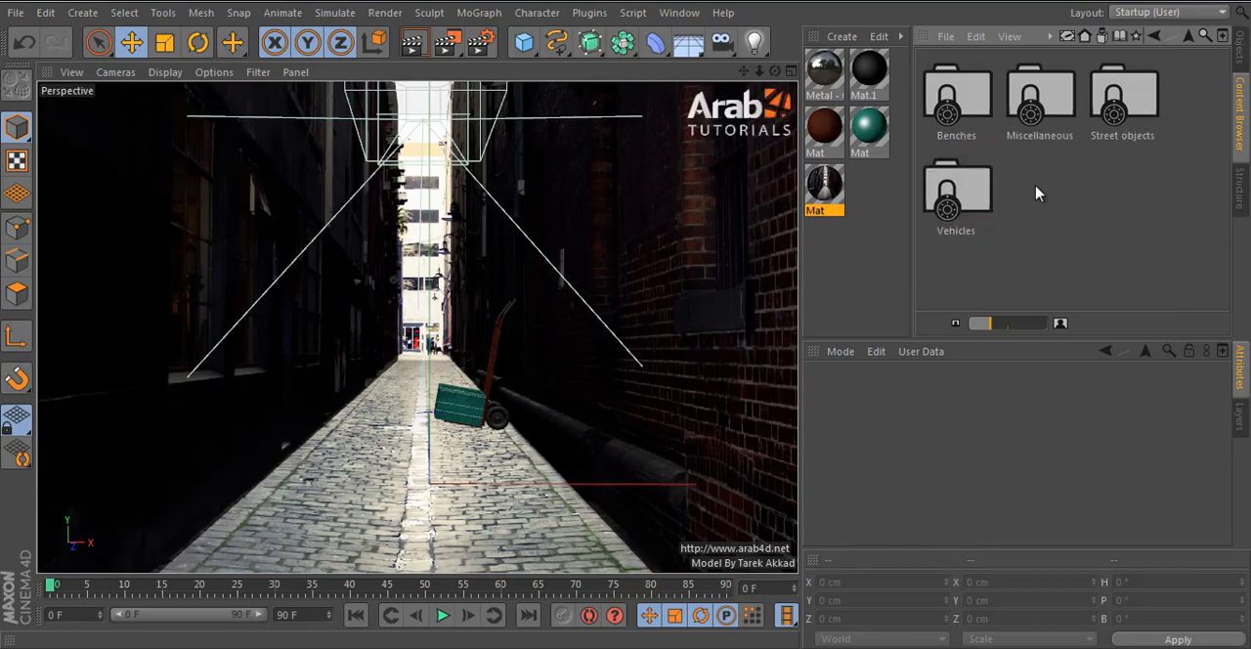
double_click(1038, 97)
scroll(1172, 239, "down", 3)
double_click(952, 256)
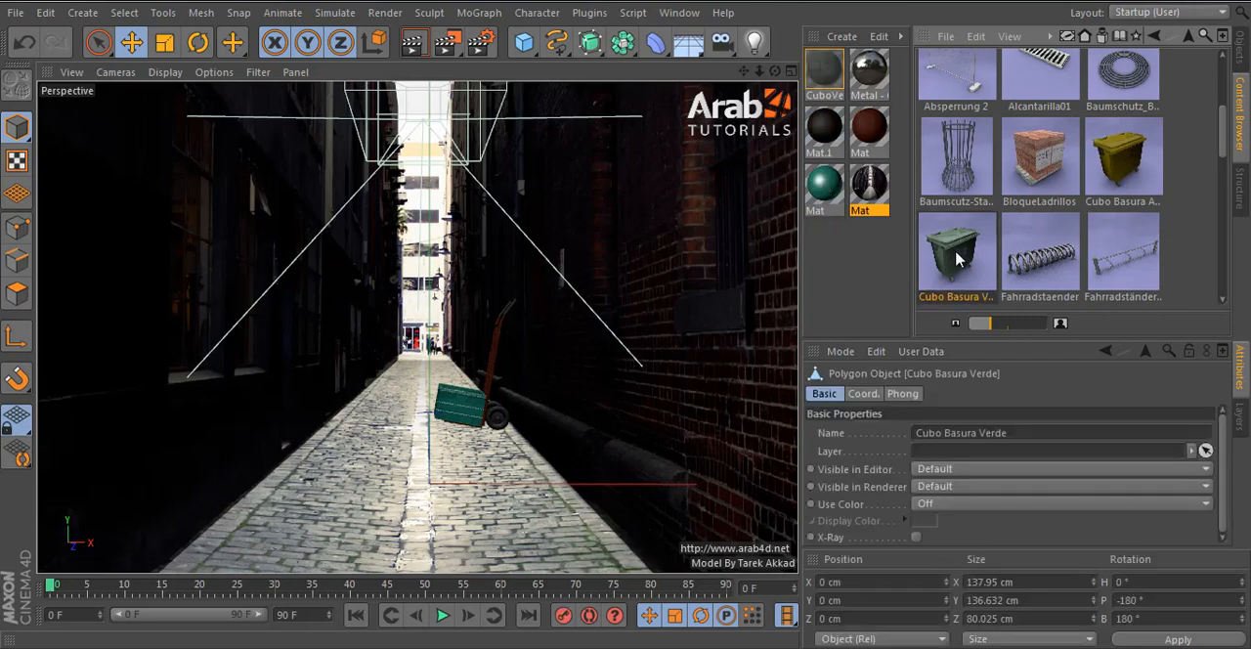
left_click(1239, 46)
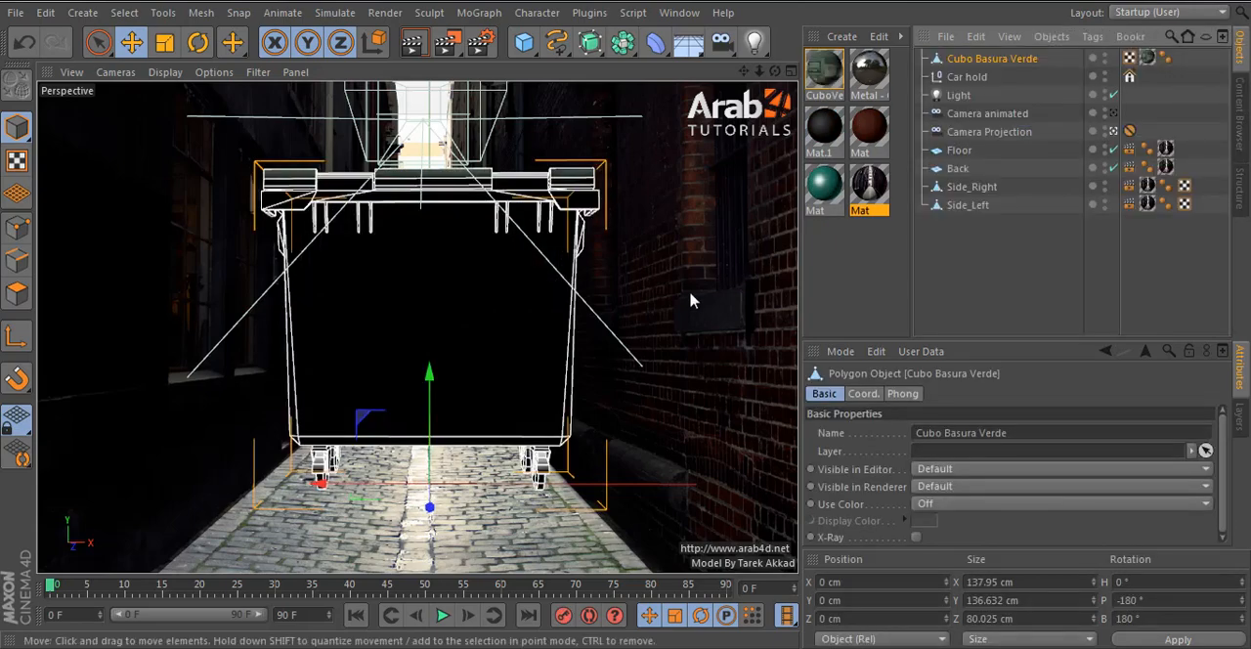
- Rotate the Cubo Basura Verde bin to a 90° heading in the top view
middle_click(690, 296)
middle_click(678, 228)
left_click(195, 41)
scroll(467, 266, "down", 5)
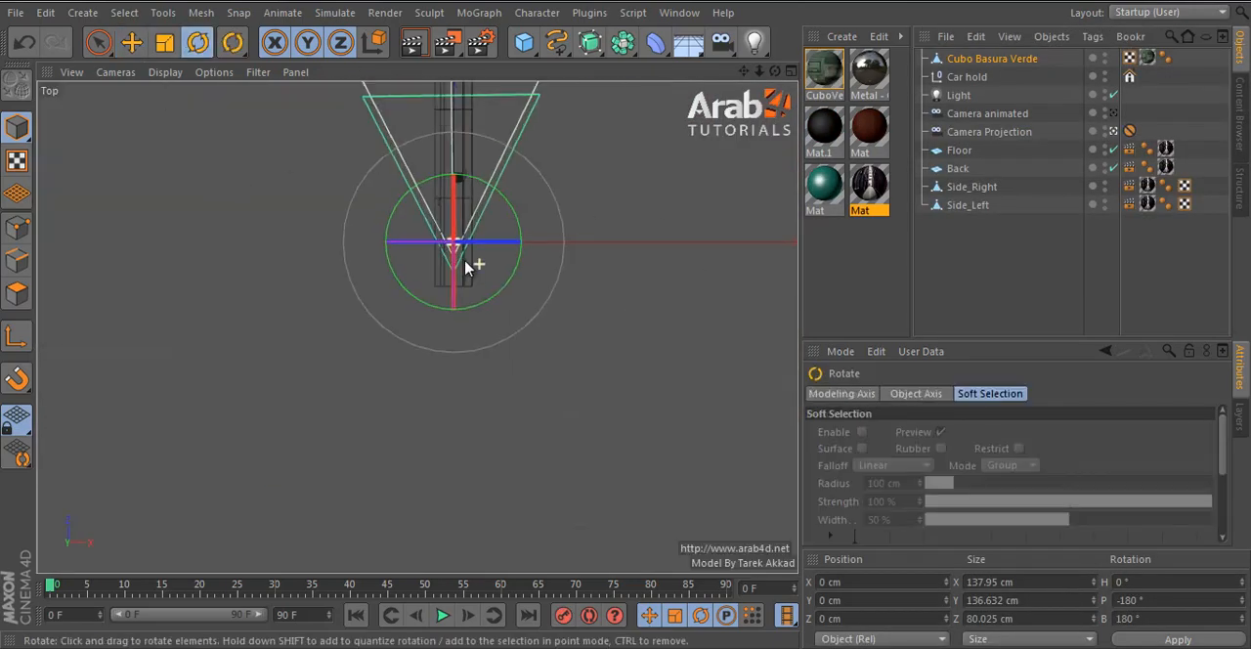
scroll(438, 311, "down", 3)
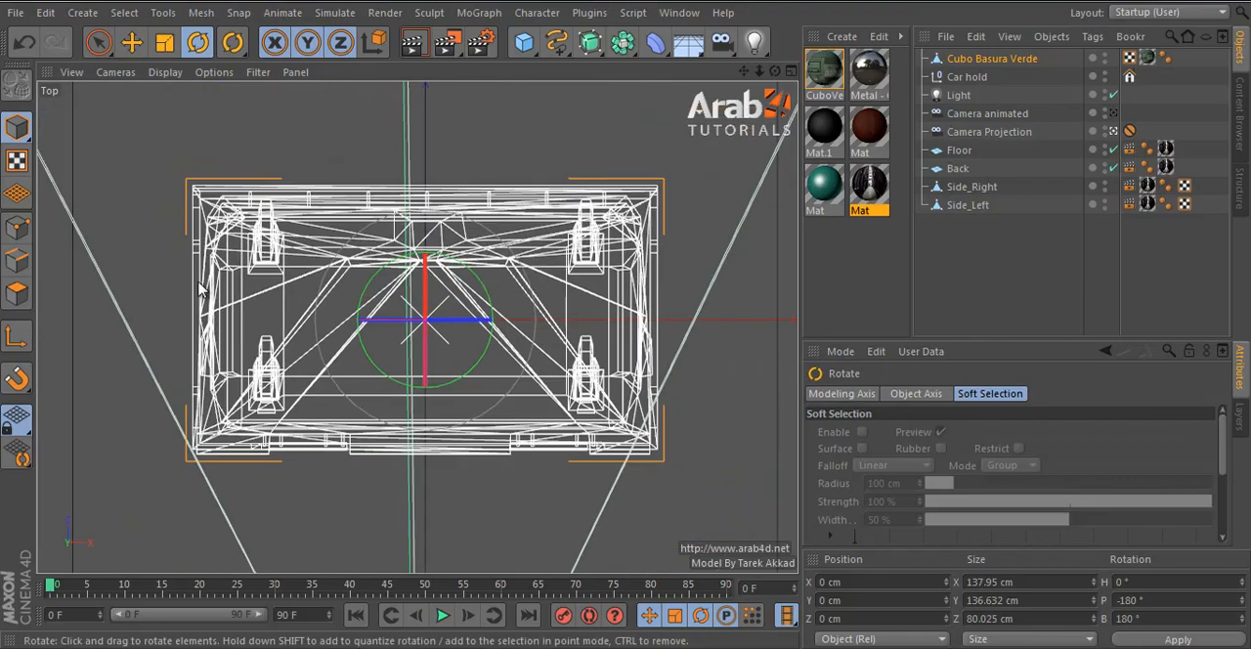
left_click_drag(55, 176, 254, 527)
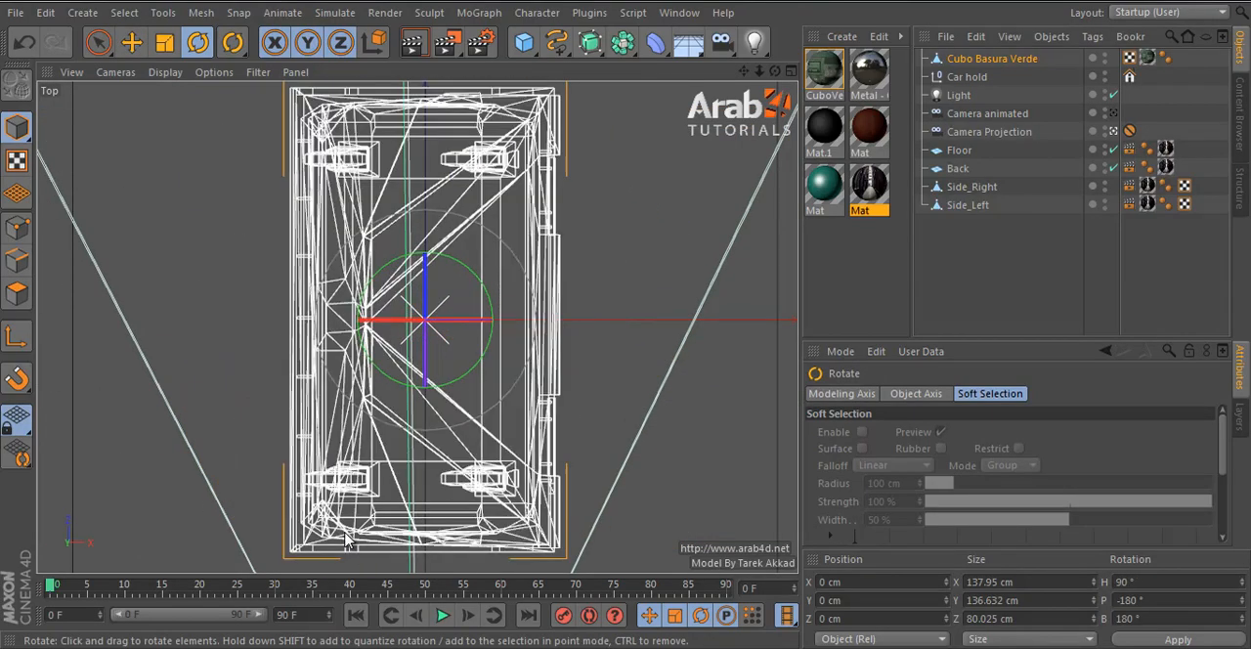
- Move the bin deeper into the alley, to about X 58.351 cm and Z 888.725 cm
left_click(131, 41)
scroll(279, 173, "down", 10)
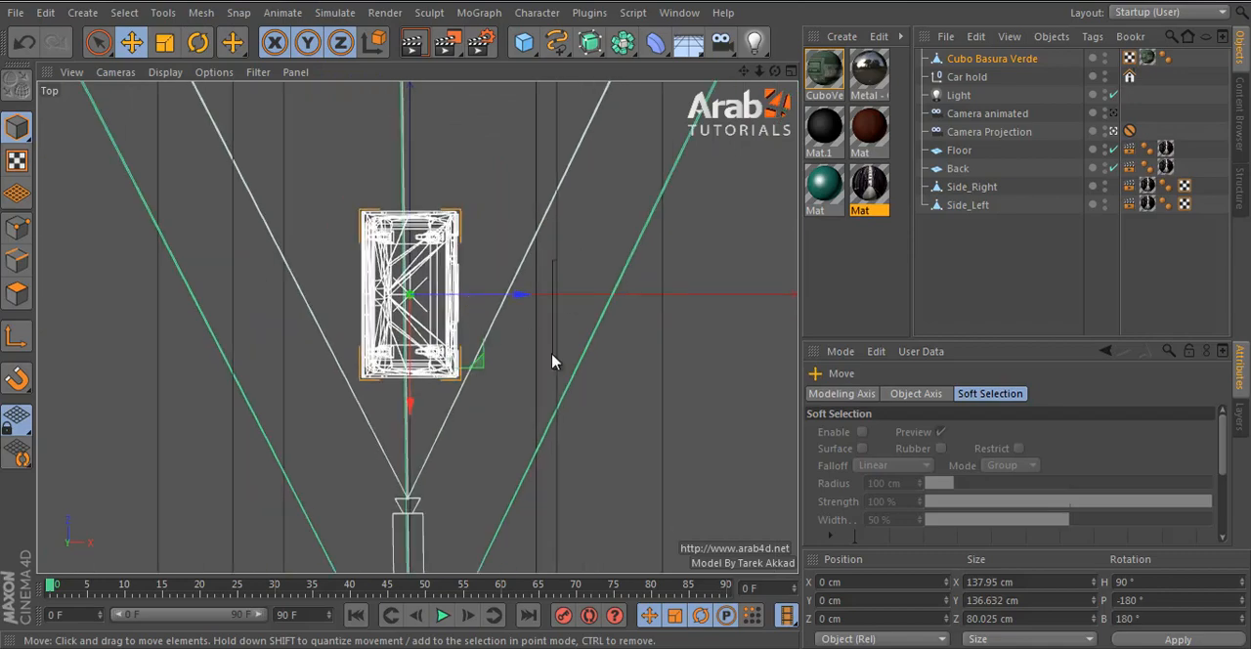
scroll(493, 461, "down", 3)
left_click_drag(516, 489, 544, 142)
- Lower the bin onto the floor in the front view, to X 58.842 cm, Y -61.967 cm
middle_click(491, 248)
middle_click(535, 446)
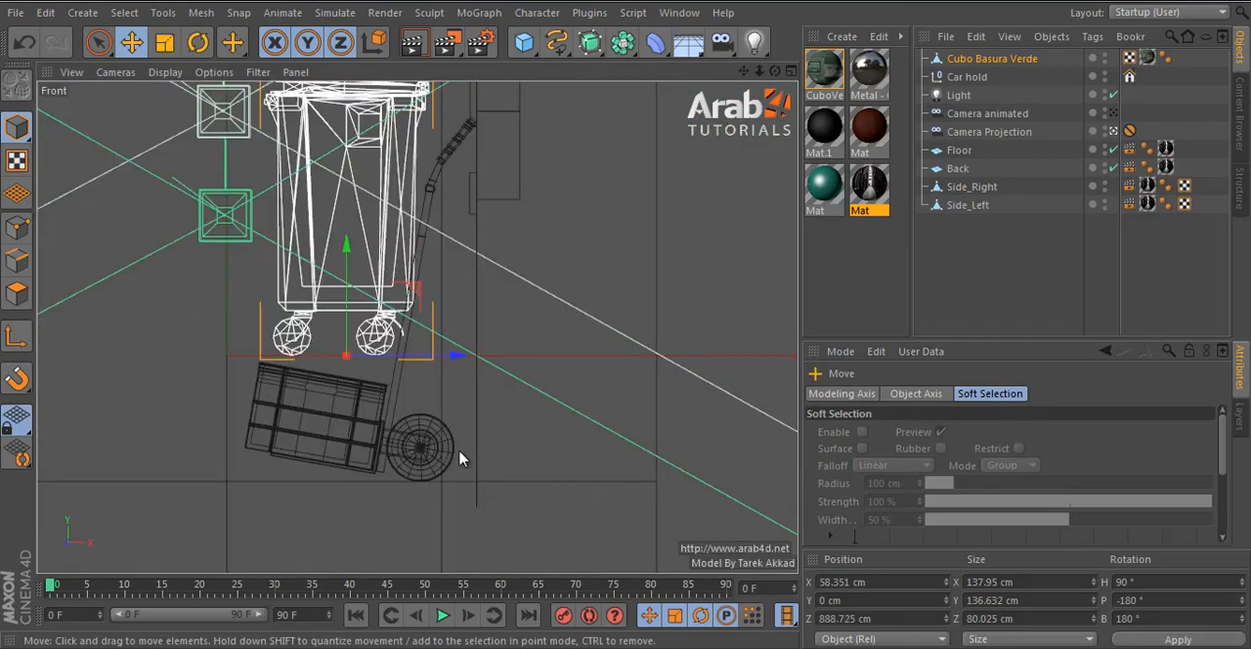
left_click_drag(348, 295, 343, 439)
scroll(362, 547, "up", 4)
scroll(344, 469, "up", 2)
middle_click(342, 349)
middle_click(382, 264)
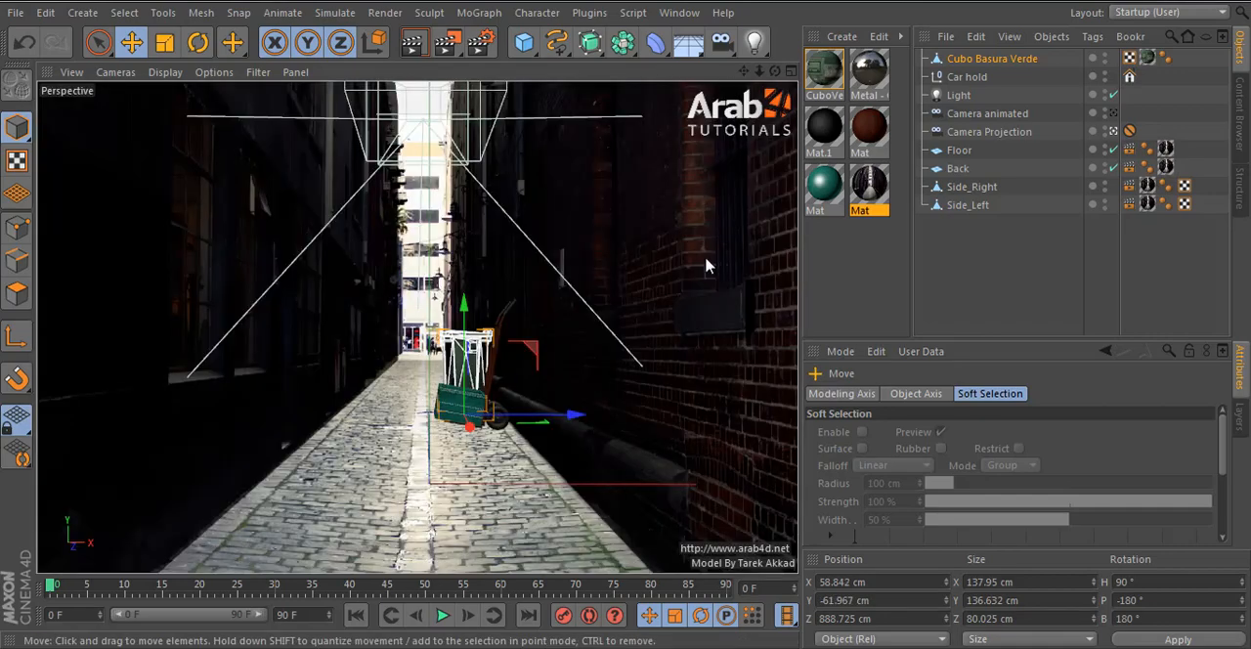
- View the props through the free editor camera and hide the Side_Left wall in both the editor and the renderer
left_click(1113, 114)
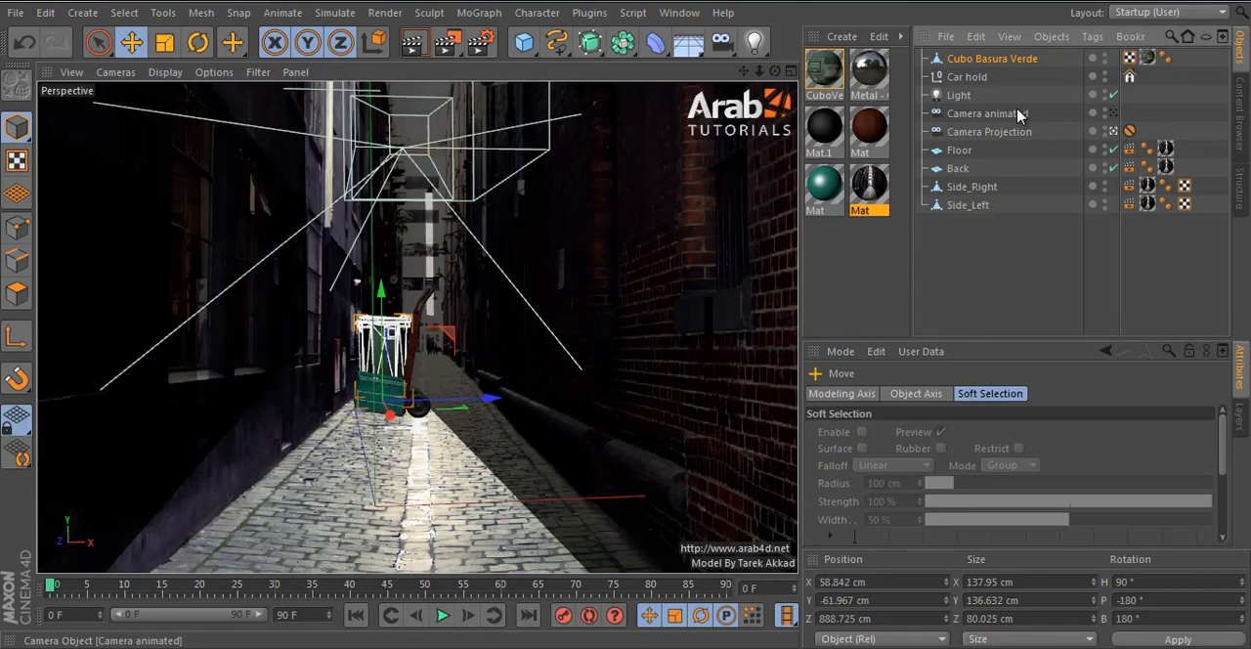
mouse_move(497, 355)
left_mouse_down("alt")
mouse_move(502, 371)
mouse_move(553, 355)
mouse_move(586, 389)
mouse_move(772, 269)
left_mouse_up("alt")
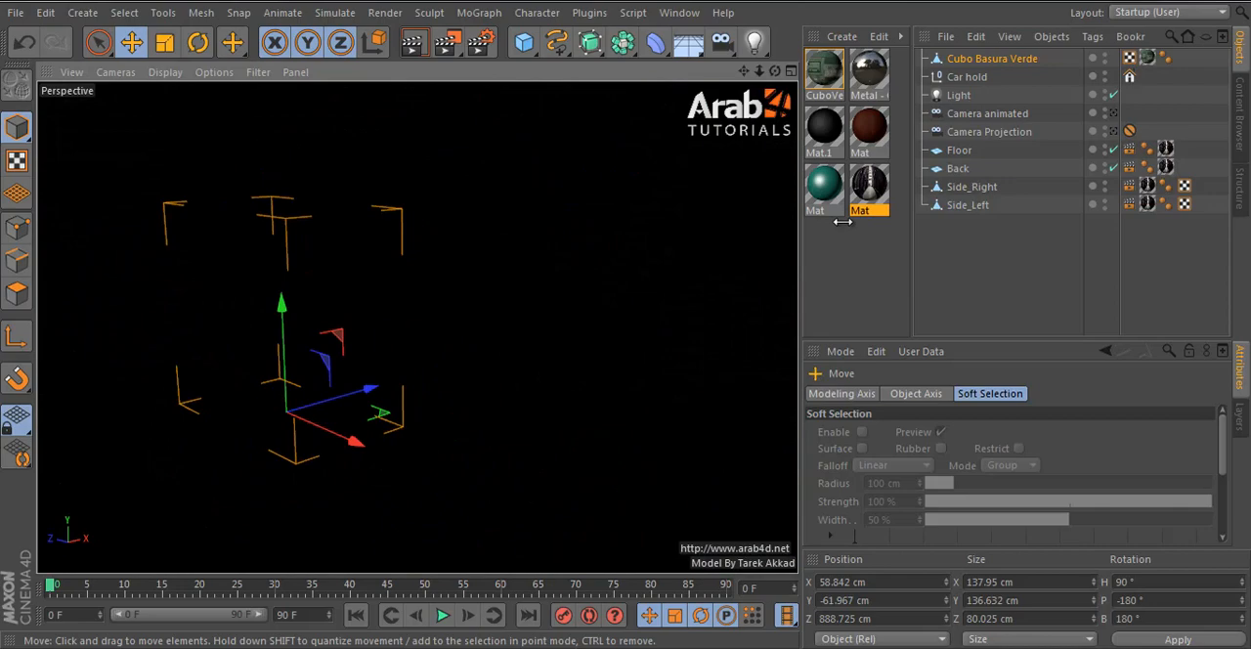
double_click(1104, 204, "alt")
left_click(625, 303)
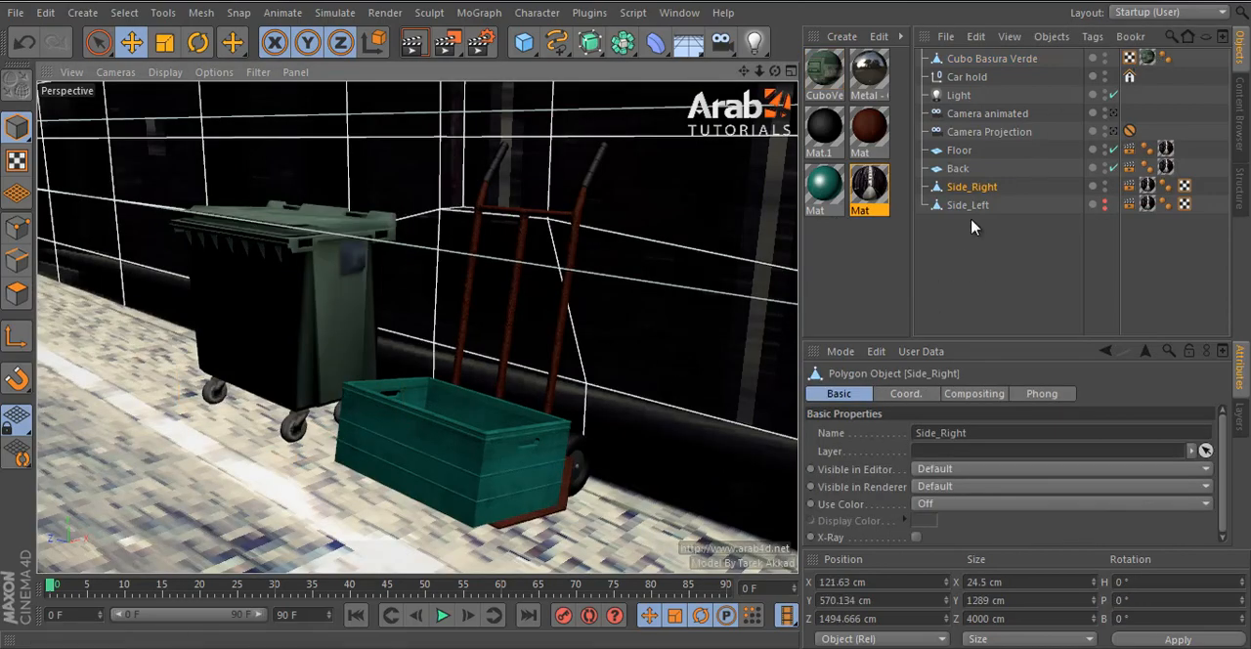
- Scale the Car hold down to 60 % of its size
left_click(483, 456)
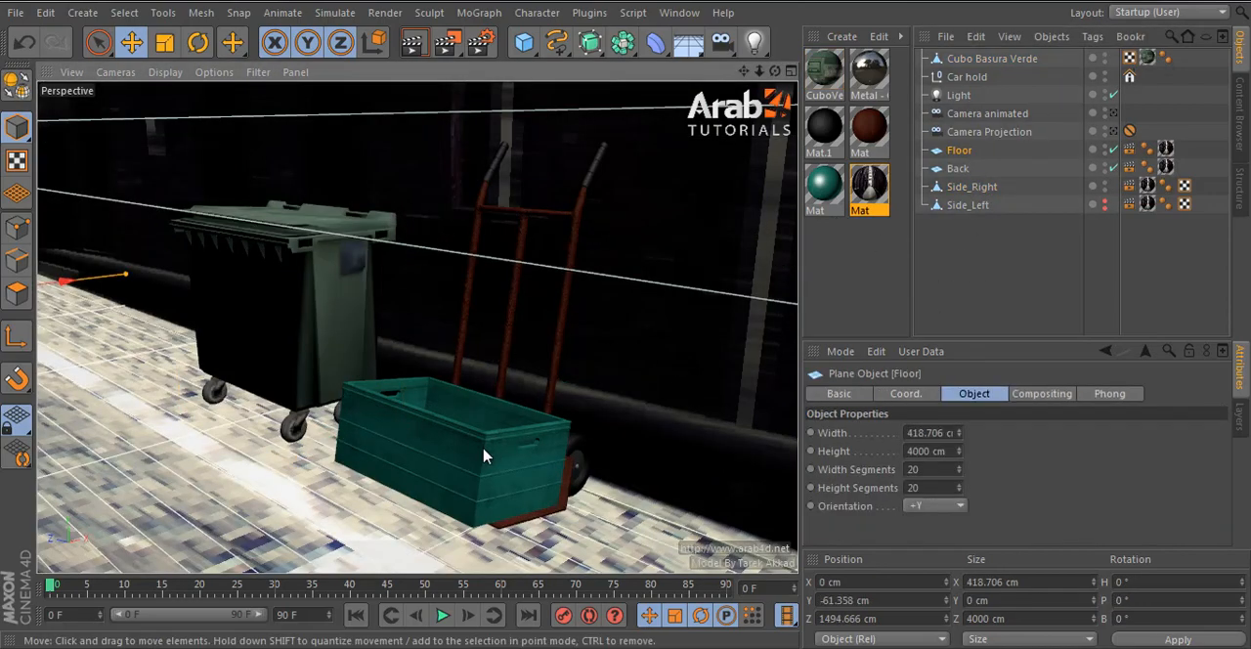
left_click(966, 76)
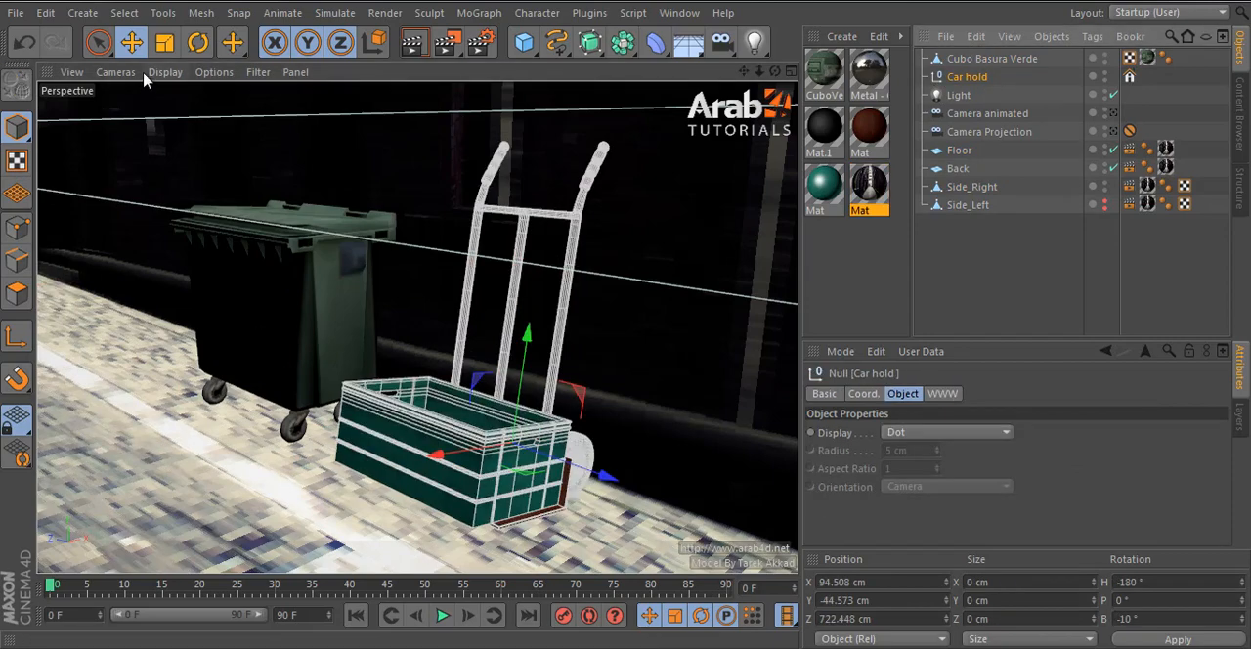
left_click(164, 42)
left_click_drag(338, 190, 169, 428)
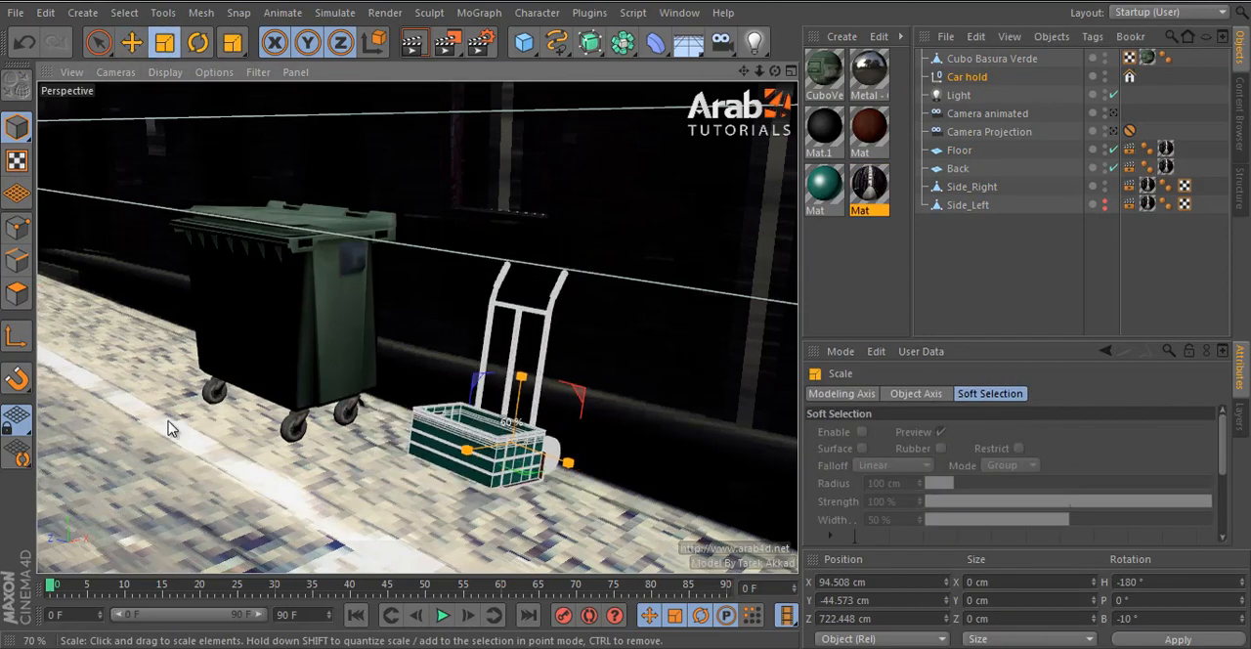
- Move the smaller Car hold down onto the floor in the front view, to X 88.587 cm, Y -51.008 cm
left_click_drag(413, 409, 555, 488, "alt")
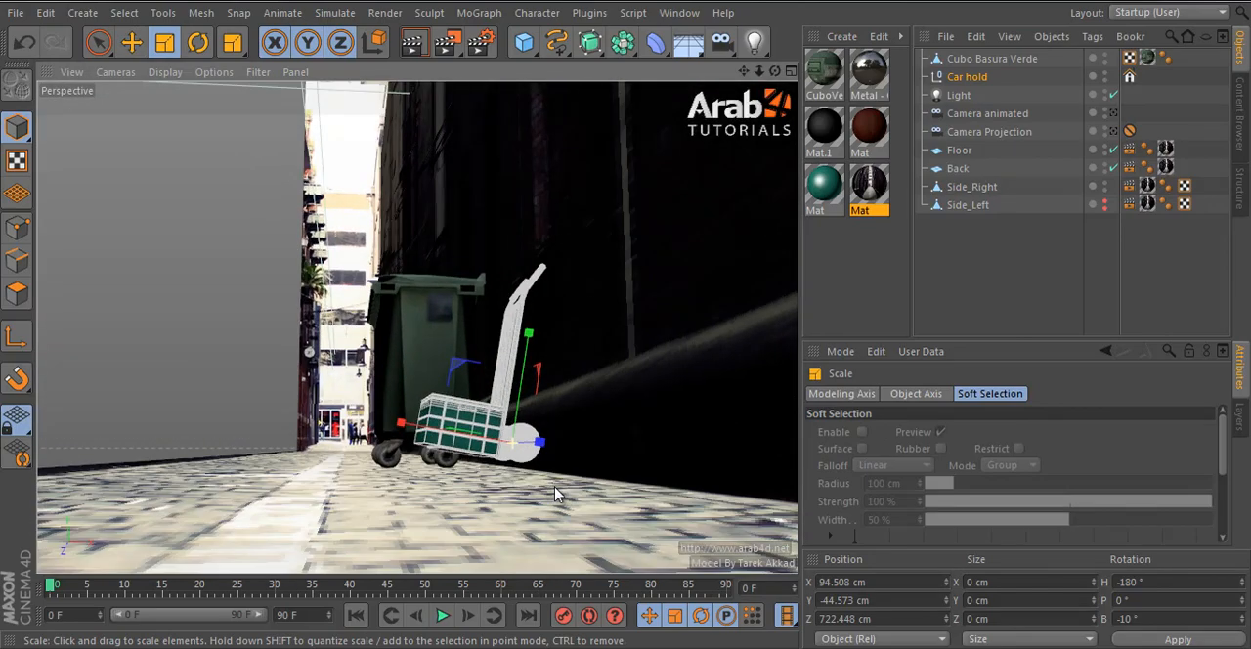
left_click(132, 42)
middle_click(526, 408)
middle_click(526, 408)
left_click_drag(491, 374, 491, 417)
scroll(491, 411, "down", 3)
middle_click_drag(541, 315, 537, 378, "alt")
left_click_drag(425, 445, 411, 450)
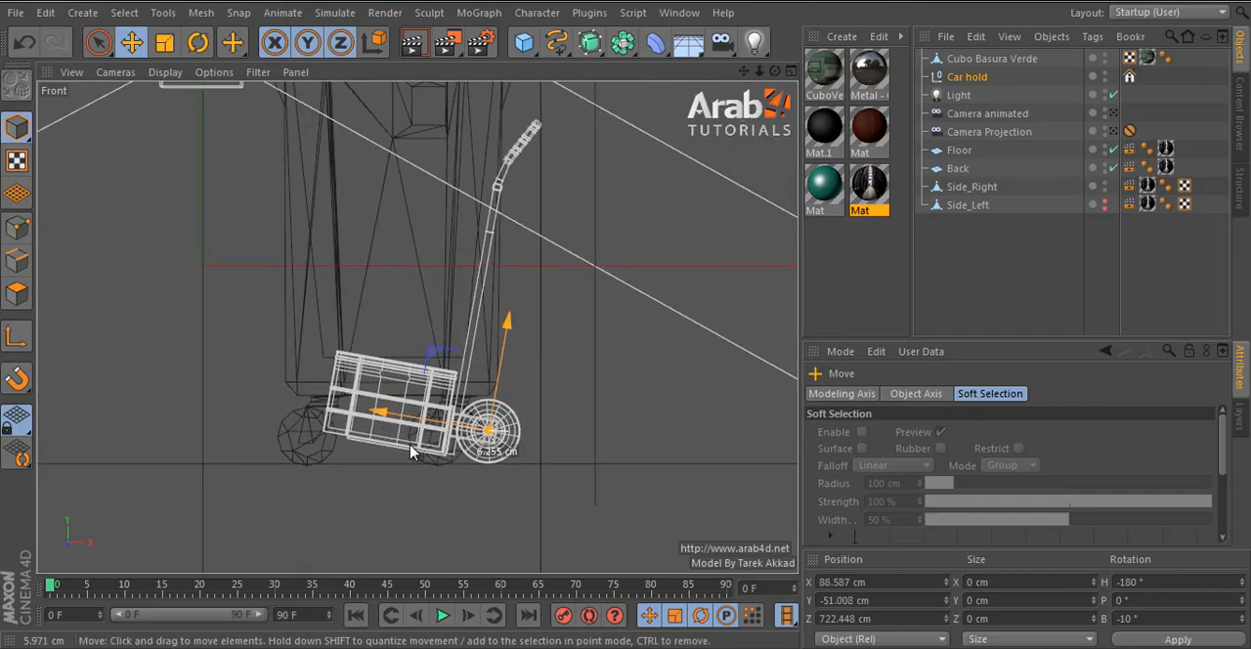
middle_click(411, 450)
middle_click(320, 252)
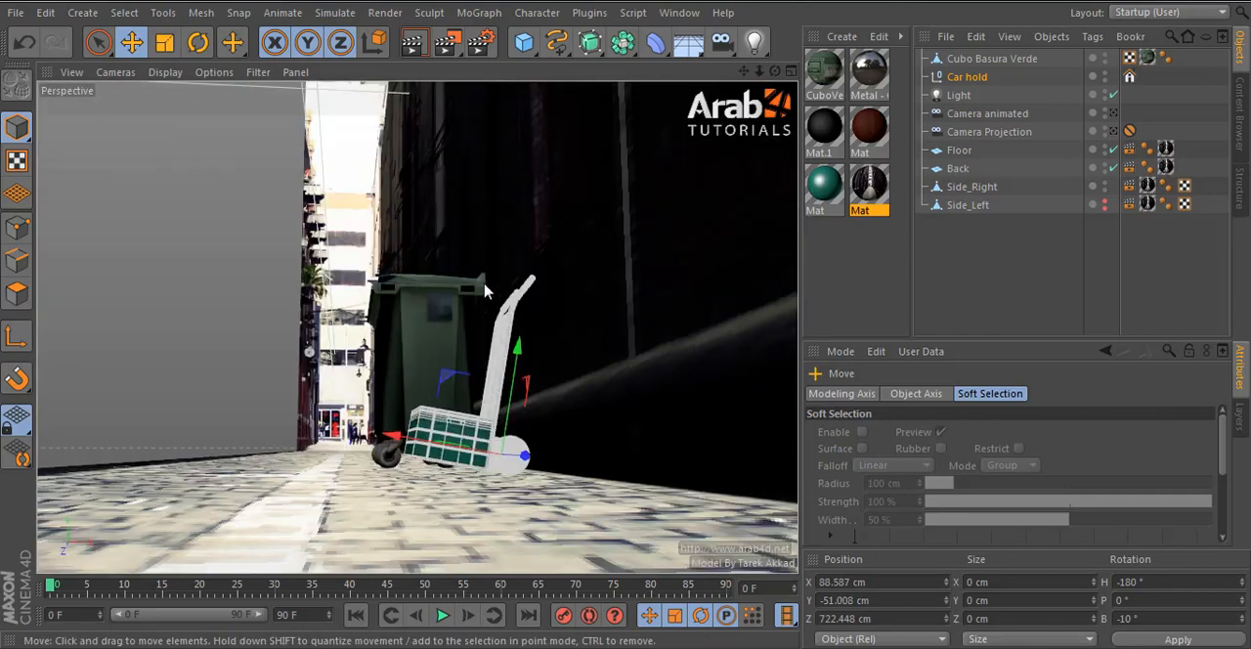
- Select all polygons of the Cubo Basura Verde bin's lid with Fill Selection
left_click_drag(486, 290, 349, 229, "alt")
right_click_drag(347, 224, 364, 188, "alt")
left_click(364, 188)
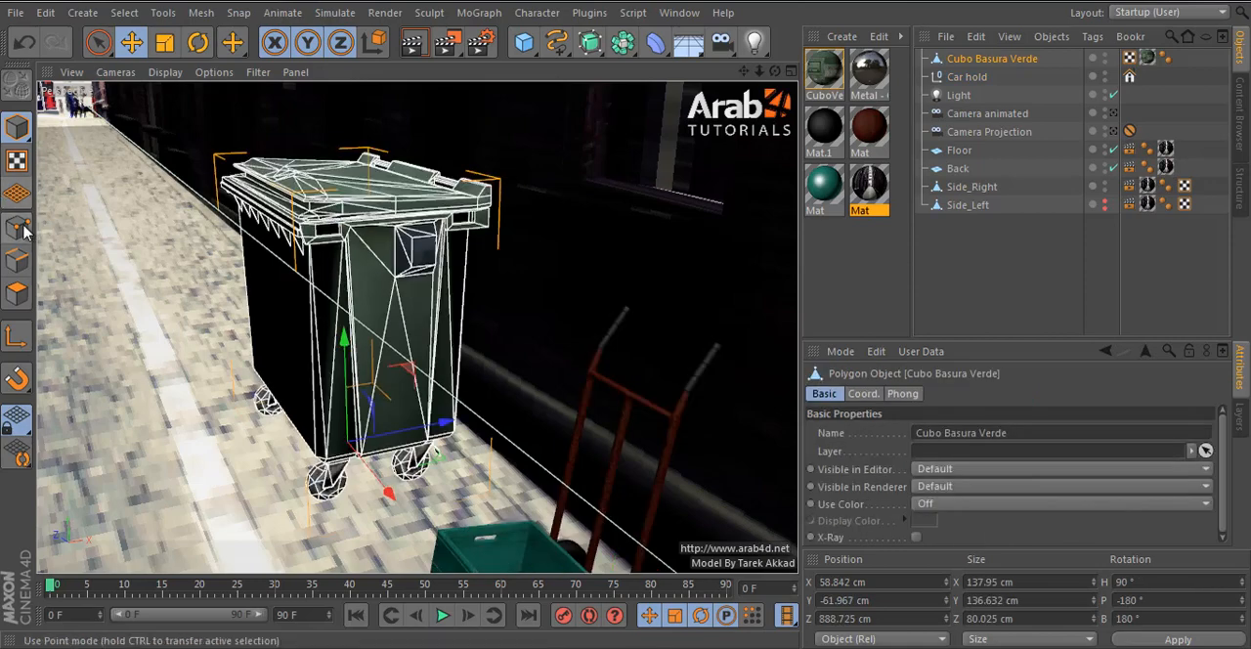
left_click(20, 299)
middle_click_drag(334, 227, 373, 327, "alt")
right_click_drag(374, 328, 390, 267, "alt")
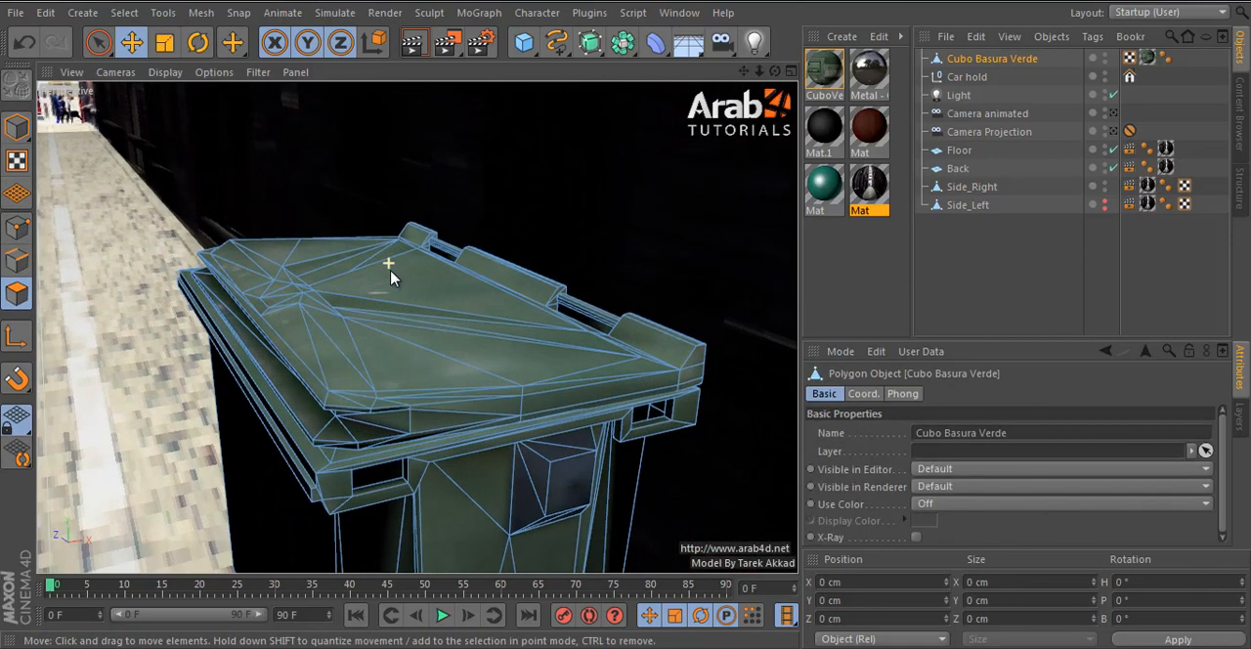
key("u")
key("f")
left_click(435, 315)
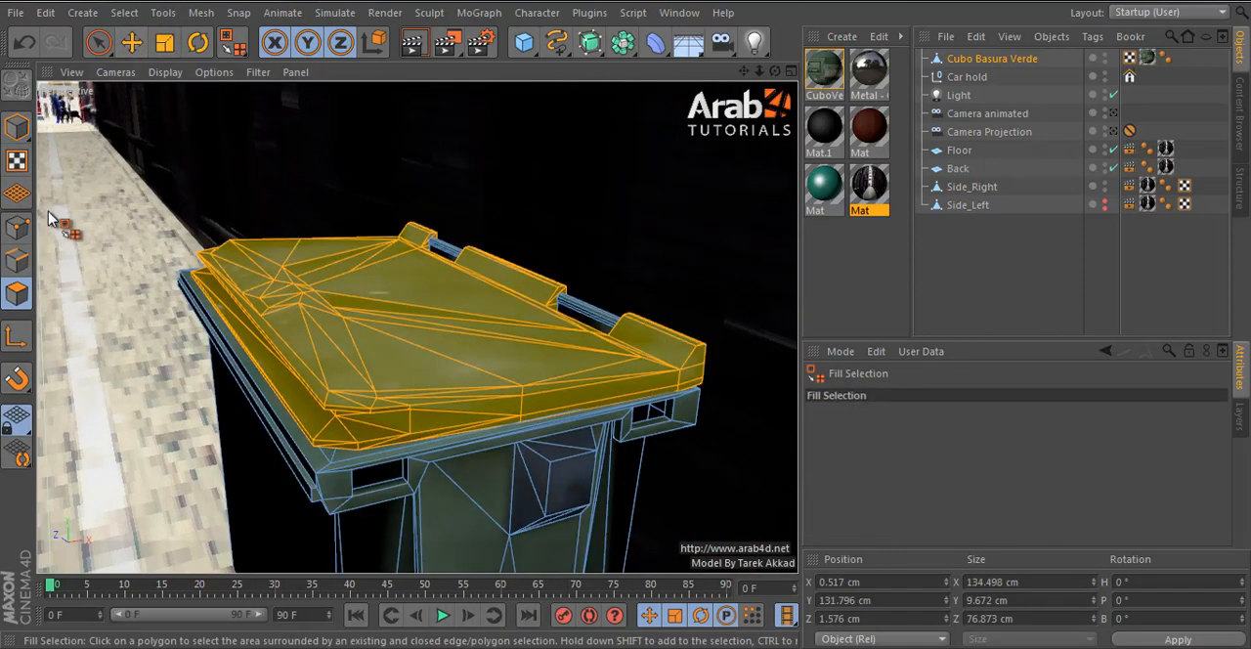
- Move only the lid selection's modeling axis to the hinge edge, at Z 34.903 cm
left_click(16, 337)
left_click(130, 42)
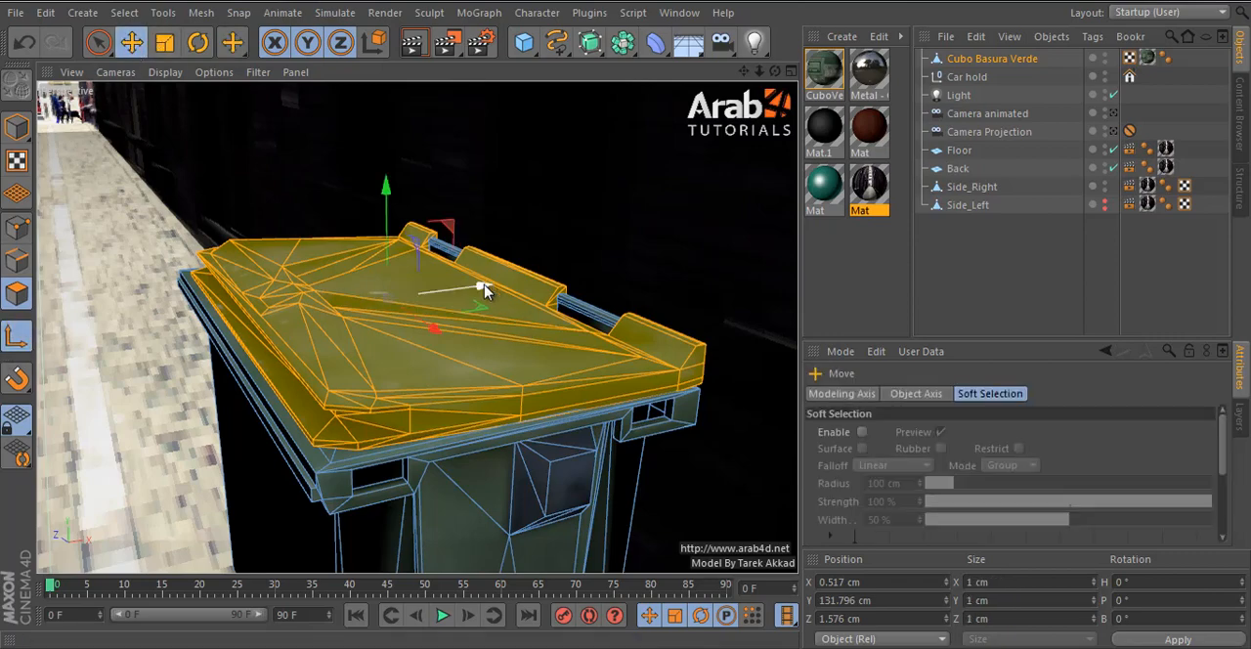
left_click_drag(145, 368, 525, 430, "alt")
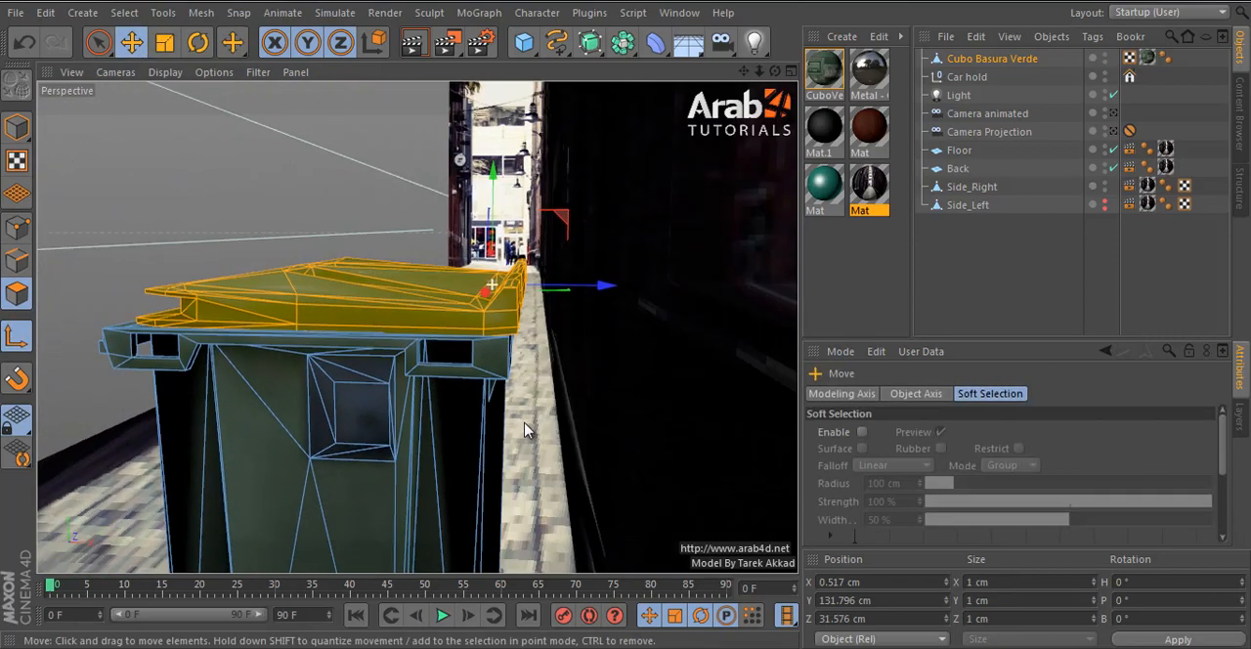
left_click_drag(562, 295, 572, 291)
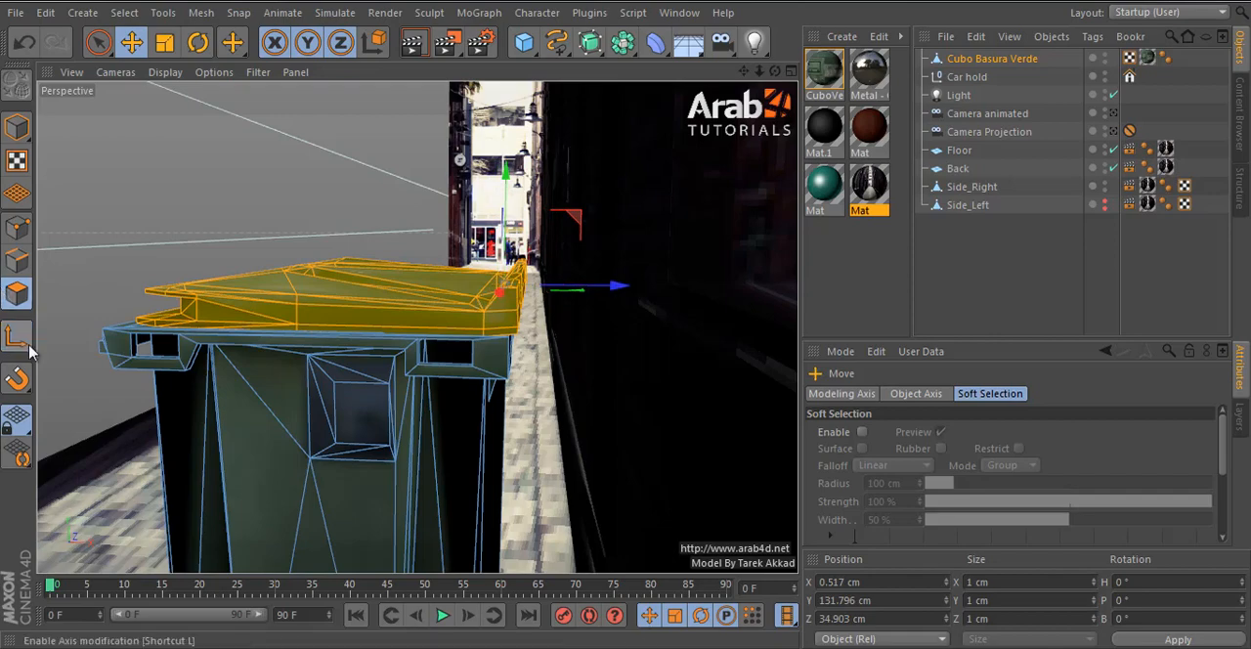
- Rotate the selected lid open about its hinge by about -100°
left_click_drag(146, 371, 440, 312, "alt")
key("r")
left_click_drag(553, 244, 681, 462)
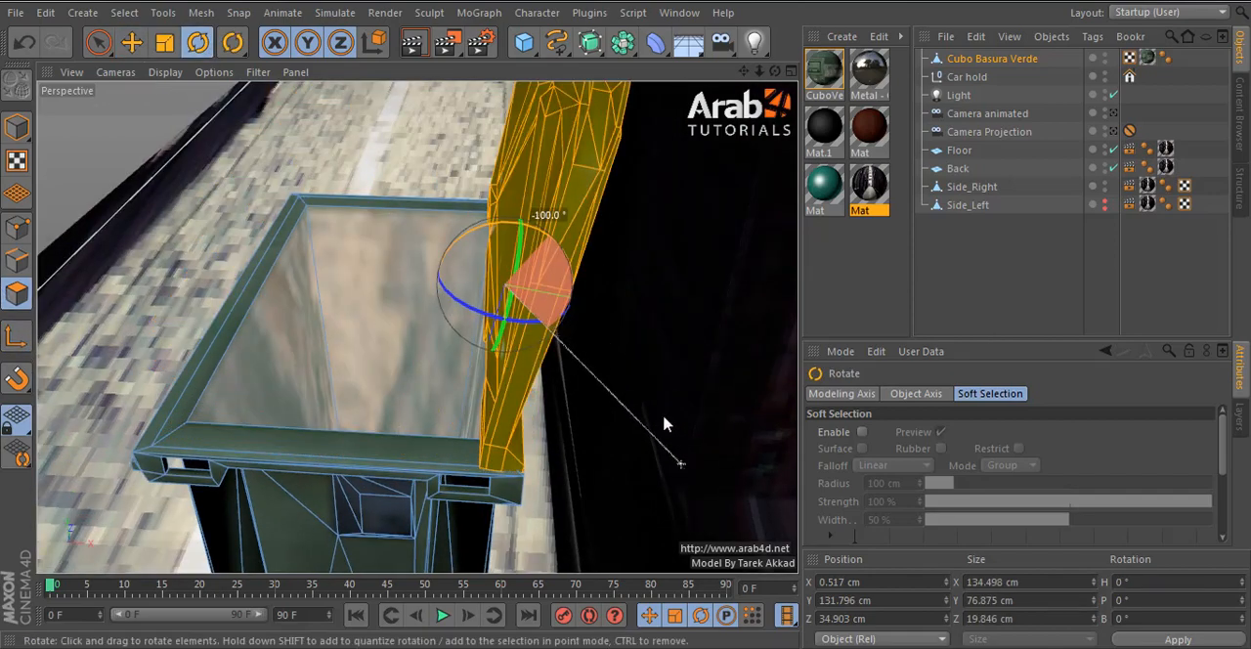
left_click_drag(663, 420, 583, 345, "alt")
- Tilt the open lid further back in the front view so it leans toward the Side_Right wall
middle_click(582, 345)
middle_click(584, 353)
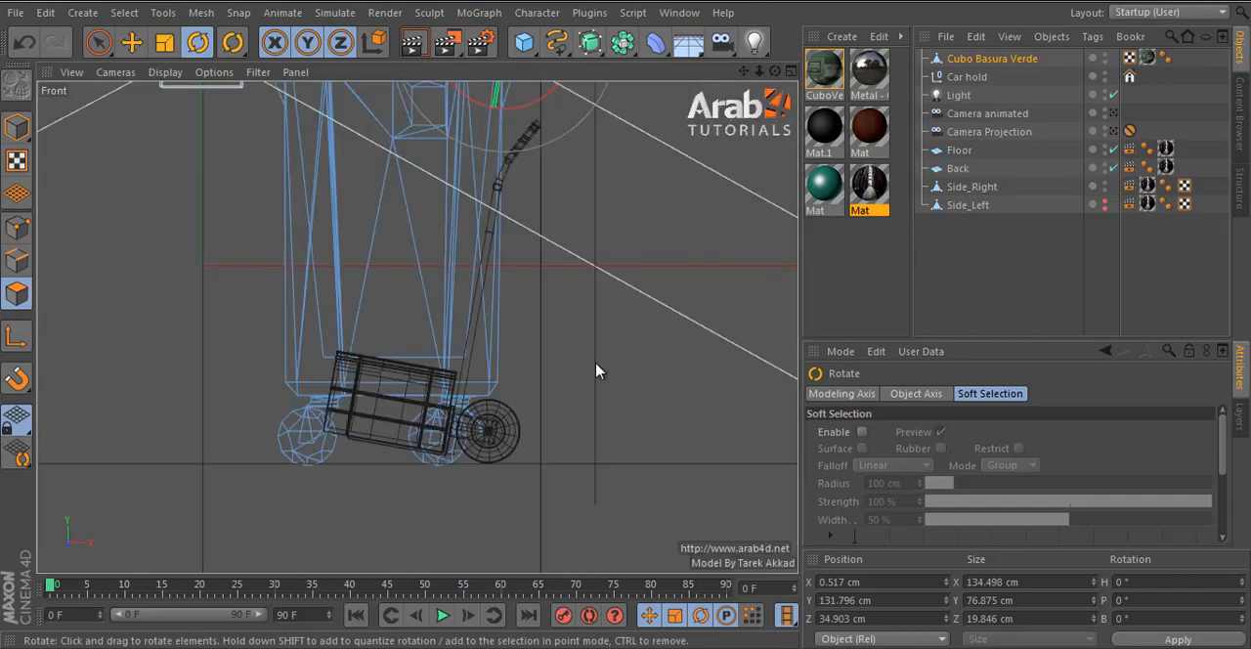
left_click_drag(519, 392, 519, 390)
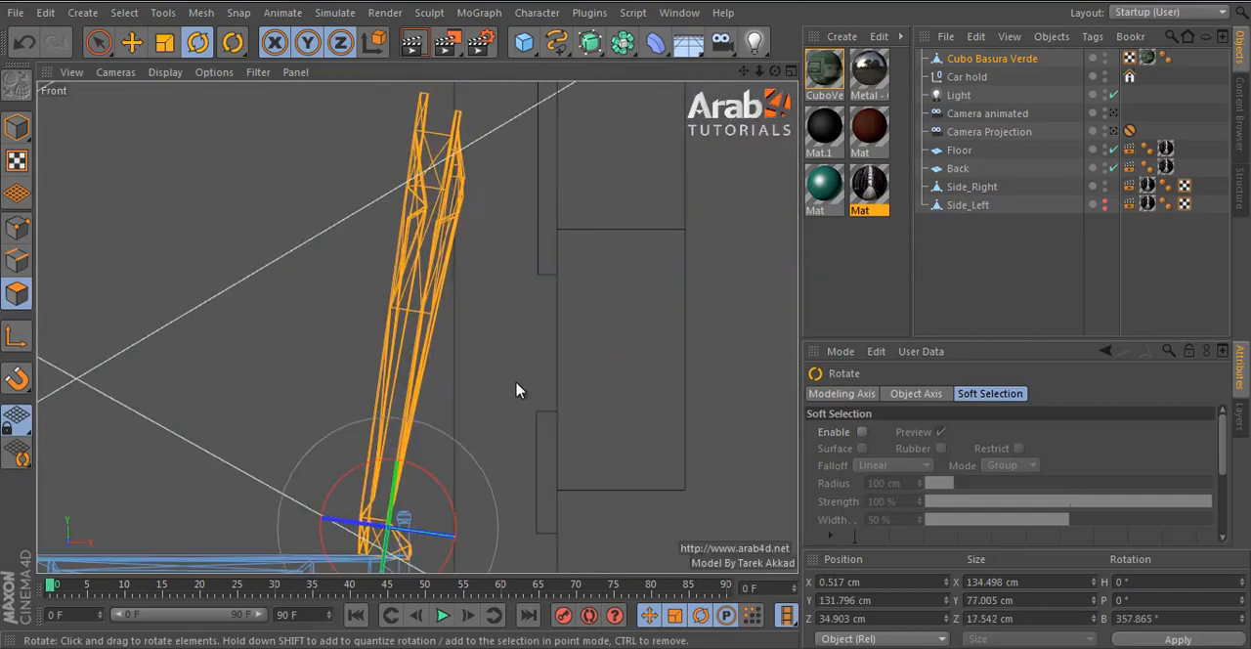
middle_click(547, 344)
middle_click(366, 250)
left_click_drag(587, 277, 567, 366, "alt")
middle_click(564, 371)
middle_click(533, 491)
left_click_drag(590, 287, 659, 329)
scroll(617, 271, "down", 5)
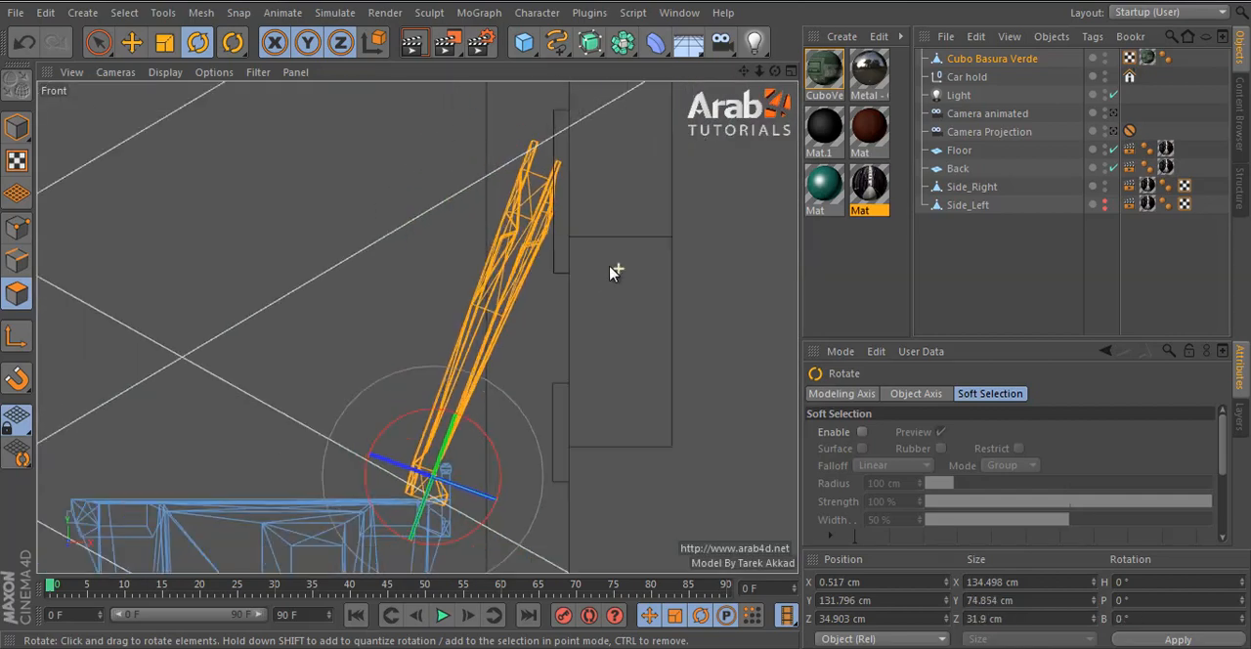
- Return to model mode and move the Car hold closer to the Side_Right wall, to X 105.412 cm, Y -49.372 cm
middle_click_drag(549, 330, 546, 243, "alt")
left_click(132, 43)
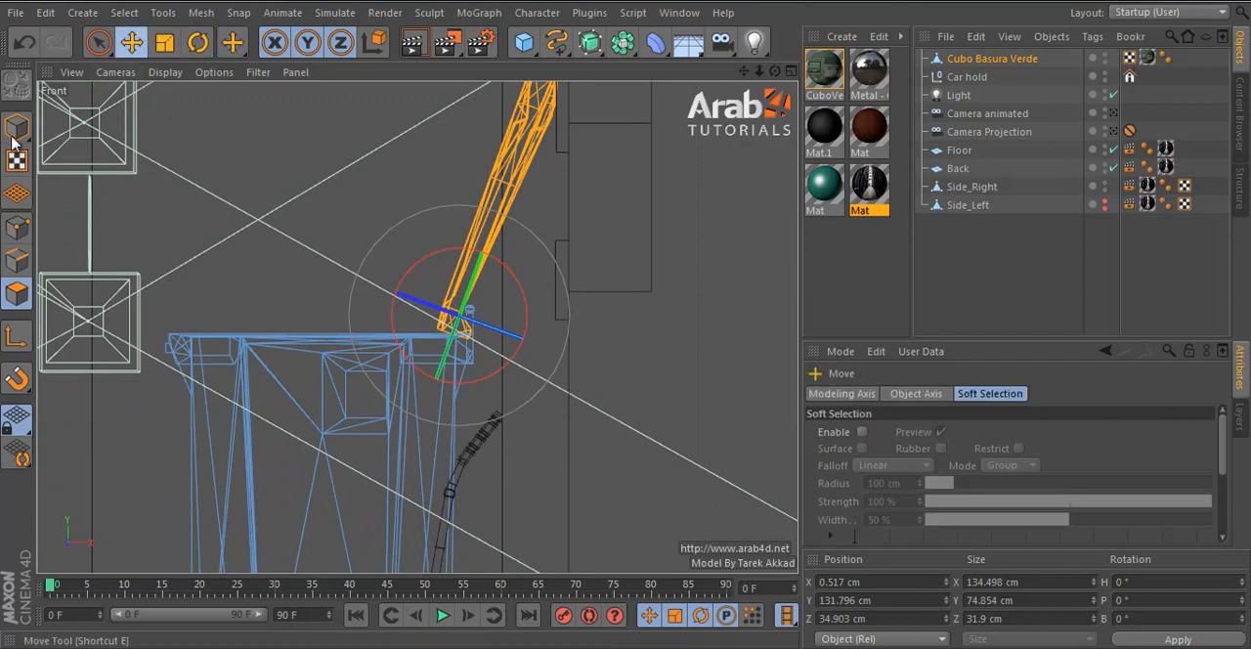
left_click(17, 129)
left_click(983, 80)
middle_click_drag(621, 356, 613, 179, "alt")
left_click_drag(535, 467, 586, 461)
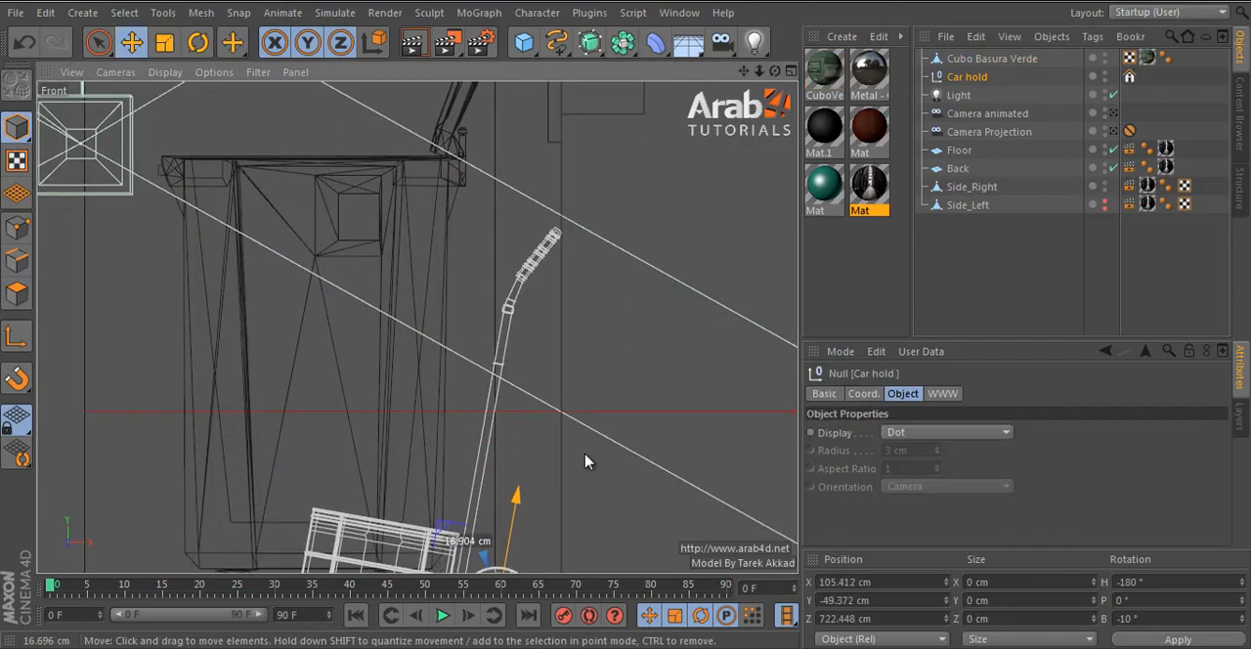
middle_click(587, 461)
middle_click(344, 230)
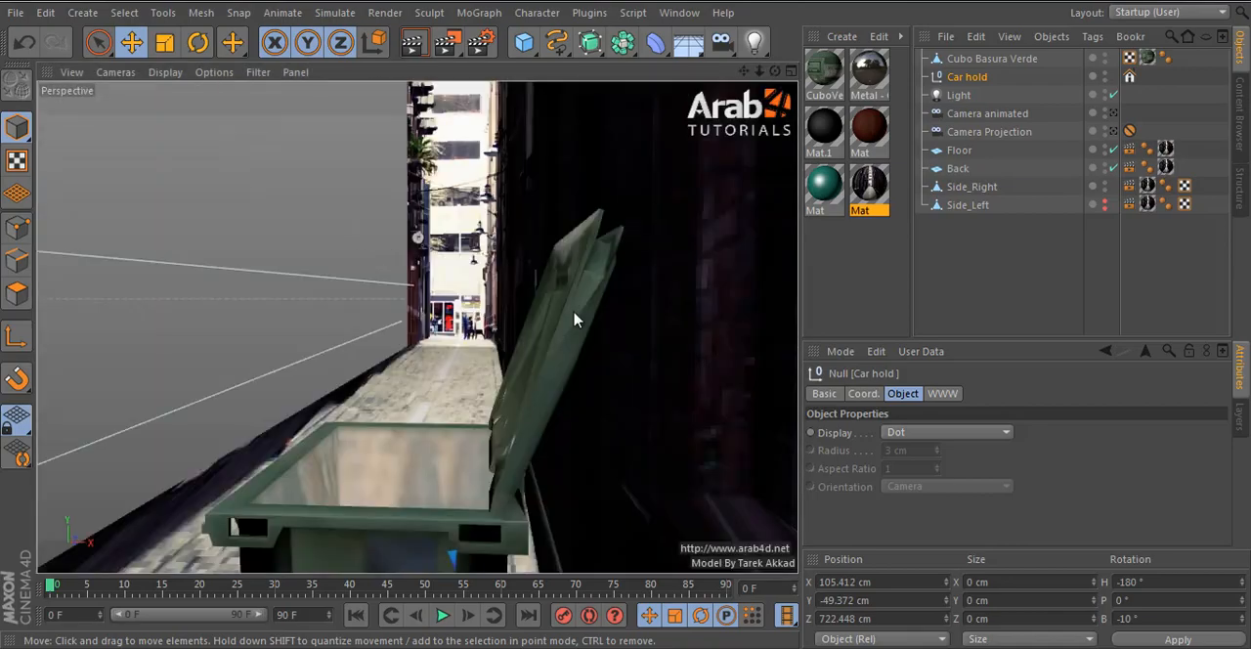
- Lower the Car hold onto the floor in the front view, to X 105.778 cm, Y -50.833 cm
left_click_drag(583, 326, 526, 323, "alt")
middle_click(526, 324)
middle_click(518, 427)
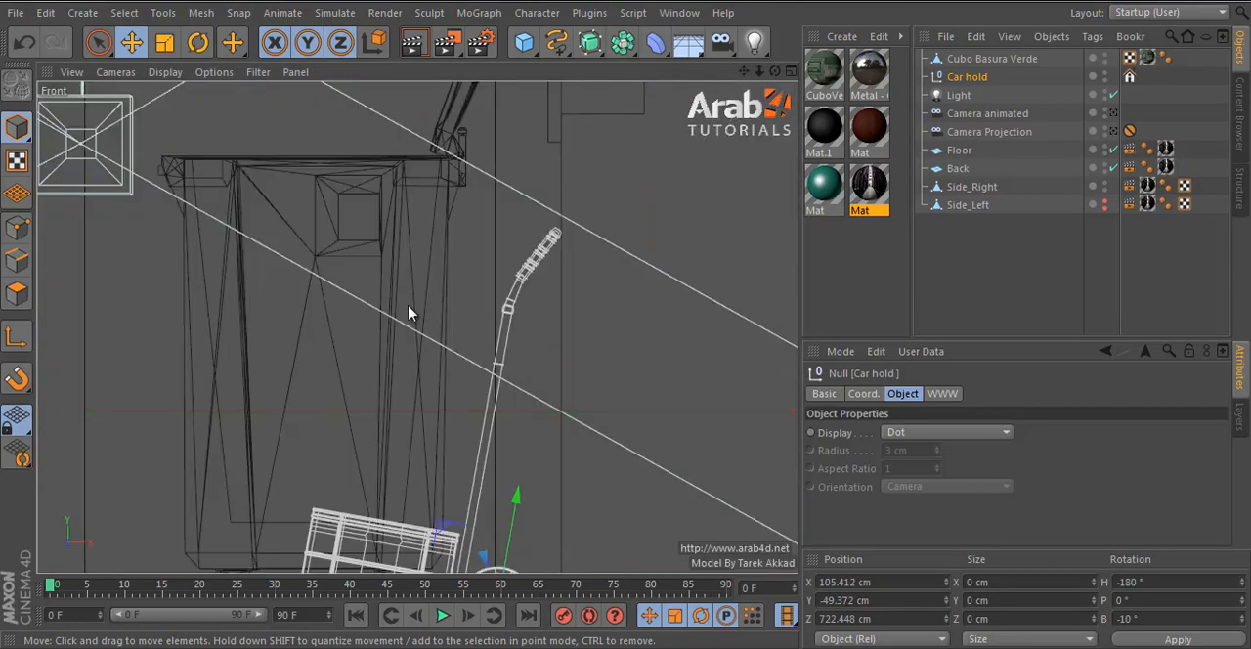
scroll(518, 293, "down", 2)
middle_click(469, 291)
middle_click(338, 195)
middle_click(626, 348)
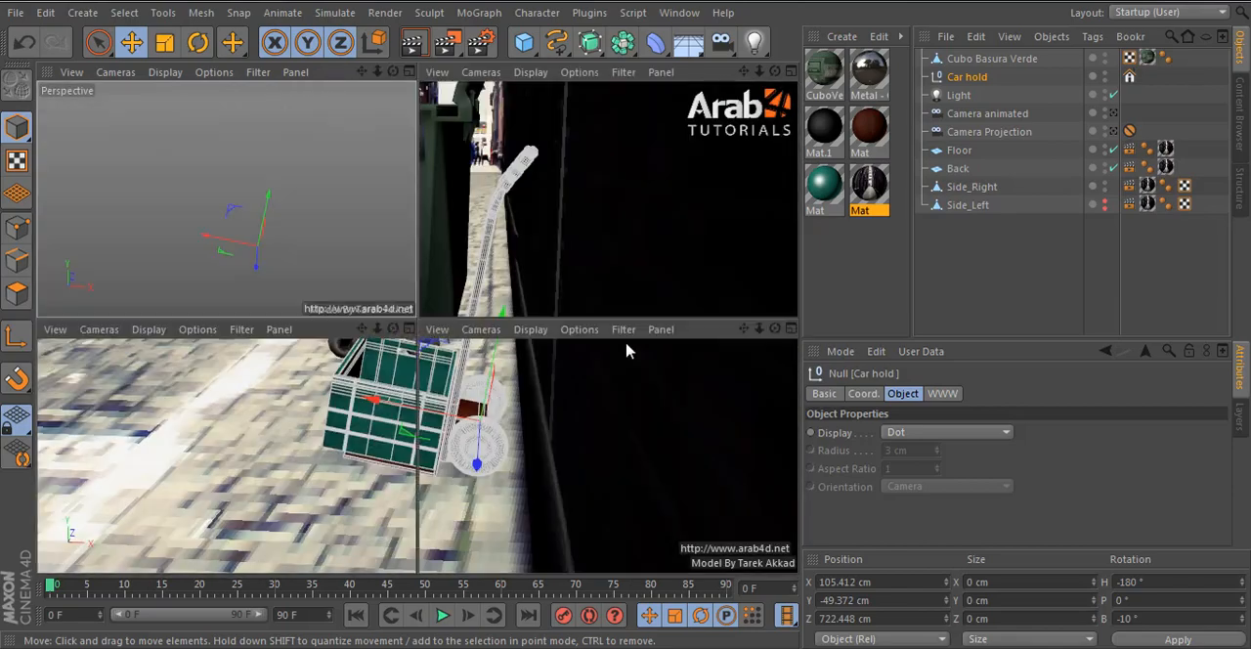
middle_click(553, 450)
left_click_drag(506, 474, 498, 508)
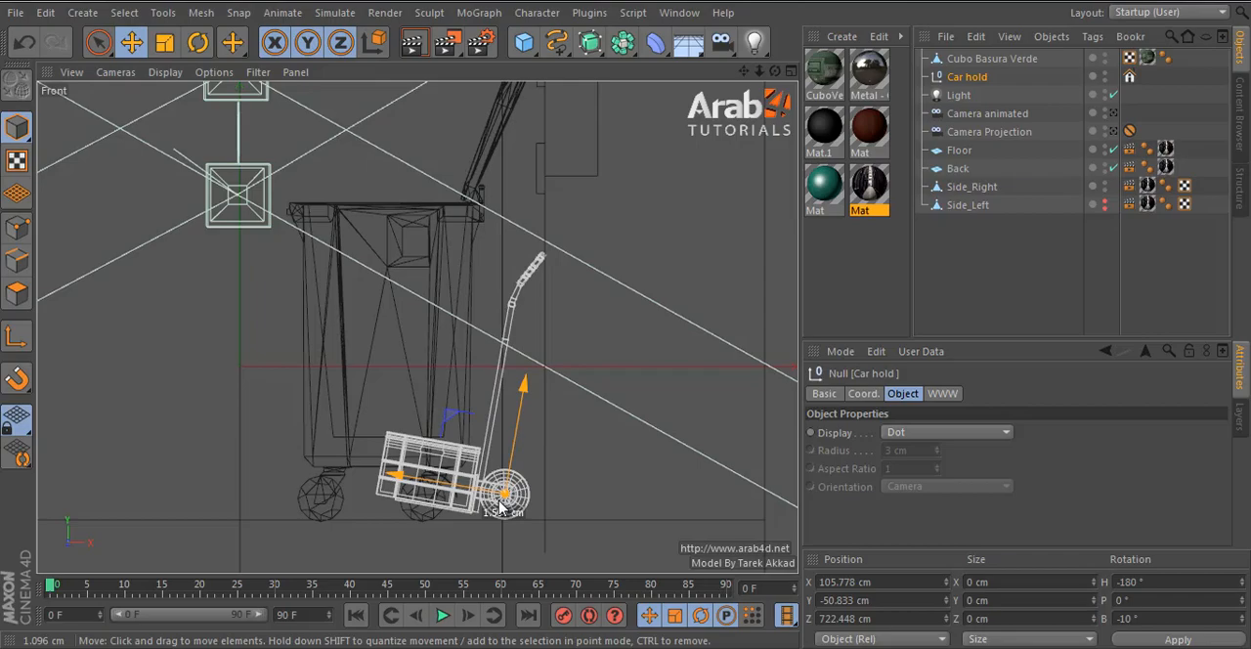
middle_click(501, 506)
middle_click(282, 257)
- Create a separate null object aligned with the green bin and raise it to Y 36.828 cm
left_click_drag(506, 252, 705, 408, "alt")
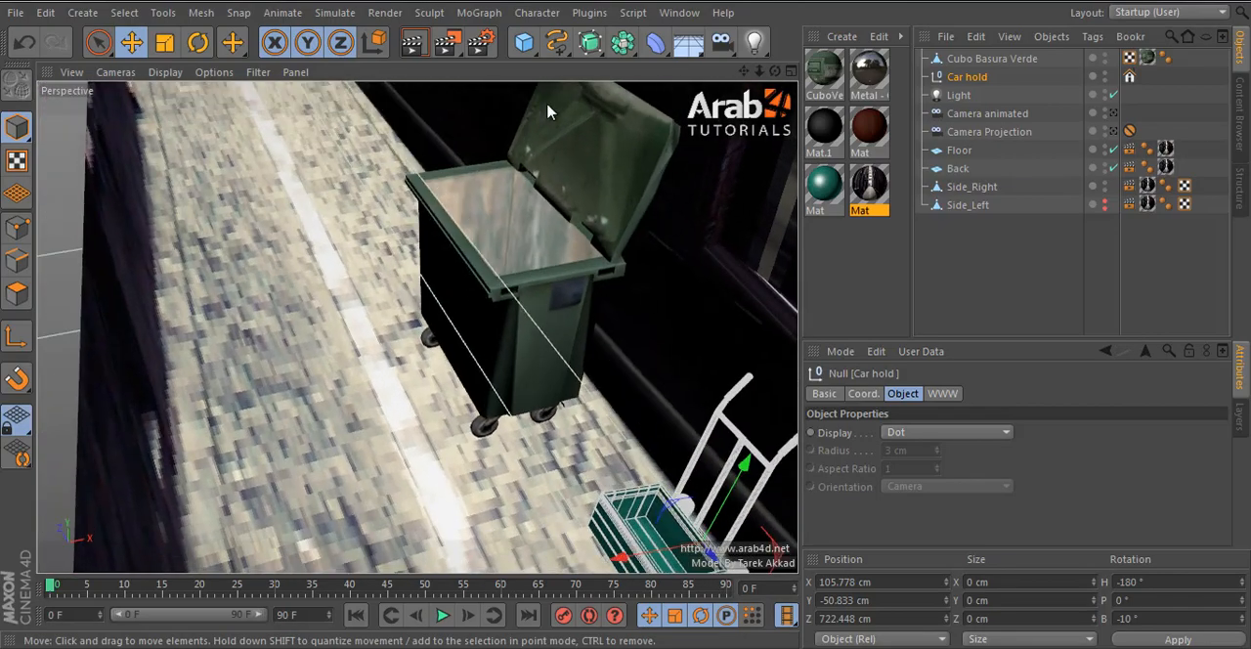
left_click(573, 315)
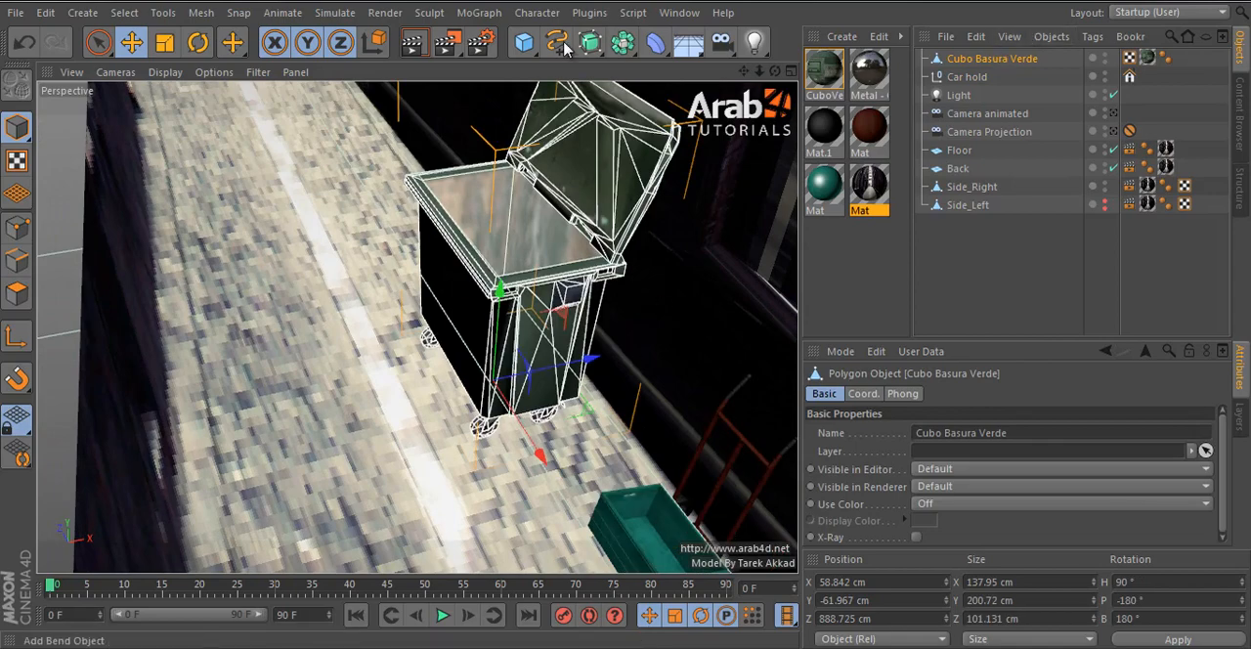
left_click(523, 46)
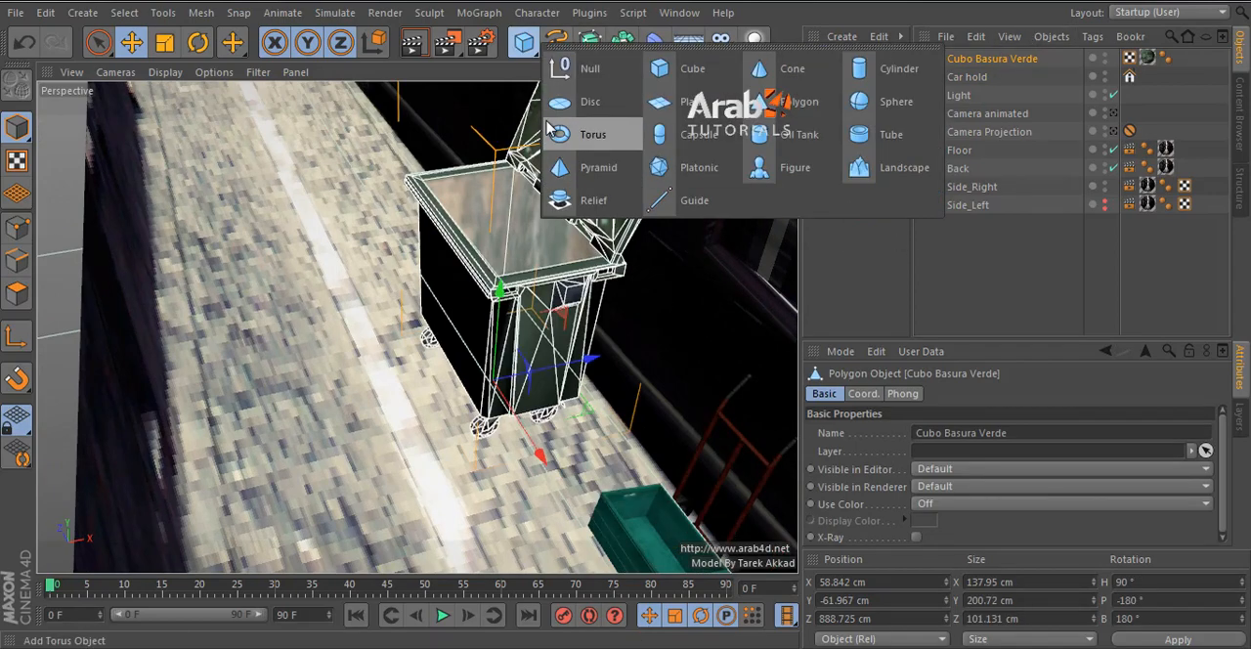
left_click(589, 74, "alt")
left_click_drag(963, 82, 967, 52)
left_click(961, 77)
right_click_drag(450, 317, 620, 250, "alt")
left_click_drag(619, 250, 789, 445, "alt")
right_click(949, 80)
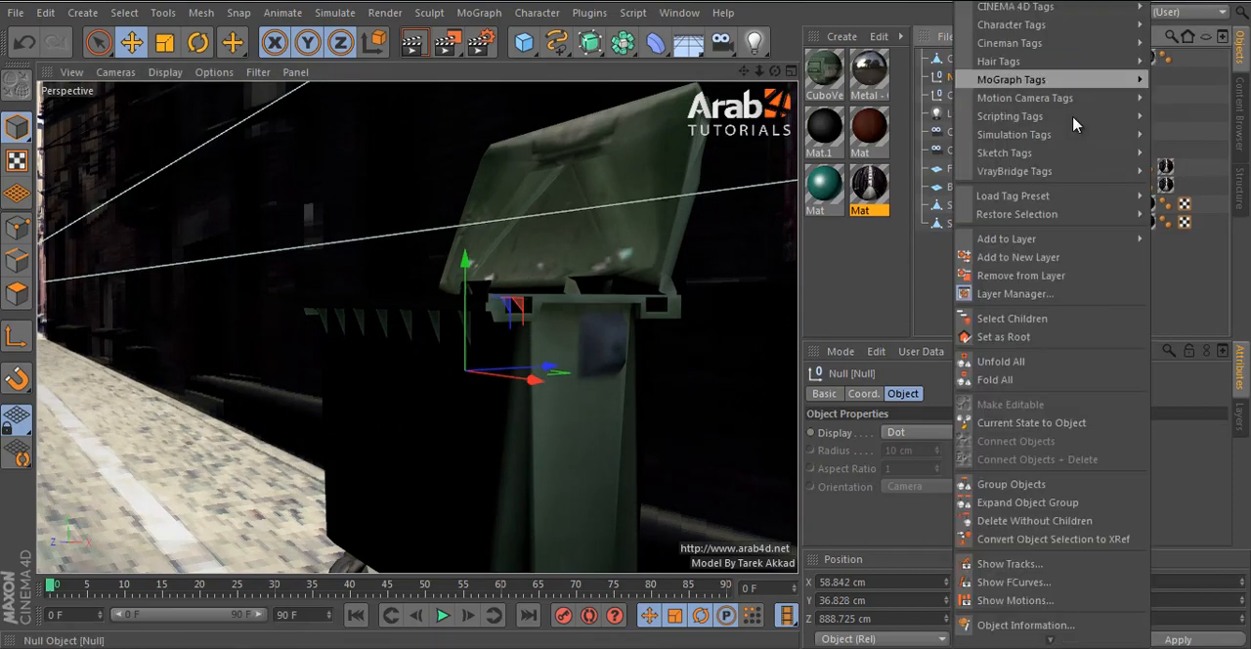
left_click(630, 116)
left_click(977, 295)
scroll(314, 312, "down", 5)
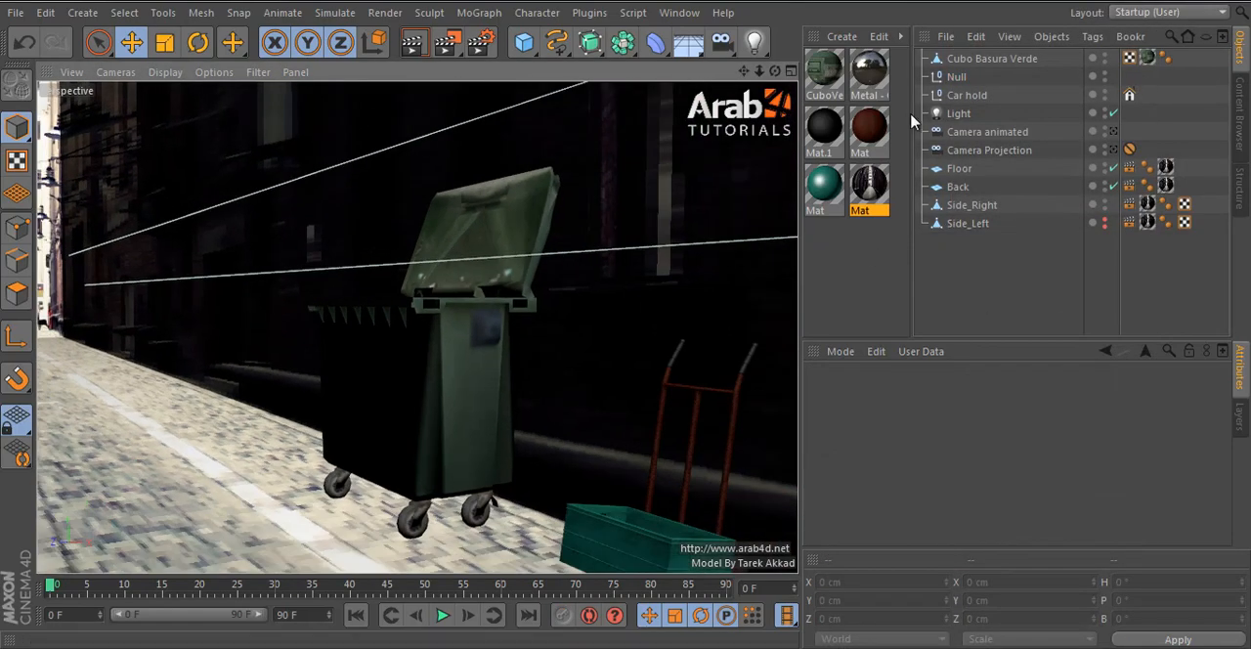
- Rename the new null object as Compos
left_click(956, 78)
double_click(956, 78)
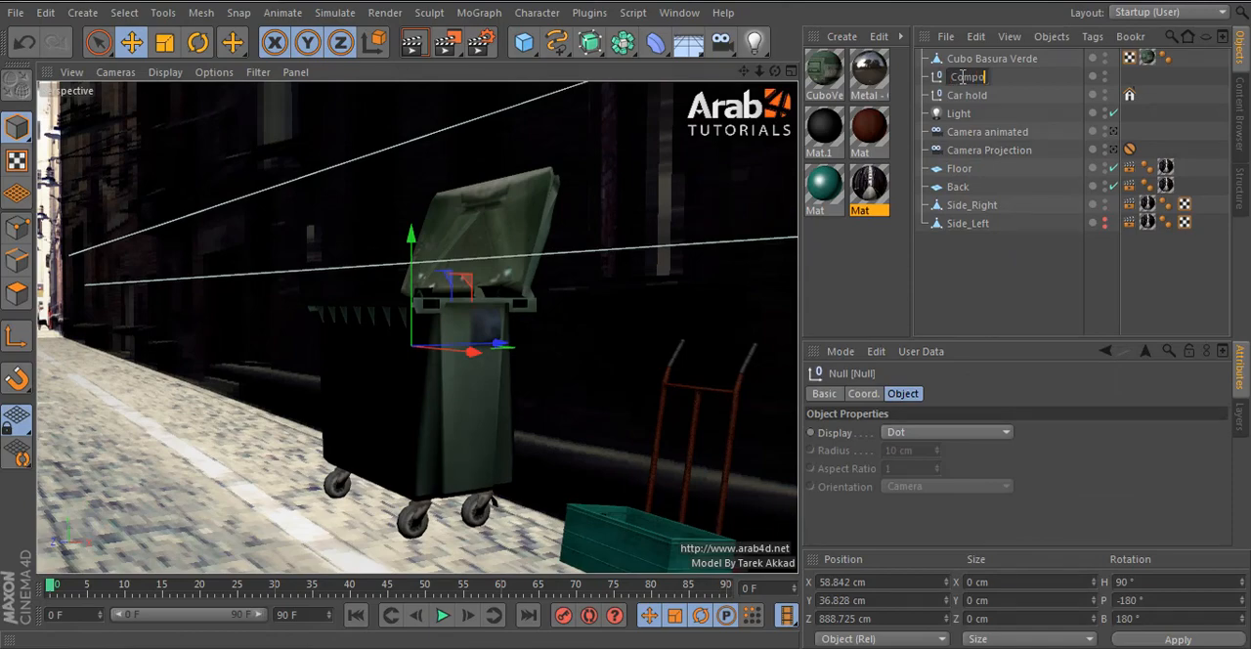
key("Return")
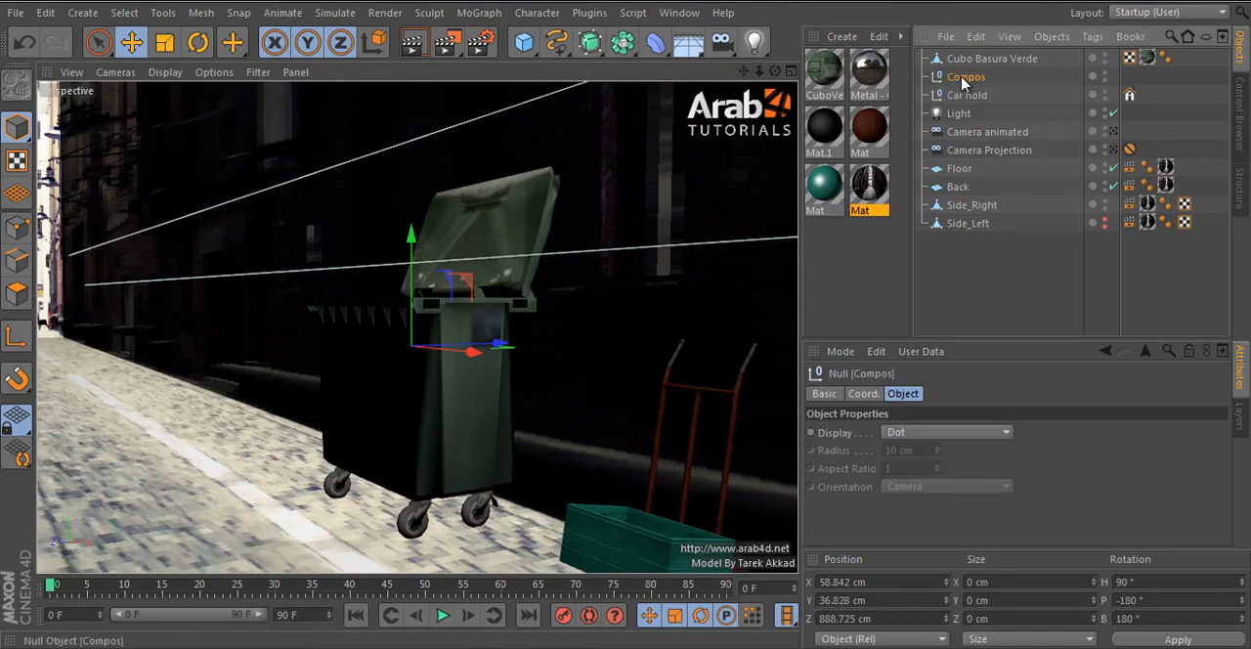
- Add an External Compositing tag to the Compos null
right_click(1063, 88)
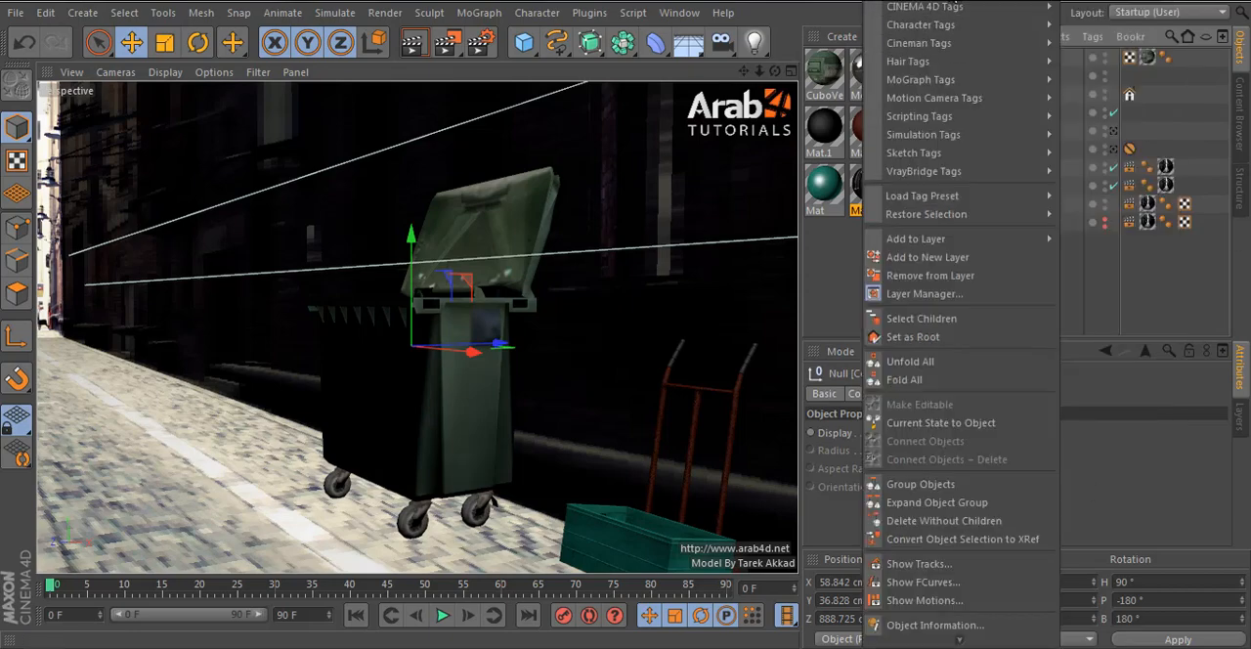
mouse_move(953, 7)
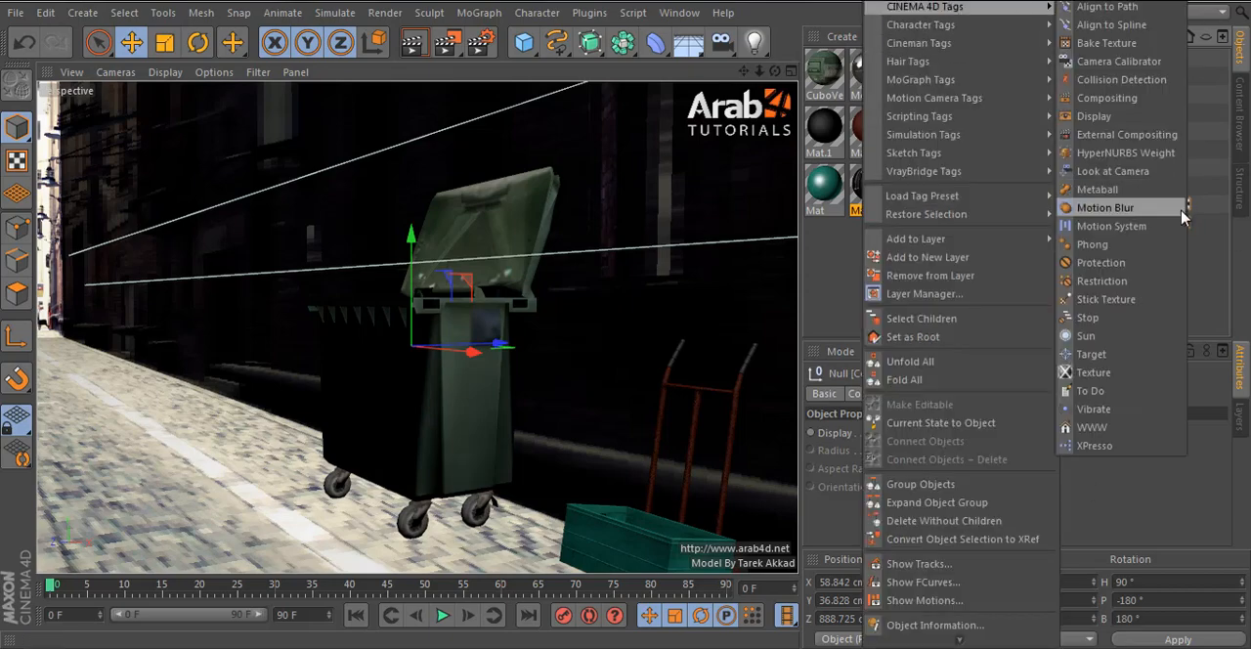
left_click(1129, 134)
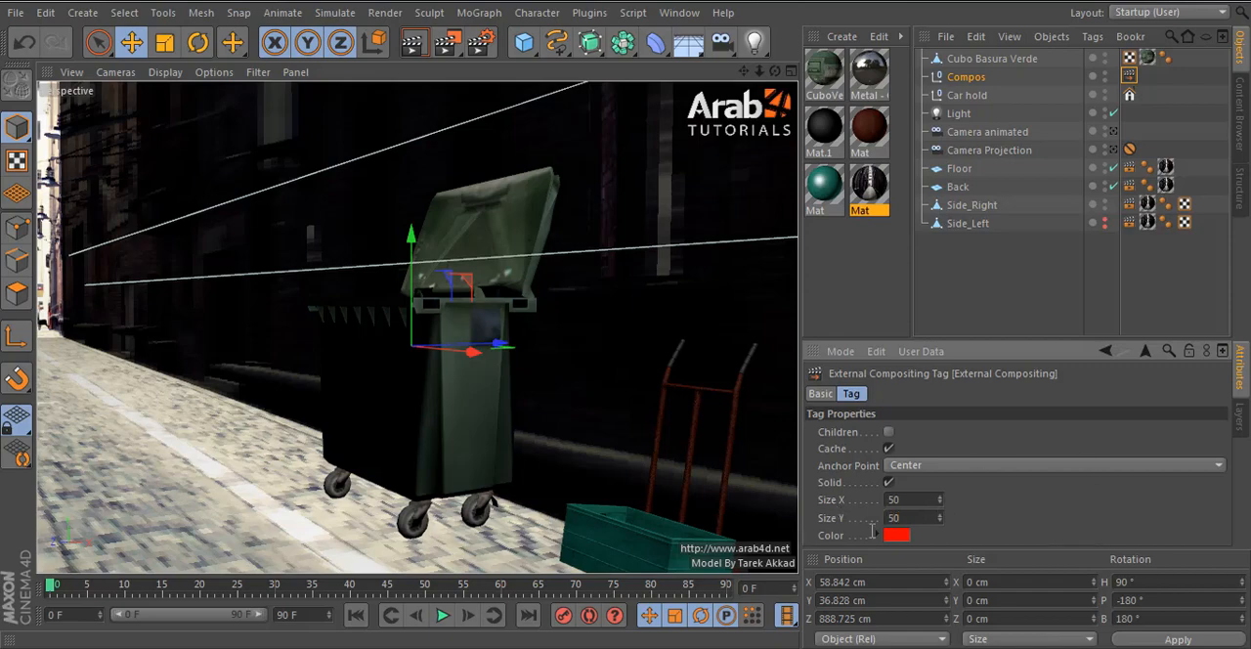
left_click(1055, 271)
middle_click_drag(536, 388, 592, 332, "alt")
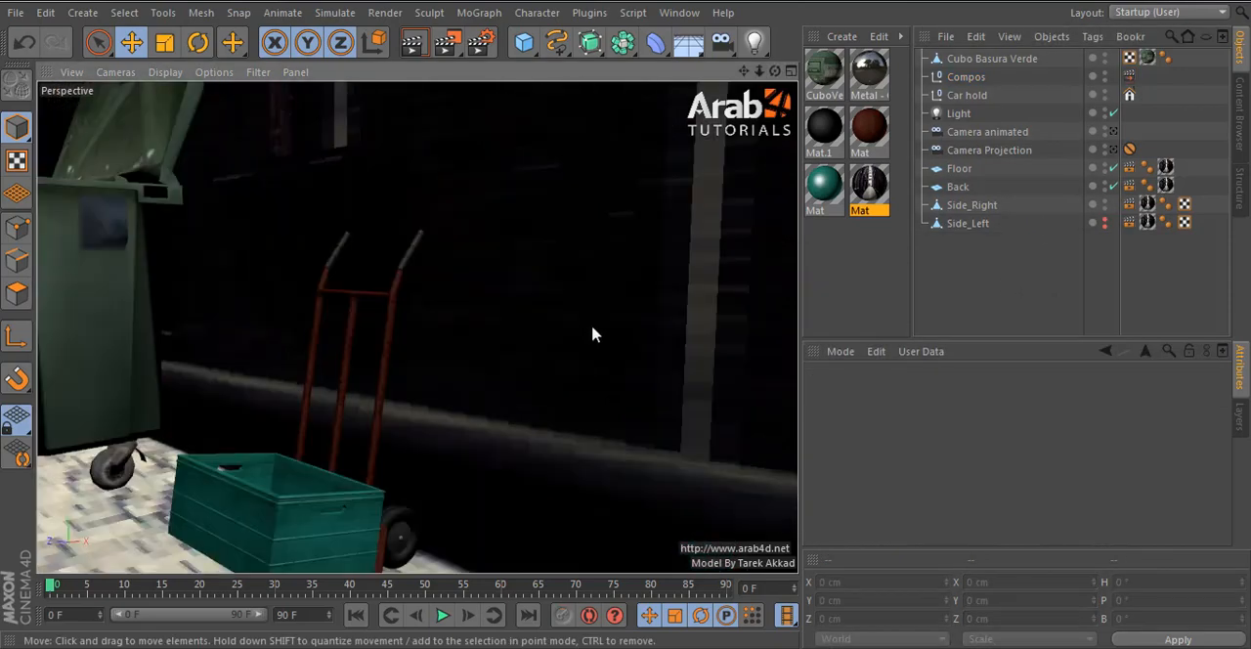
right_click_drag(592, 332, 625, 322, "alt")
left_click(964, 80)
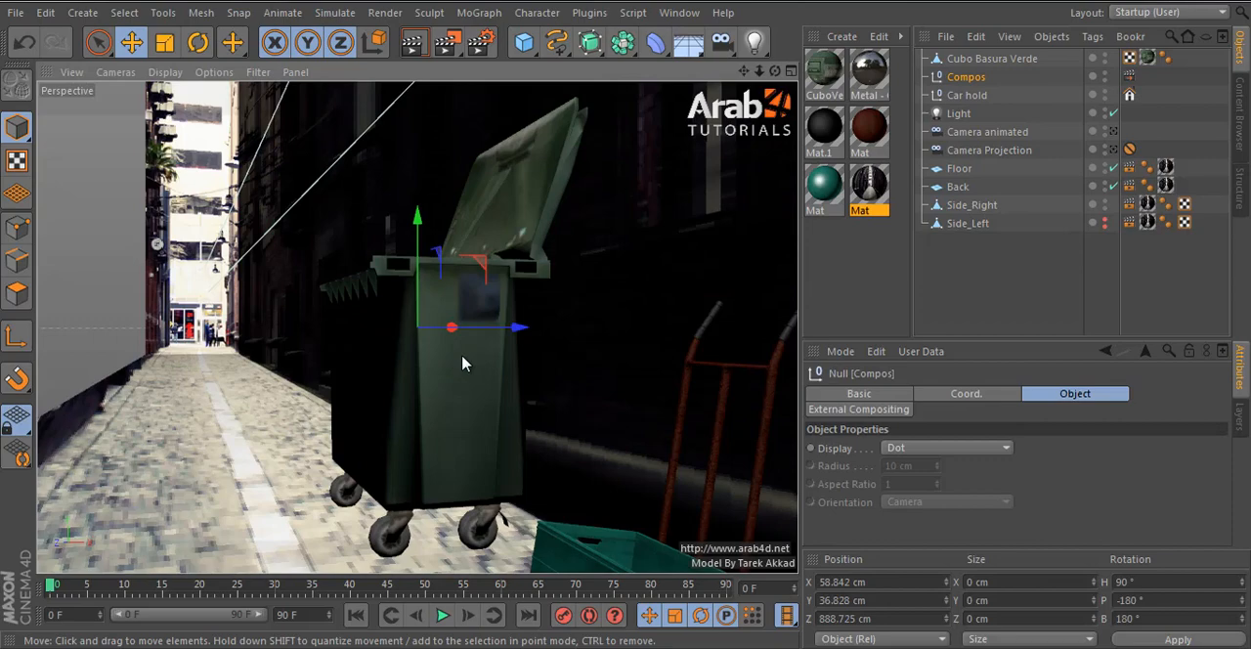
right_click_drag(508, 391, 547, 410, "alt")
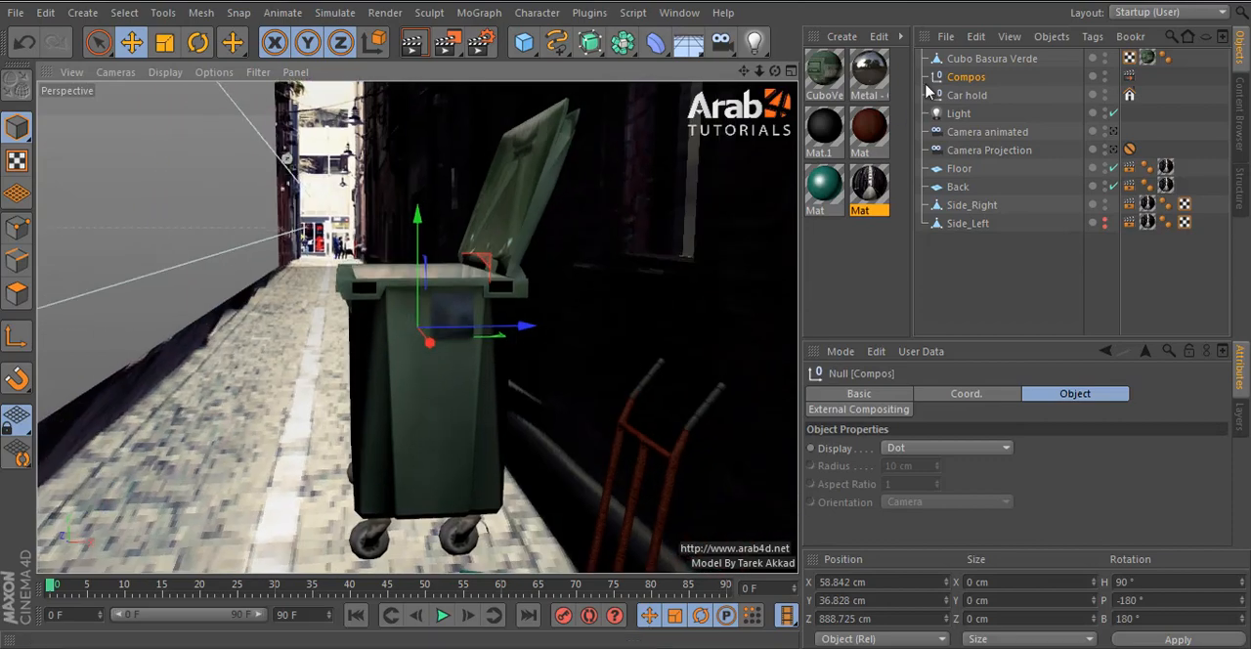
left_click_drag(548, 410, 360, 391, "alt")
right_click_drag(360, 391, 610, 404, "alt")
- Make the hidden Side_Left wall visible again in the editor and renderer
left_click(1099, 225)
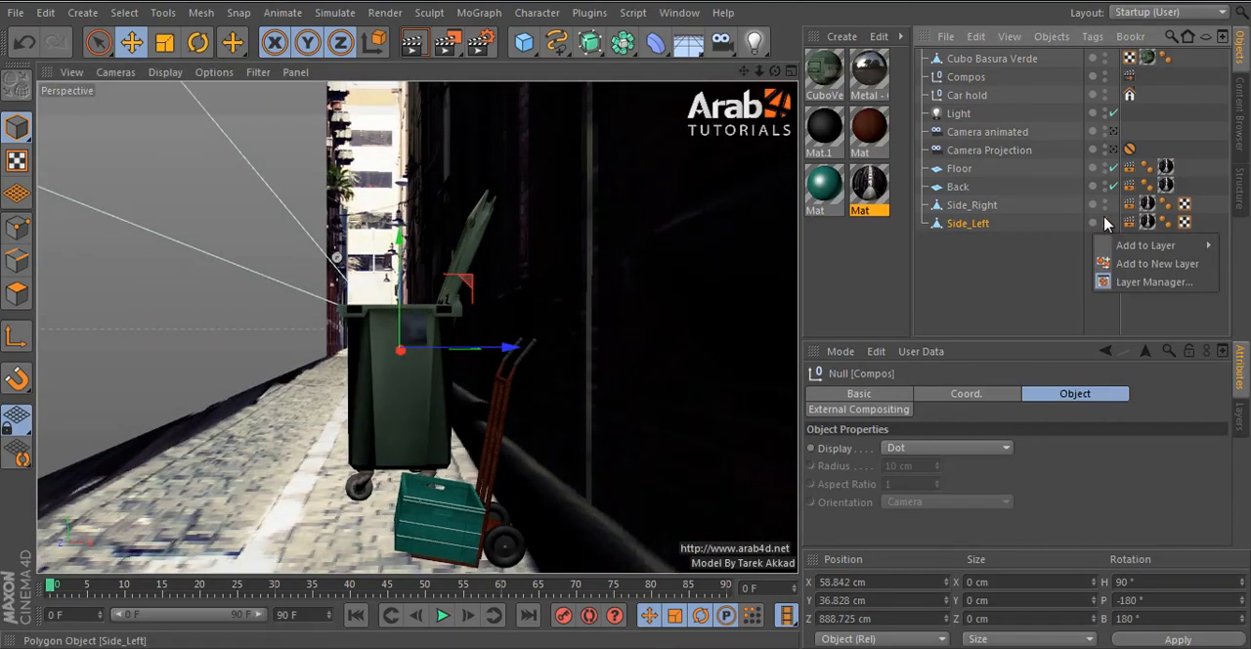
left_click(1104, 219)
left_click(1105, 225, "alt")
left_click(1046, 288)
right_click_drag(503, 429, 492, 449, "alt")
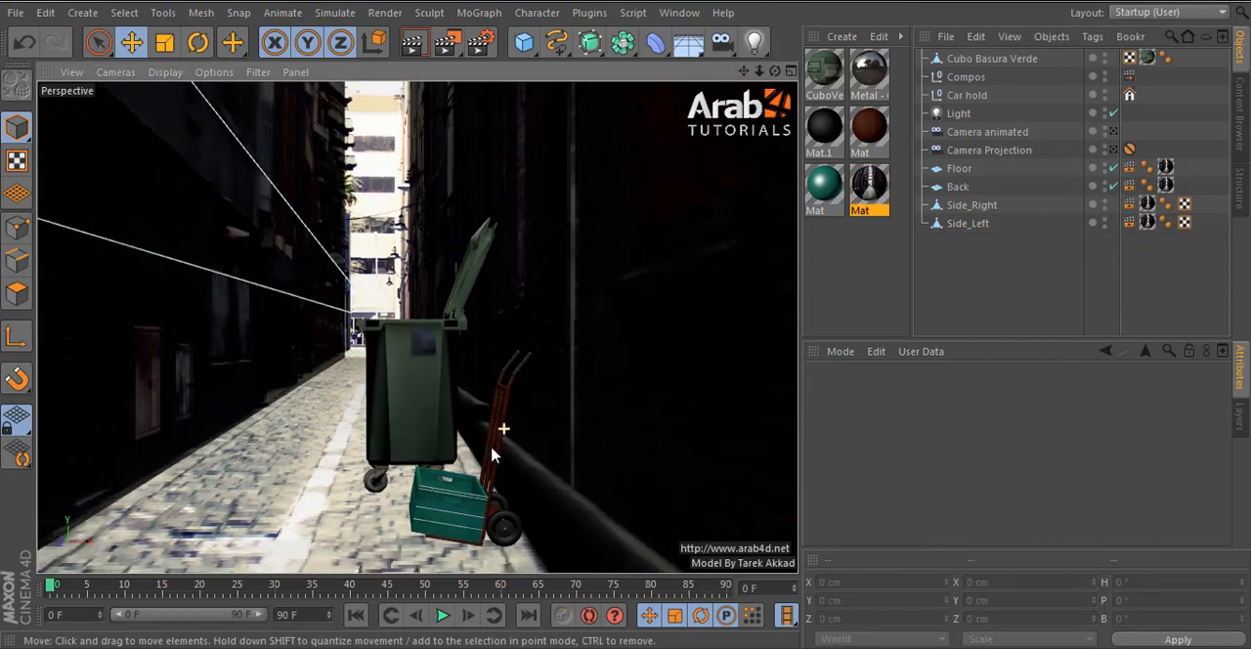
left_click_drag(602, 316, 611, 351, "alt")
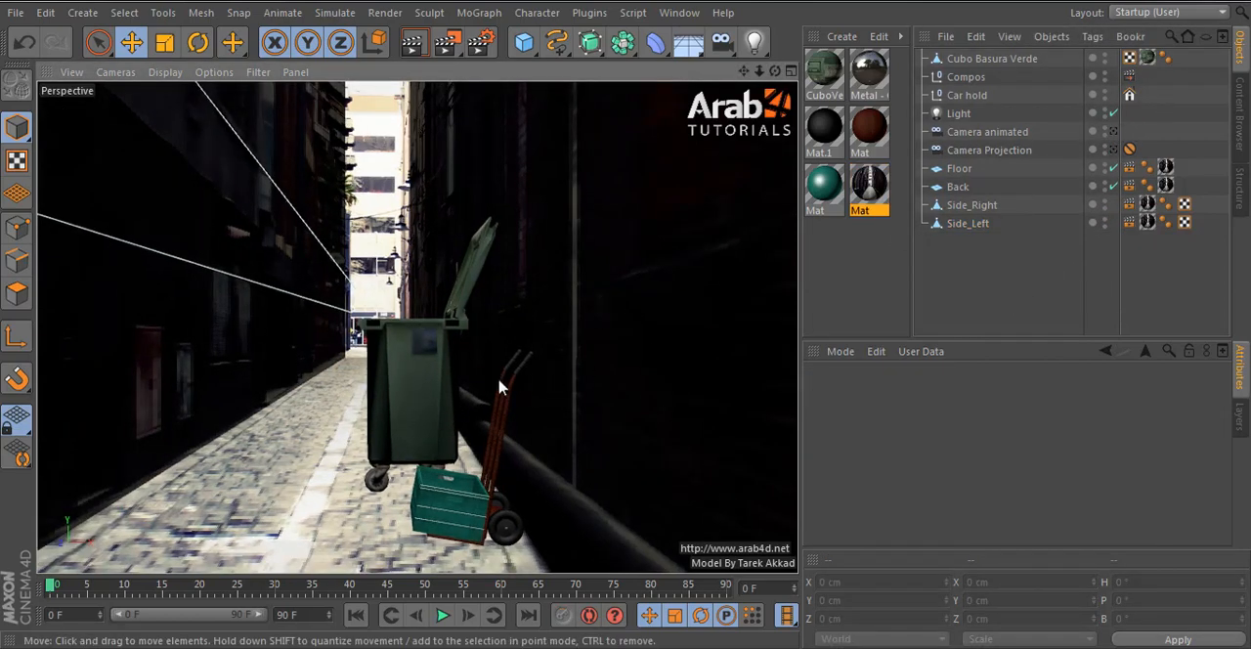
left_click(426, 382)
left_click_drag(497, 431, 584, 330, "alt")
middle_click_drag(583, 330, 584, 362, "alt")
- Load the Valla_01 barrier into the scene from the content library's Street objects folder
left_click(1239, 115)
scroll(1003, 286, "up", 4)
scroll(1007, 279, "down", 4)
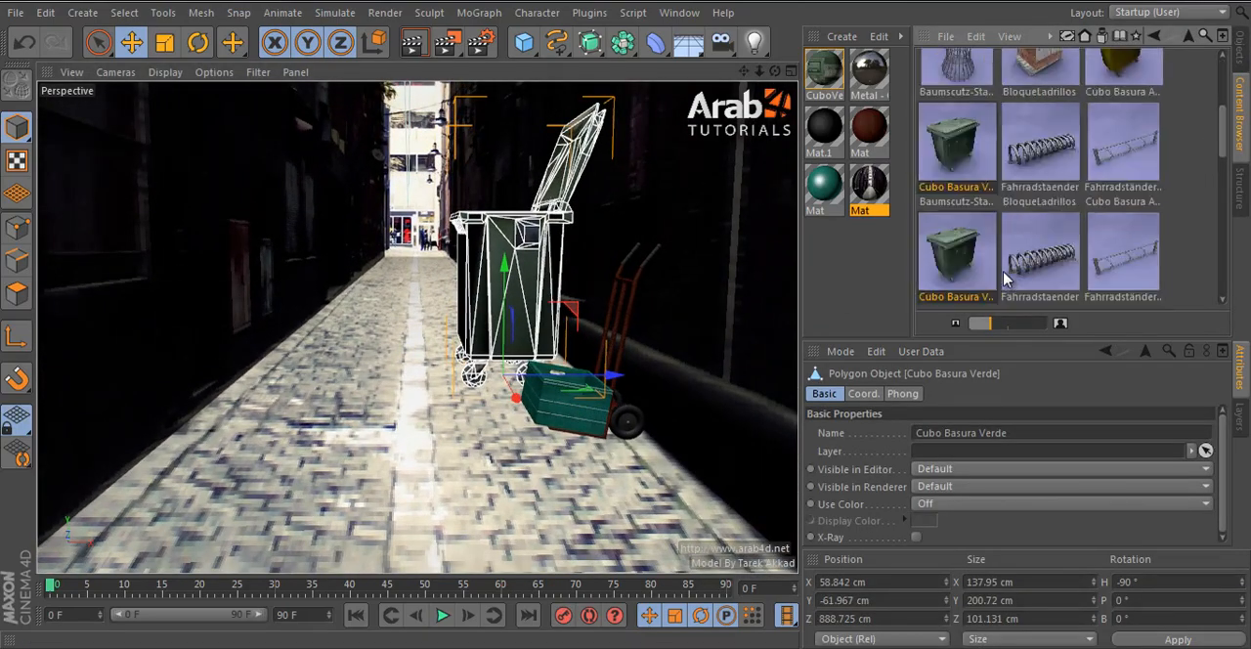
scroll(1006, 280, "down", 8)
double_click(1043, 266)
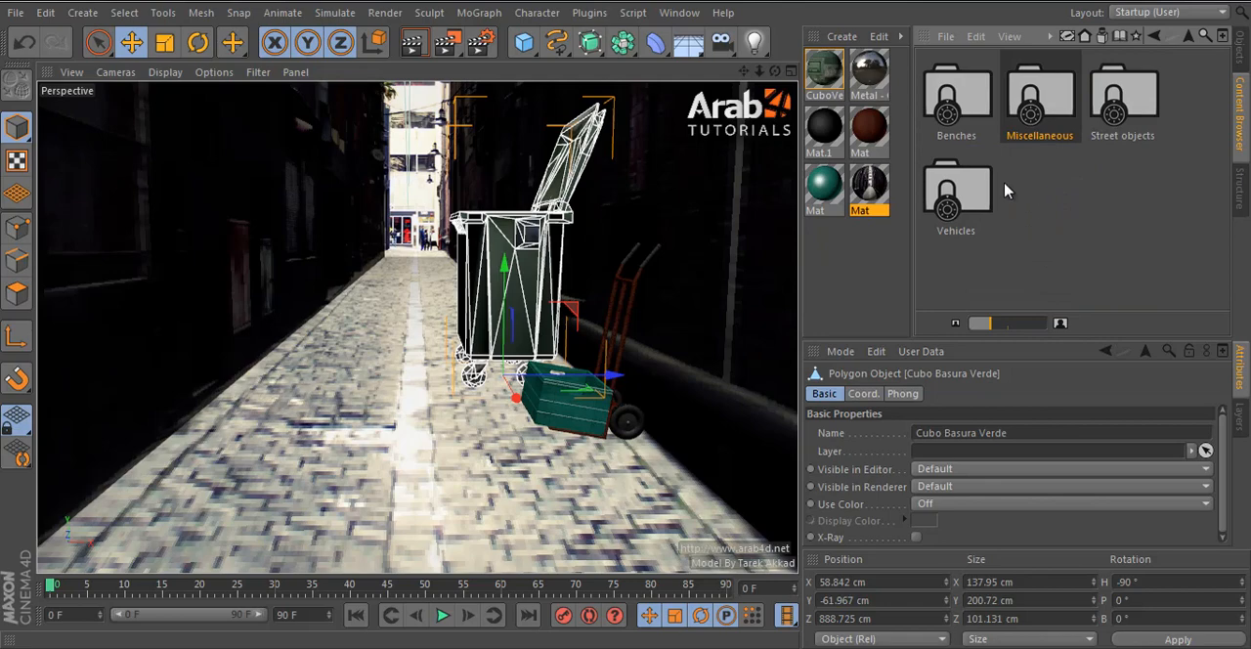
double_click(984, 75)
key("BackSpace")
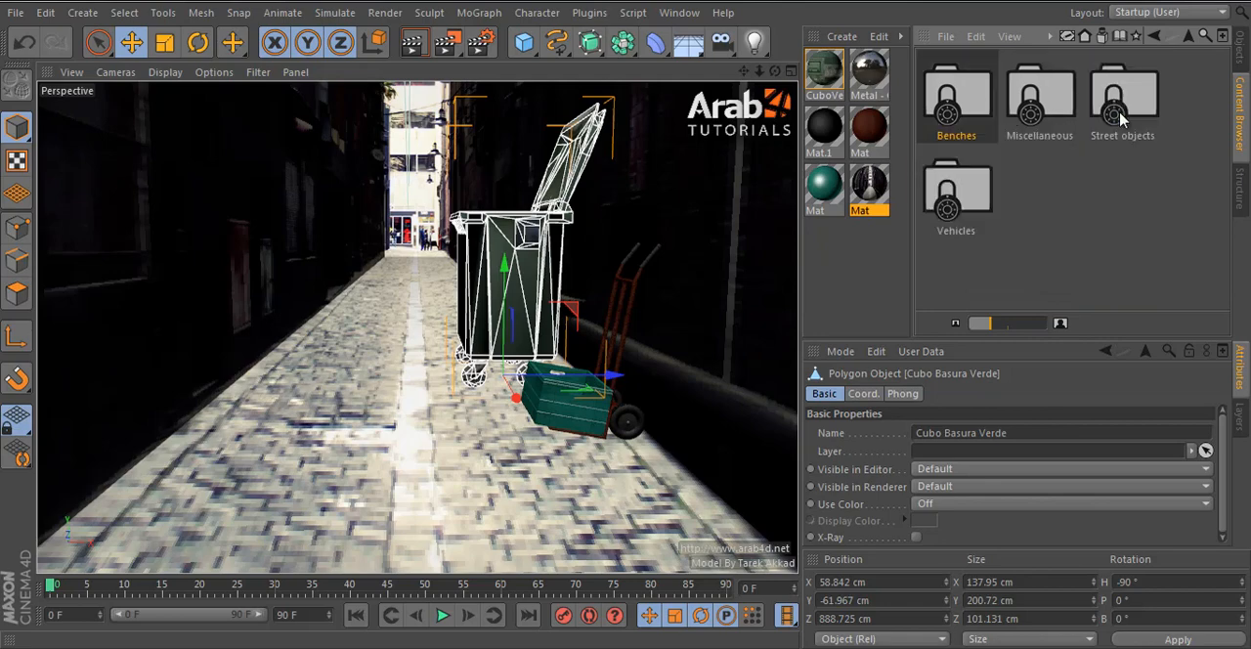
double_click(1145, 92)
scroll(1090, 225, "down", 15)
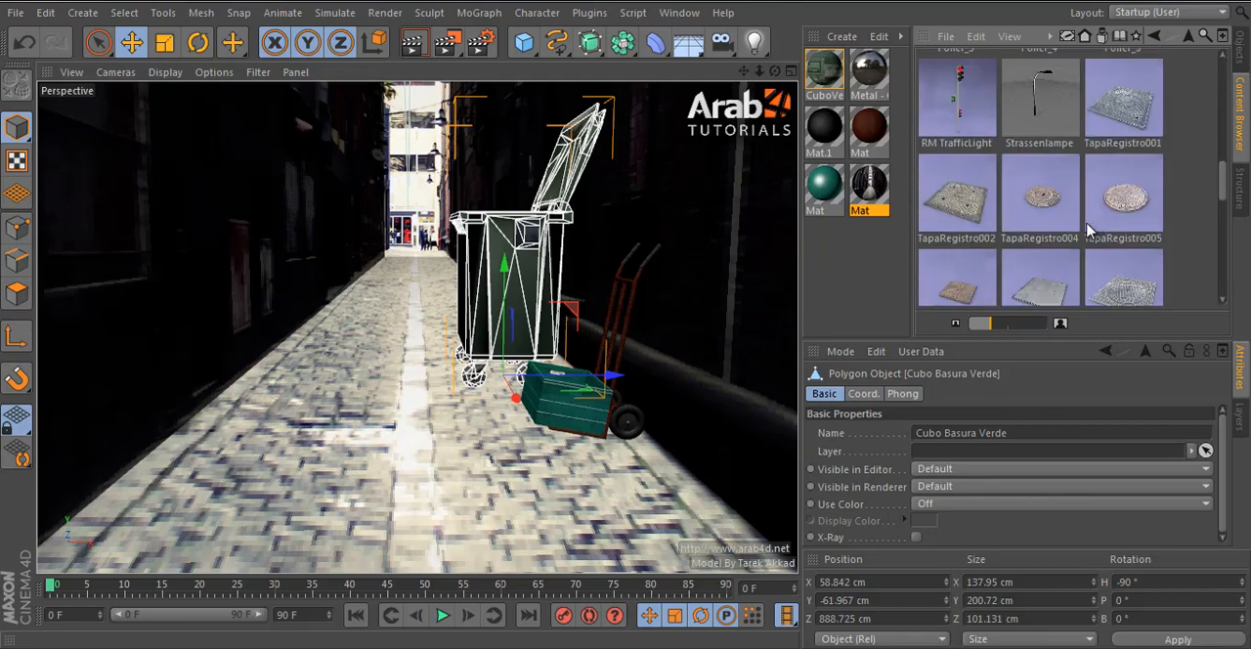
scroll(1090, 231, "down", 3)
double_click(987, 254)
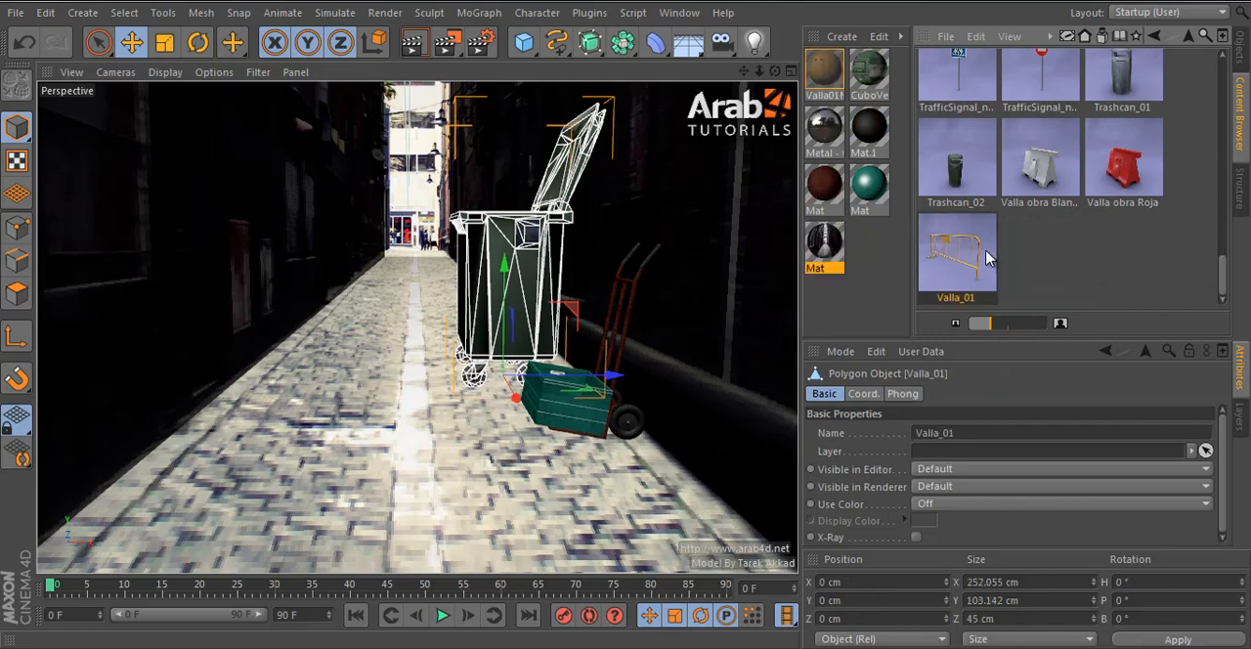
- Move the Valla_01 barrier down the alley behind the bin, to Z 1210 cm, in the top view
middle_click(668, 361)
middle_click(671, 258)
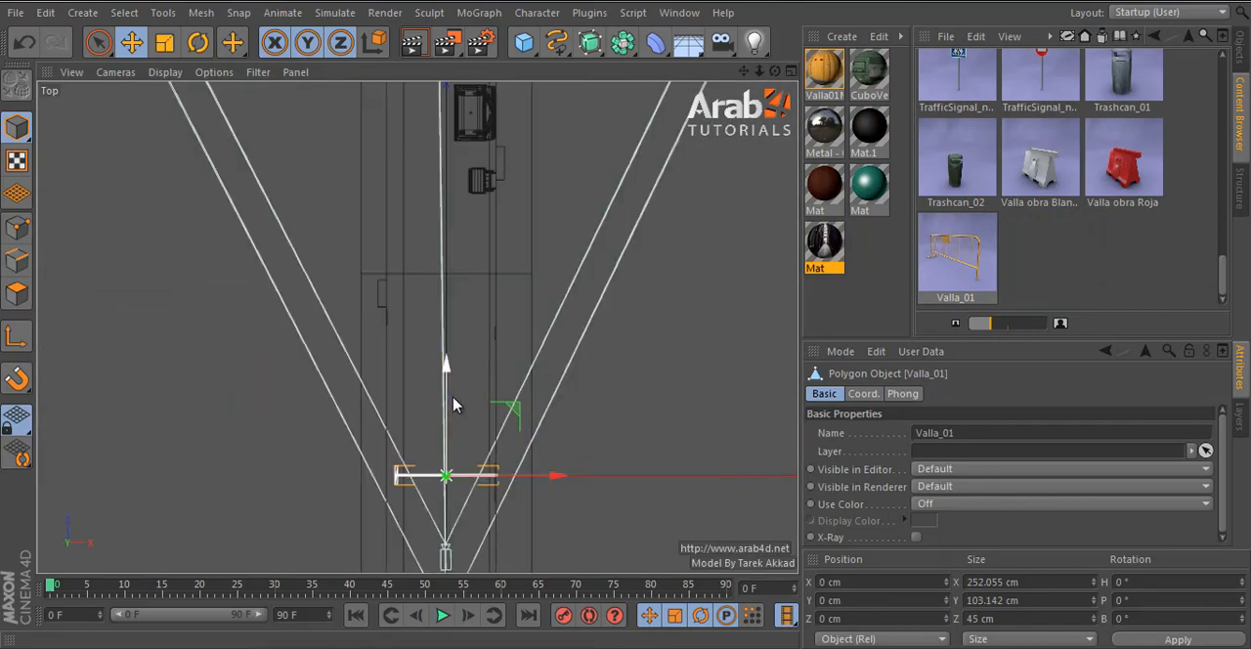
left_click_drag(447, 360, 464, 91)
middle_click_drag(541, 337, 555, 516, "alt")
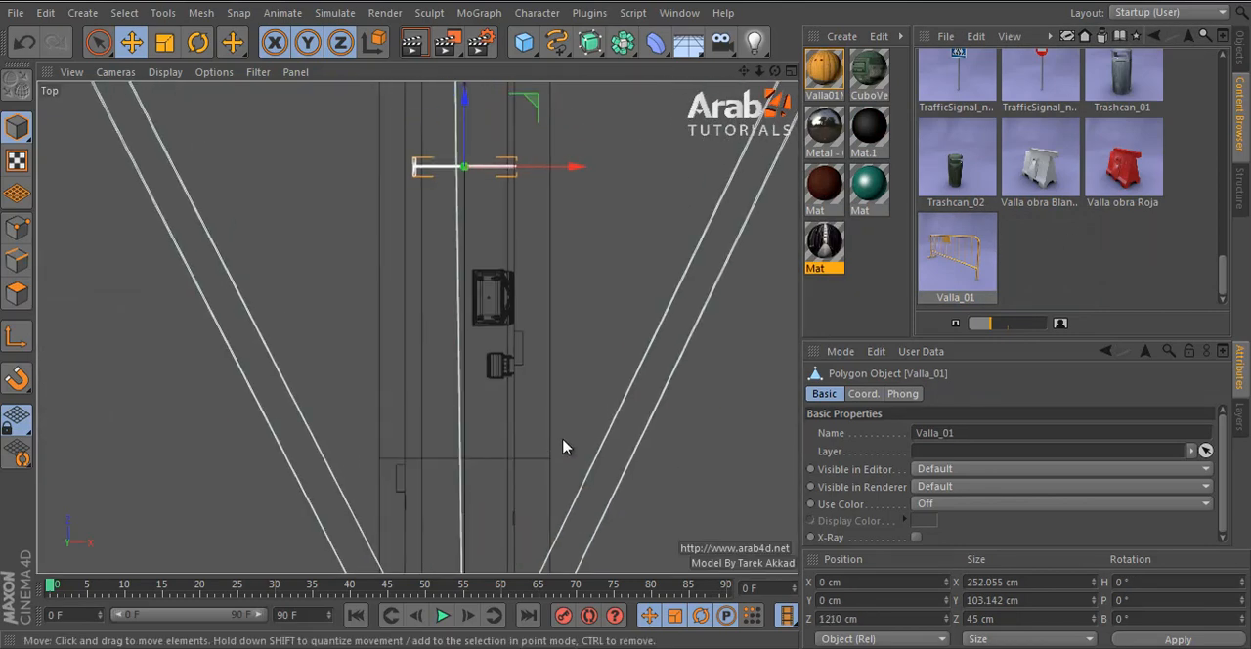
- Lower the barrier onto the floor at X -13.878 cm, Y -60.139 cm, and scale it down uniformly to a width of 176.439 cm
middle_click(563, 446)
middle_click(592, 523)
scroll(582, 515, "down", 3)
left_click_drag(415, 452, 380, 559)
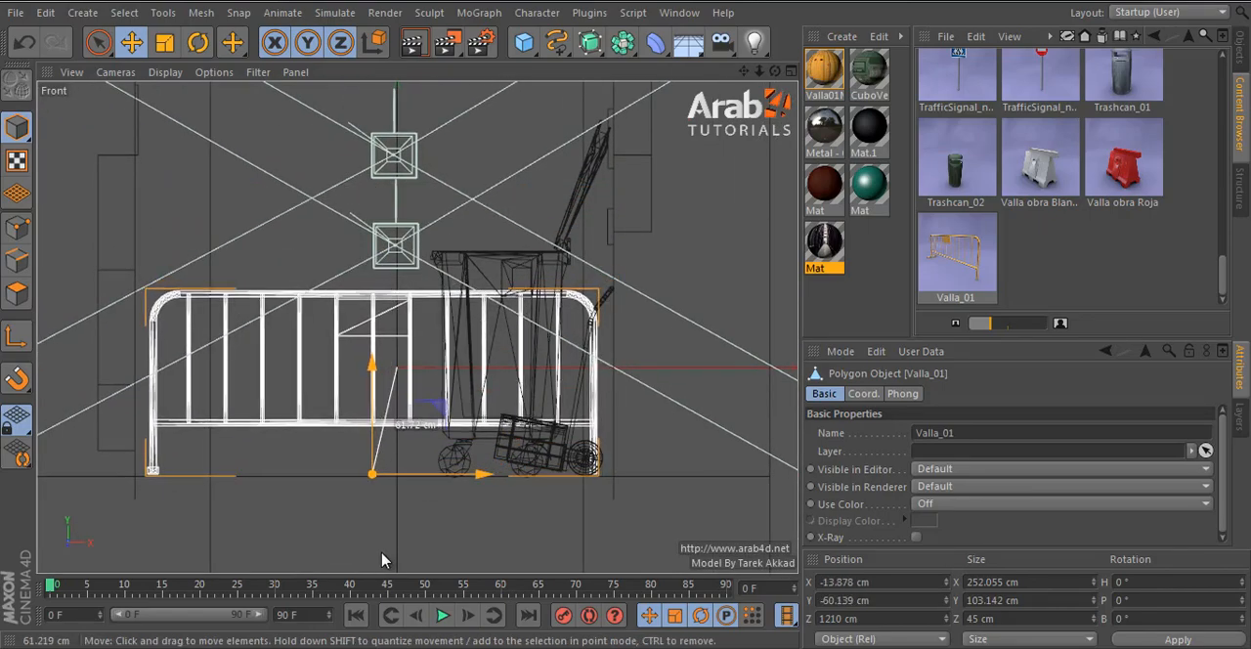
left_click(165, 42)
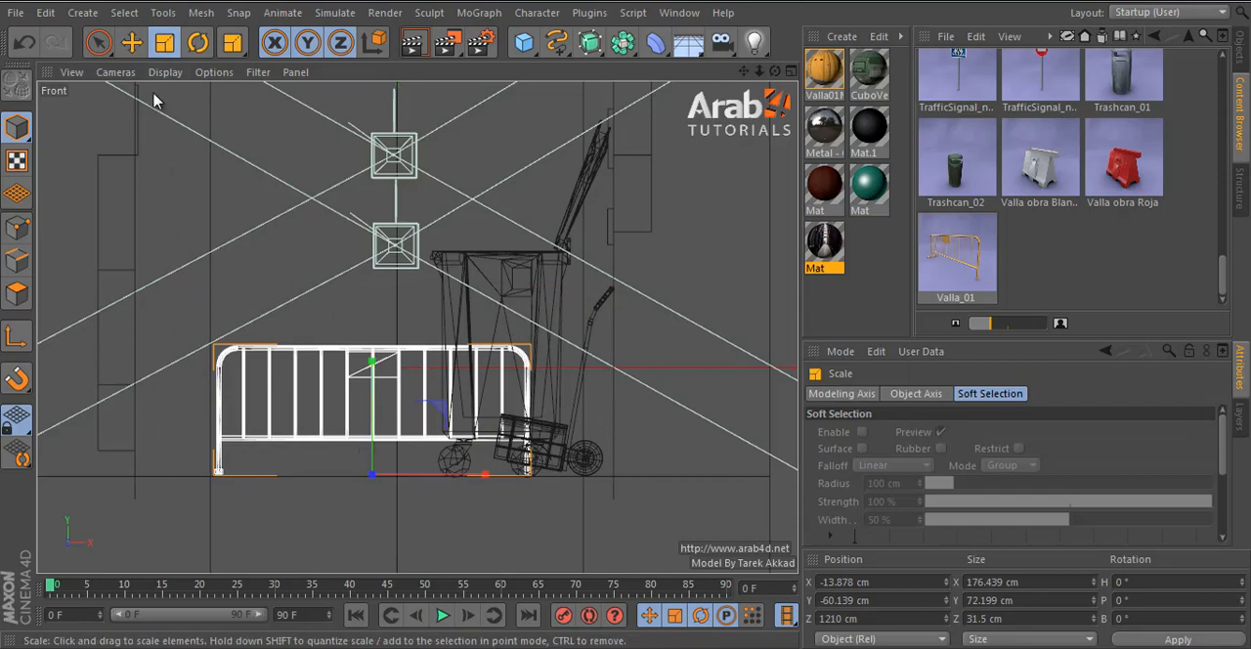
left_click(132, 43)
- Rotate the barrier in the top view to a heading of 20°
middle_click(428, 271)
middle_click(518, 238)
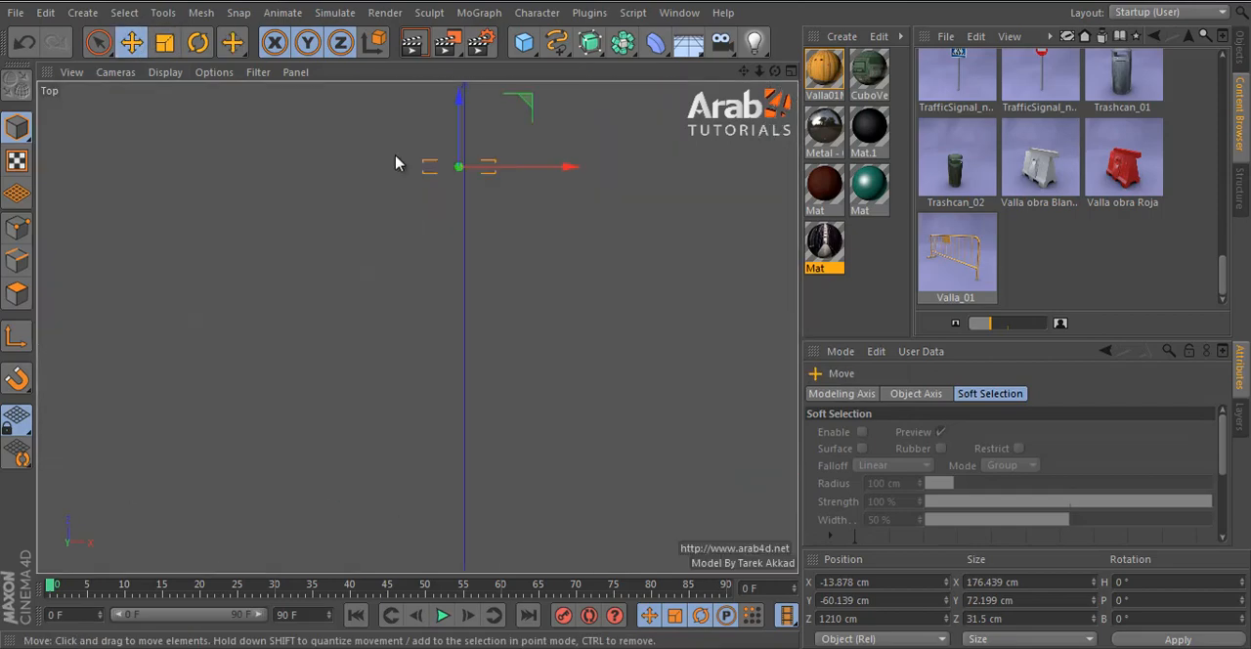
left_click(199, 43)
left_click_drag(241, 137, 251, 101, "shift")
left_click_drag(627, 323, 257, 232, "shift")
middle_click(257, 230)
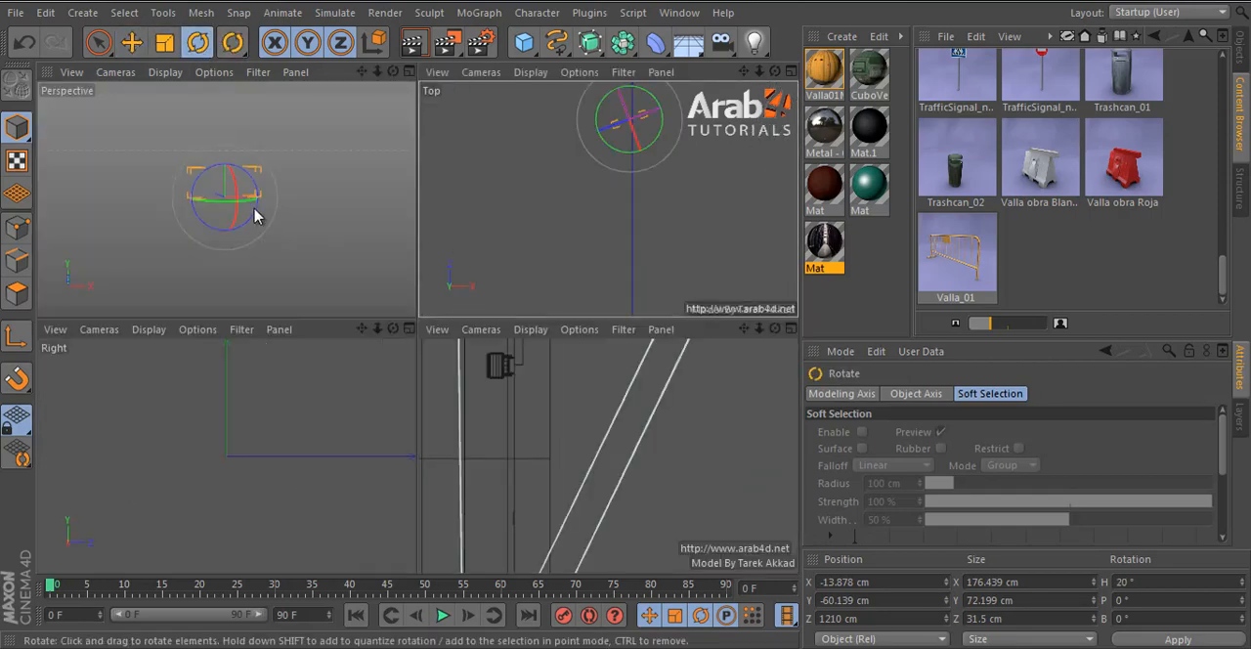
middle_click(257, 215)
- Fine-tune the barrier's position on the alley floor to X -20.175 cm, Y -61.26 cm, Z 1207.545 cm
left_click(132, 43)
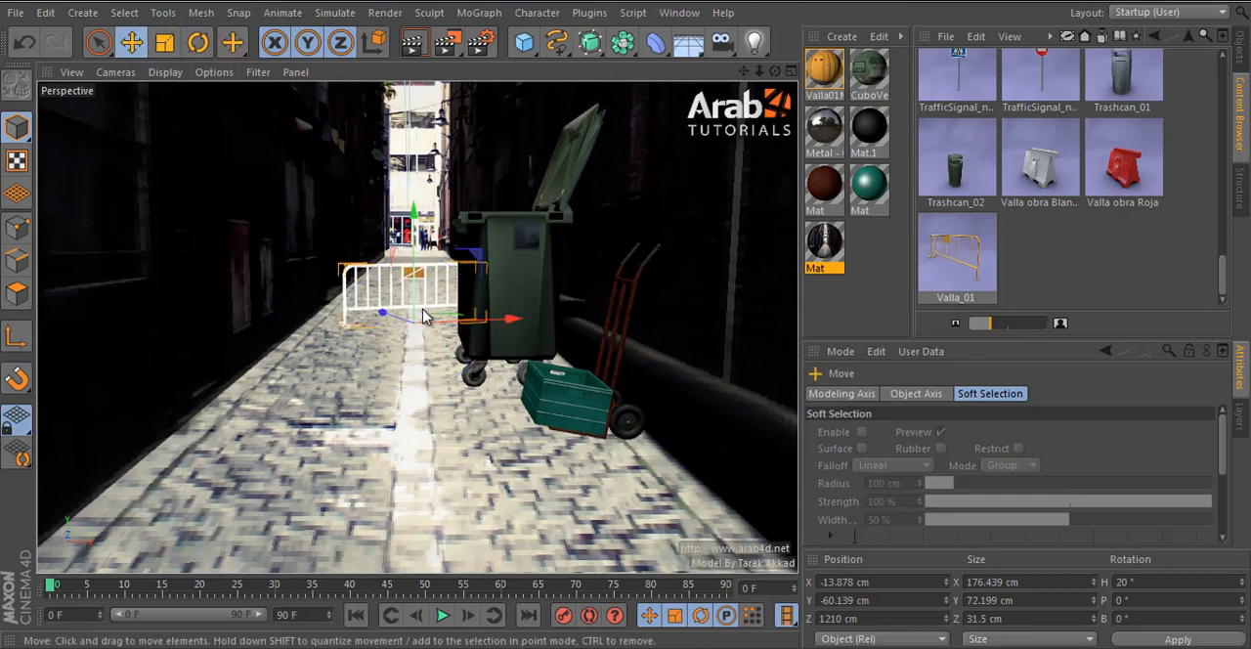
left_click_drag(460, 326, 451, 323)
middle_click(450, 326)
middle_click(448, 406)
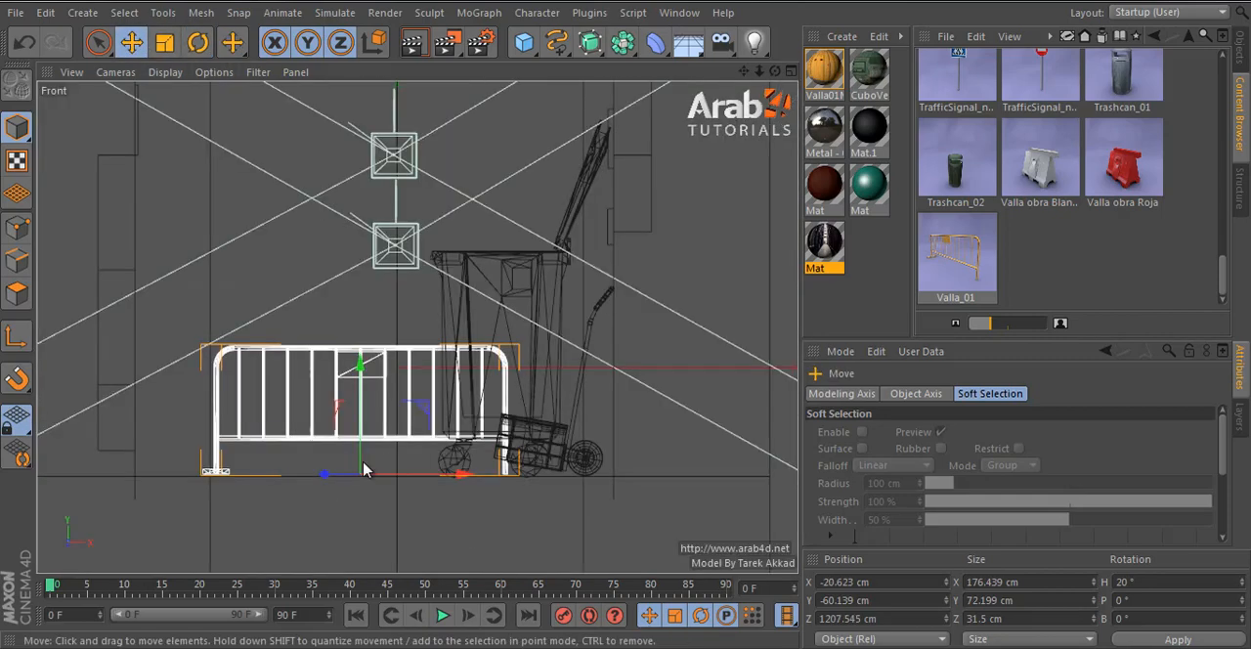
scroll(307, 477, "up", 5)
left_click_drag(309, 524, 310, 528)
middle_click(342, 442)
middle_click(344, 264)
- Scale the Valla_01 barrier up uniformly to a width of 194.083 cm
left_click(1242, 57)
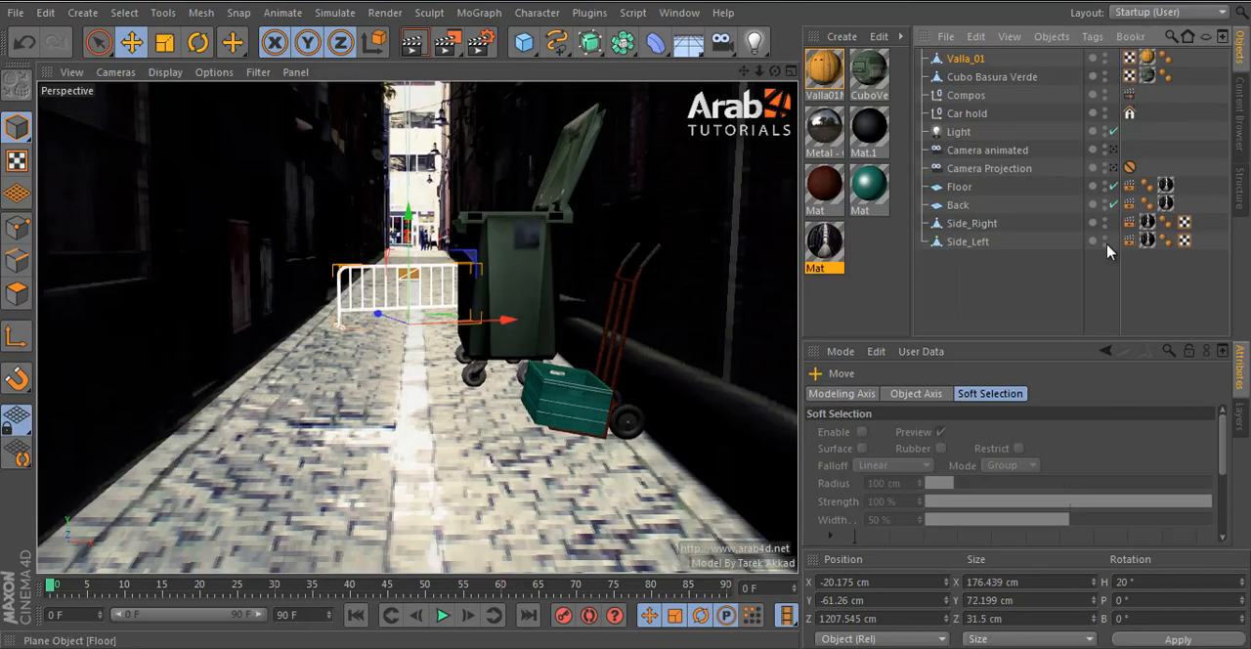
left_click(1016, 297)
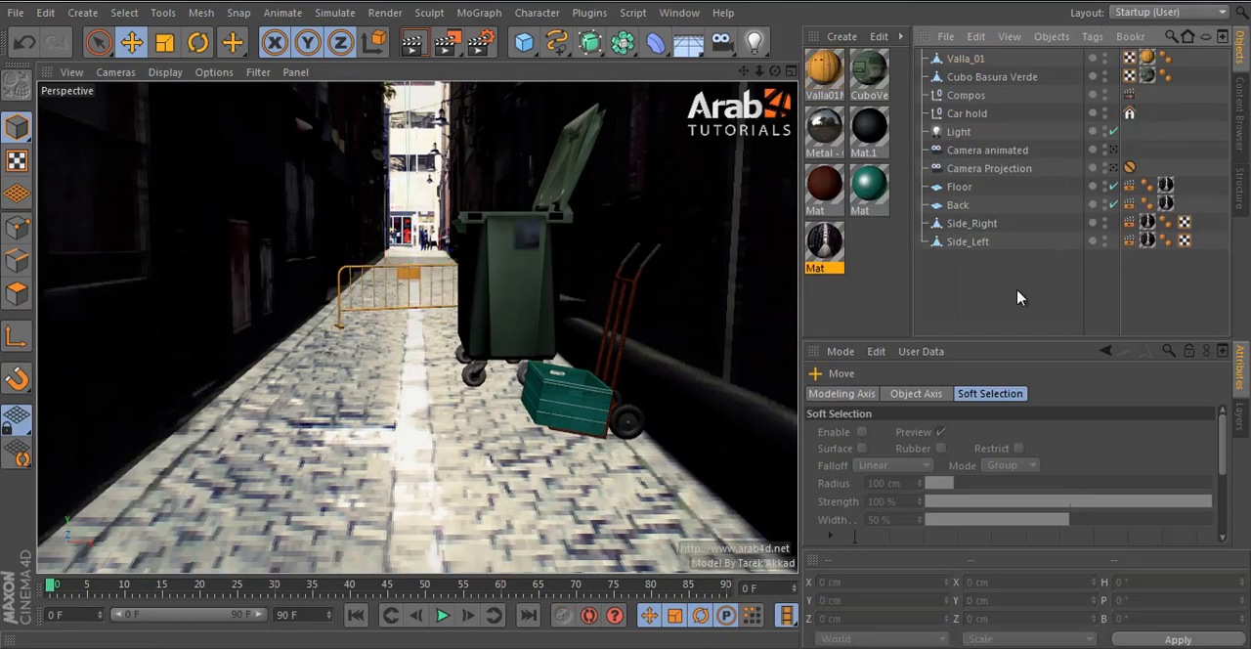
left_click(965, 59)
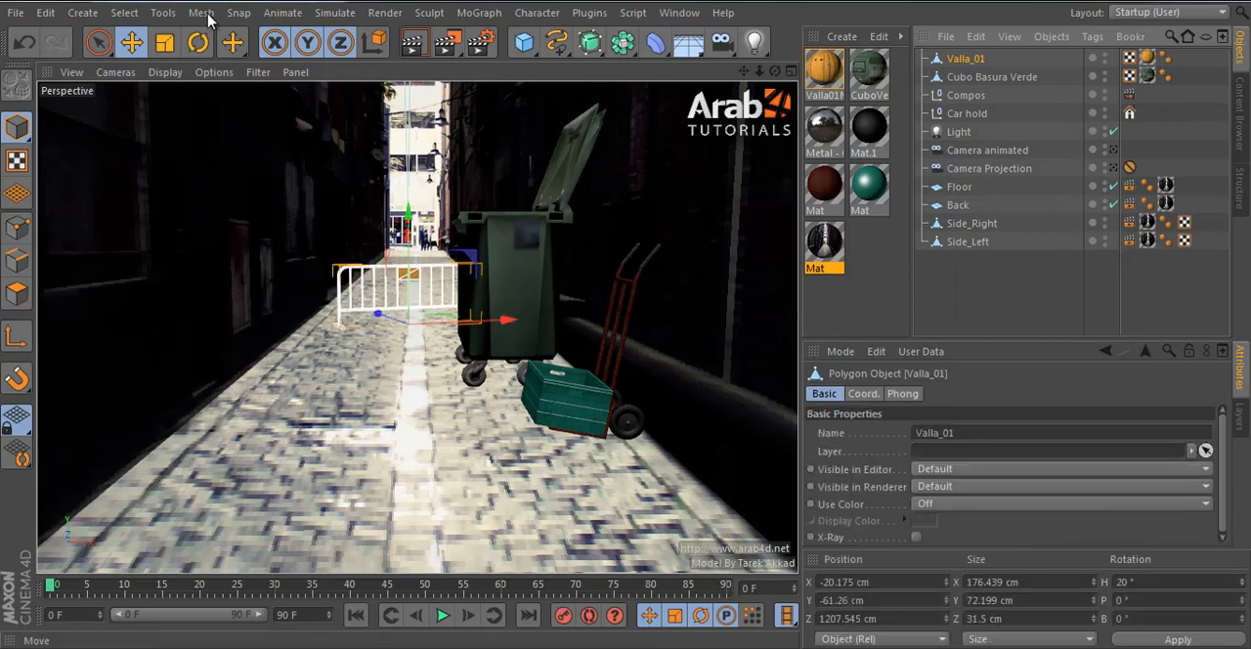
key("t")
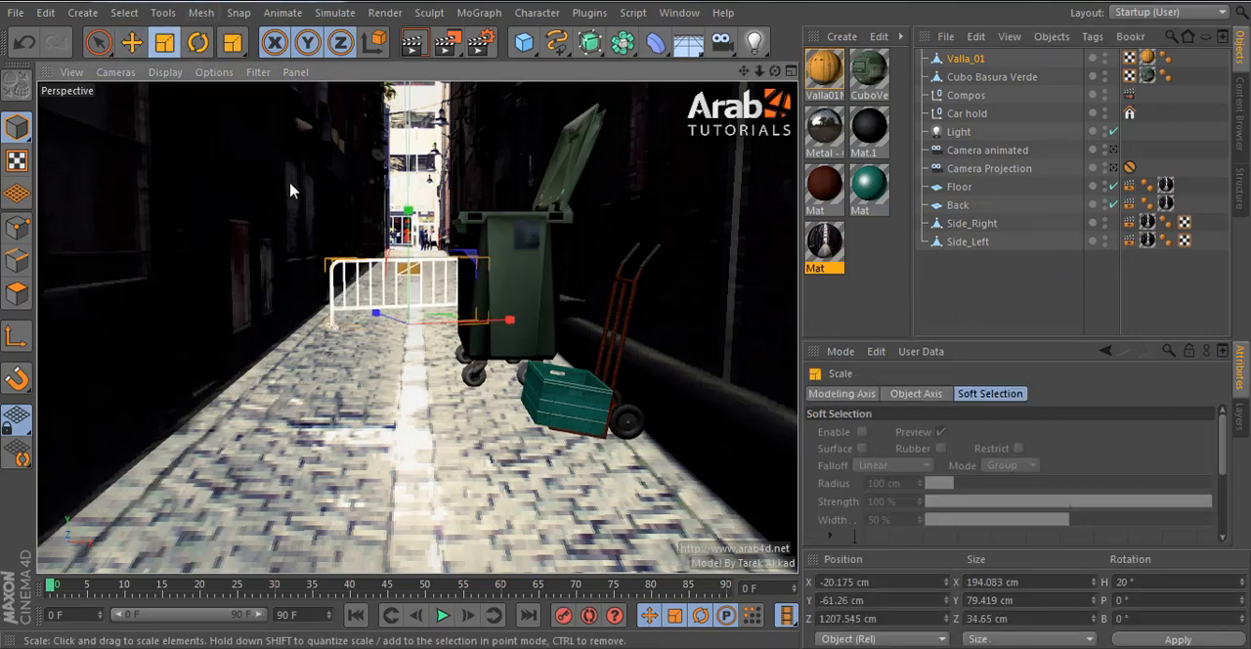
- Scale Cubo Basura Verde down uniformly to 124.155 cm on X, and move it to X 64.75 cm, Y -60.982 cm
left_click(515, 246)
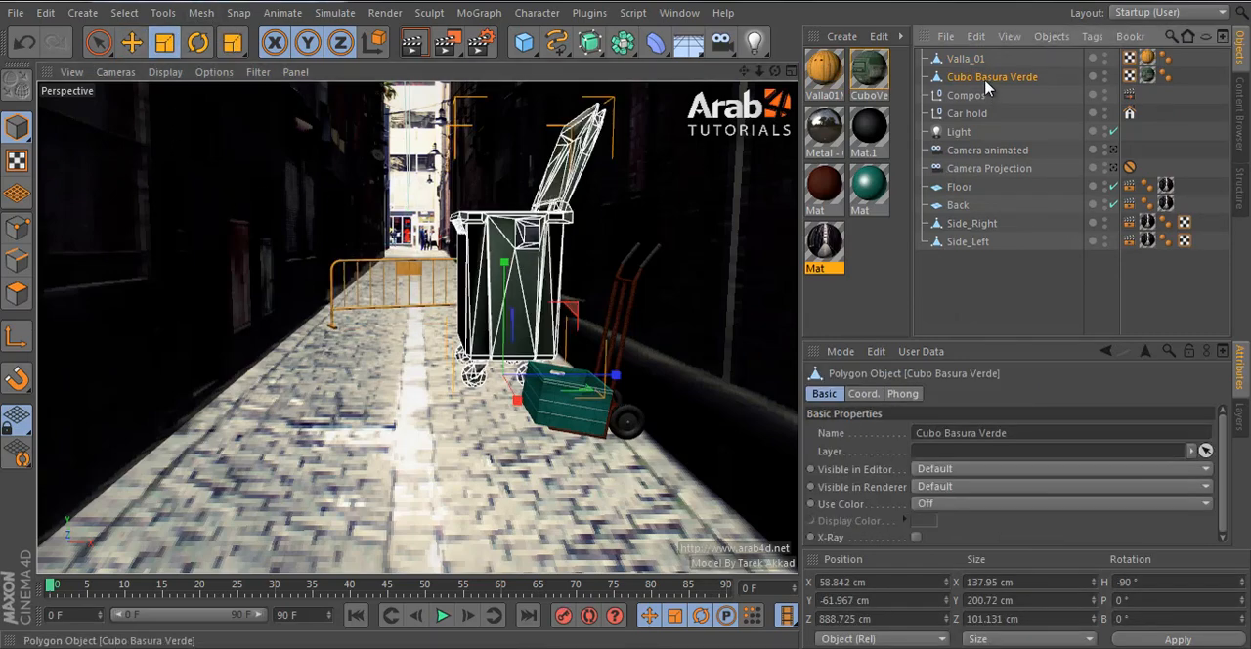
left_click_drag(565, 296, 538, 328)
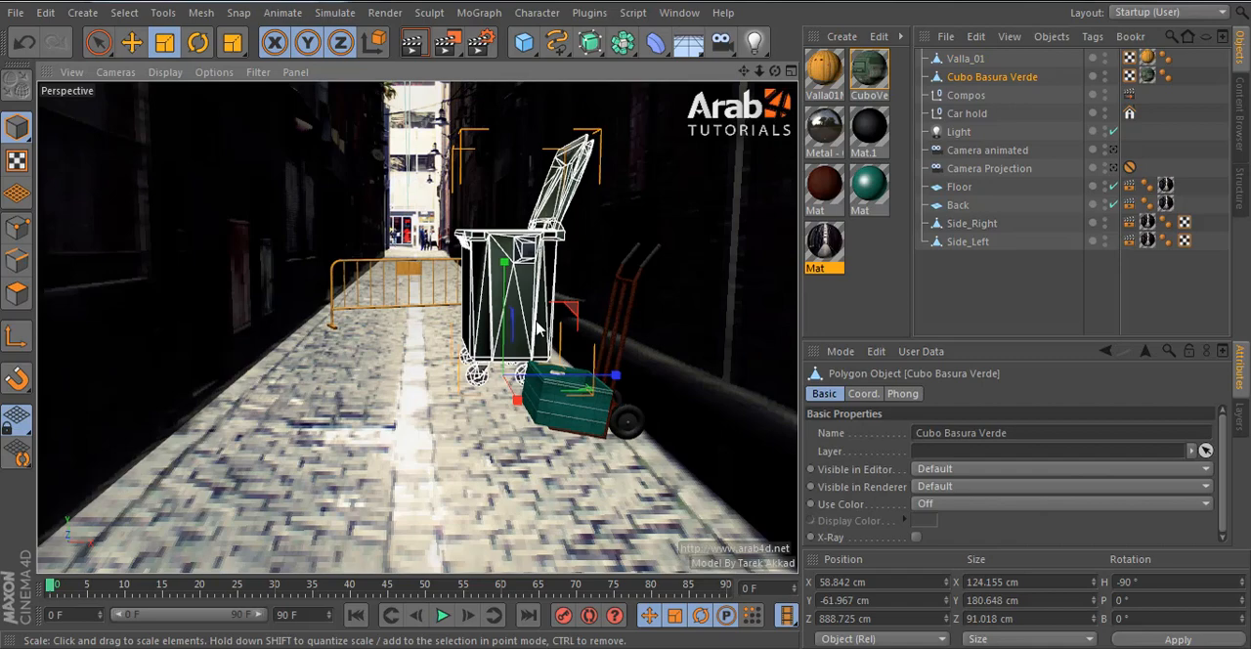
middle_click(622, 369)
middle_click(620, 497)
left_click(132, 43)
scroll(553, 286, "down", 3)
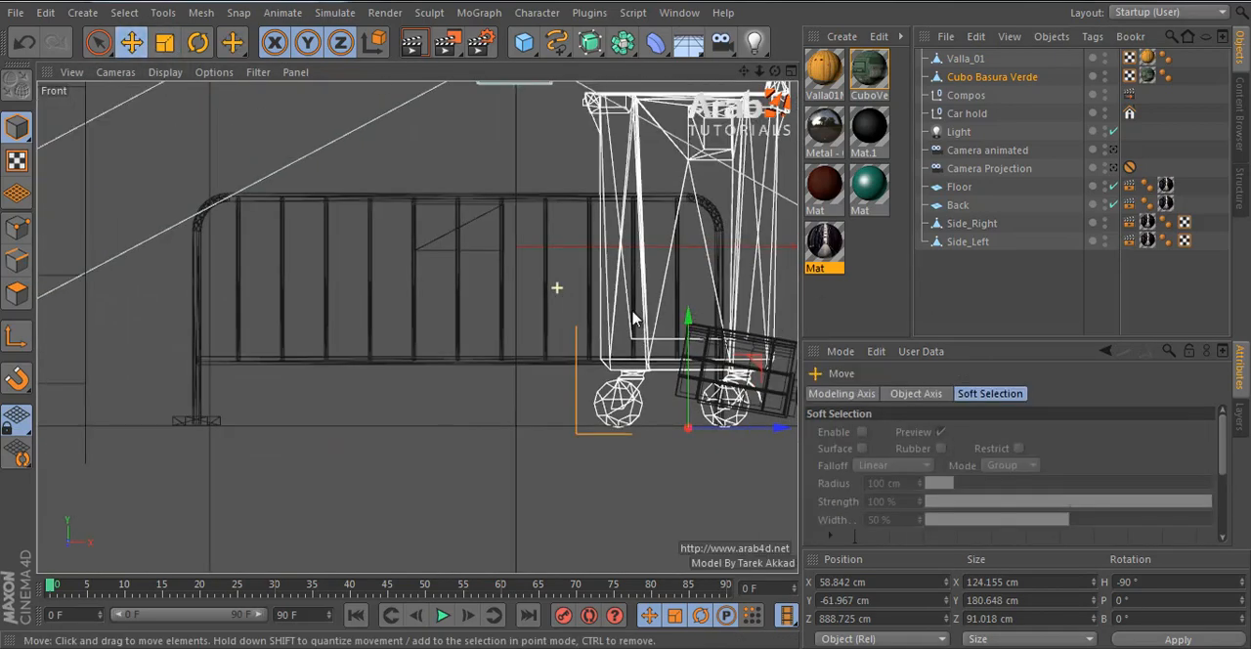
middle_click_drag(709, 290, 306, 384, "alt")
scroll(462, 316, "down", 4)
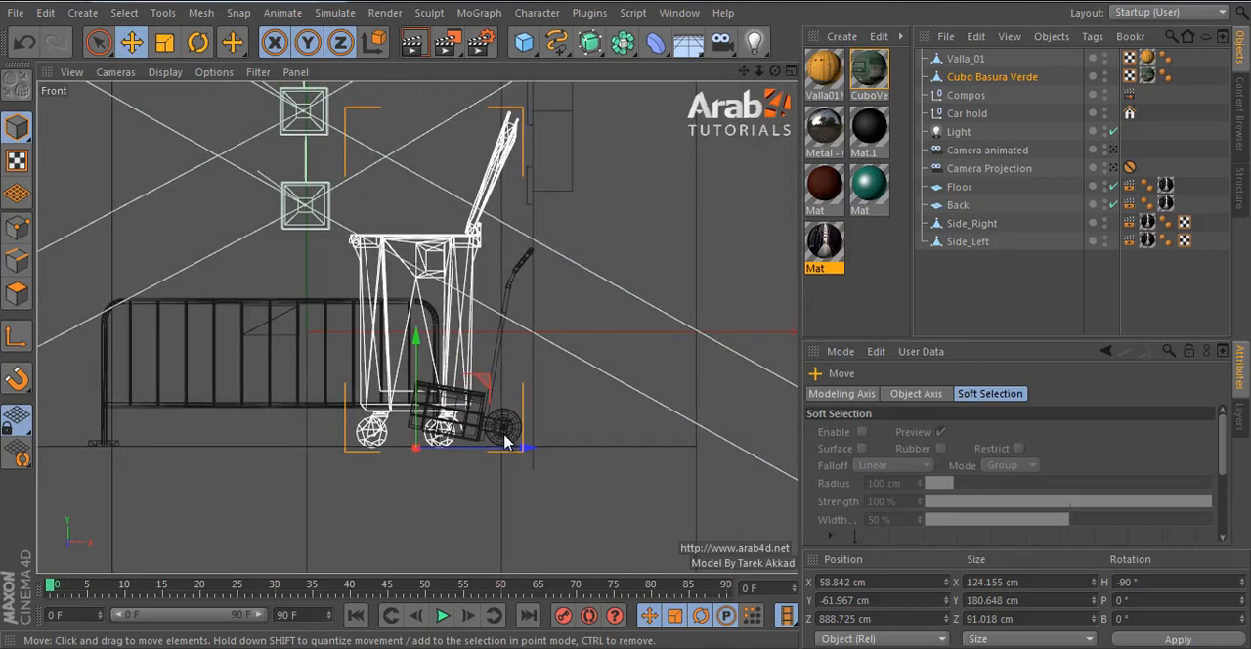
left_click_drag(525, 449, 536, 447)
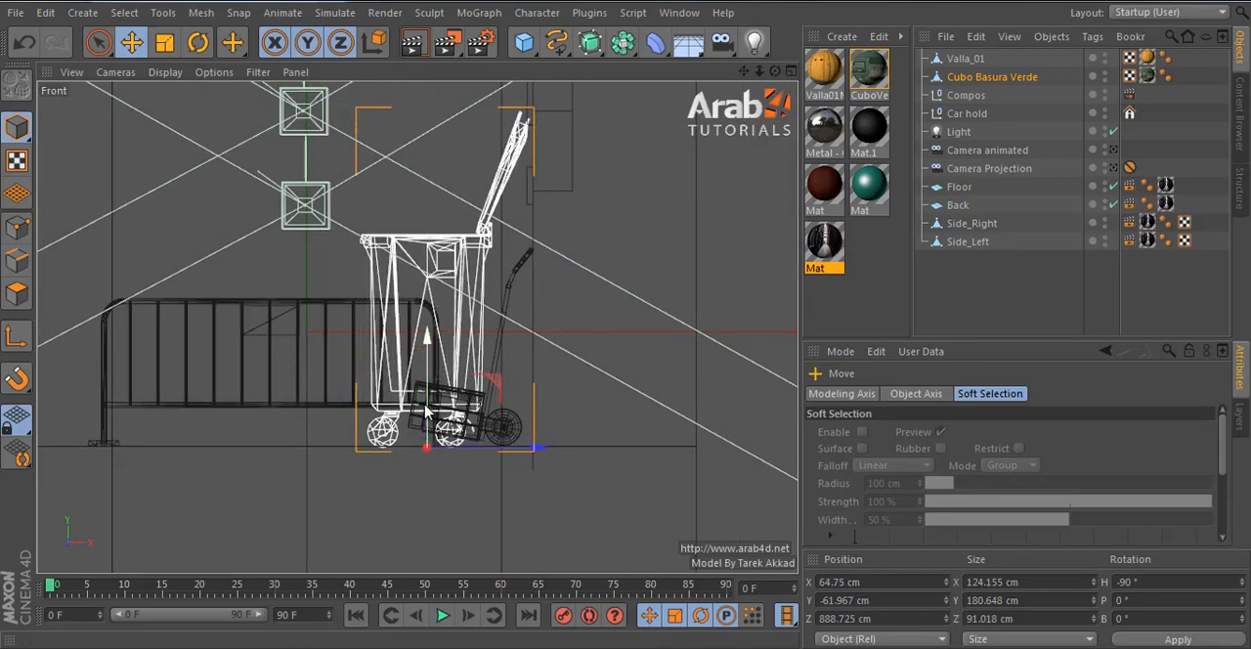
left_click_drag(427, 341, 427, 339)
middle_click(486, 390)
middle_click(393, 289)
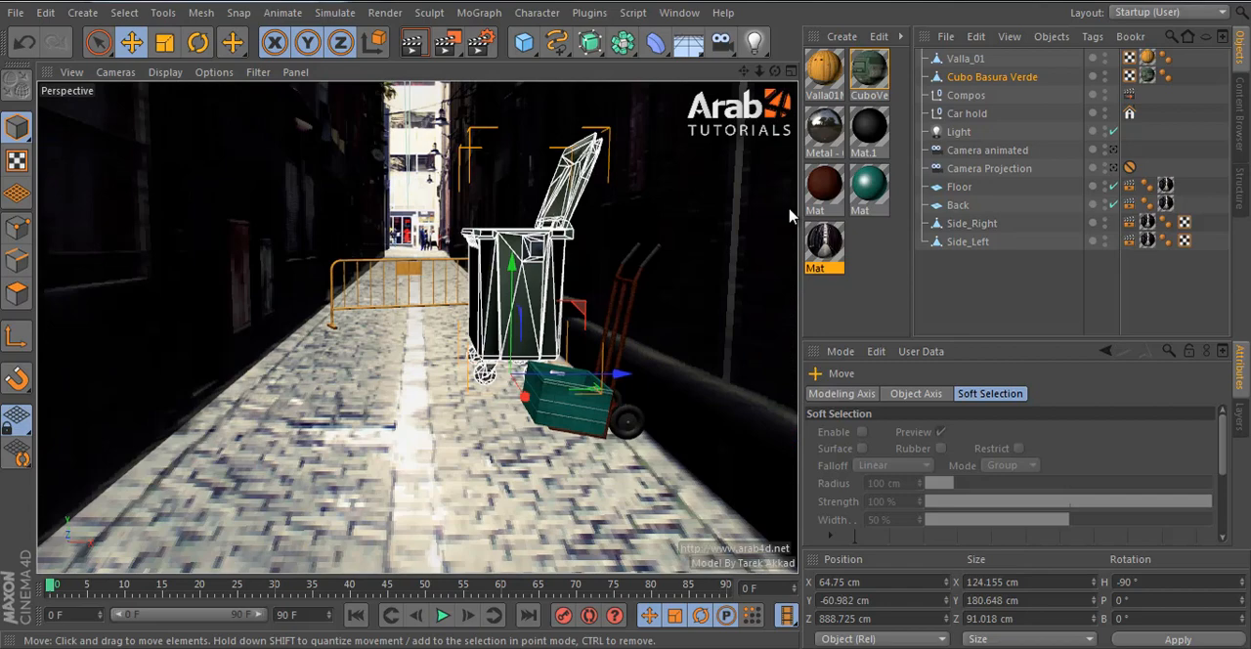
left_click(971, 300)
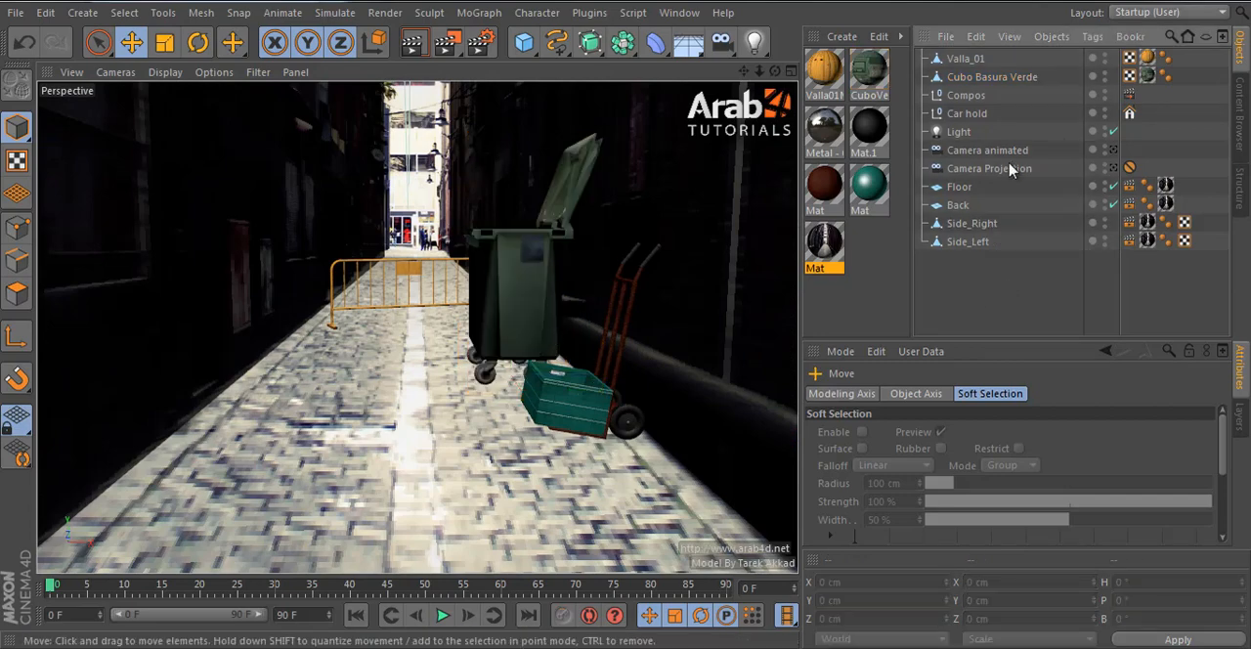
left_click(967, 114)
left_click(965, 98)
left_click(559, 307)
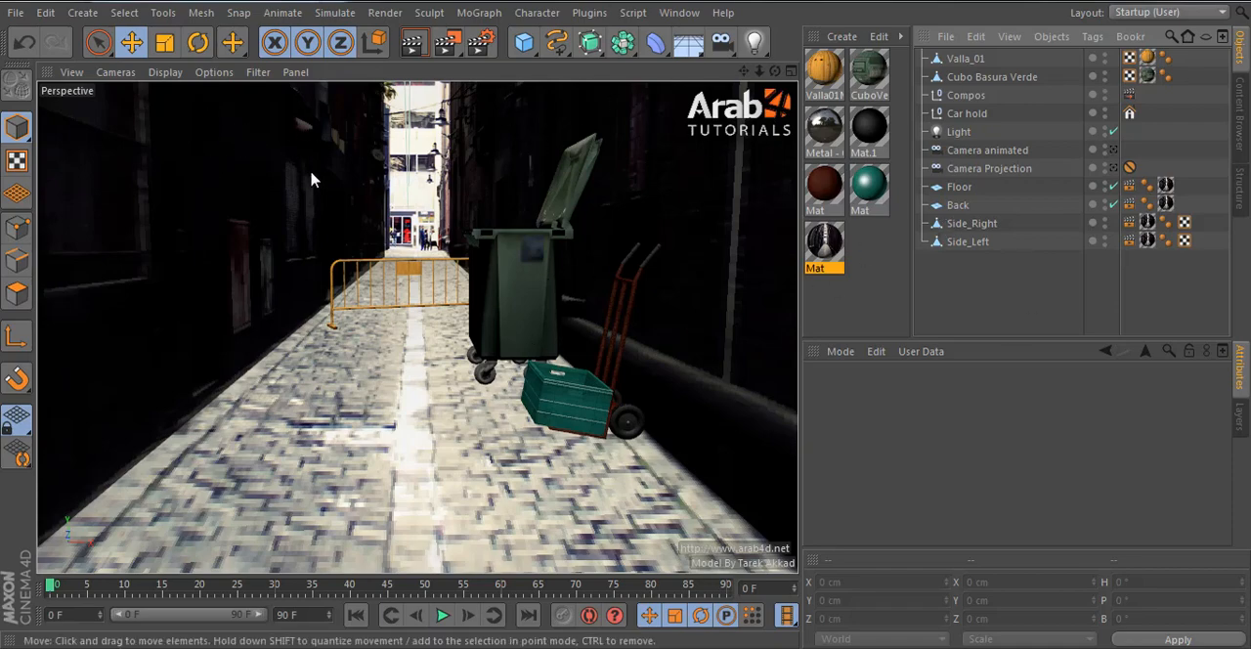
- Add a cube and move it down the alley to Z 1100 cm in the top view
left_click(524, 42)
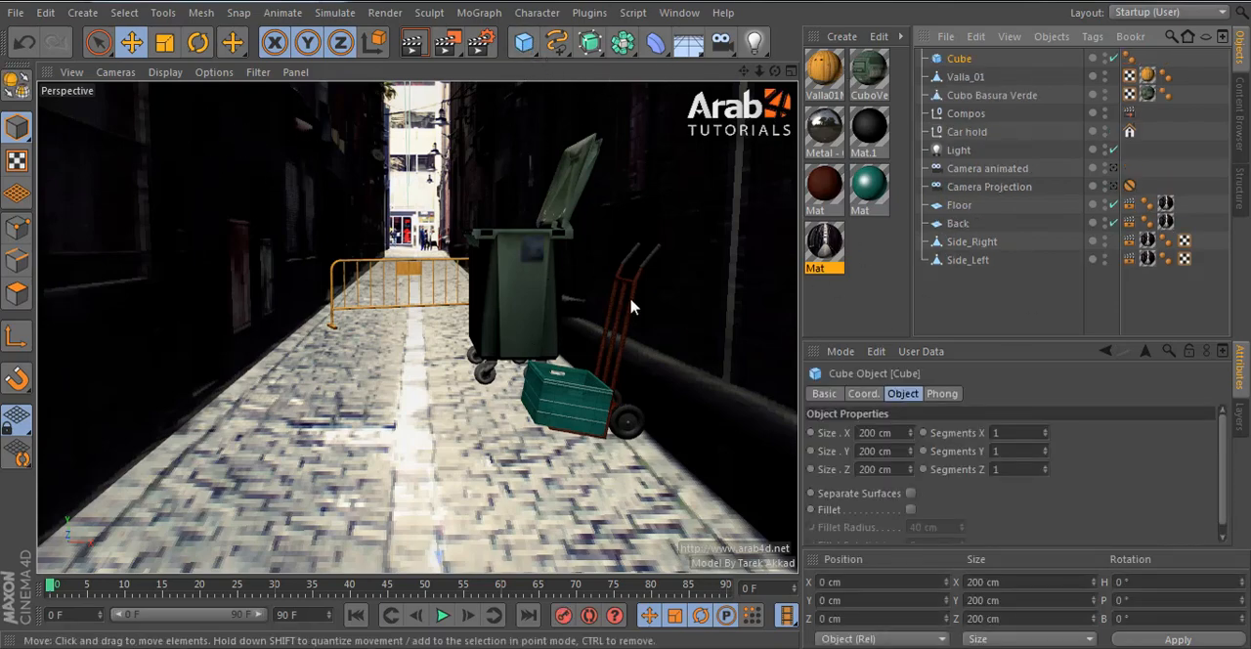
middle_click(693, 259)
middle_click(693, 259)
scroll(544, 341, "down", 3)
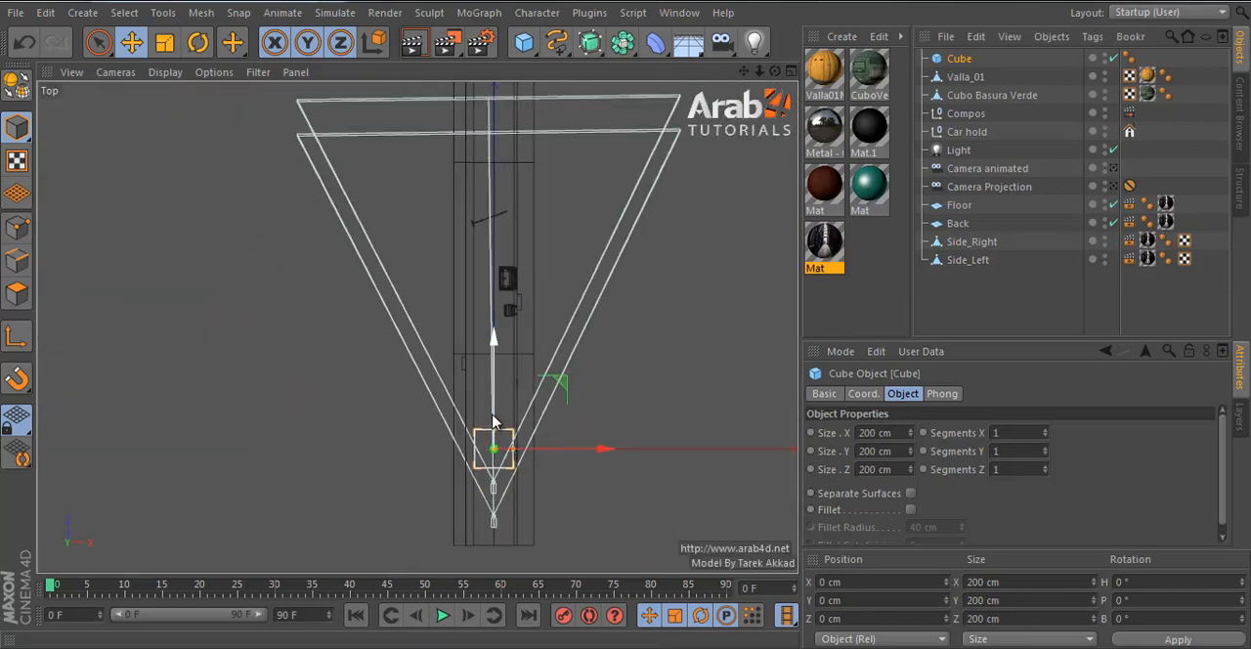
left_click_drag(496, 420, 519, 208)
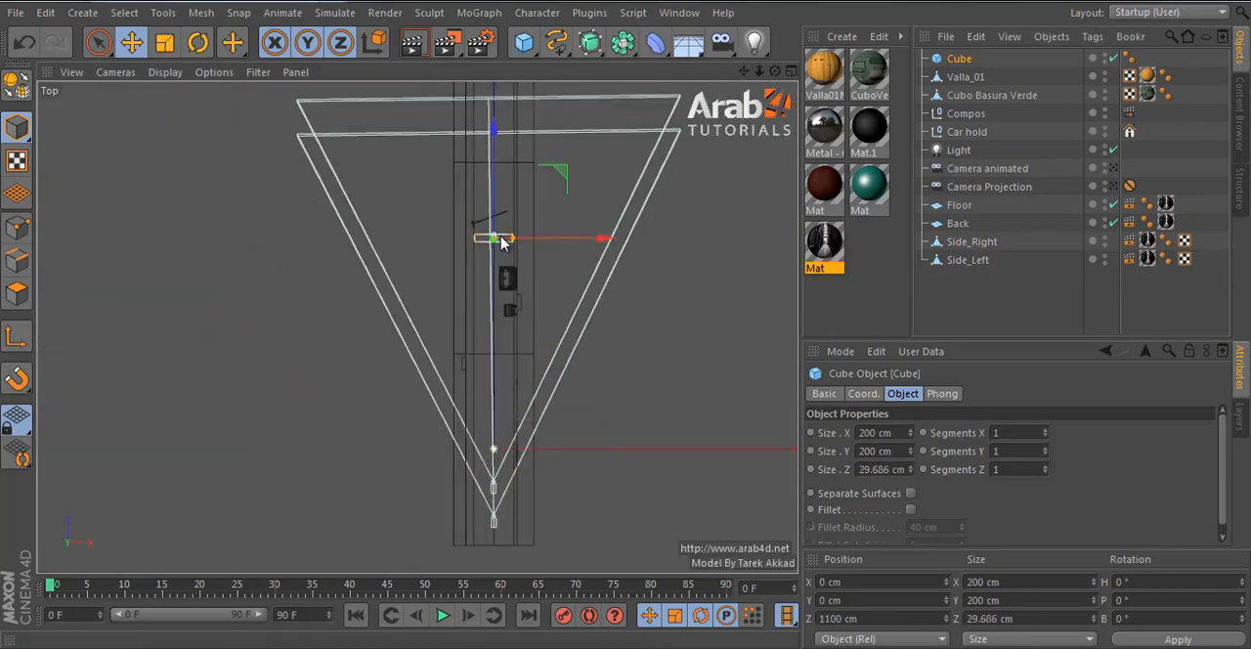
- Flatten the cube into a board by setting Size Z to 15 cm and Size Y to 115 cm
left_click(893, 469)
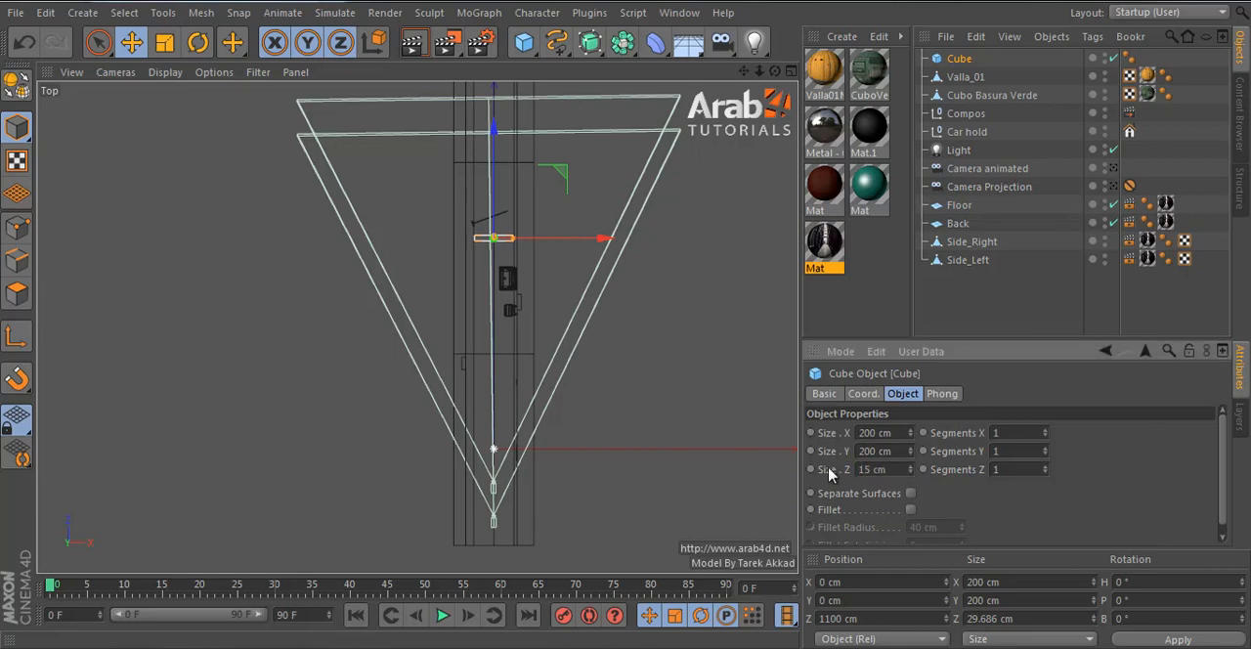
middle_click(636, 374)
middle_click(630, 382)
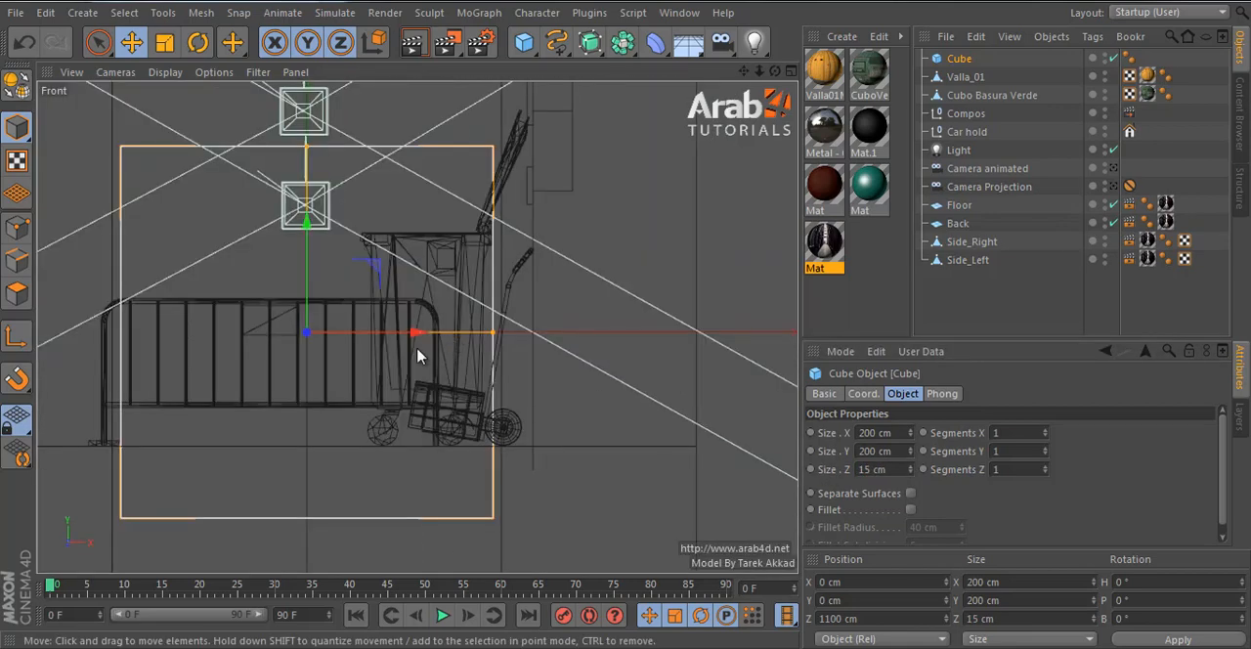
left_click_drag(908, 451, 907, 448)
middle_click(271, 236)
middle_click(271, 237)
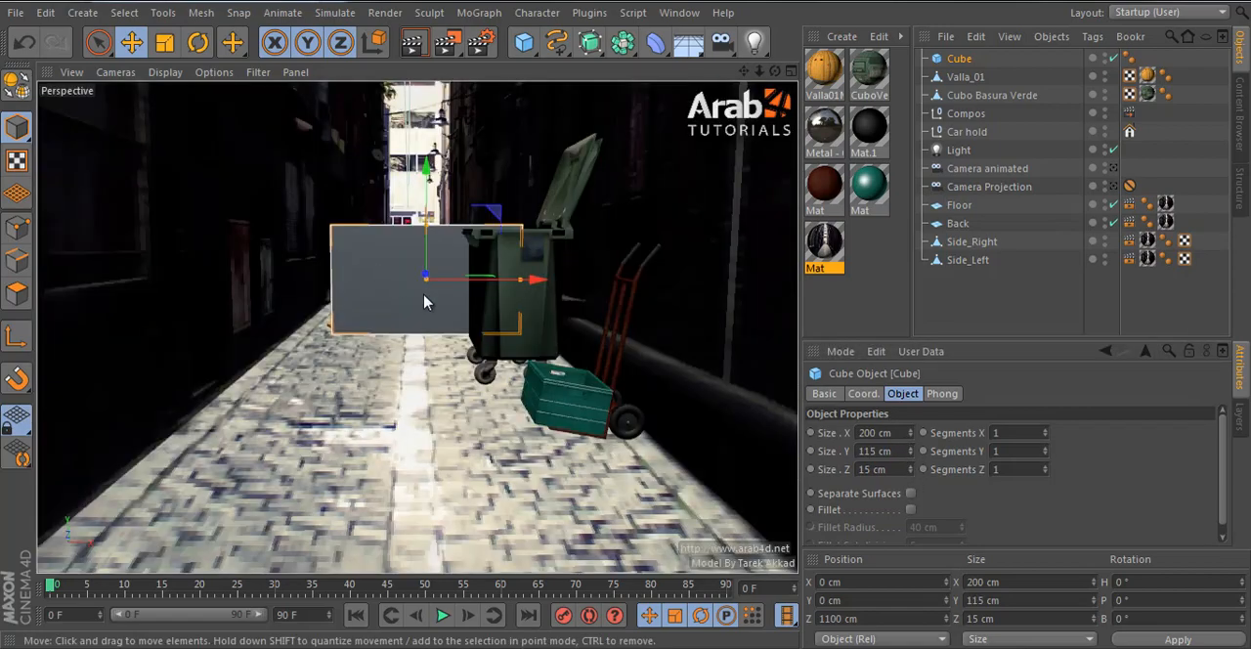
- Move the cube toward the alley's left wall in the top view, to X -84.342 cm, Z 1015.658 cm
middle_click(586, 309)
middle_click(586, 309)
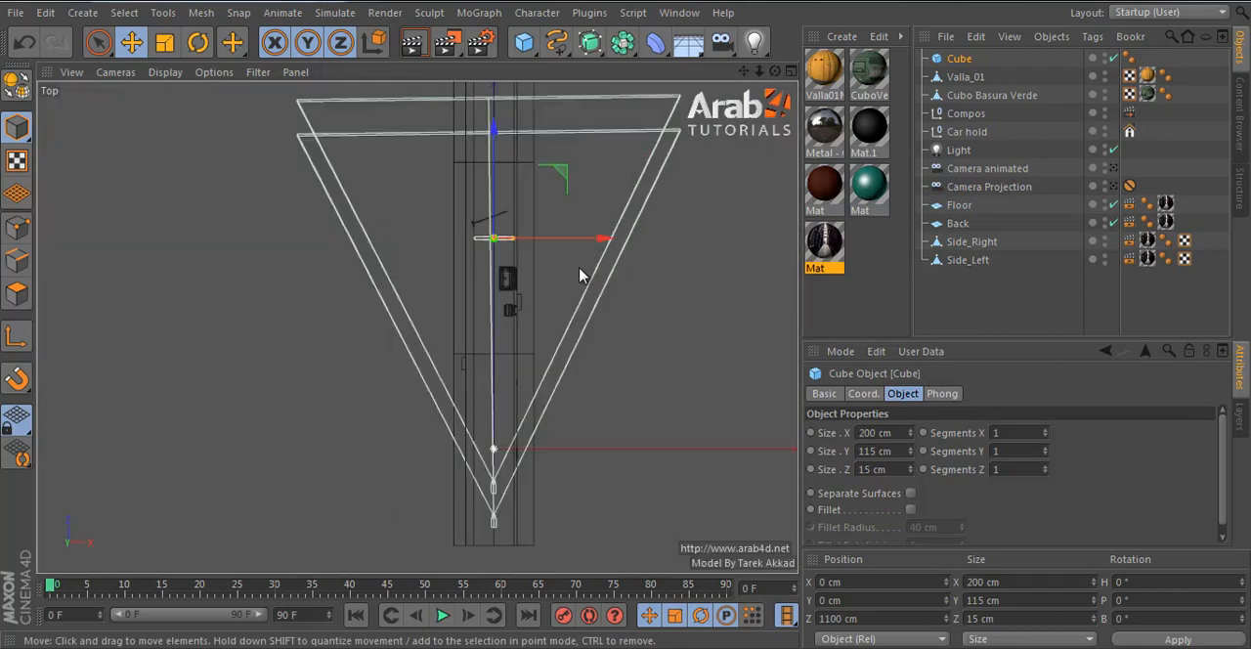
scroll(496, 310, "up", 6)
left_click_drag(496, 310, 462, 345)
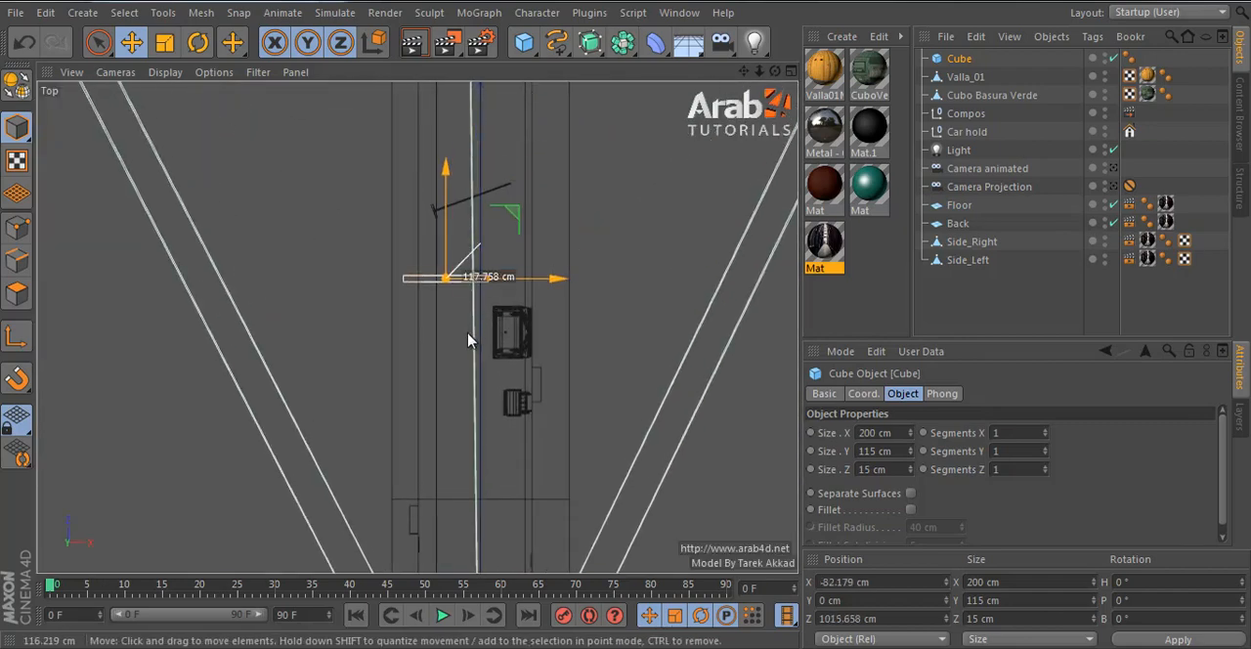
middle_click(461, 345)
middle_click(298, 246)
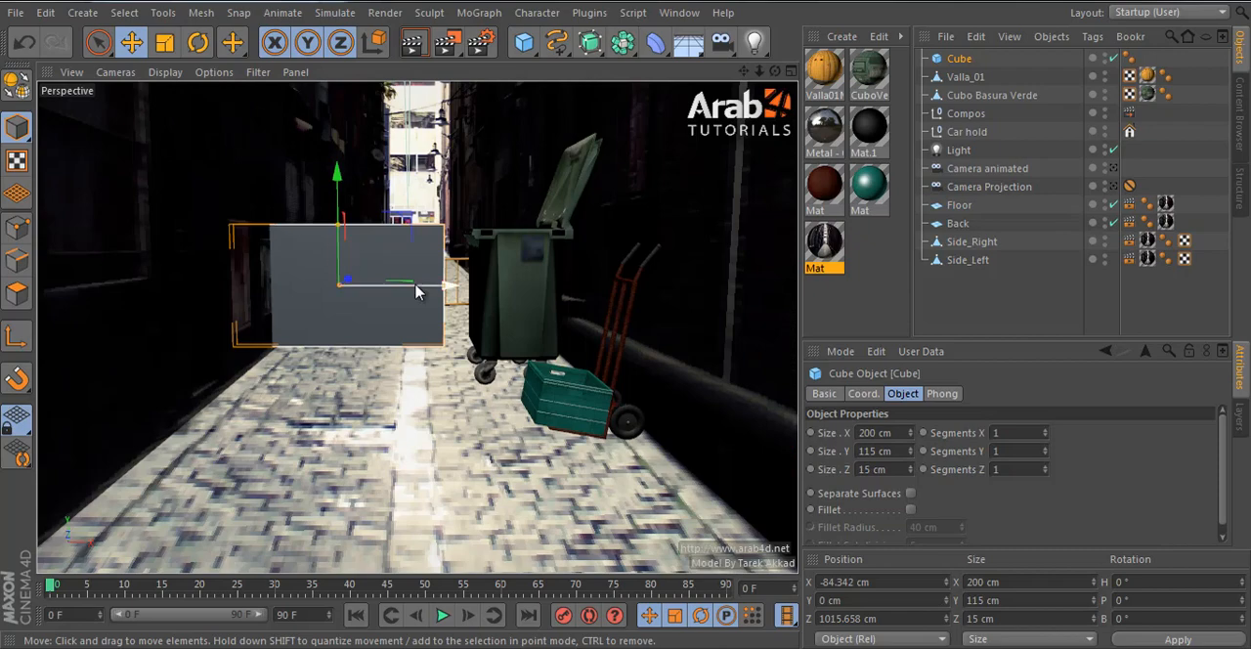
- Scale the cube uniformly to 50%, 100 cm wide, and raise it along the left wall to X -97.439 cm, Y 105.85 cm
key("t")
left_click_drag(220, 200, 67, 363)
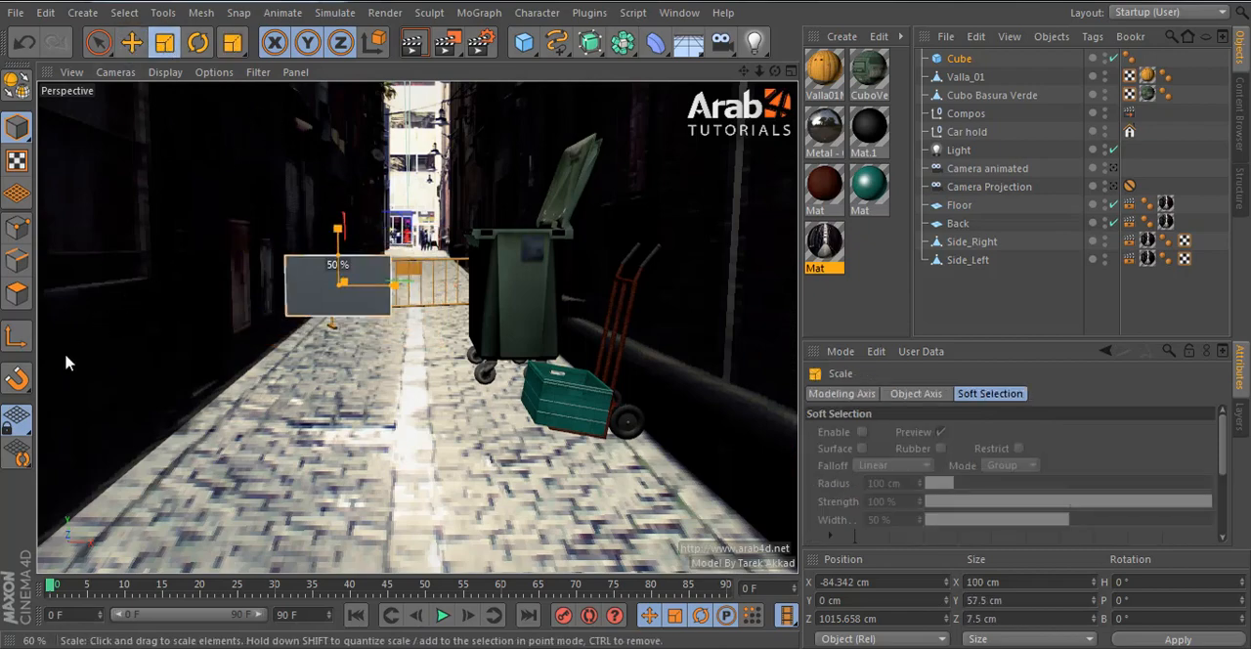
left_click(132, 42)
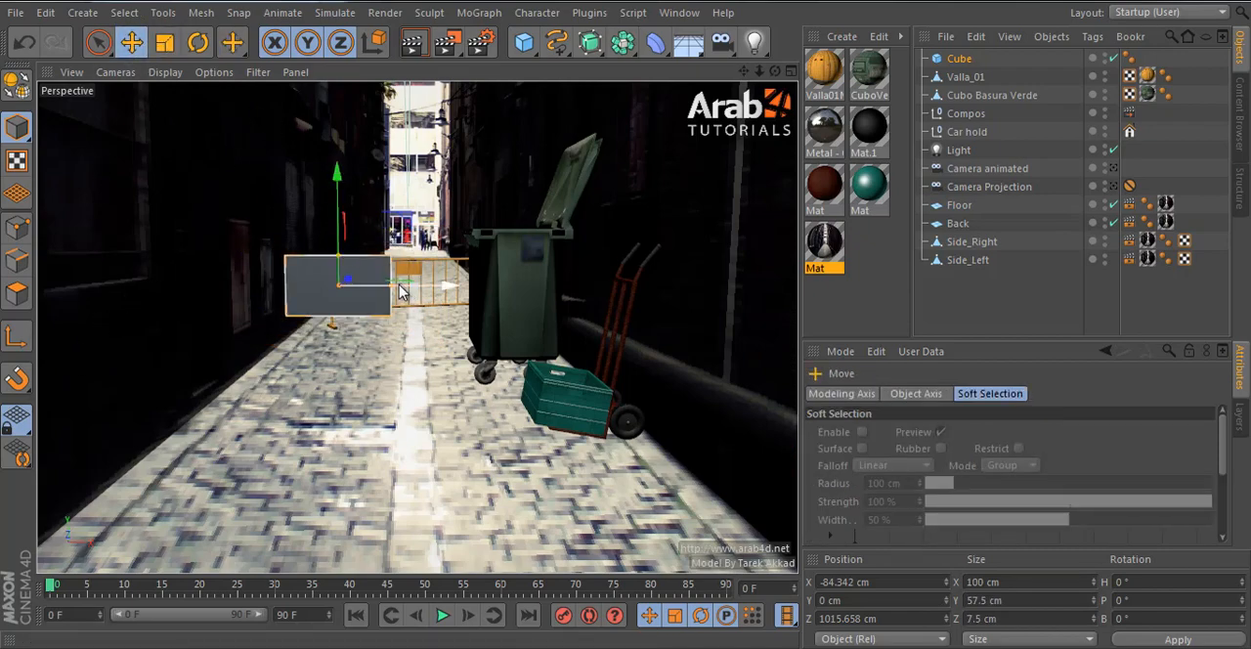
left_click_drag(403, 291, 391, 287)
left_click_drag(324, 178, 322, 82)
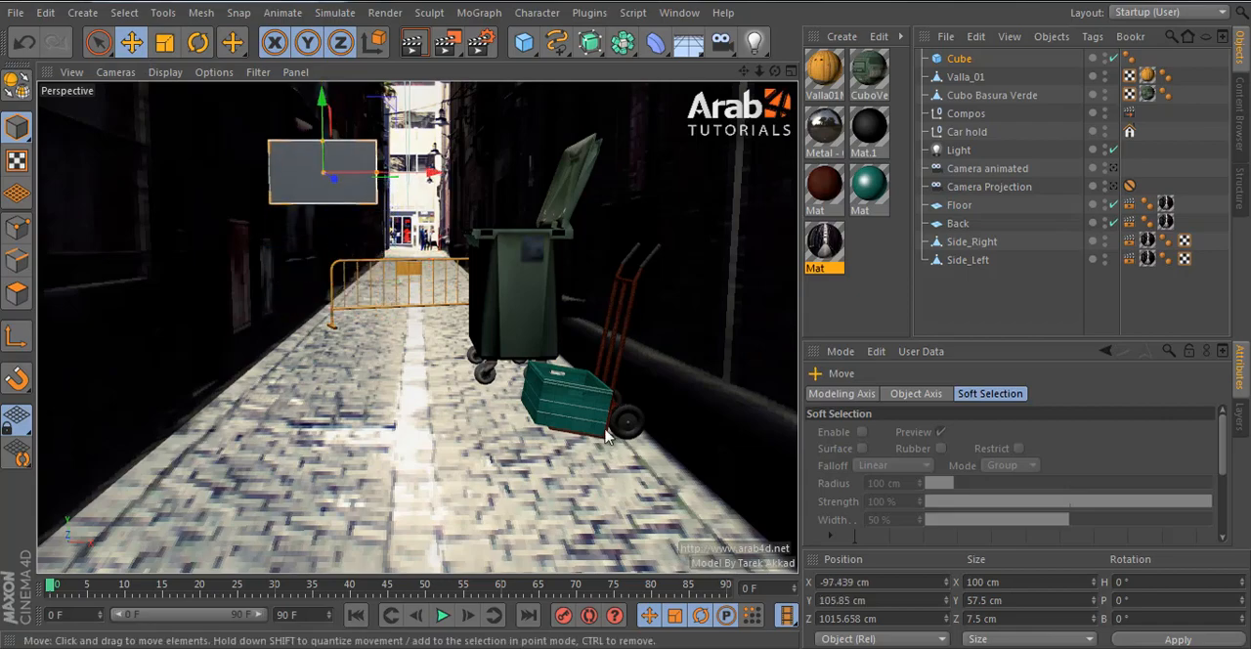
- Bring the cube forward in the alley to Z 837.113 cm and raise it to Y 160.802 cm
left_click(1113, 187)
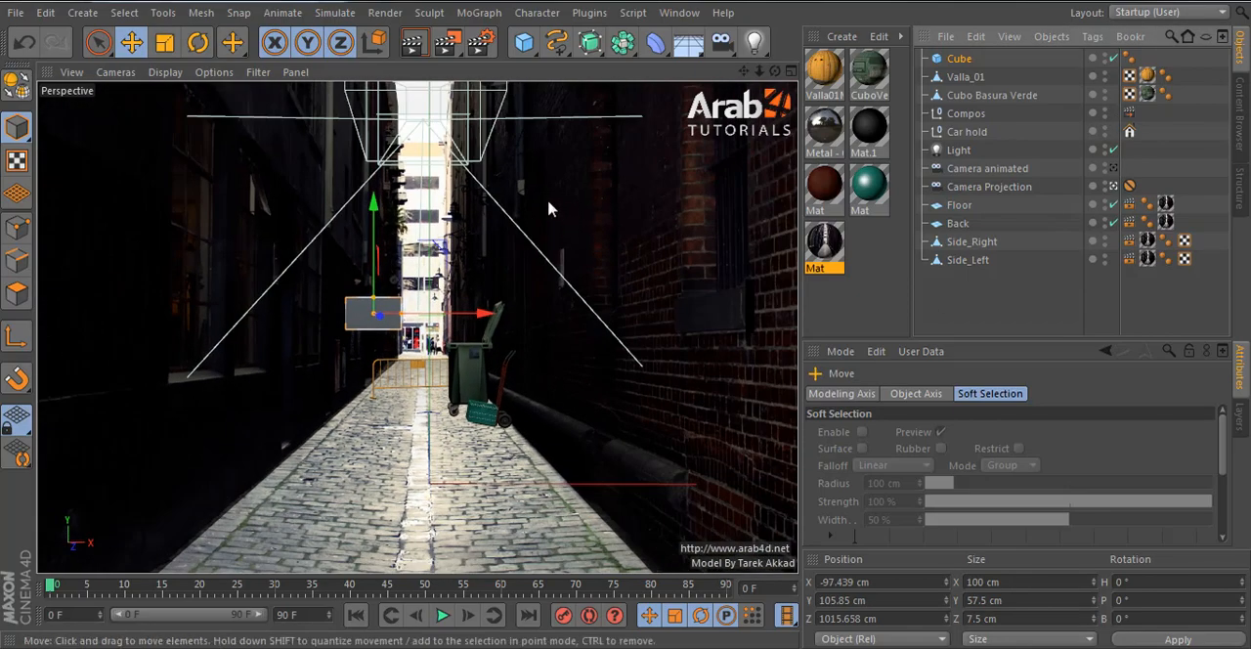
left_click(1112, 169)
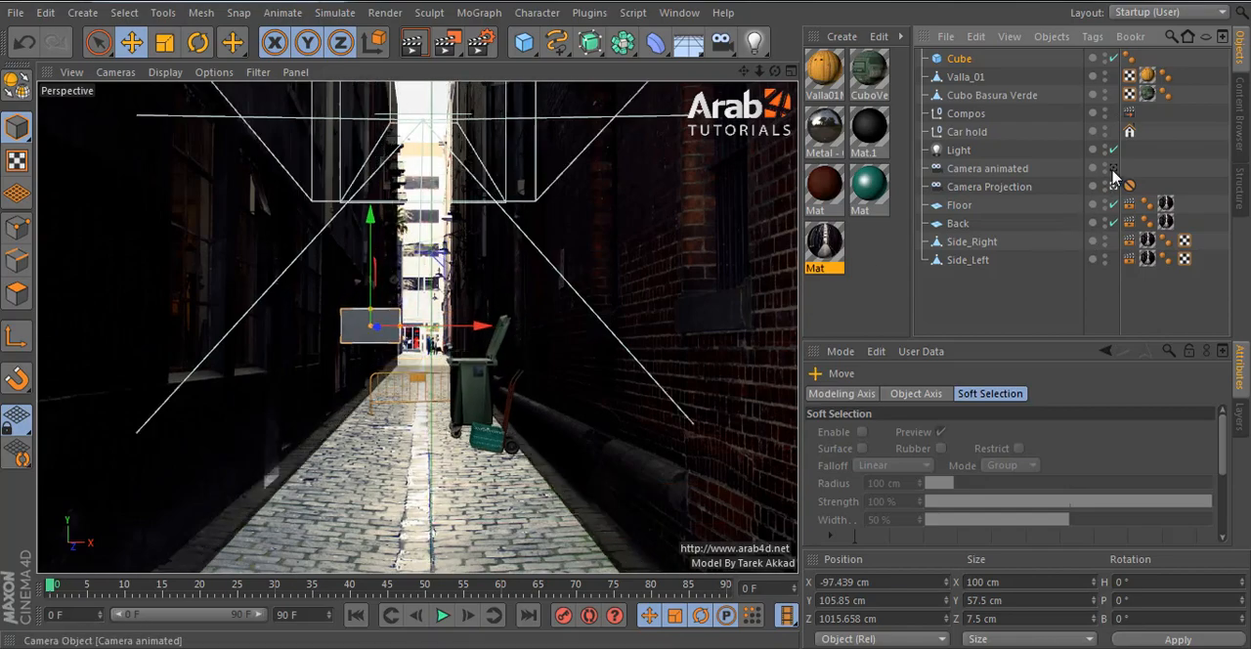
right_click_drag(359, 149, 385, 158, "alt")
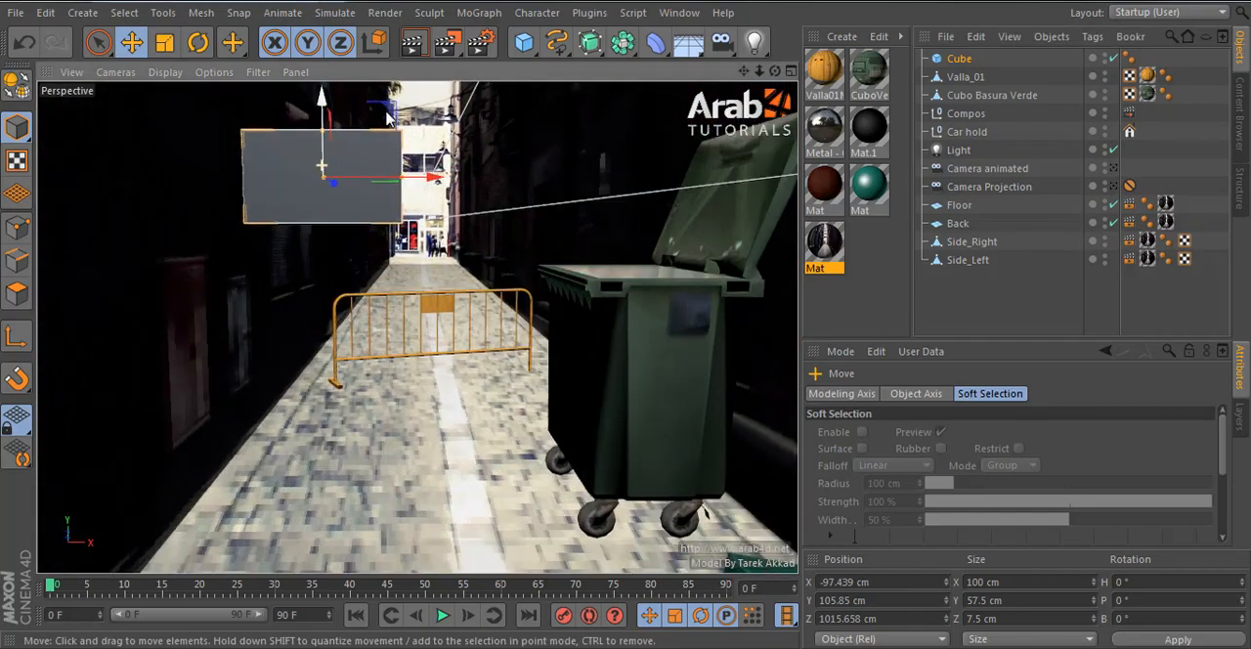
middle_click_drag(385, 157, 424, 352, "alt")
left_click_drag(423, 352, 565, 308, "alt")
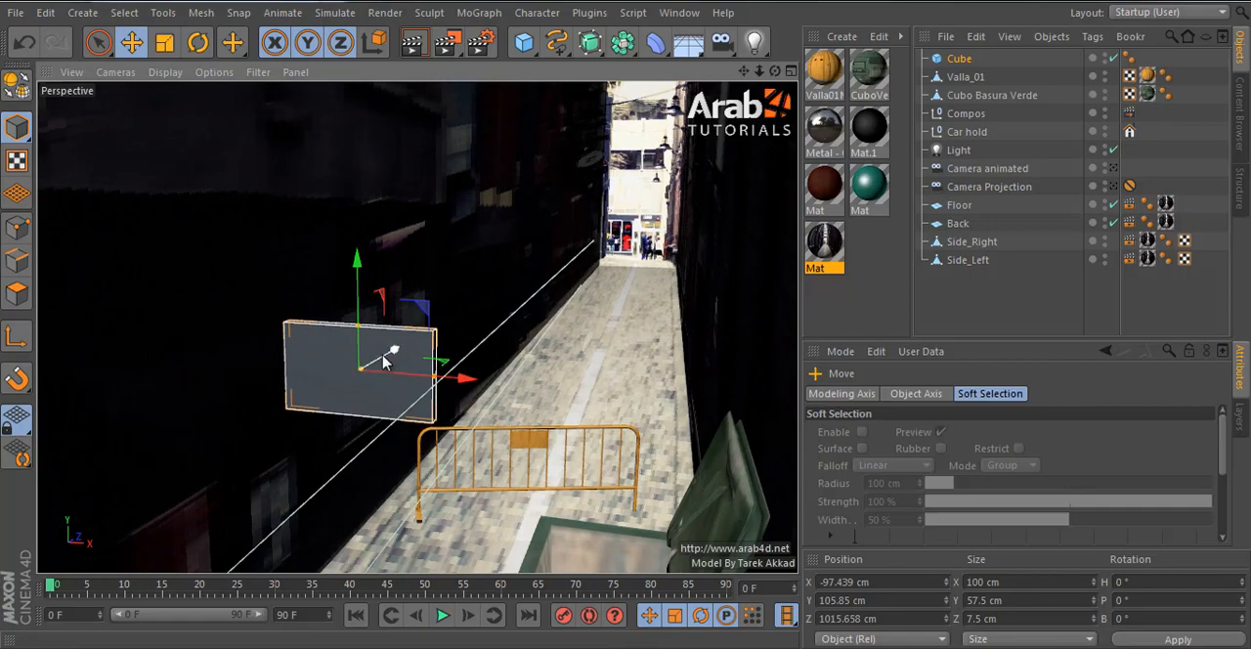
left_click_drag(382, 358, 223, 433)
right_click_drag(391, 381, 375, 439, "alt")
middle_click_drag(396, 399, 574, 242, "alt")
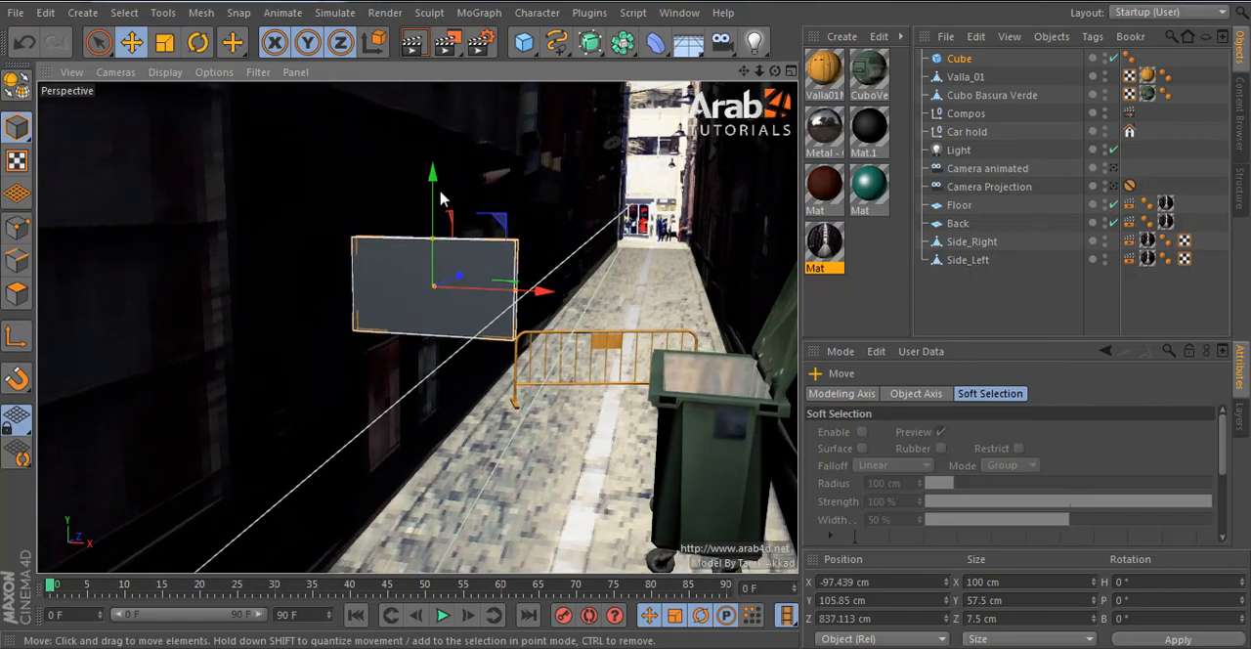
left_click_drag(433, 225, 433, 132)
- Through Camera Projection, scale the cube uniformly to 80 cm wide and move it to X -107.524 cm, Y 251.084 cm
left_click(1113, 185)
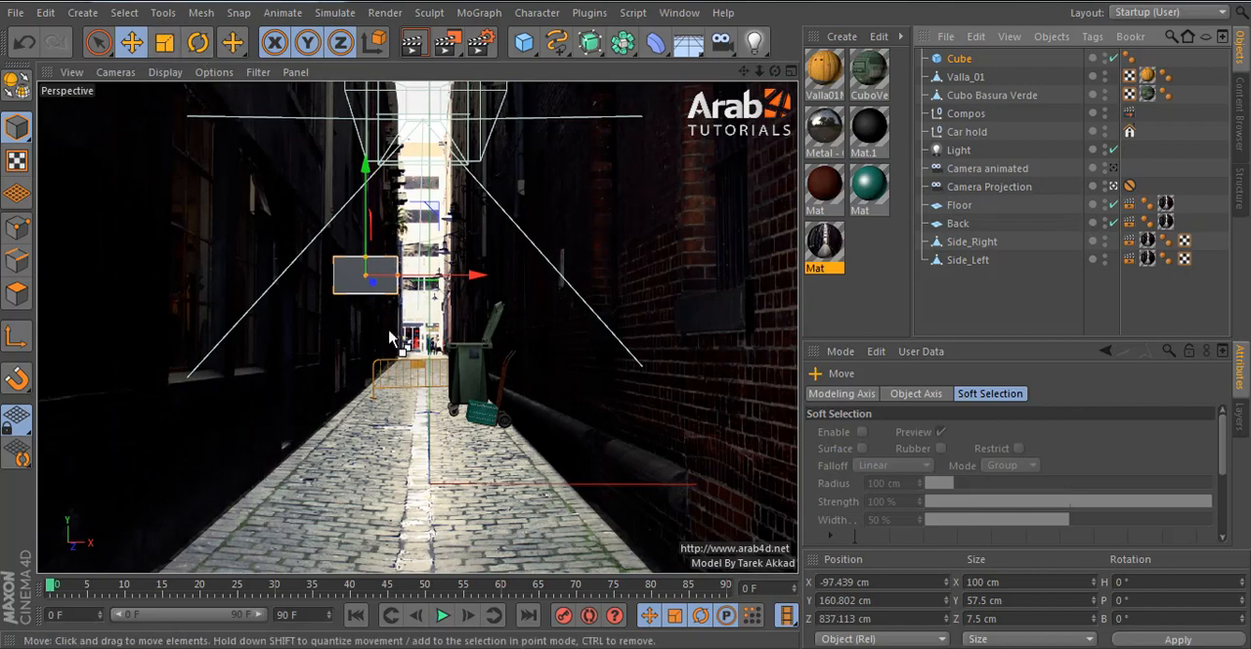
left_click(164, 42)
left_click_drag(290, 195, 191, 259)
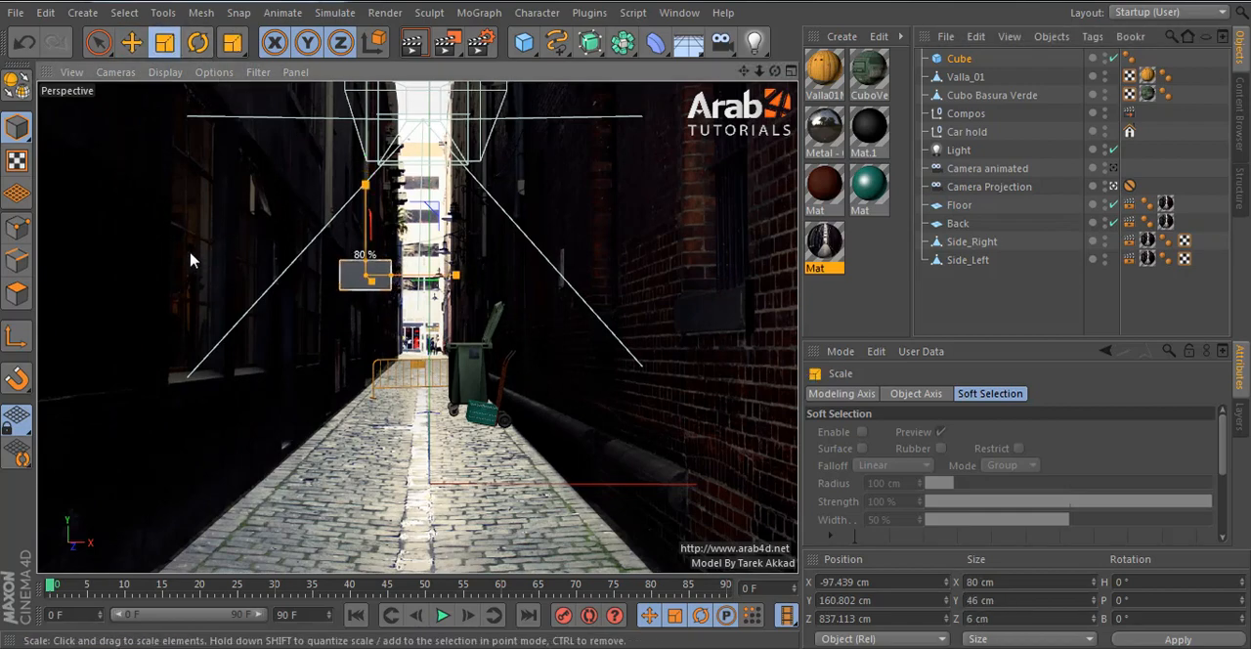
key("e")
left_click_drag(475, 276, 468, 281)
left_click_drag(357, 256, 368, 183)
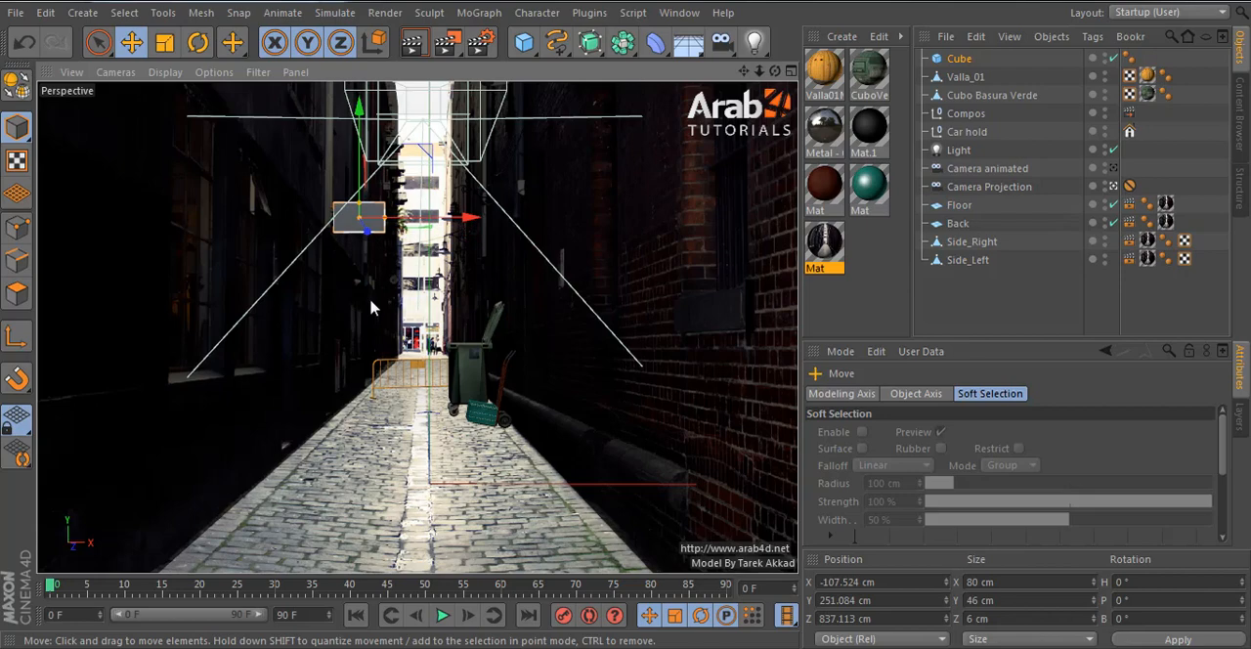
- Disable the cube and enable it again to compare the alley view with and without it
left_click(1019, 295)
left_click(366, 216)
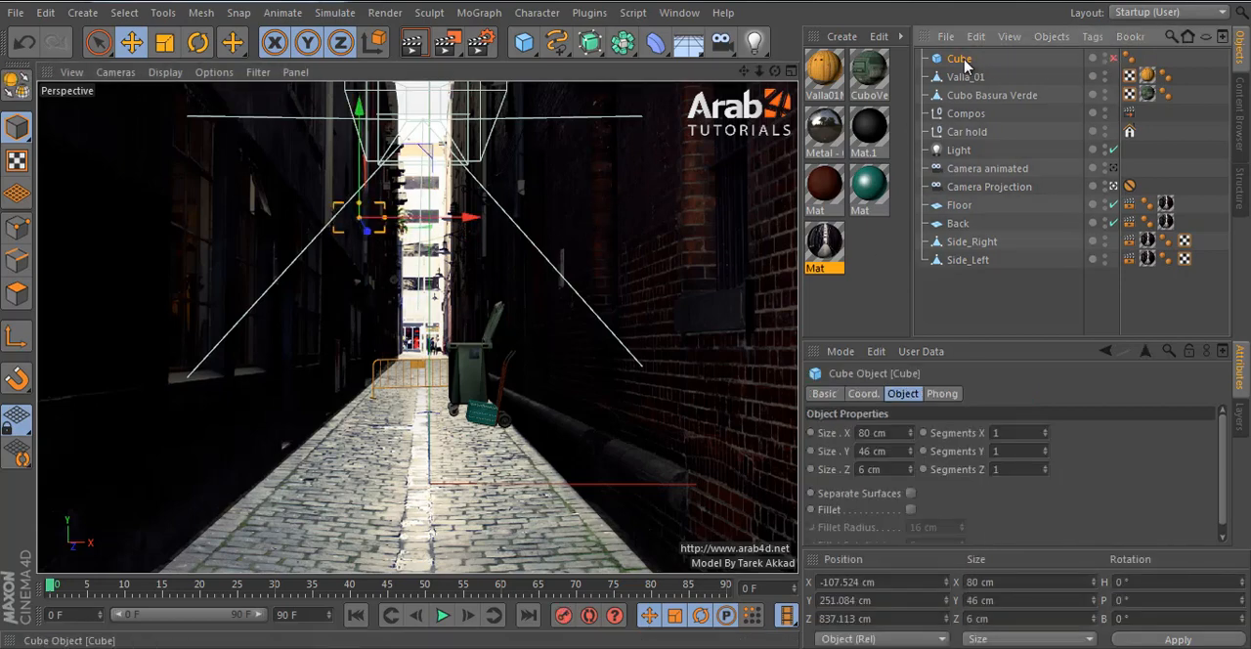
left_click(1114, 59)
- Leave the projection camera, frame the cube up close, and make it editable for polygon editing
left_click(1114, 187)
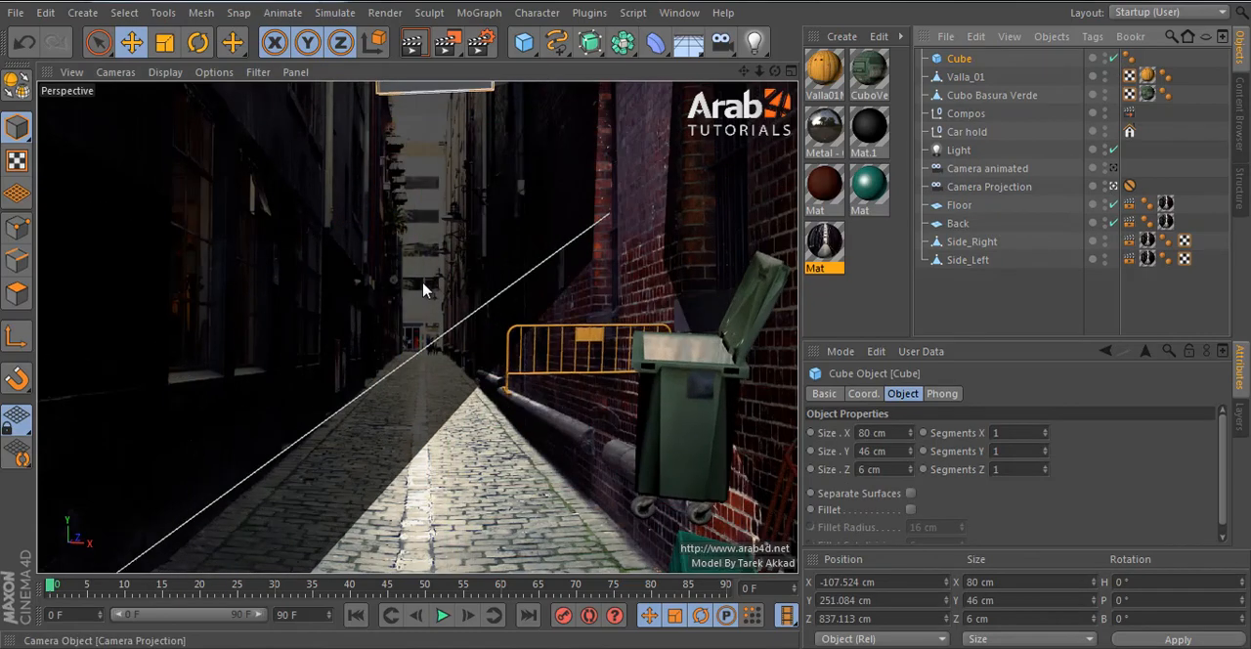
key("s")
left_click_drag(747, 264, 224, 256, "alt")
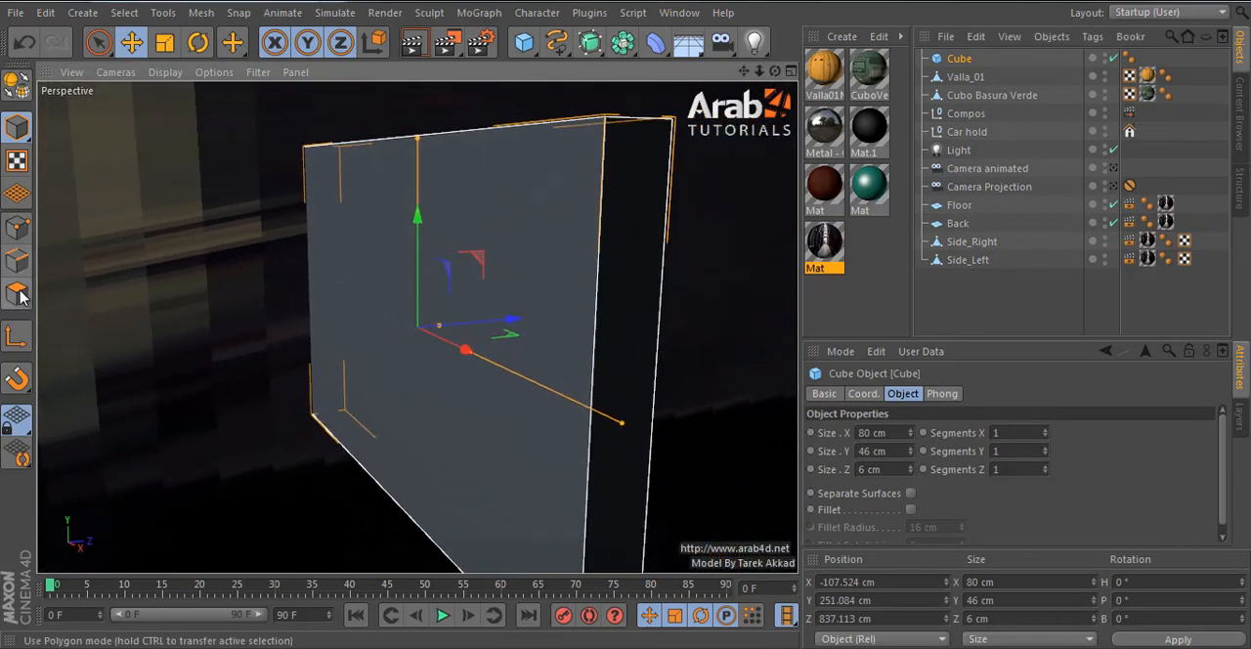
left_click(16, 86)
left_click(5, 305)
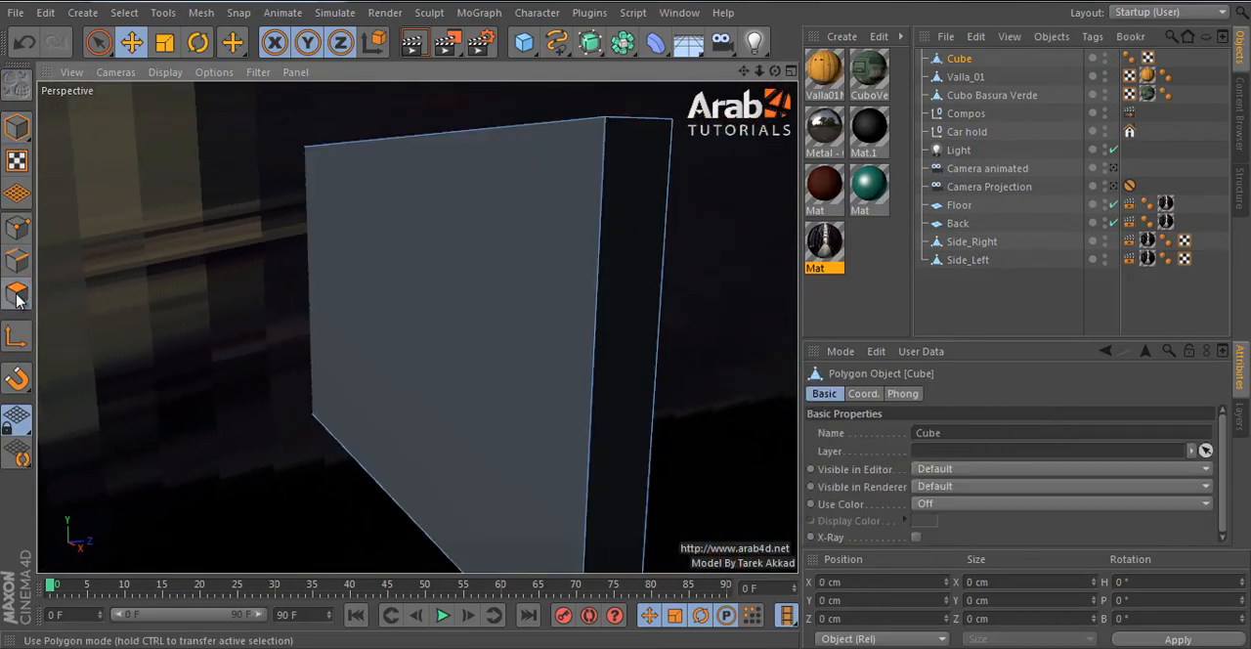
- Select the loop of faces around the board's rim, widen it with Extrude Inner, and extrude it outward 2.81 cm
key("u")
key("l")
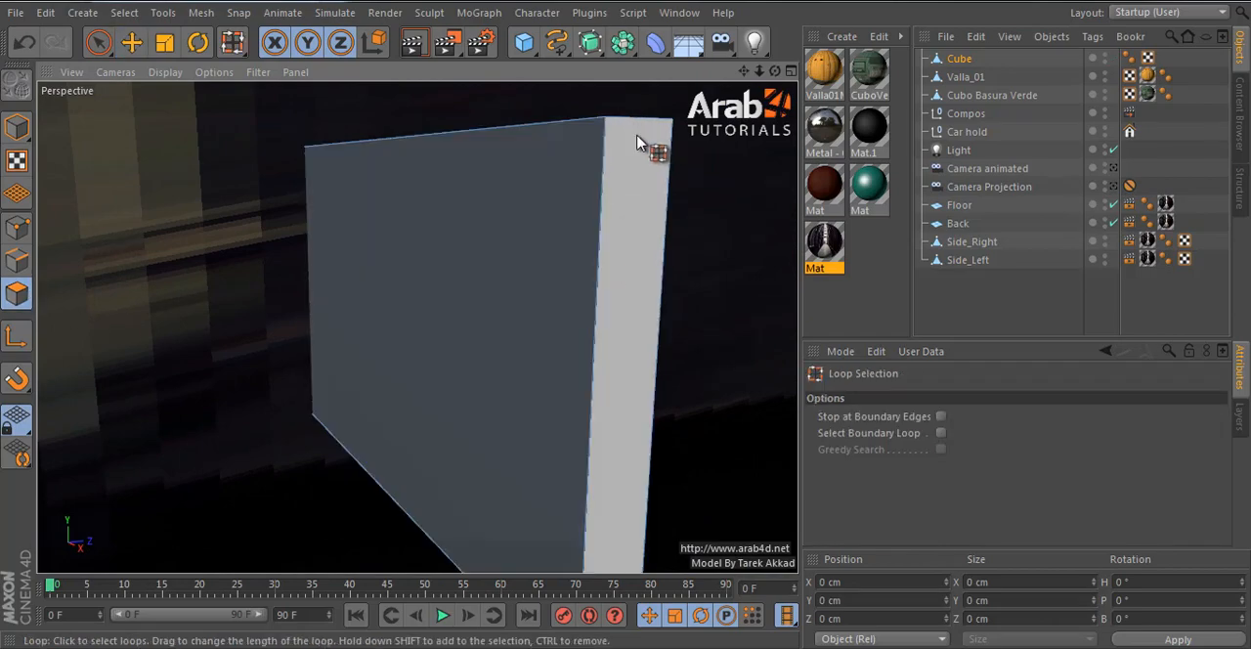
left_click(656, 307)
key("d")
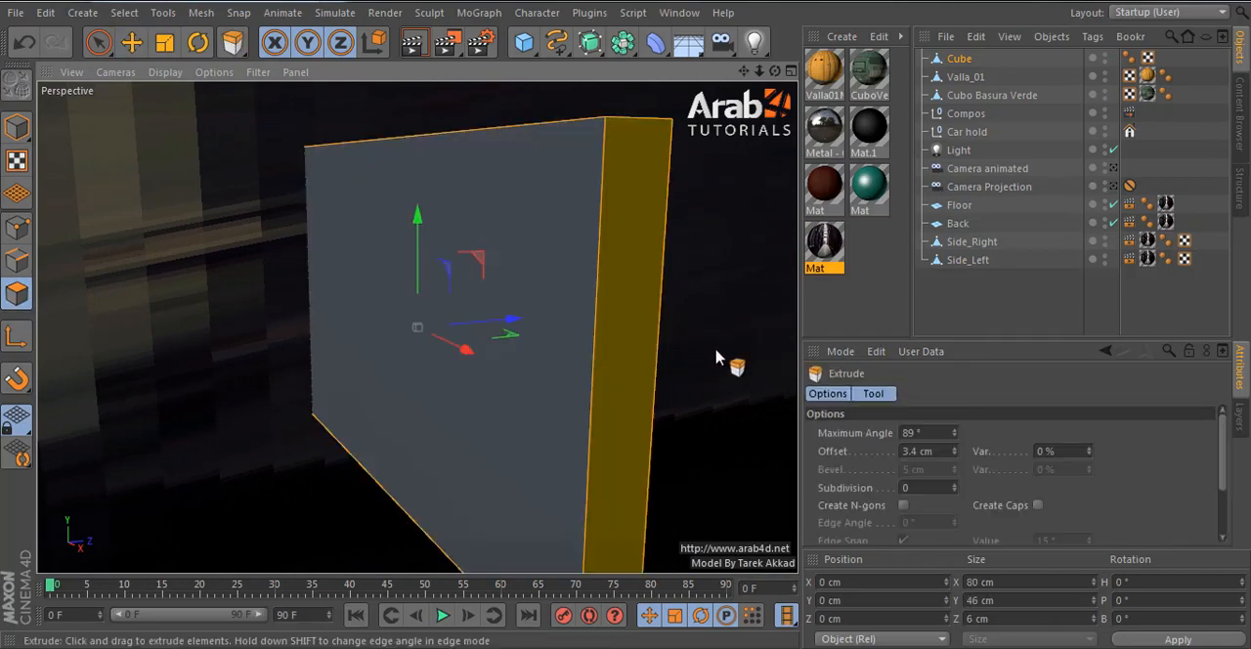
key("i")
left_click_drag(645, 329, 631, 324)
key("d")
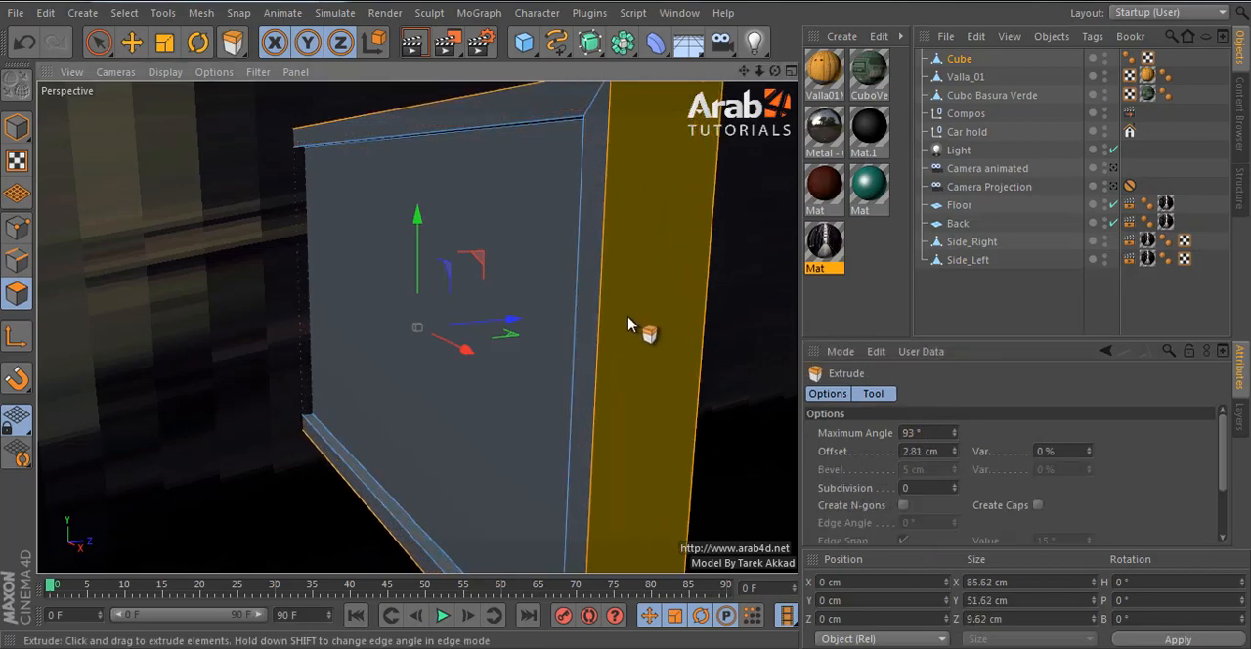
- Loop-select the faces of the board's raised frame and assign a new material to that selection
key("u")
key("l")
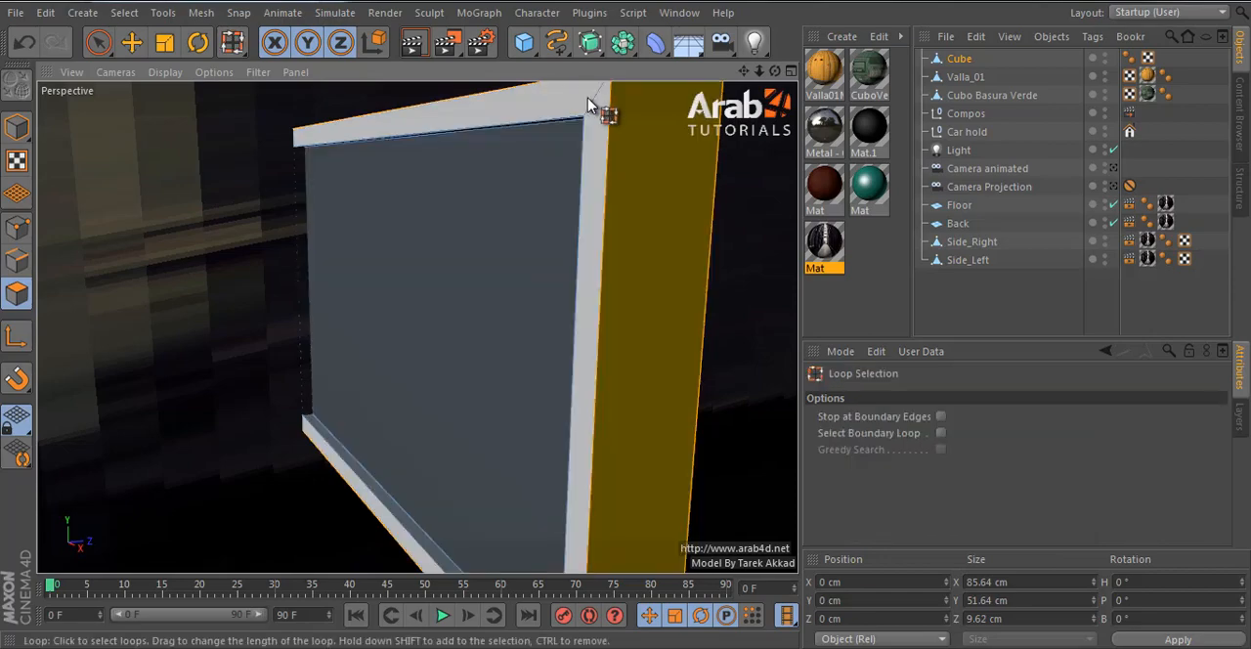
left_click(596, 114)
left_click_drag(614, 166, 586, 323, "alt")
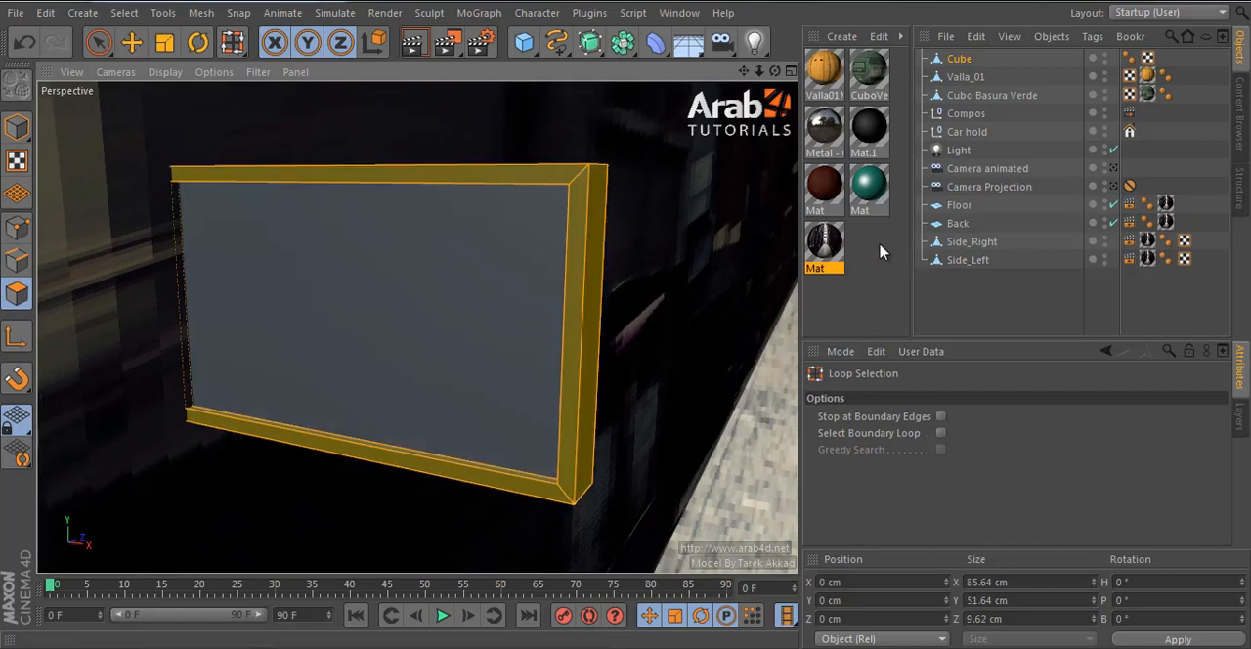
double_click(872, 257)
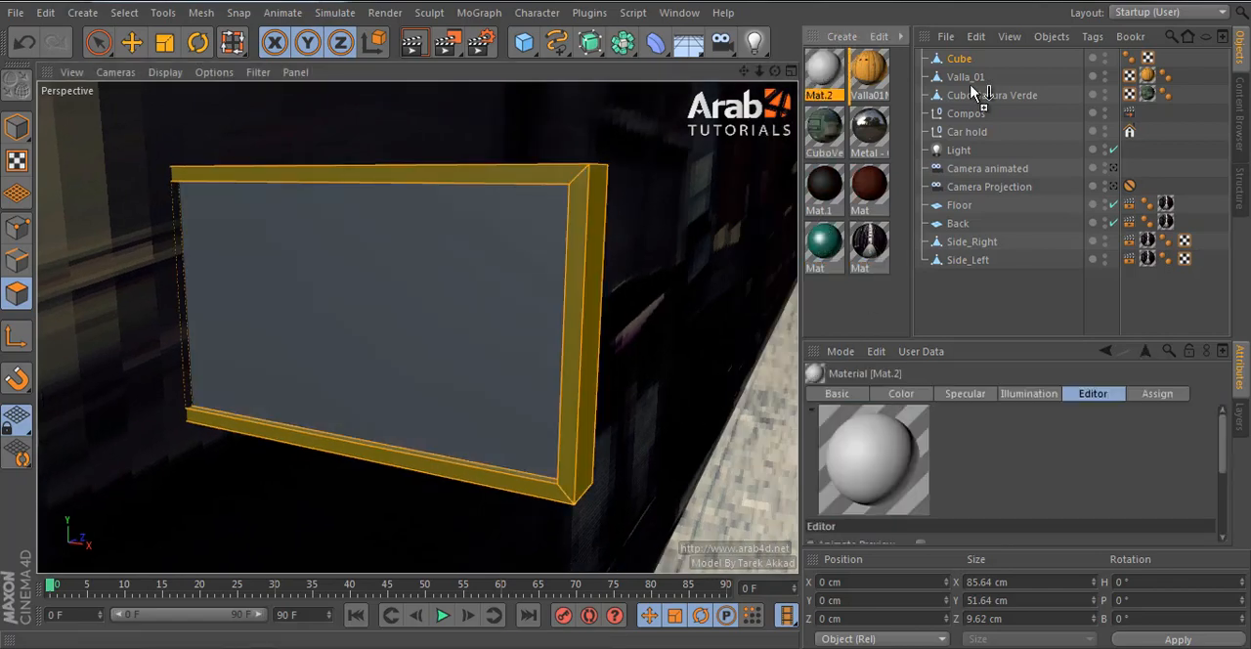
left_click_drag(544, 235, 547, 235)
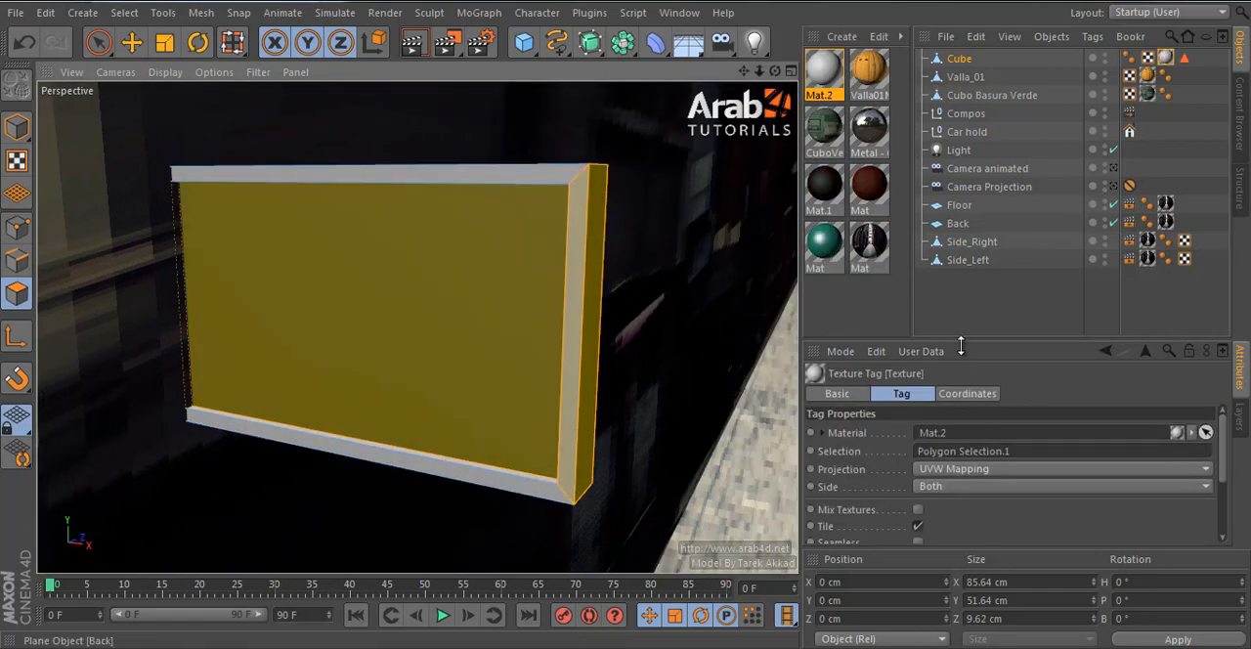
left_click(984, 306)
left_click(954, 60)
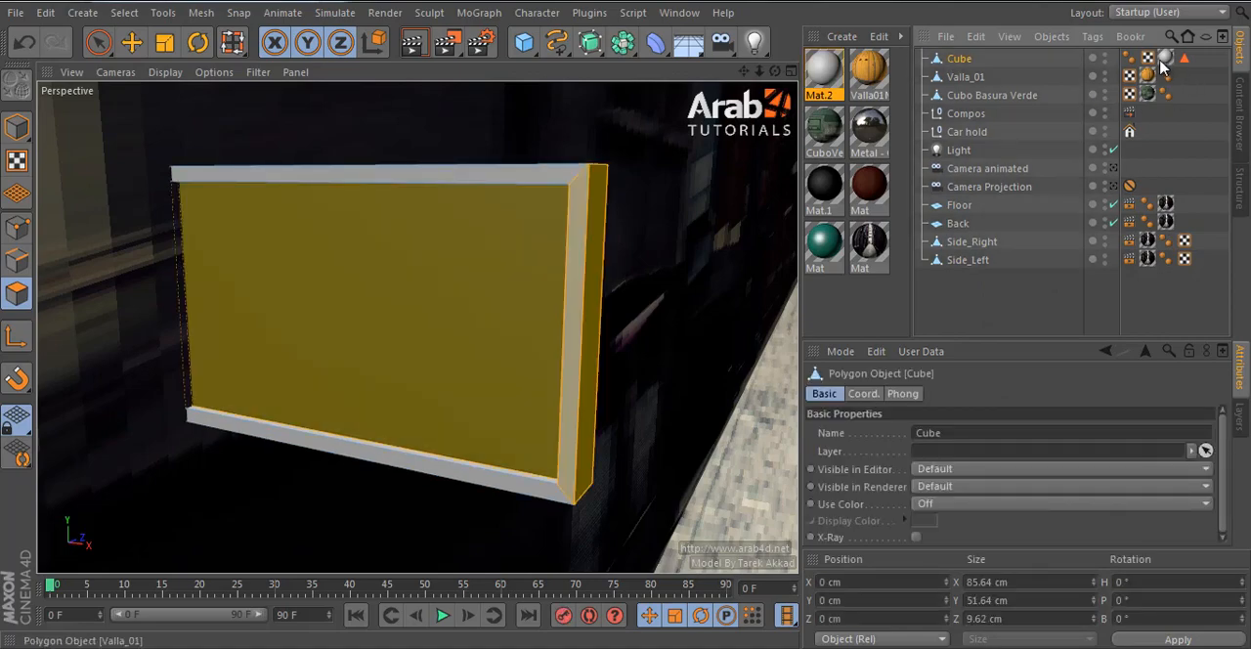
- Set the frame material's colour to a light beige, RGB 249, 222, 181
double_click(826, 68)
left_click(308, 463)
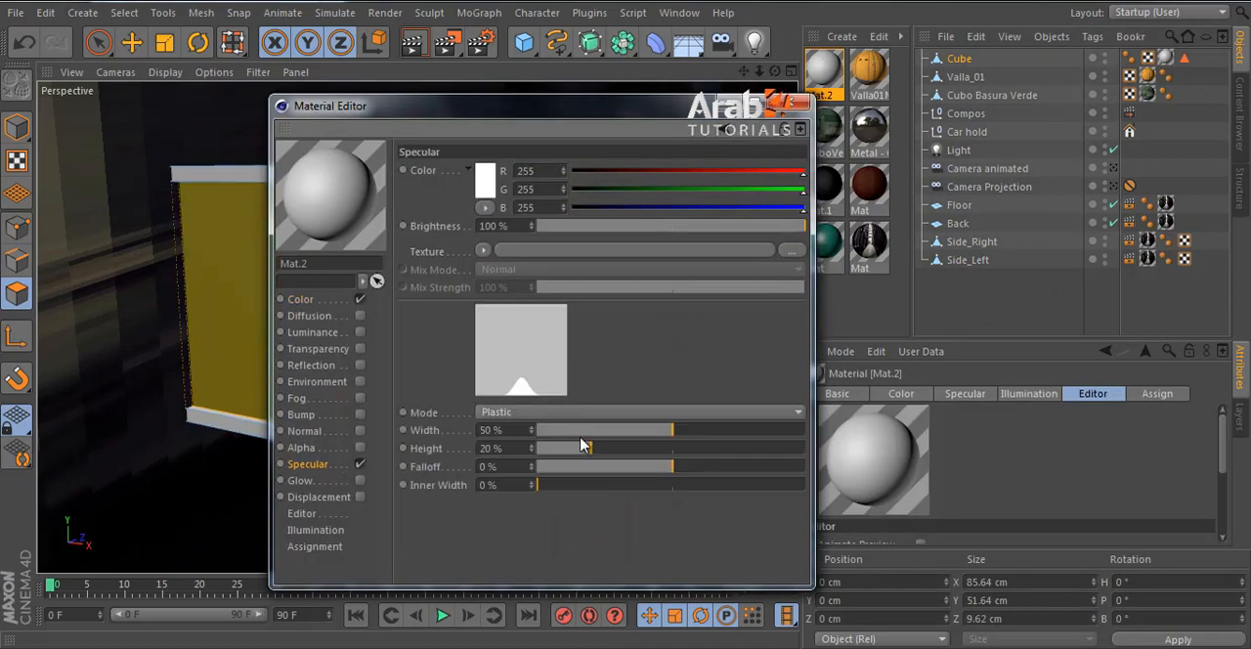
left_click(303, 299)
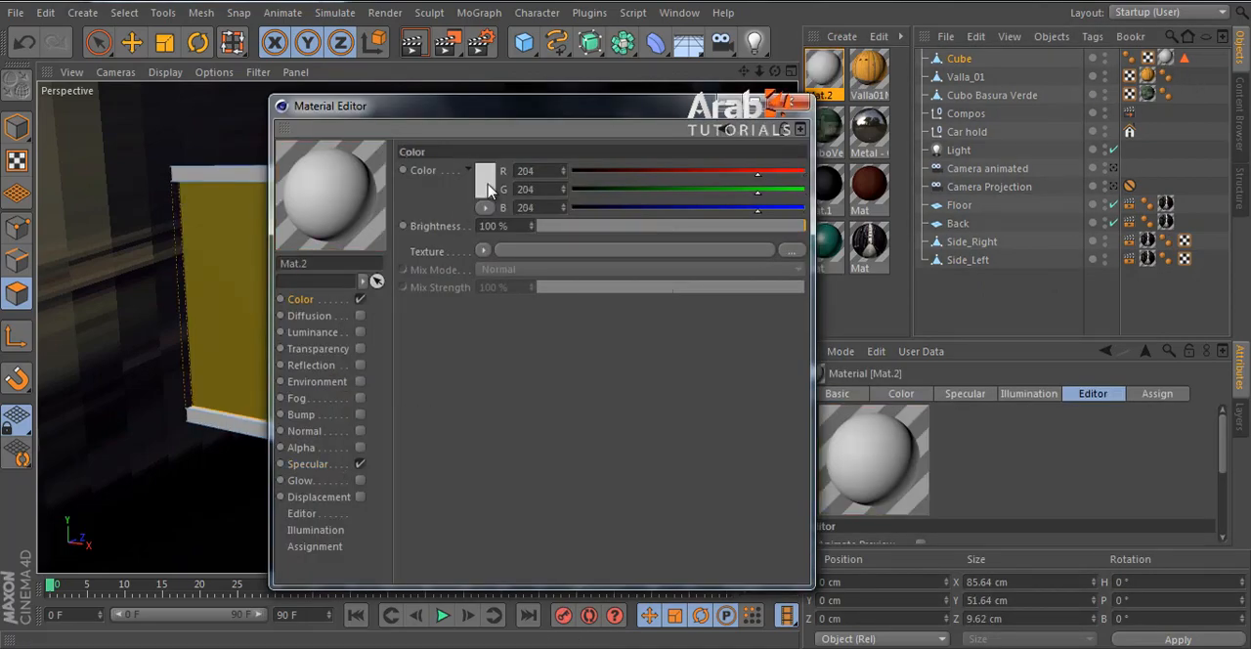
left_click(486, 185)
left_click(464, 114)
left_click_drag(432, 153, 418, 125)
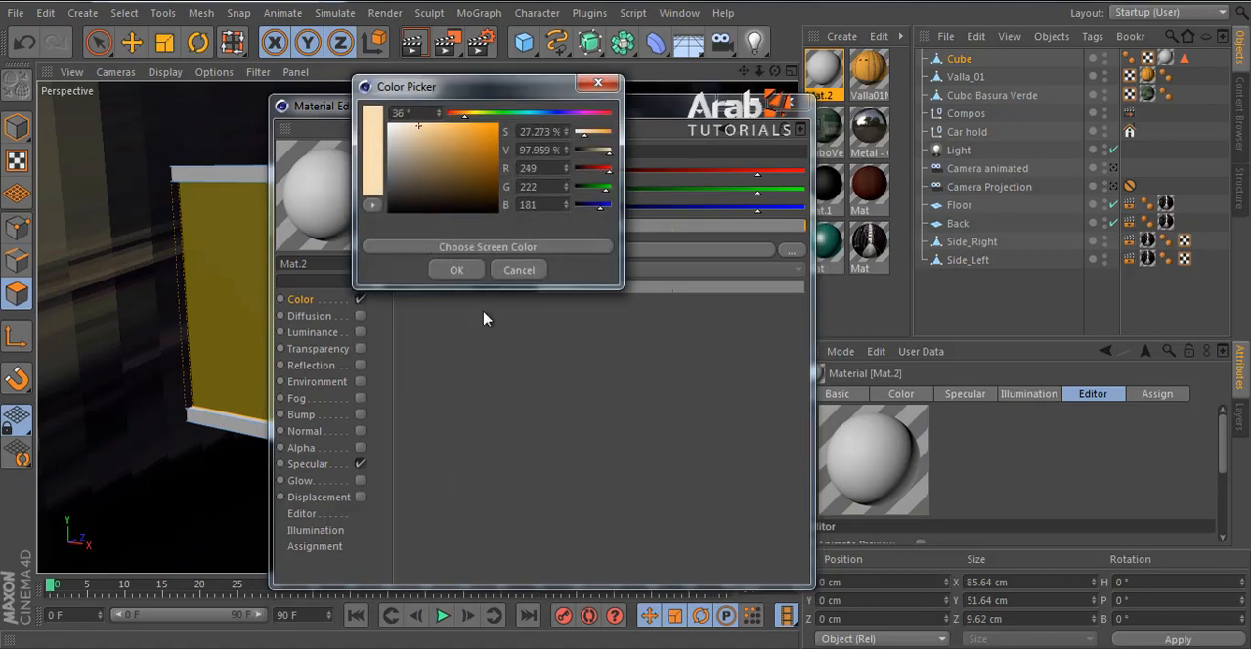
left_click(456, 269)
left_click(801, 103)
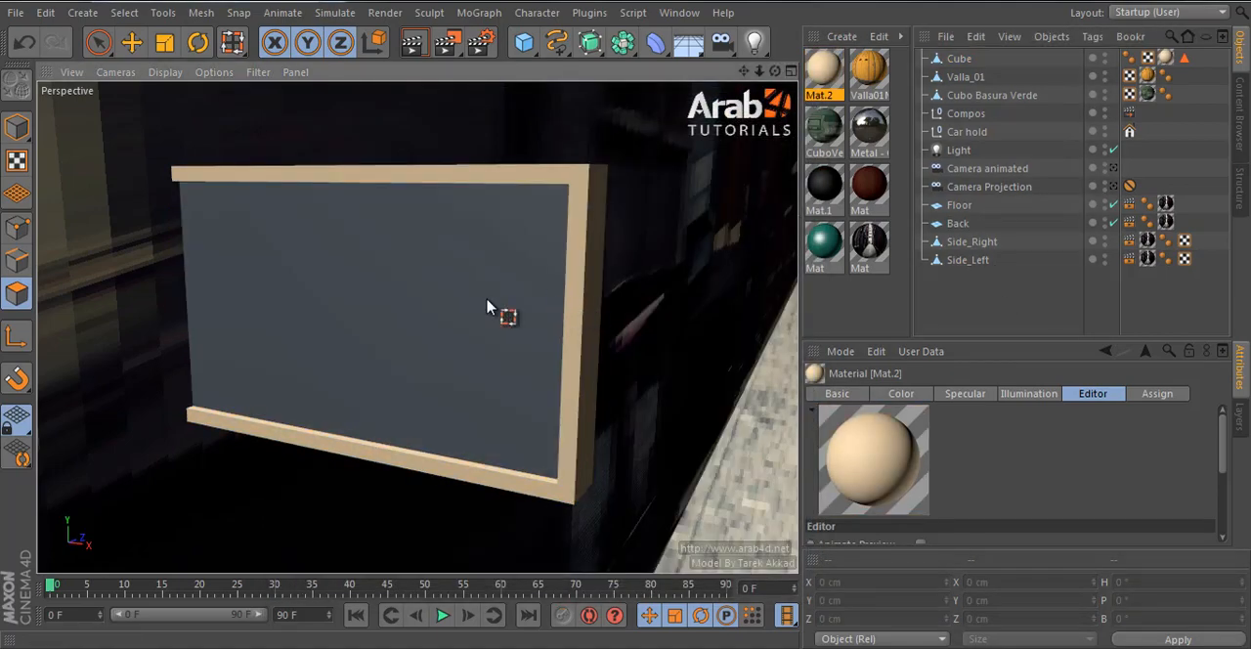
- Create another material and load the Backgrounds_Green_abstraction image from backs\one as its colour texture, without copying it to the project
left_click(131, 41)
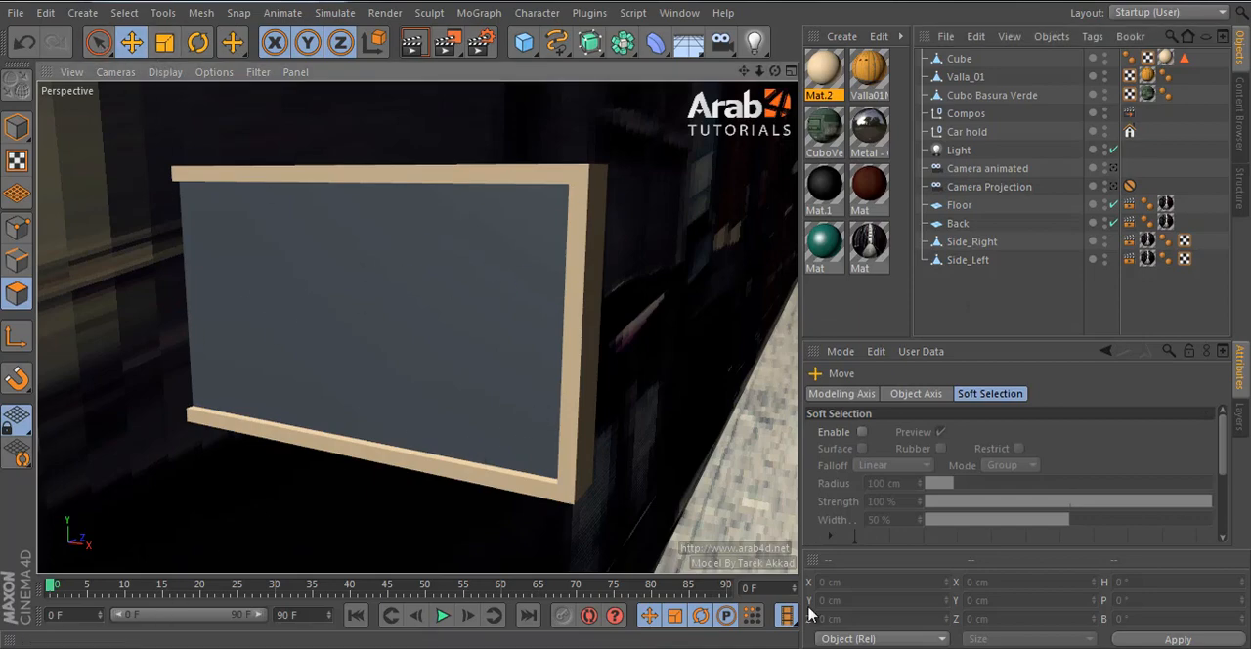
double_click(823, 315)
double_click(819, 76)
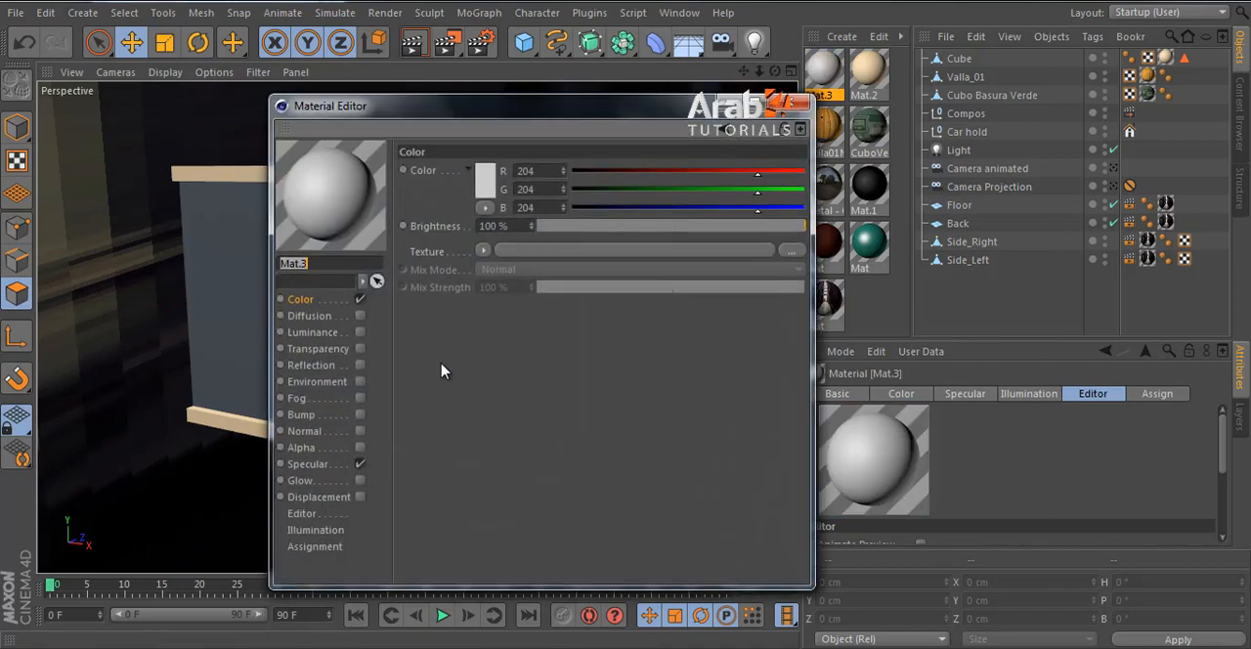
left_click(616, 253)
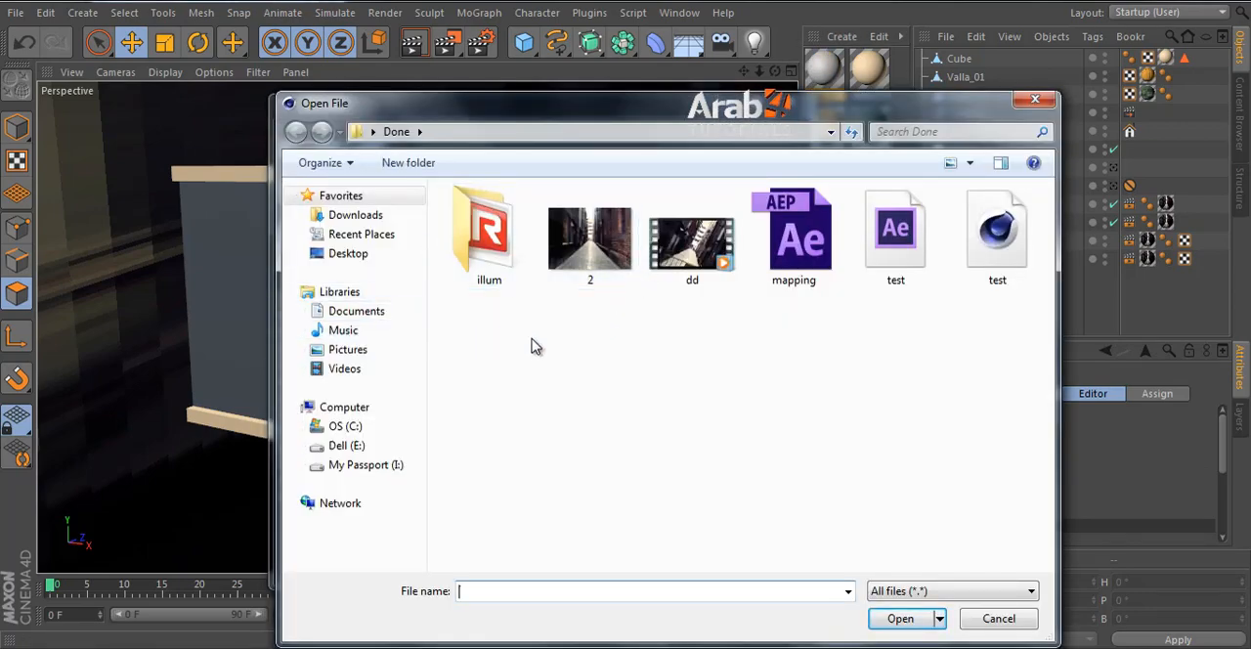
left_click(344, 406)
double_click(727, 244)
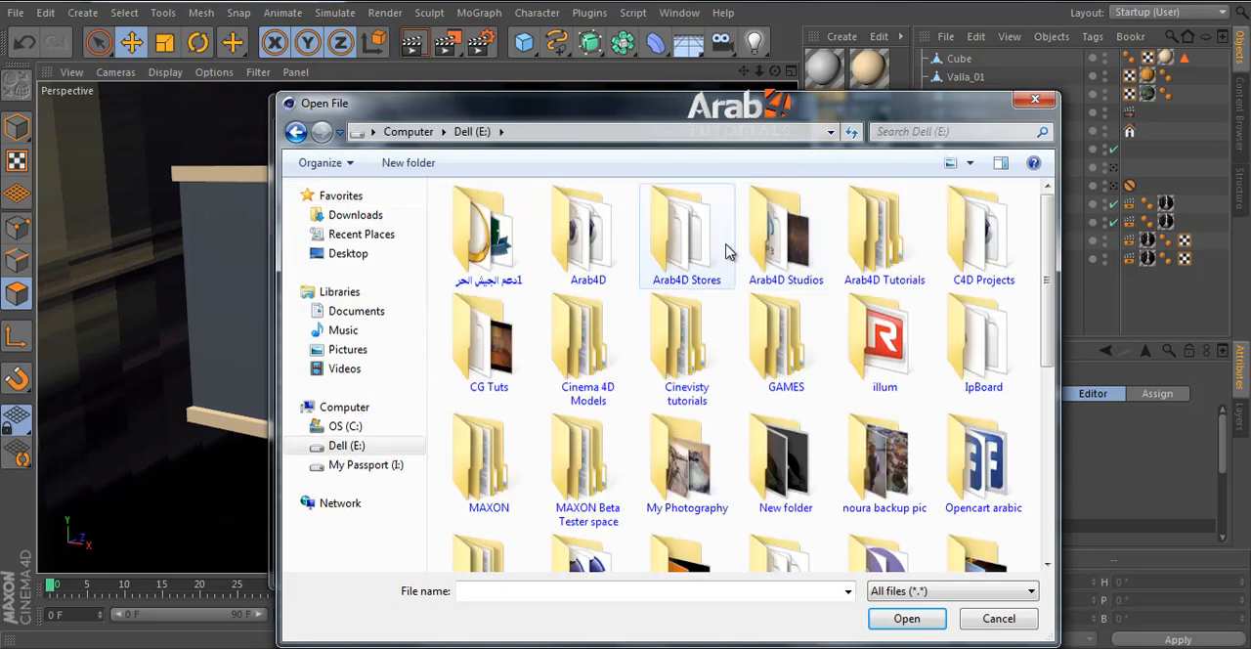
double_click(781, 236)
double_click(489, 236)
double_click(489, 237)
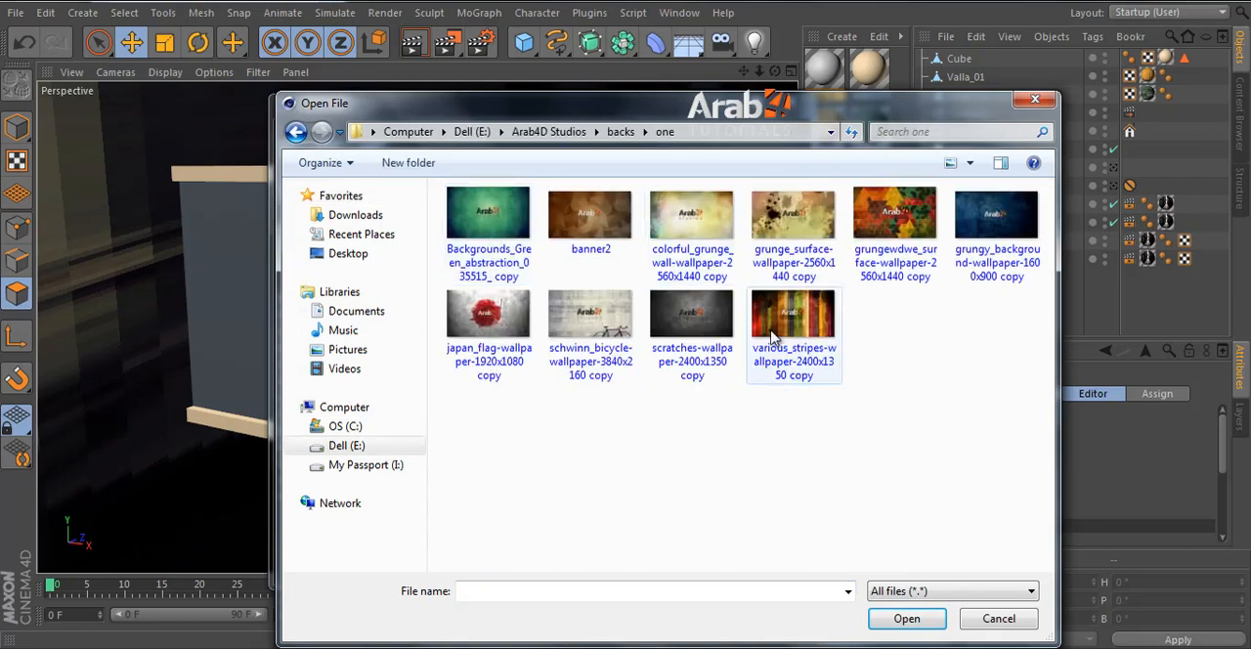
double_click(489, 220)
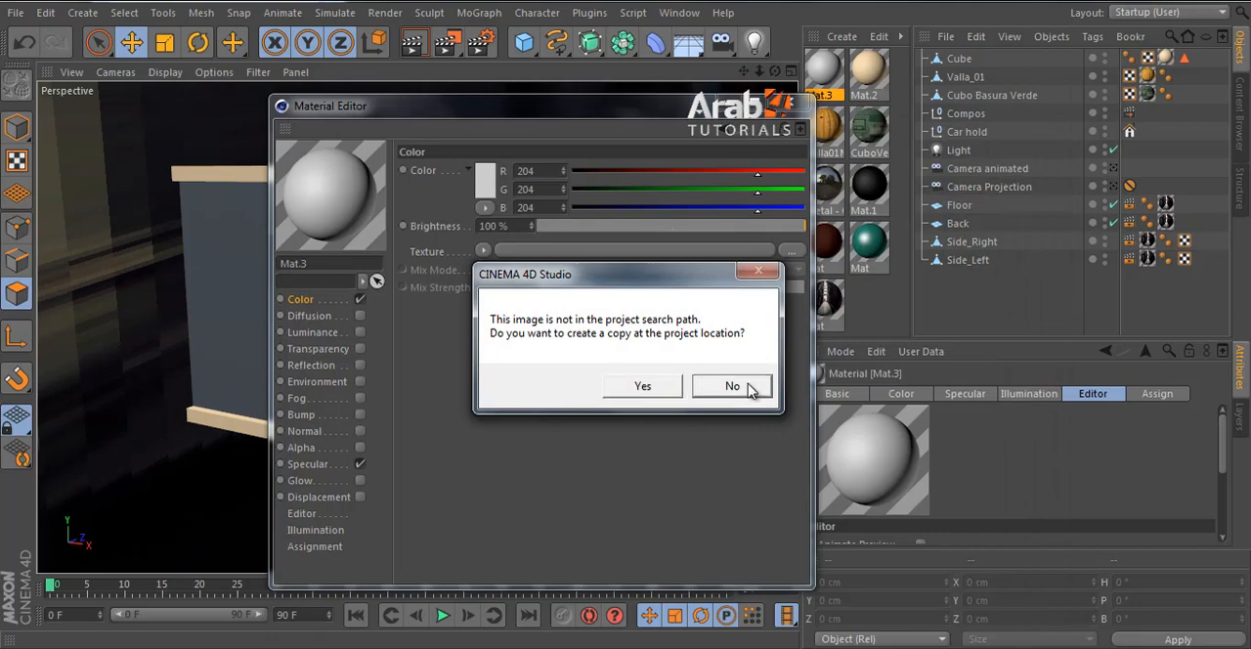
left_click(733, 386)
left_click(793, 108)
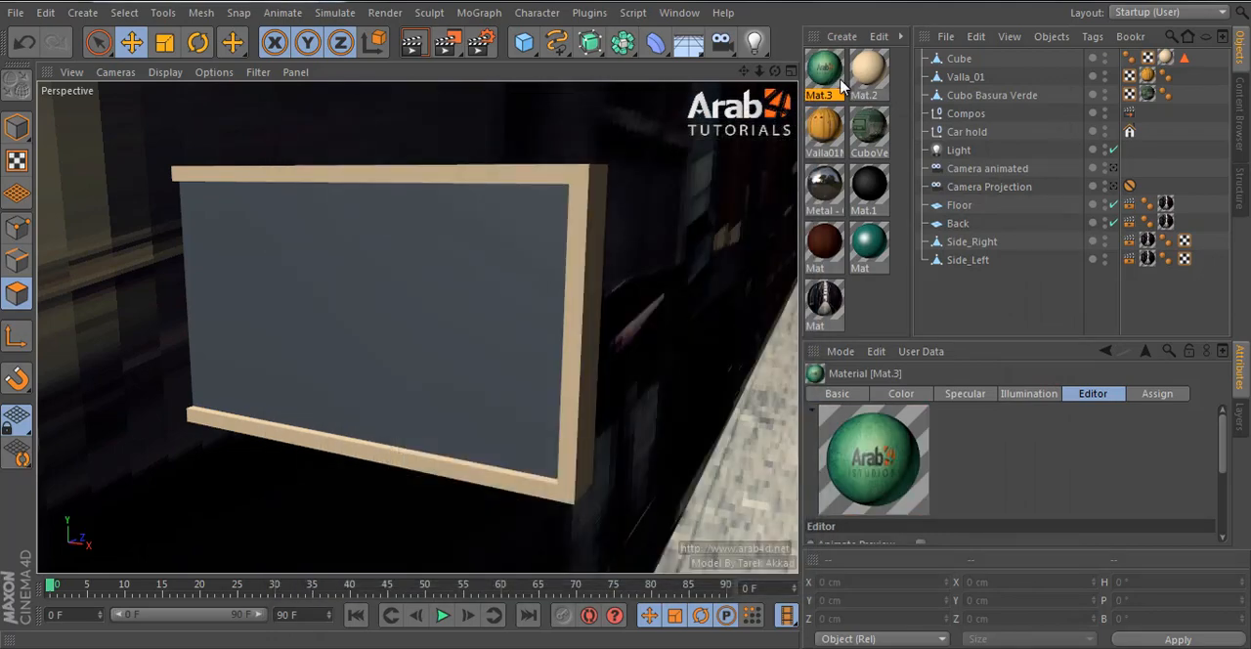
- Turn off the Specular channel of the green image material
double_click(839, 84)
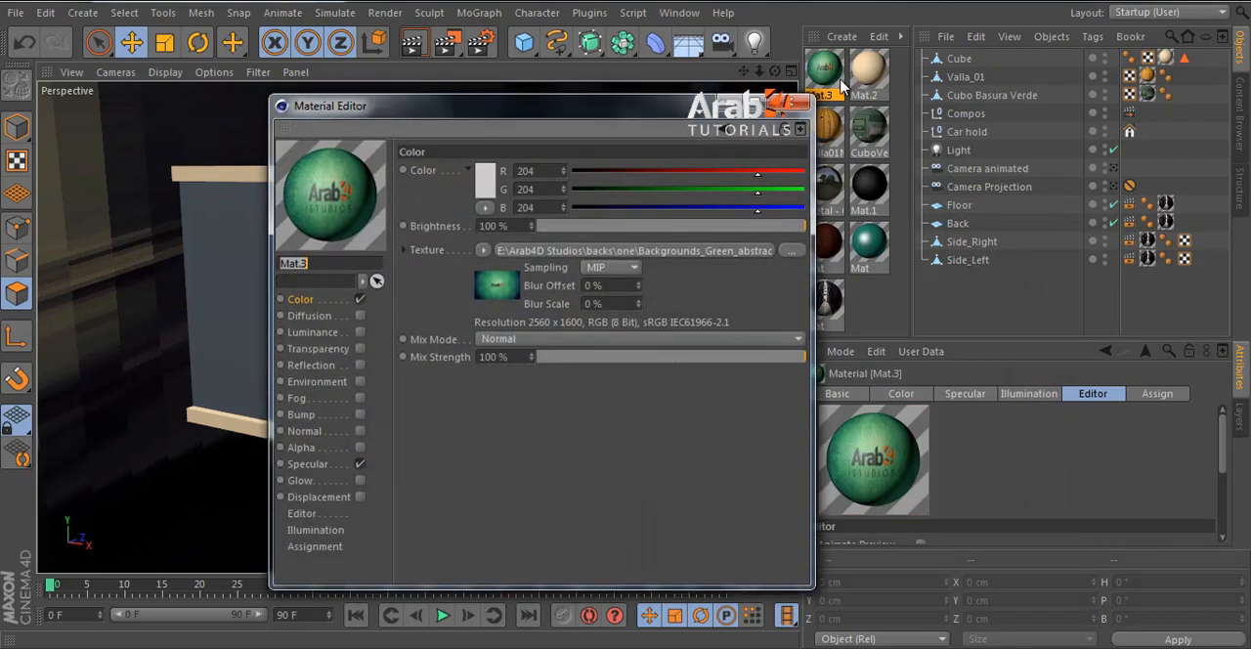
left_click(328, 466)
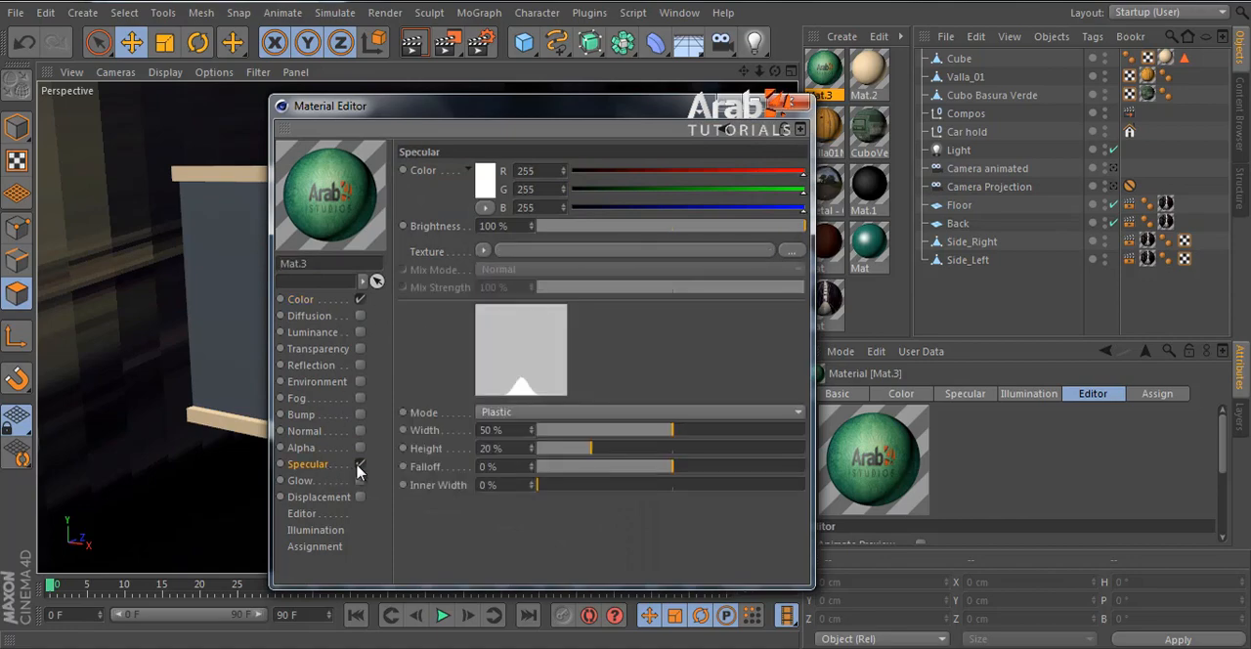
left_click(359, 466)
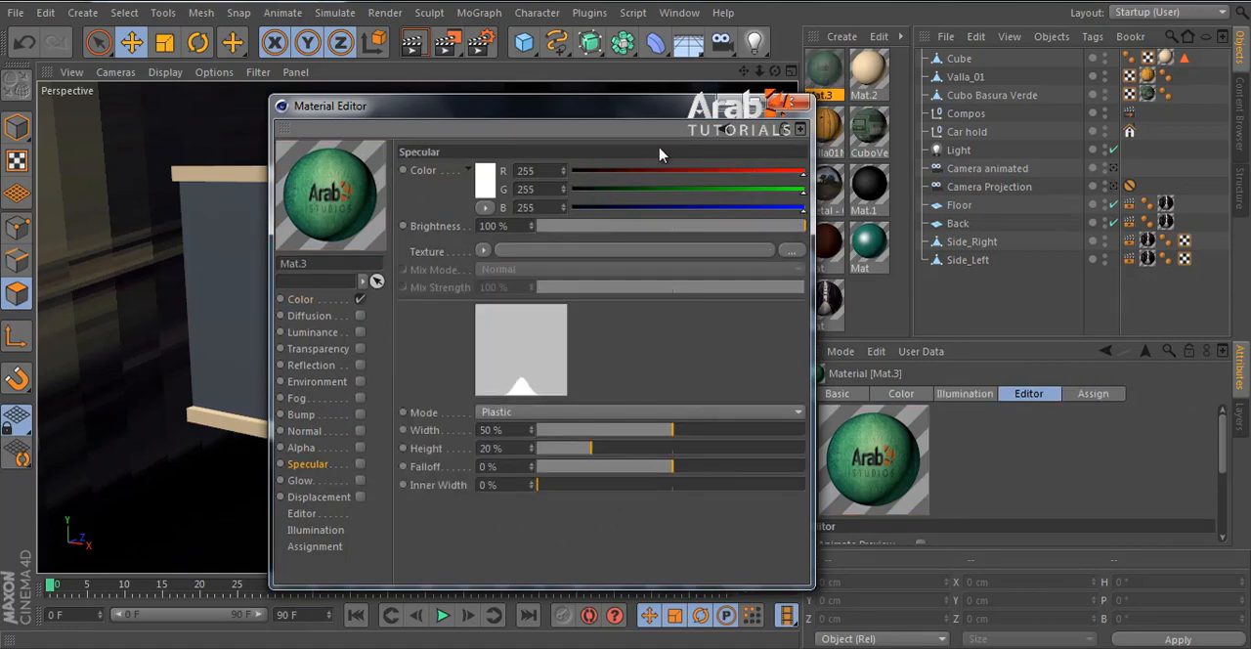
left_click(794, 108)
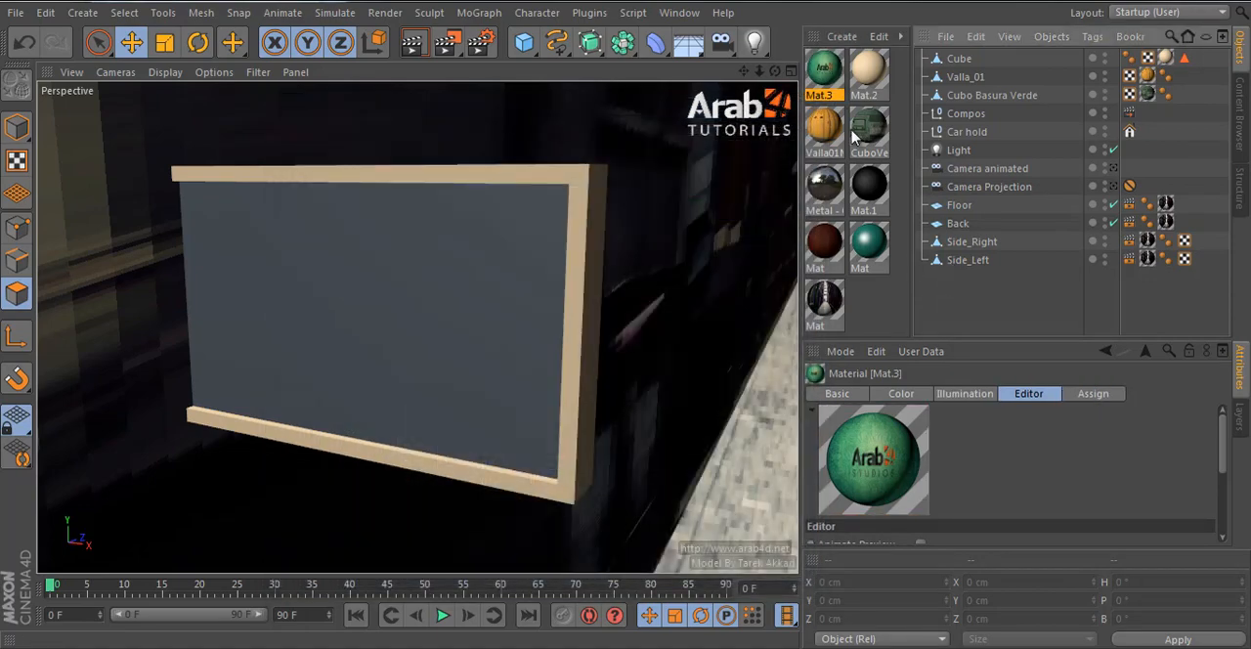
- Apply the green image material to the whole Cube and set its texture tag's U and V lengths to 200 %
left_click(946, 65)
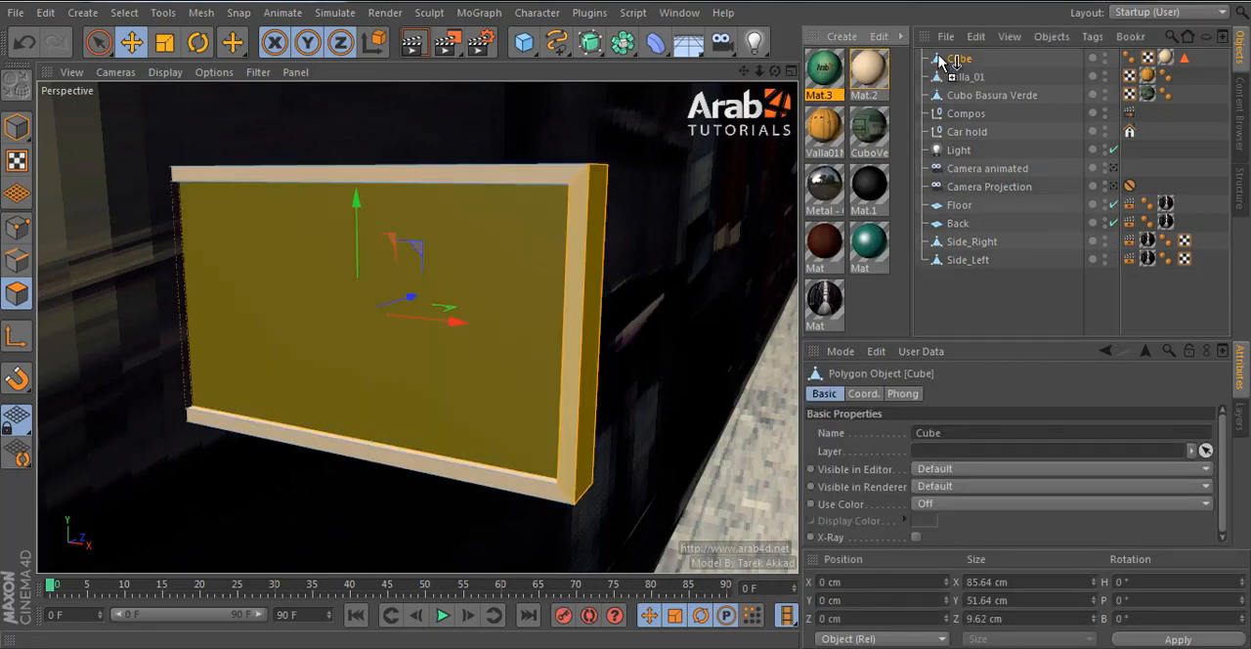
left_click_drag(941, 65, 946, 60)
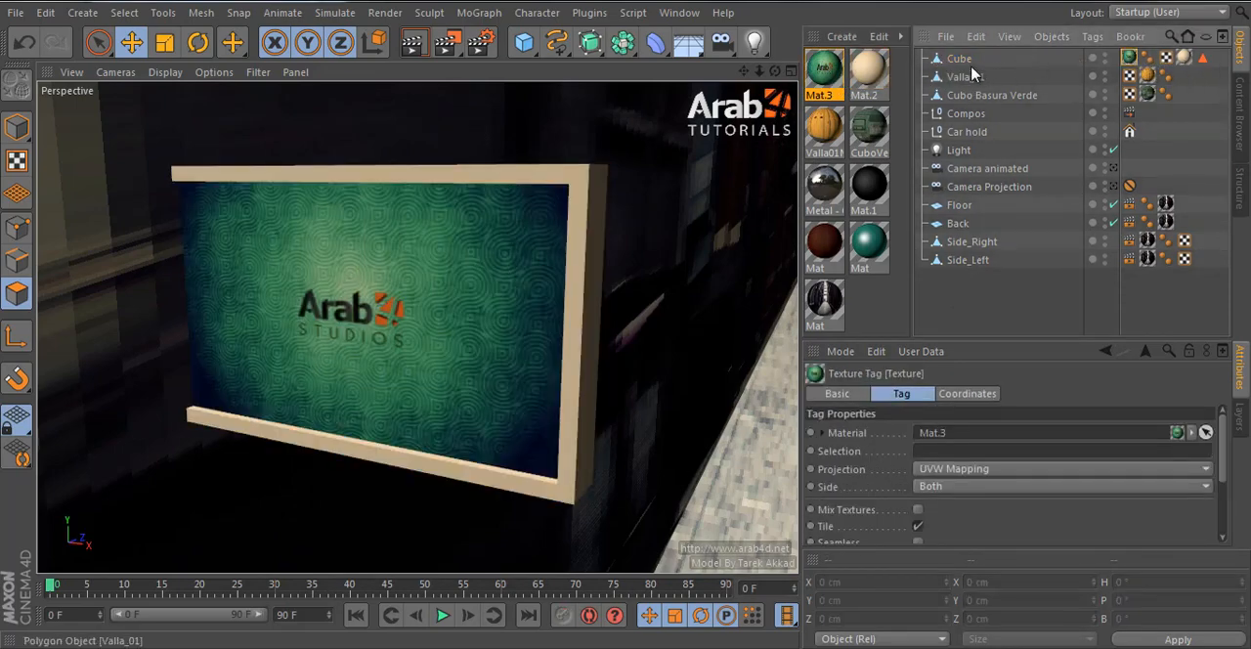
left_click(961, 64)
left_click(1129, 57)
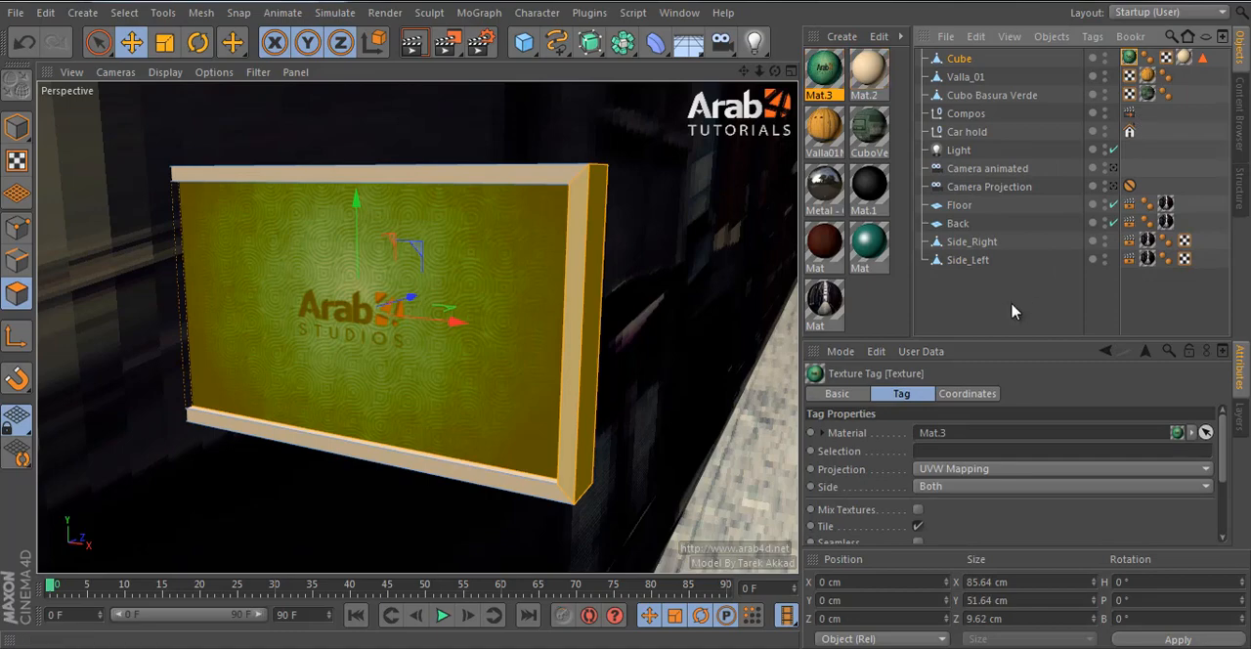
scroll(992, 515, "down", 3)
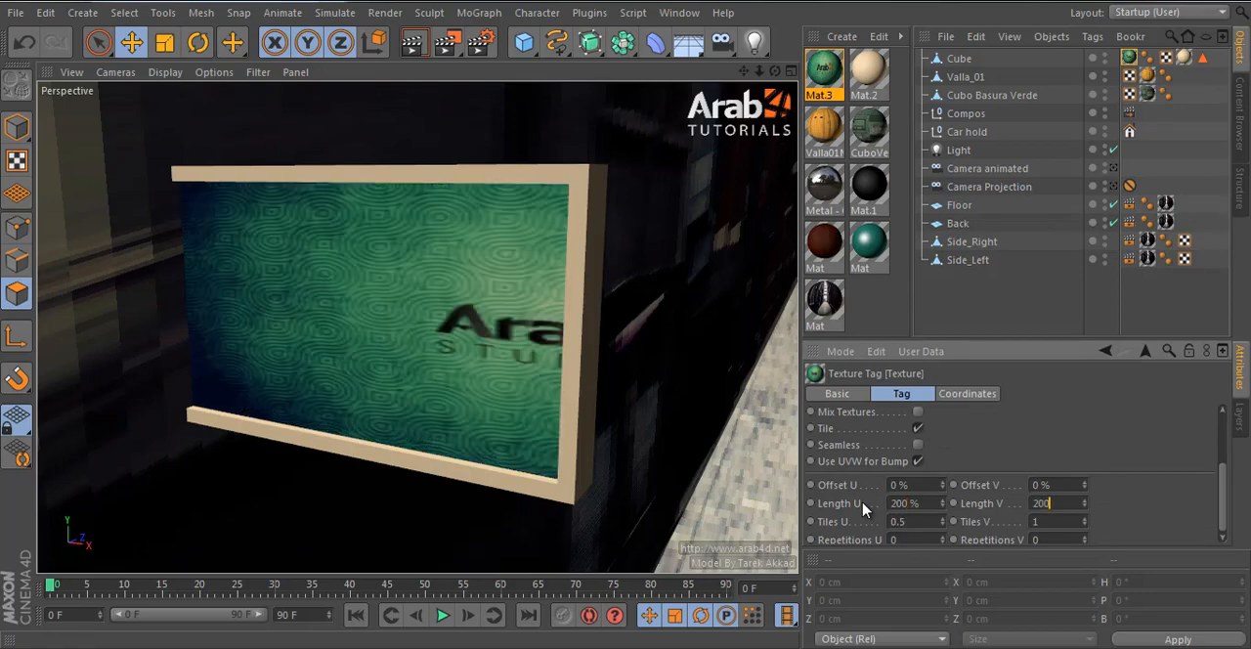
- Try texture offsets of 50 % in U and V, and undo the offset changes
left_click_drag(919, 483, 856, 491)
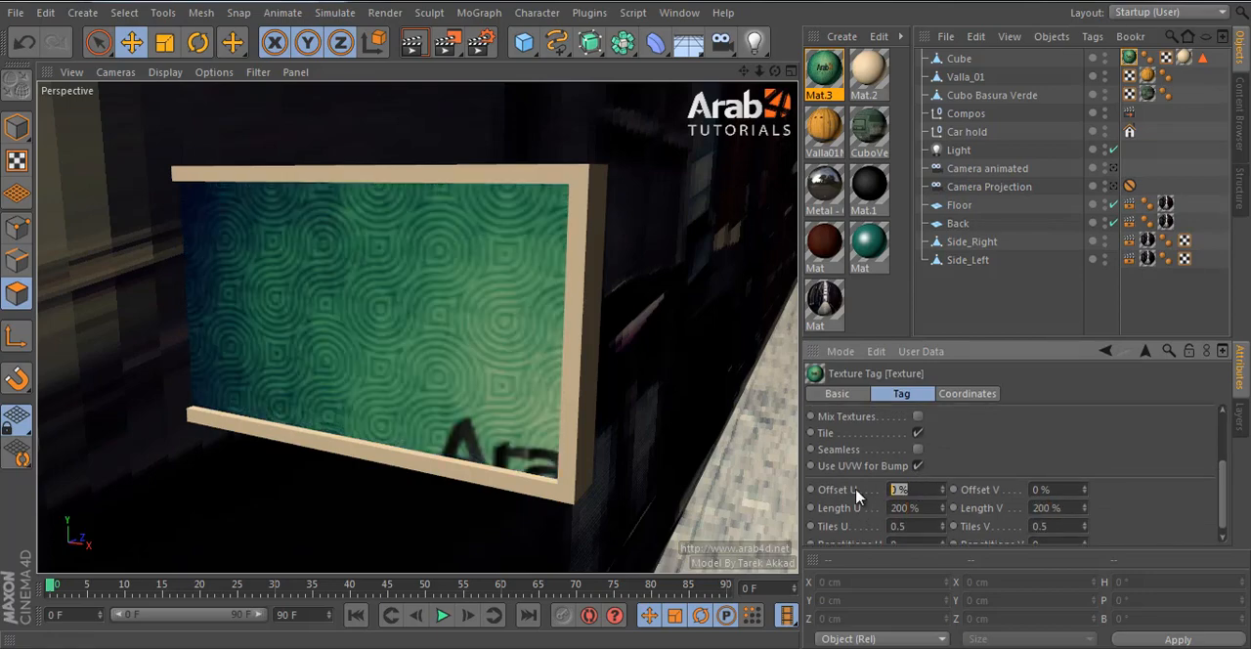
left_click(1078, 489)
type("5")
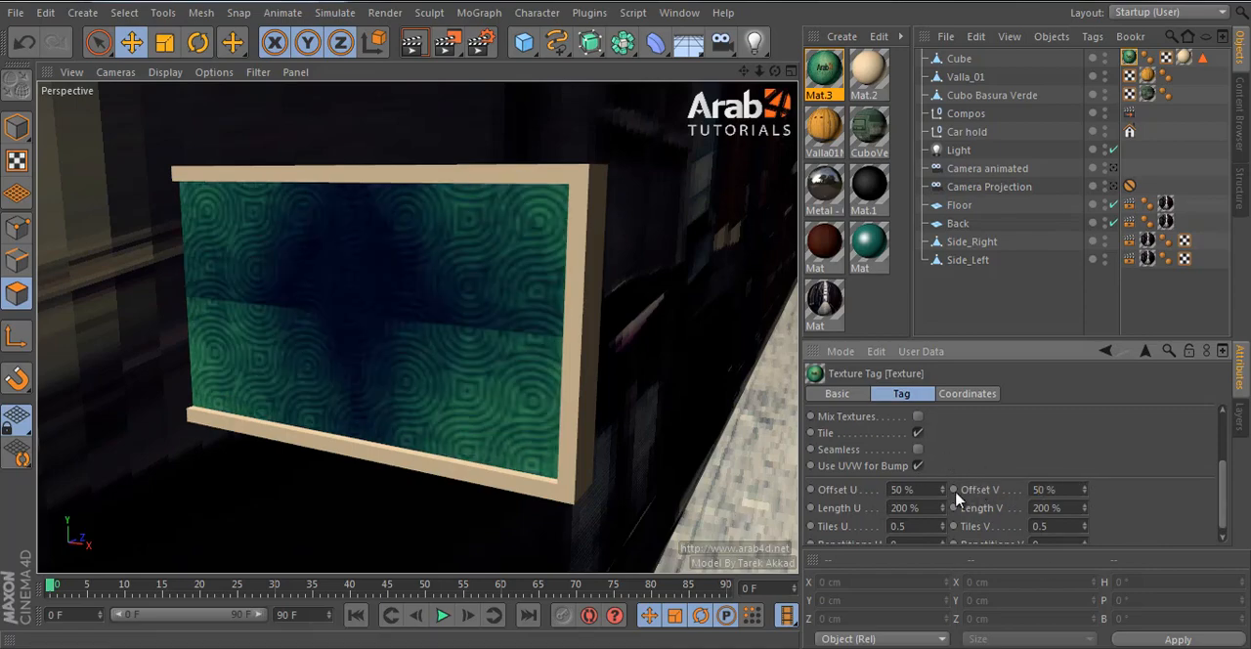
mouse_move(942, 491)
left_mouse_down()
mouse_move(944, 456)
mouse_move(943, 469)
left_mouse_up()
key("ctrl+z")
left_click_drag(1084, 490, 1088, 496)
key("ctrl+z")
key("ctrl+z")
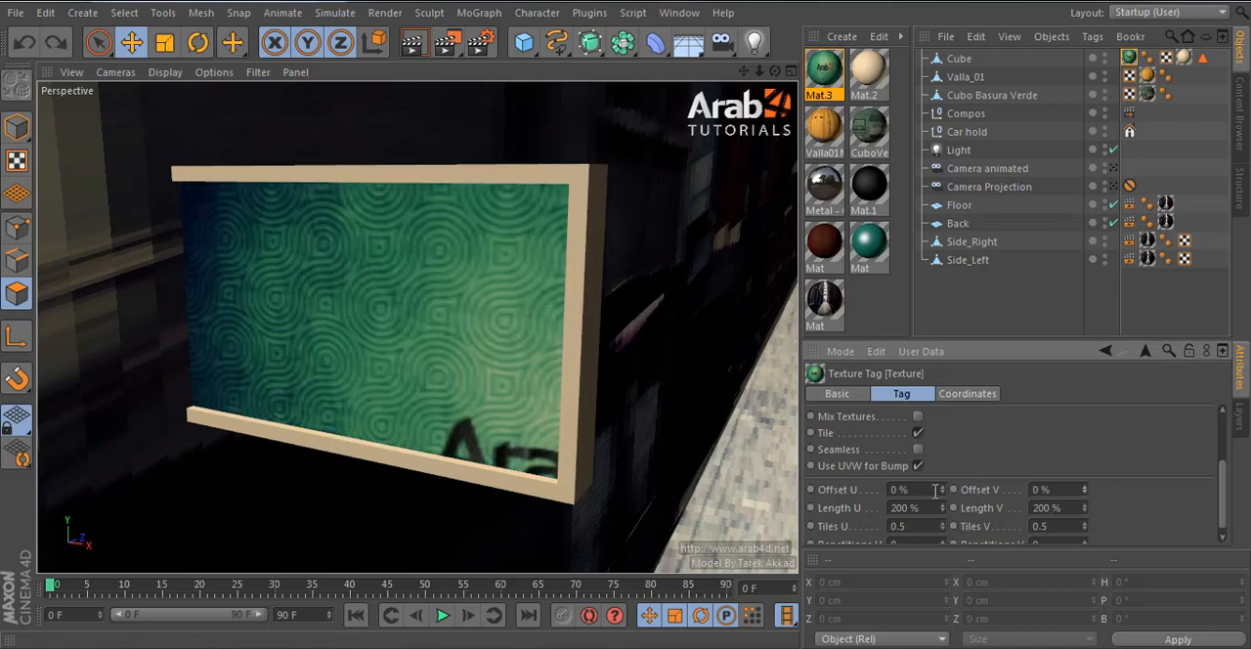
- Centre the logo image on the board by setting the texture tag's U and V offsets to -50 %
left_click_drag(940, 488, 940, 489)
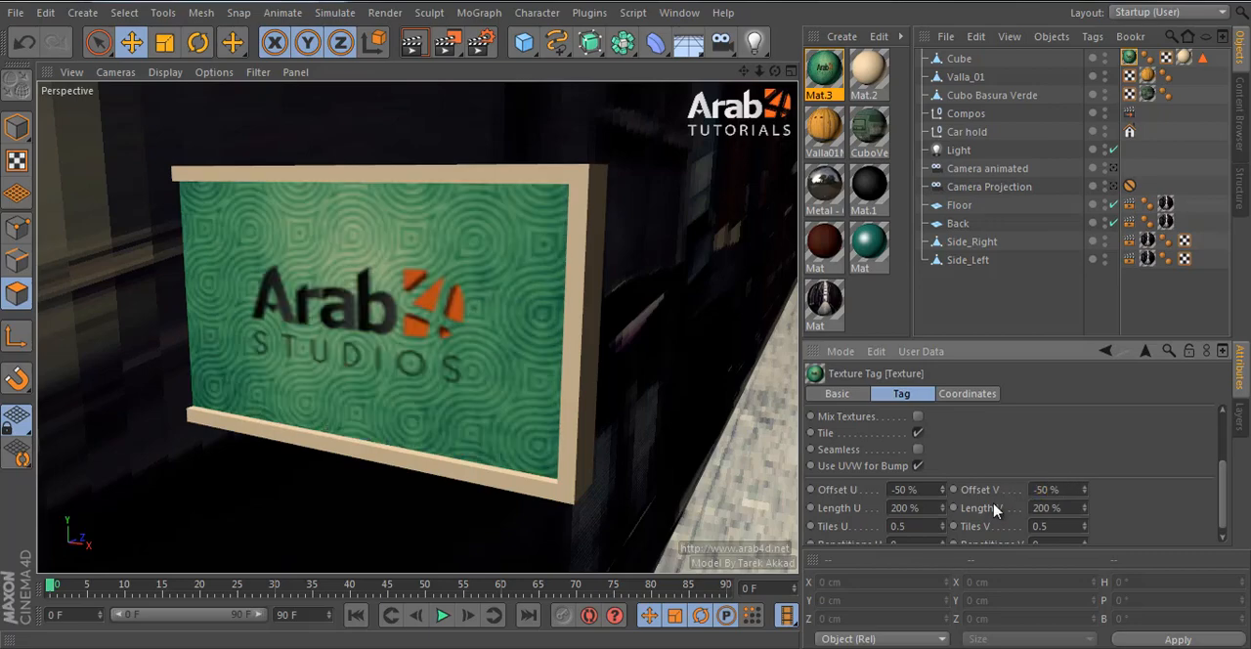
left_click(1028, 298)
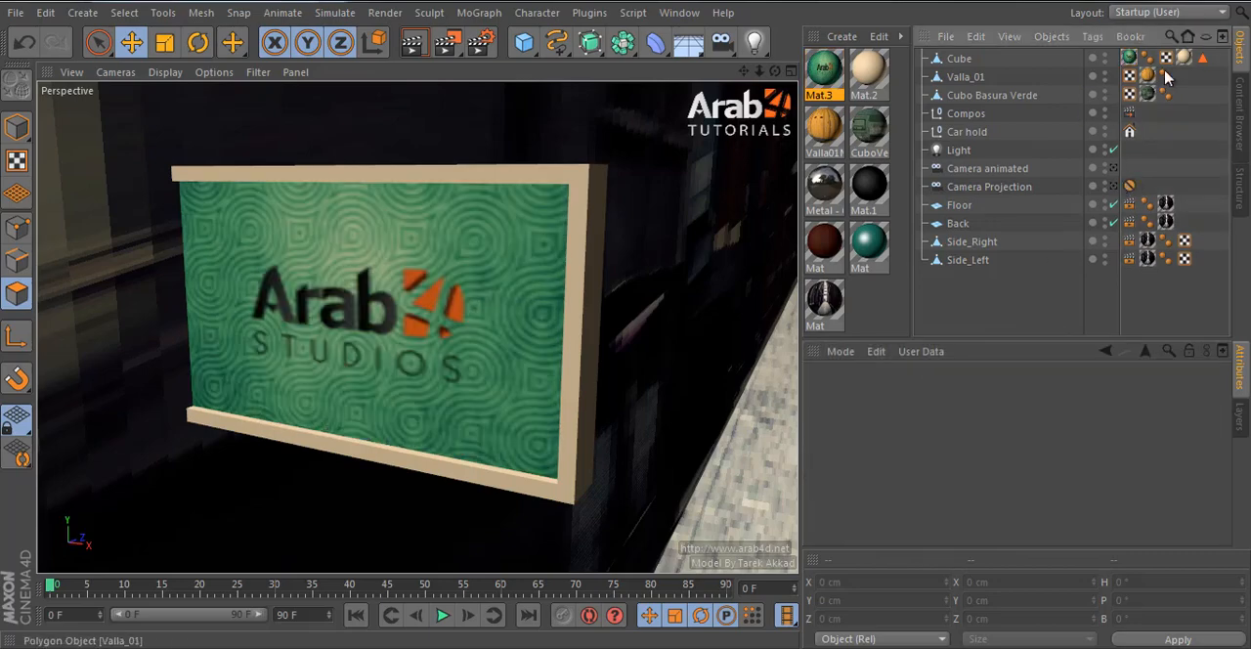
- Leave polygon editing and move the whole board along X to -104.201 cm
left_click(959, 61)
left_click(1002, 320)
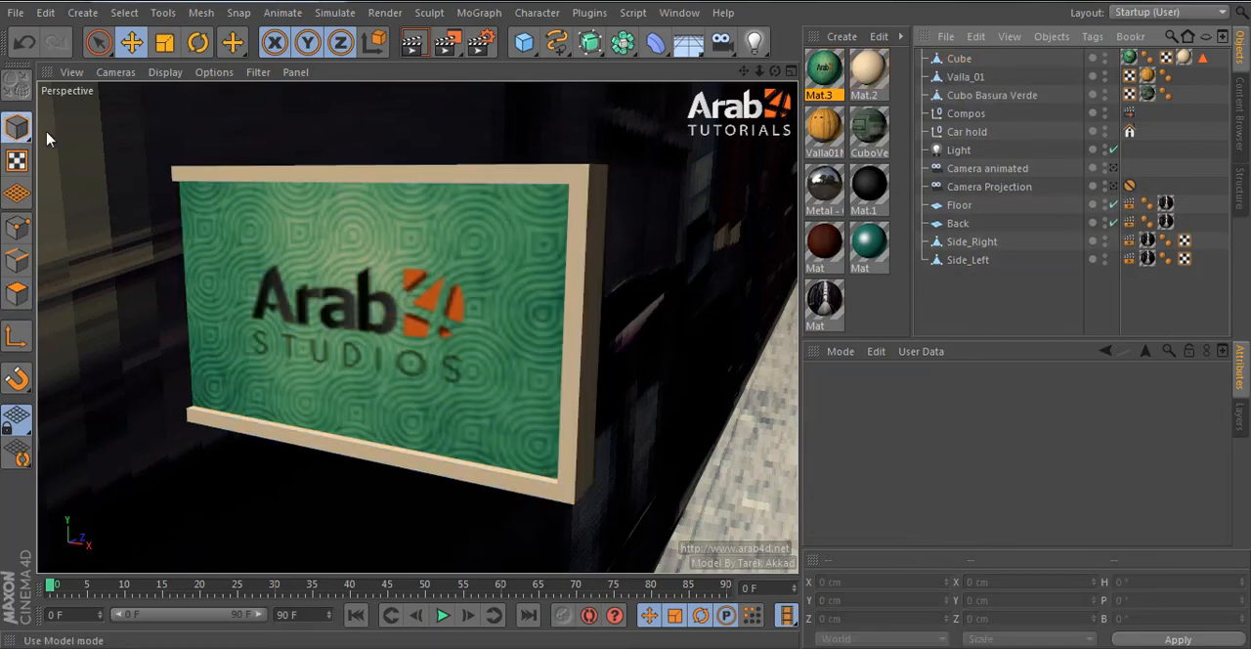
left_click(959, 59)
left_click_drag(437, 328, 457, 329)
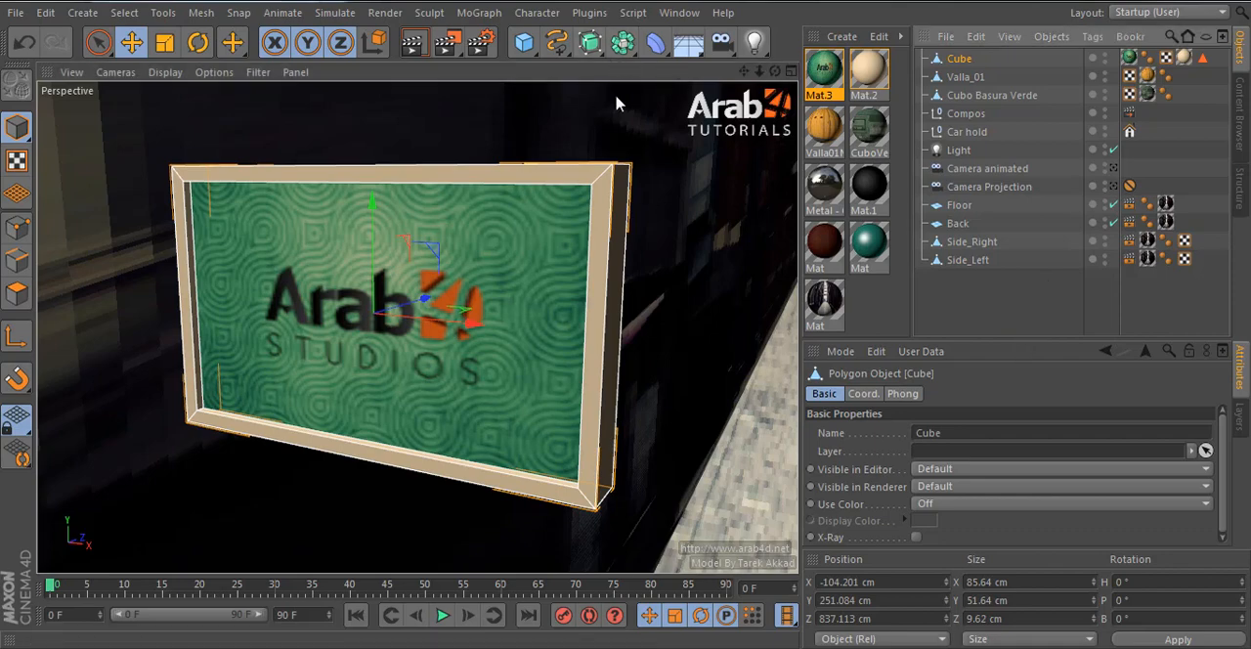
left_click(524, 42)
left_click(888, 66)
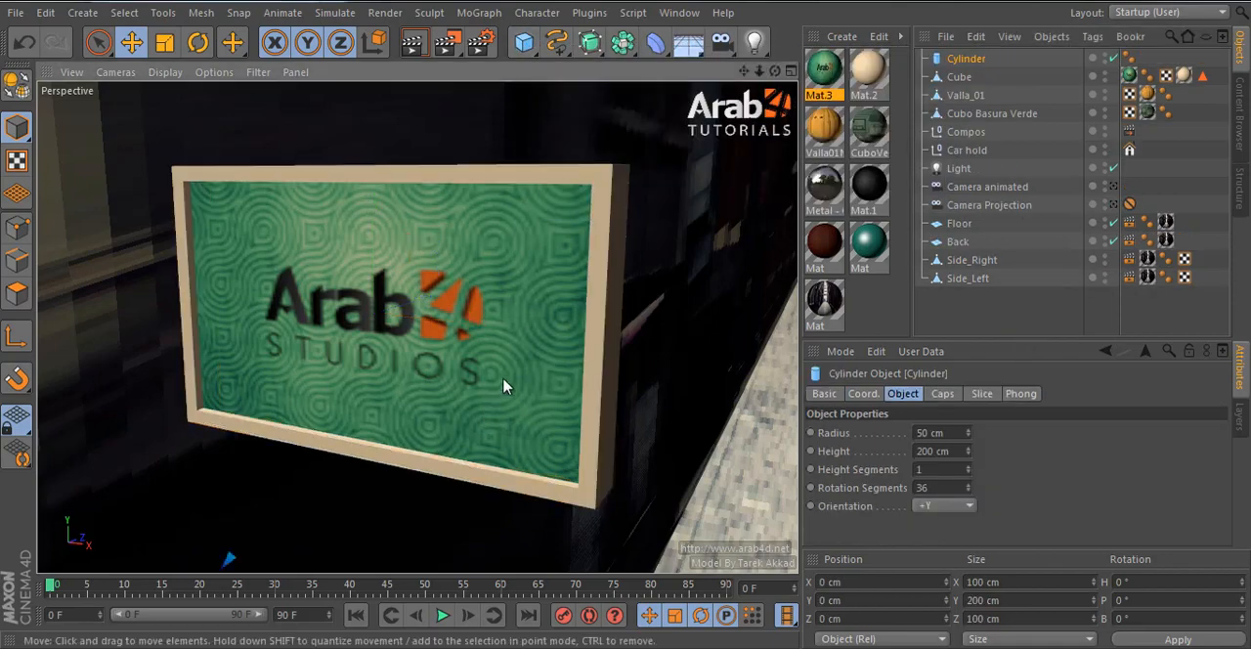
scroll(511, 376, "down", 5)
key("ctrl+z")
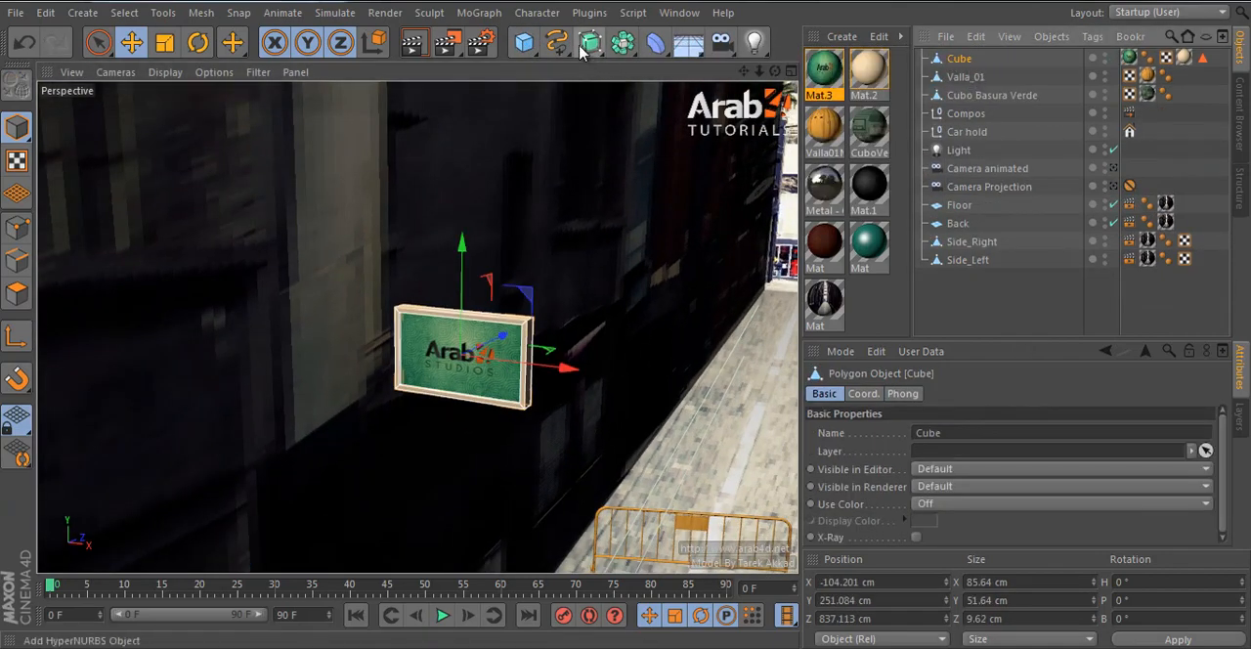
- Add a cylinder at the board's position as the parent of the Cube, and show it up close in the Top view
left_click(524, 42)
left_click(862, 82)
key("F5")
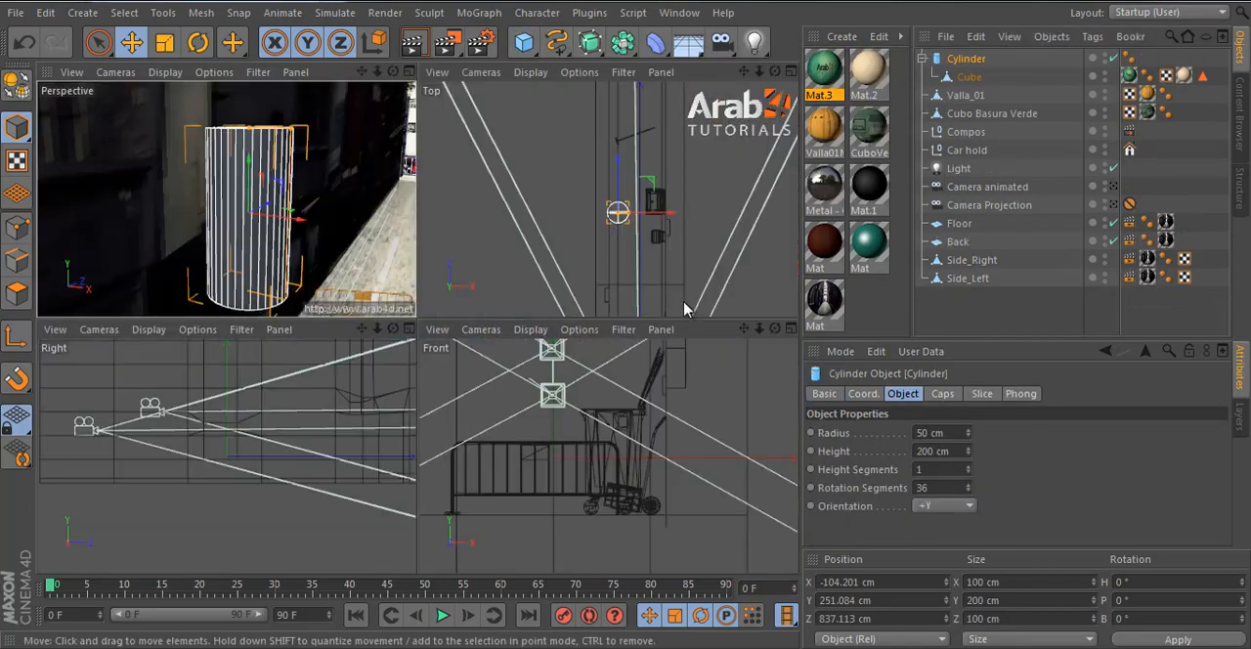
middle_click(641, 255)
scroll(441, 349, "up", 10)
scroll(480, 361, "down", 2)
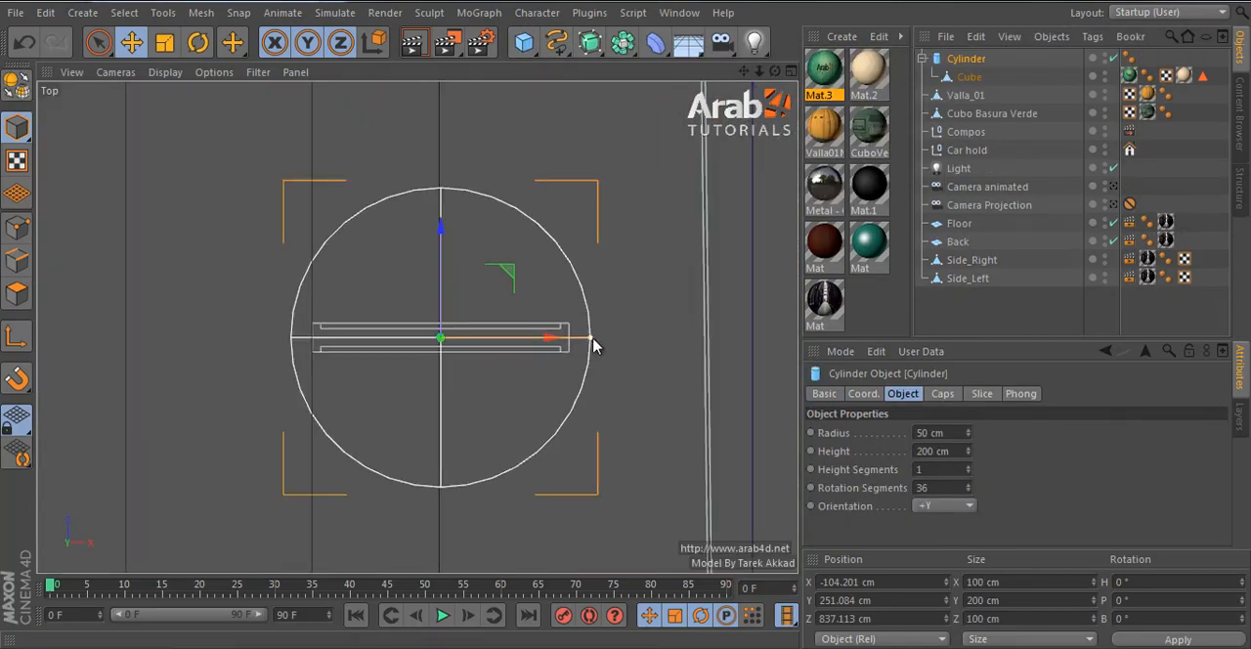
- Reduce the cylinder's radius to 6.98 cm, take the Cube out of it, and move it to the board's left end, X -139.975 cm
left_click_drag(592, 340, 464, 344)
key("ctrl+z")
left_click_drag(989, 77, 986, 54)
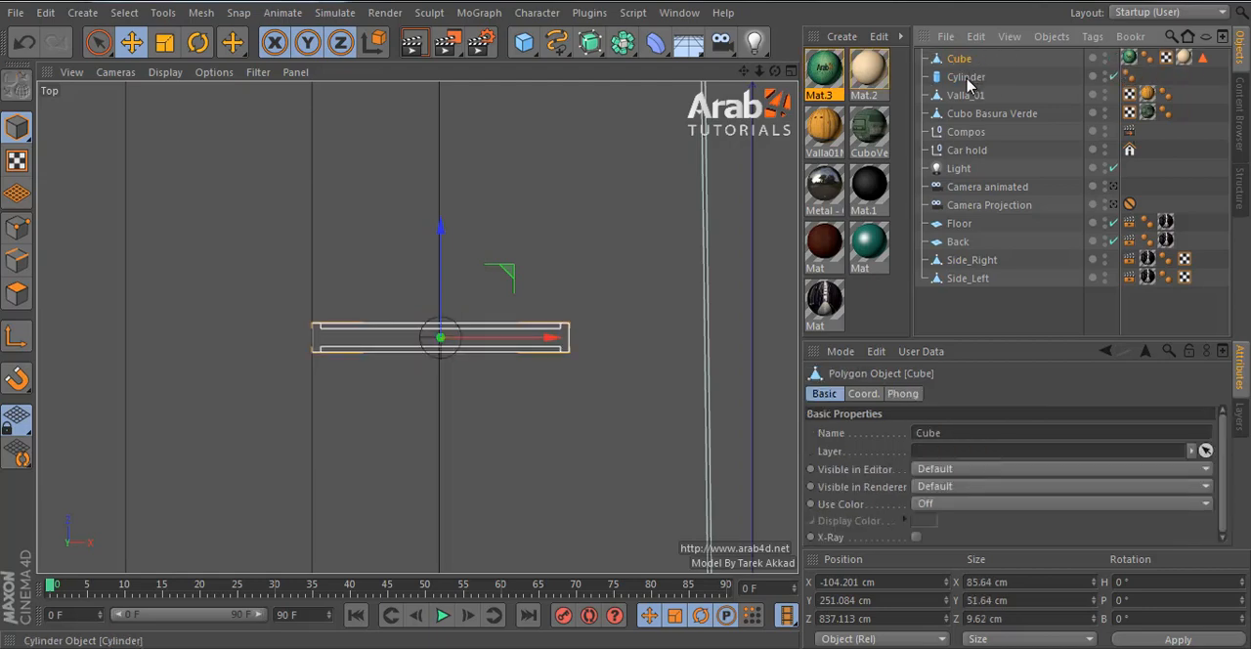
left_click(502, 349)
left_click_drag(503, 348, 405, 350)
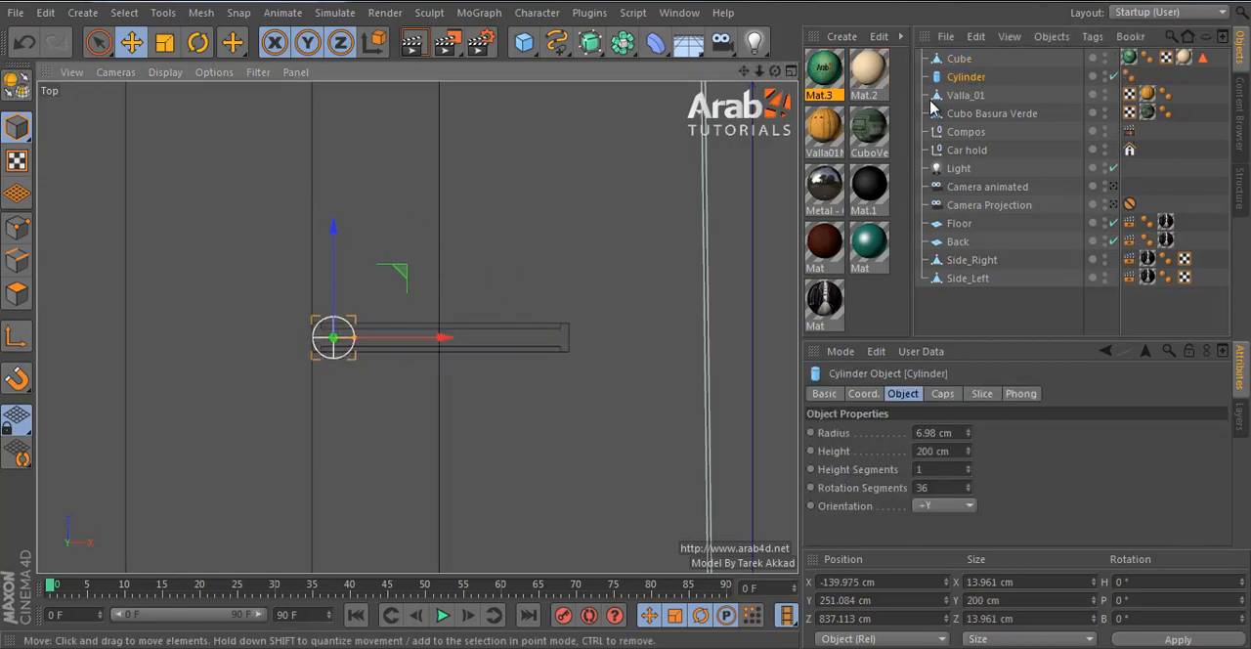
- In the Front view, stretch the cylinder to a height of 389.296 cm and lower it to Y 125.952 cm
middle_click(503, 298)
middle_click(606, 422)
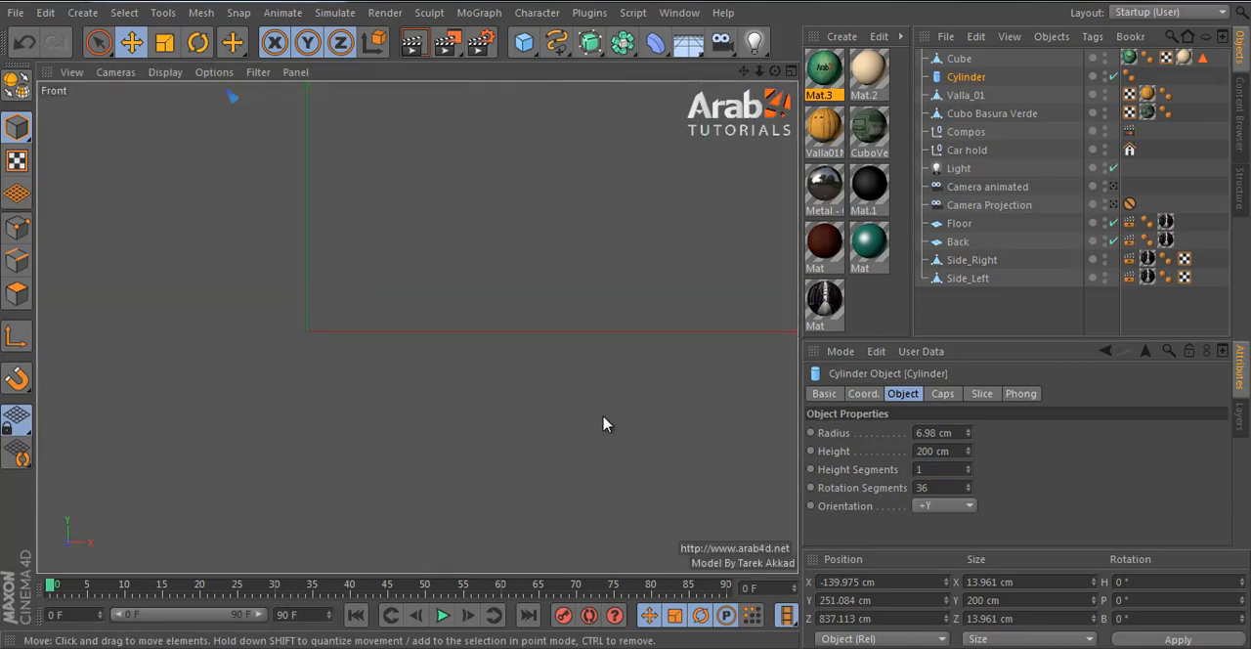
key("s")
scroll(549, 407, "down", 4)
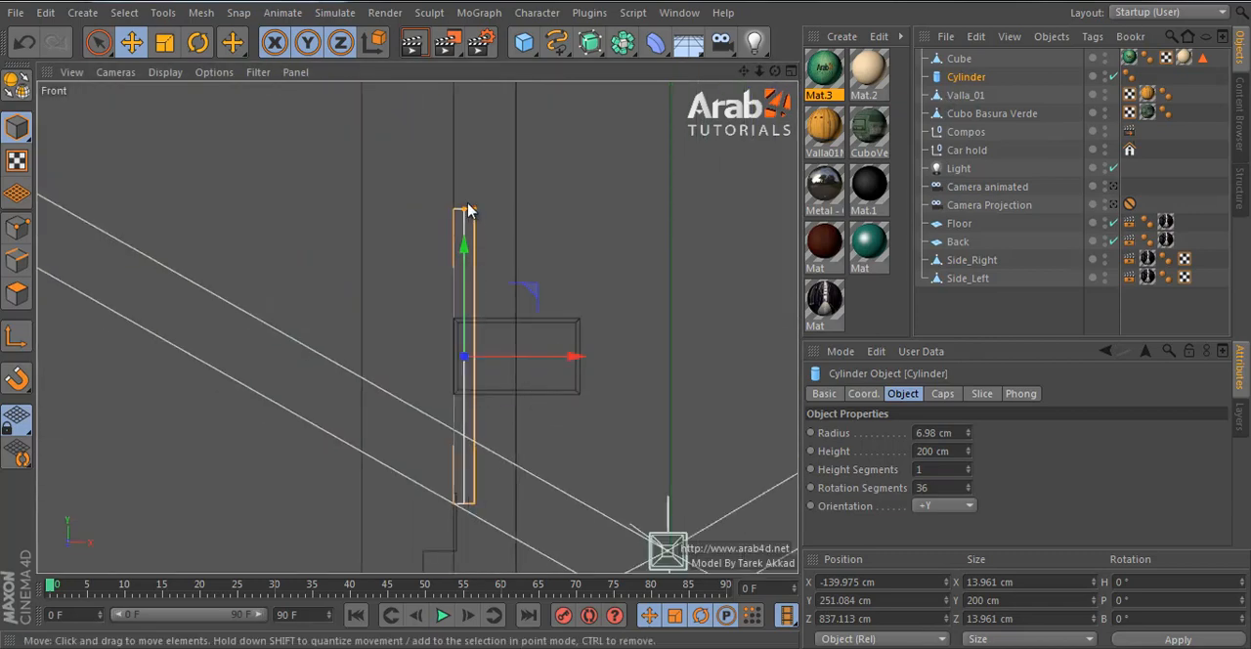
left_click_drag(467, 210, 488, 89)
scroll(461, 332, "down", 3)
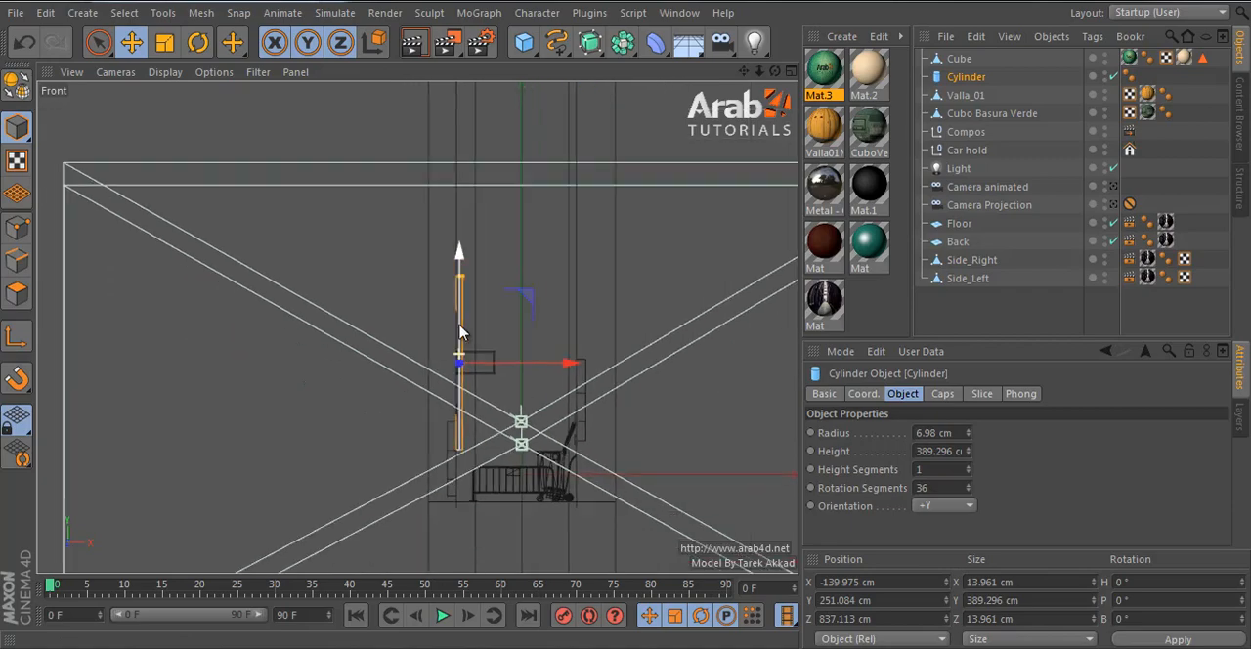
left_click_drag(460, 332, 465, 418)
scroll(484, 437, "up", 3)
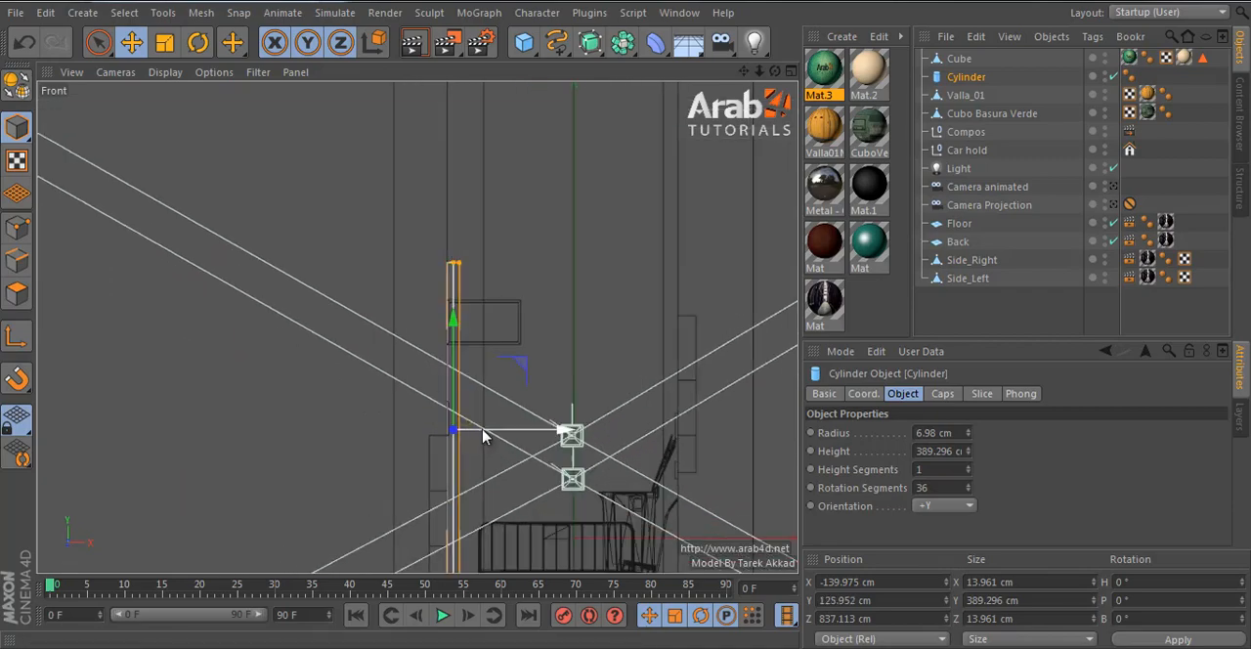
- Adjust the pole to stand on the floor beside the board: height 345.267 cm, position X -136.618 cm and Y 106.931 cm
scroll(483, 437, "up", 2)
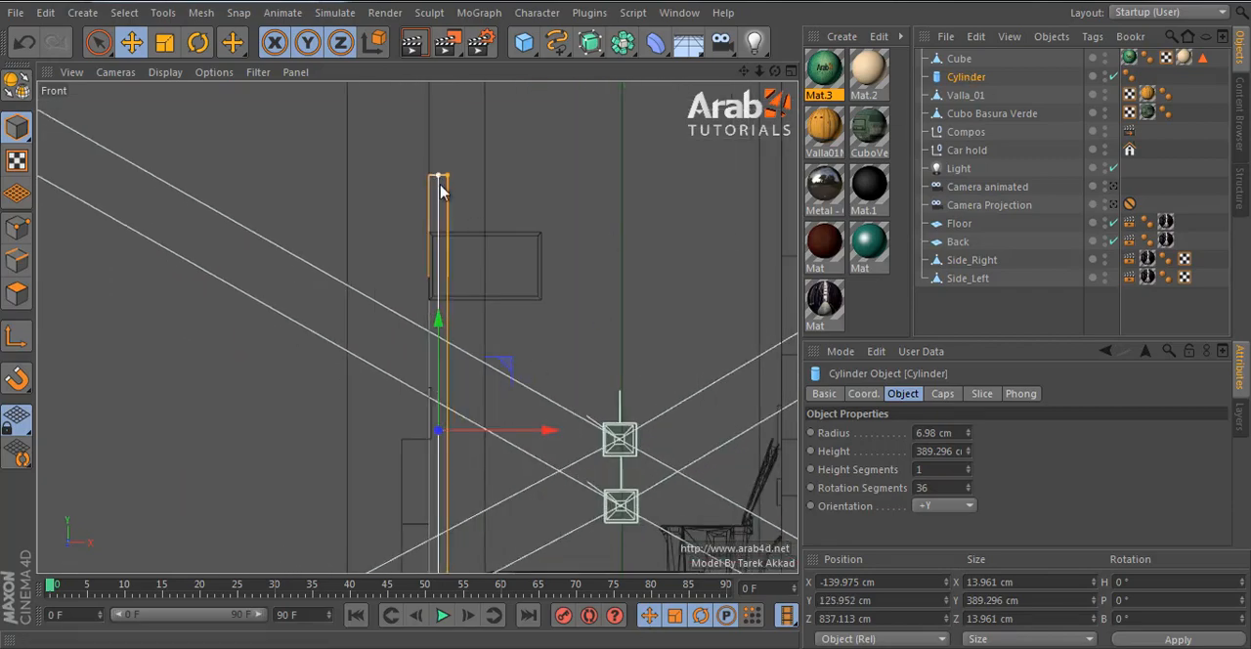
scroll(435, 273, "down", 2)
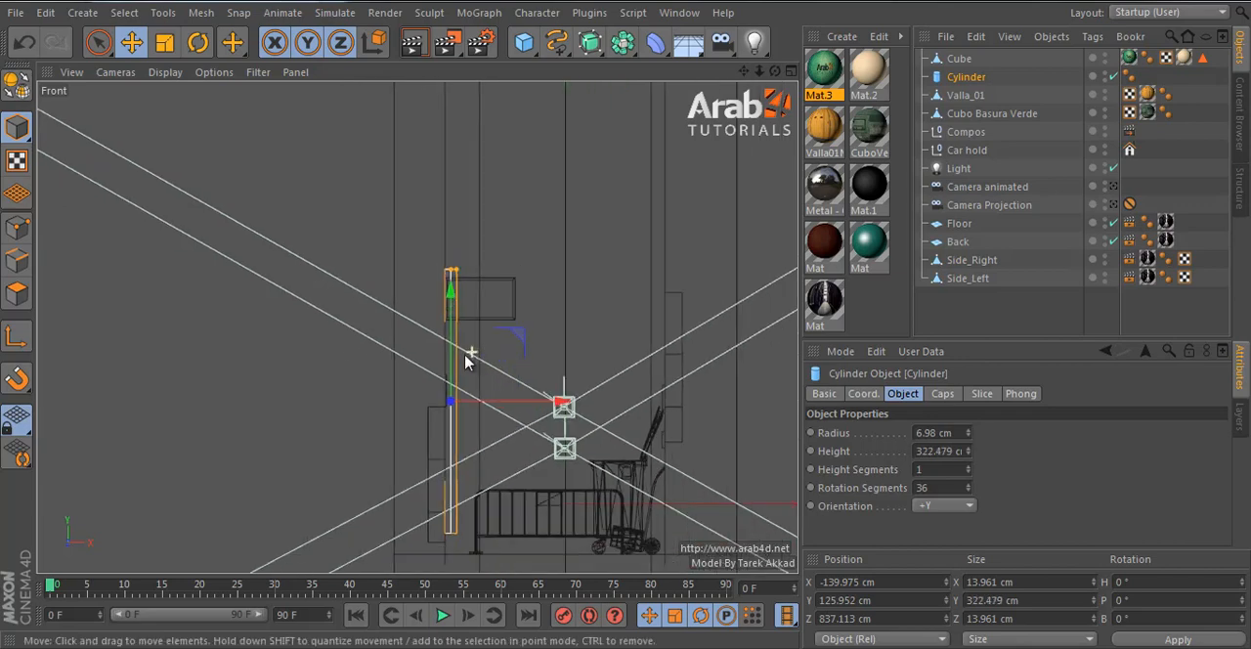
left_click_drag(455, 372, 515, 424)
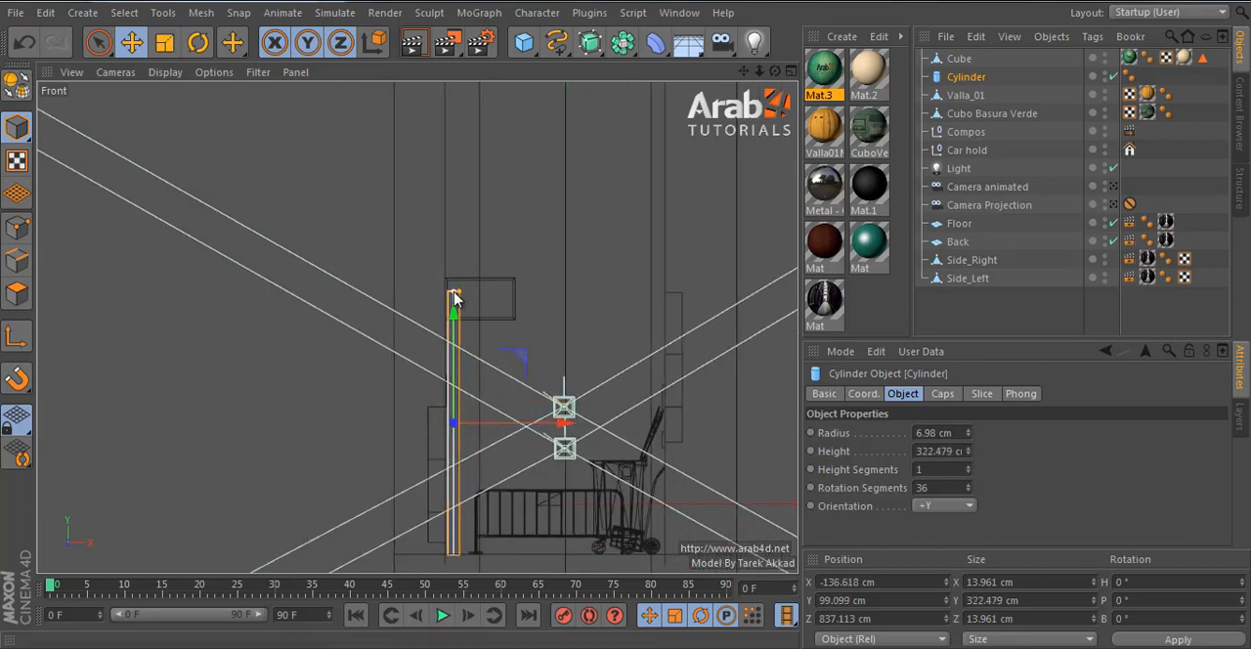
left_click_drag(452, 358, 454, 350)
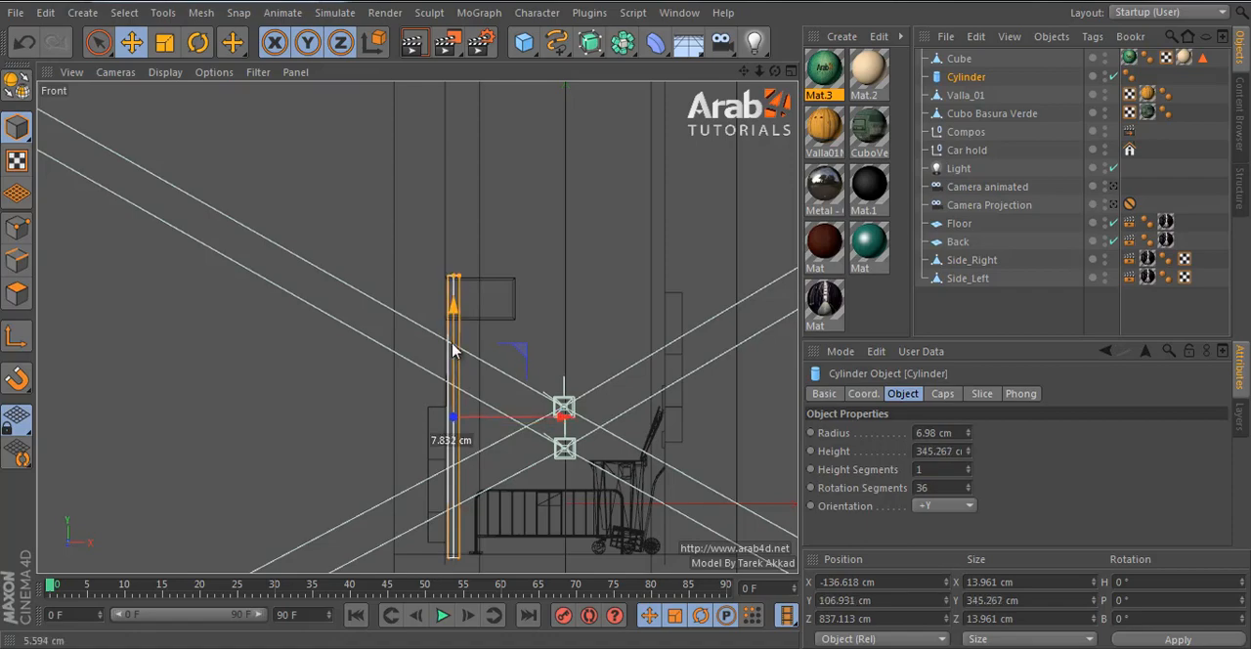
- In the Perspective view, move the board along X to -86.623 cm so it sits beside the pole
middle_click(453, 350)
middle_click(310, 228)
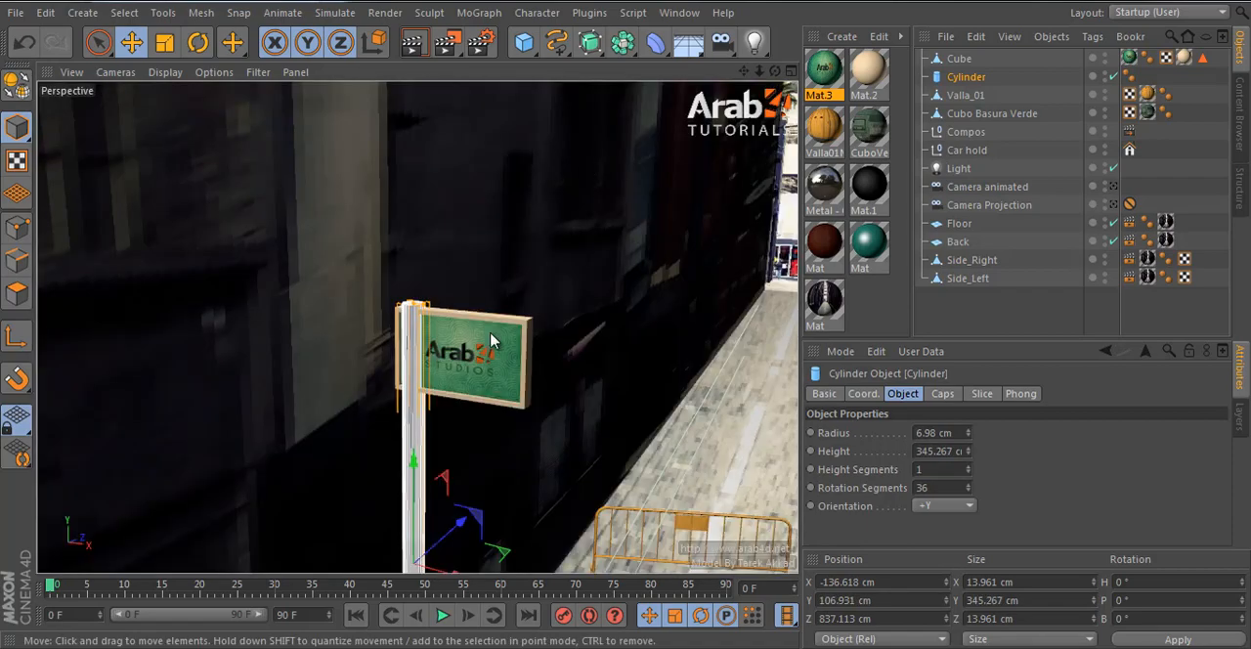
left_click(519, 384)
scroll(519, 384, "up", 3)
left_click_drag(547, 346, 593, 355)
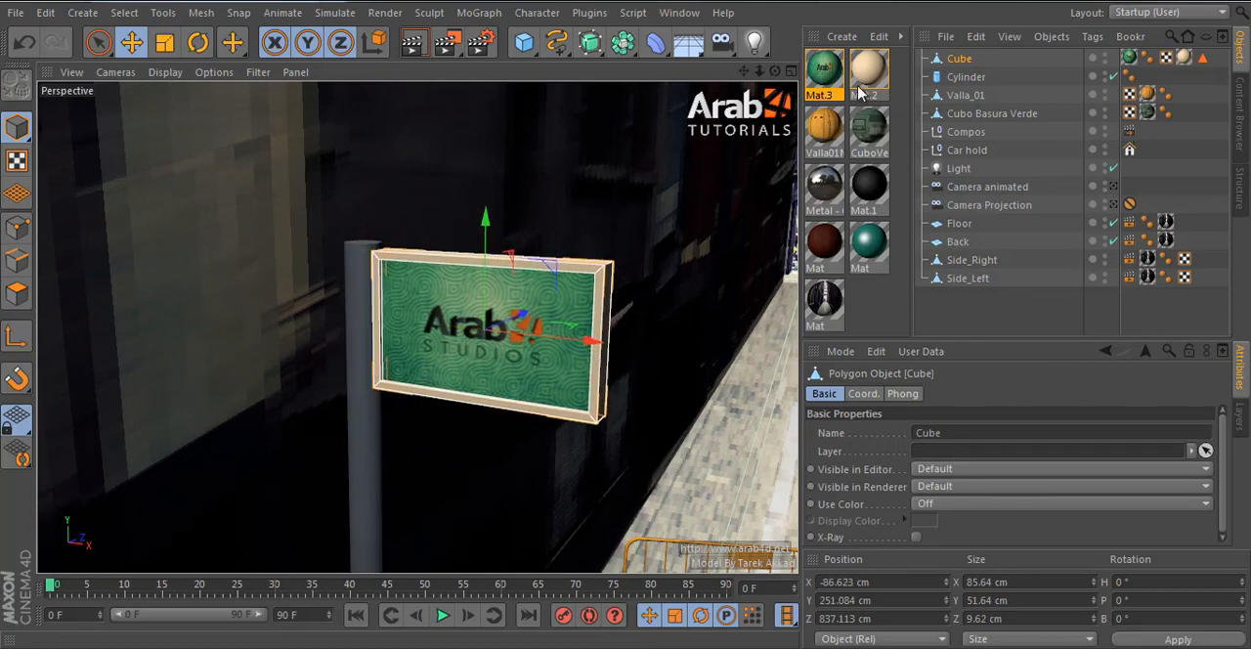
- Apply the Metal material to the cylinder and clear the selection
left_click(878, 309)
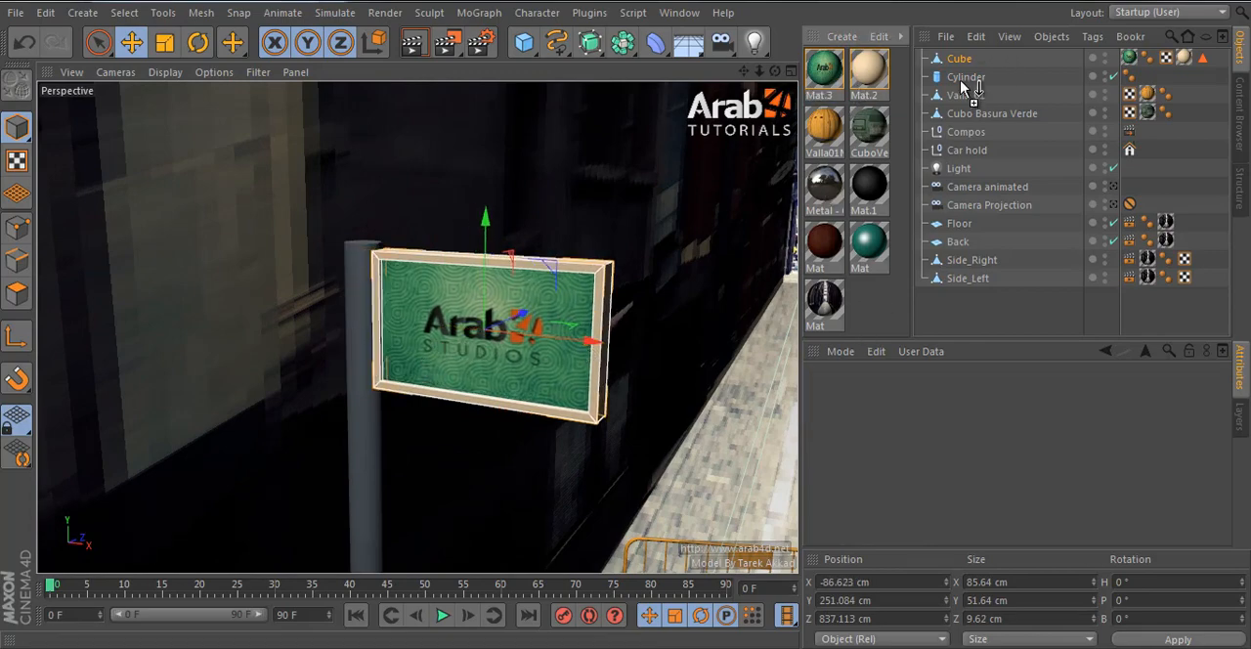
left_click_drag(961, 82, 962, 79)
left_click(991, 310)
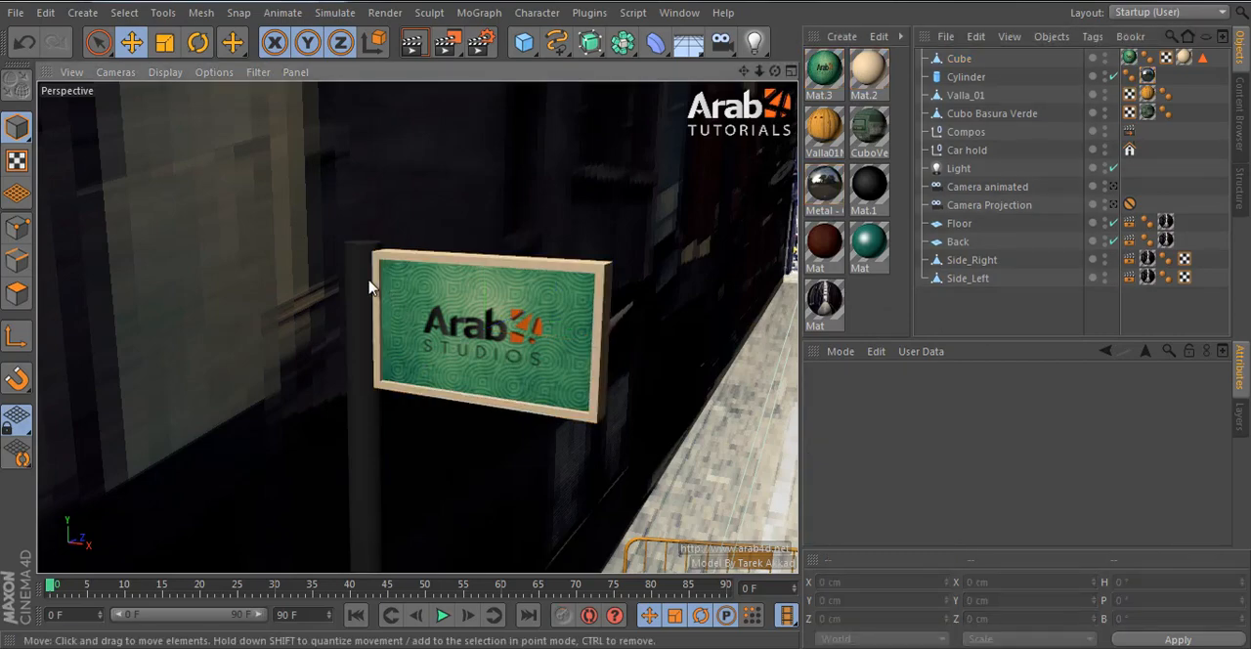
- Look through Camera Projection and render only the region around the sign and its pole
left_click(1112, 204)
left_click(447, 41)
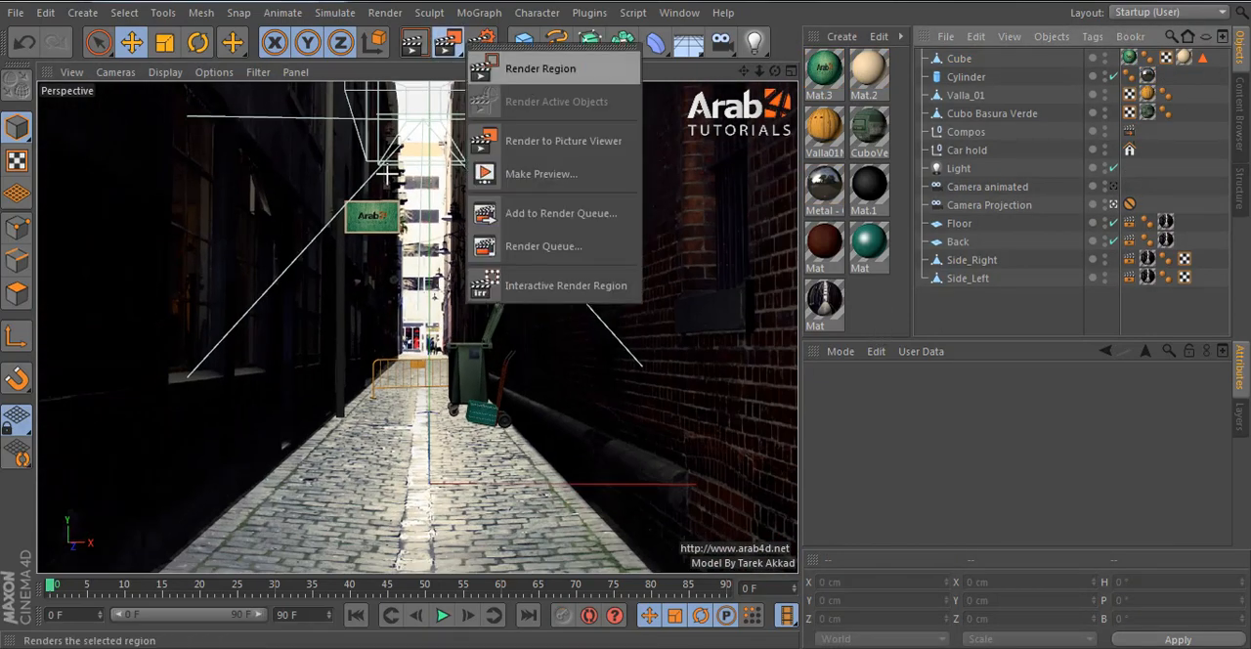
left_click(540, 68)
left_click_drag(307, 170, 402, 378)
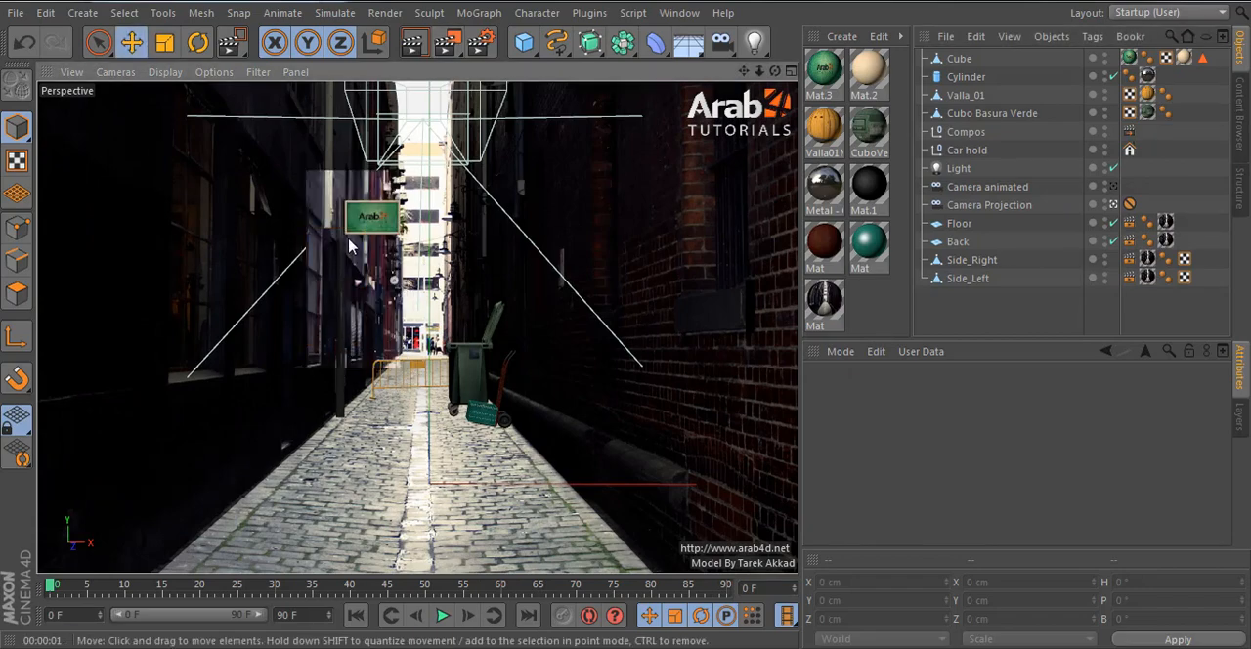
- Set the cylinder's radius to 3 cm and its rotation segments to 12
left_click(339, 232)
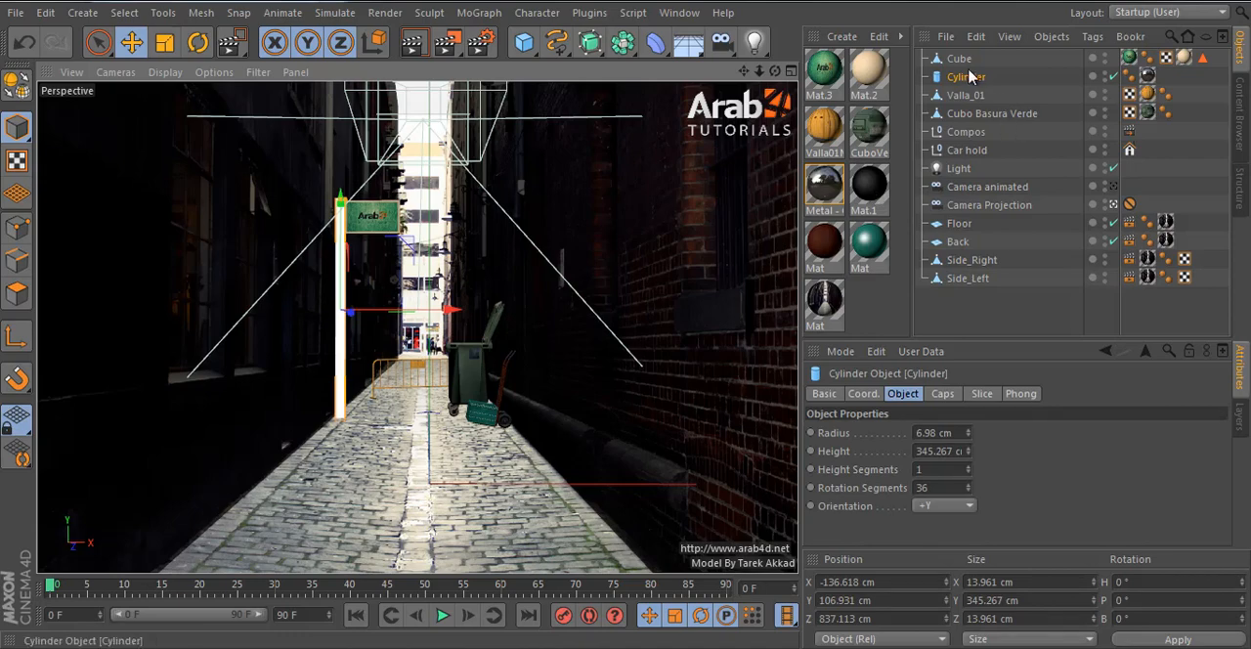
double_click(953, 433)
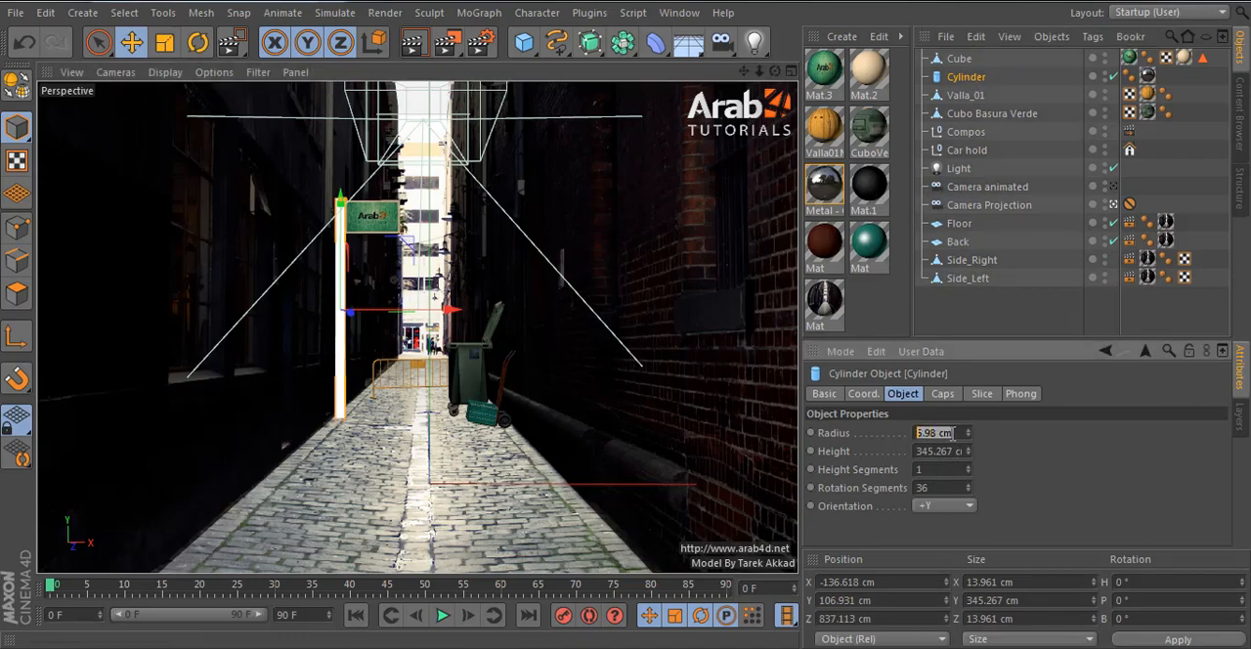
left_click_drag(958, 486, 863, 487)
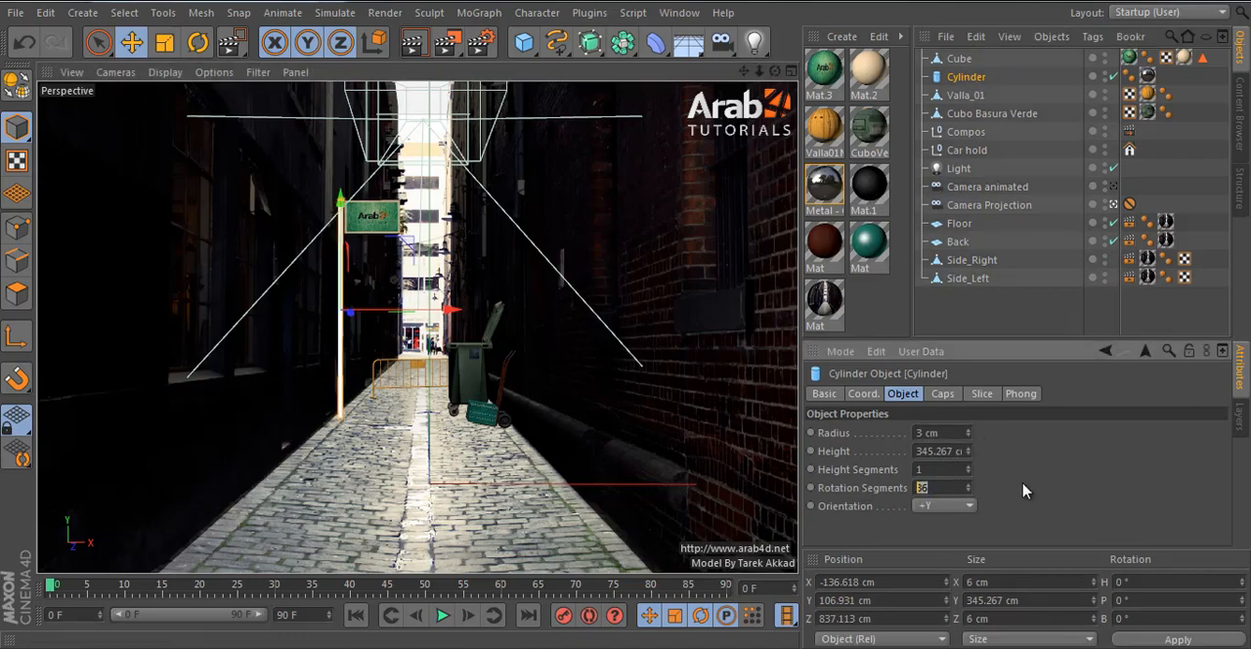
- Leave the projection camera and move the board along X to -91.105 cm, up against the thinner pole
left_click(960, 62)
left_click(1115, 207)
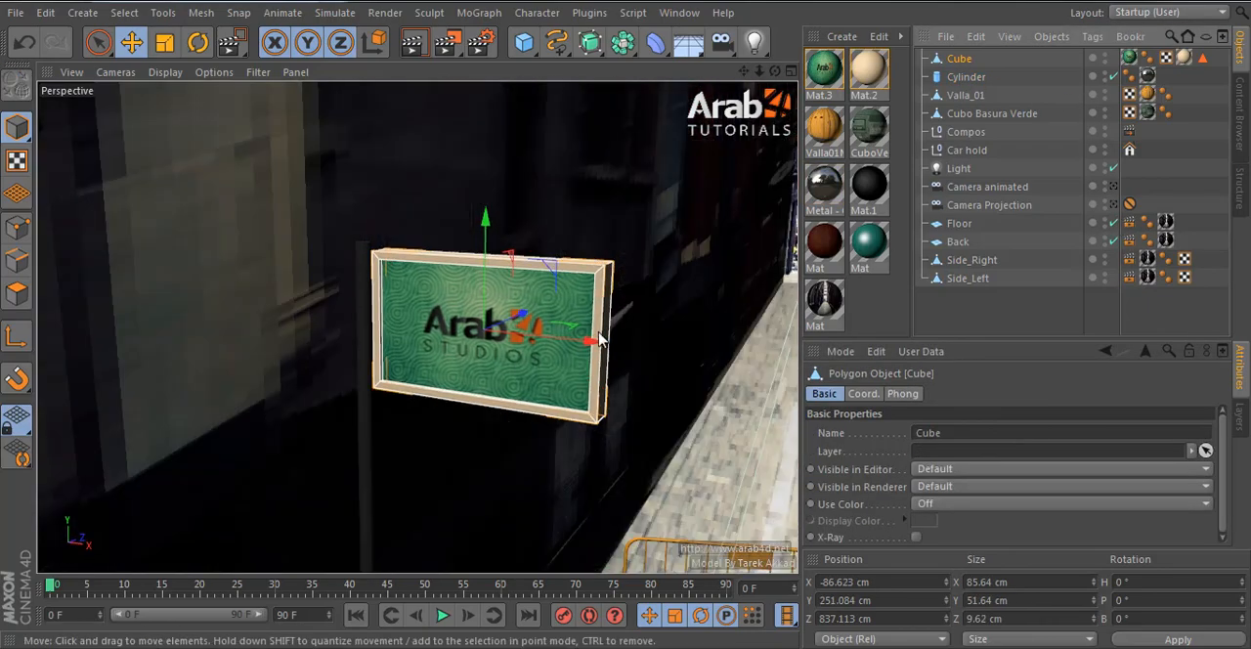
left_click_drag(632, 329, 444, 330, "alt")
scroll(444, 331, "up", 4)
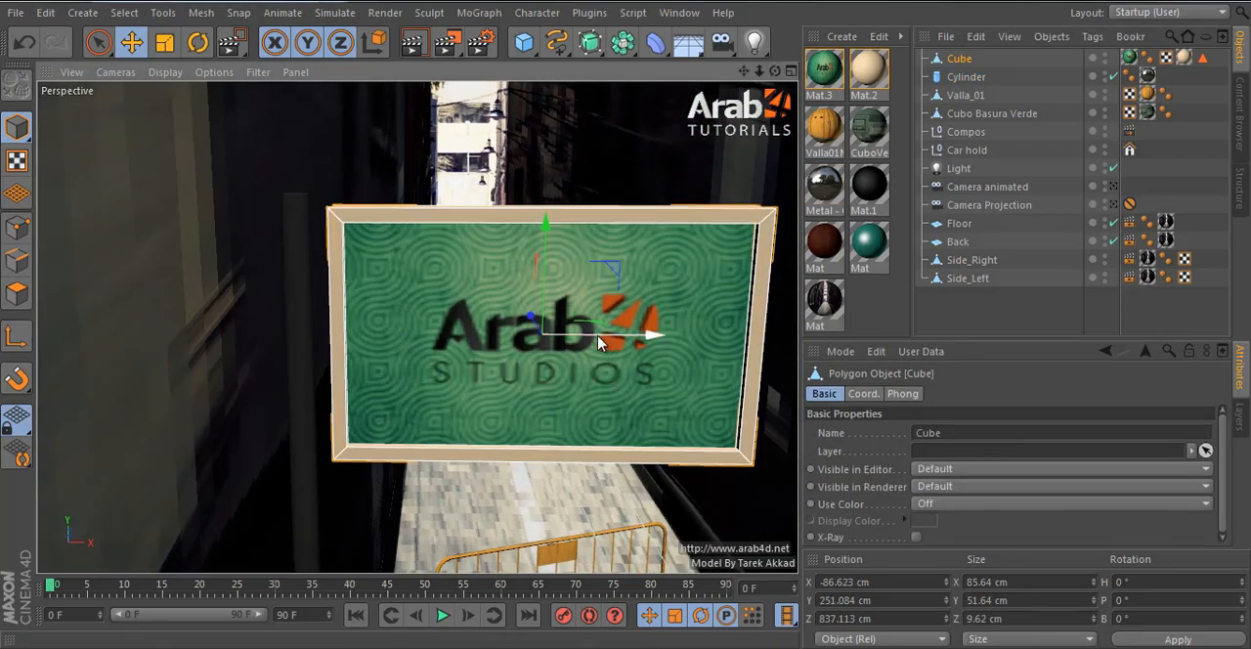
left_click_drag(611, 341, 369, 234)
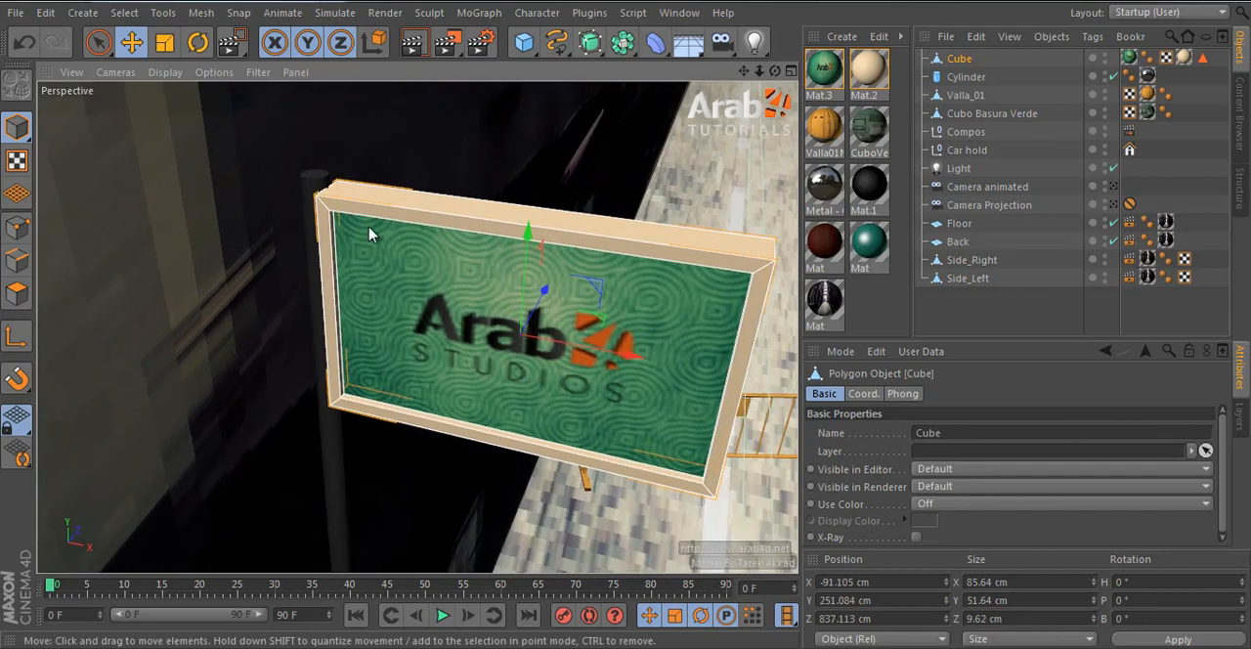
- Make the cylinder editable and optimize its polygons
left_click(310, 187)
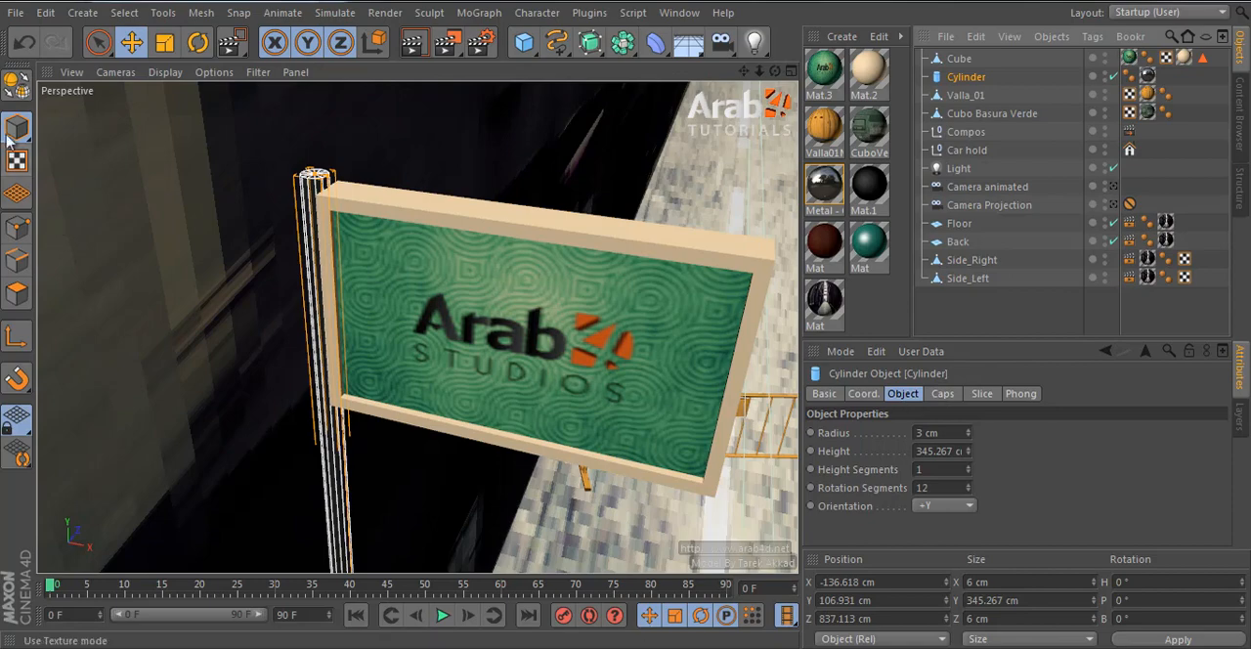
left_click(15, 86)
right_click(622, 291)
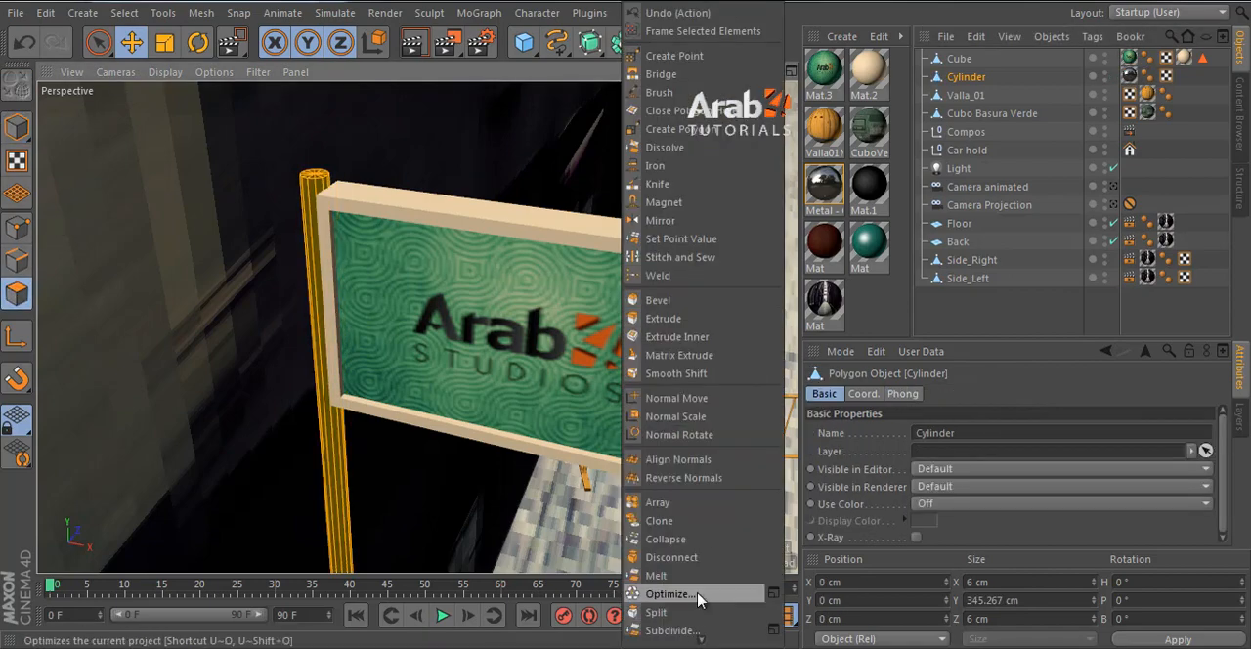
left_click(698, 594)
- Widen the pole's top polygons outward to about 12.1 cm with Extrude Inner and extrude them up 4.38 cm as a cap
left_click(96, 45)
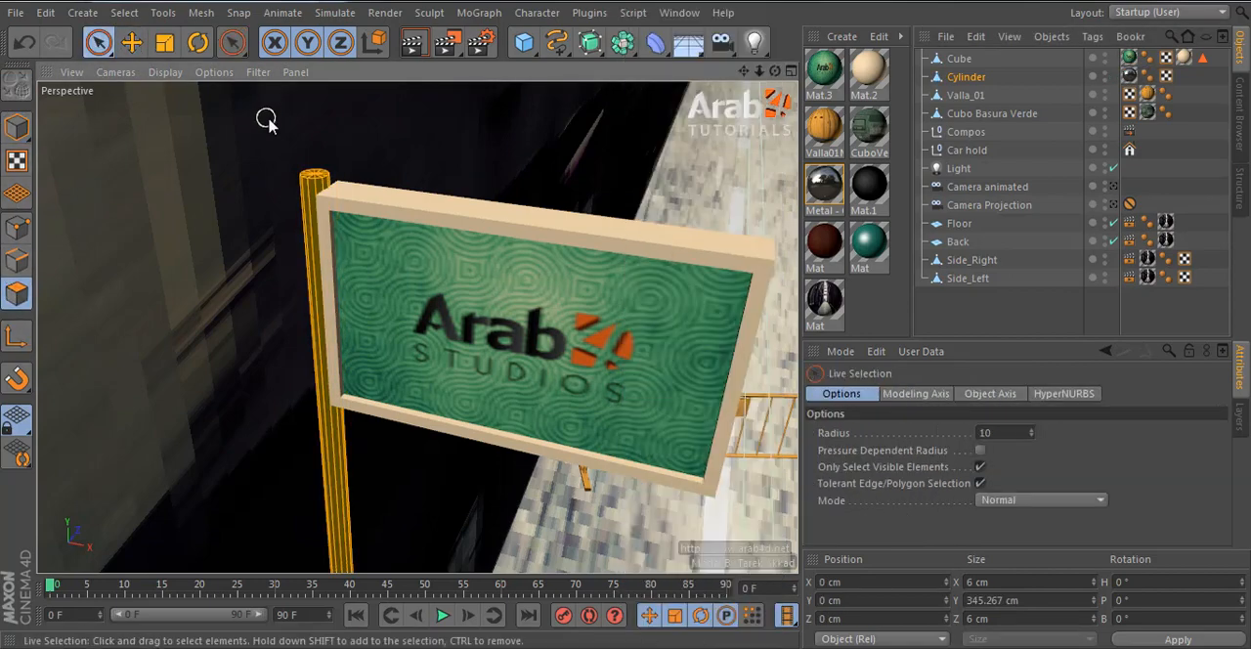
scroll(267, 118, "up", 5)
left_click(438, 324)
key("d")
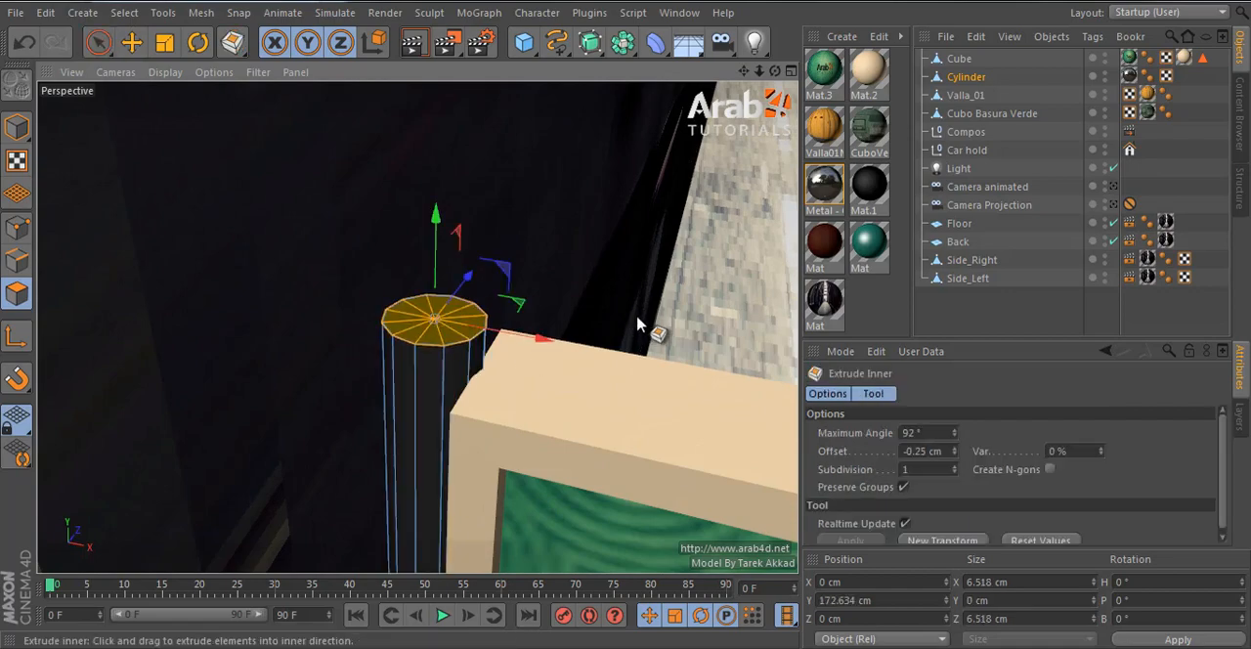
mouse_move(637, 321)
left_mouse_down()
mouse_move(714, 303)
mouse_move(625, 320)
left_mouse_up()
left_click_drag(500, 365, 533, 342, "alt")
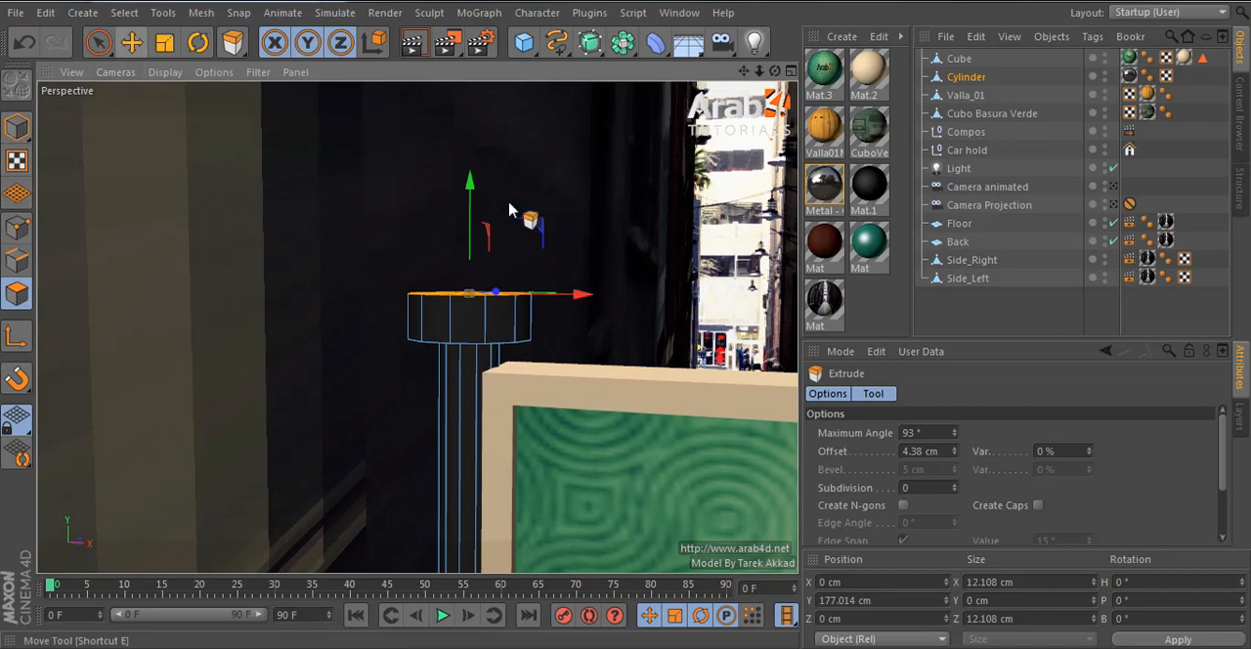
right_click_drag(589, 273, 531, 388, "alt")
left_click_drag(527, 319, 525, 299, "alt")
- Bevel the upper and lower outer edge loops of the pole's cap with an inner offset of 0.43 cm
left_click(16, 259)
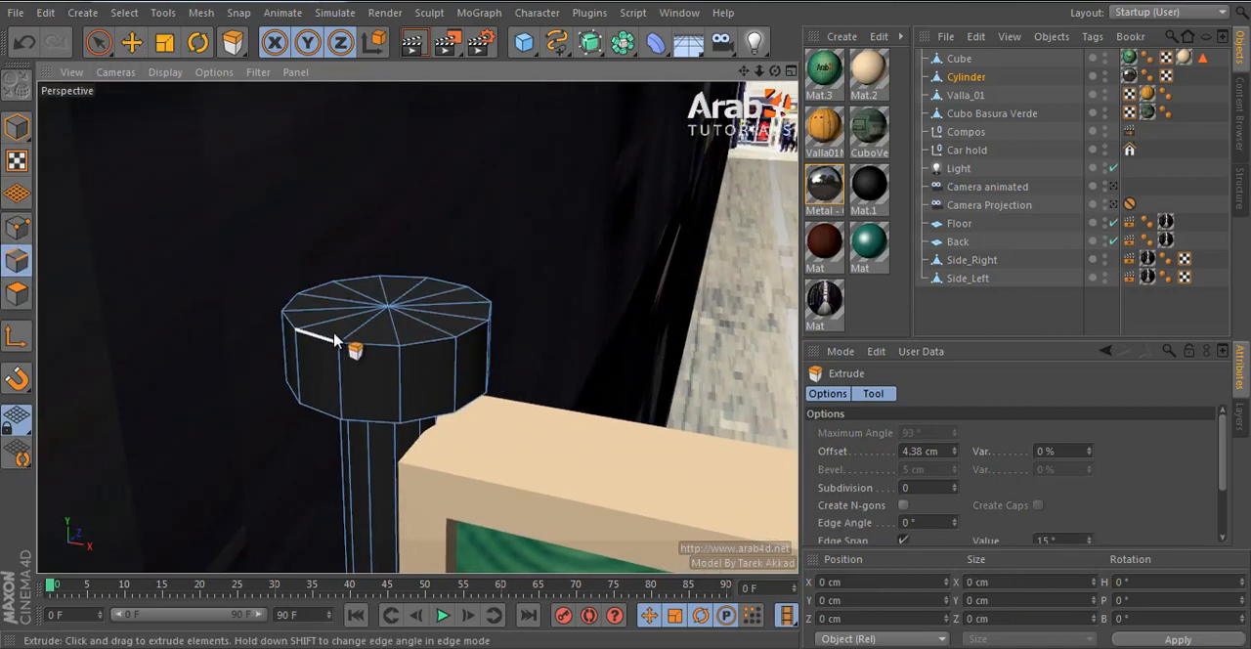
key("u")
key("l")
left_click(447, 366)
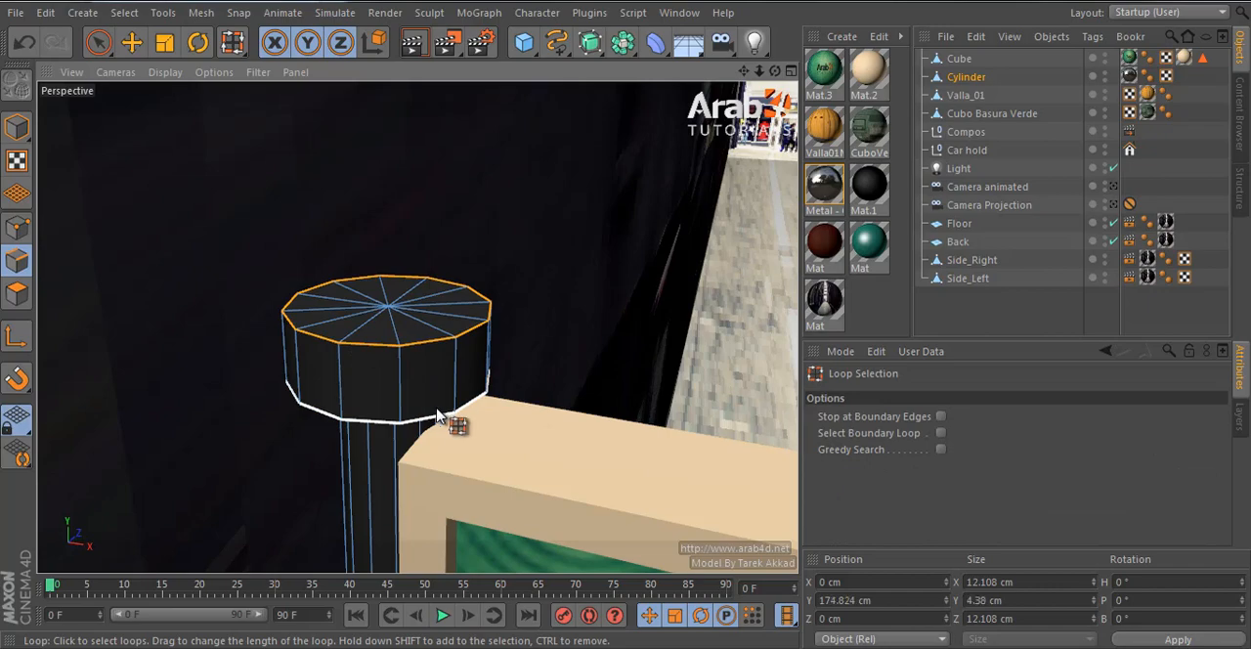
left_click(437, 410, "shift")
key("m")
key("s")
left_click_drag(625, 316, 631, 317)
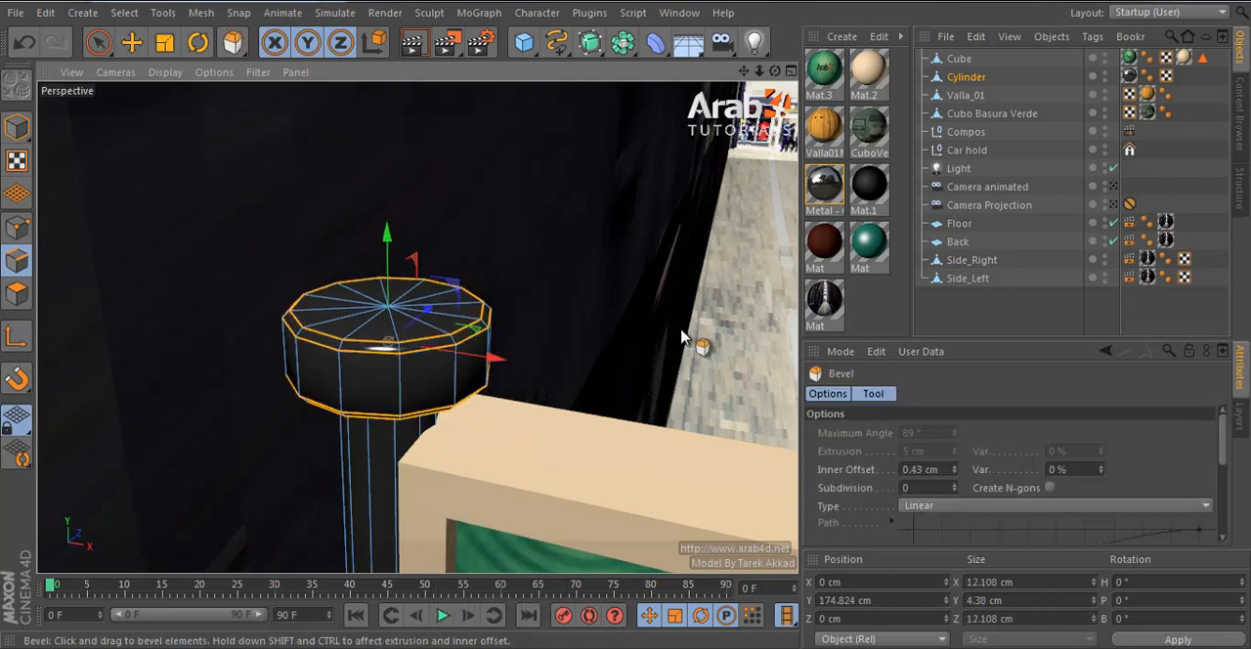
- Set the cylinder's Phong angle to 43° and return from edge editing to the whole object
left_click(1149, 77)
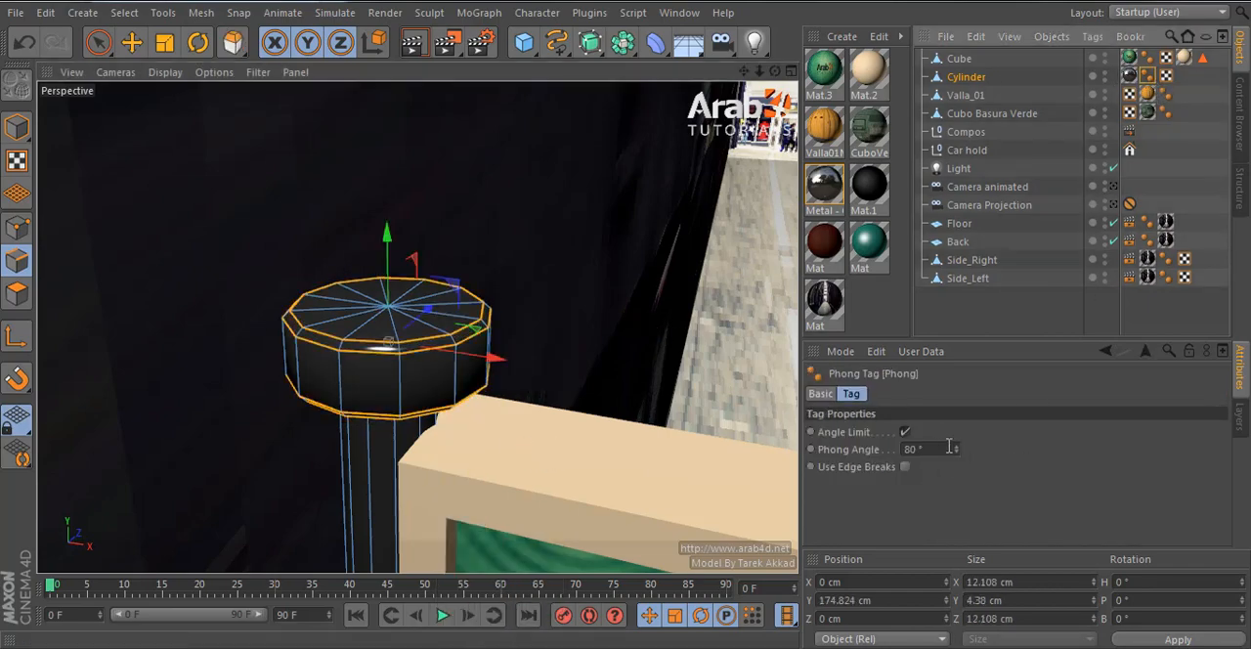
left_click_drag(957, 449, 958, 446)
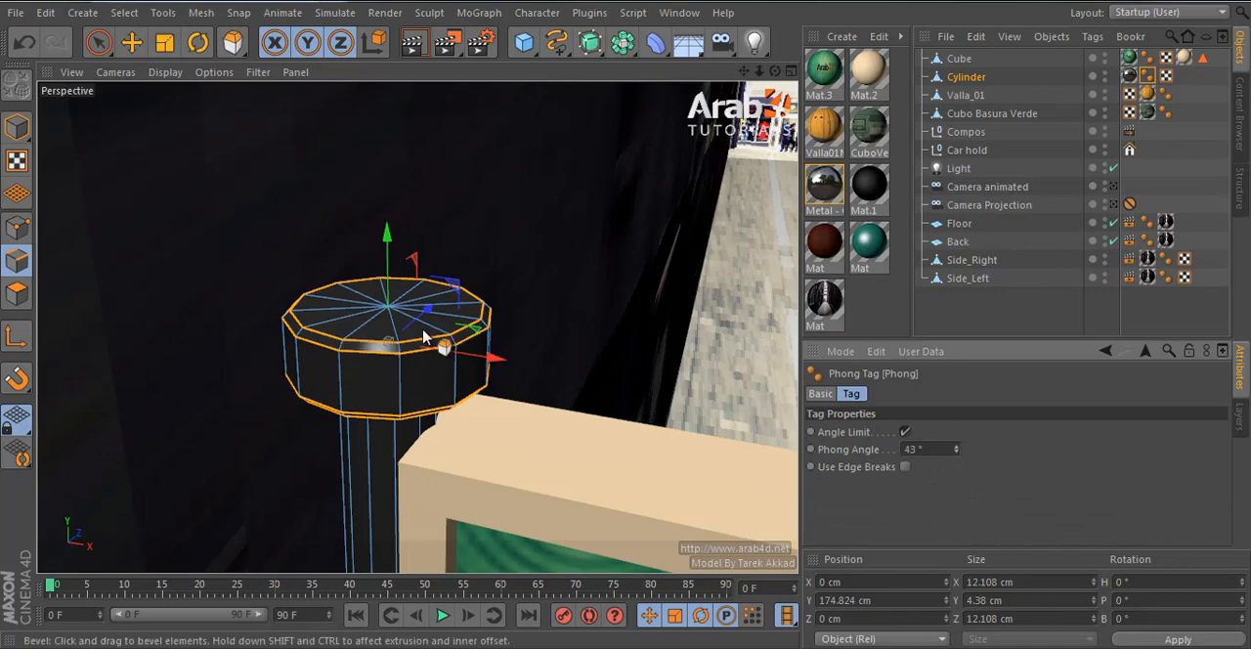
left_click(17, 128)
left_click(163, 42)
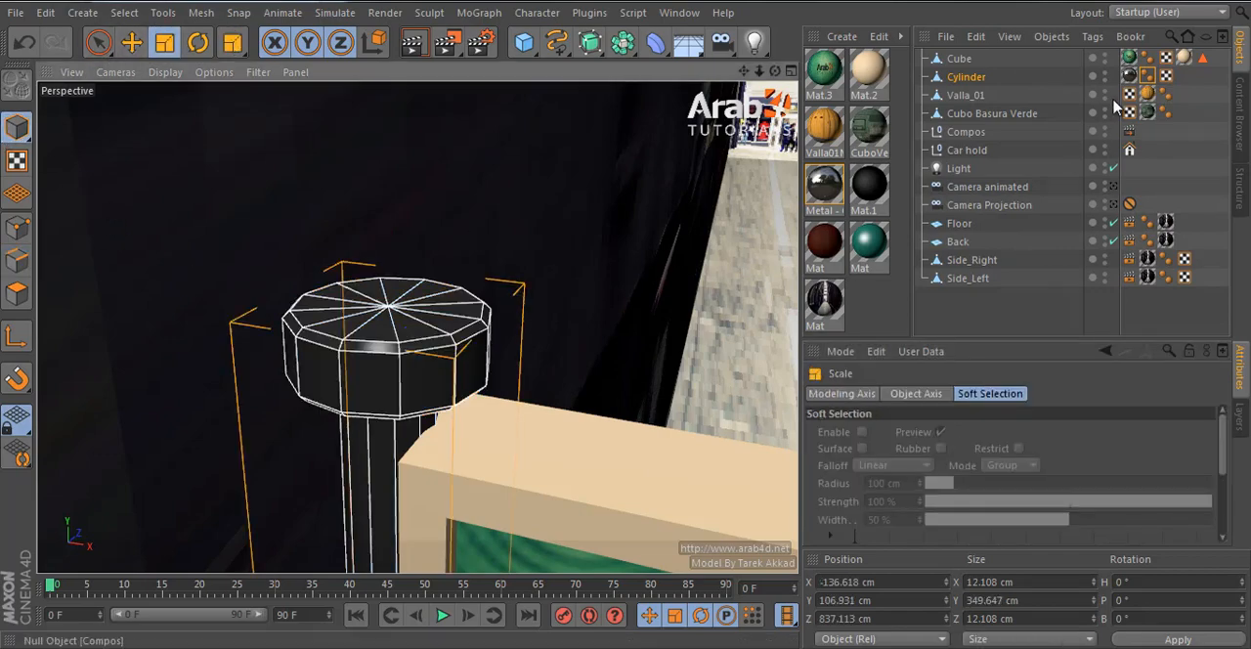
- View the alley through Camera Projection with nothing selected and the Move tool active
left_click(1114, 205)
left_click(1016, 308)
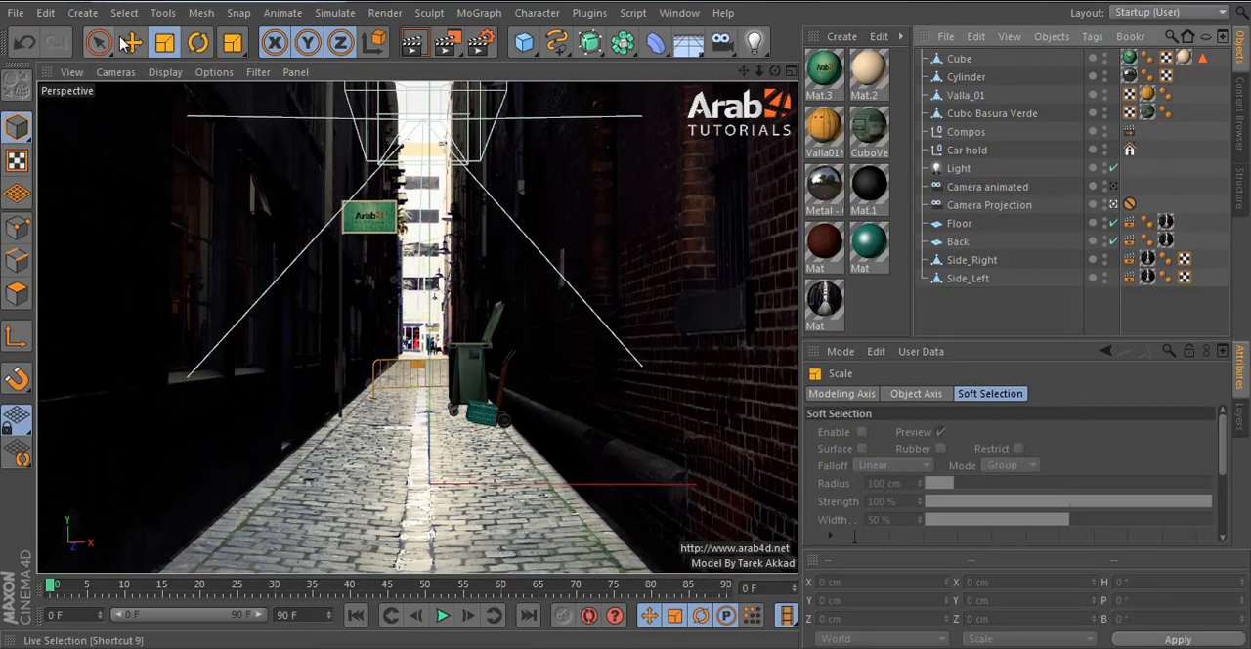
left_click(131, 42)
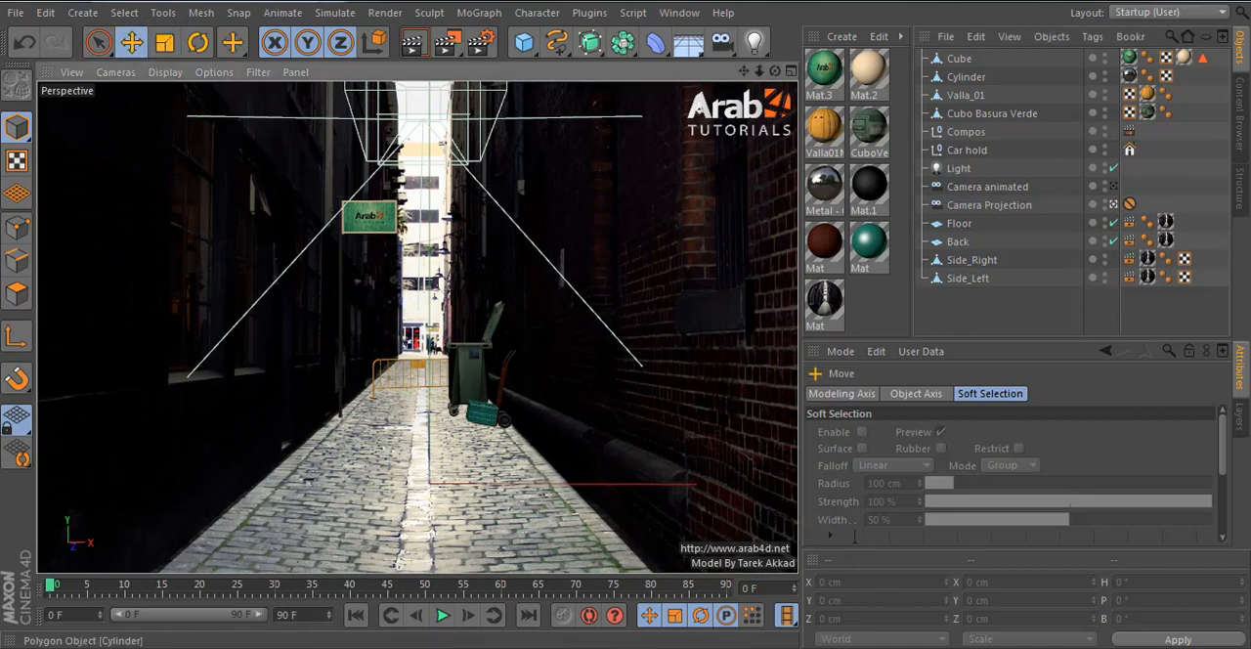
- Delete the existing Camera animated from the scene
left_click(998, 191)
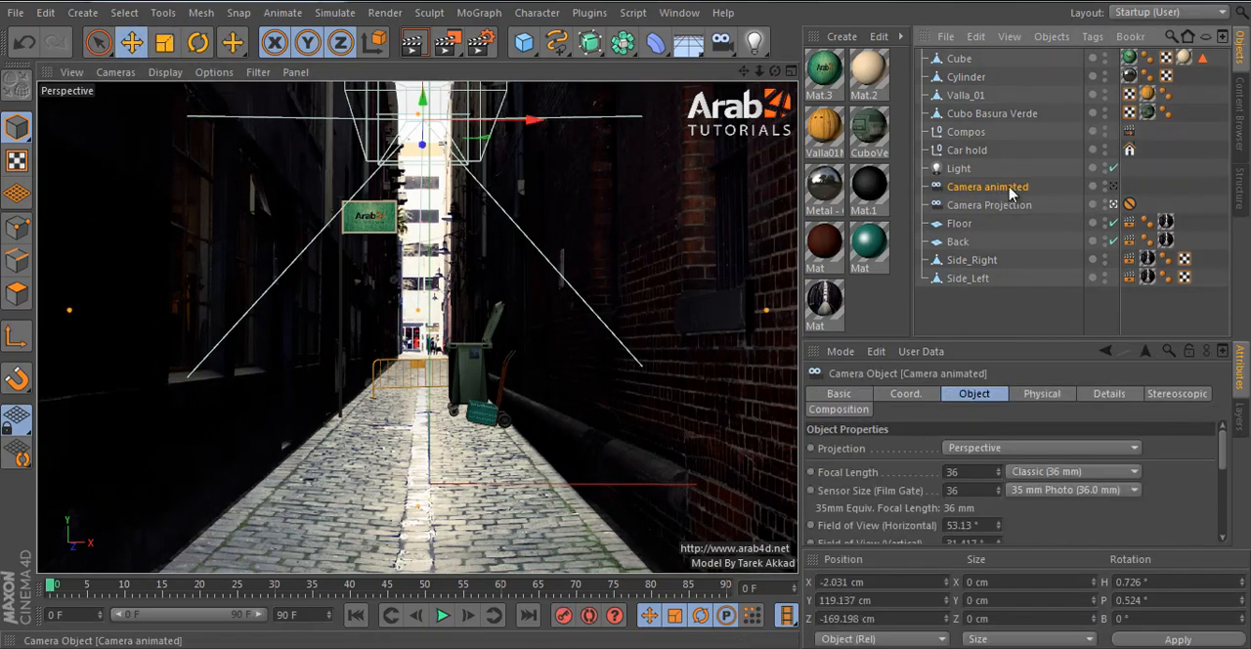
double_click(1015, 189)
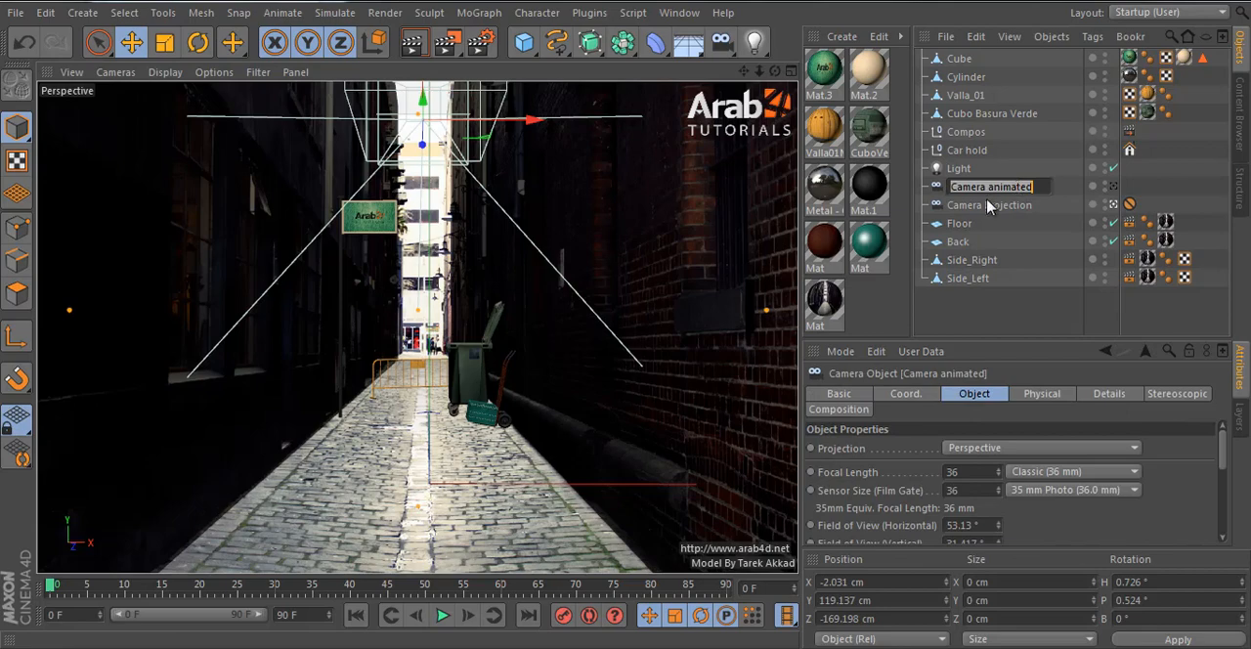
key("Return")
key("Delete")
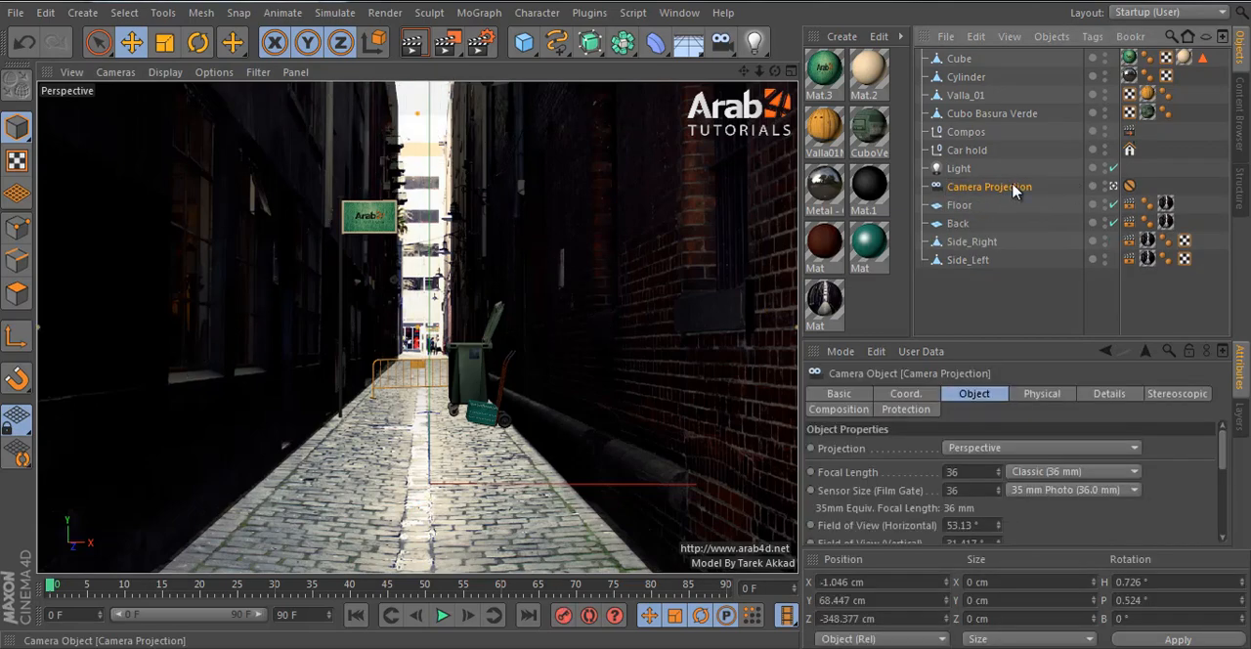
- Duplicate Camera Projection as an unprotected camera named Camera animated and look through it
left_click_drag(989, 183, 988, 184, "ctrl")
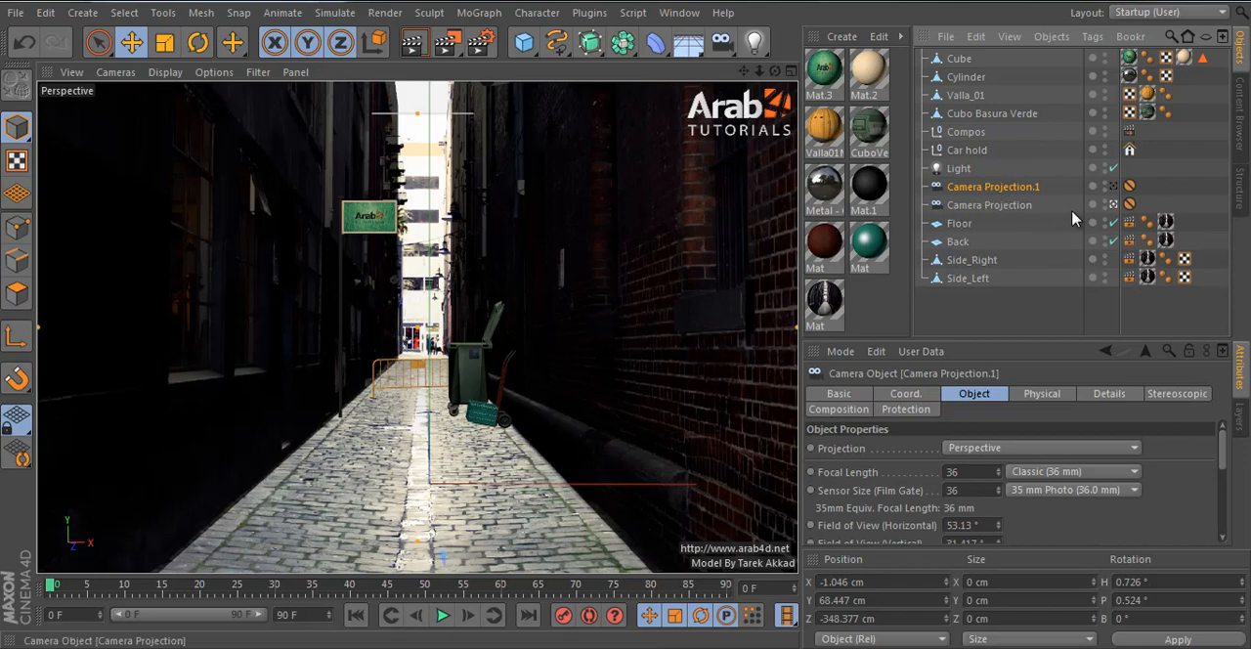
left_click(1128, 186)
key("Delete")
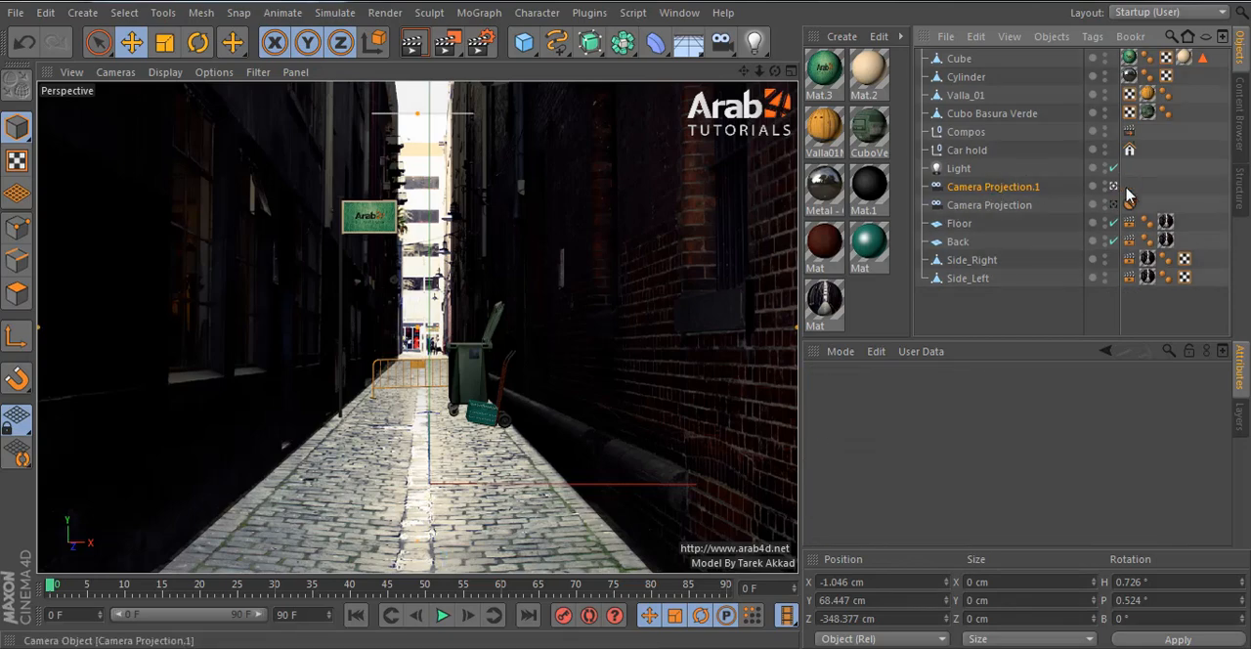
left_click(1034, 189)
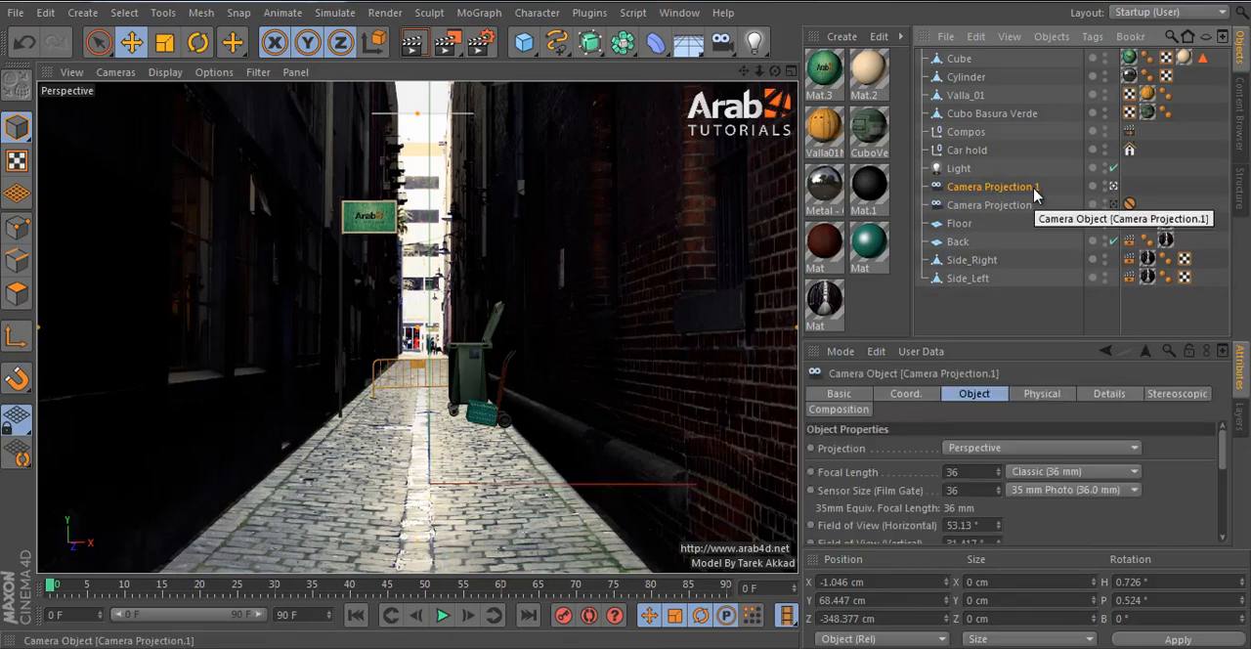
double_click(1034, 188)
key("Return")
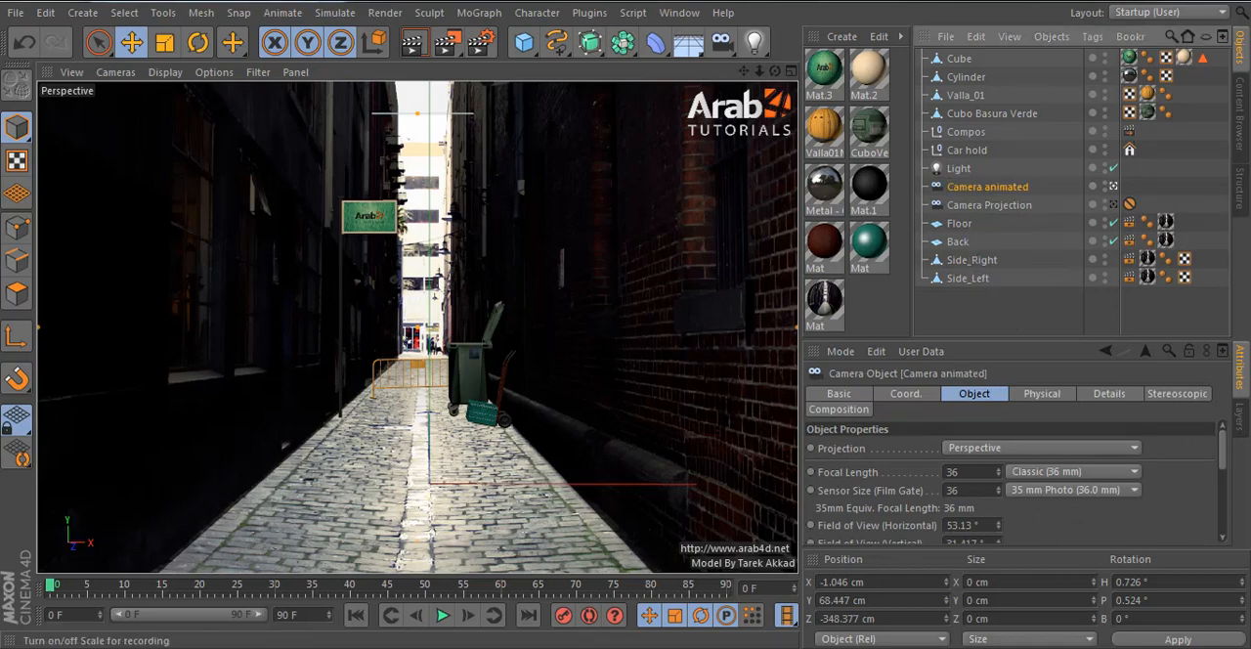
- Extend the animation to 120 frames and keyframe Camera animated's present view at frame 120
left_click_drag(702, 587, 762, 607)
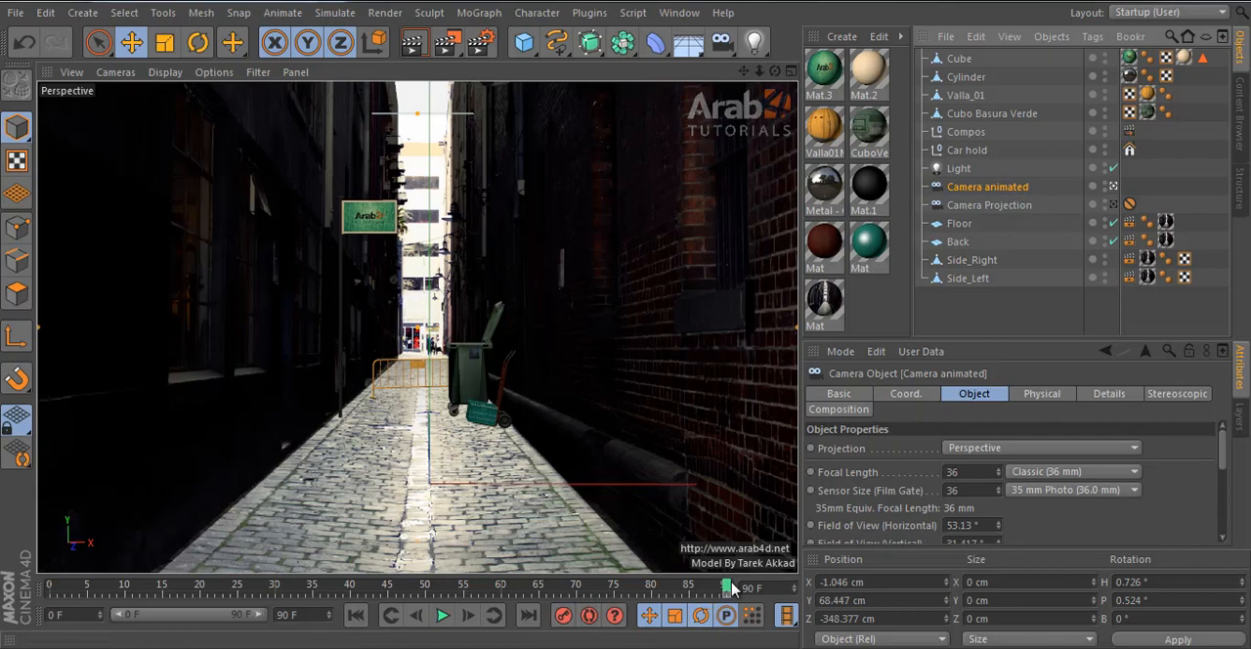
left_click_drag(729, 586, 653, 587)
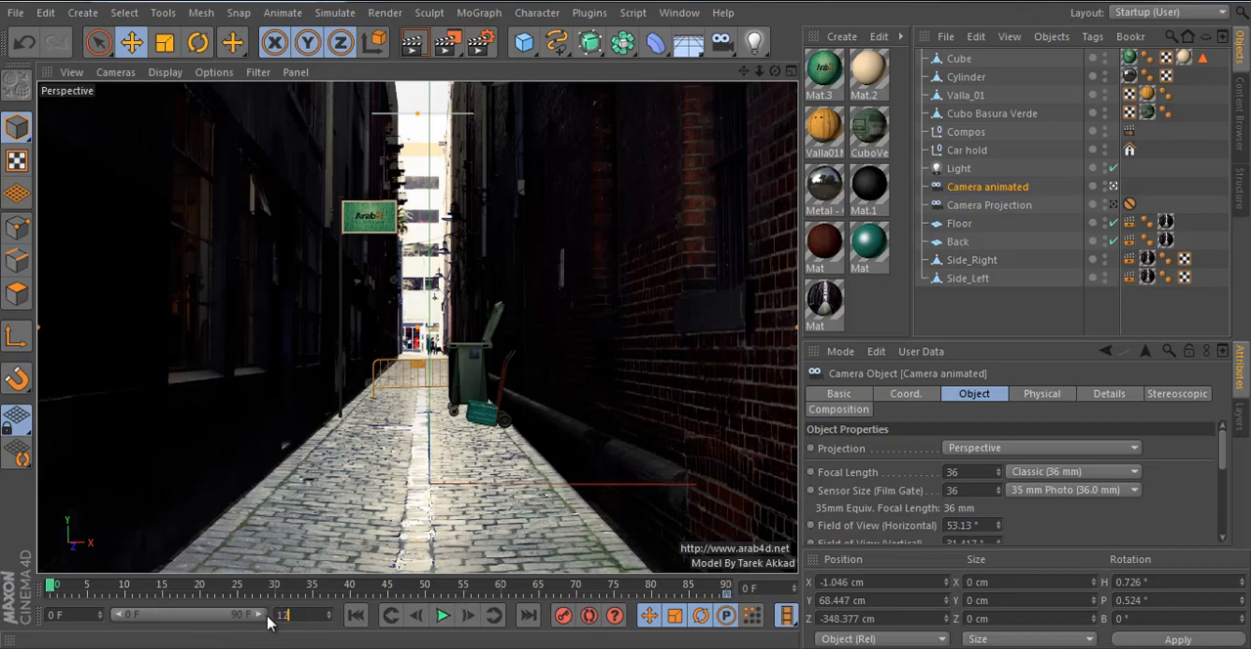
left_click_drag(227, 615, 293, 616)
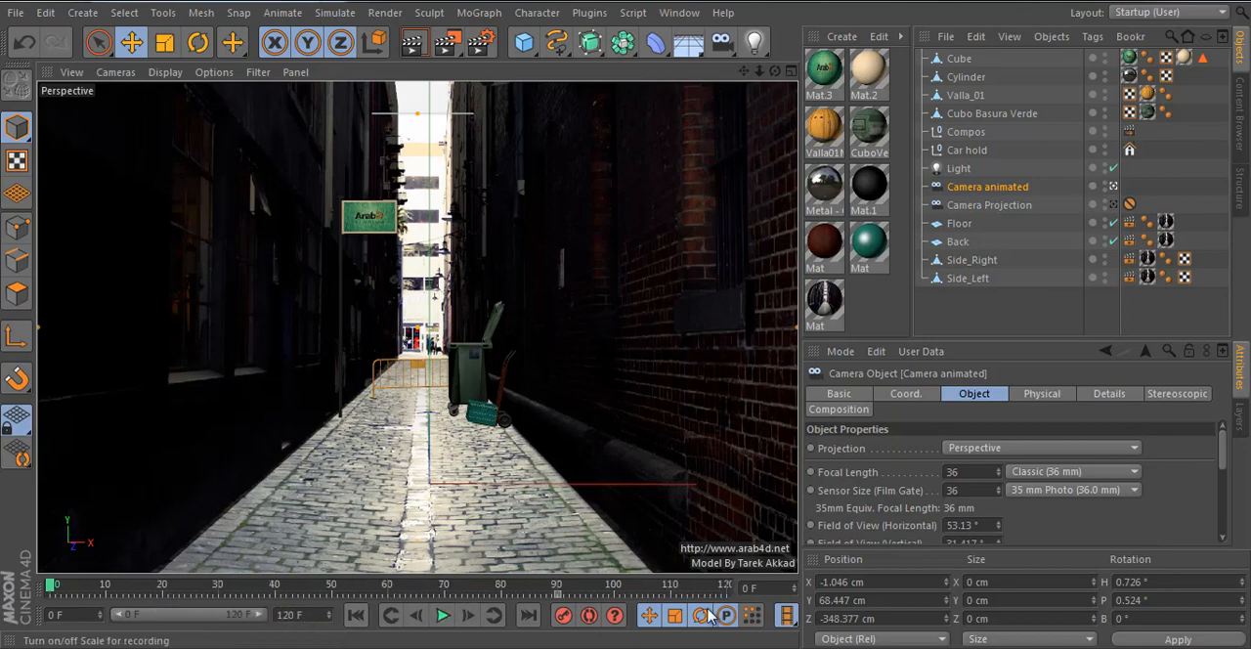
left_click_drag(559, 595, 734, 595)
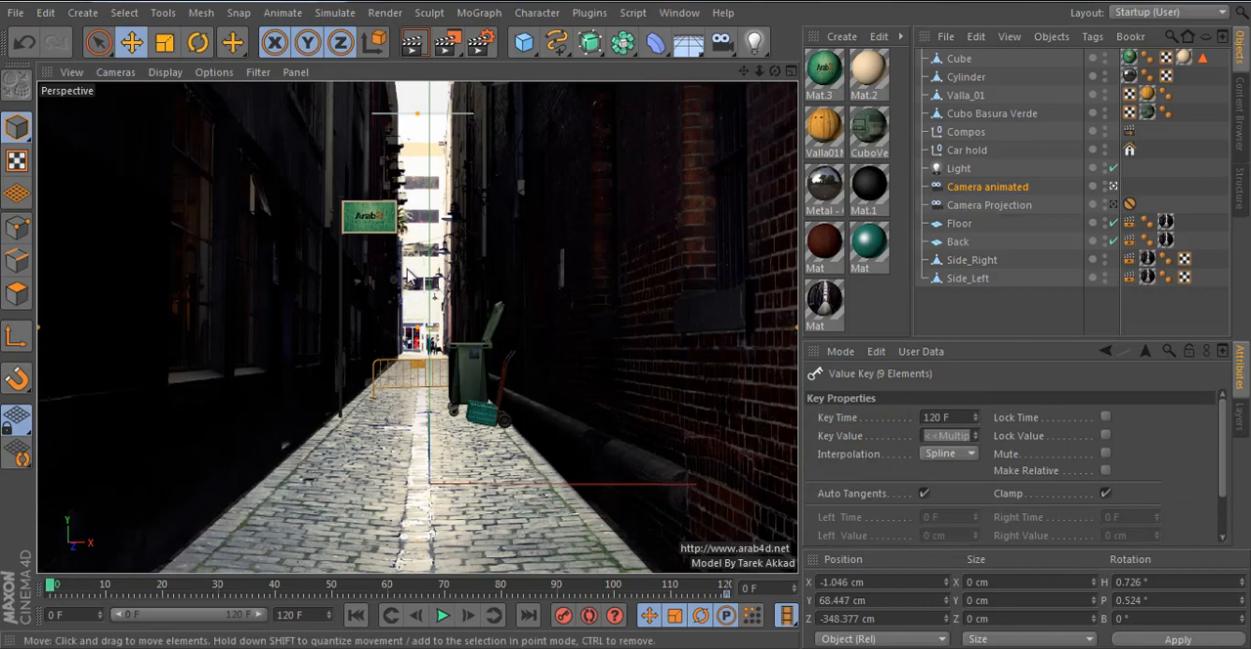
- At frame 0, move Camera animated down the alley to about Z 357 cm and test-render the area around the left wall
scroll(409, 278, "up", 5)
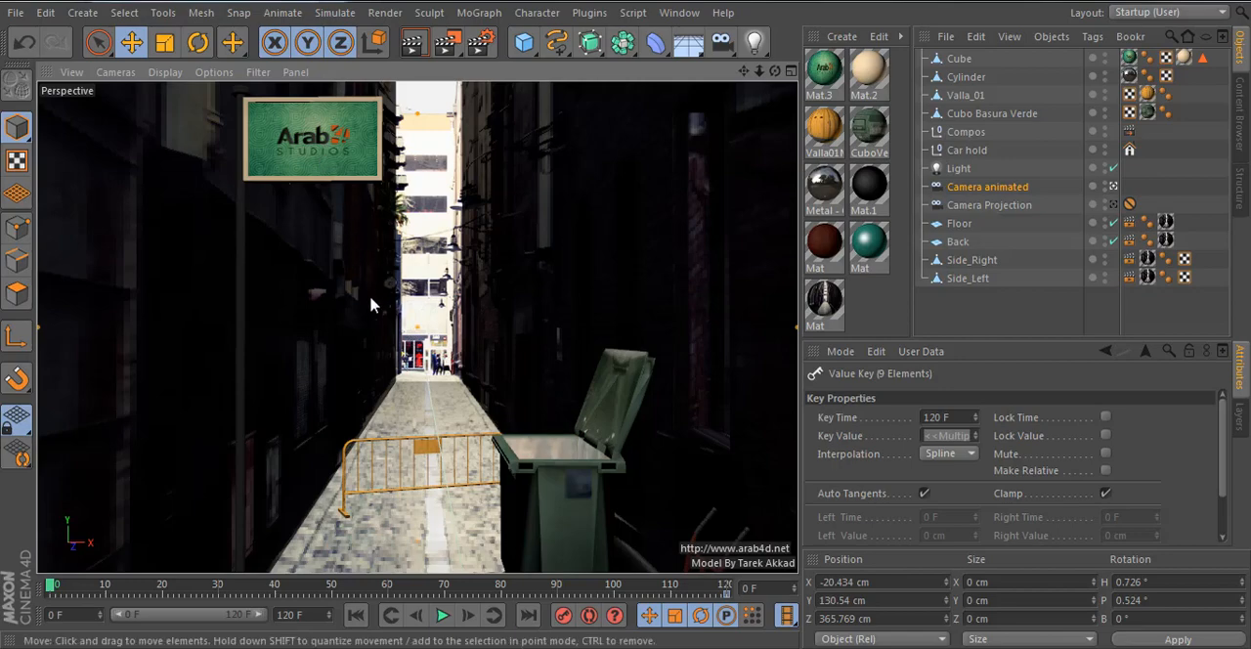
scroll(371, 303, "up", 2)
left_click_drag(448, 41, 469, 39)
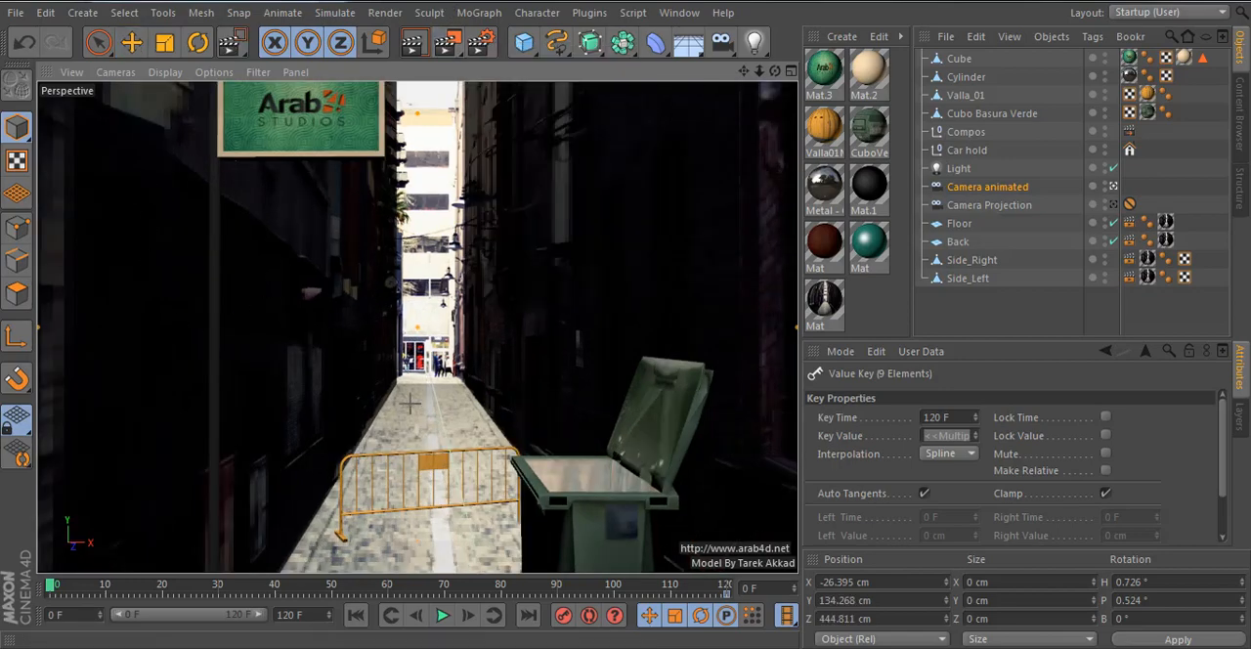
left_click_drag(142, 186, 481, 453)
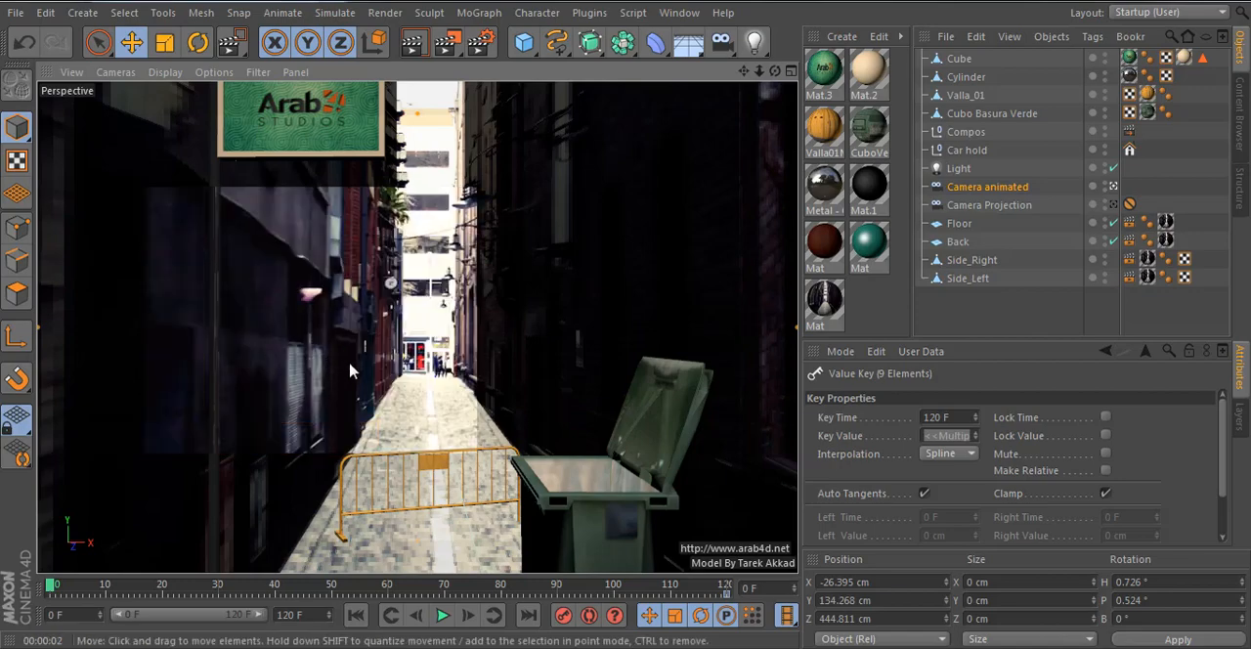
scroll(350, 352, "down", 2)
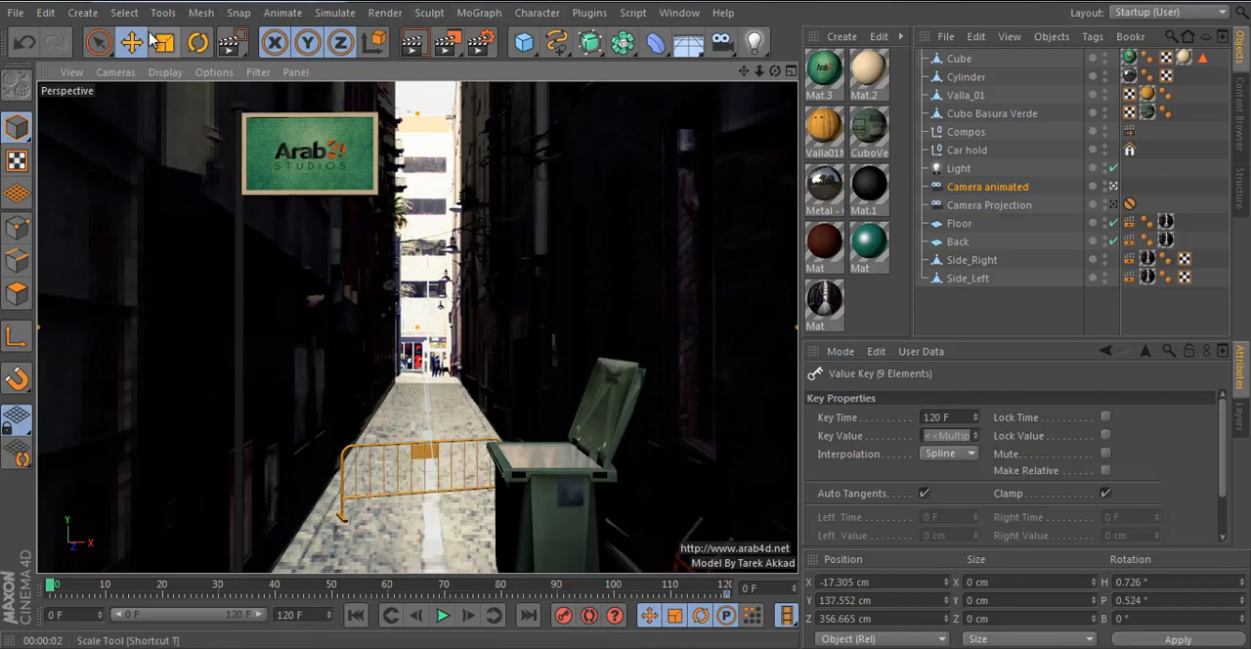
- Roll Camera animated to a bank of about -24.1° in the Front view and return to the Perspective view
left_click(197, 42)
middle_click(563, 394)
middle_click(563, 393)
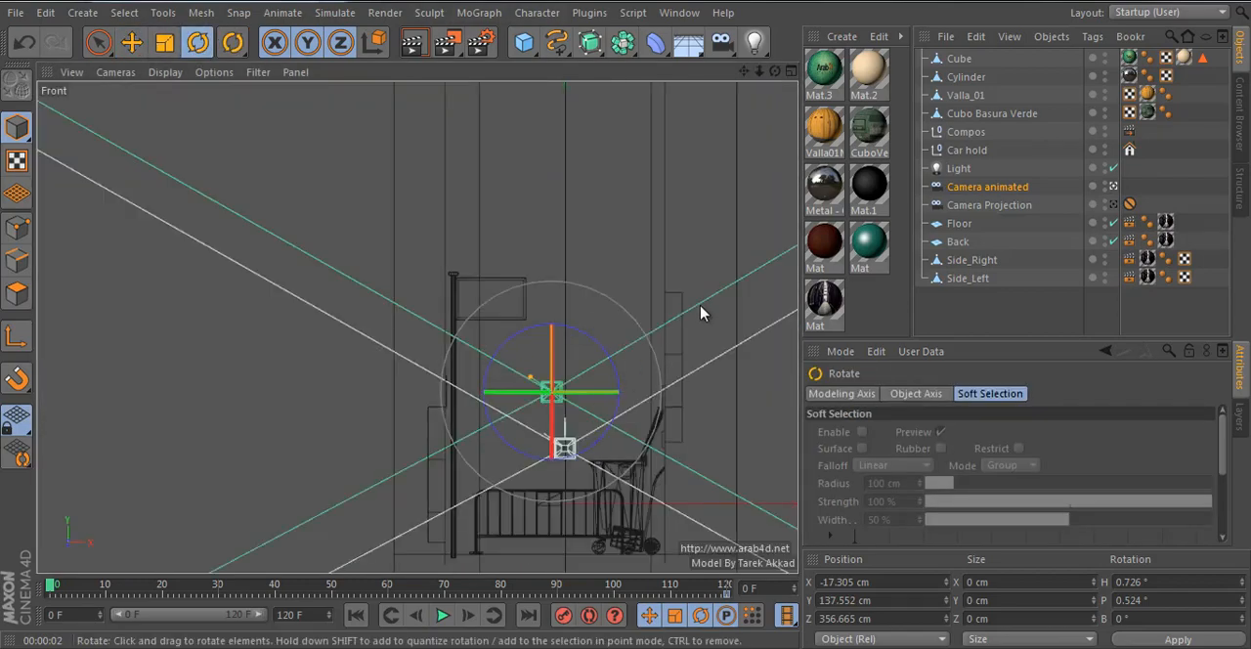
left_click_drag(713, 314, 664, 265)
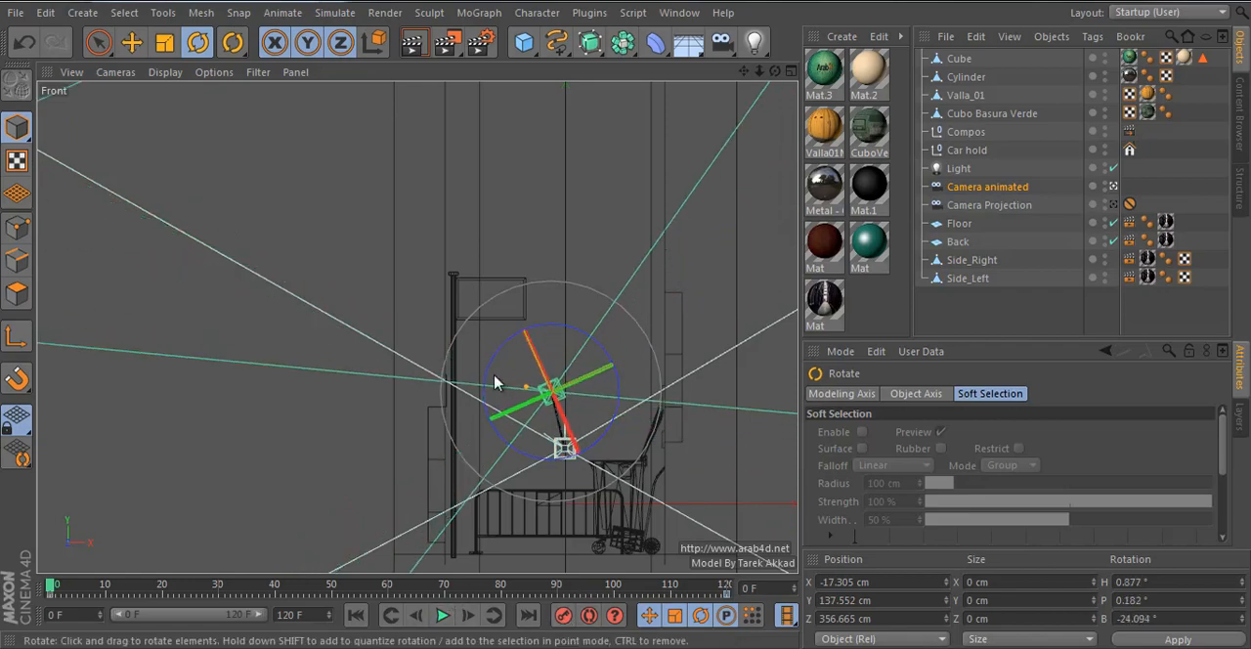
middle_click(359, 223)
middle_click(359, 223)
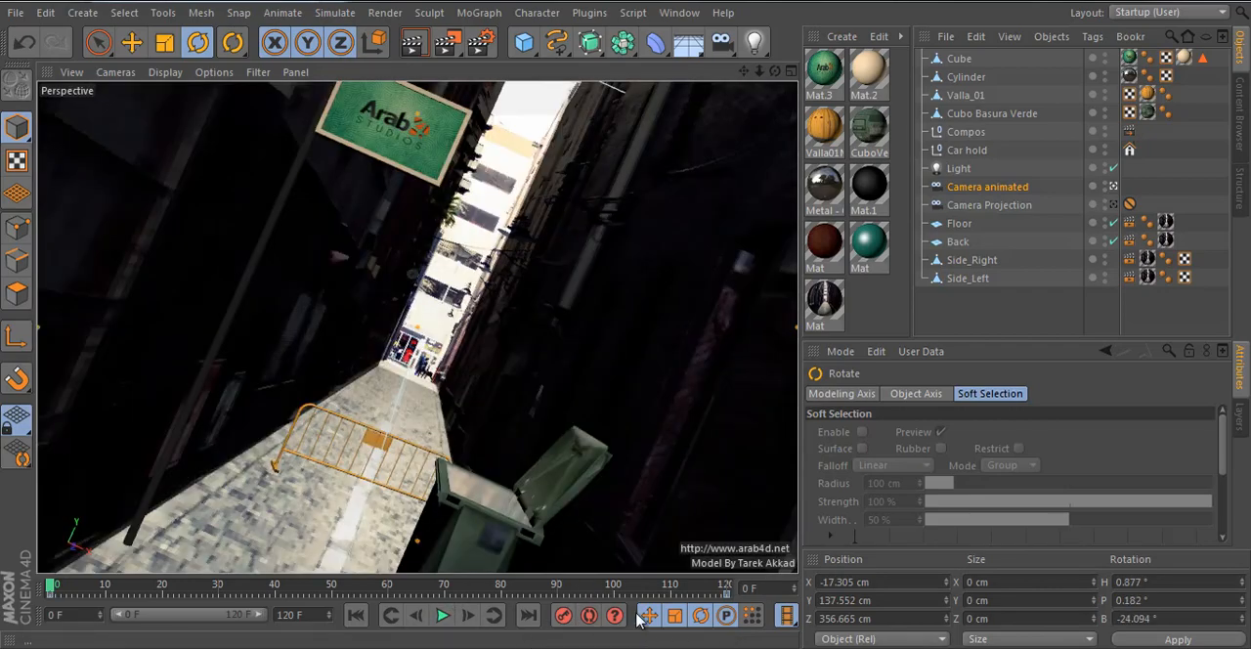
- Try rolling Camera animated the opposite way to a bank of about 23.4°
middle_click(595, 414)
middle_click(642, 441)
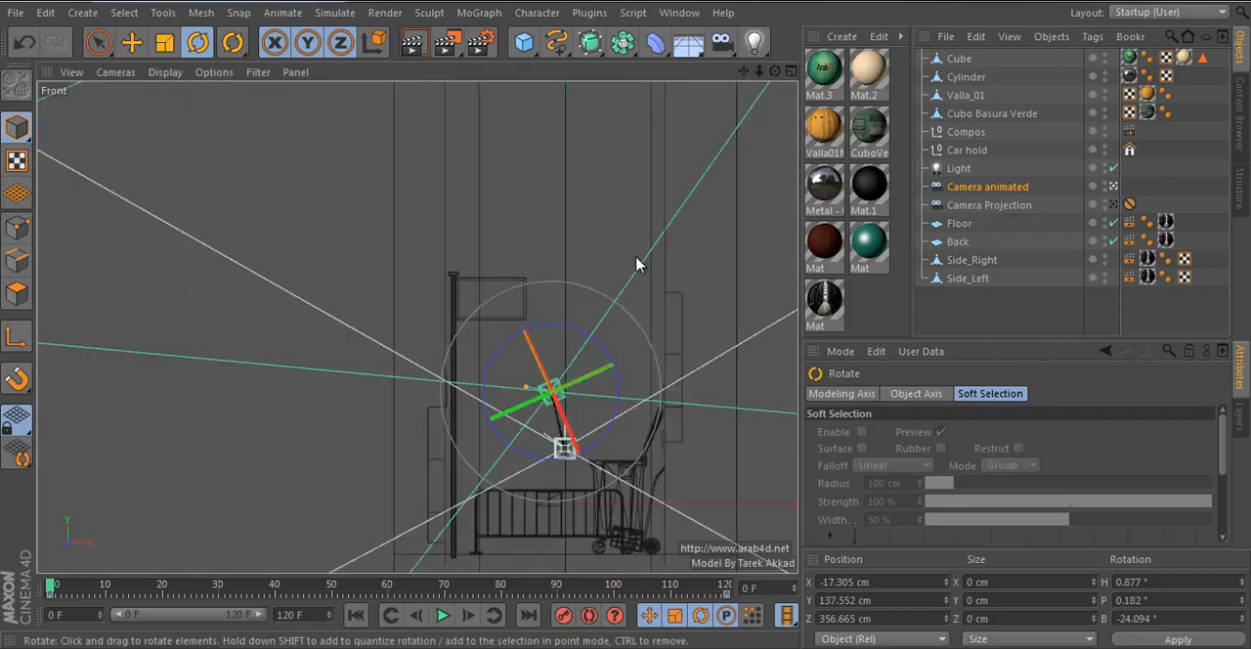
left_click_drag(636, 264, 714, 374)
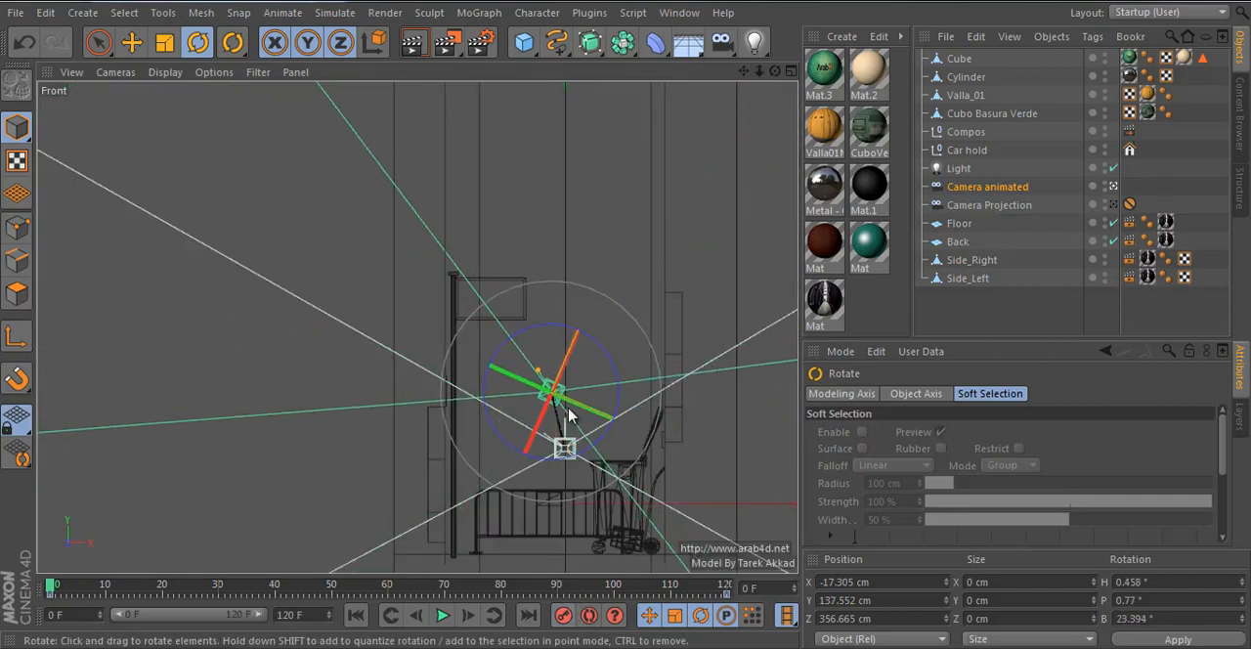
middle_click(570, 415)
key("F1")
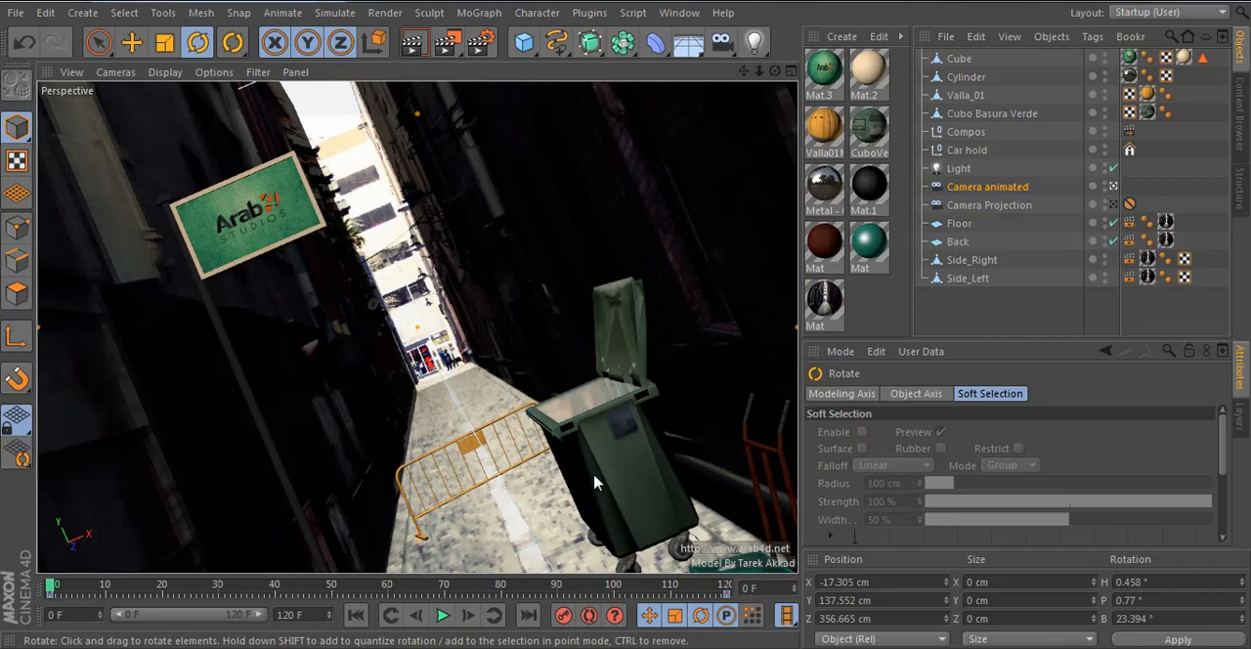
key("ctrl+z")
middle_click(595, 481)
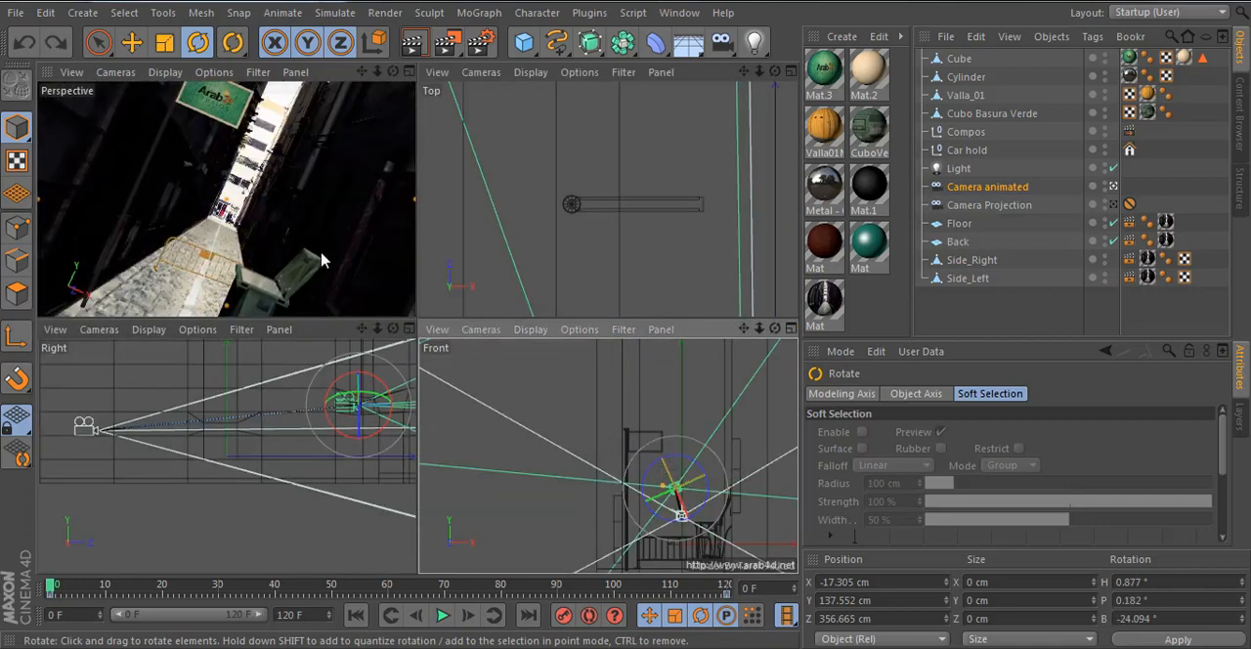
- Keyframe the tilted camera at frame 0, and key it at frame 60 with H, P and B rotation set to 0°
middle_click(322, 260)
left_click_drag(54, 584, 388, 589)
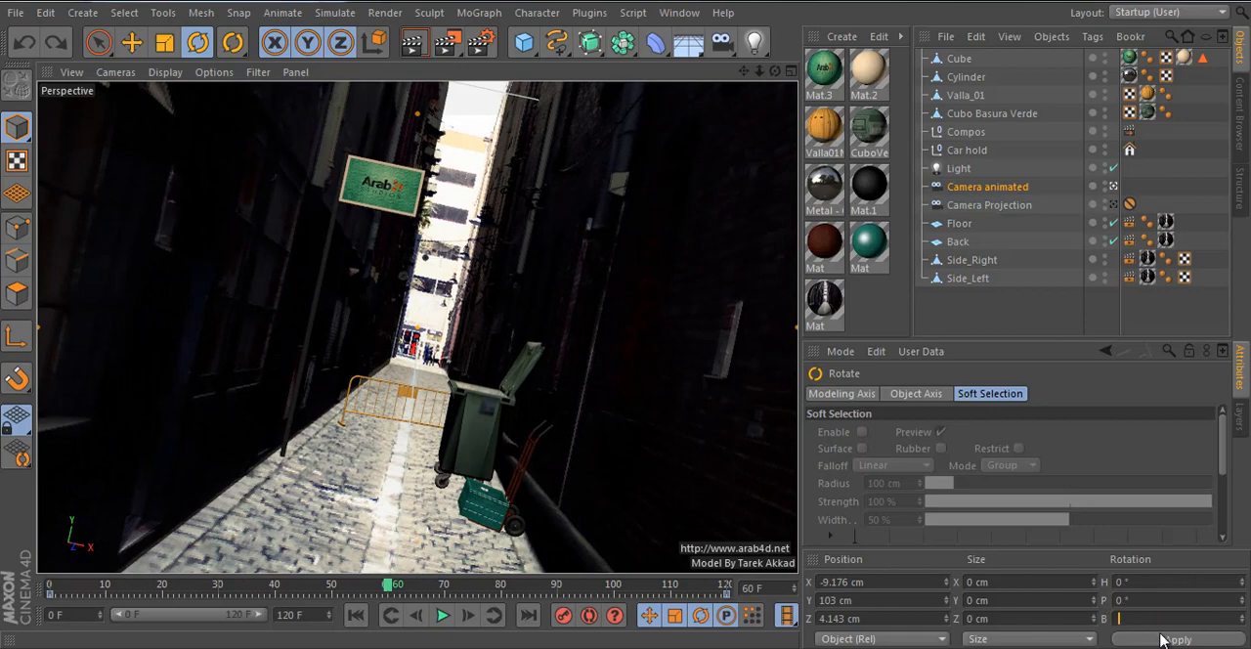
left_click(1163, 640)
mouse_move(326, 591)
left_mouse_down()
mouse_move(101, 596)
mouse_move(337, 596)
left_mouse_up()
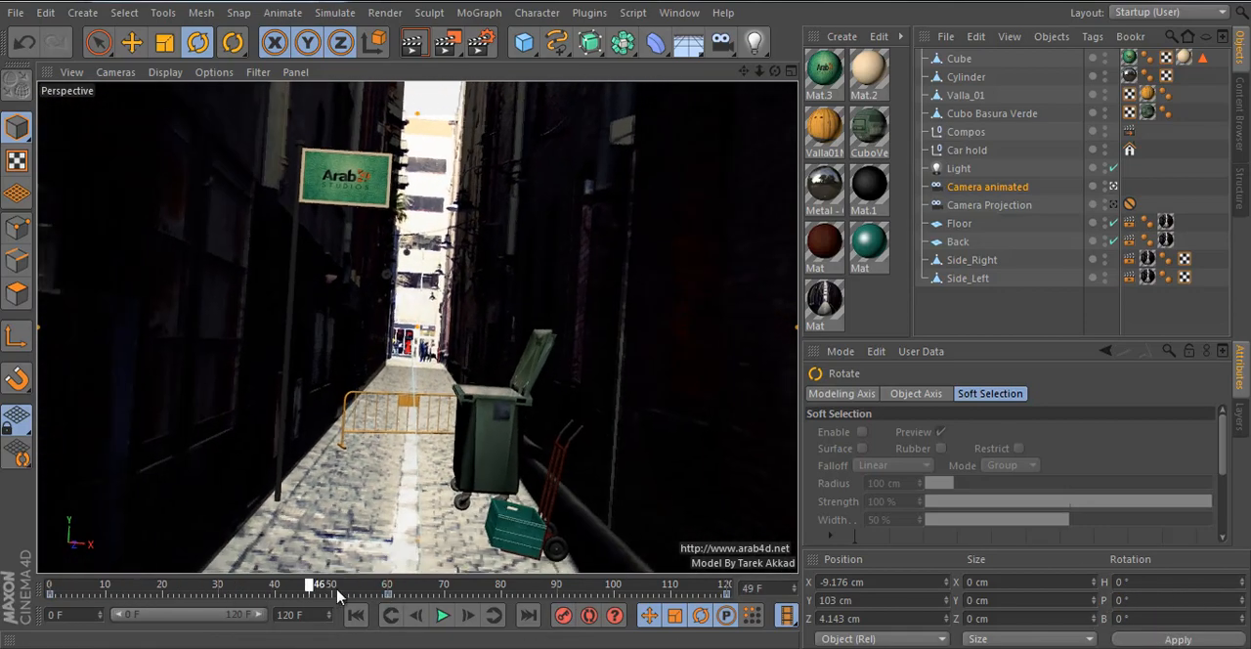
left_click(391, 592)
left_click(391, 595)
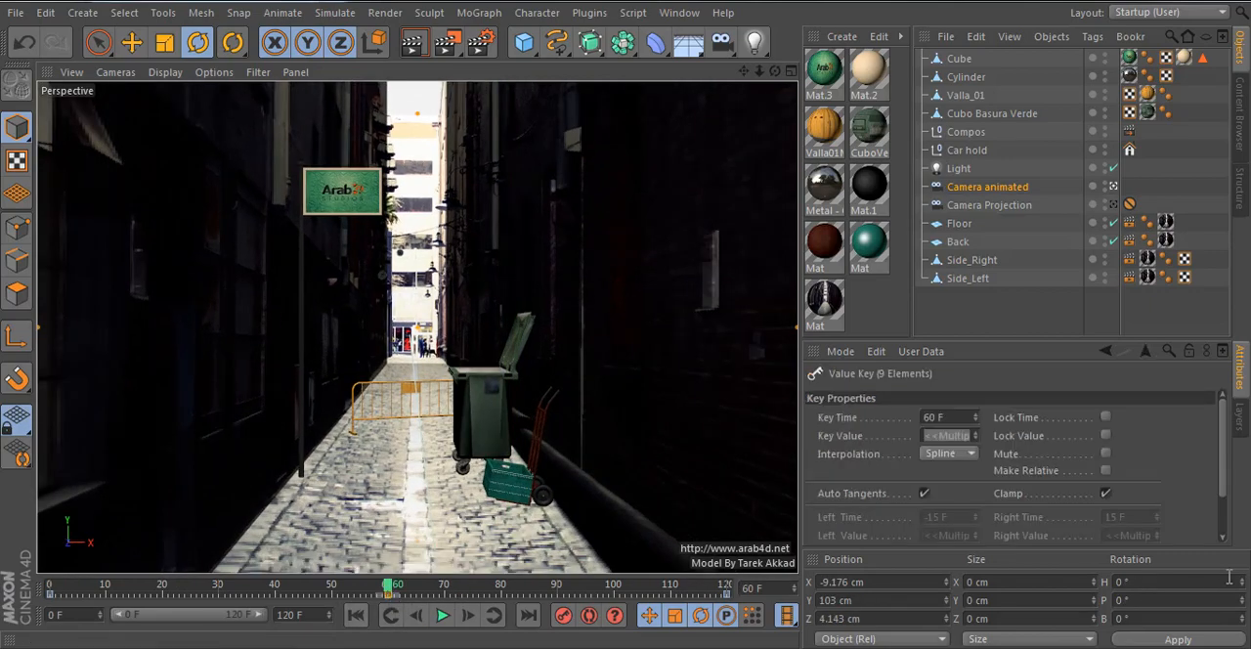
- Examine the camera's path in the Right view, scrub through the animation to frame 117 and deselect everything
middle_click(535, 494)
middle_click(290, 416)
scroll(430, 271, "up", 2)
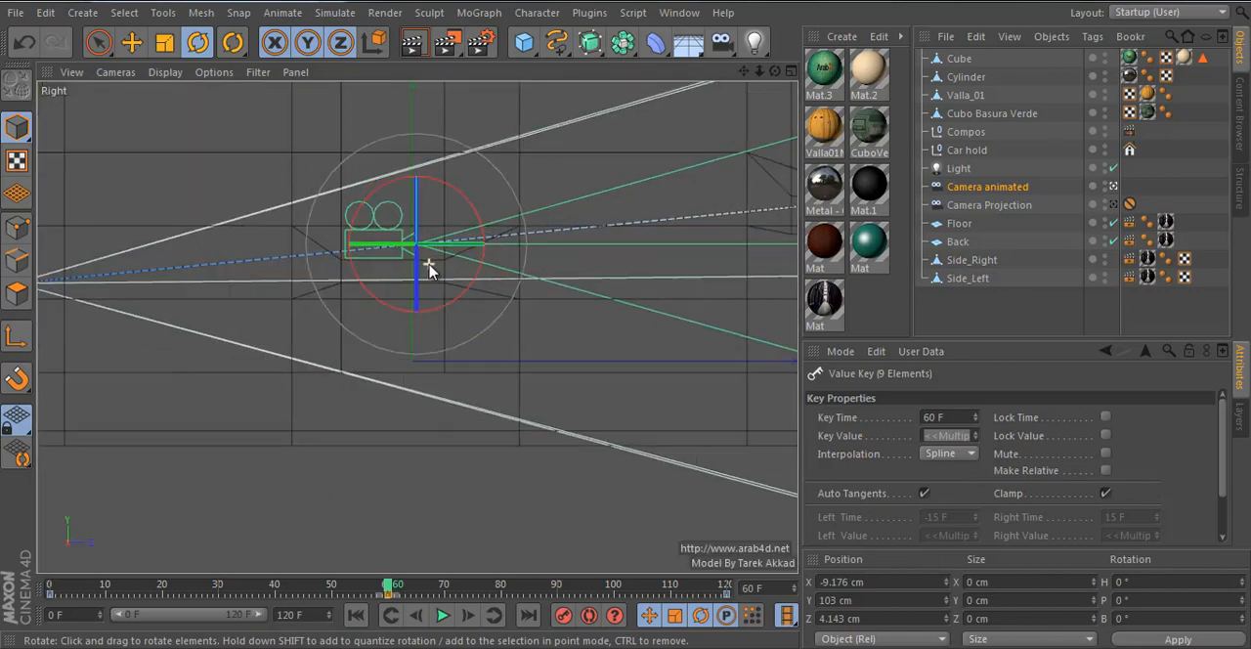
scroll(413, 329, "down", 4)
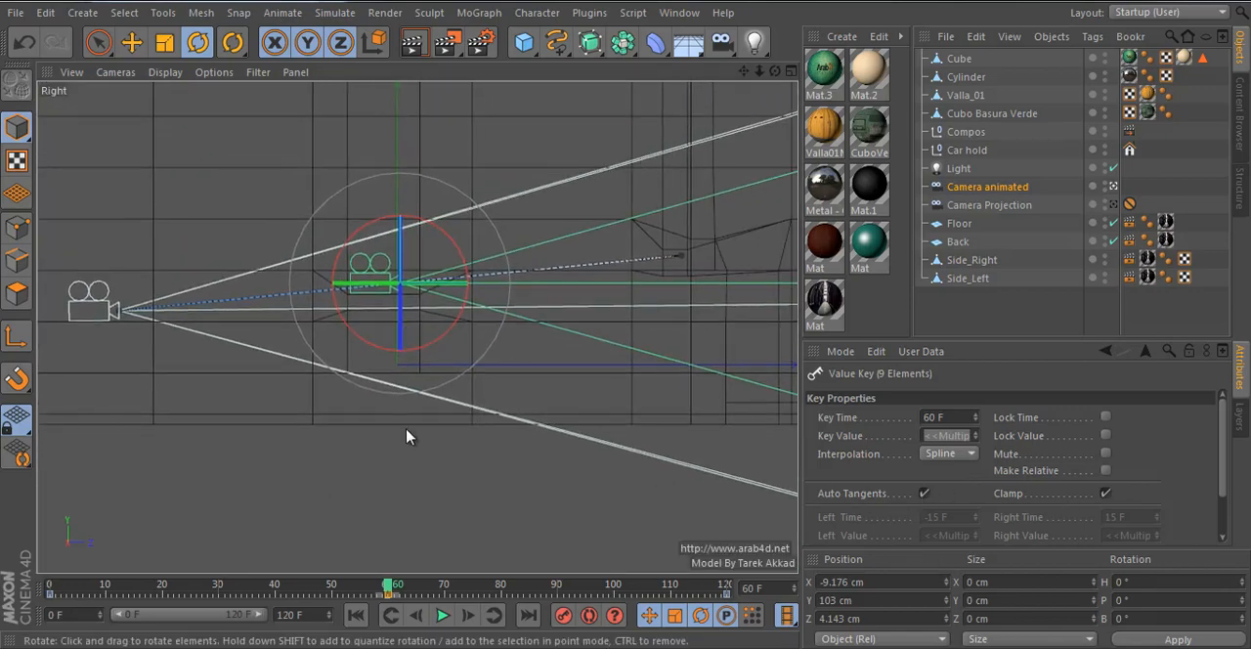
middle_click(457, 461)
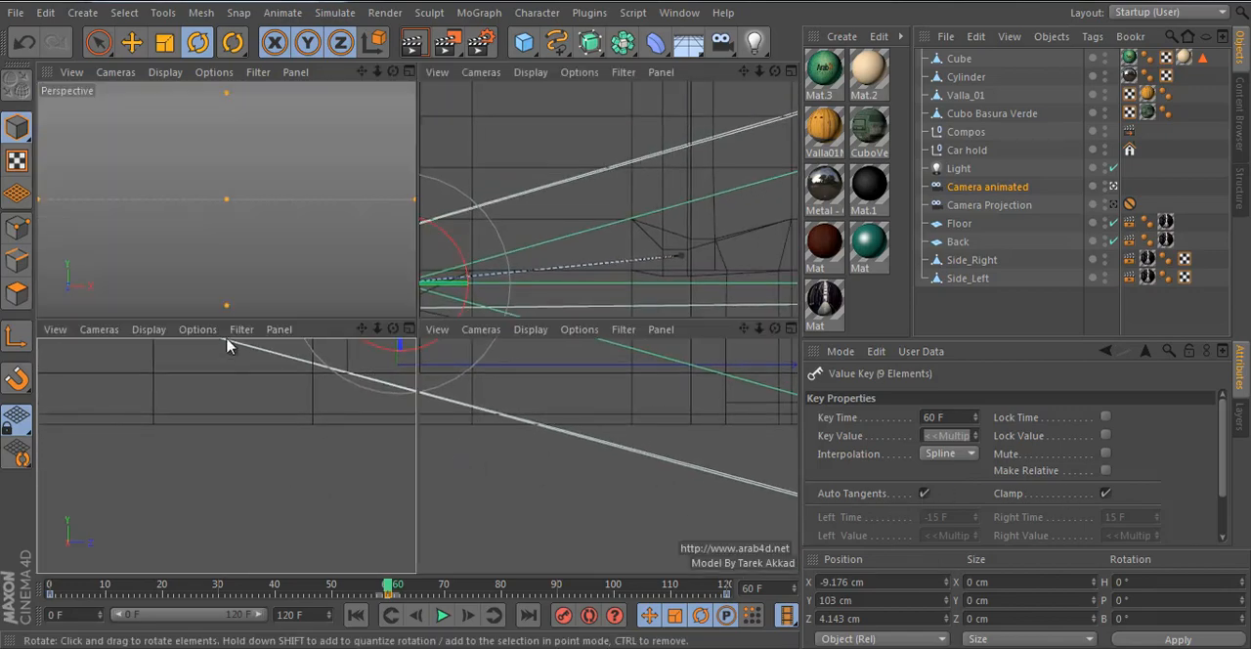
left_click_drag(300, 593, 711, 606)
middle_click(283, 259)
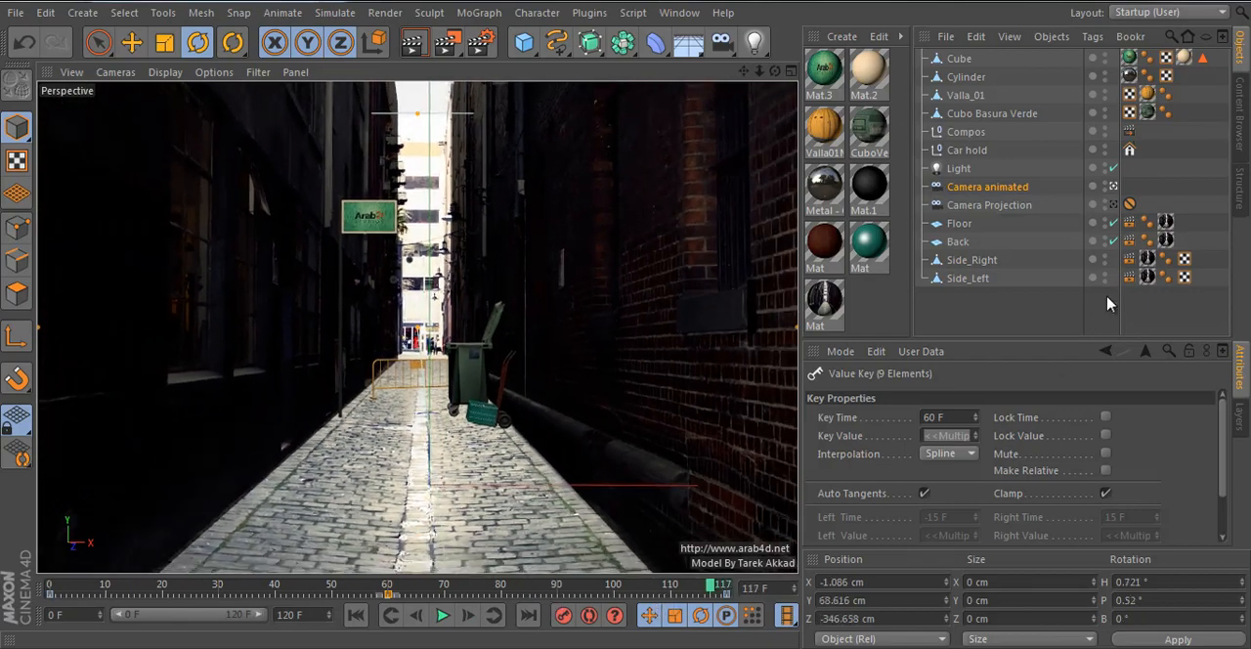
left_click(1106, 302)
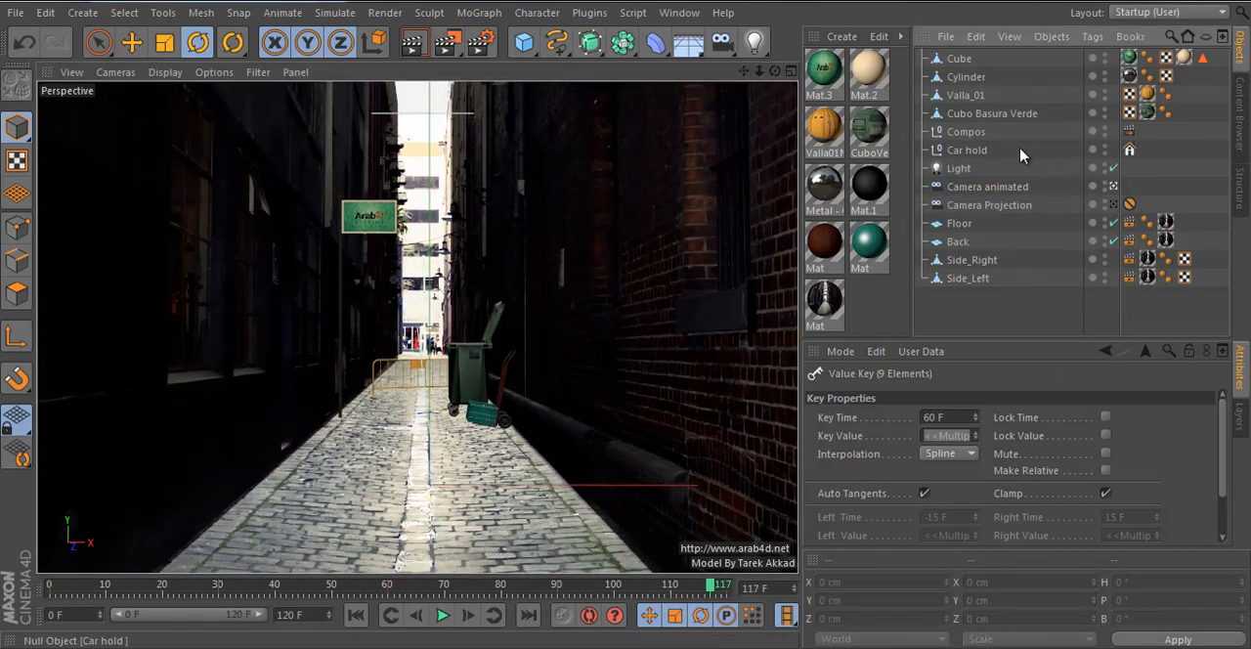
- Select the sign, pole, barrier, bin, Compos and Car hold together and move them toward the camera to about Z 825 cm
left_click(973, 113)
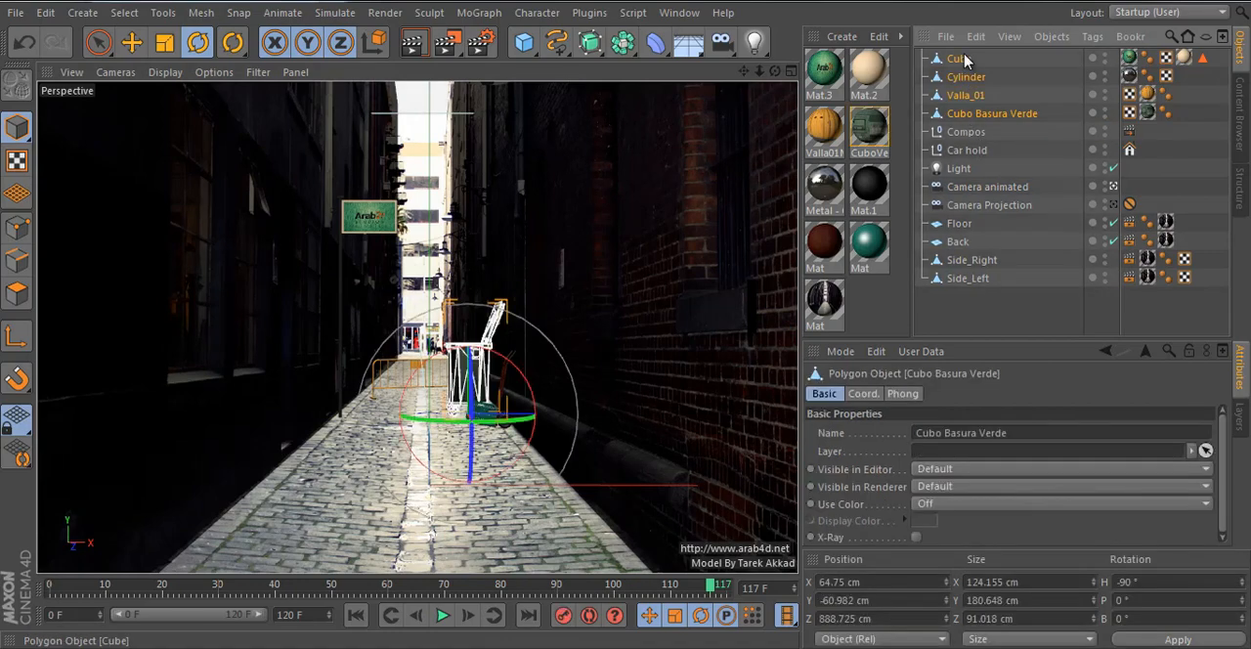
left_click(959, 58, "shift")
left_click(966, 131)
left_click(960, 61, "shift")
left_click(966, 149)
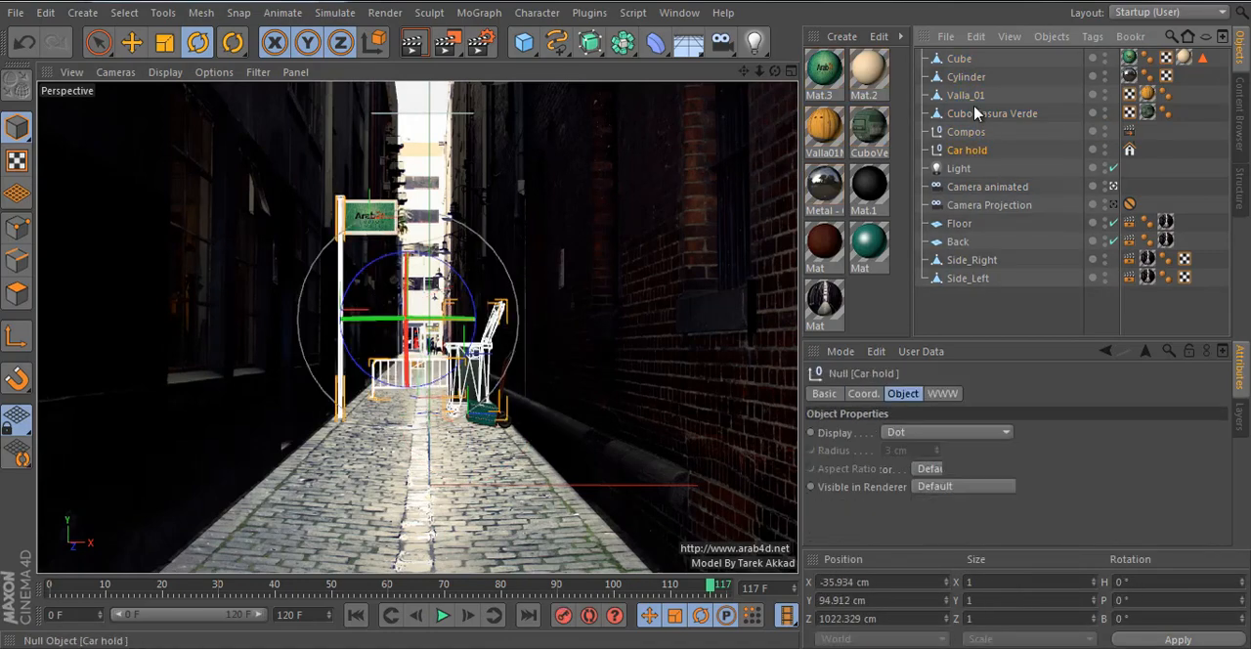
left_click(958, 59, "shift")
left_click(133, 50)
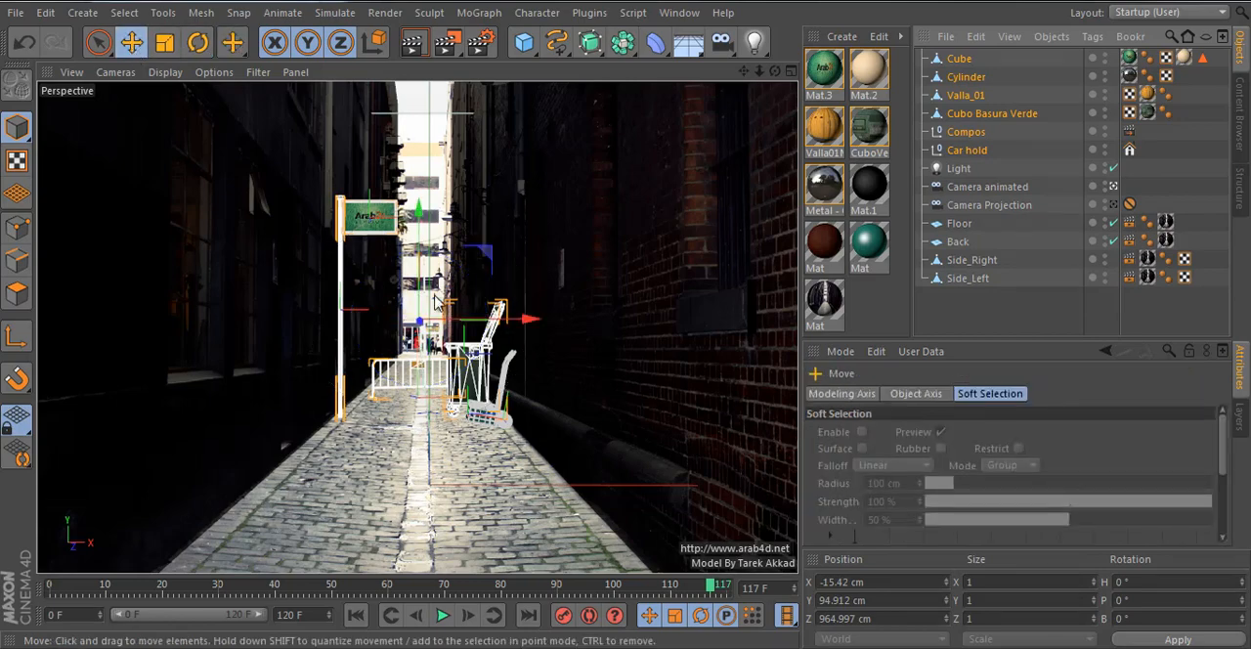
middle_click(477, 317)
middle_click(589, 202)
mouse_move(533, 285)
right_mouse_down("alt")
mouse_move(468, 277)
mouse_move(325, 297)
right_mouse_up("alt")
left_click_drag(406, 171, 416, 277)
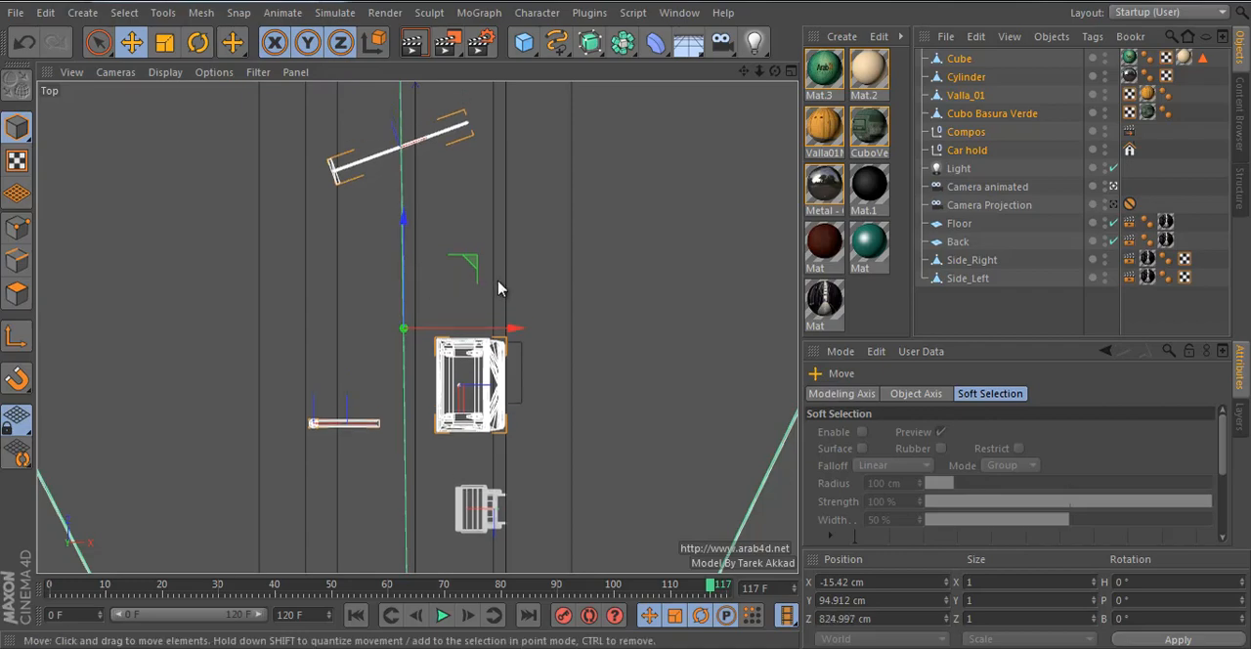
- Check the repositioned props through Camera animated at frame 0
middle_click(499, 288)
middle_click(322, 246)
left_click_drag(369, 589, 8, 603)
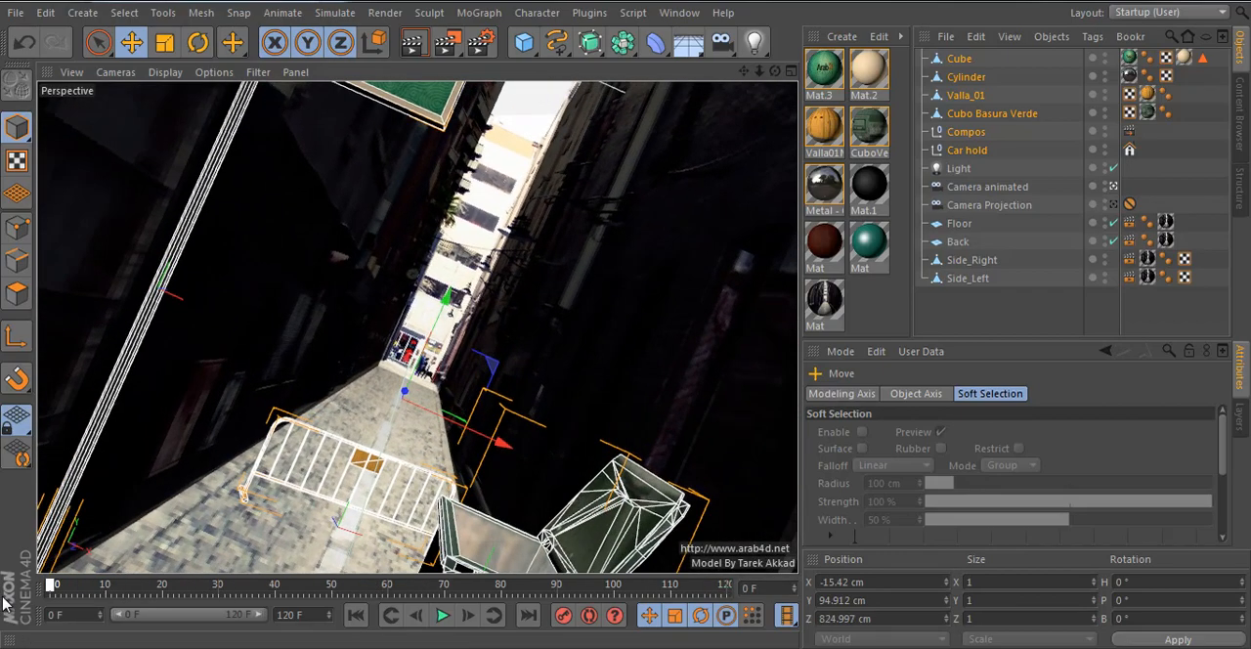
- Move the selected props closer to the camera to about Z 695 cm and check them through the camera at frame 120
middle_click(410, 399)
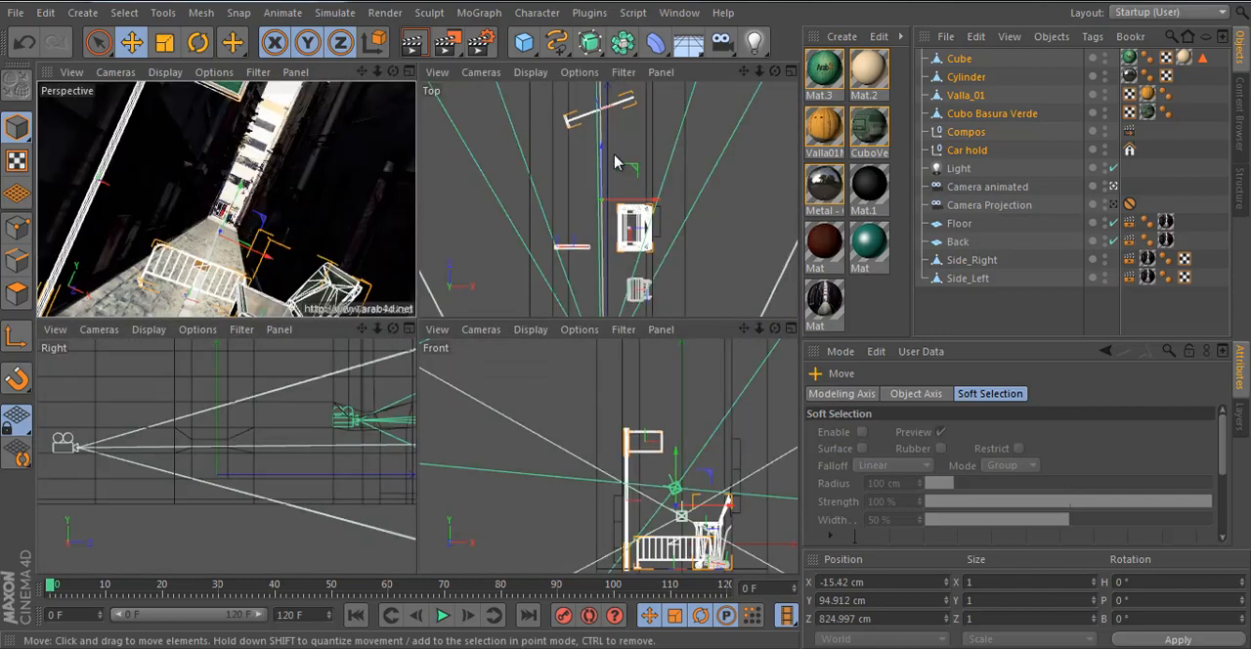
left_click_drag(600, 169, 610, 237)
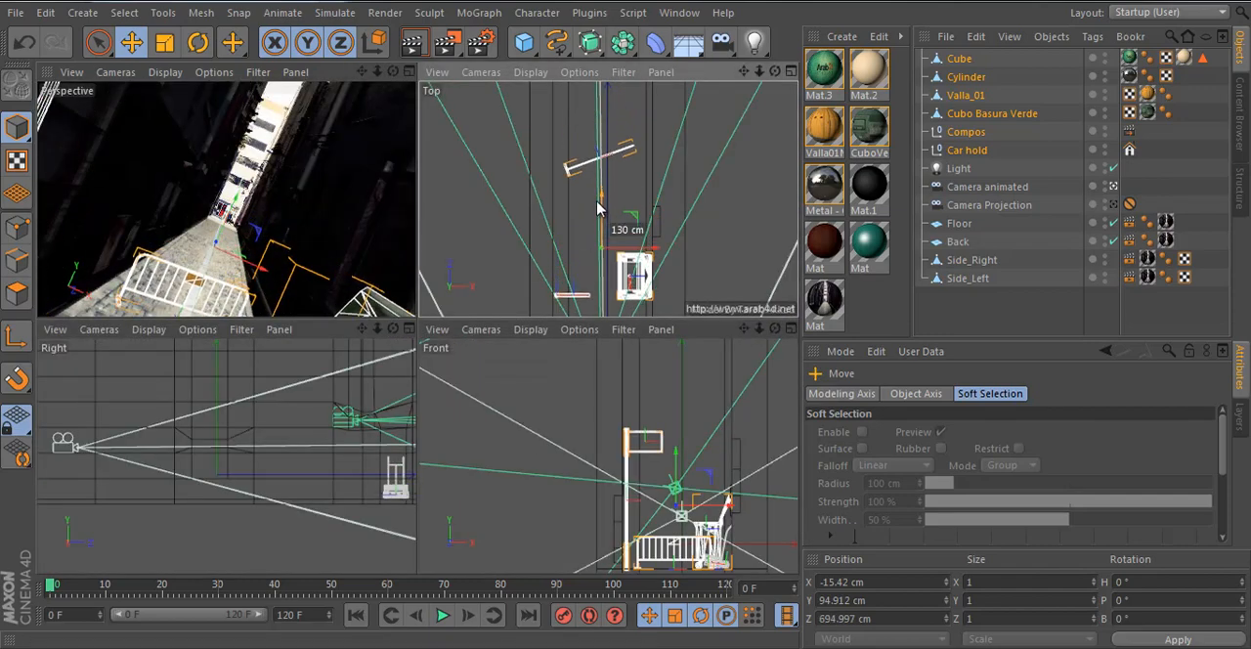
middle_click(354, 235)
left_click_drag(54, 586, 726, 584)
left_click(1016, 293)
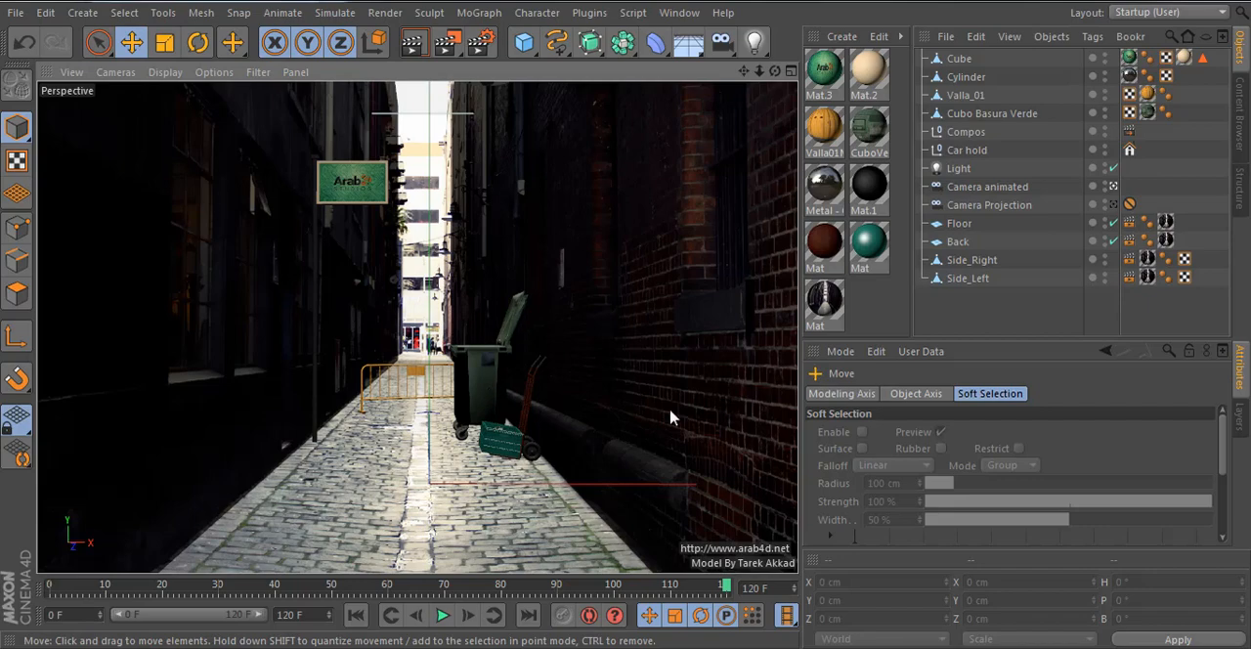
- In the render settings, set the Ambient Occlusion maximum ray length to 50 cm
left_click(480, 41)
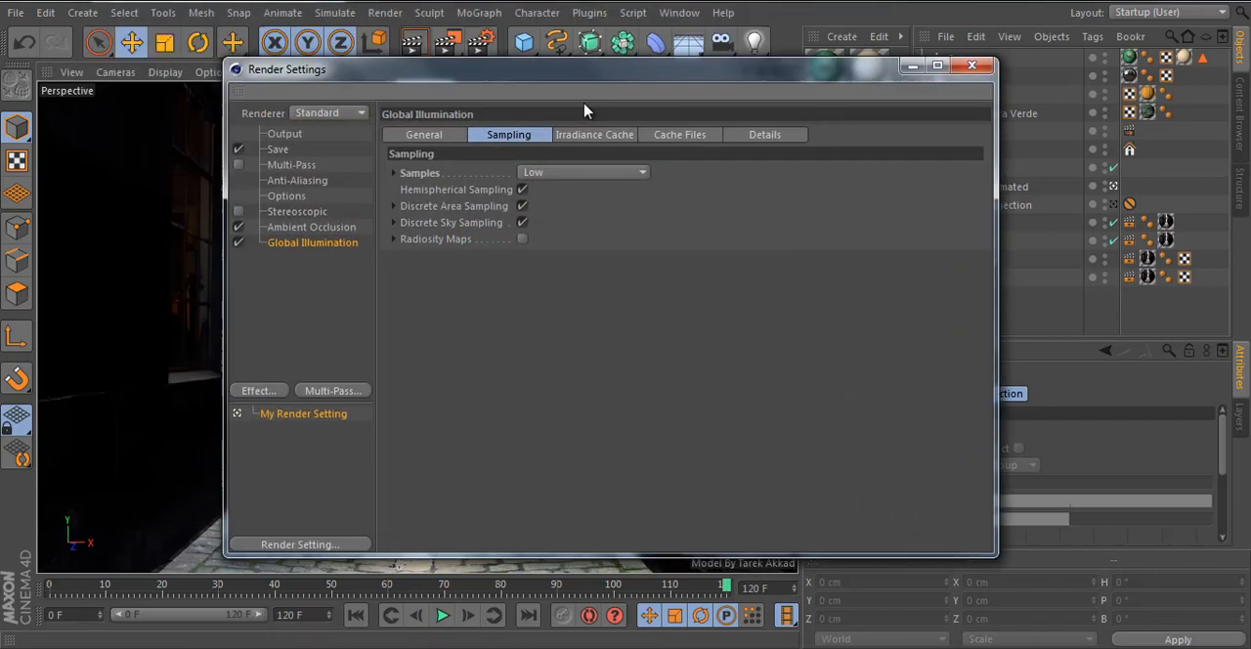
left_click_drag(575, 68, 585, 105)
left_click_drag(400, 101, 407, 95)
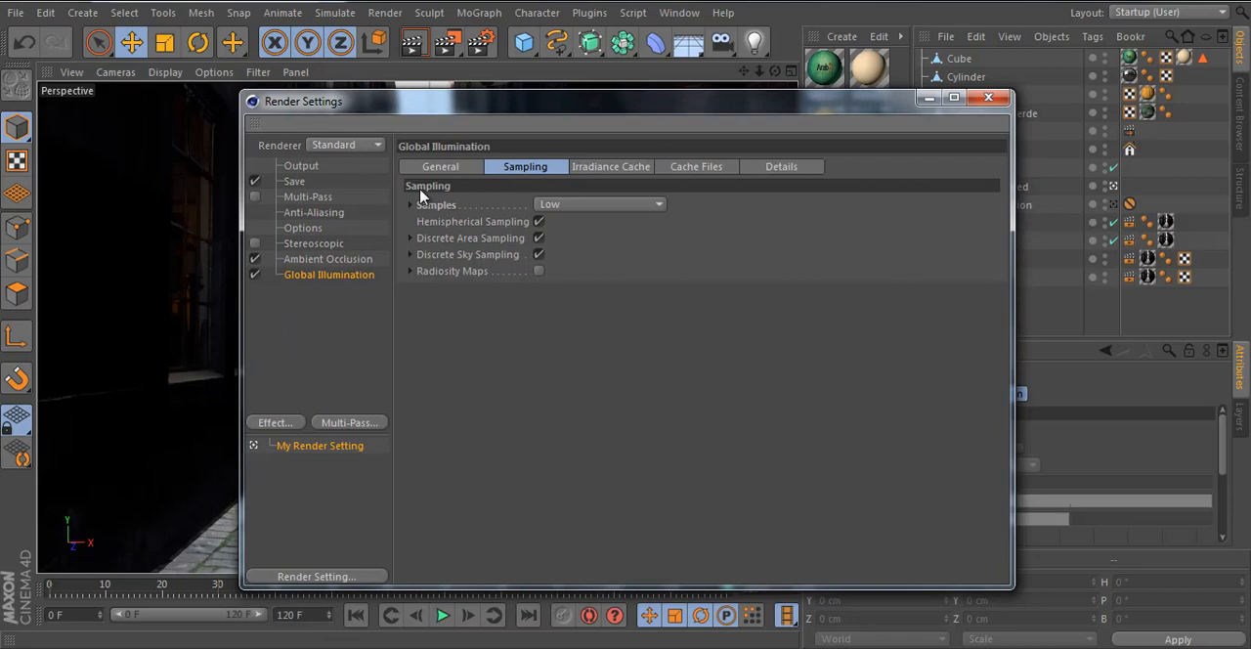
left_click(437, 168)
left_click(344, 259)
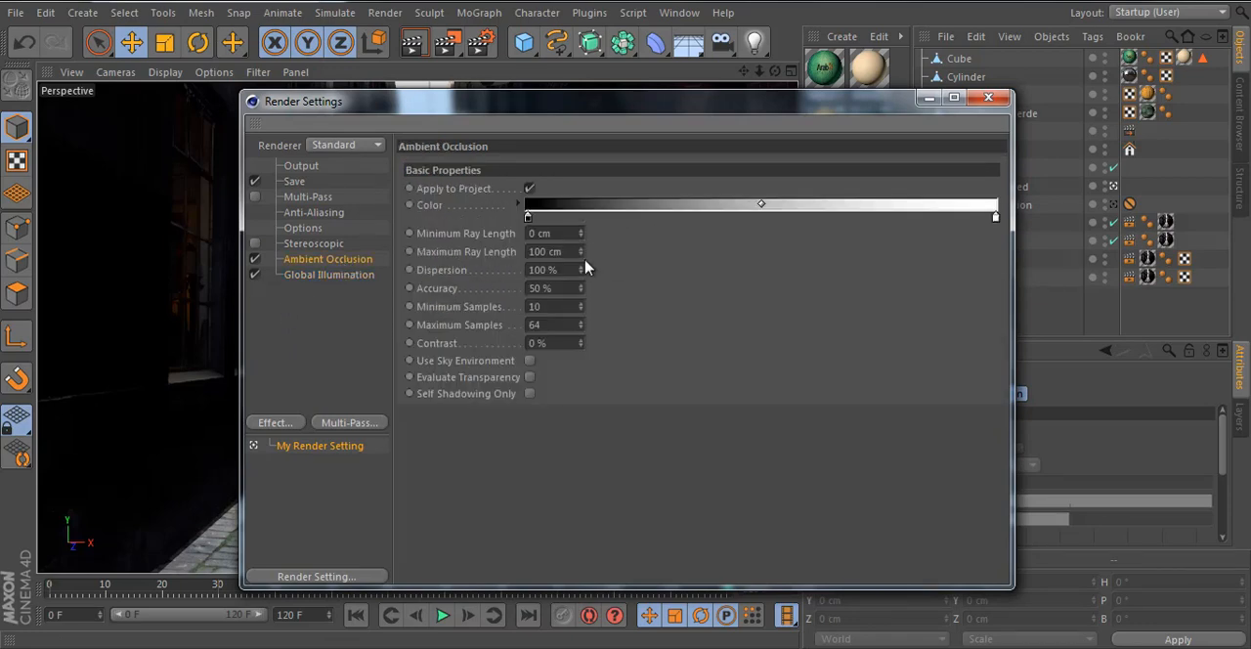
double_click(569, 249)
type("50")
key("Return")
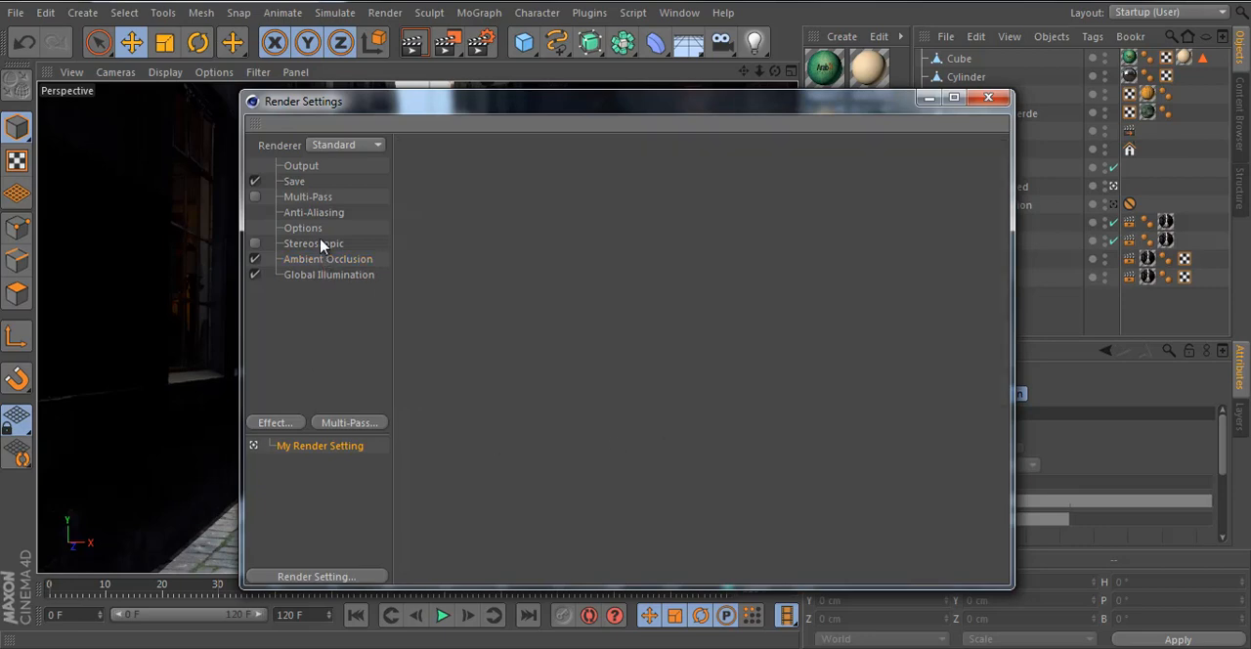
- Set the render's anti-aliasing to Best and review the available filter types, keeping Cubic (Still Image)
left_click(325, 214)
left_click(586, 166)
left_click(586, 221)
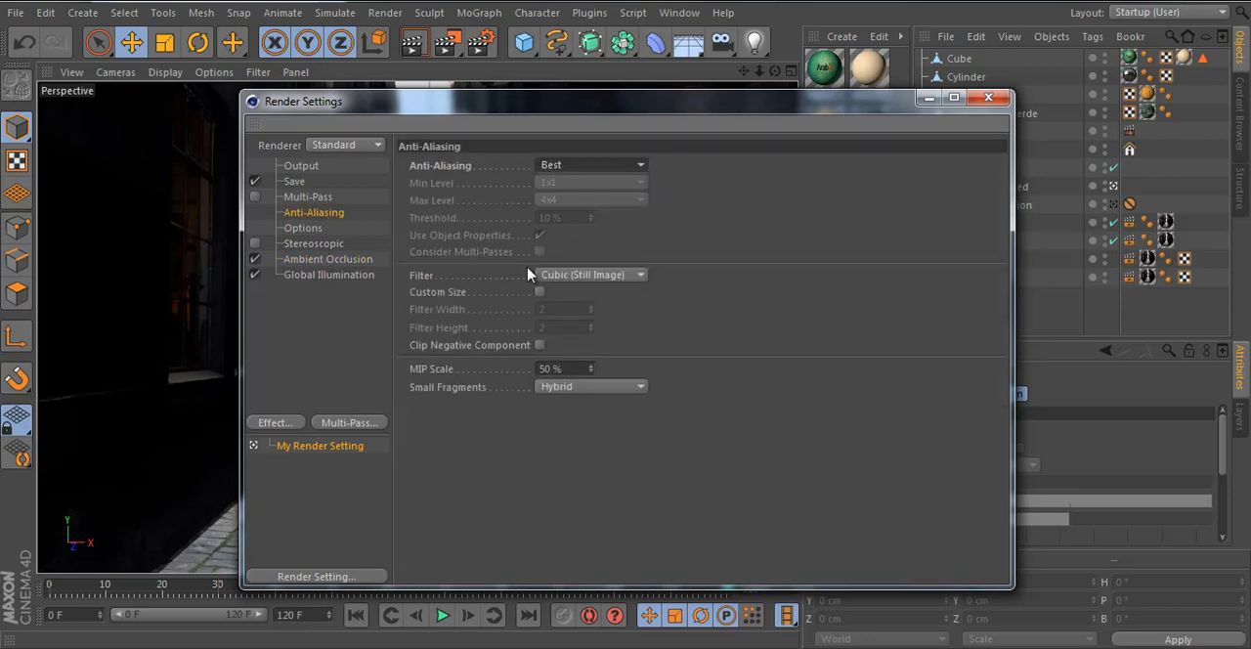
left_click(349, 327)
left_click(328, 198)
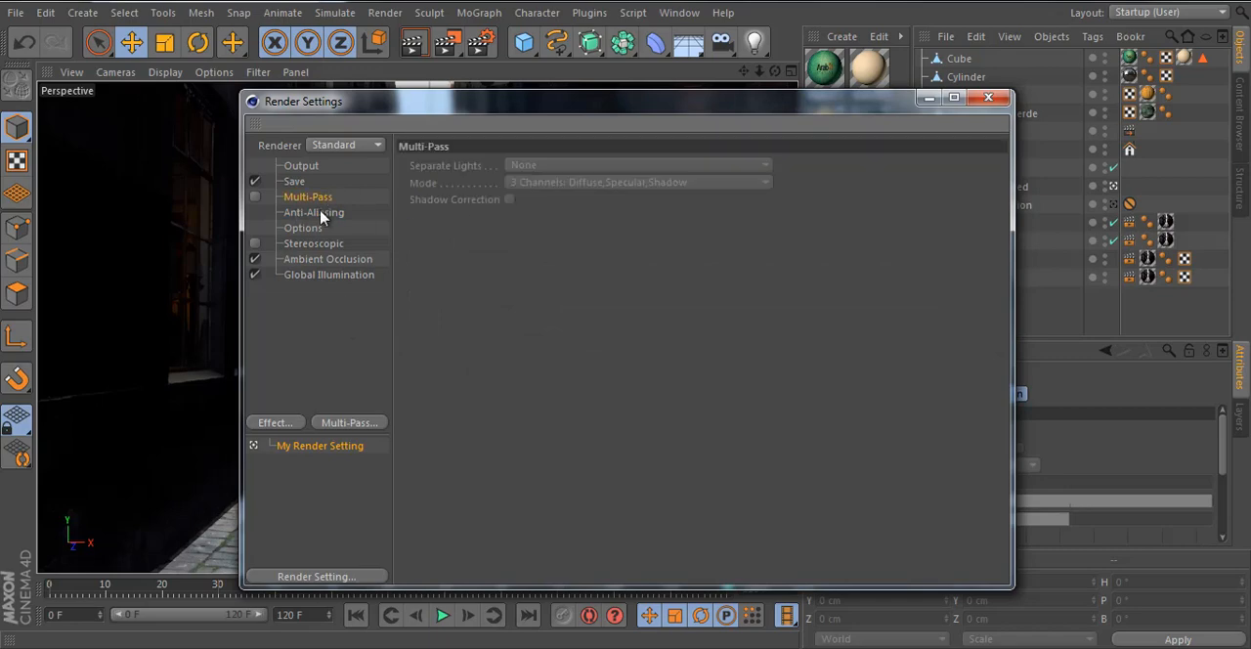
left_click(292, 216)
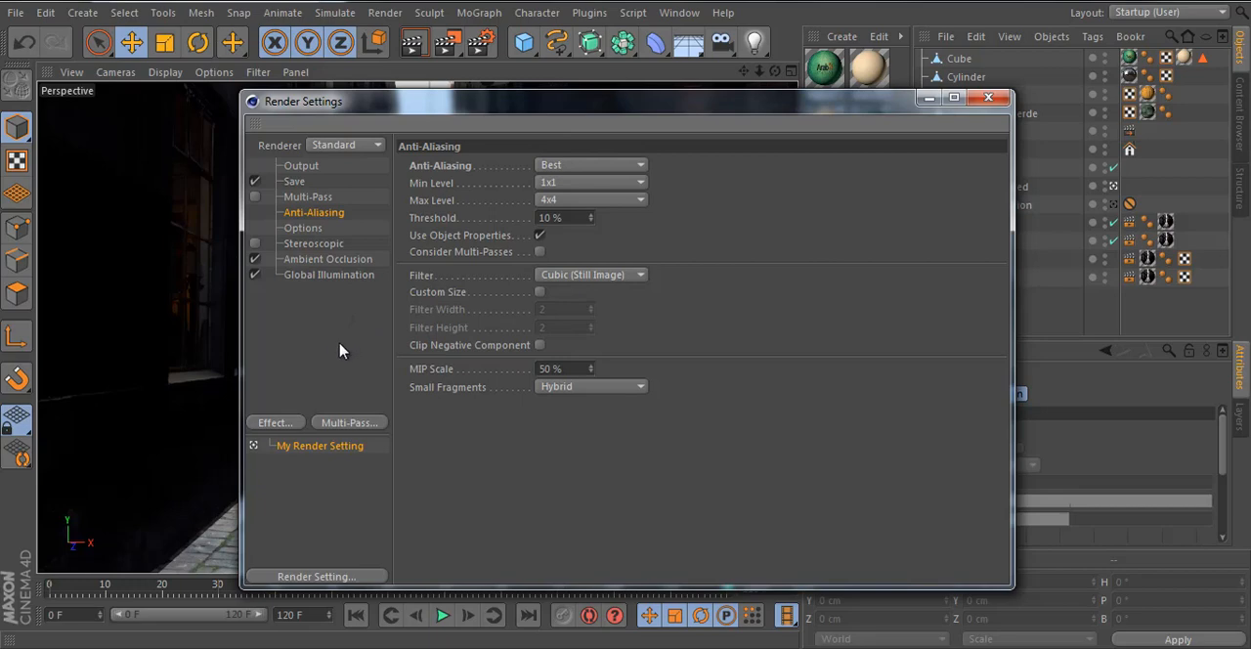
left_click(321, 318)
left_click(314, 212)
left_click(629, 277)
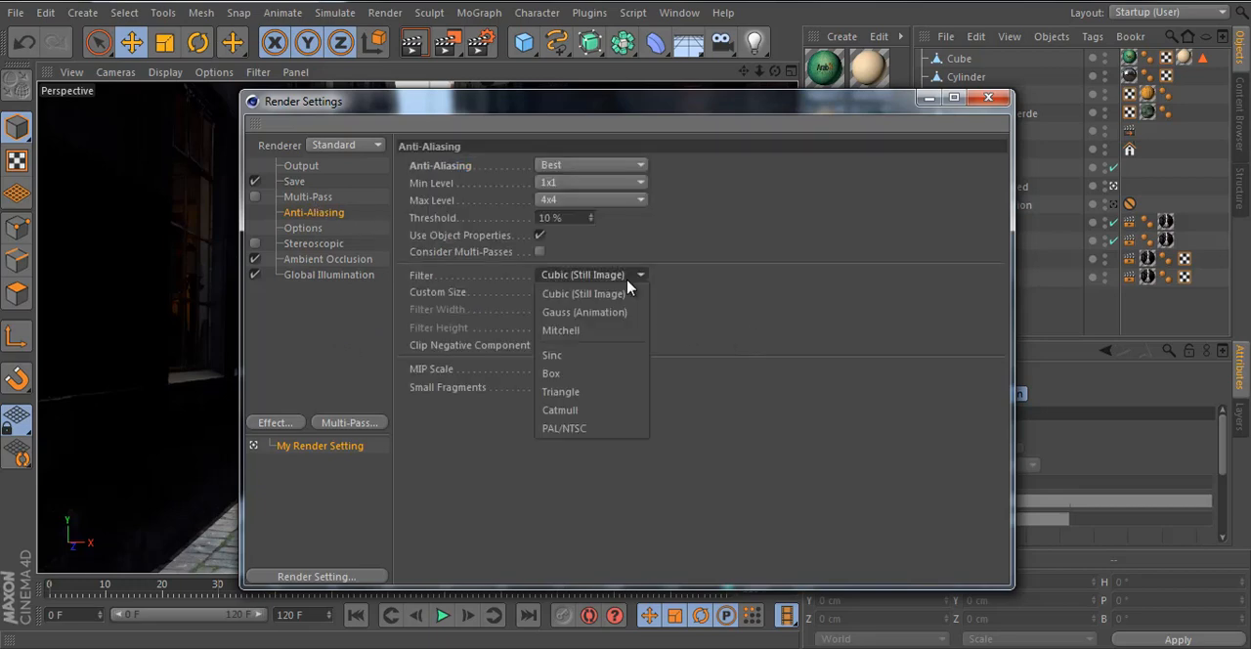
left_click(684, 317)
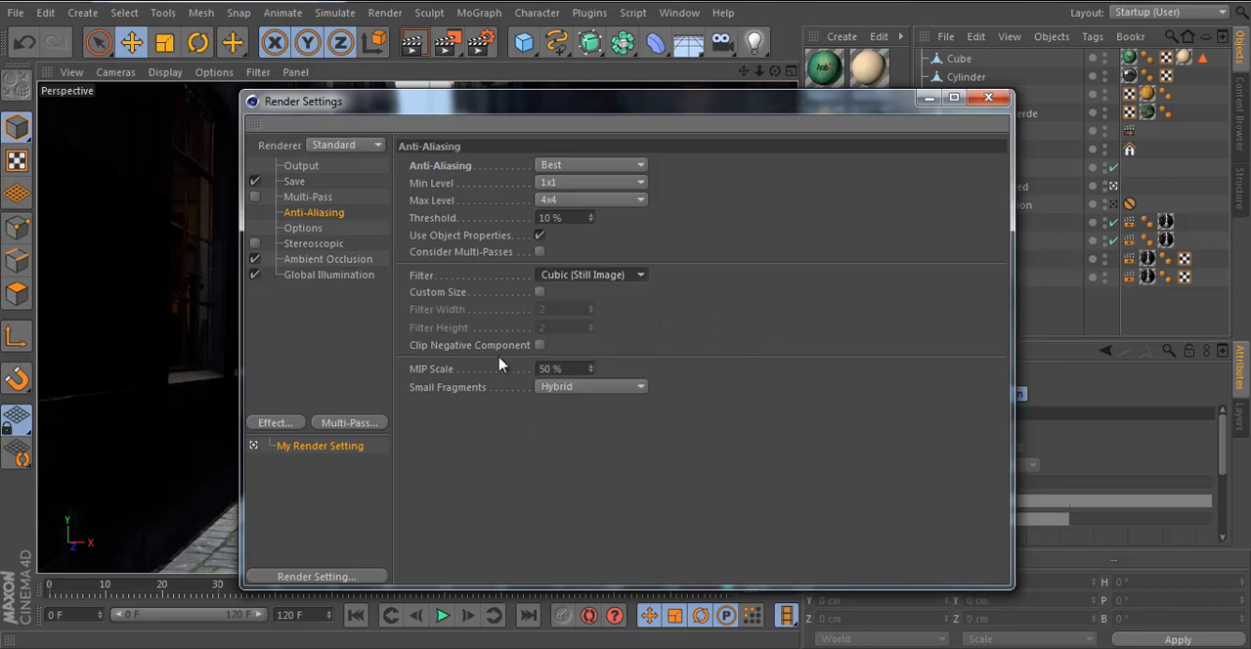
left_click(331, 338)
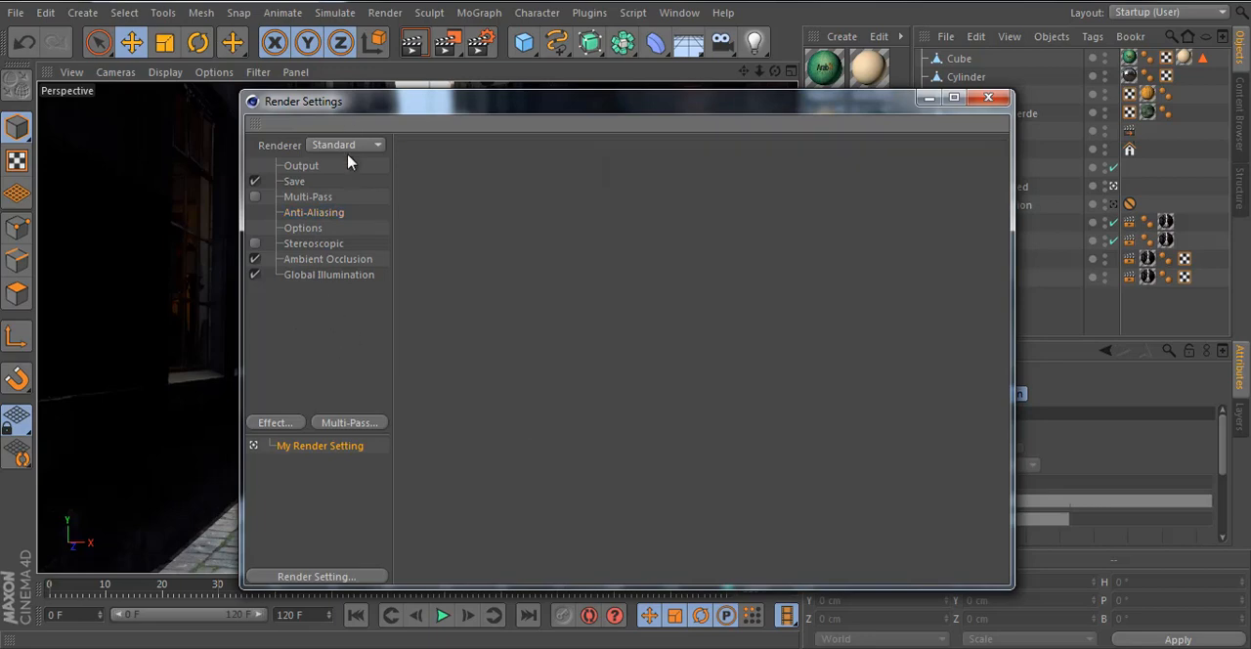
- Show the External Compositing tag settings of the Compos null beside the render settings
left_click_drag(661, 101, 633, 92)
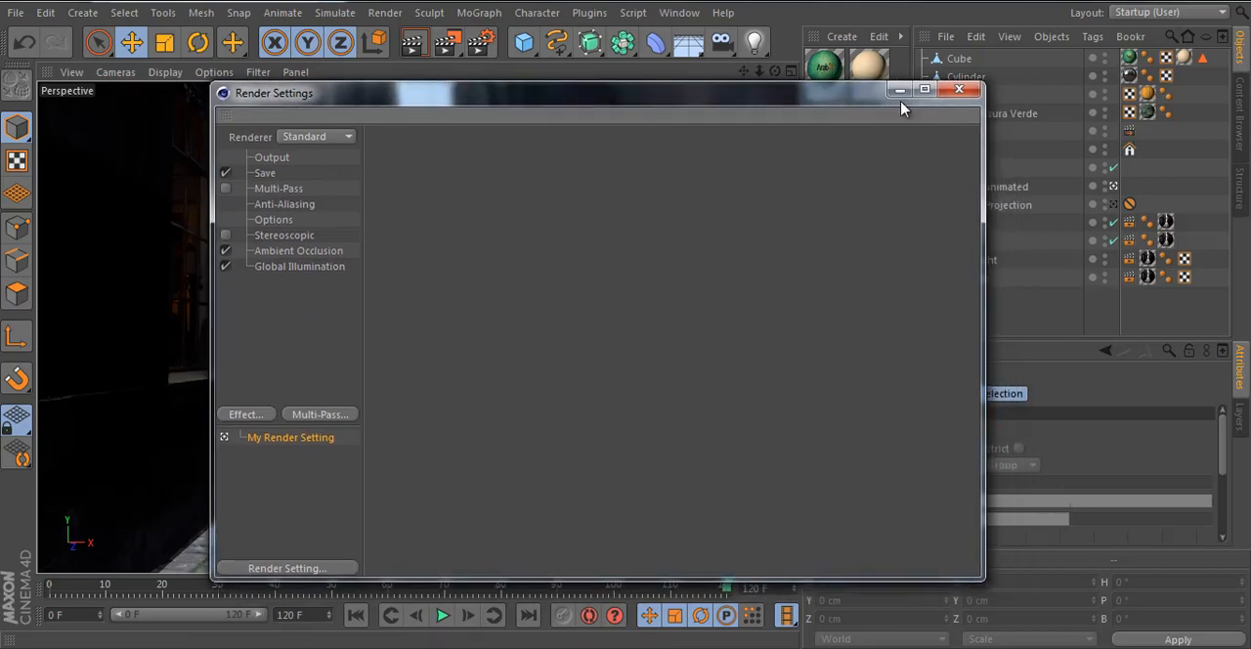
left_click(1129, 133)
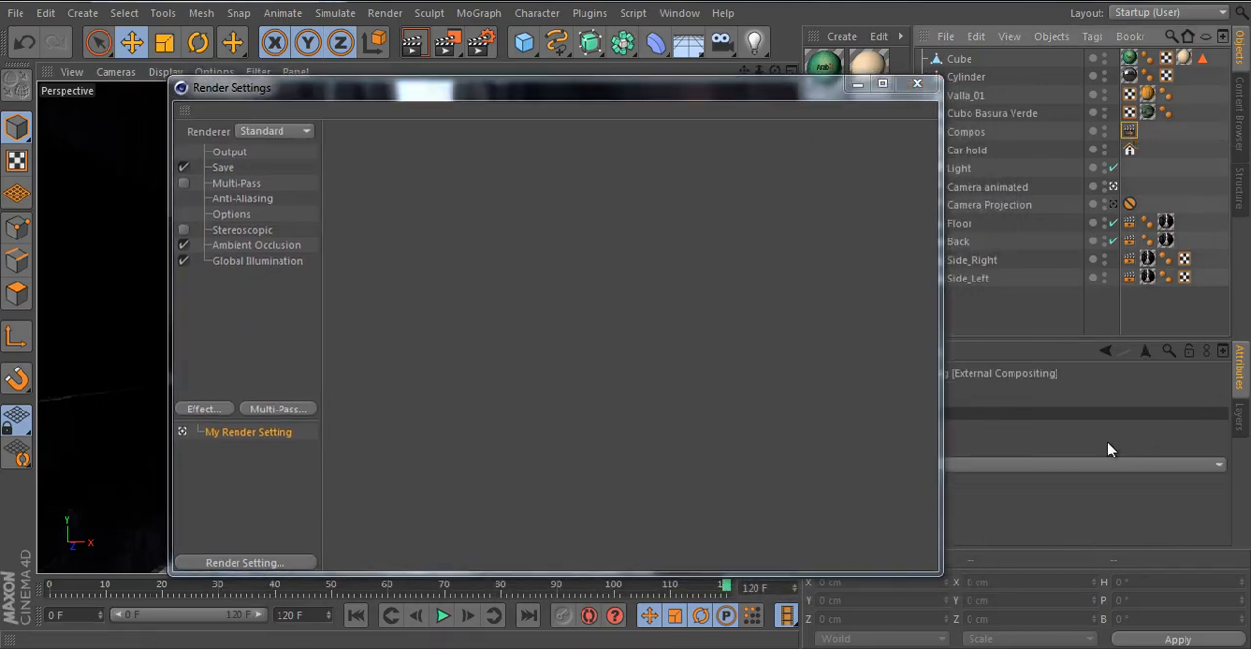
left_click_drag(824, 108, 767, 92)
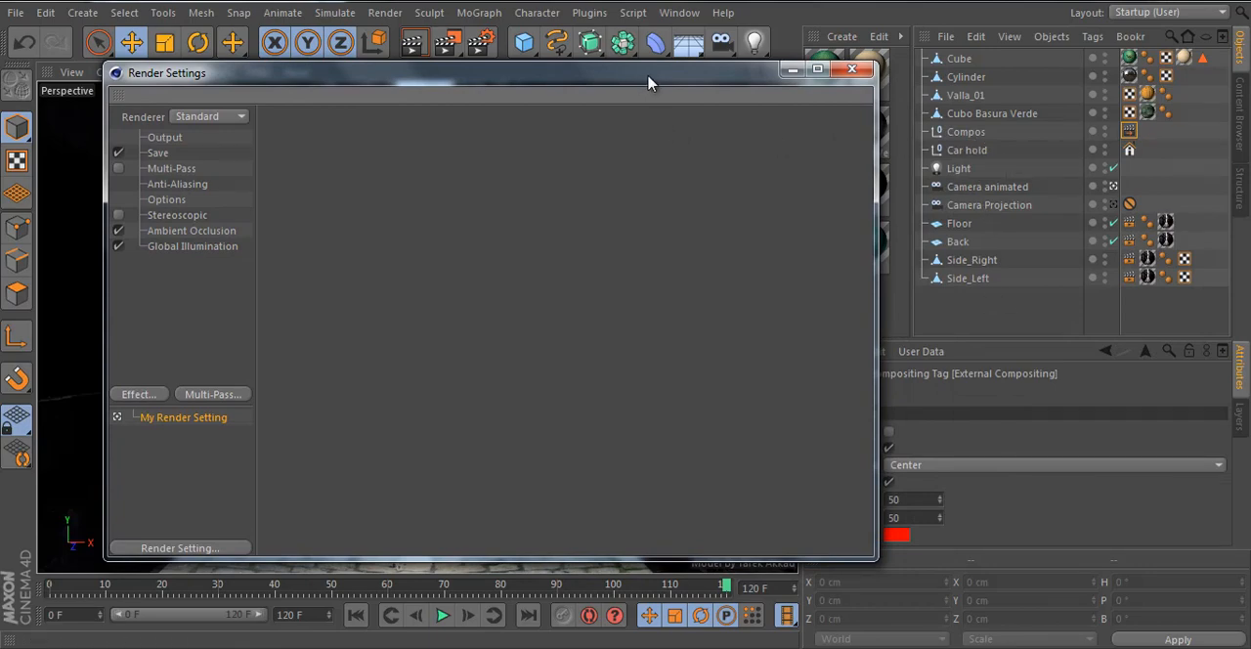
left_click_drag(651, 78, 672, 109)
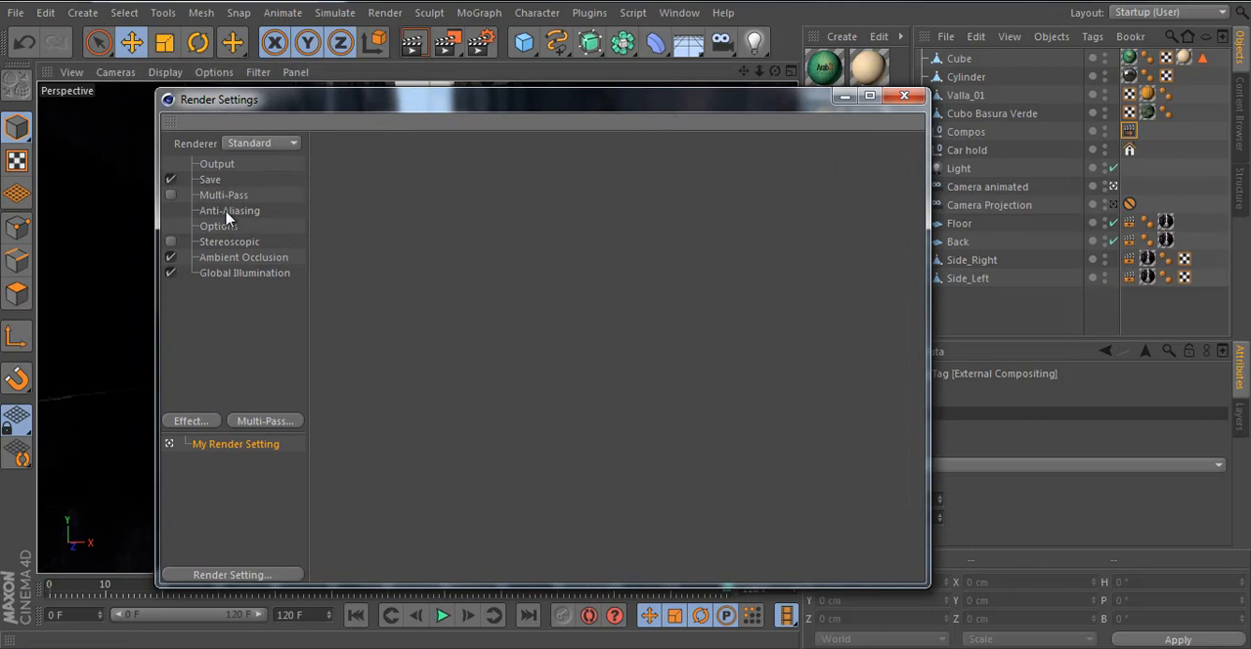
- Set the render output's frame range to All Frames
left_click(217, 164)
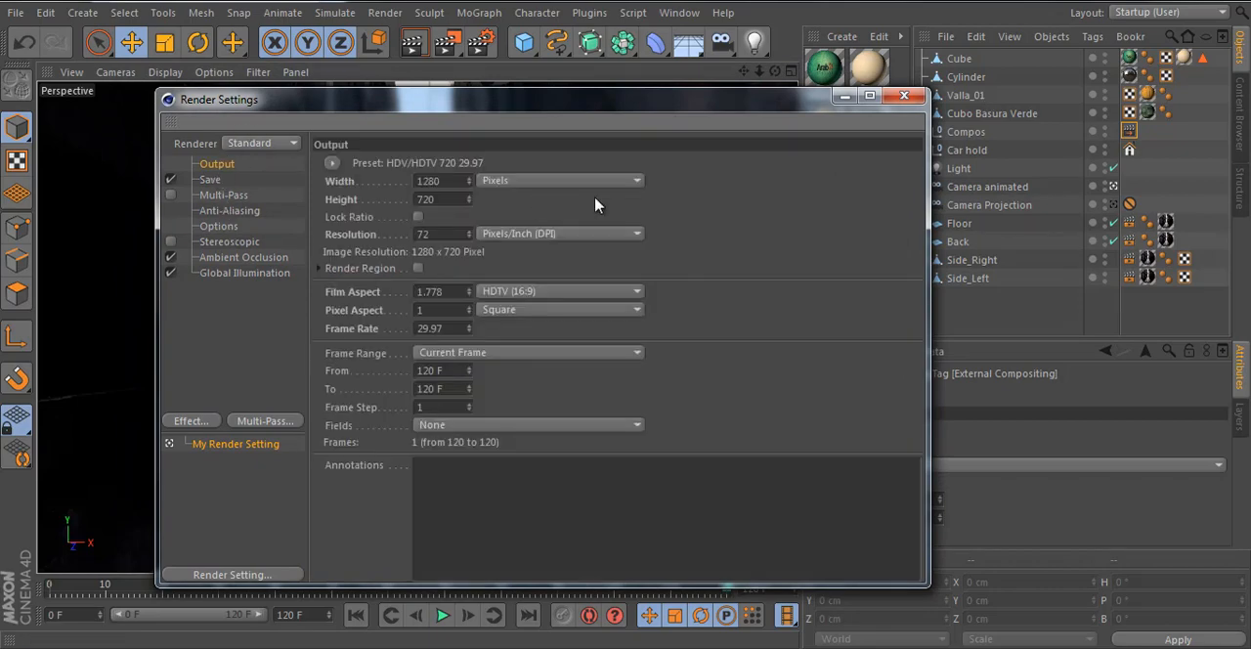
left_click(439, 355)
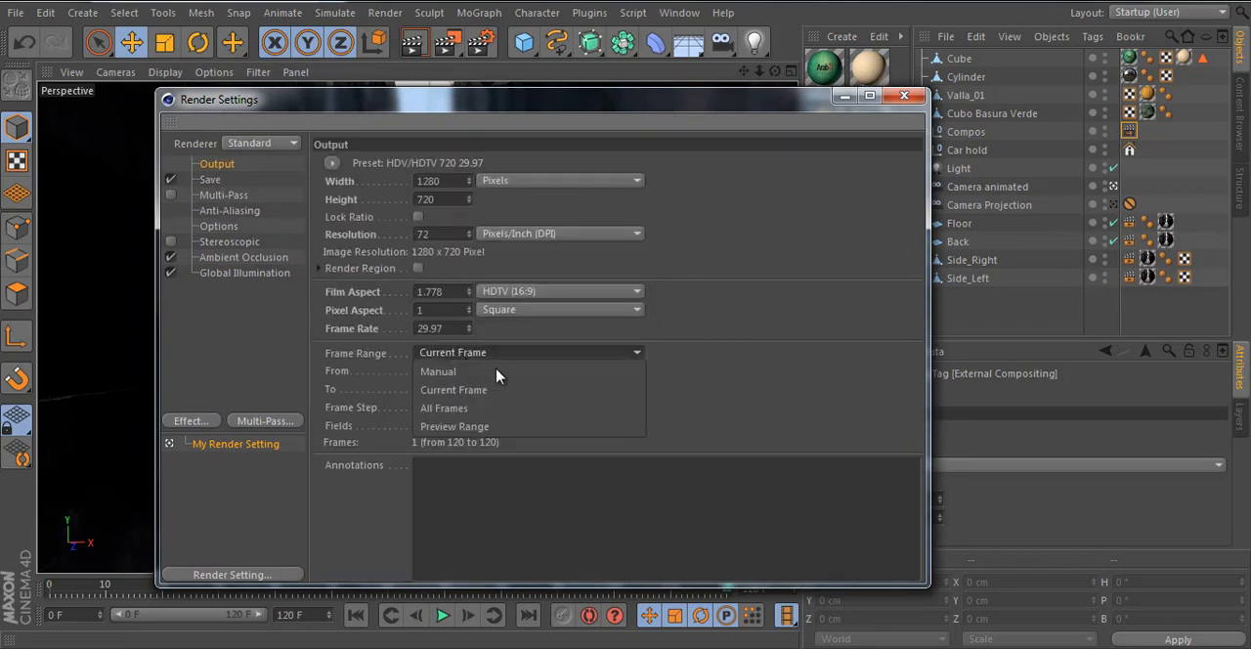
left_click(538, 409)
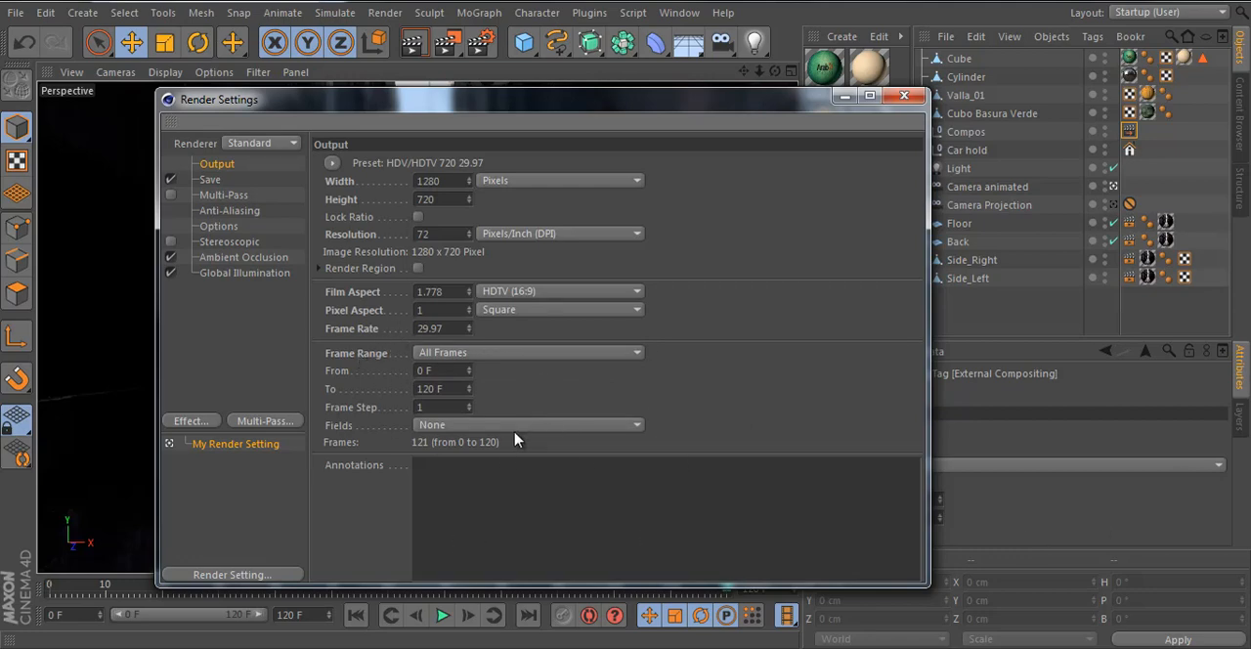
- Set the render to save to the Desktop under the file name Final
left_click(210, 181)
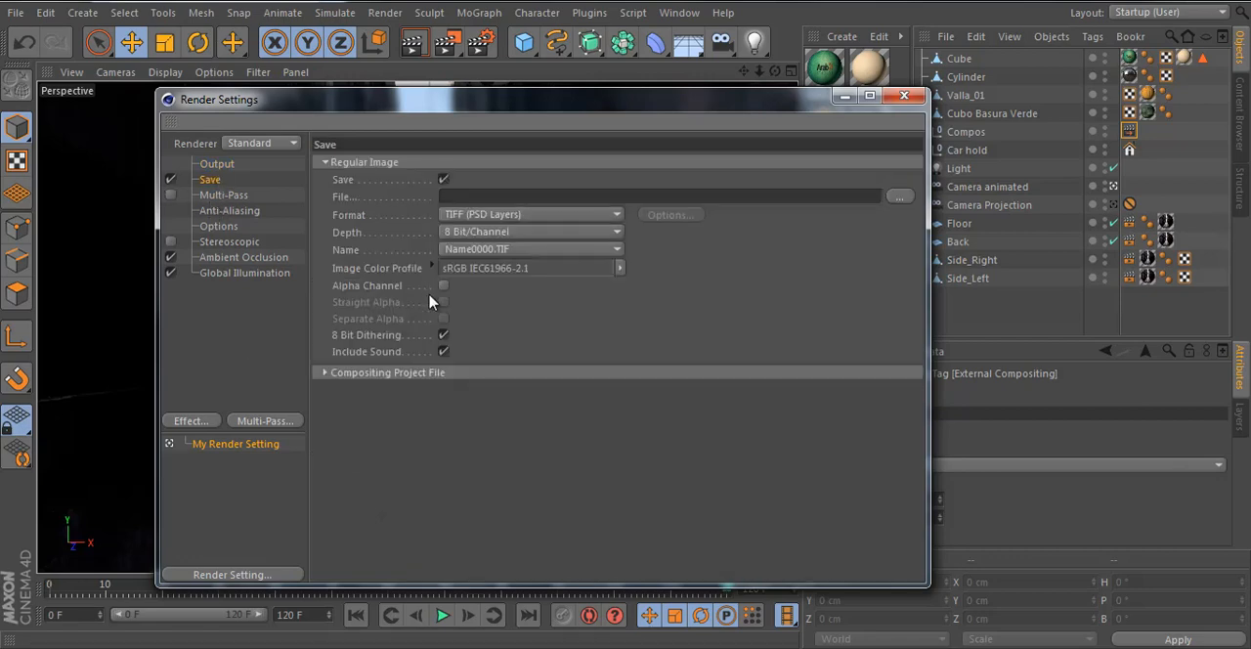
left_click(899, 196)
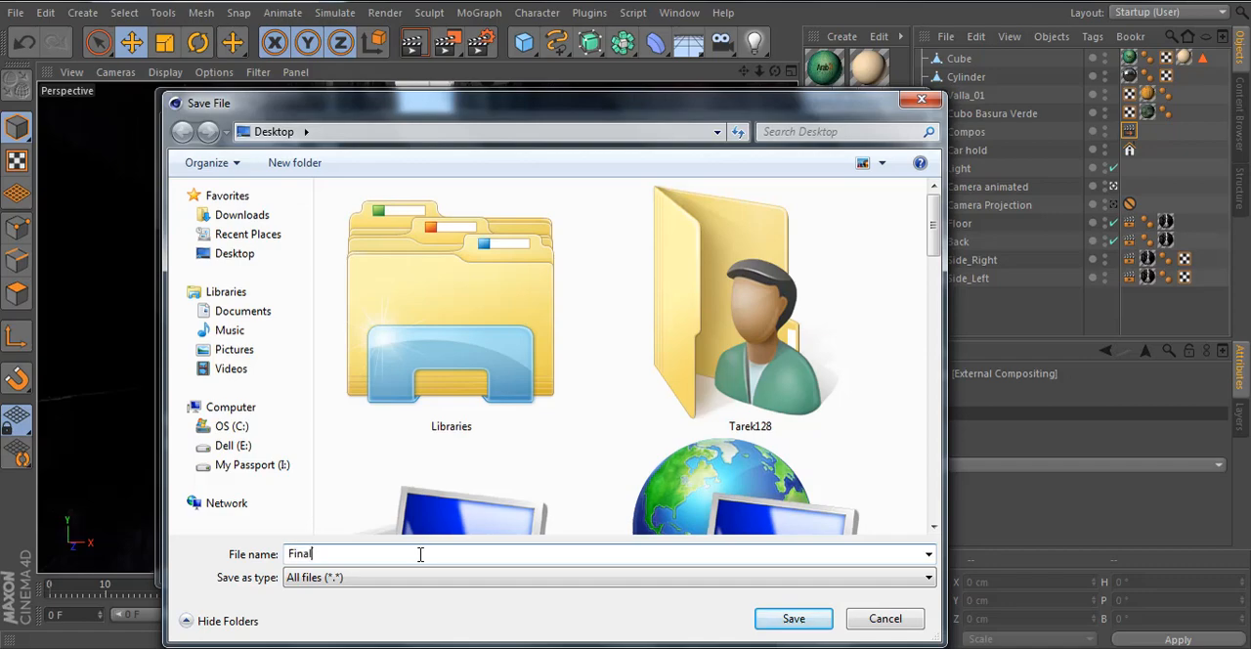
key("Return")
- Choose QuickTime Movie as the save format for the rendered animation, after trying AVI Movie
left_click(494, 216)
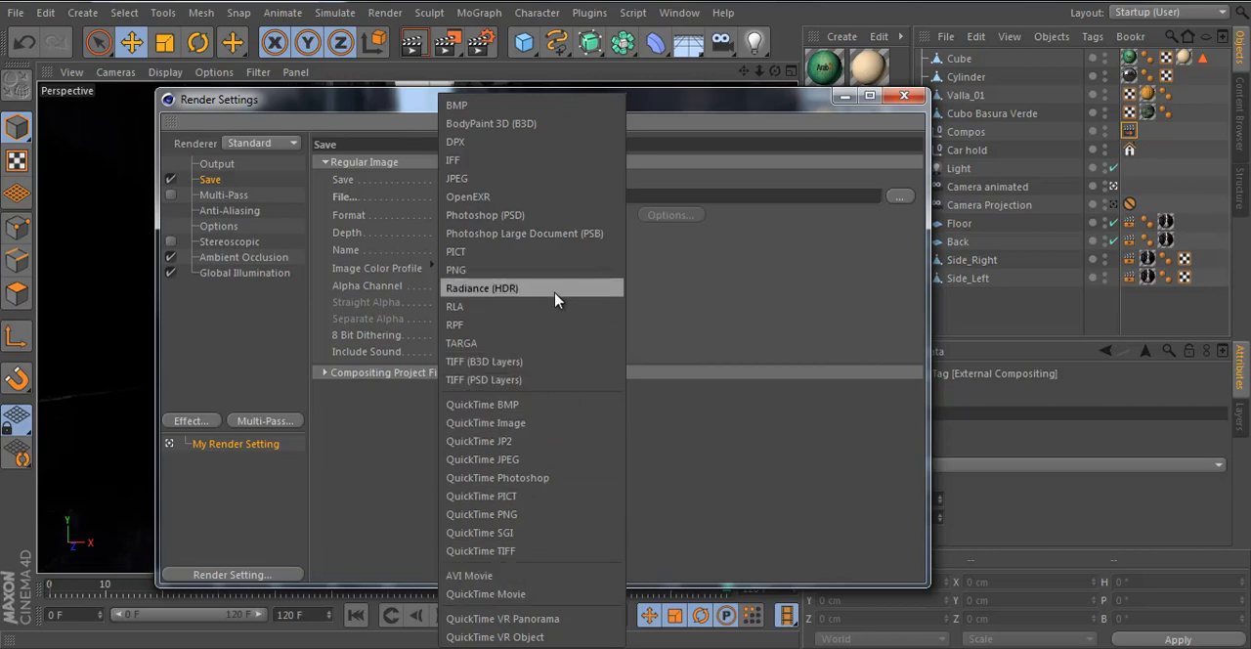
left_click(560, 579)
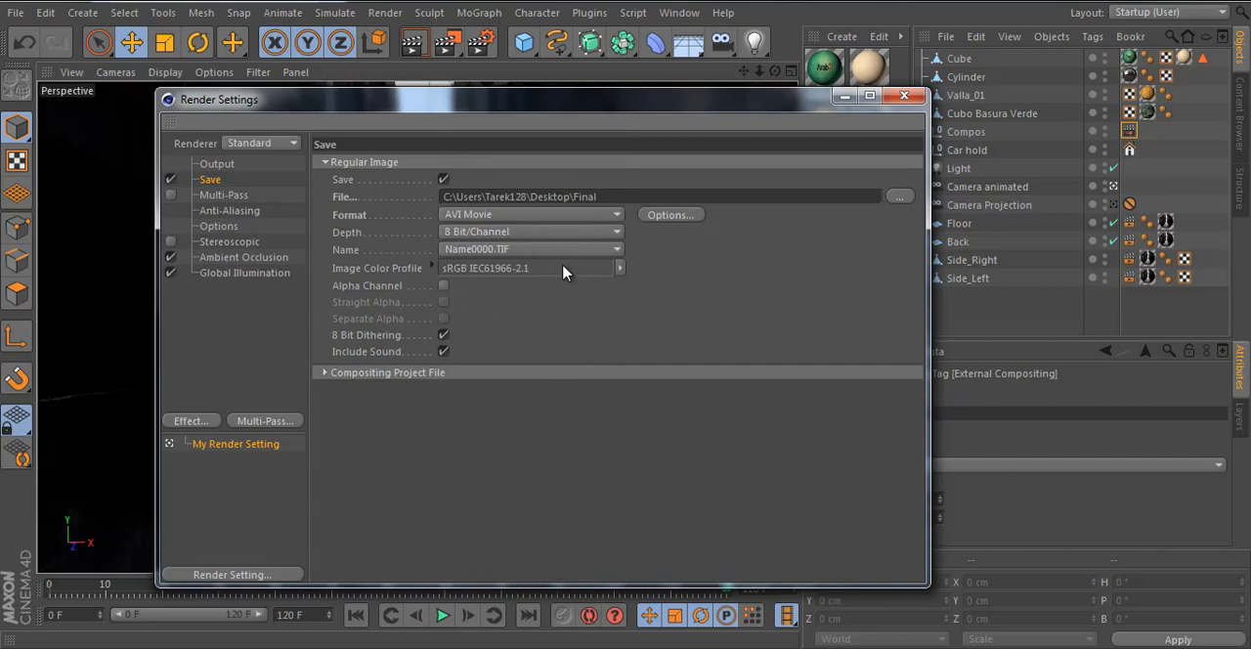
left_click(476, 215)
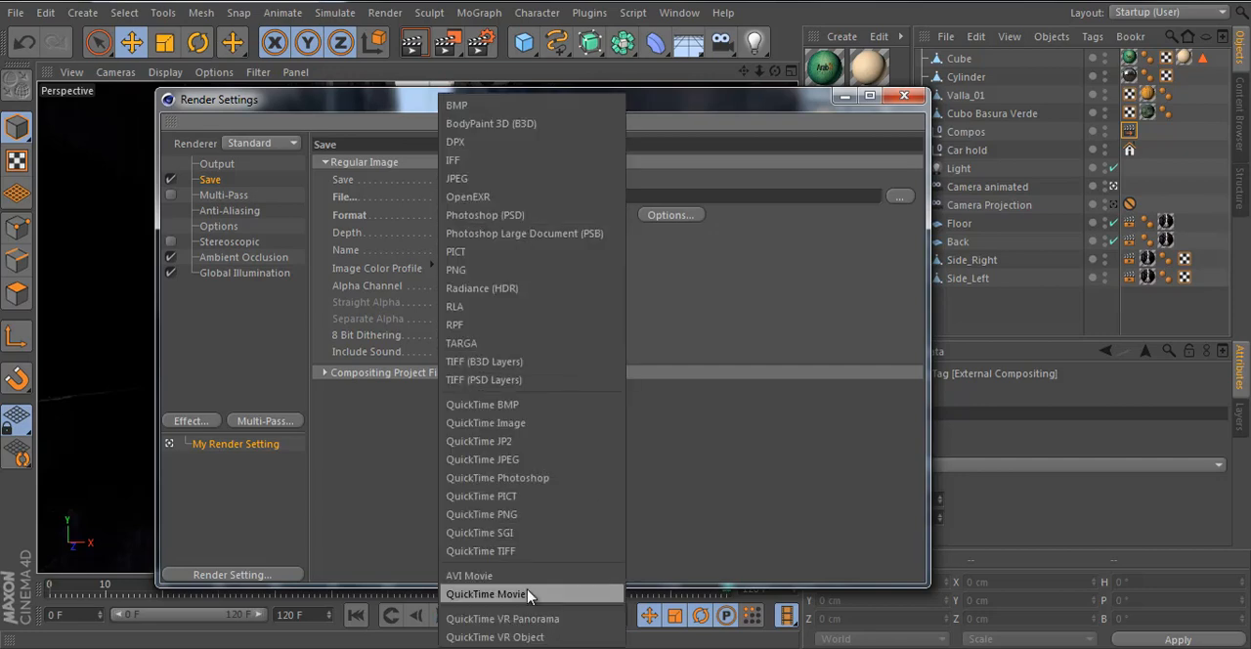
left_click(513, 591)
- Expand the Compositing Project File options in the render's save settings
left_click(332, 377)
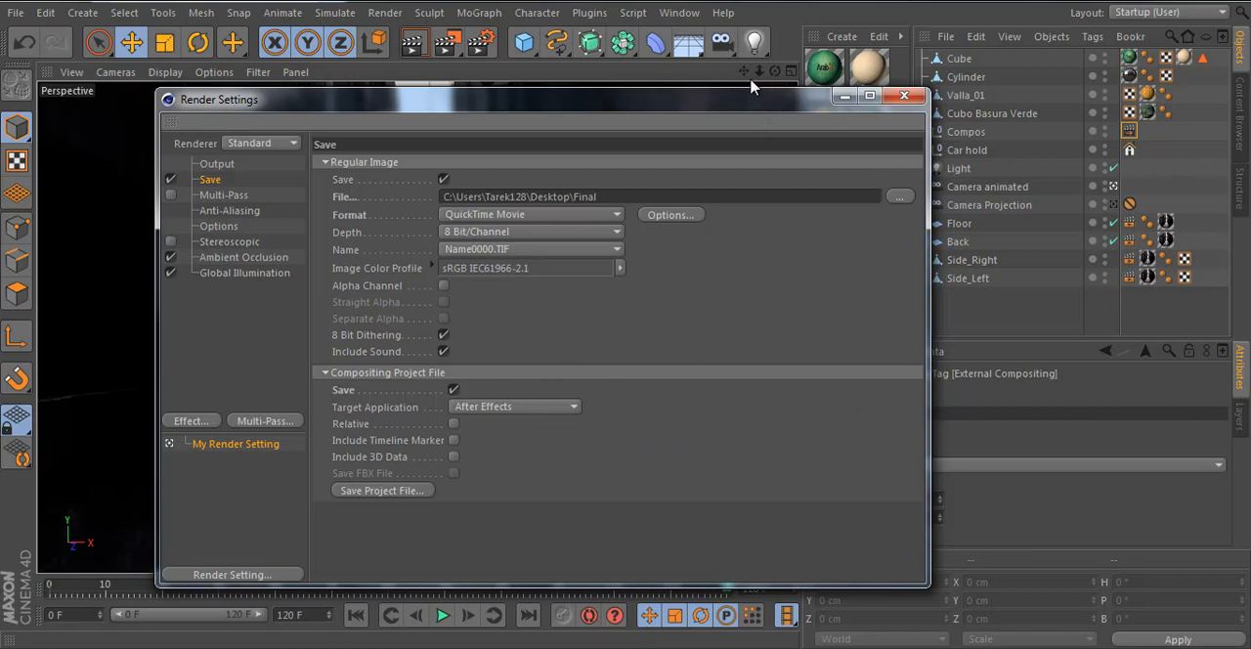
- Enable Include 3D Data and Relative for the compositing project file, check the Anti-Aliasing settings and close the render settings
left_click_drag(699, 97, 679, 78)
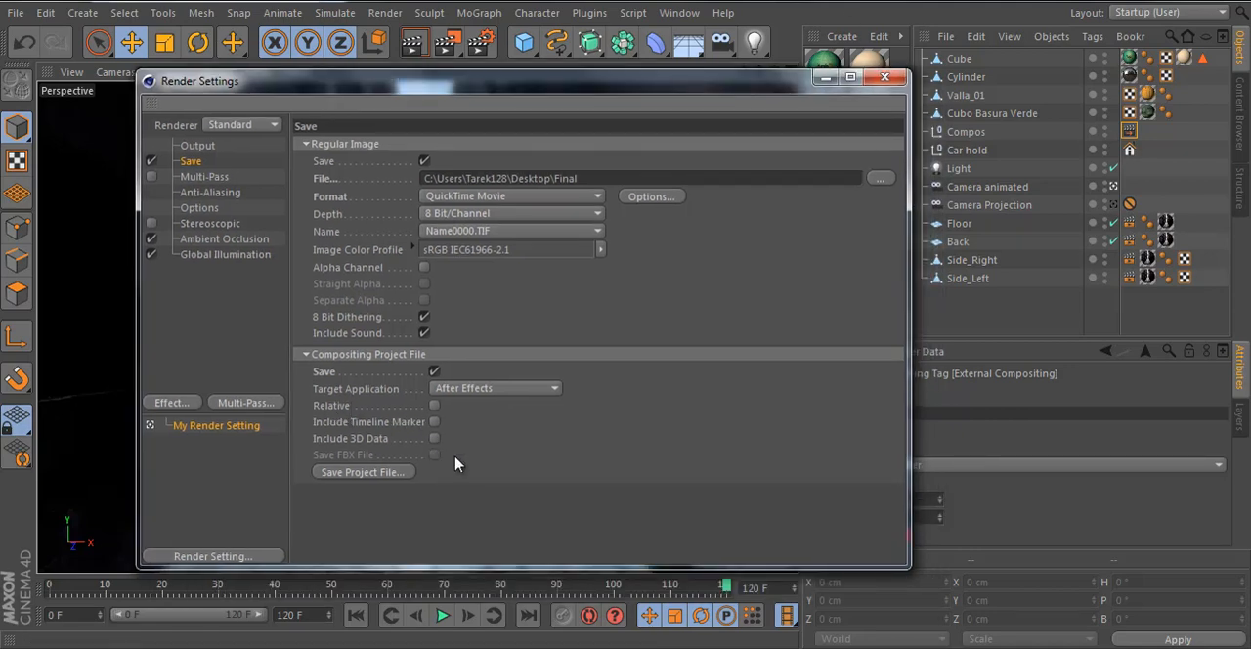
left_click(435, 440)
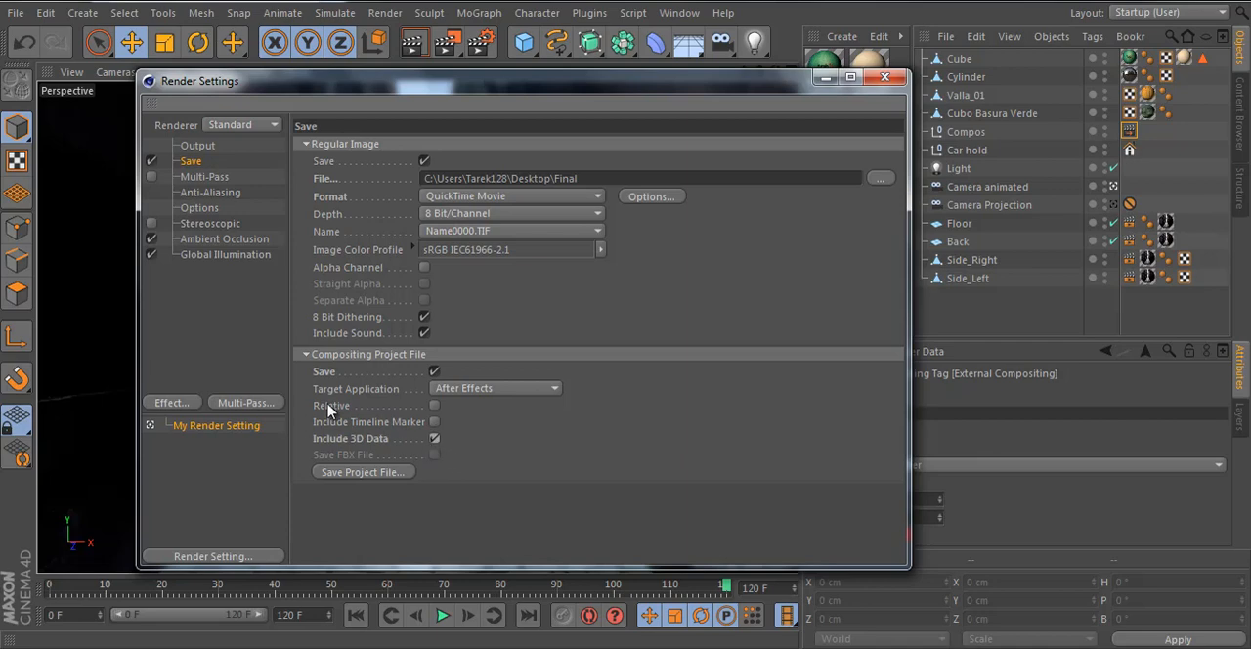
left_click(435, 407)
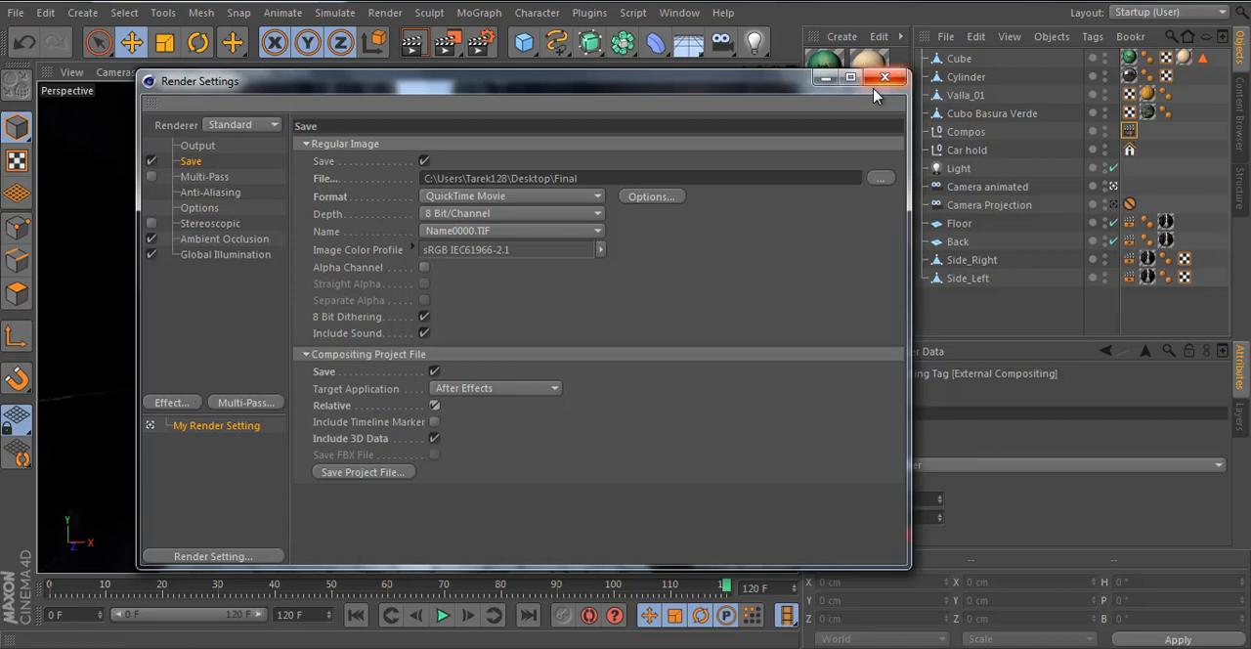
left_click(217, 194)
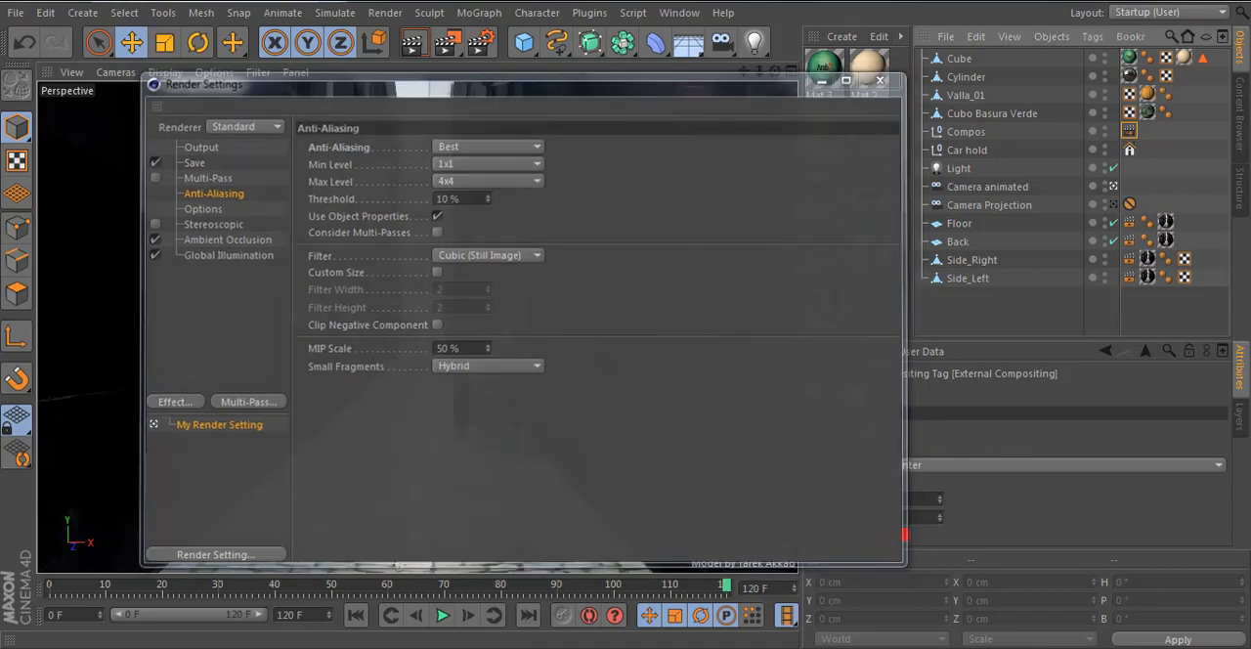
left_click(884, 77)
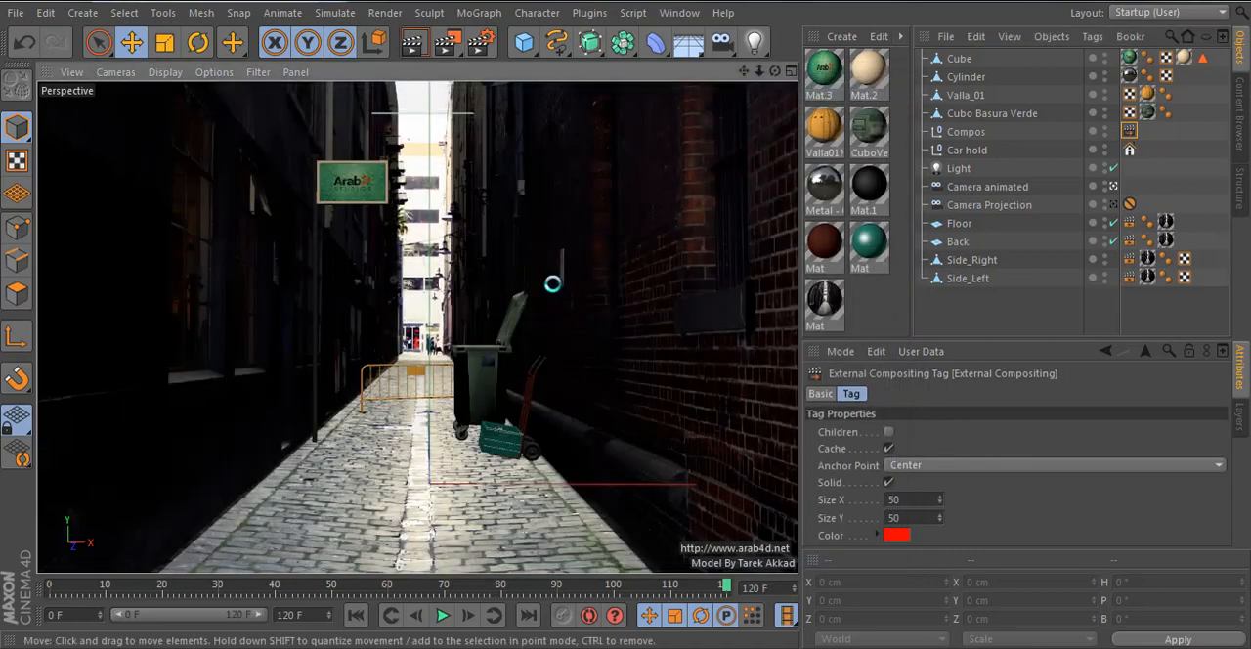
- Render the full animation to the Picture Viewer, zoomed out to show the whole frame
left_click(449, 44)
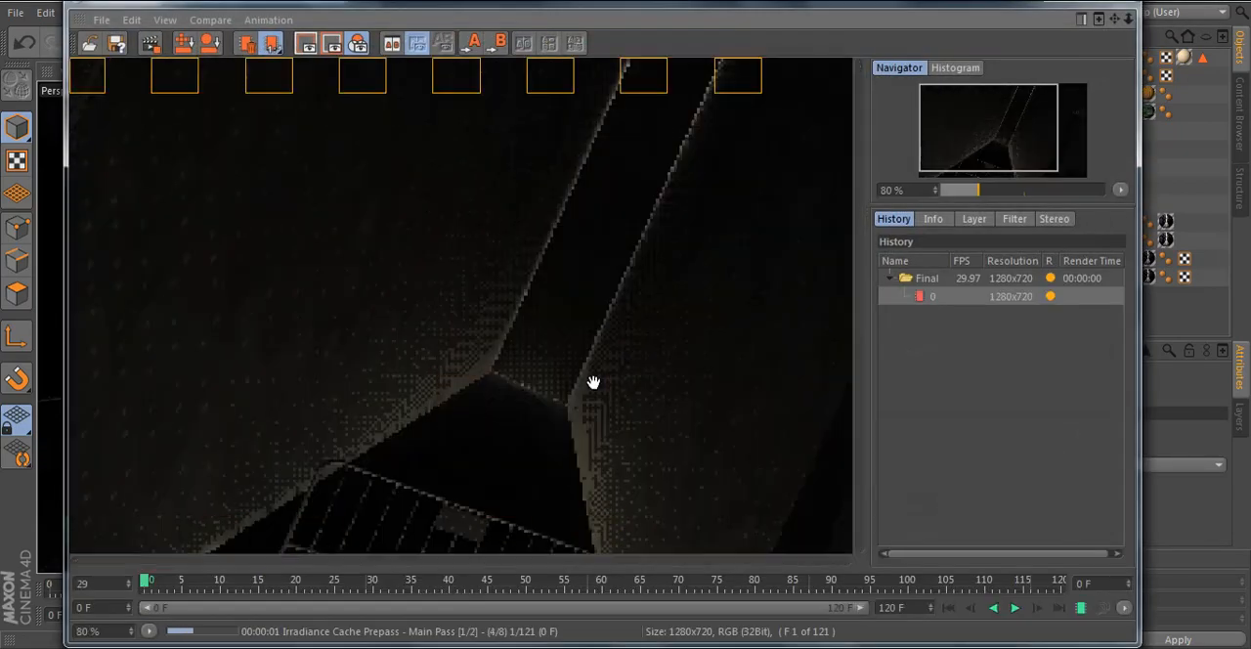
scroll(594, 381, "down", 1)
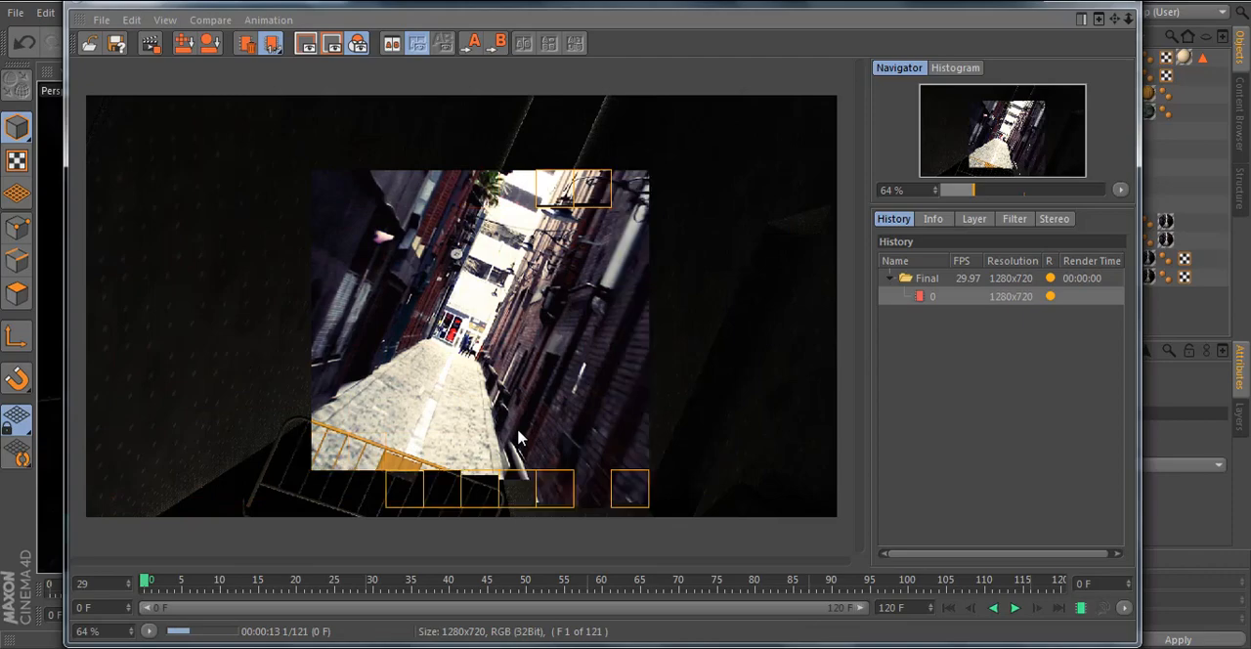
scroll(513, 440, "down", 1)
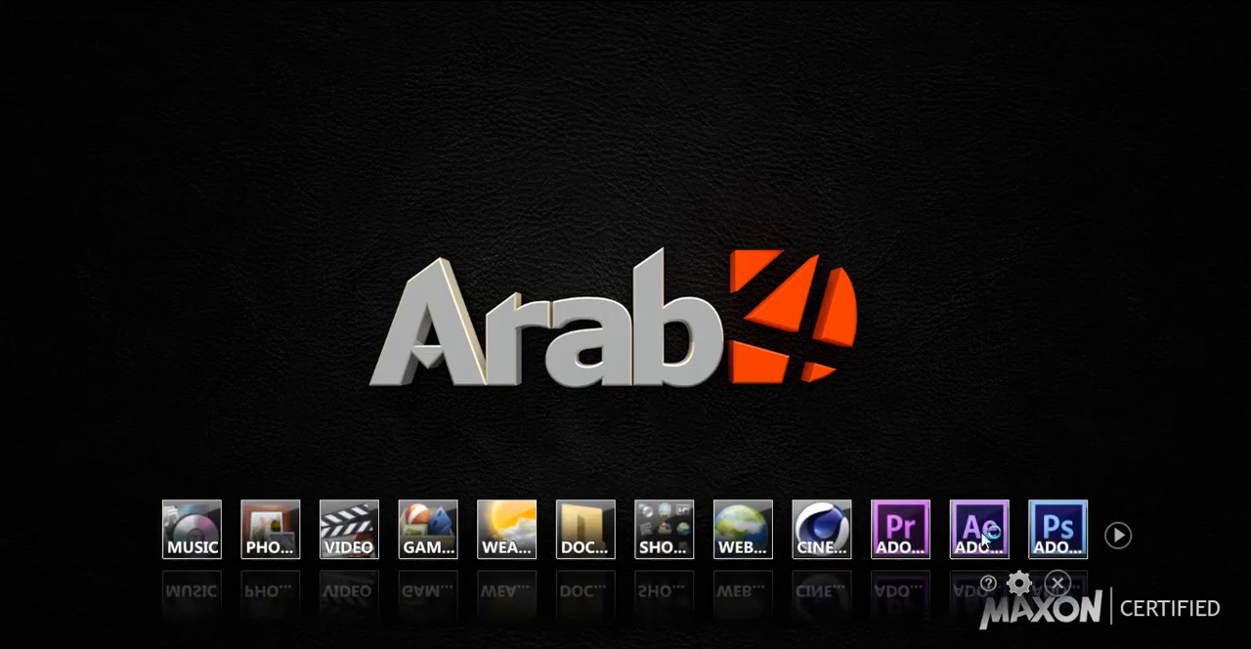
- Launch After Effects and import the Final CINEMA 4D composition file from the Desktop
left_click(980, 527)
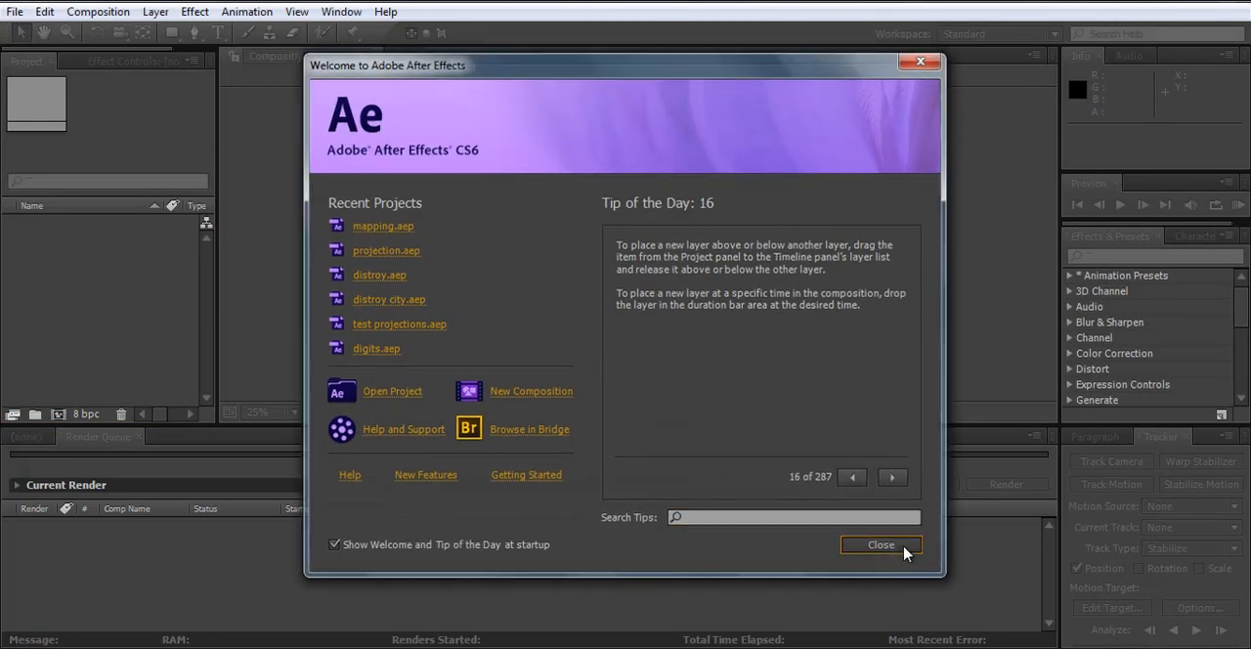
left_click(888, 548)
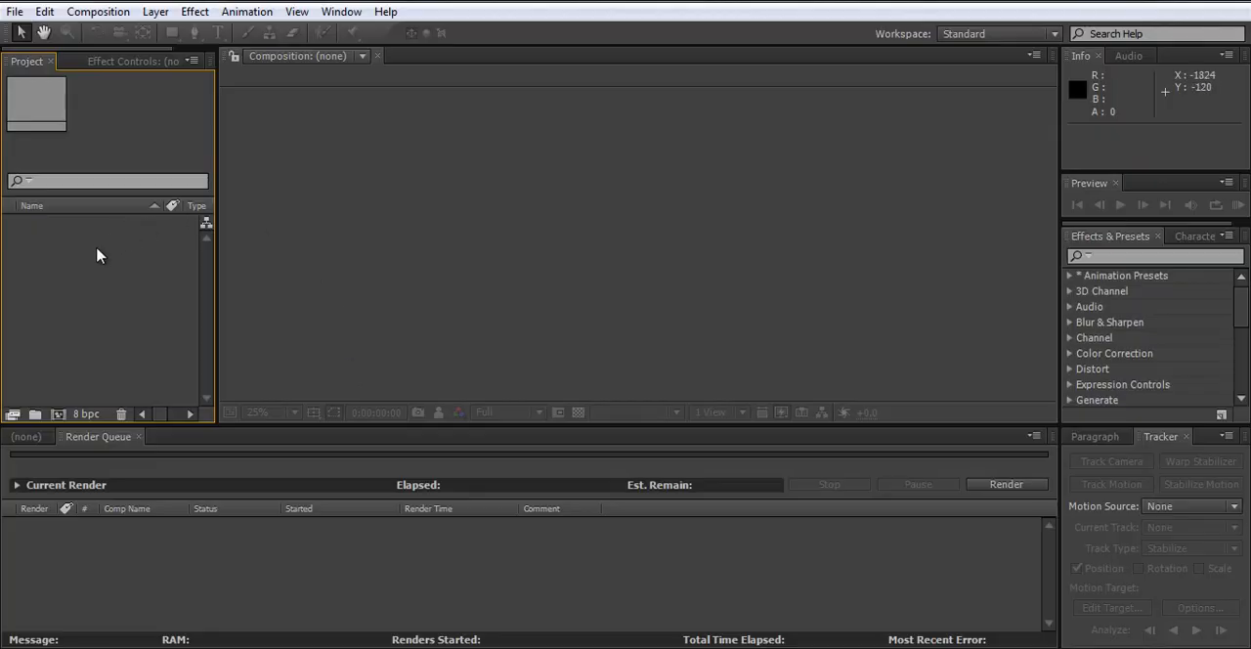
double_click(50, 118)
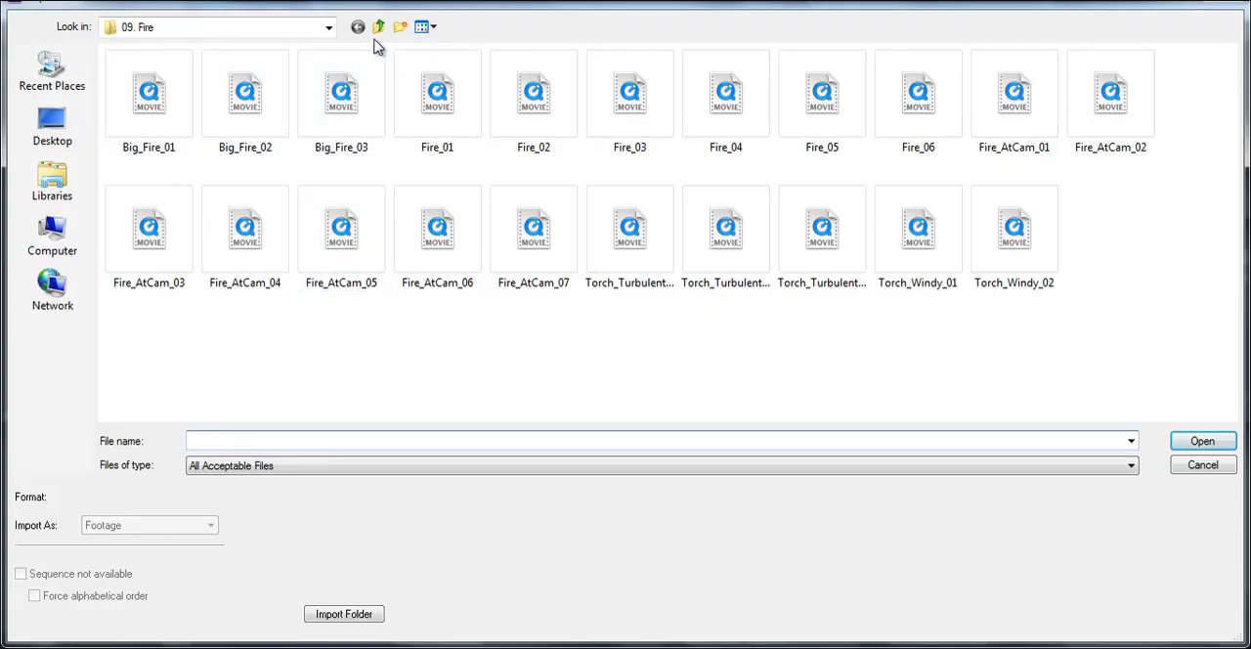
left_click(50, 123)
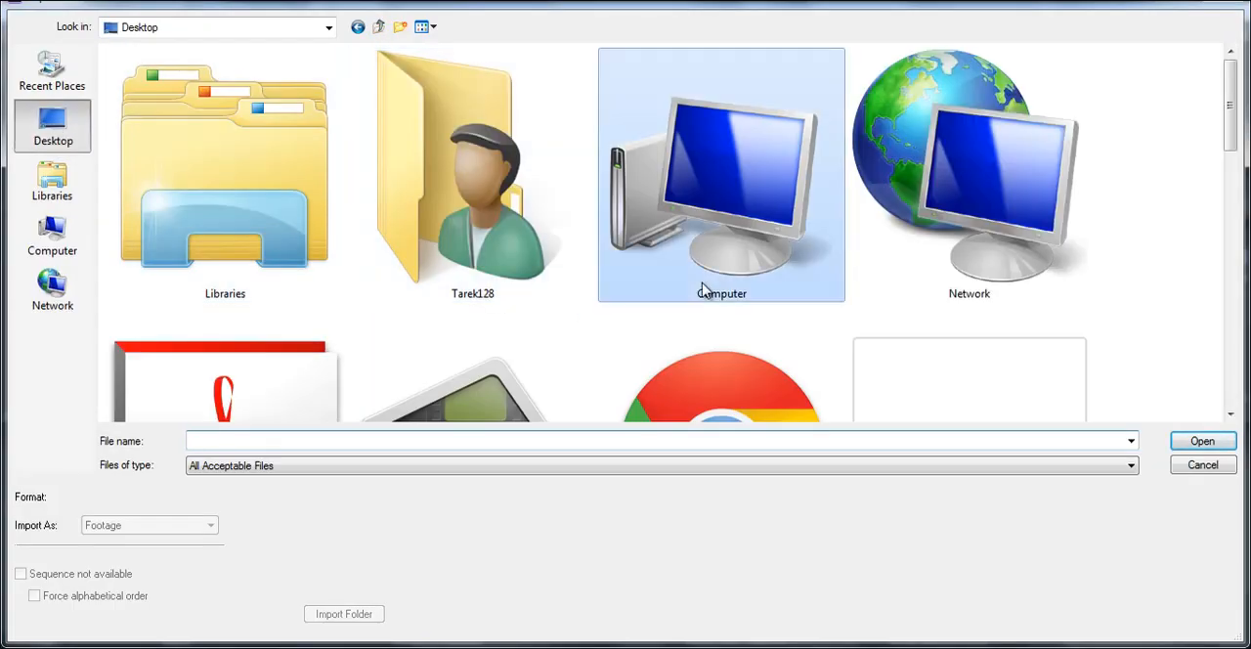
left_click_drag(1233, 125, 1233, 270)
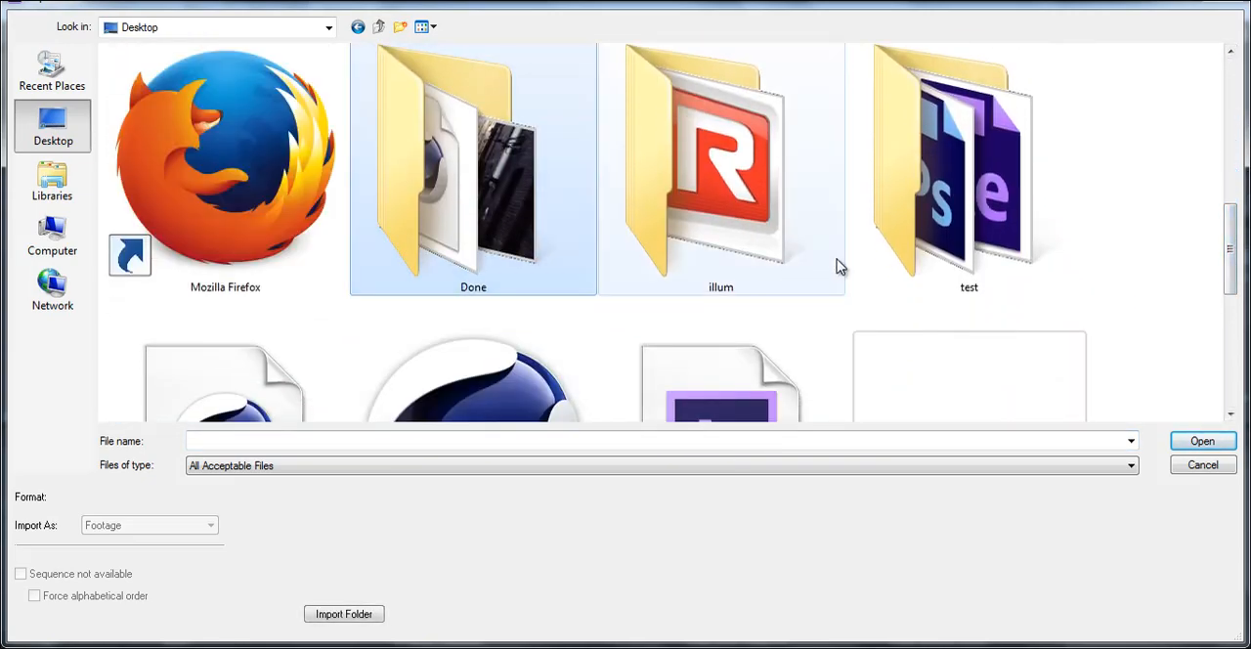
scroll(838, 267, "down", 5)
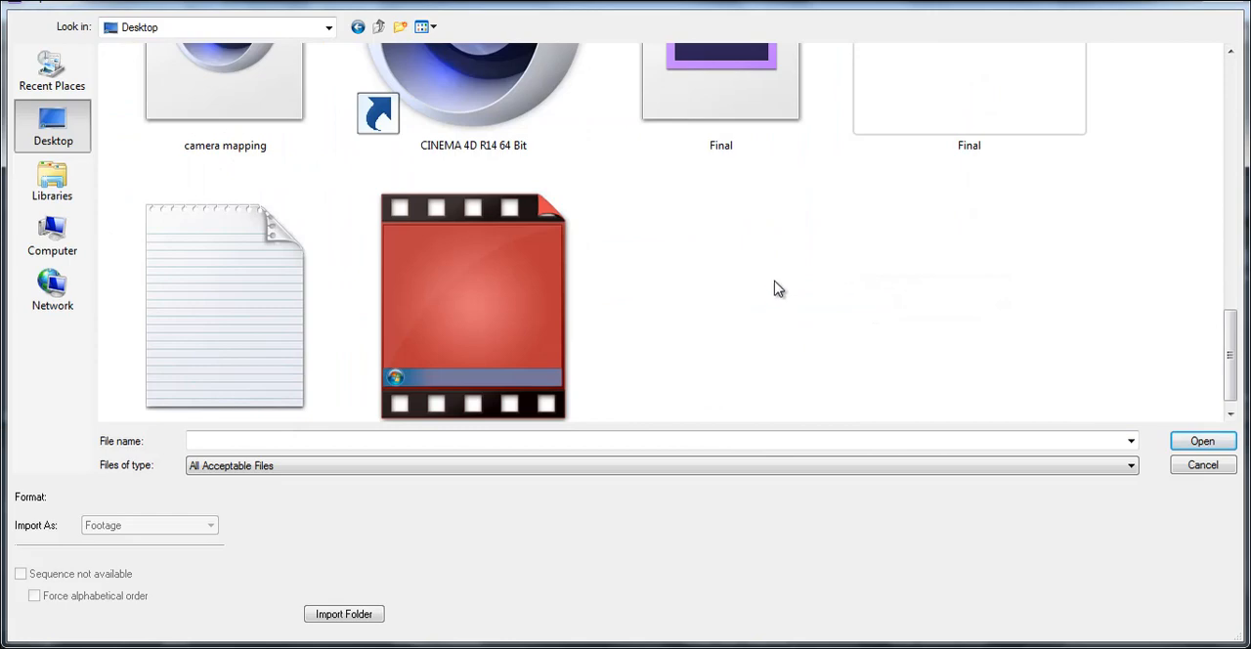
scroll(719, 186, "up", 2)
left_click(748, 220)
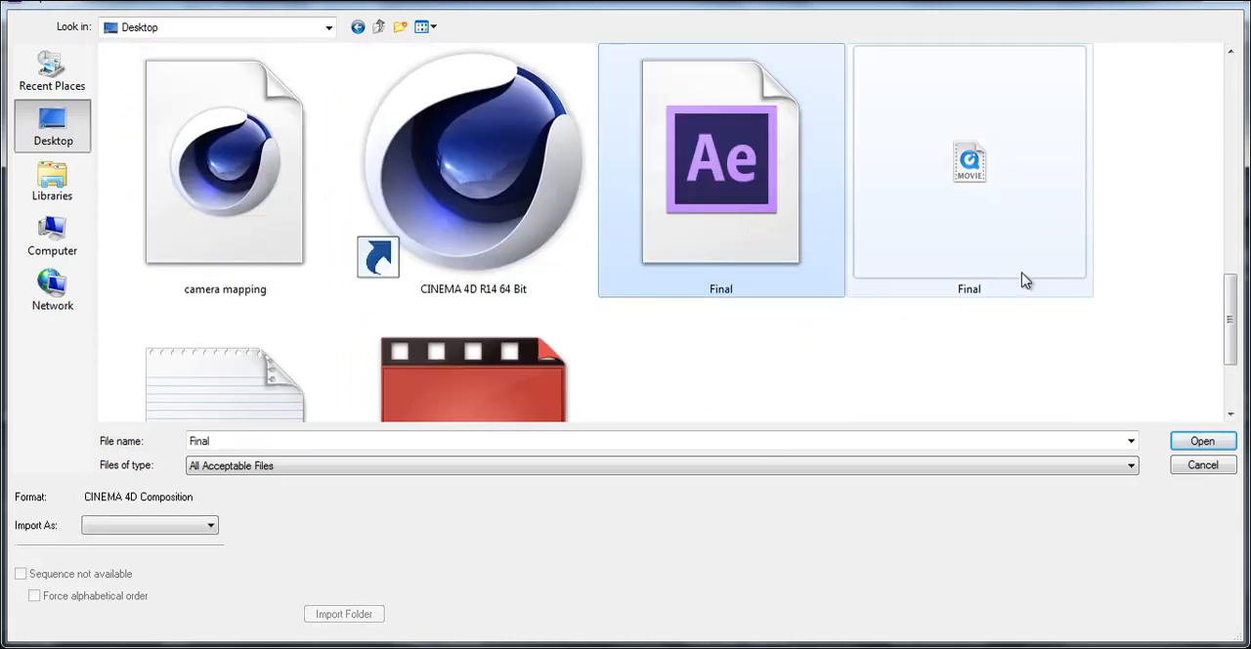
left_click(1019, 206)
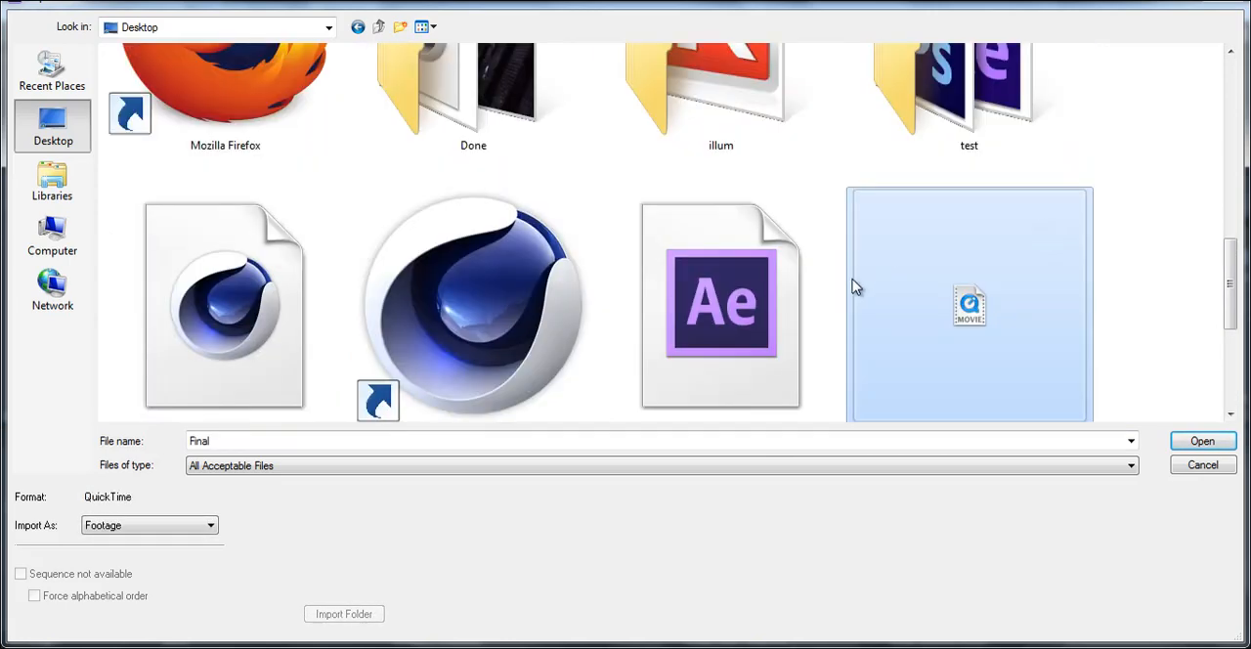
left_click(758, 208)
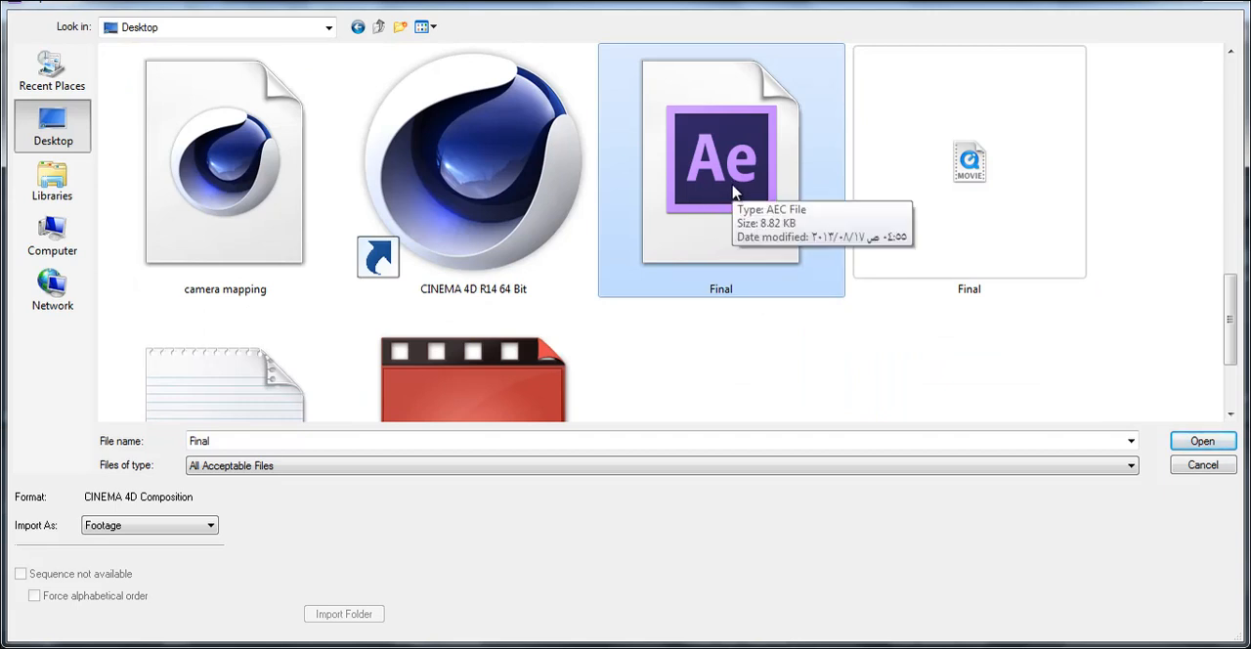
double_click(725, 189)
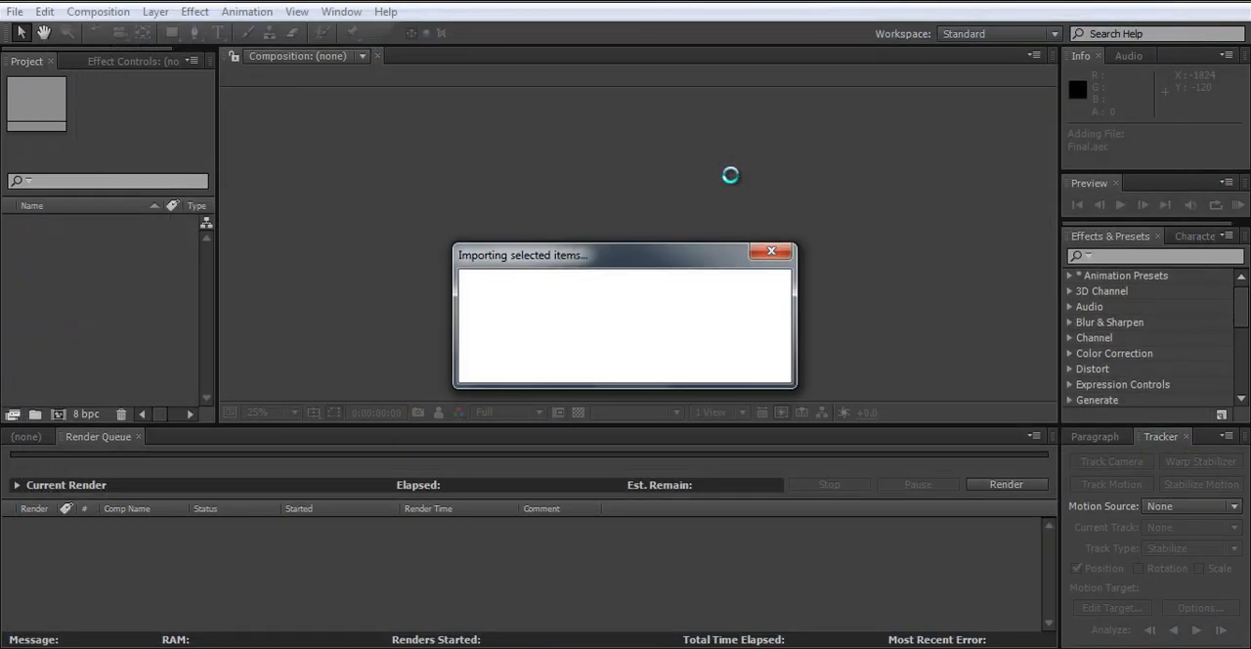
- Expand the imported Solids and Final folders and compare the Compos solid with the Compos null in Cinema 4D
left_click(9, 240)
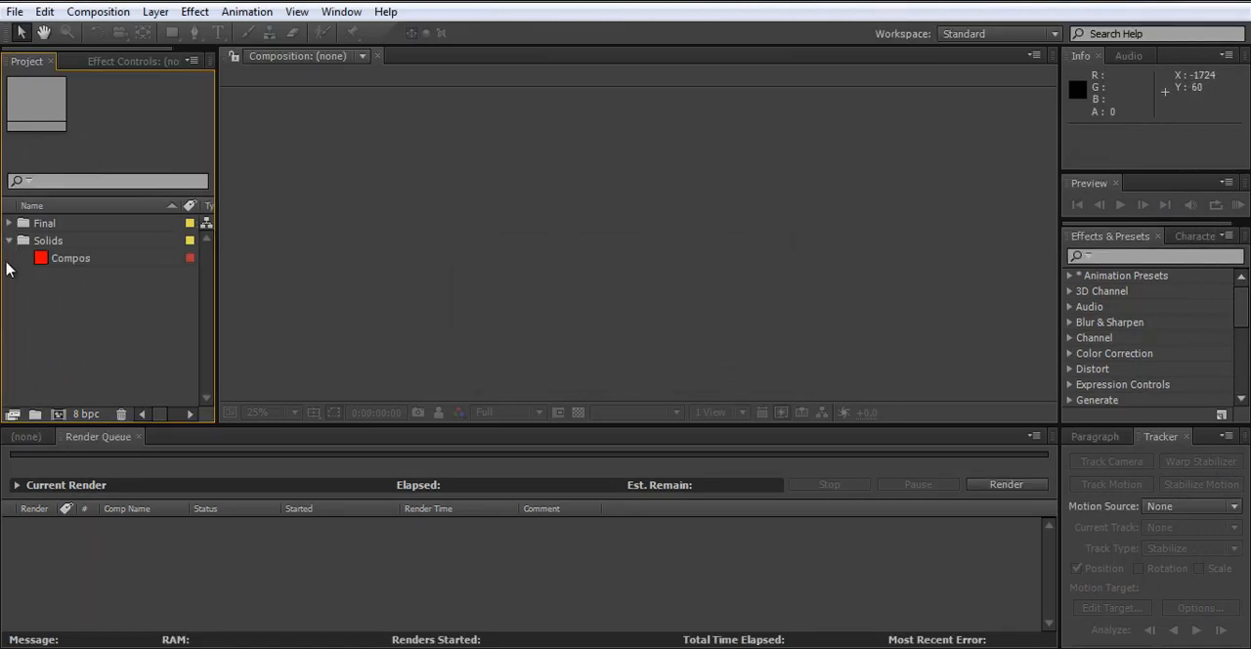
left_click(10, 222)
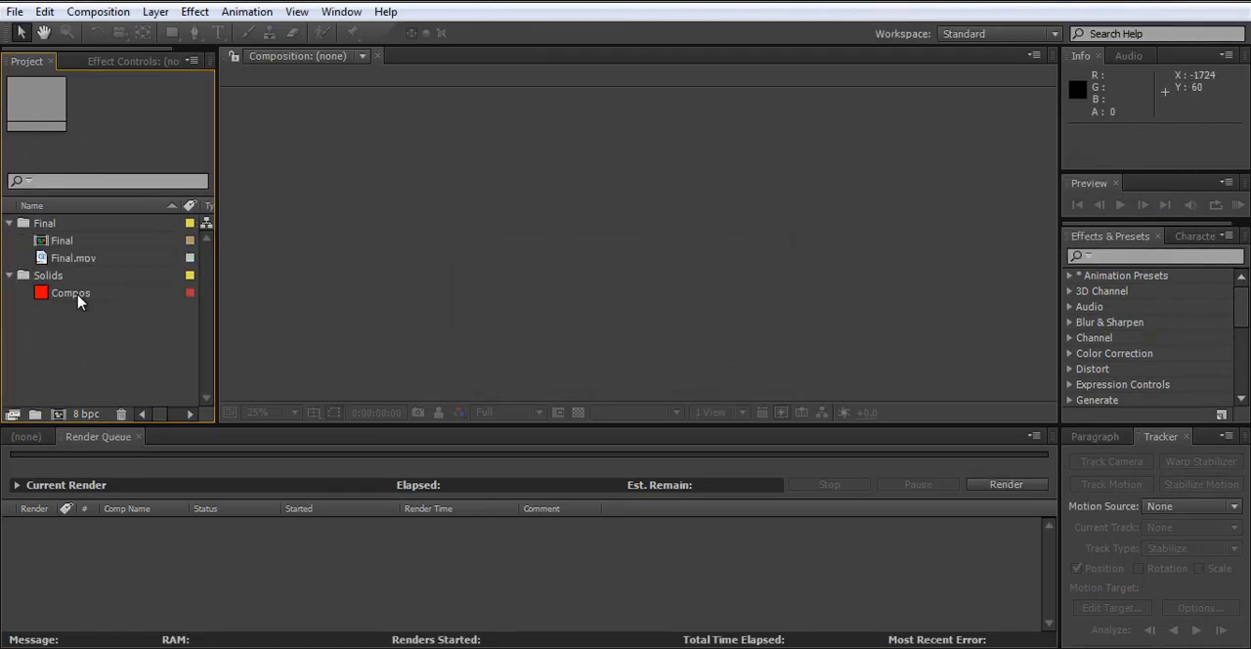
left_click(78, 293)
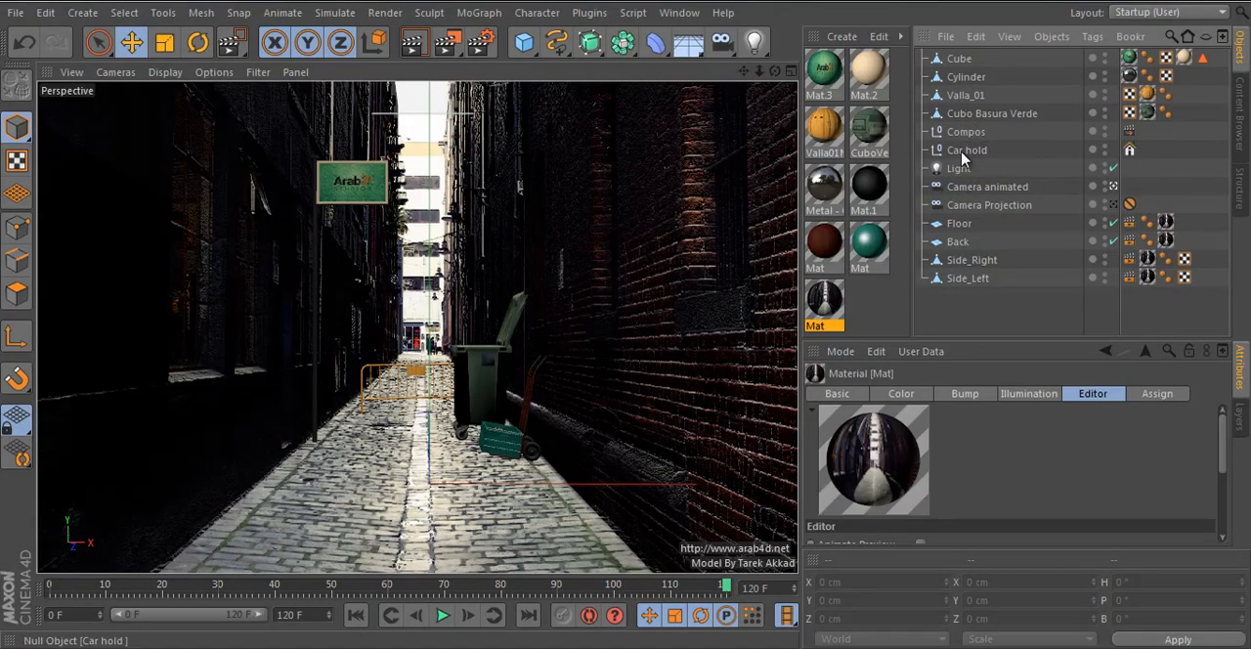
left_click(967, 131)
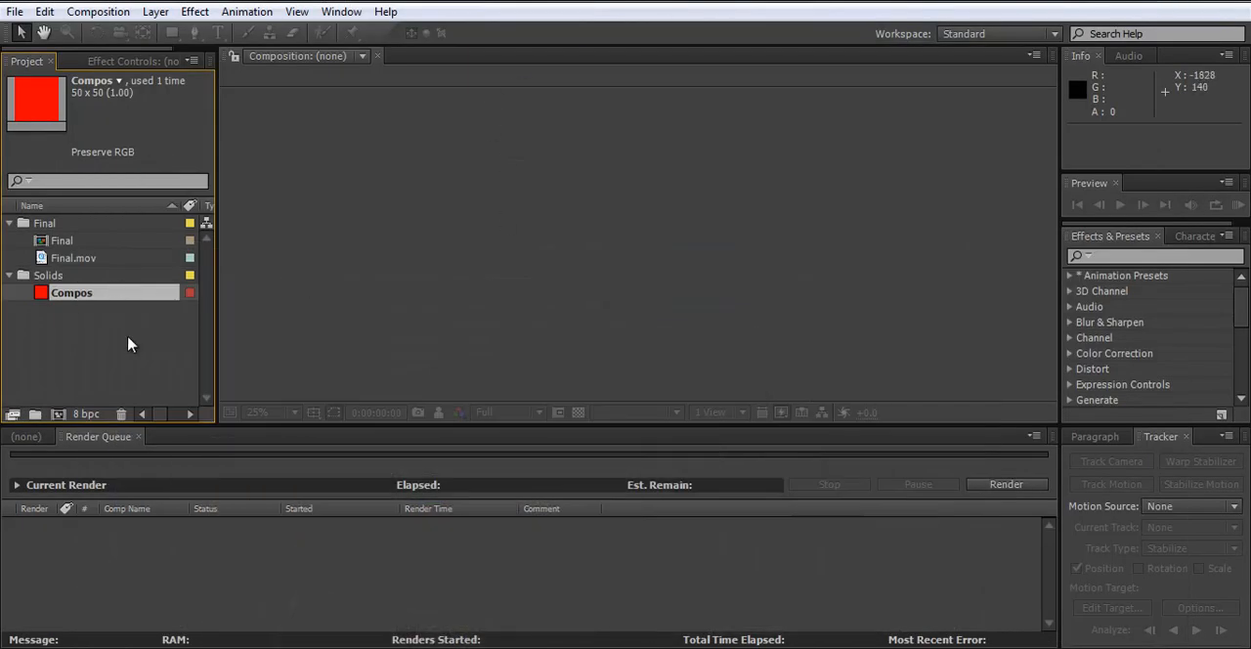
left_click(127, 343)
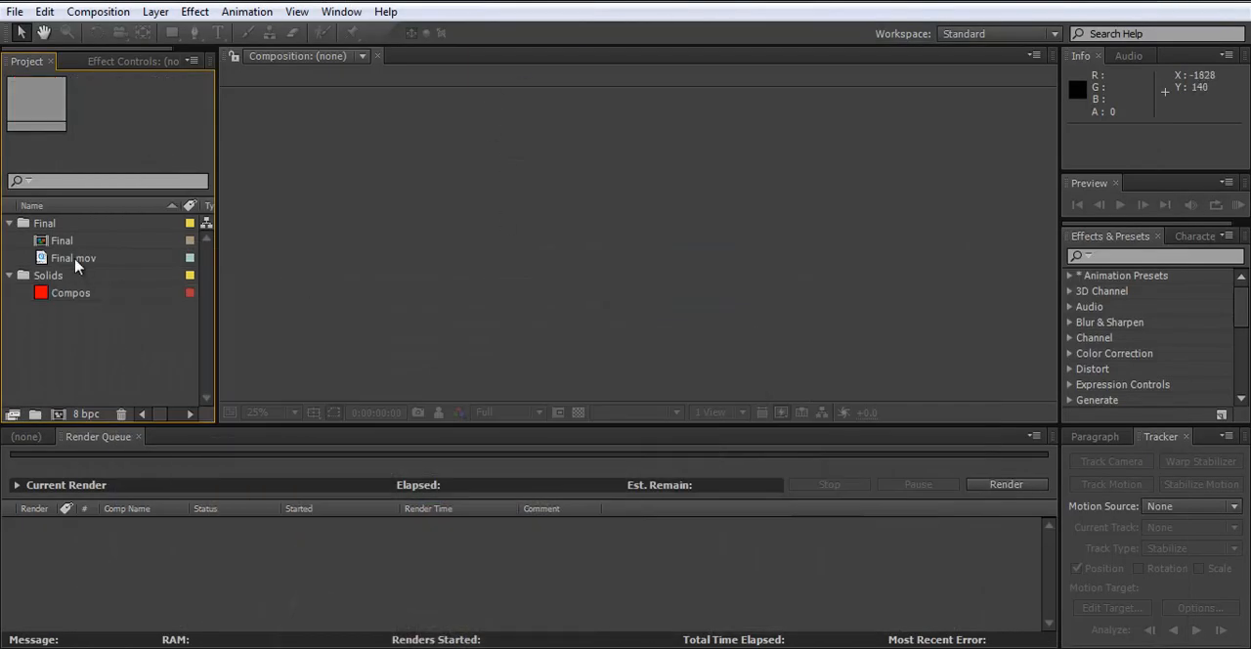
- Open the Final composition in After Effects and scrub its animation from the start to 0:00:03:11
left_click(65, 244)
double_click(58, 244)
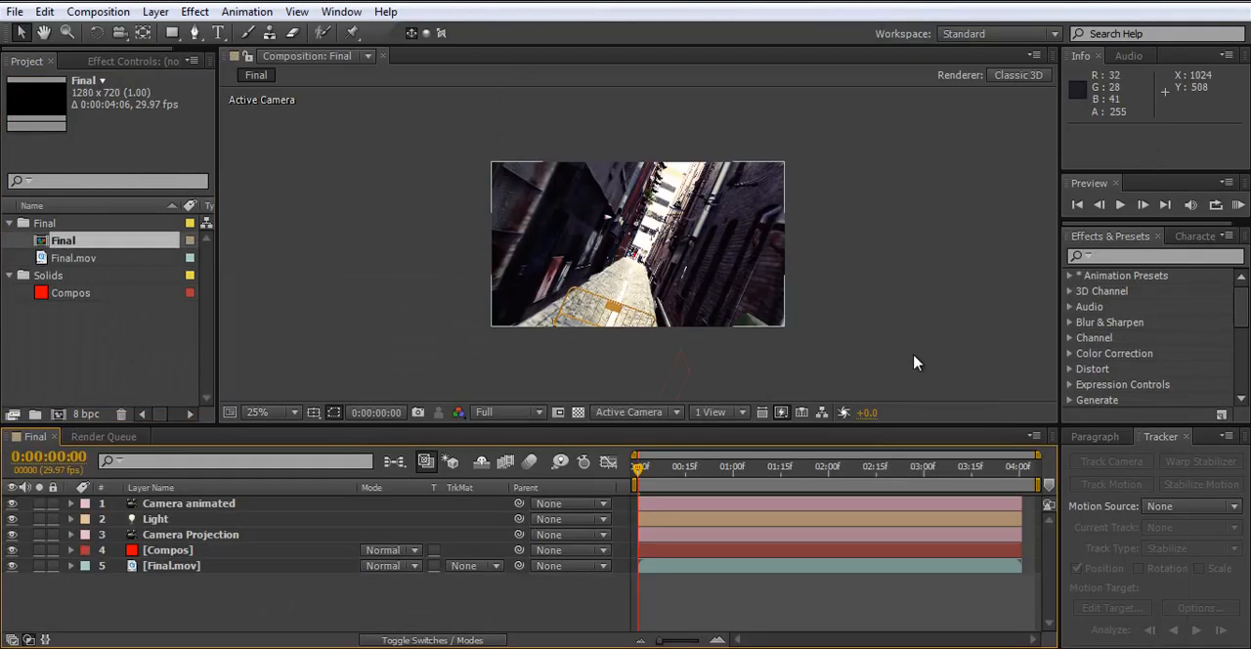
scroll(681, 280, "up", 2)
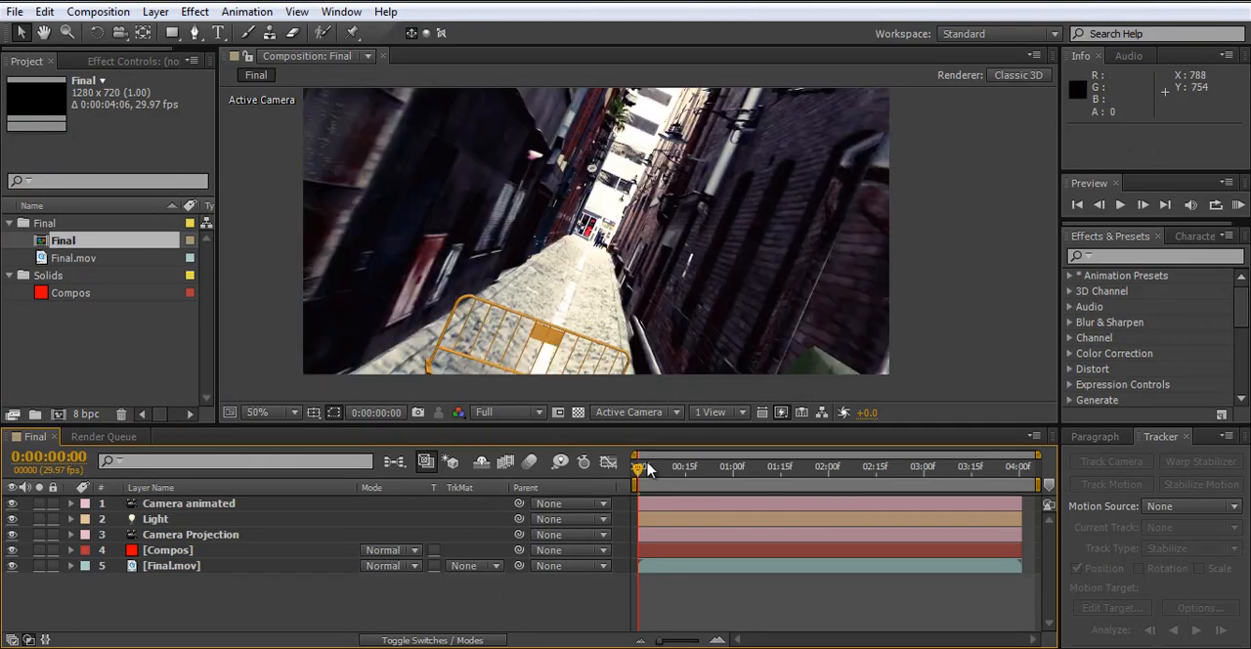
left_click_drag(647, 469, 960, 477)
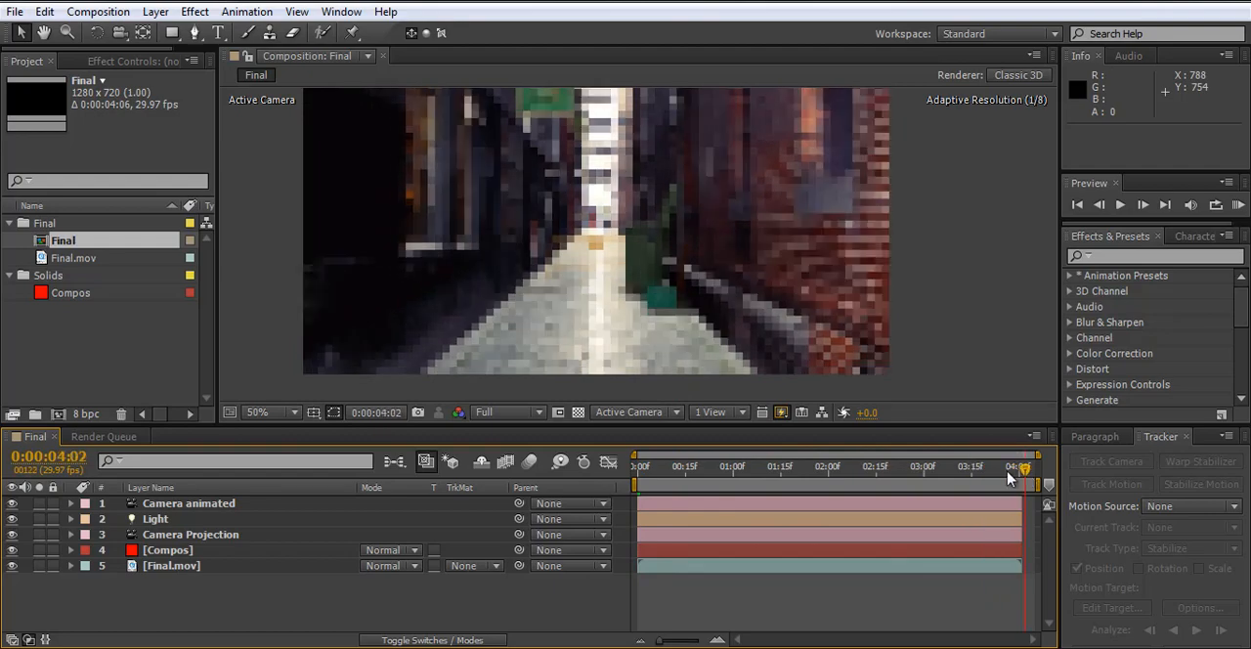
- Fit the composition to an enlarged viewer and move the current time to 0:00:04:00
left_click(259, 414)
left_click(304, 102)
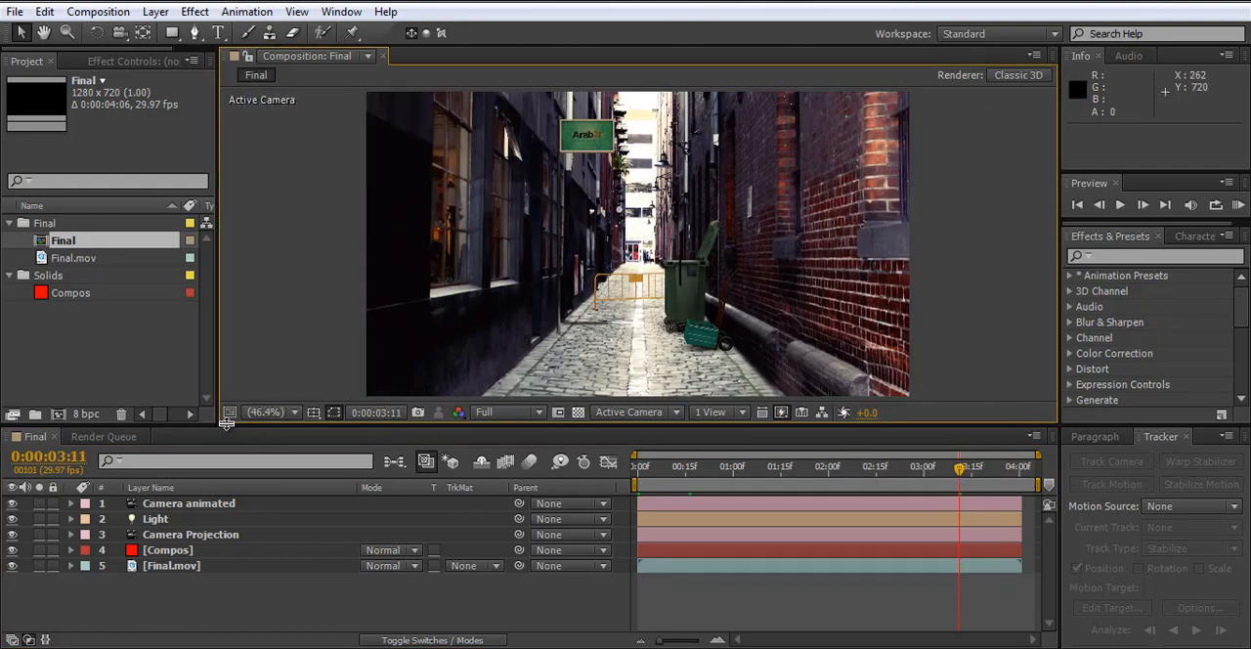
left_click_drag(225, 420, 226, 455)
left_click_drag(960, 500, 1018, 512)
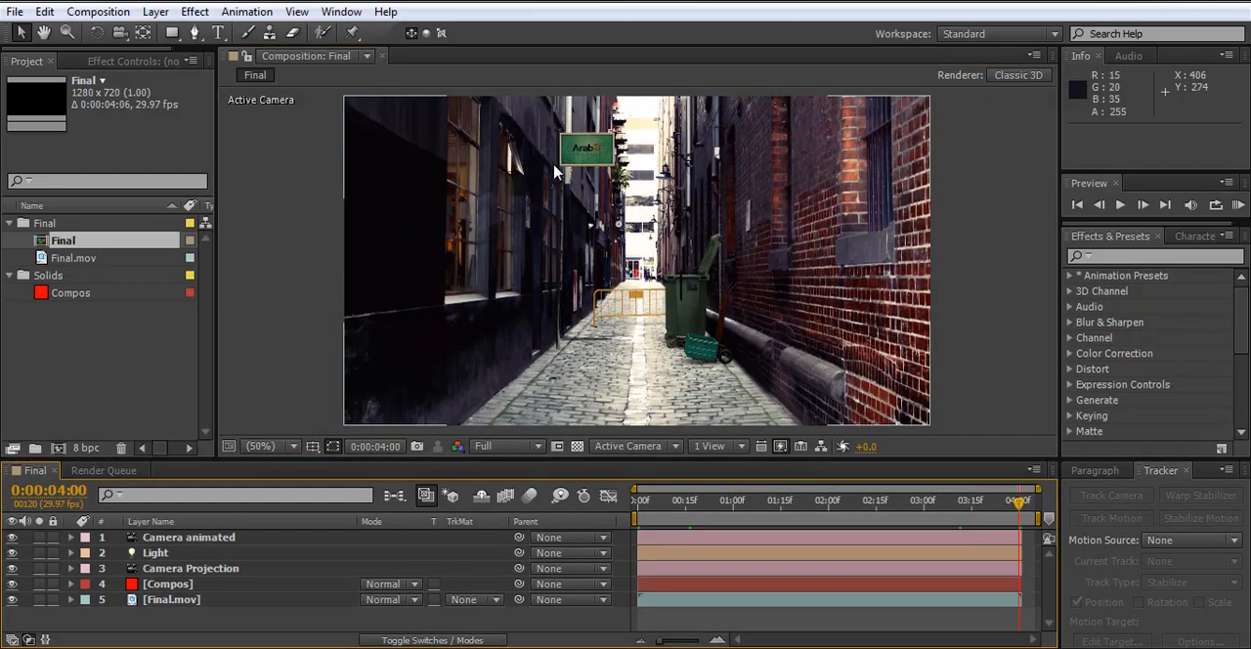
- Examine the Compos layer's property groups and its placement on the trash bin, then collapse the layer and clear the selection
left_click(144, 586)
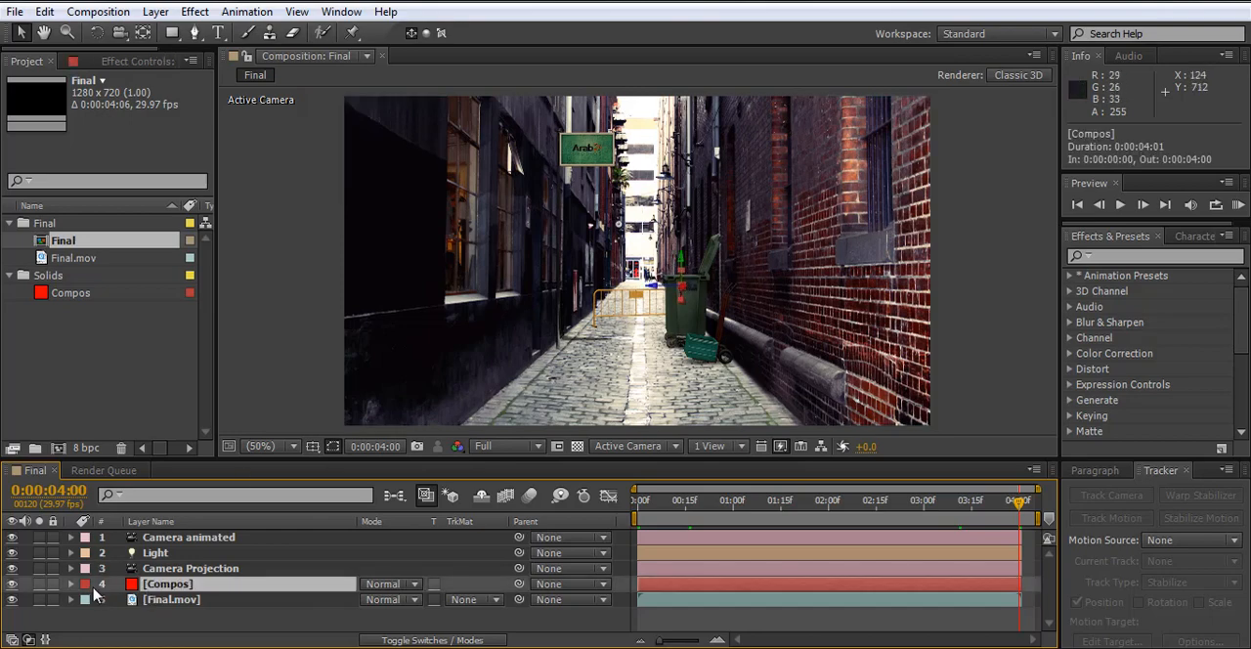
left_click(71, 584)
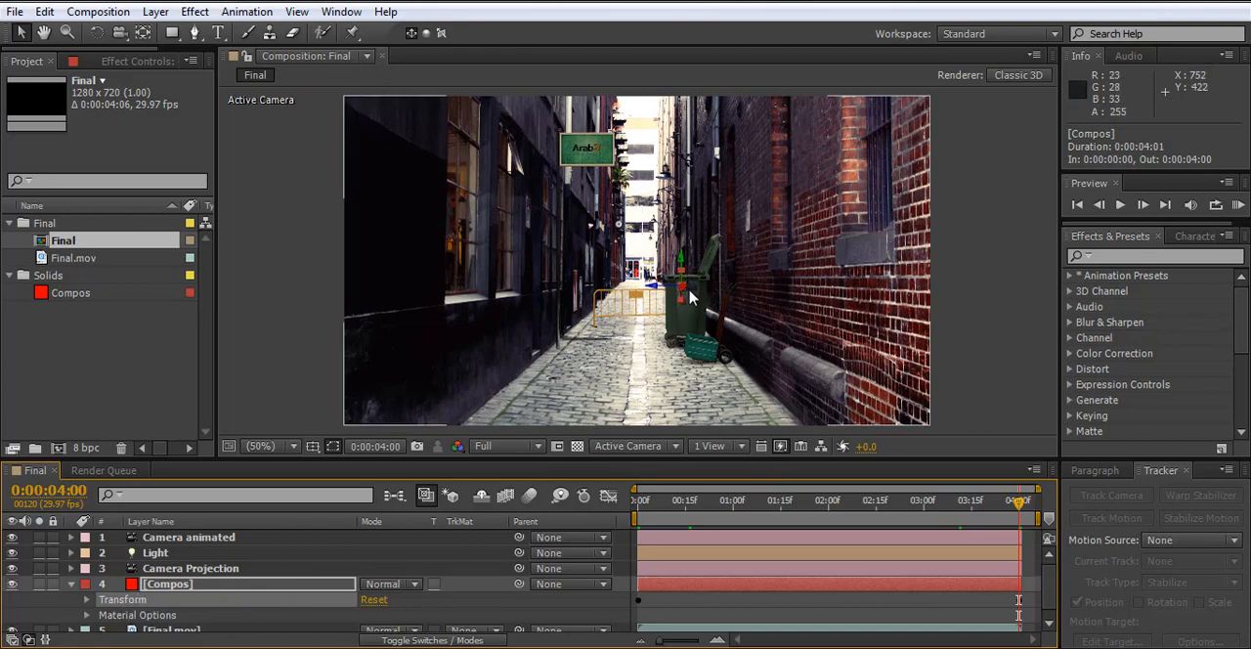
left_click(985, 320)
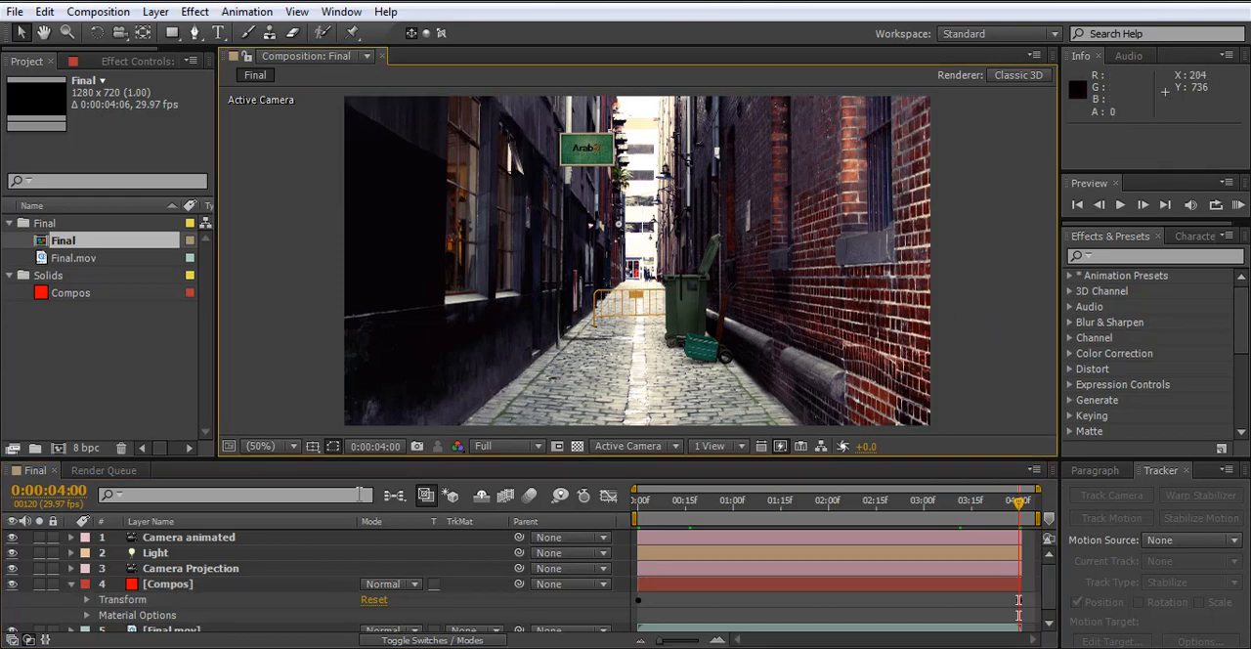
left_click(73, 585)
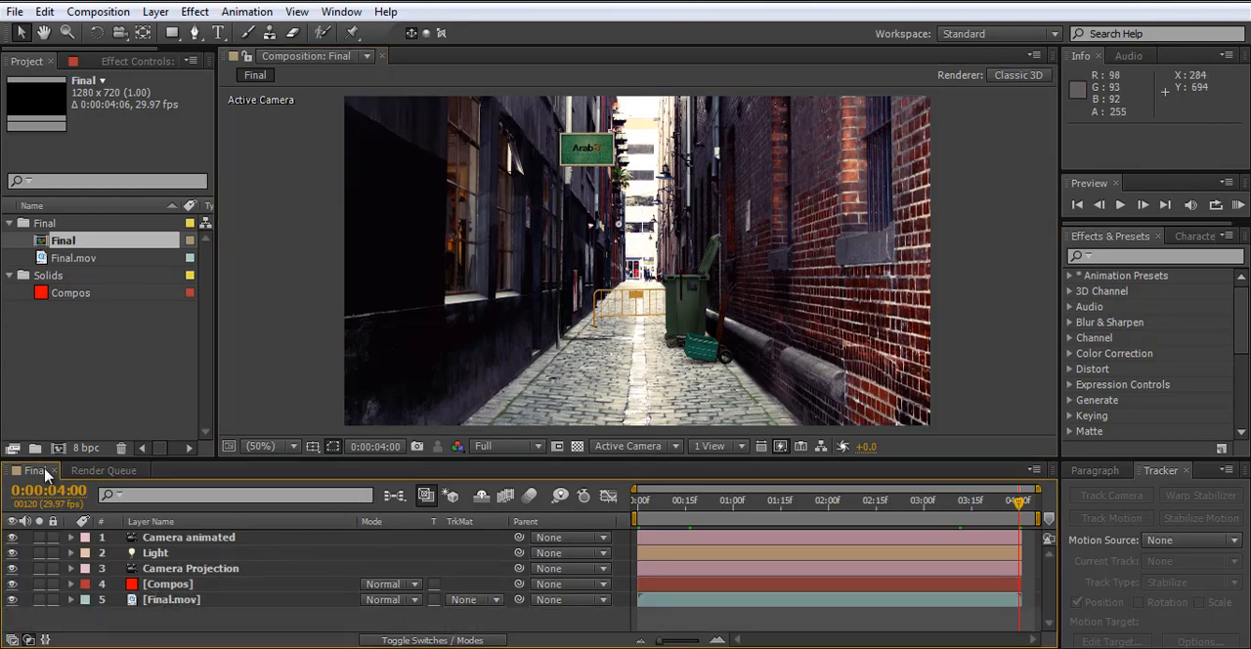
left_click(49, 380)
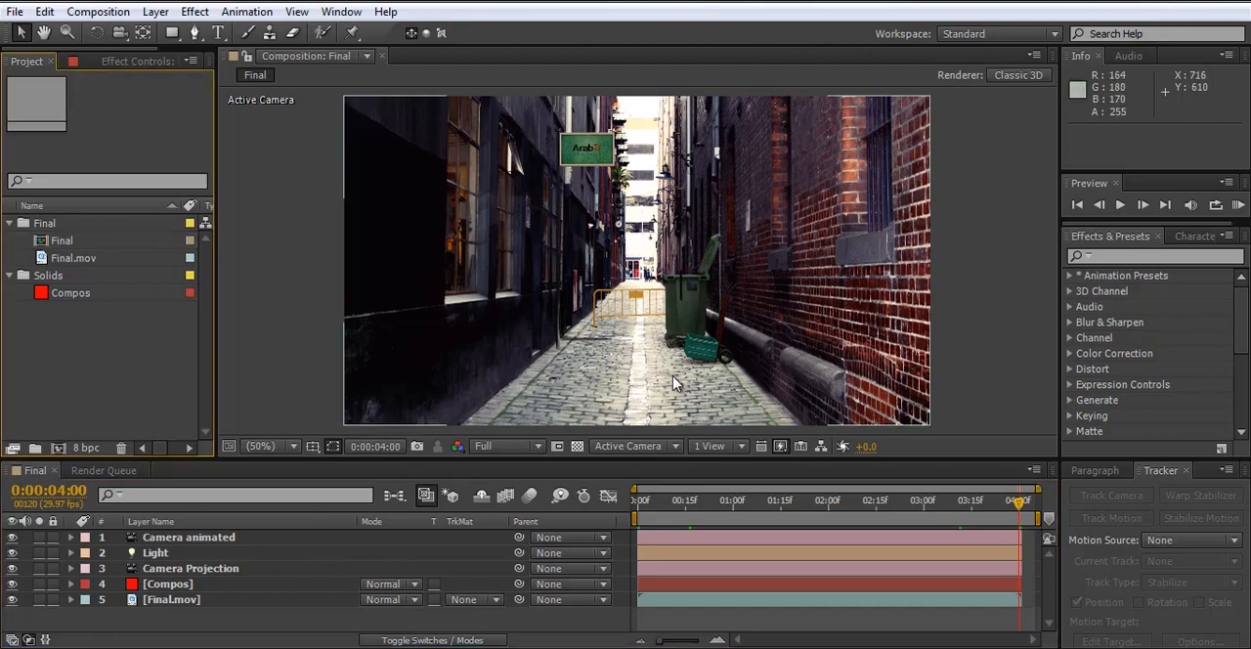
- Set the work area's end to 0:00:04:00, trim the Final composition to it and show the full duration in the timeline
left_click_drag(672, 503, 1036, 513)
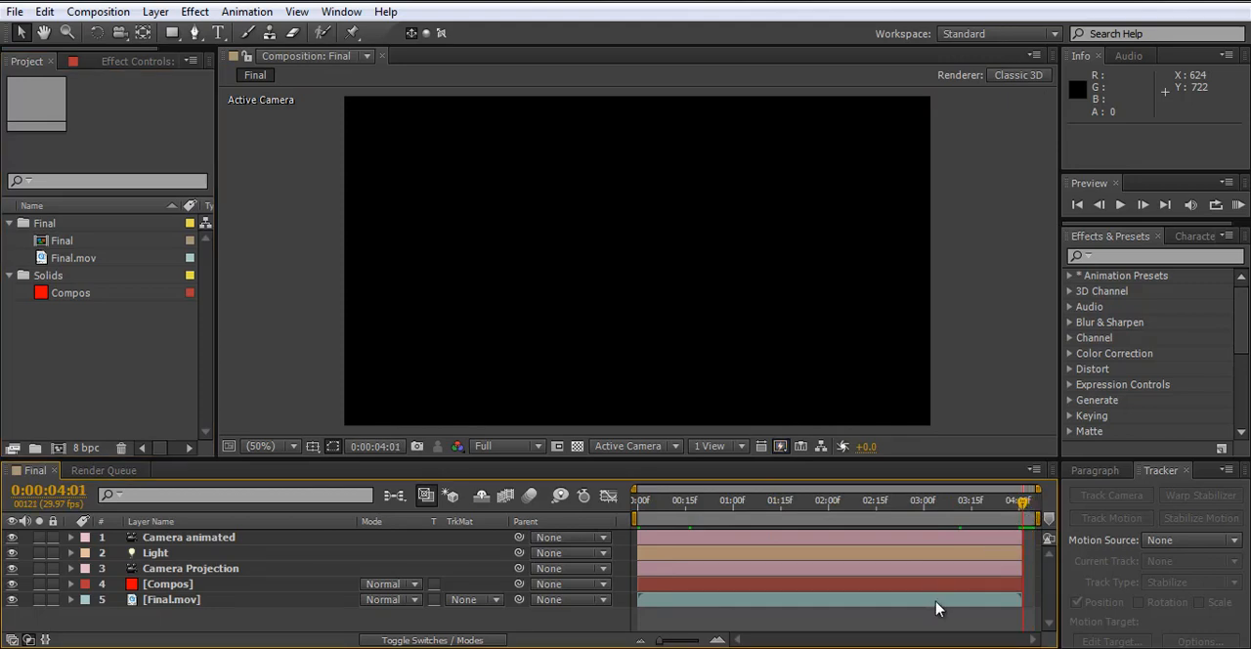
key("n")
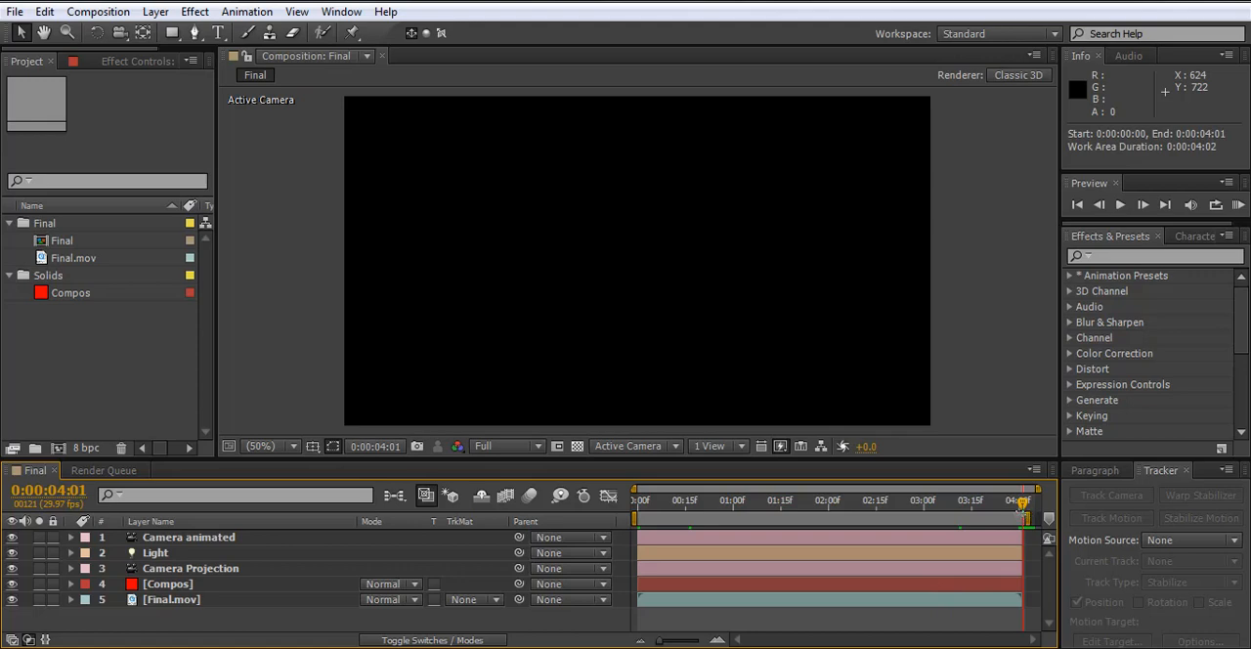
scroll(1021, 513, "up", 5, "alt")
left_click_drag(1012, 489, 1036, 493)
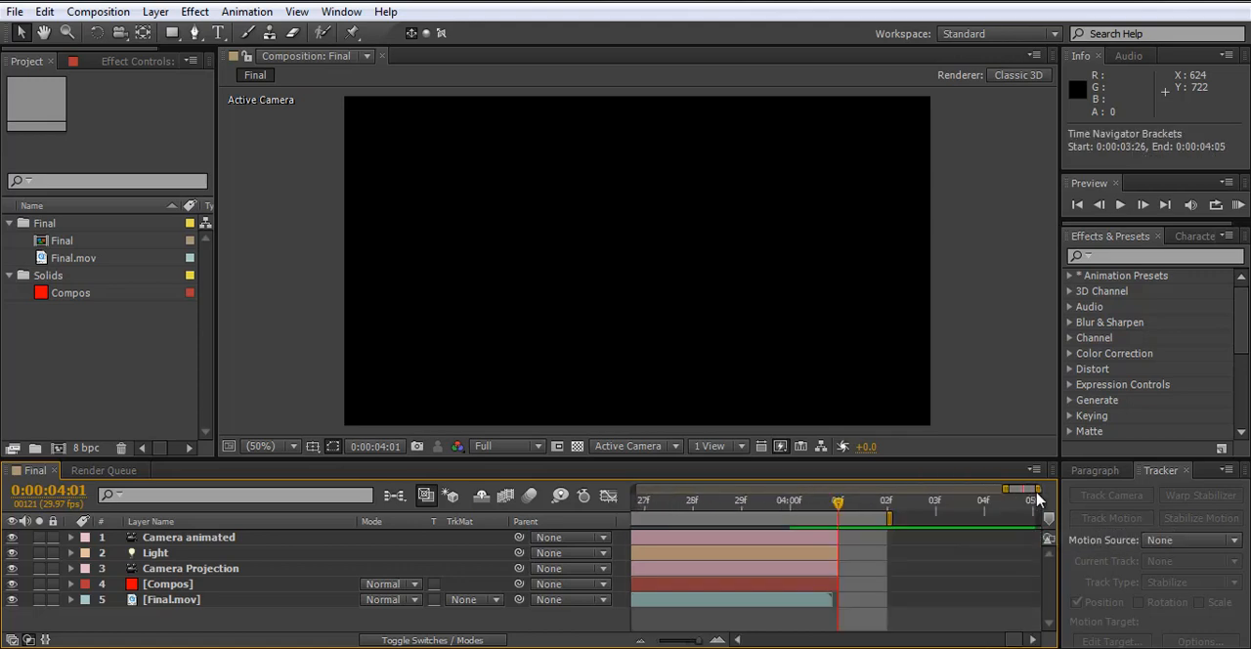
left_click_drag(889, 518, 791, 506)
right_click(765, 515)
left_click(879, 568)
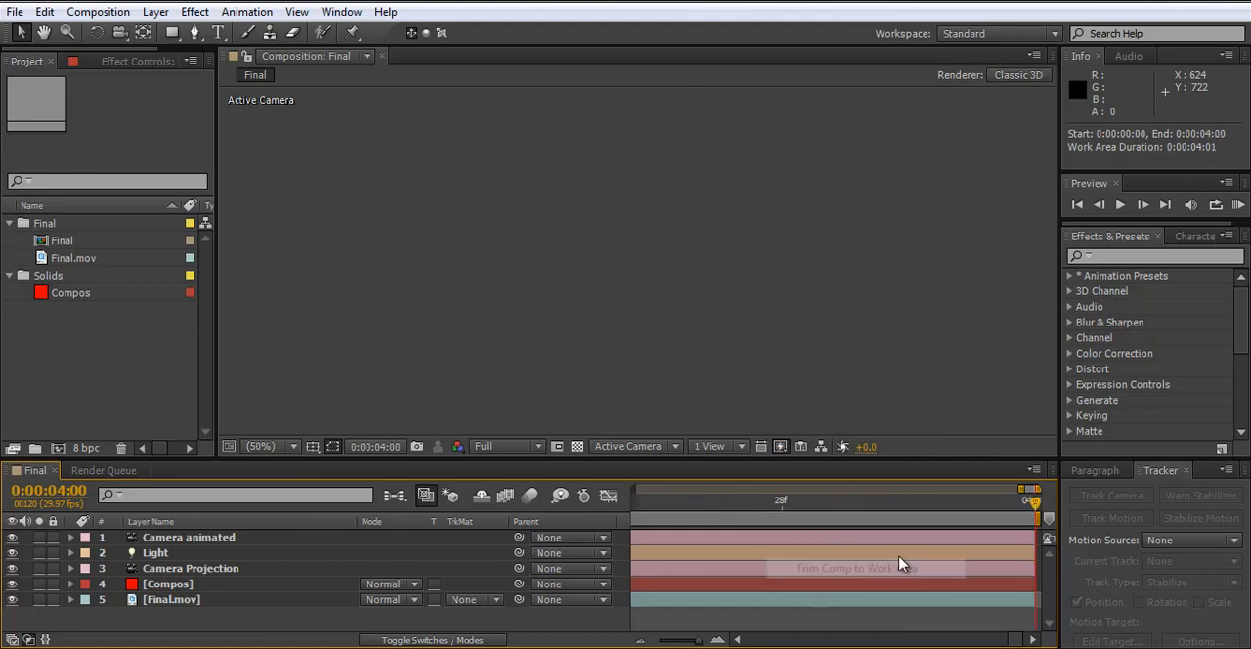
left_click_drag(1020, 489, 635, 488)
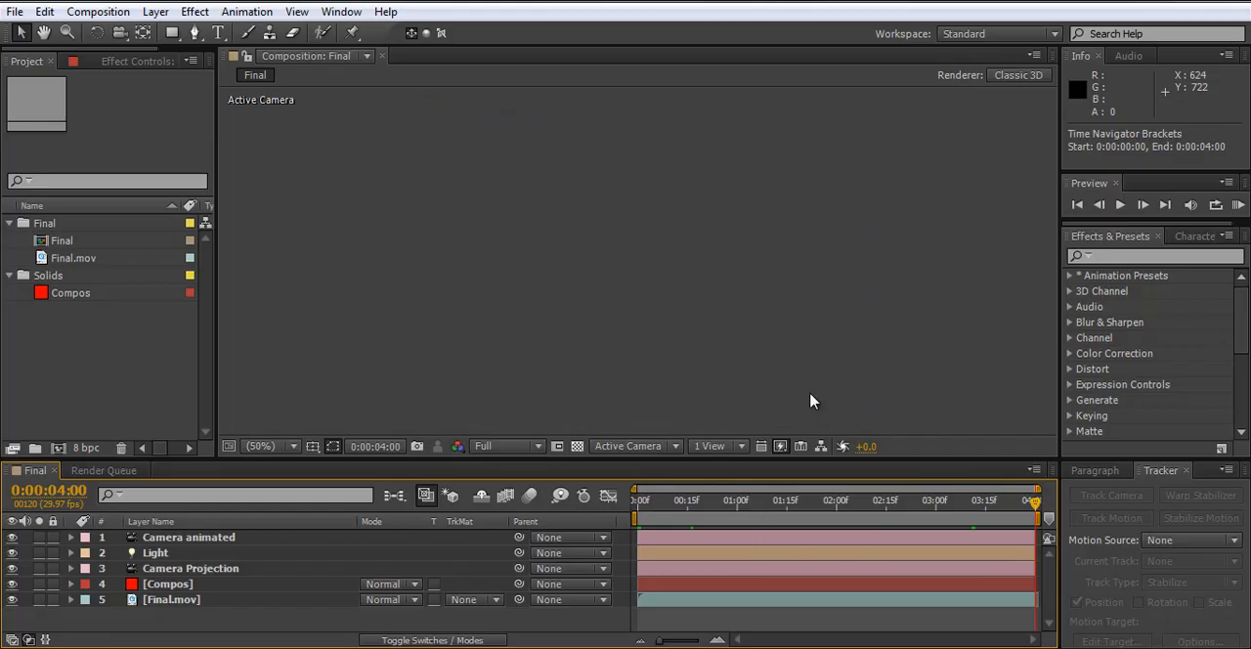
- Save the After Effects project on the Desktop as "final comp"
key("ctrl+s")
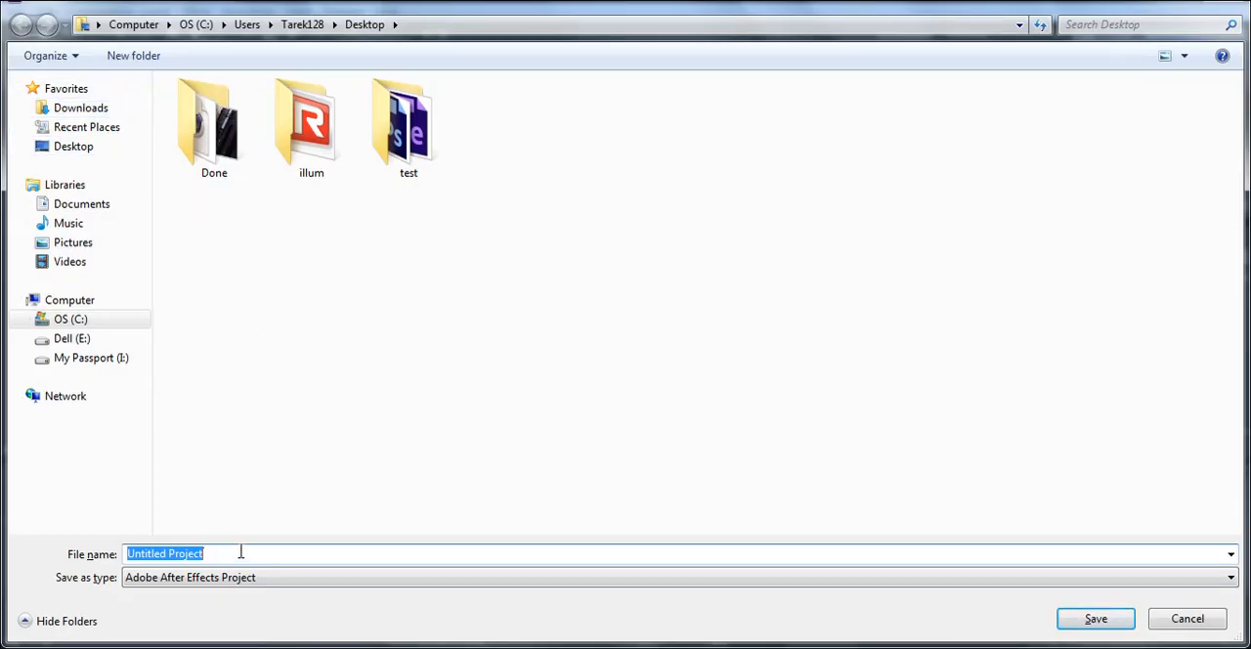
type("final compsit")
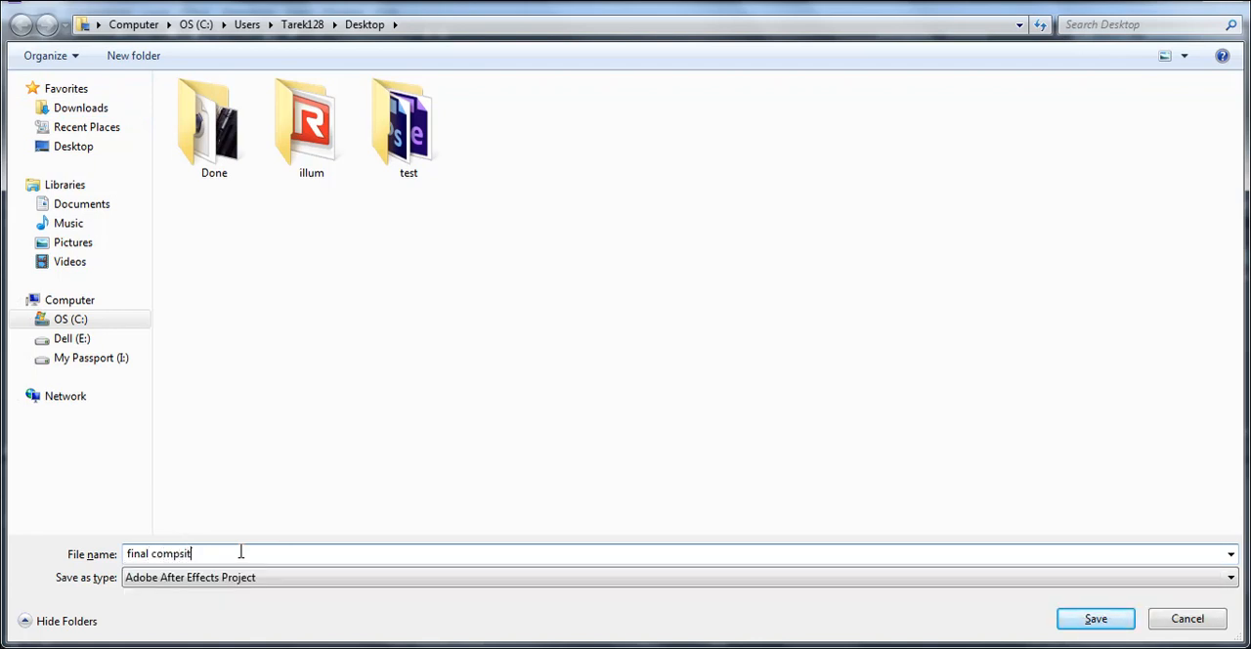
key("Return")
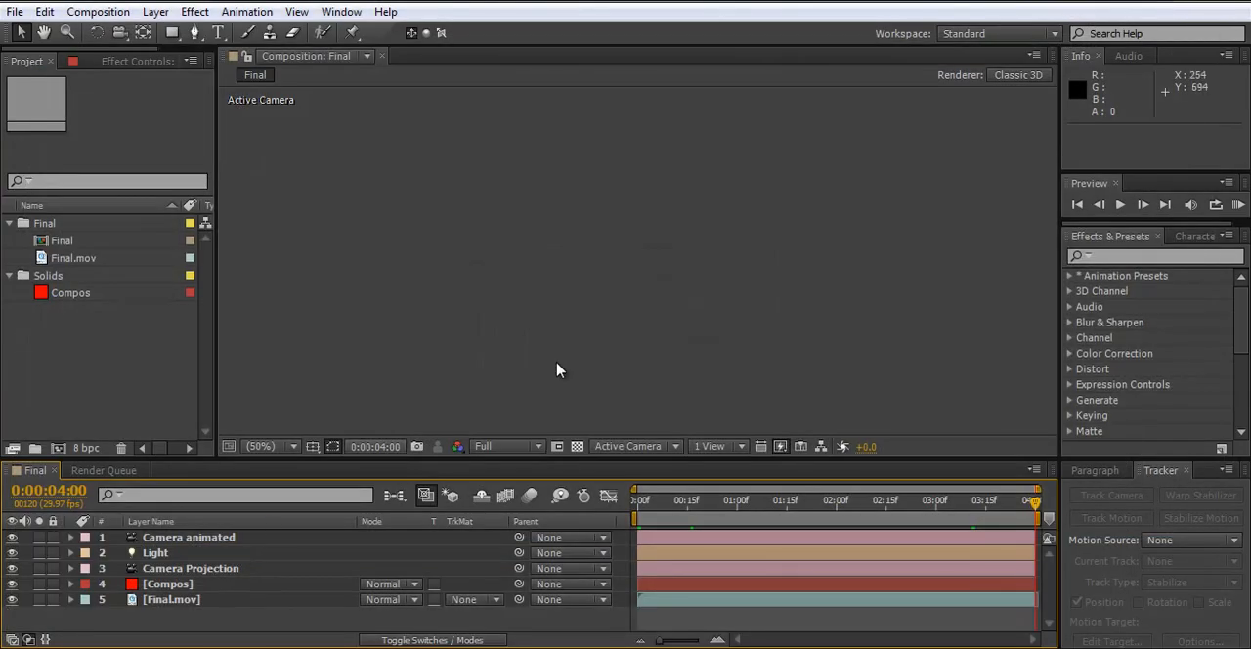
- Set the current time to 0:00:00:18, delete the Camera Projection layer and leave no layer selected
key("Home")
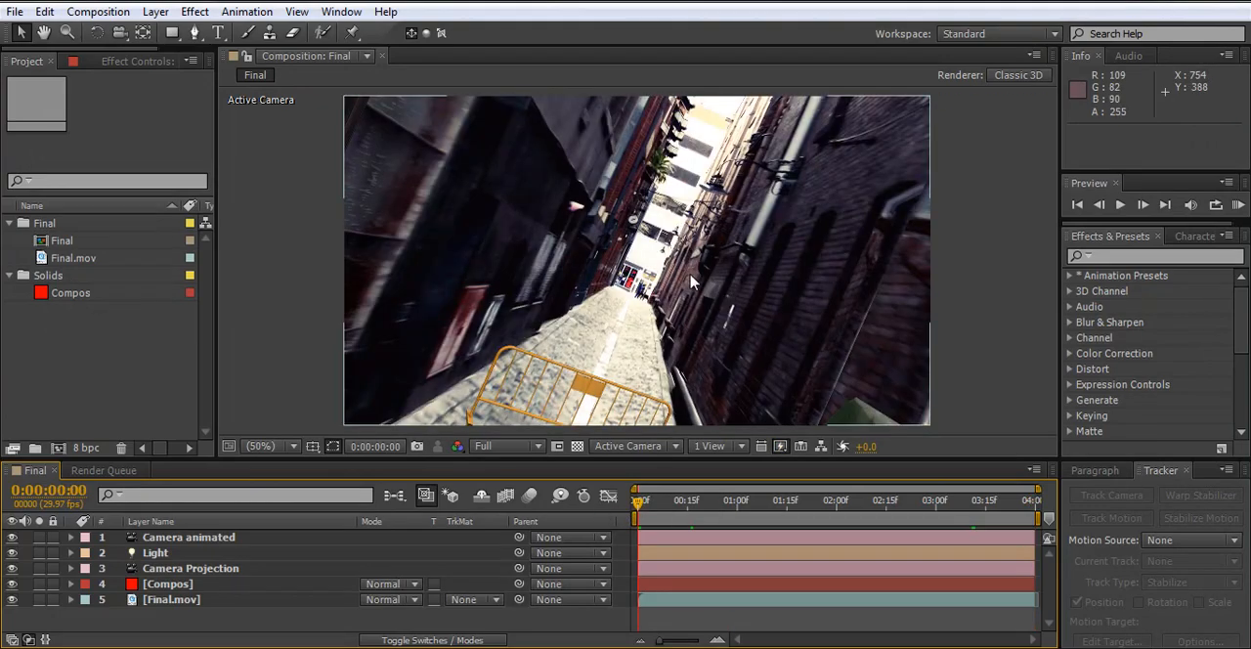
mouse_move(688, 505)
left_mouse_down()
mouse_move(1012, 506)
mouse_move(697, 523)
left_mouse_up()
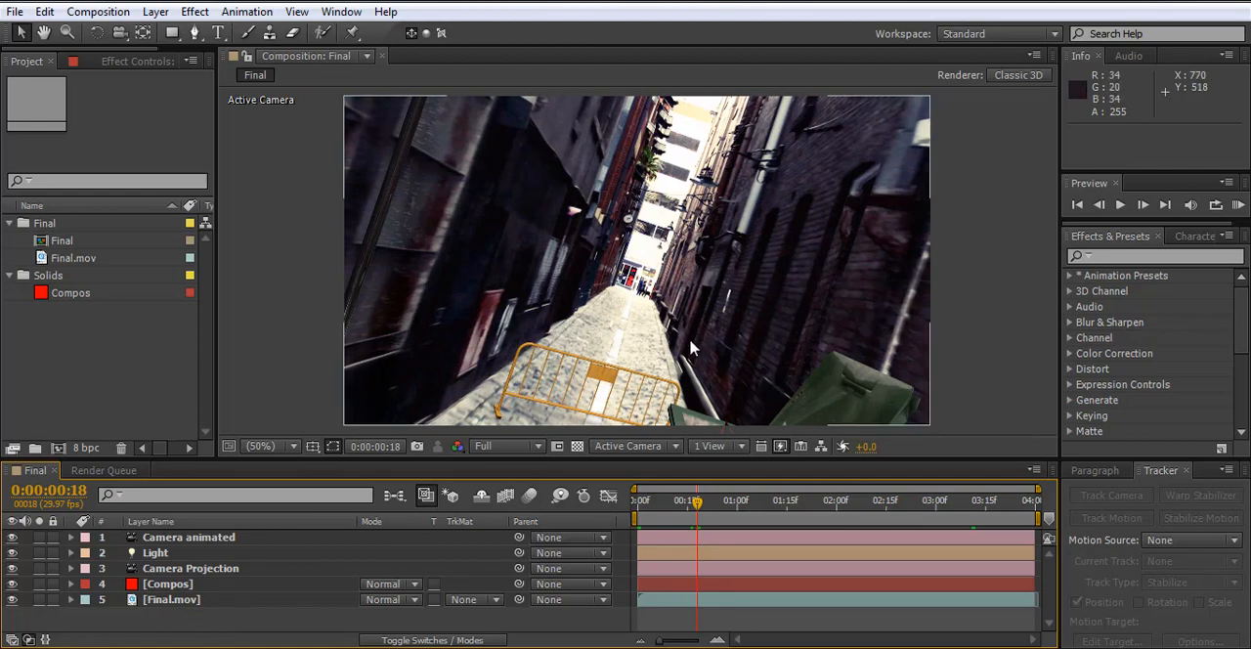
left_click(199, 569)
key("Delete")
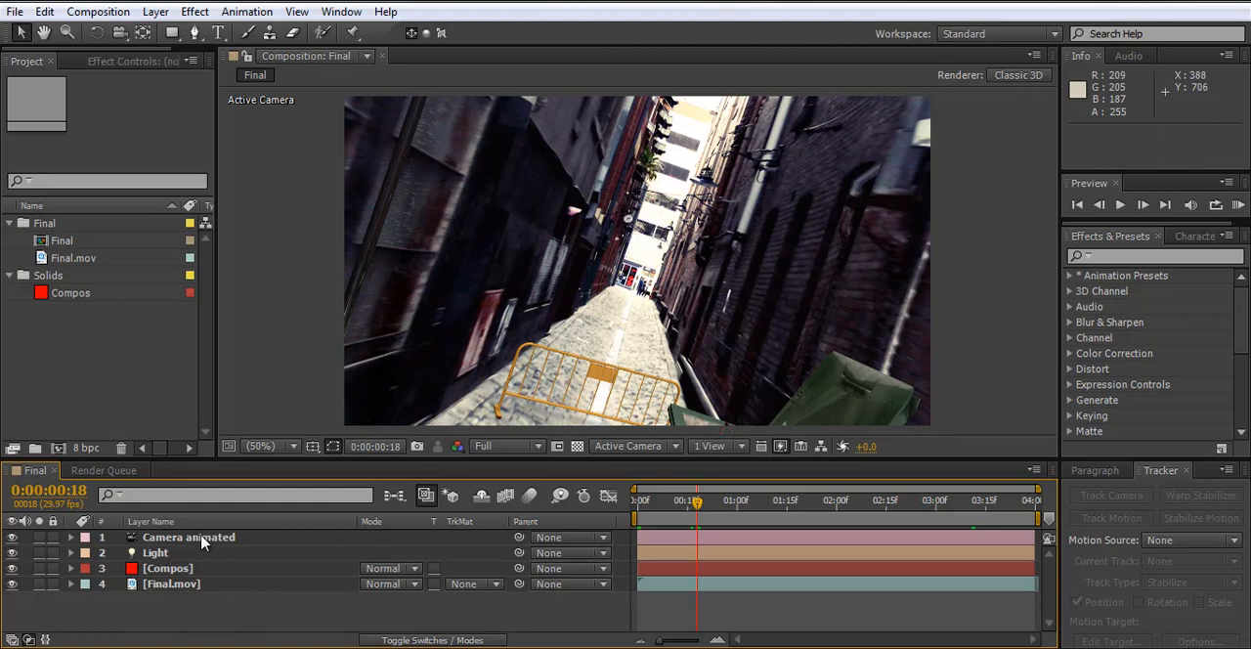
left_click(201, 539)
left_click(154, 555)
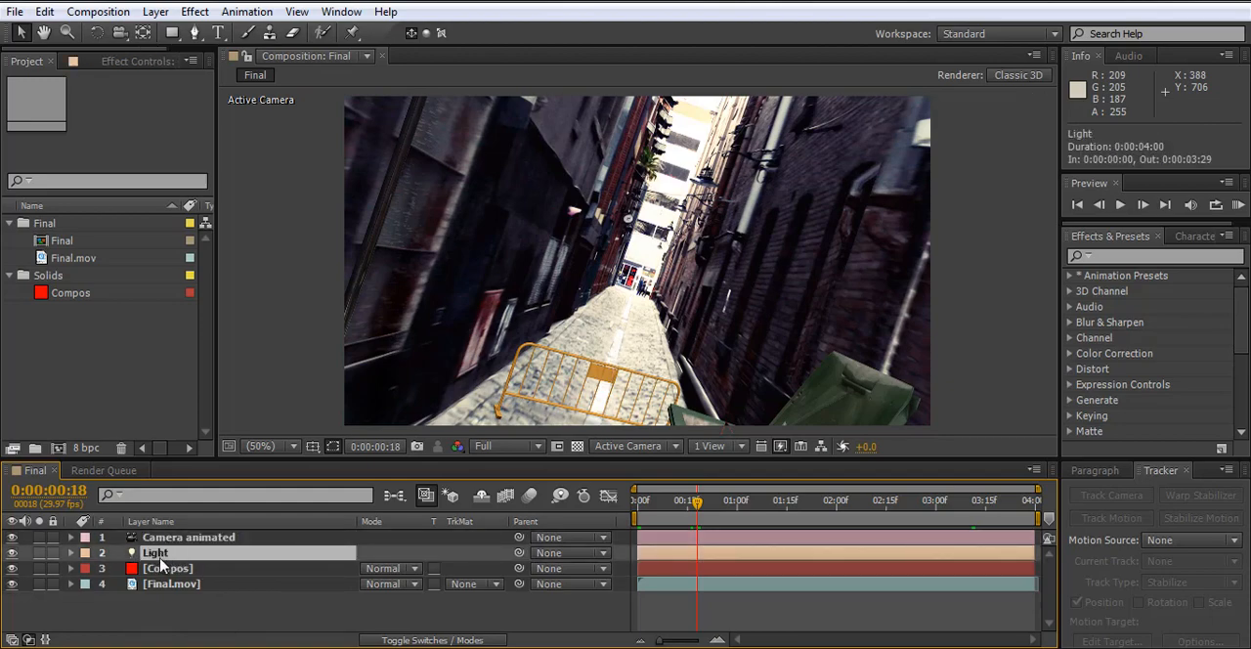
left_click(251, 609)
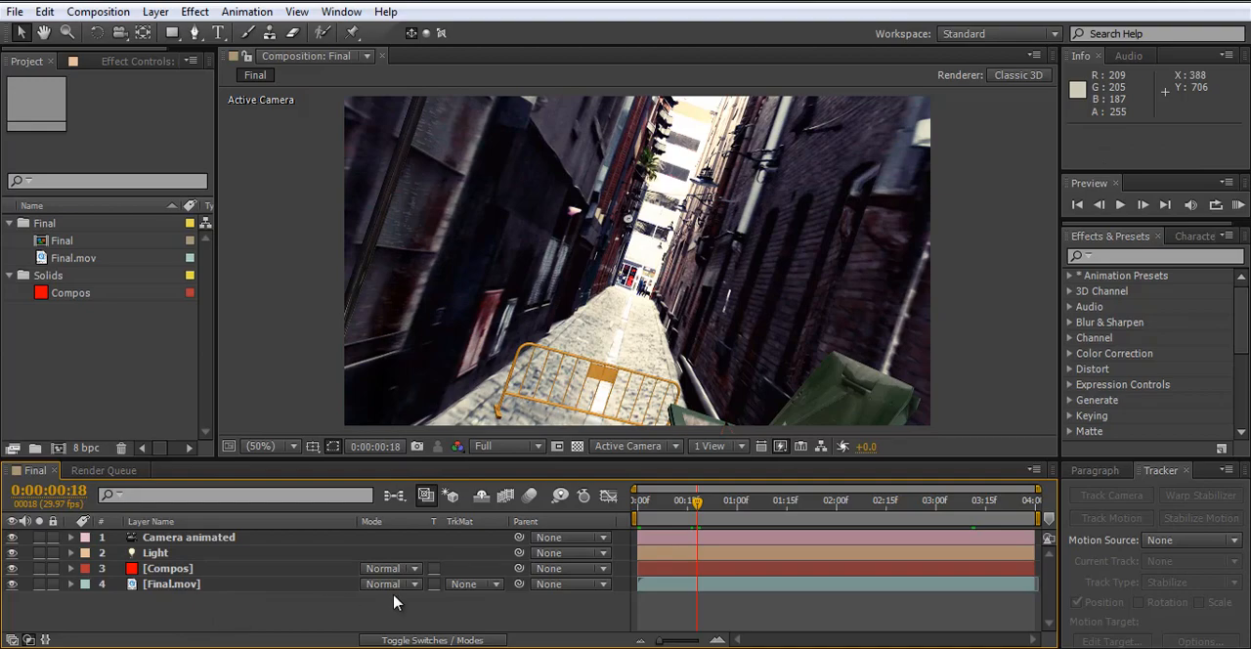
- Start a footage import and browse the My Passport drive's After Effects footage to the 14. Smoke folder in Action_Essentials_2K
double_click(78, 396)
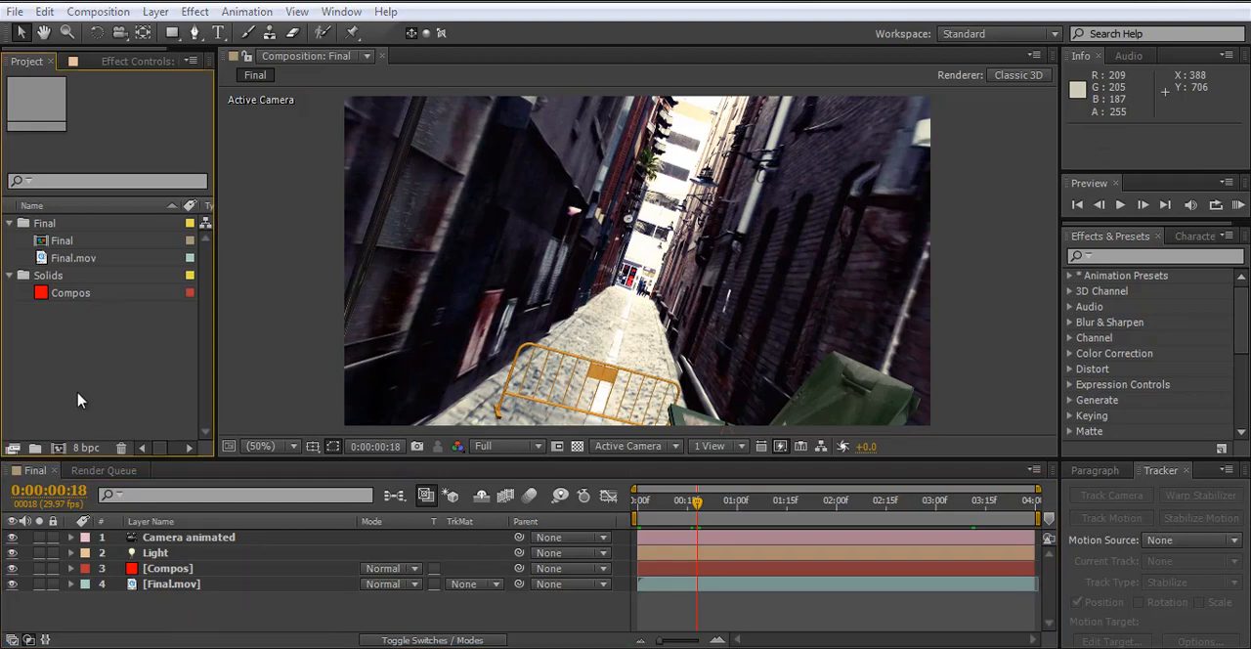
double_click(790, 162)
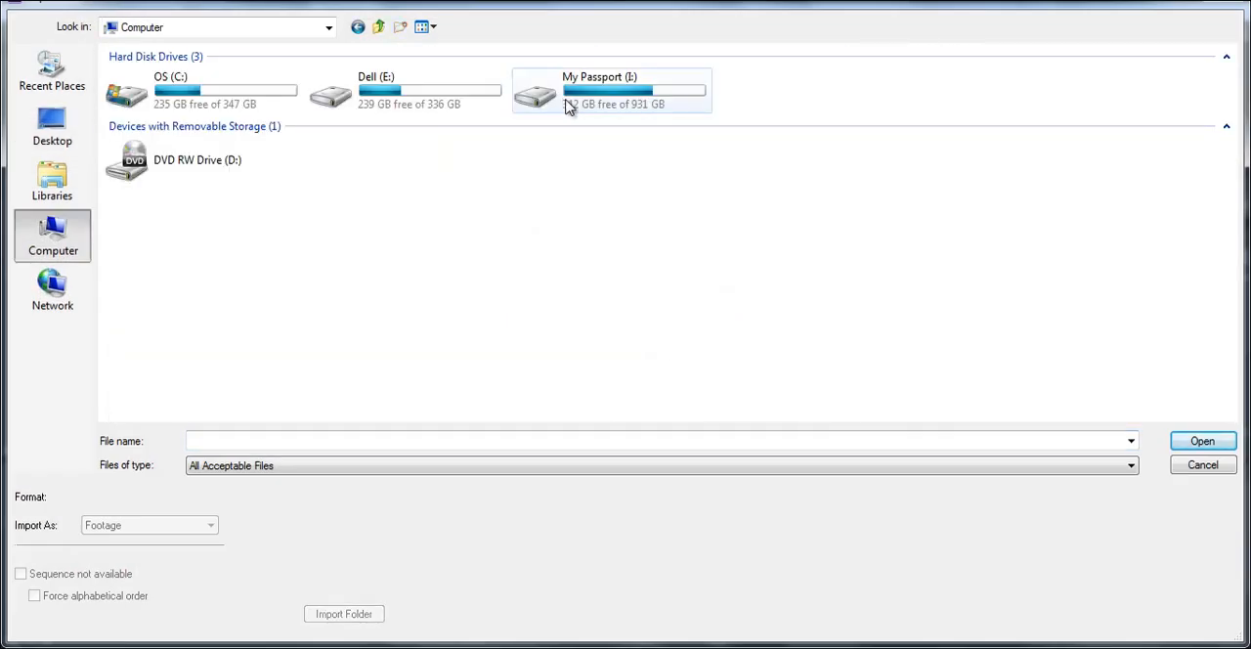
left_click(427, 98)
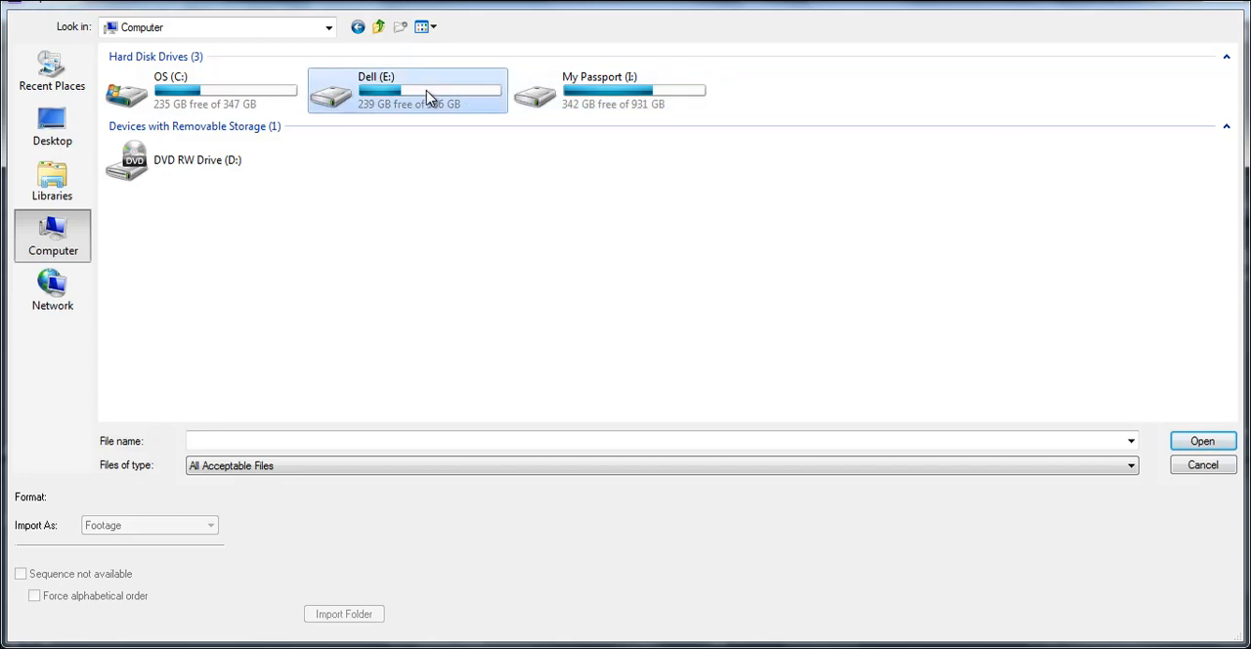
double_click(620, 98)
double_click(166, 94)
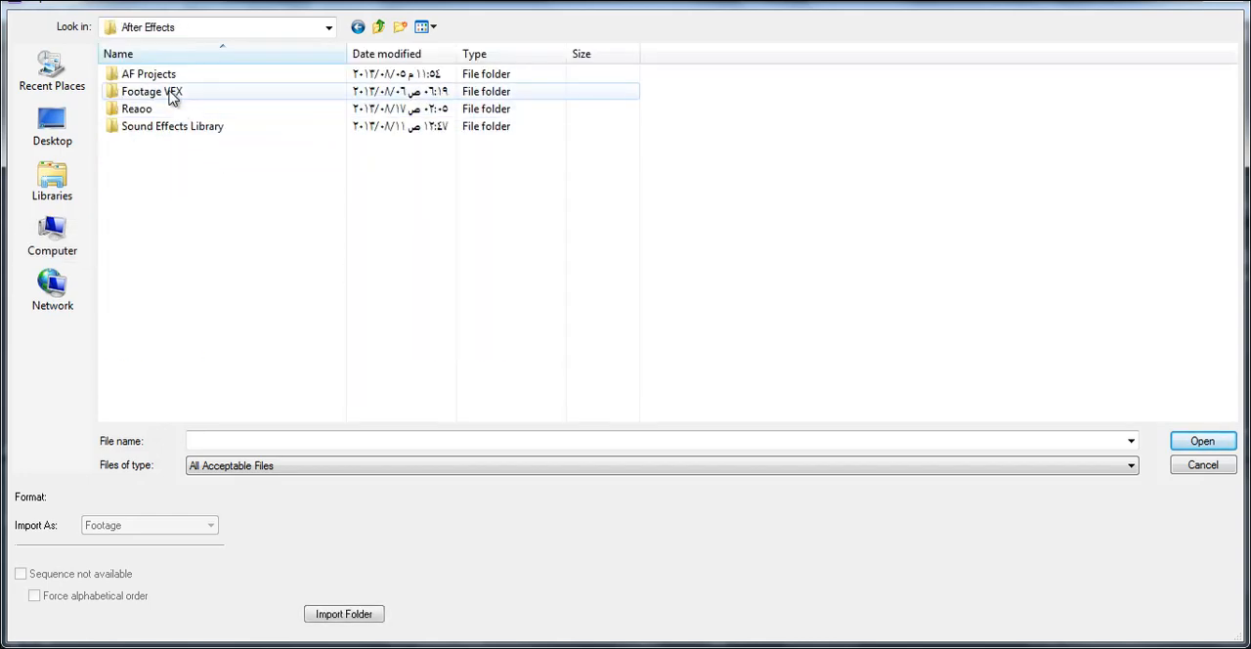
double_click(171, 93)
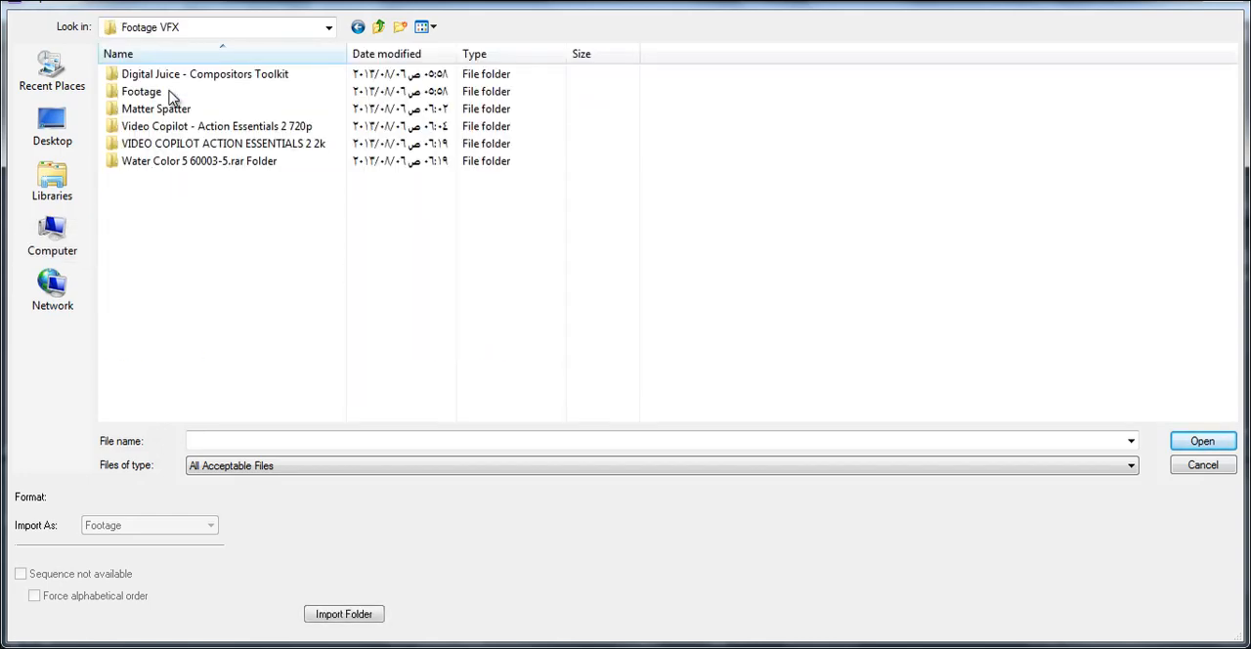
double_click(192, 146)
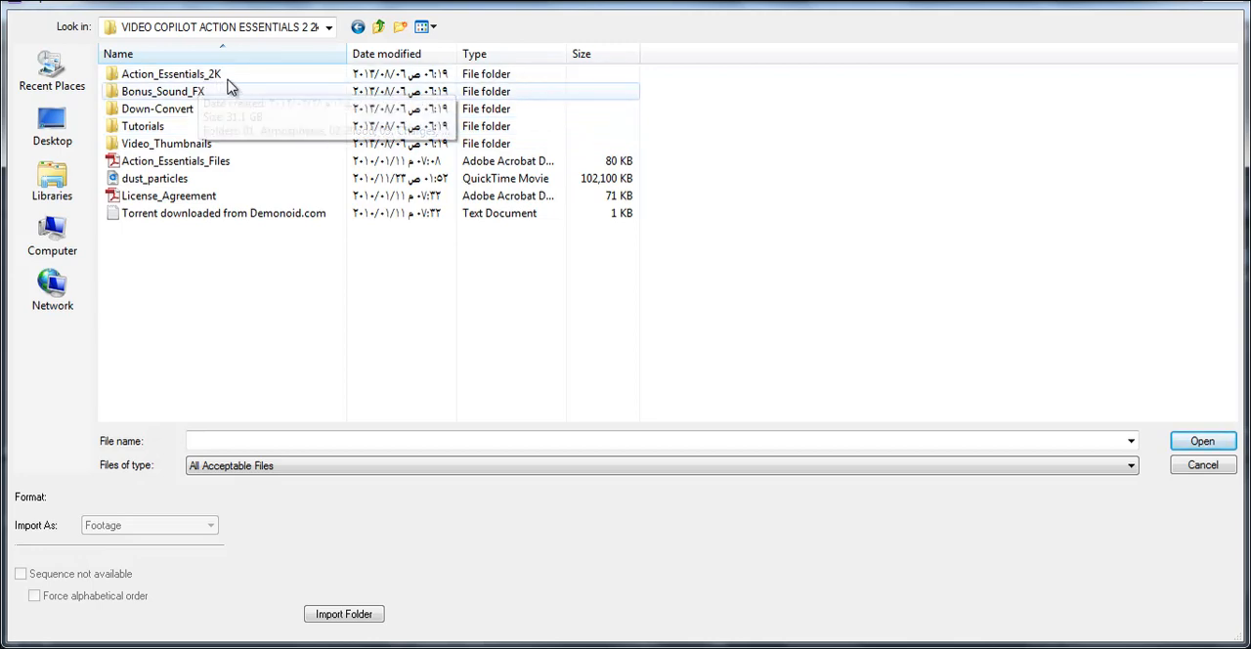
double_click(232, 76)
scroll(231, 315, "down", 1)
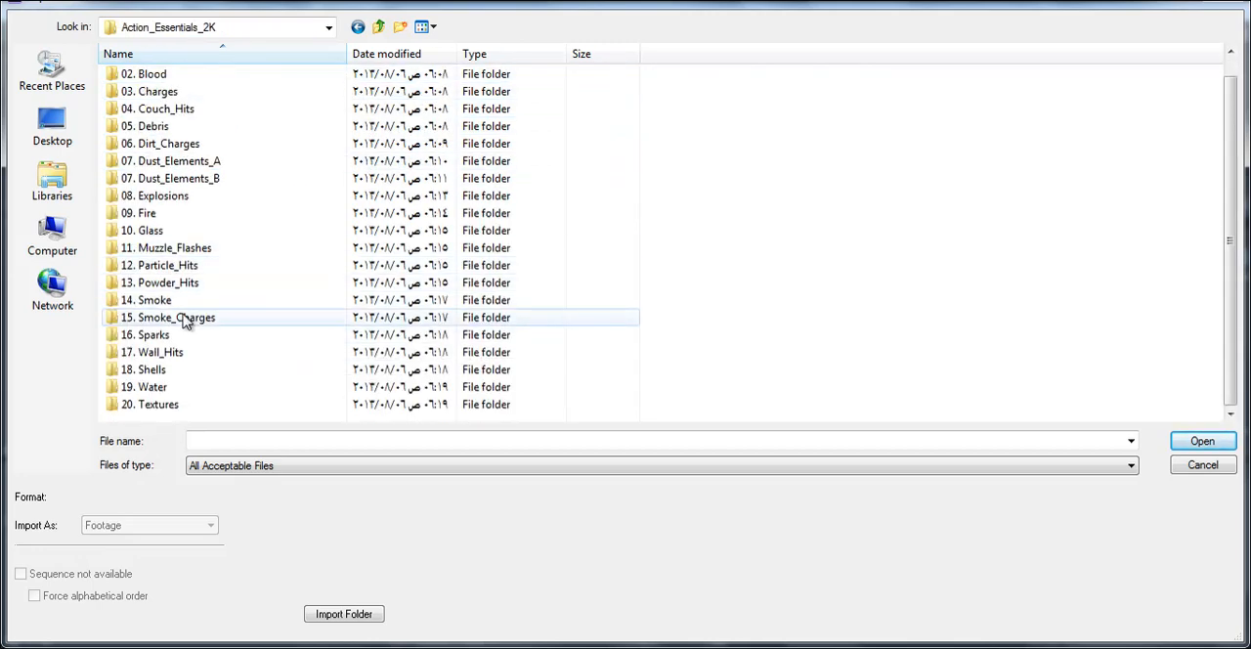
double_click(184, 301)
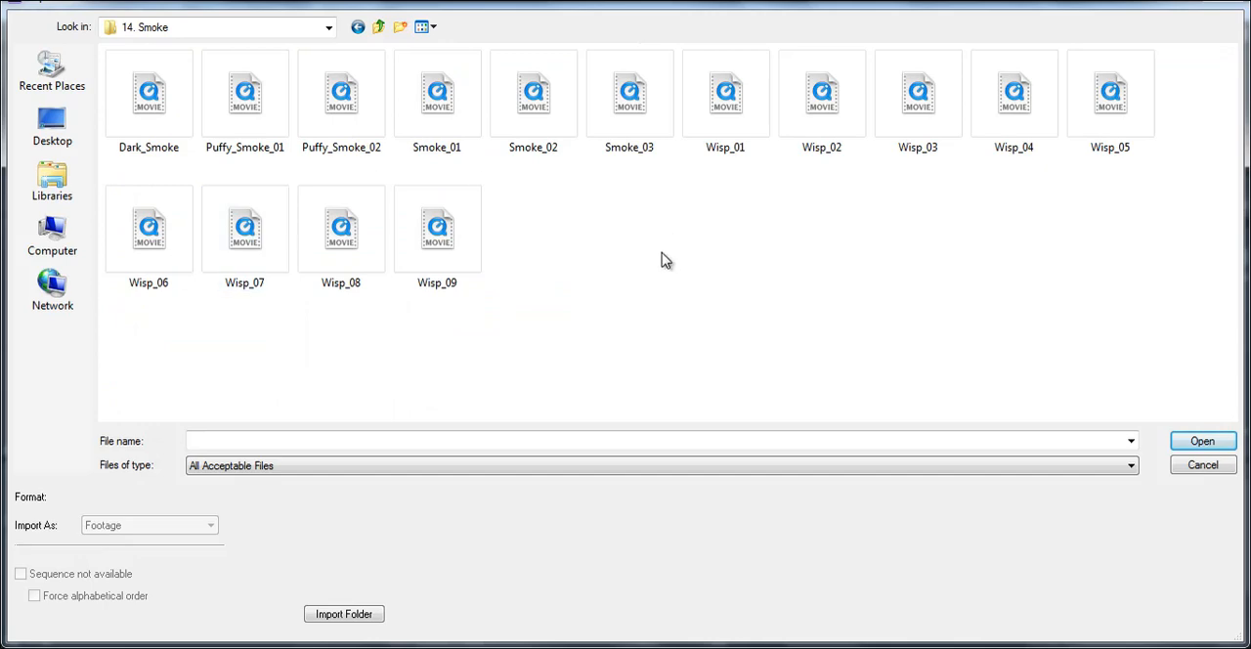
- Preview the Smoke_02 clip in an external player, close the player and import the clip into the project as footage
left_click(533, 132)
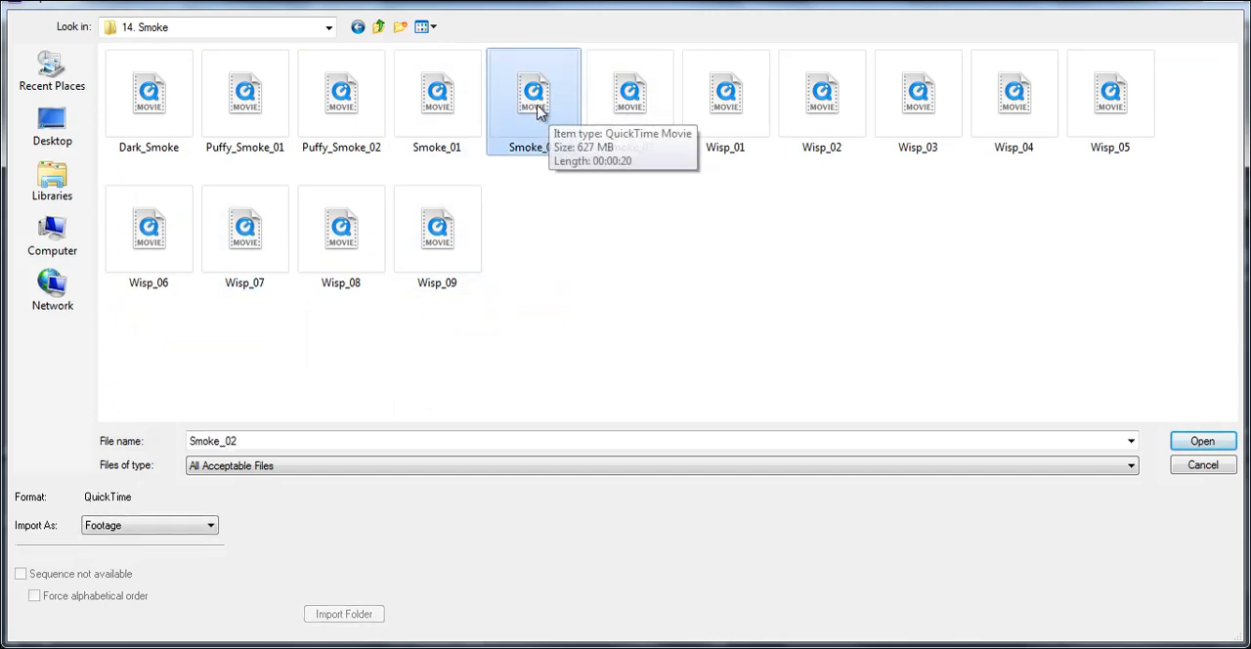
right_click(541, 112)
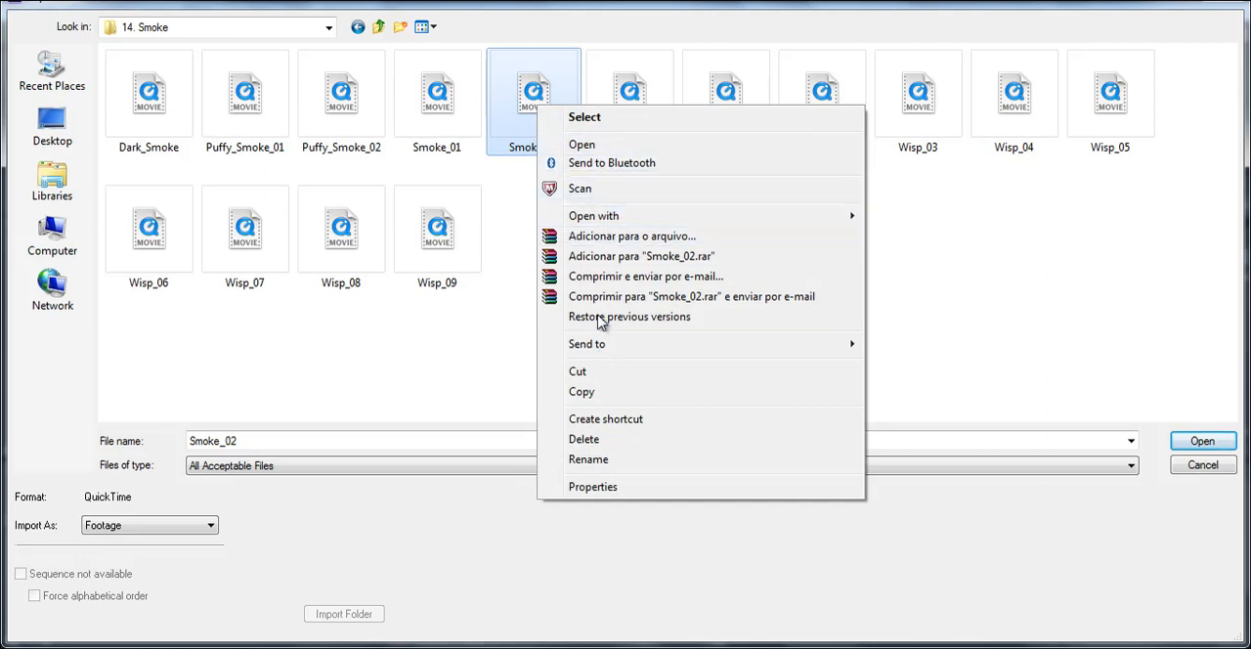
mouse_move(702, 221)
left_click(930, 237)
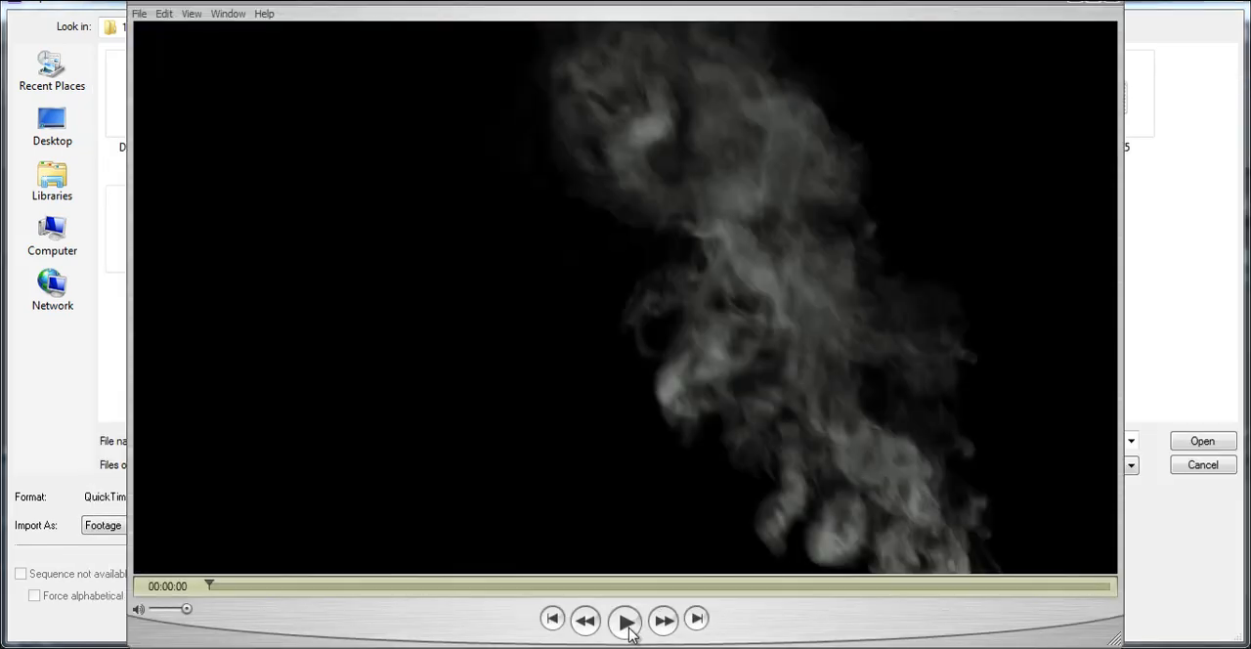
left_click(625, 622)
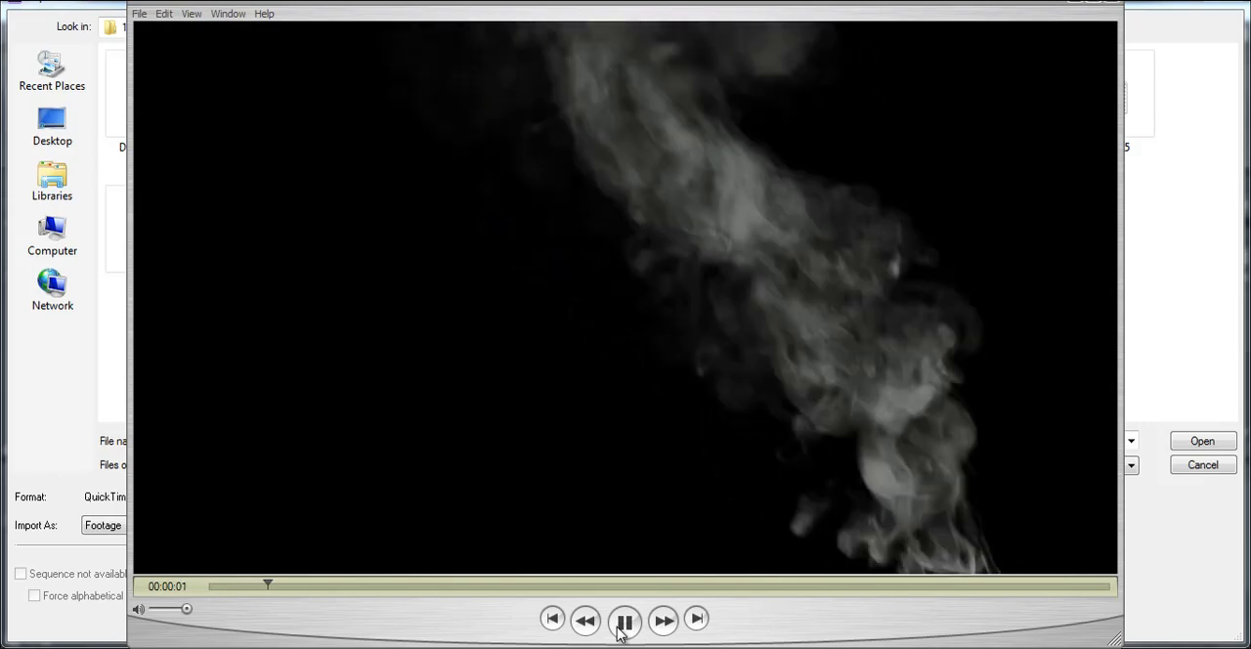
left_click(1104, 22)
left_click(1114, 5)
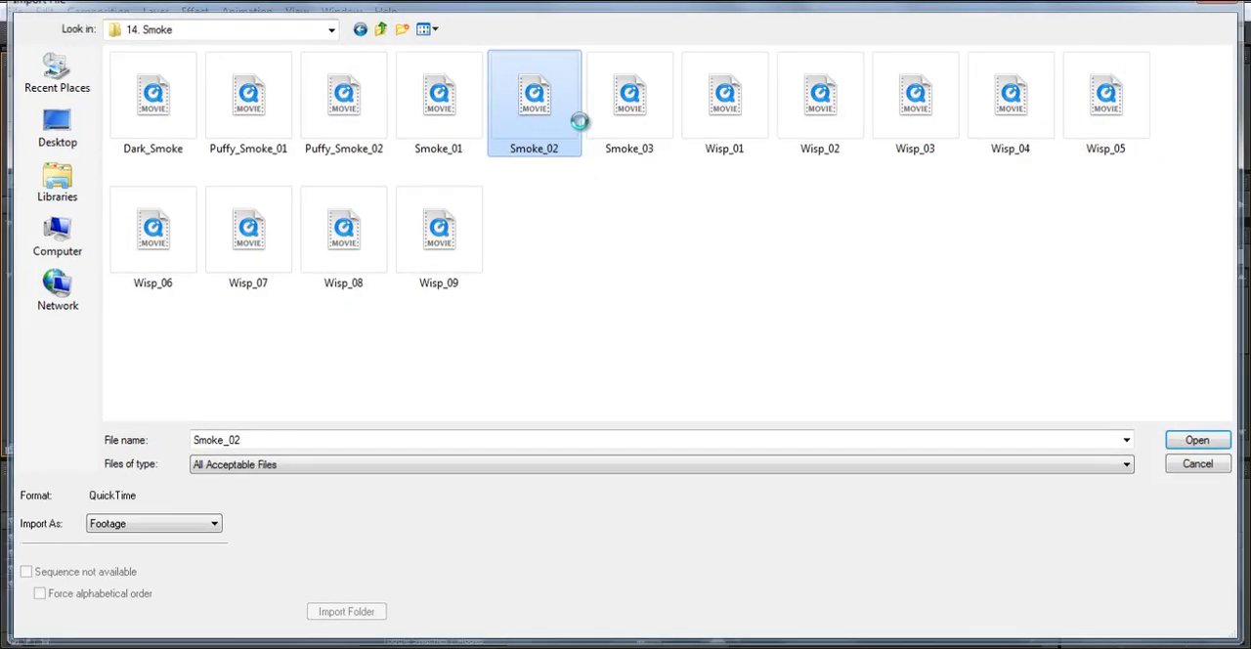
double_click(566, 112)
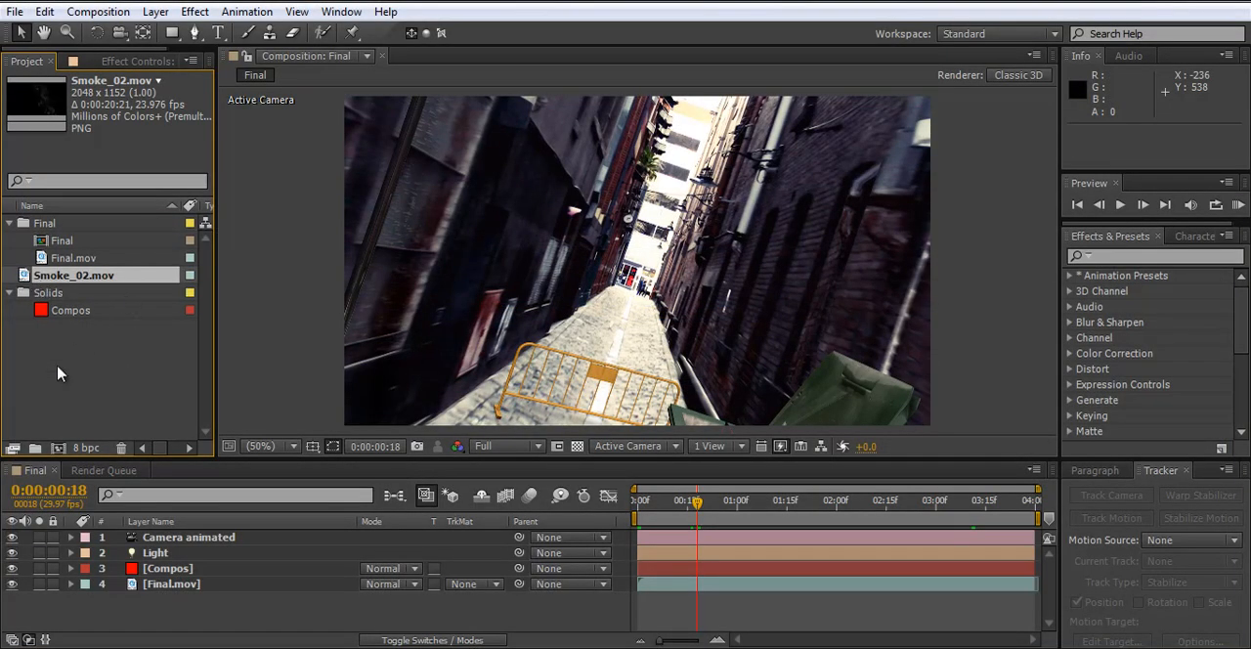
- Start another footage import and go to the 09. Fire folder in Action_Essentials_2K
double_click(86, 347)
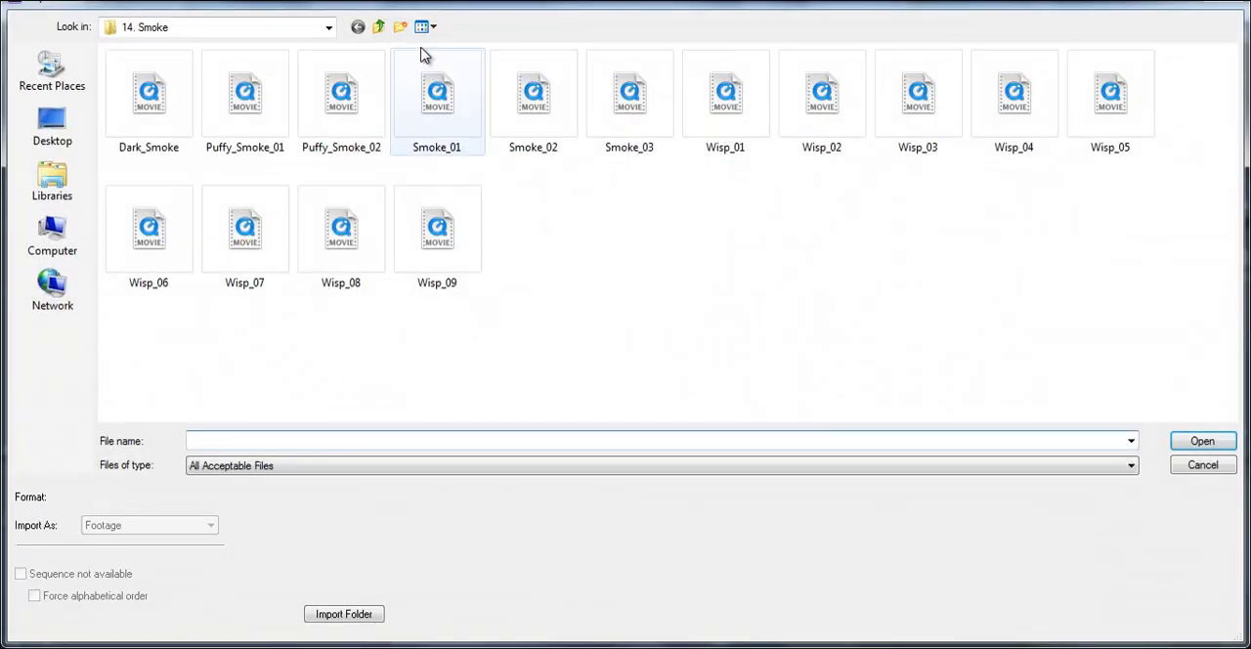
left_click(378, 26)
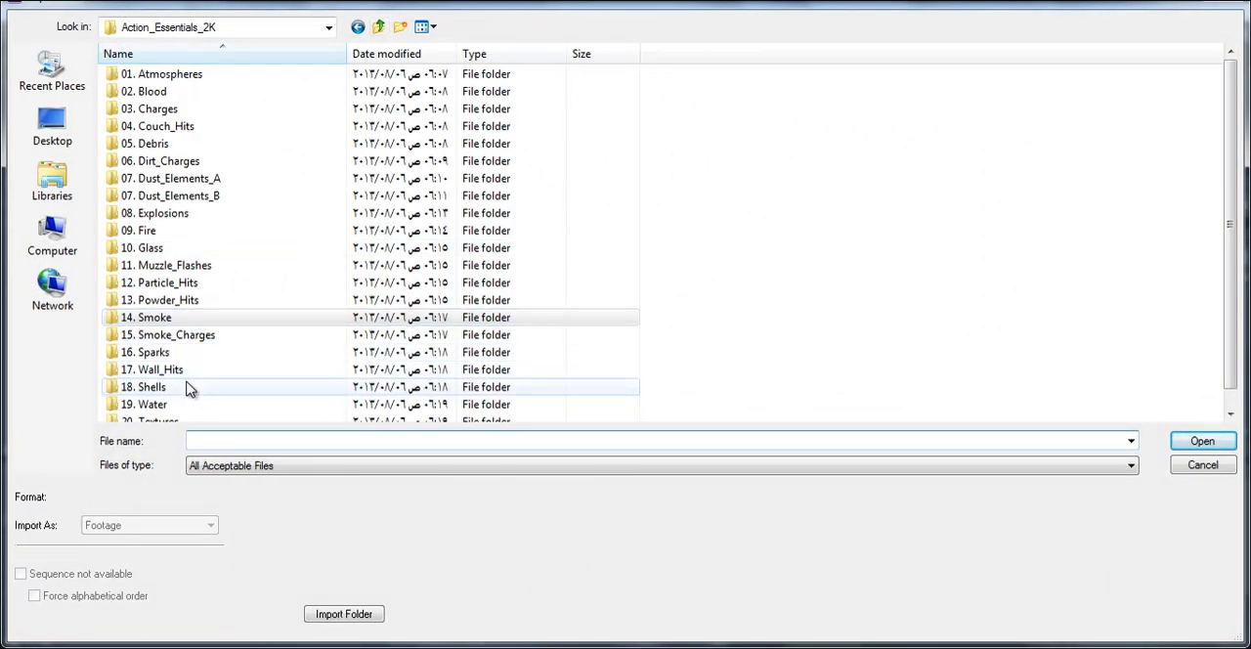
left_click(176, 317)
double_click(161, 230)
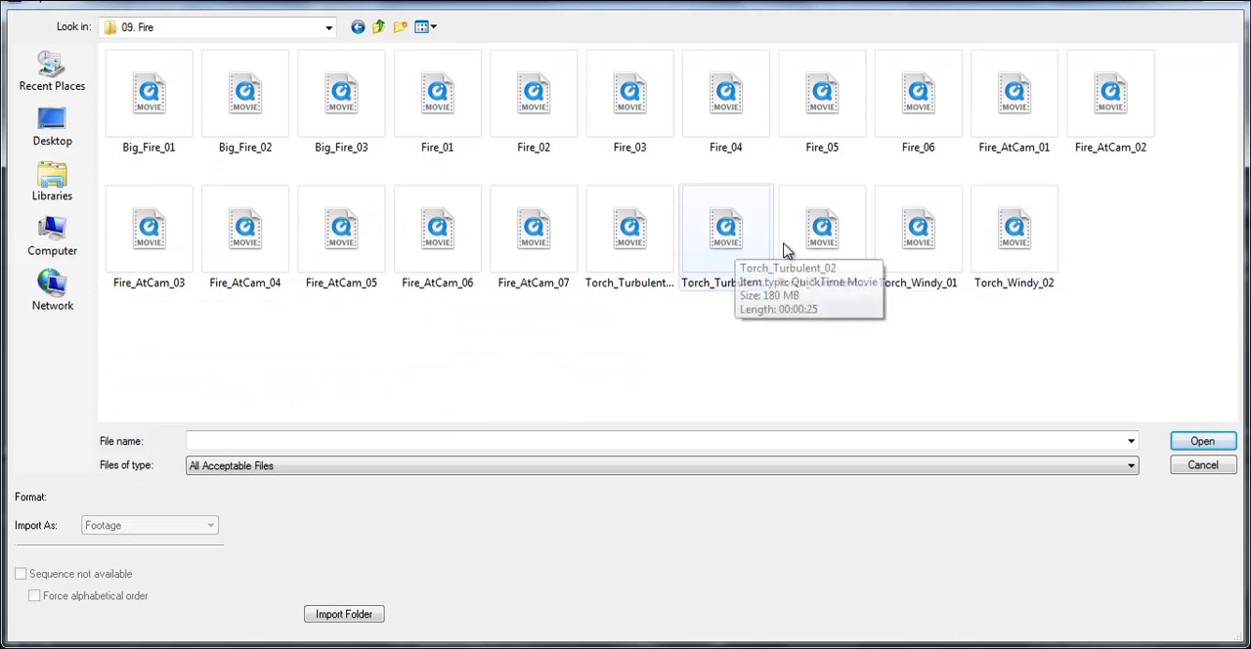
- Preview the Torch_Windy_02 clip in an external player, show the folder with extra large icons and close the player
left_click(990, 244)
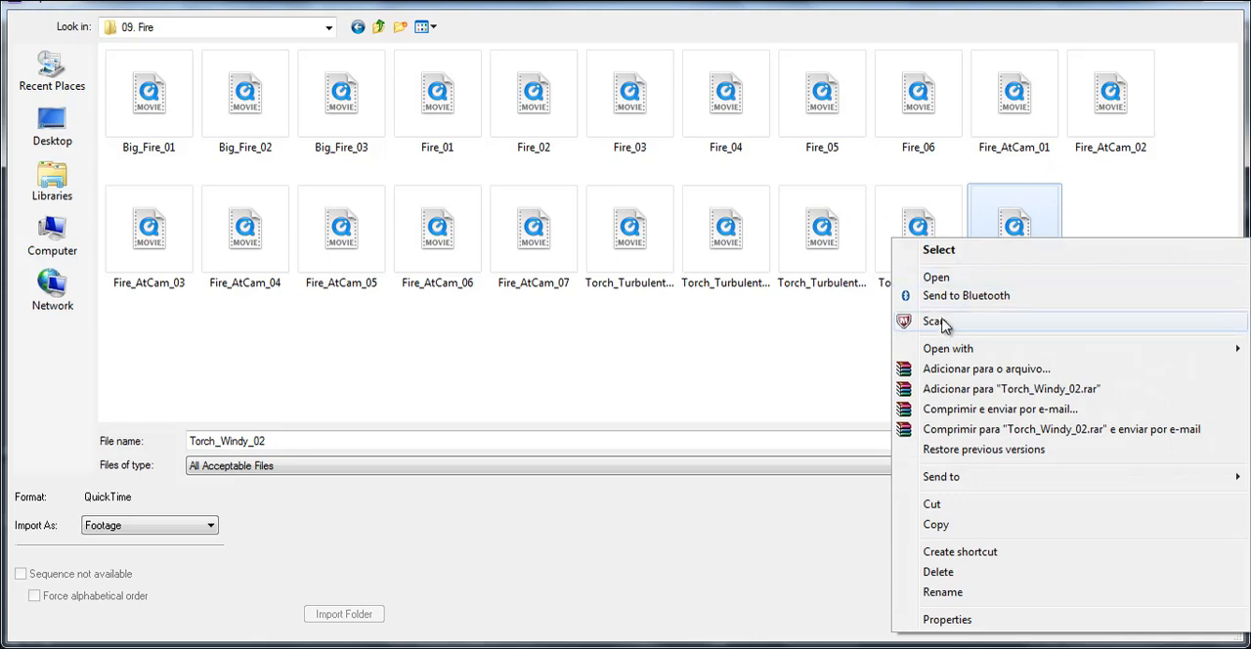
mouse_move(953, 349)
left_click(768, 390)
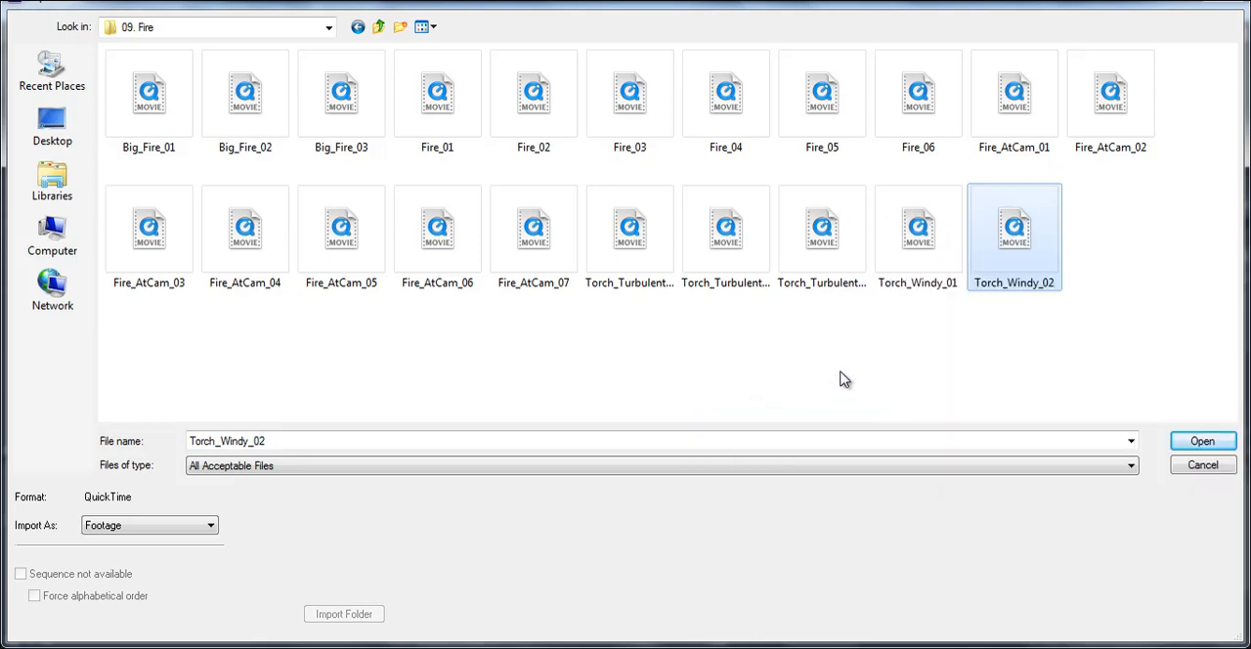
right_click(1176, 210)
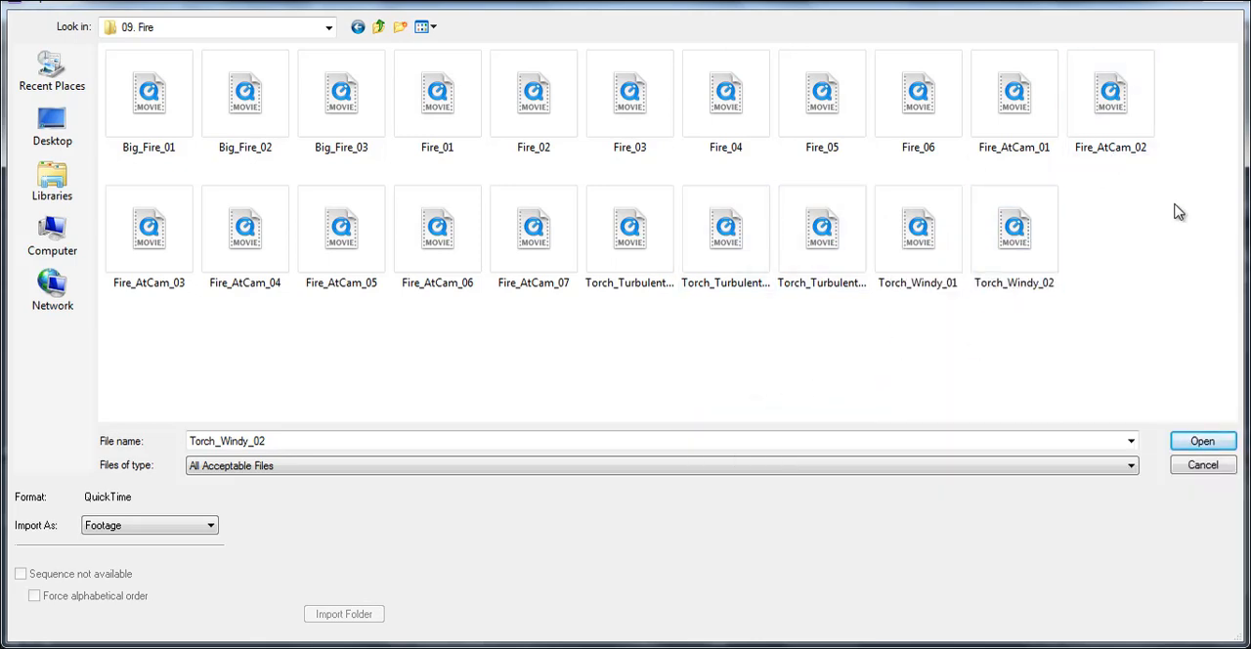
mouse_move(1182, 223)
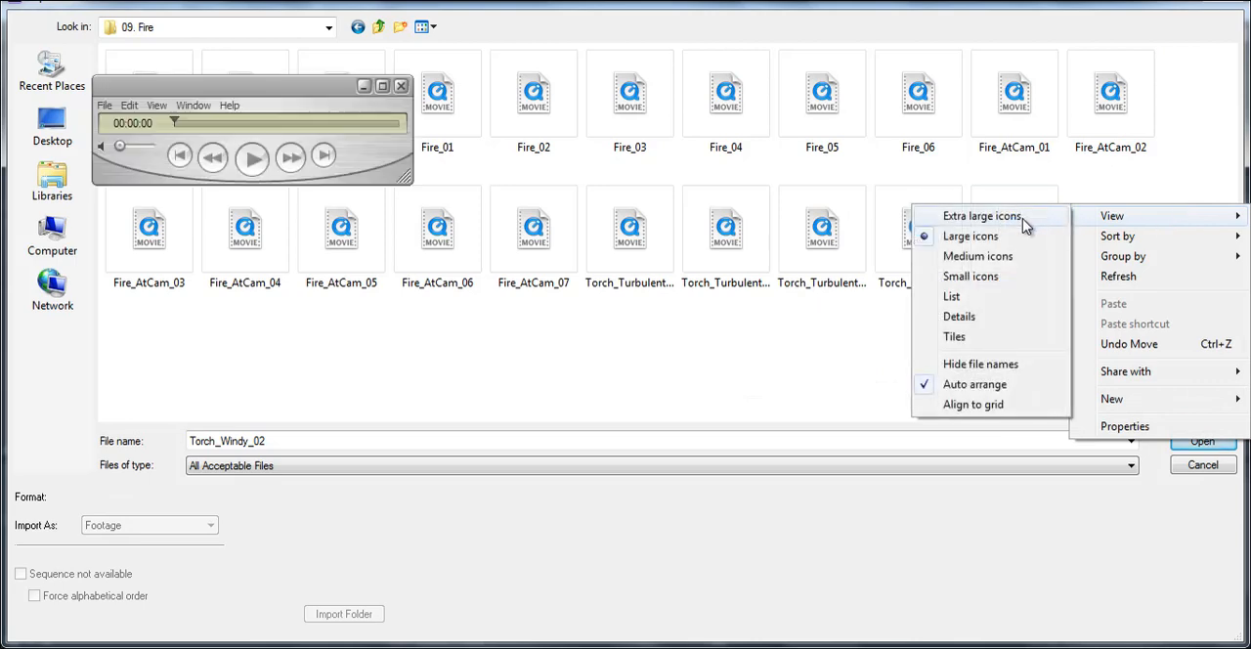
left_click(1031, 215)
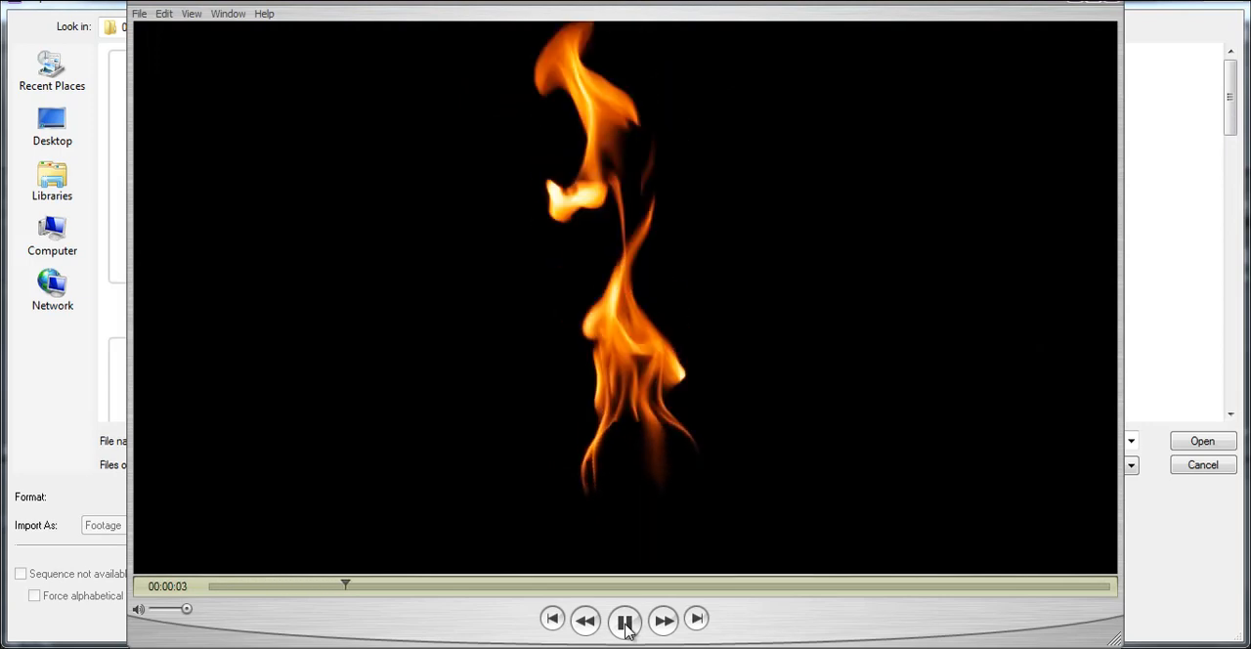
key("space")
left_click(1108, 8)
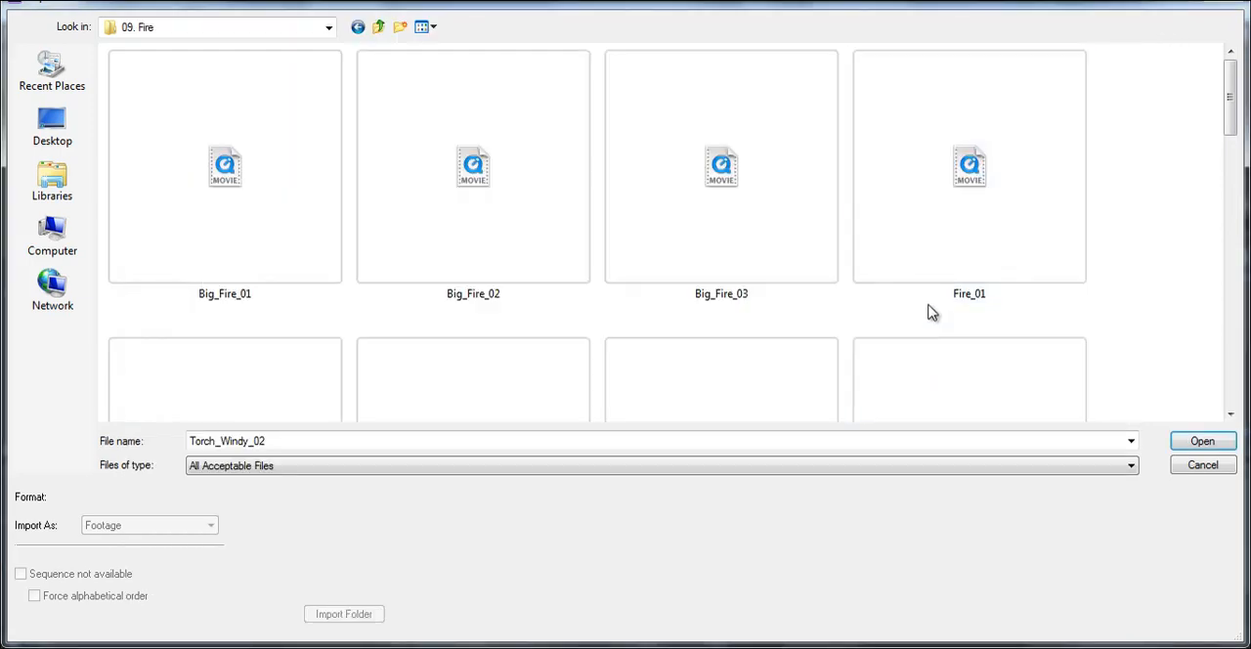
- Preview the Torch_Windy_01 clip in QuickTime Player and close the player
scroll(933, 313, "down", 5)
left_click(251, 323)
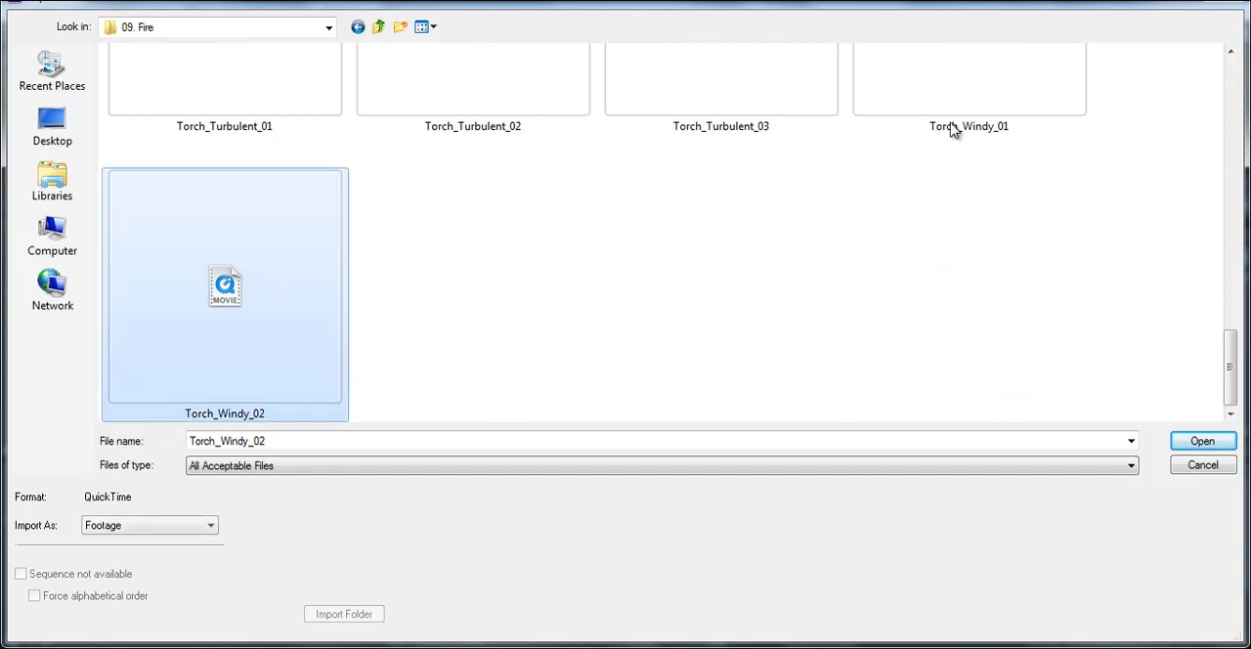
left_click(972, 69)
right_click(979, 62)
mouse_move(977, 174)
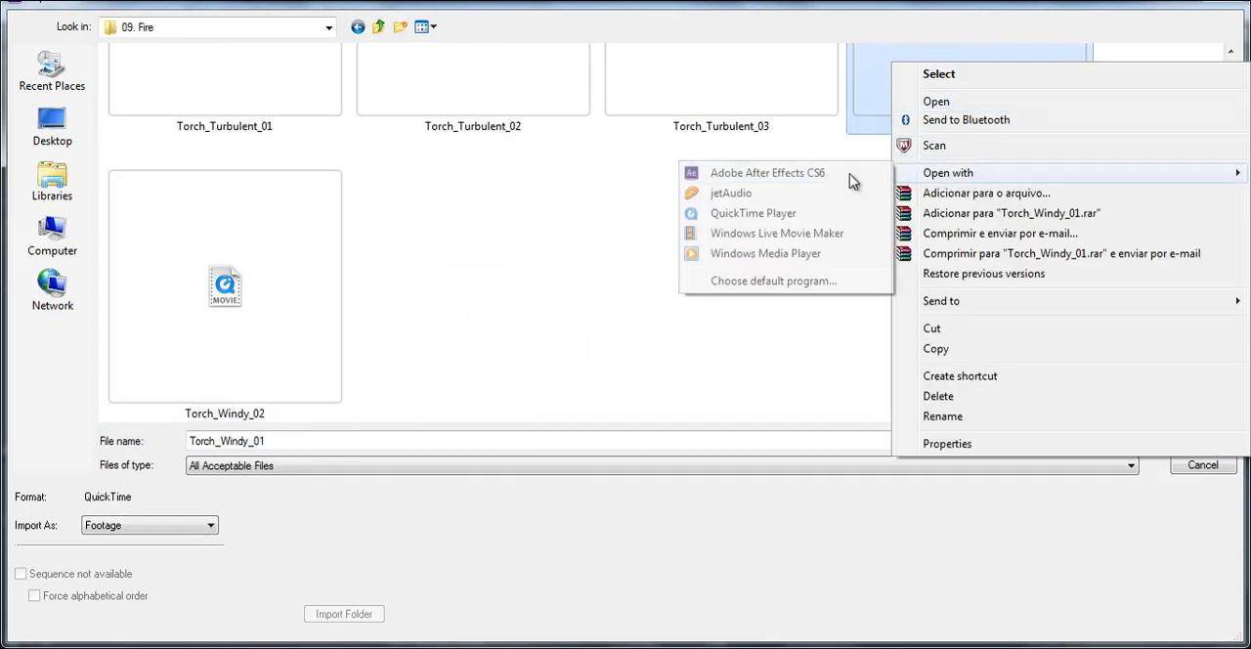
left_click(792, 213)
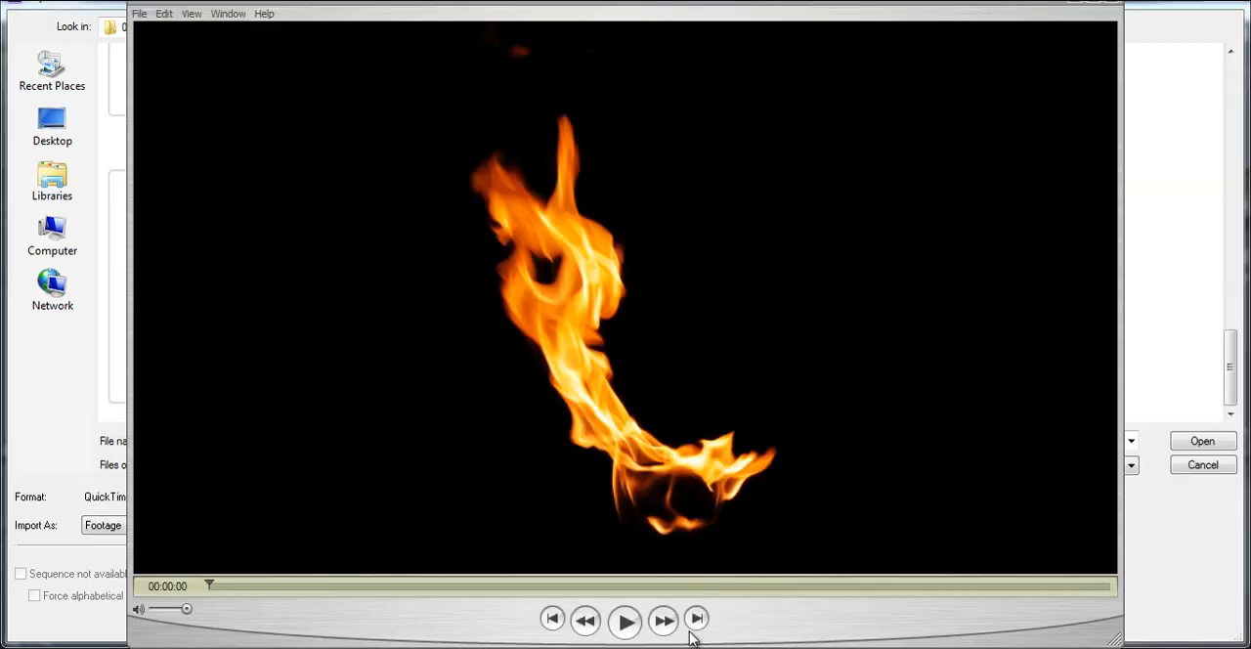
left_click(622, 623)
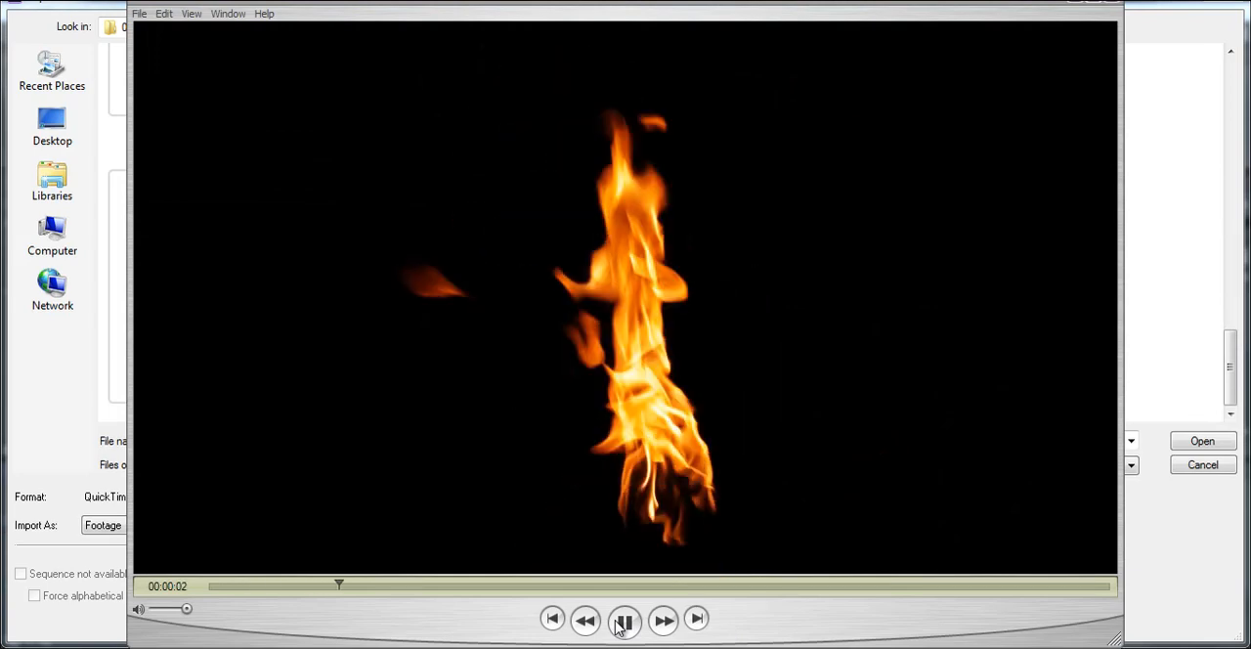
left_click(1094, 3)
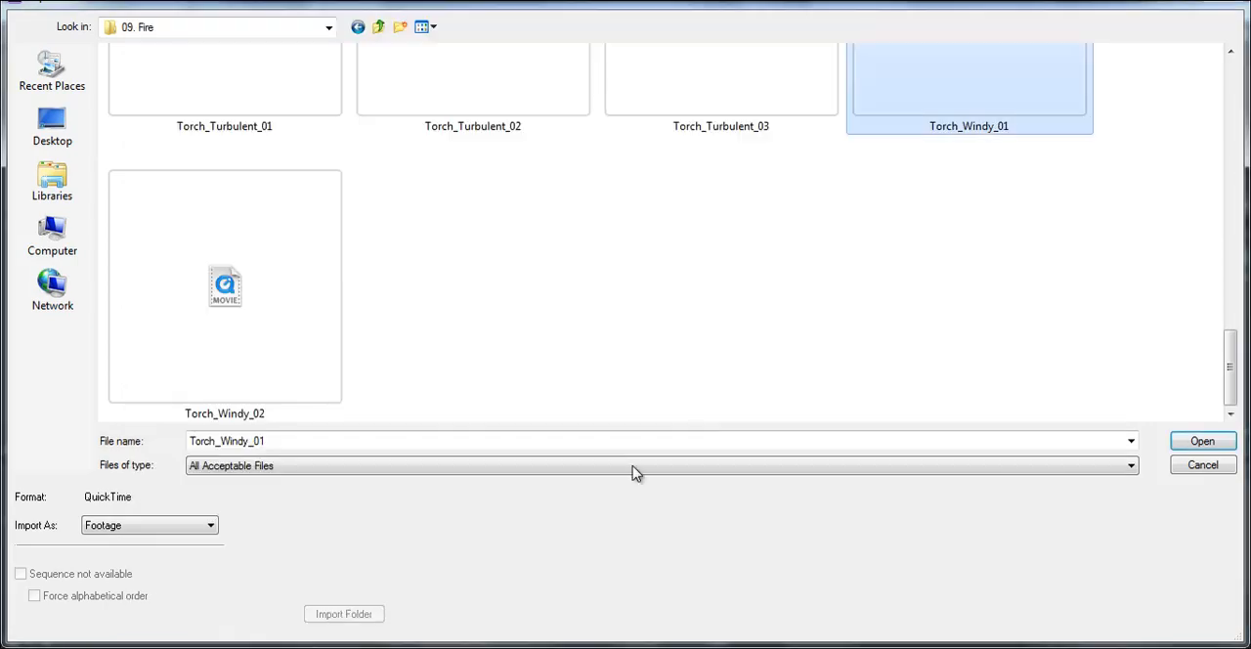
- Import Torch_Windy_02 into the project as footage and collapse the Final and Solids folders
double_click(244, 342)
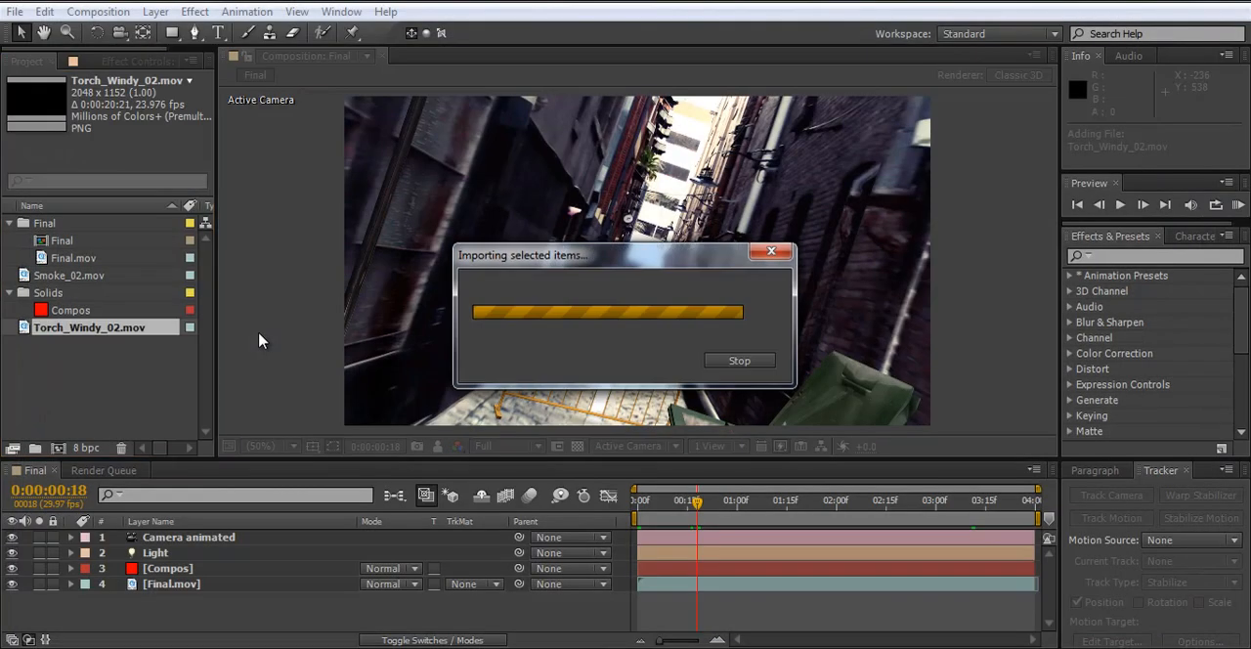
left_click(59, 275)
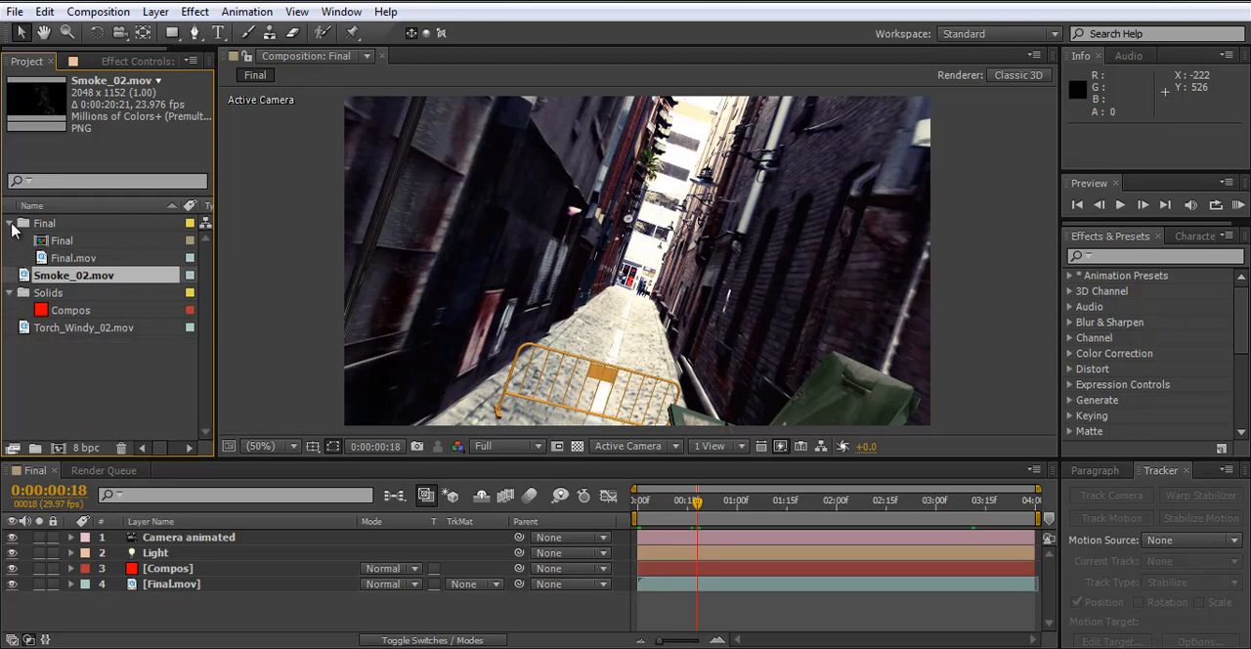
left_click(10, 224)
left_click(10, 258)
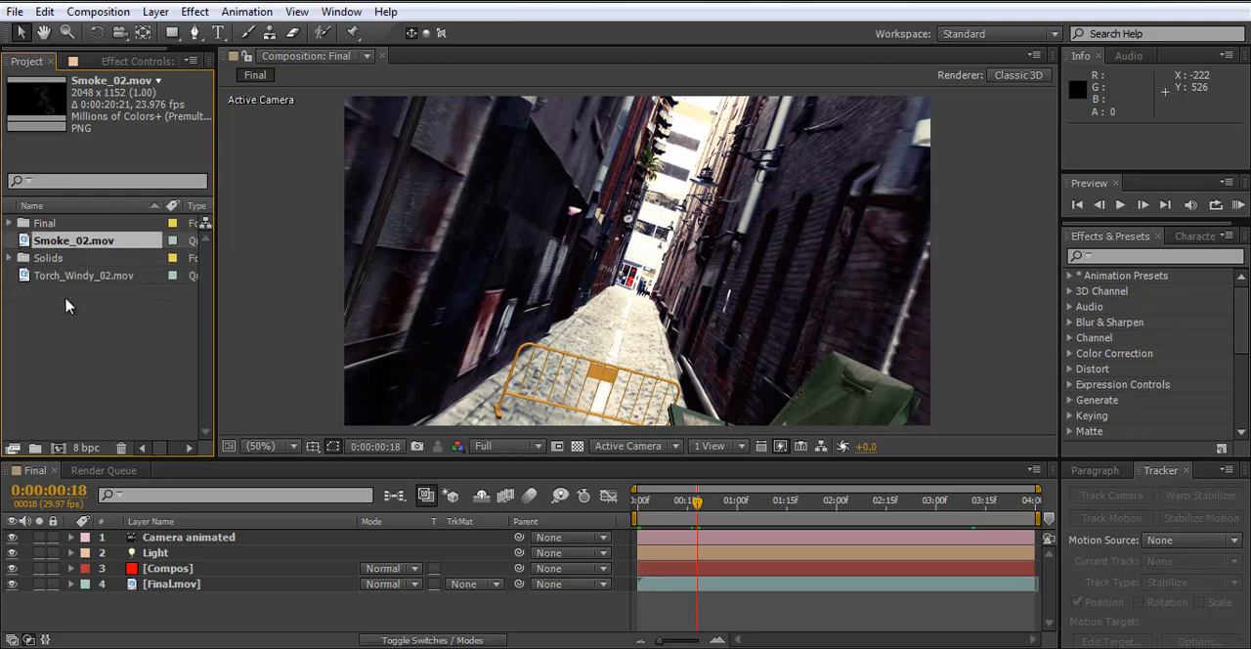
- Create a project folder named footage and move Smoke_02.mov and Torch_Windy_02.mov into it
left_click(35, 448)
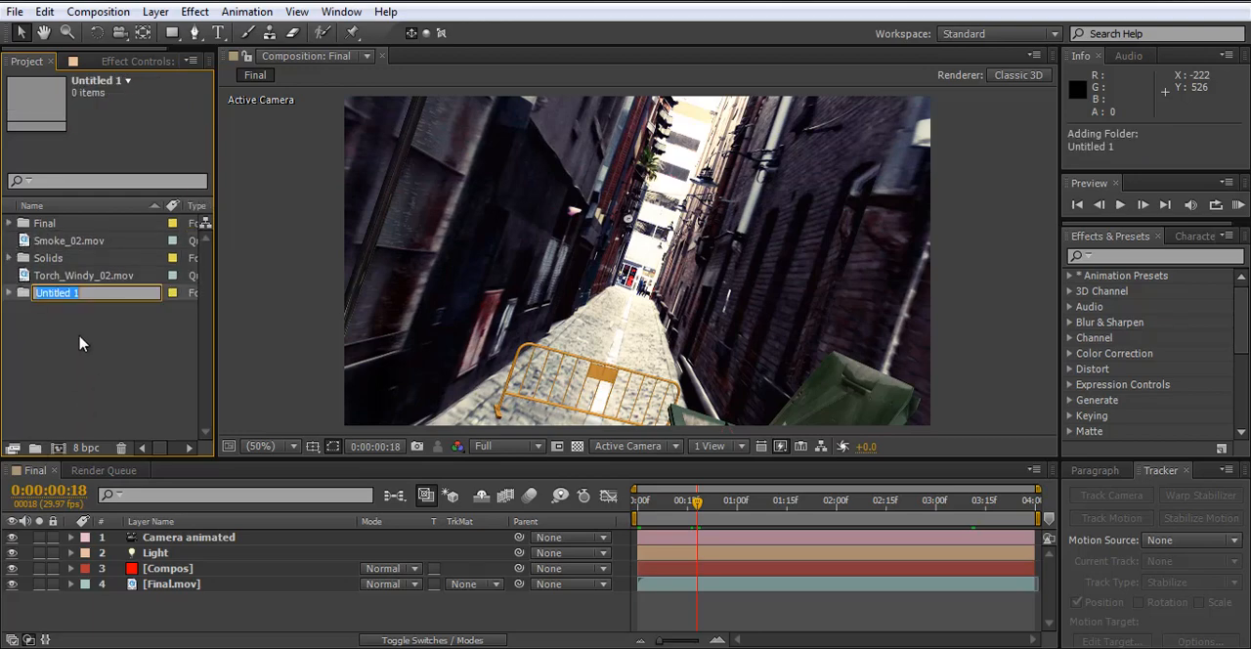
type("footage")
key("Return")
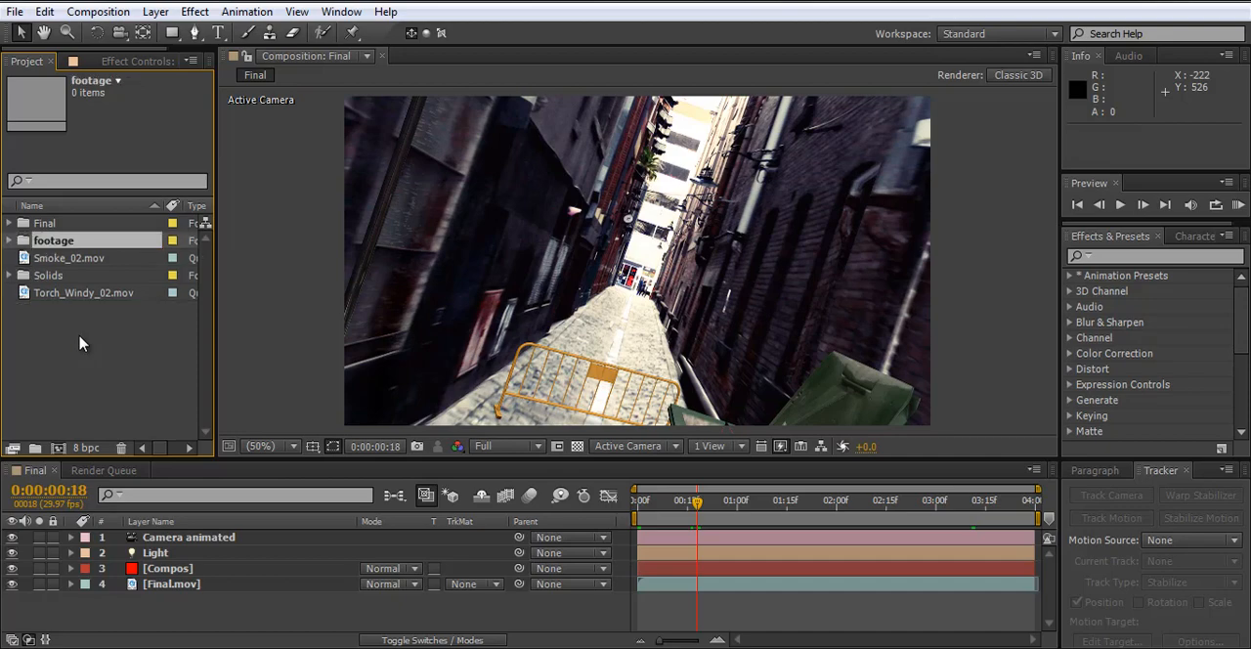
left_click(112, 297)
left_click(43, 260, "ctrl")
left_click_drag(43, 260, 24, 244)
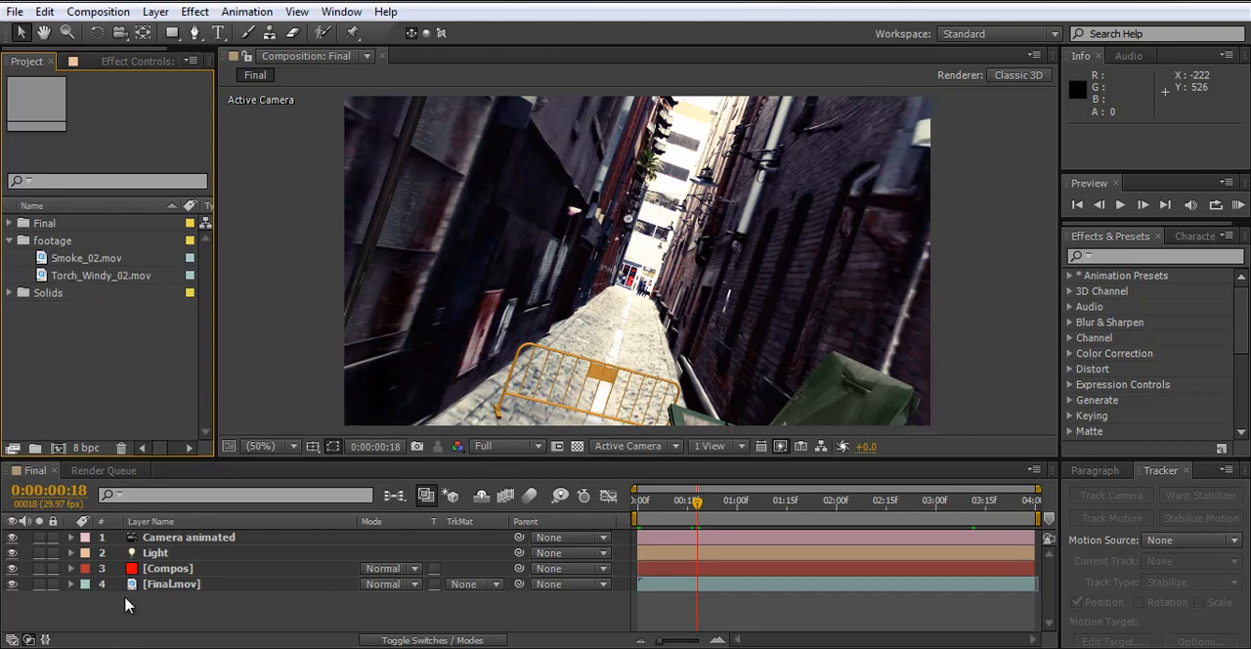
- Show the layer switches, check the Compos solid's placement at 0:00:02:09 and leave no layer selected
left_click(171, 585)
left_click(176, 569)
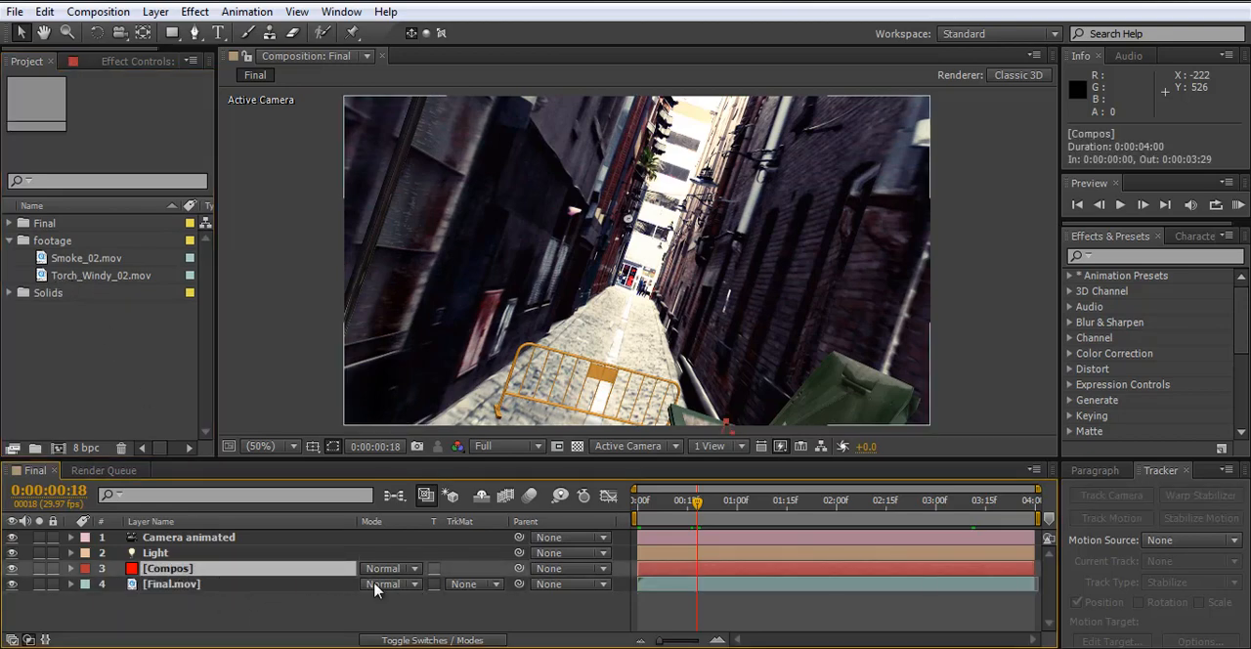
left_click(405, 640)
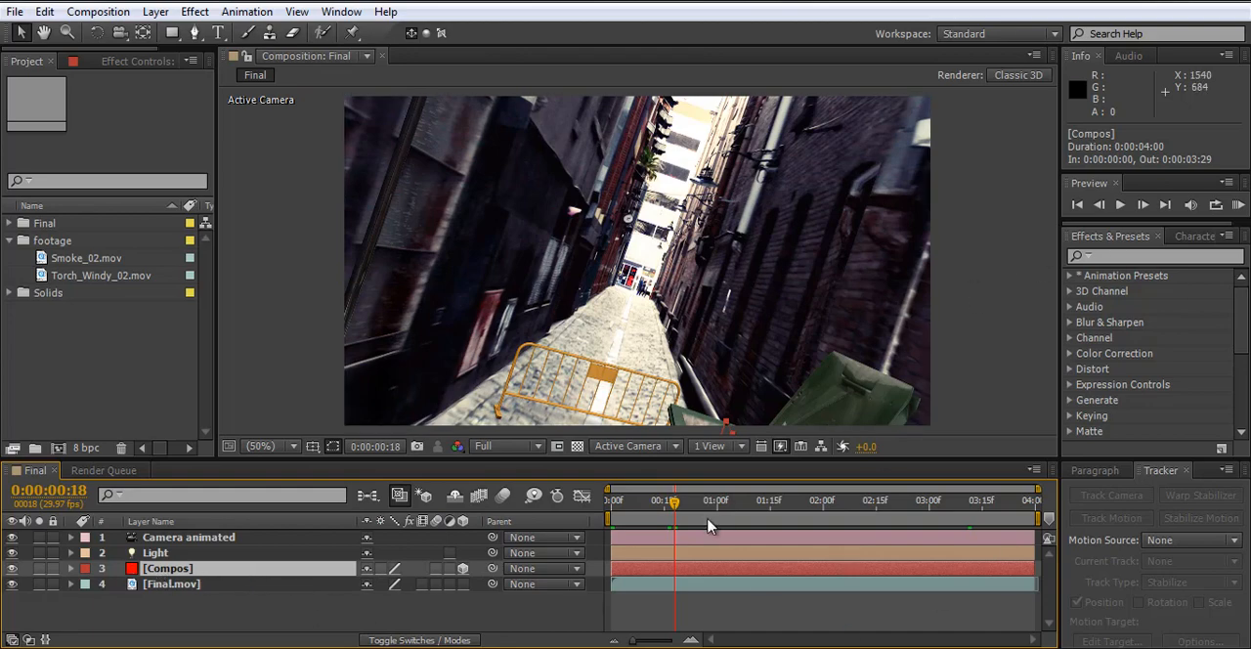
left_click_drag(673, 501, 855, 502)
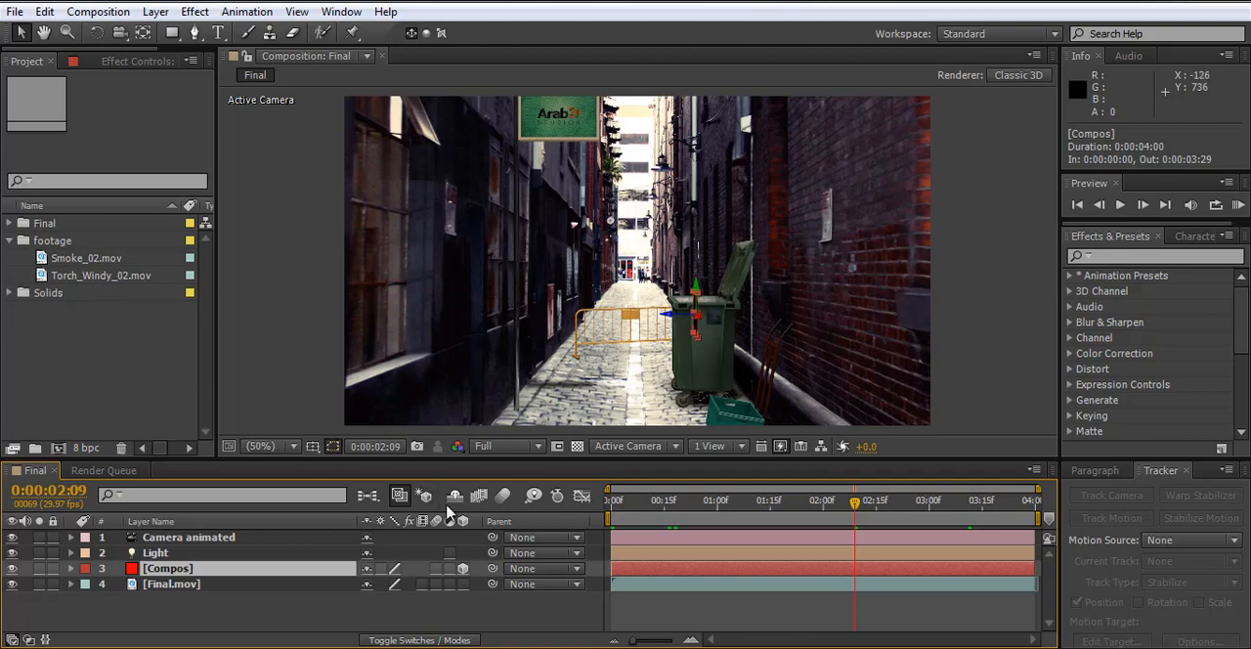
left_click(391, 629)
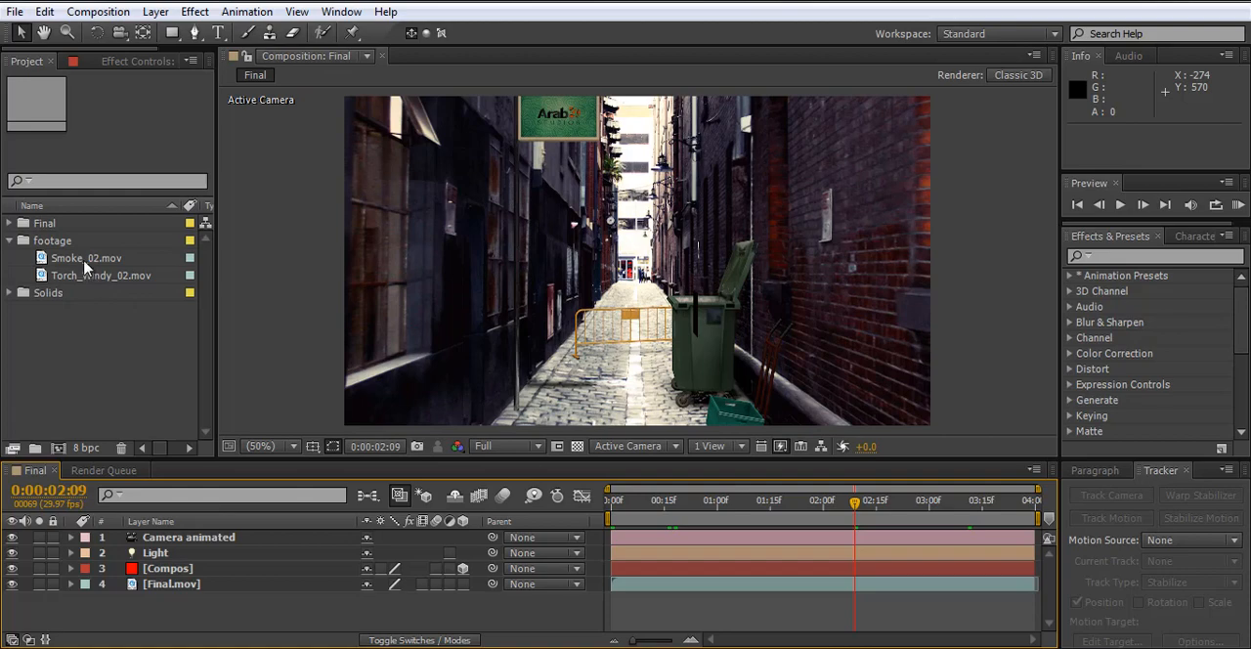
- Add Torch_Windy_02.mov to the Final composition directly above the Compos layer and make it a 3D layer
left_click_drag(86, 262, 357, 576)
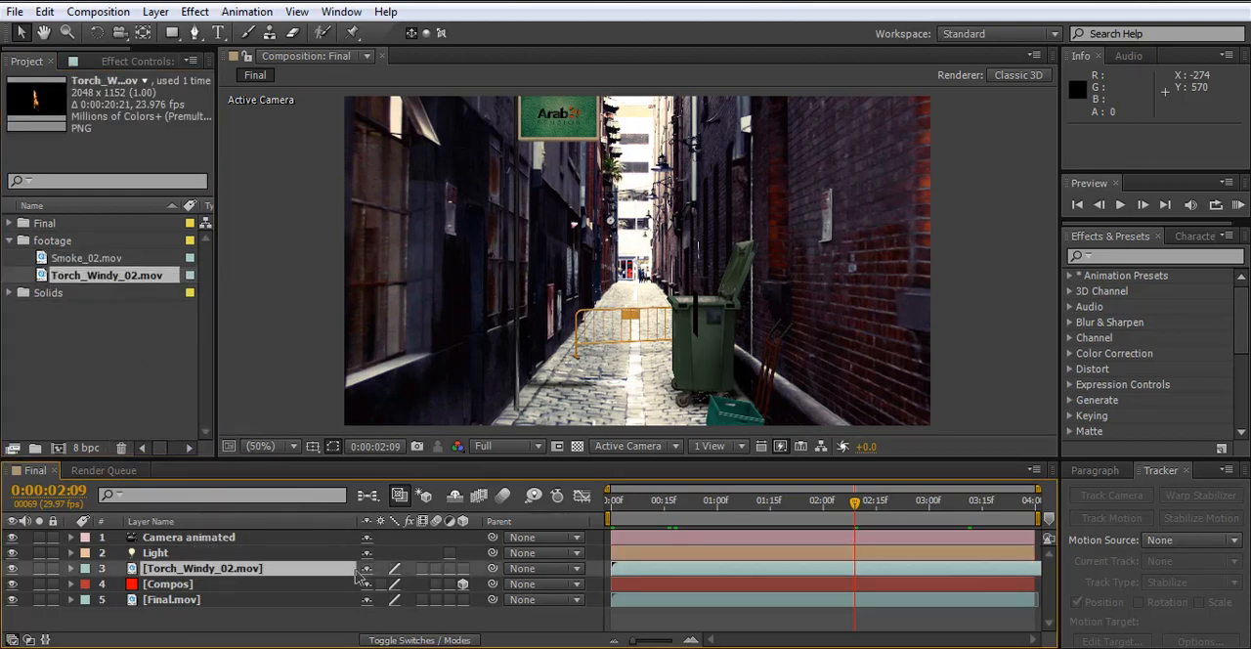
scroll(665, 318, "down", 2)
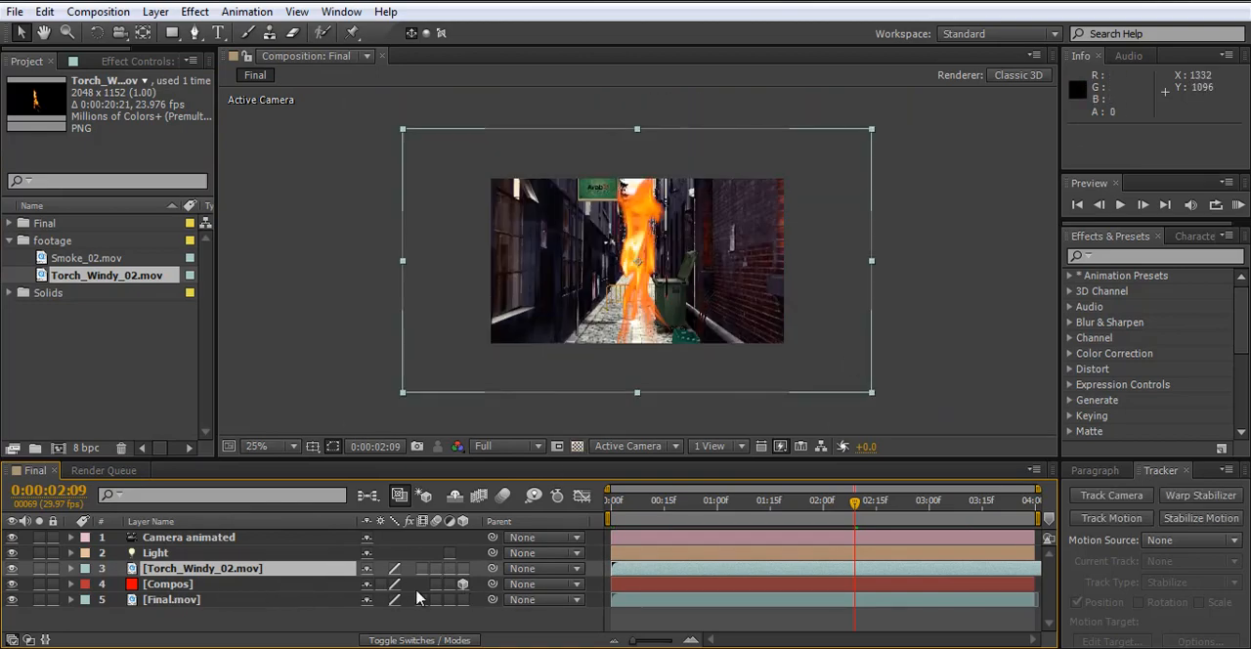
left_click(463, 569)
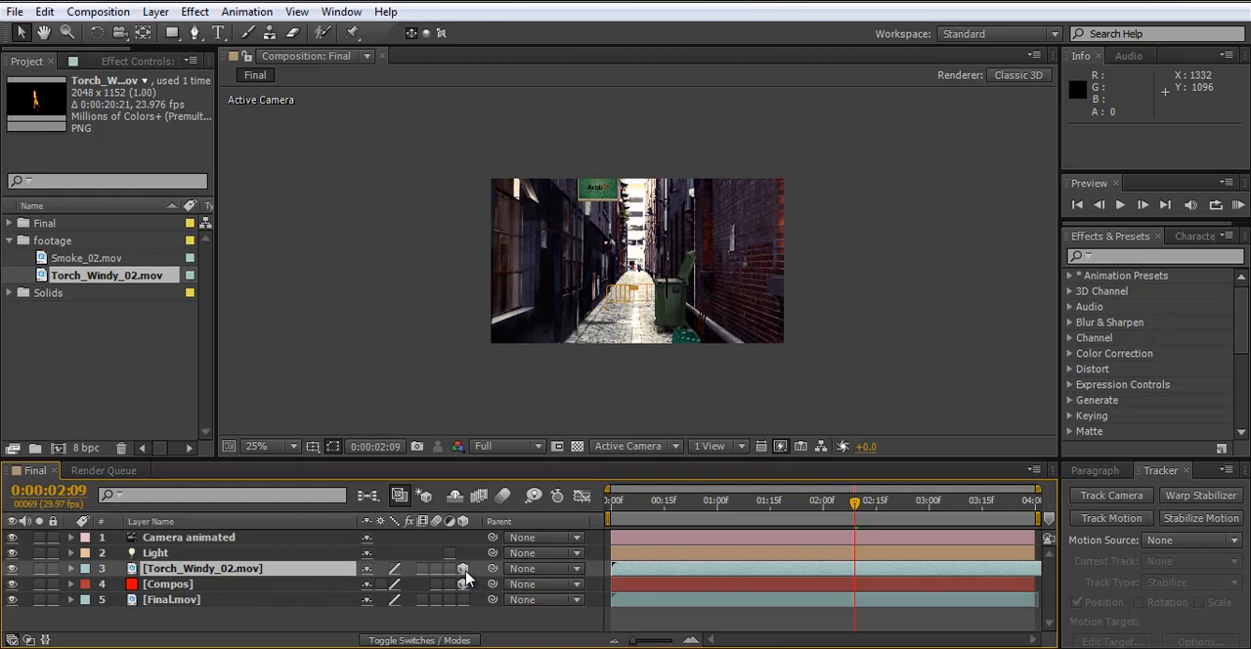
- Copy the Compos layer's Position keyframes, set the current time to 0:00:00:00 and collapse the layer's properties
left_click(71, 592)
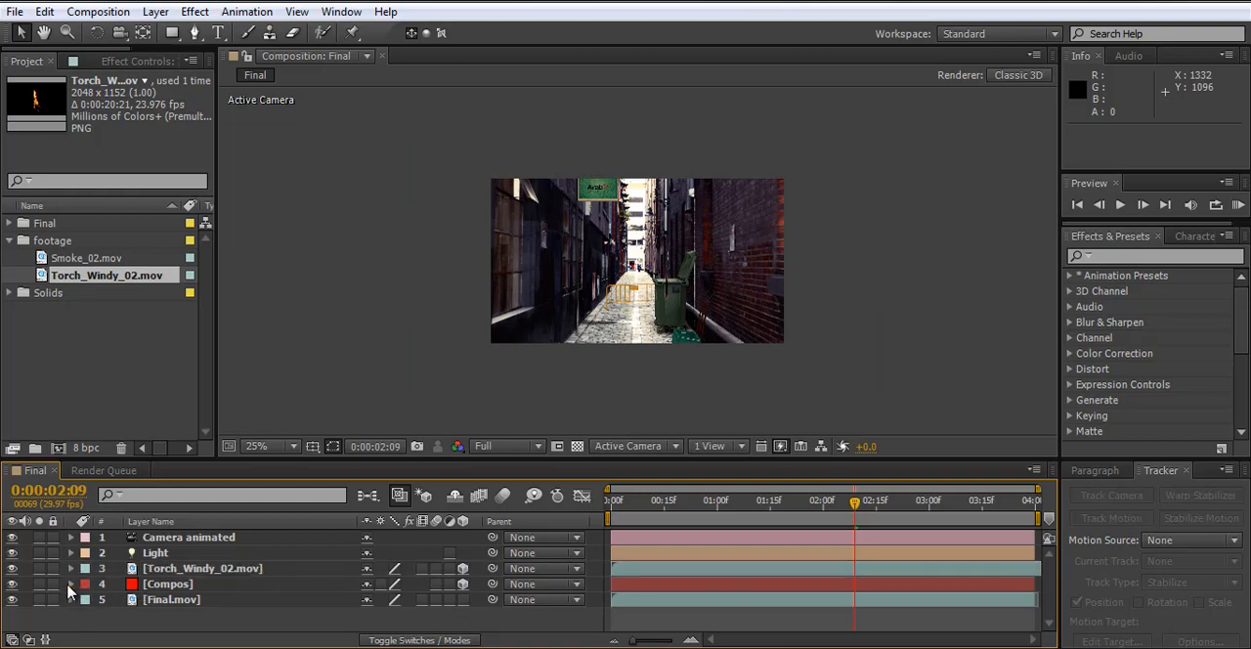
left_click(70, 586)
left_click(88, 592)
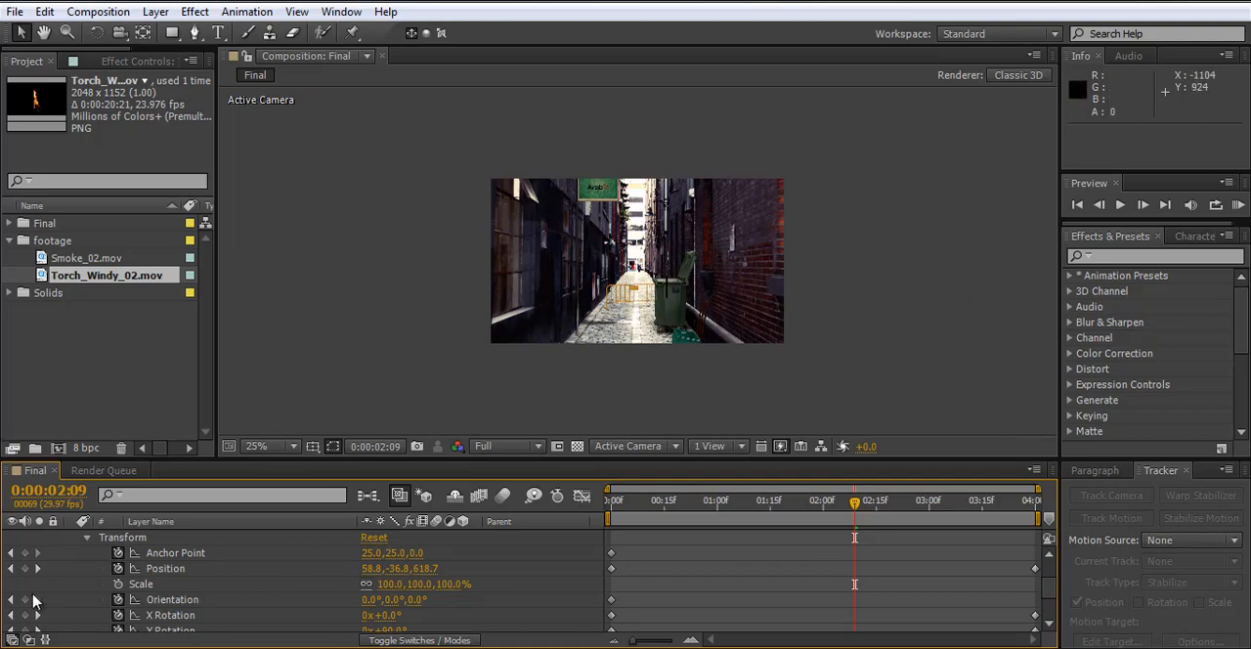
left_click(165, 569)
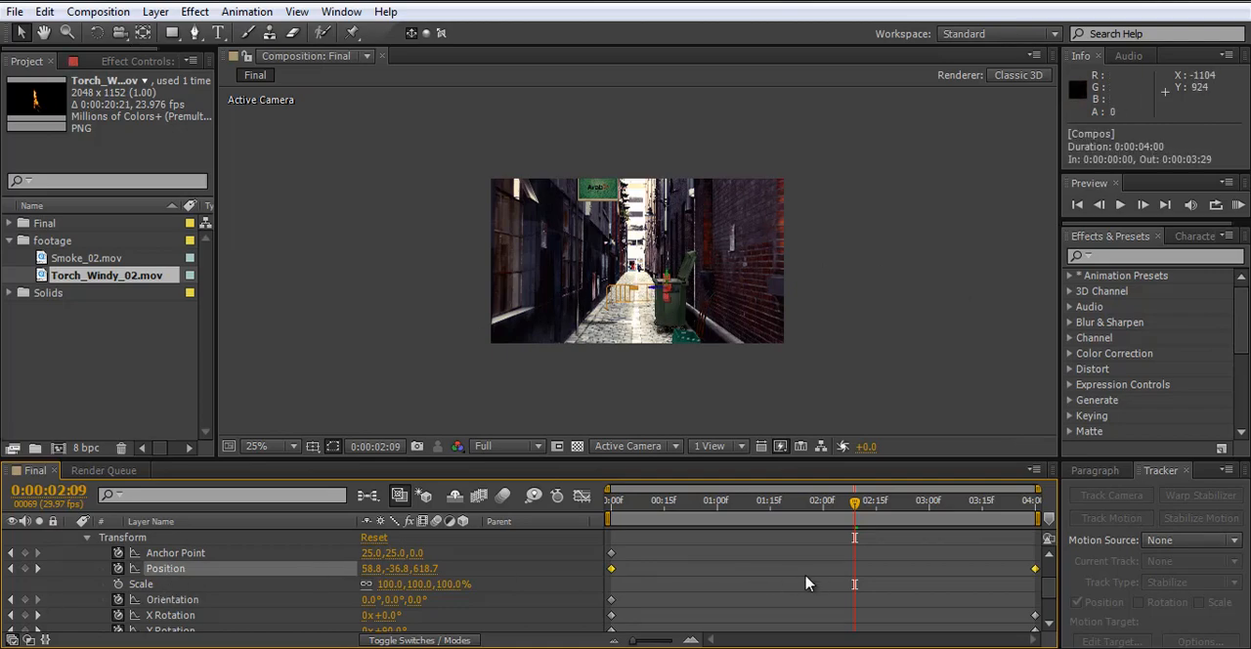
key("ctrl+c")
left_click(610, 503)
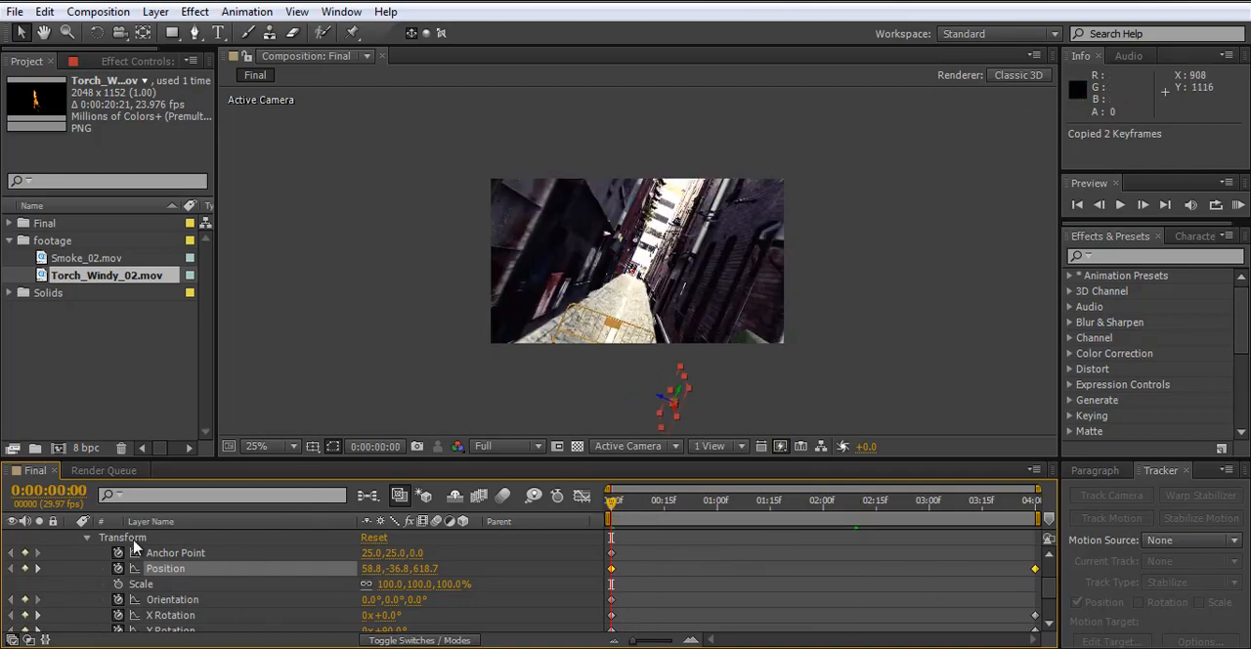
scroll(98, 569, "up", 3)
left_click(71, 585)
- Reveal only the Position property of the Compos layer and copy its keyframes again
left_click(183, 572)
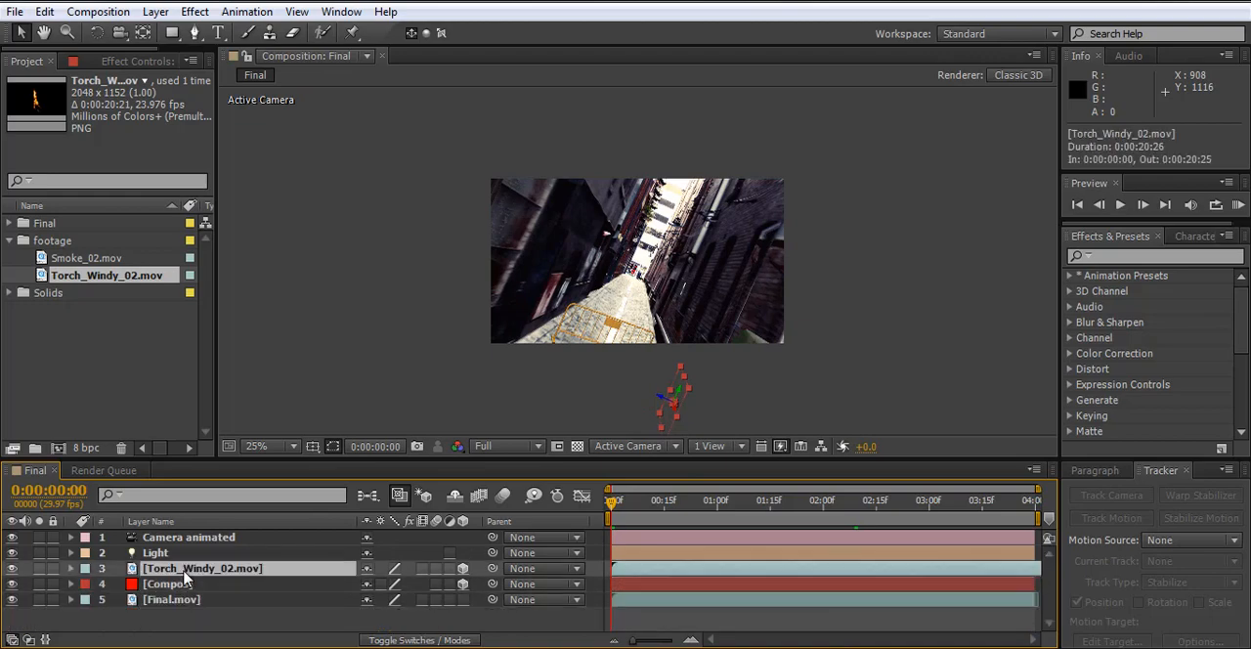
left_click(159, 586)
key("p")
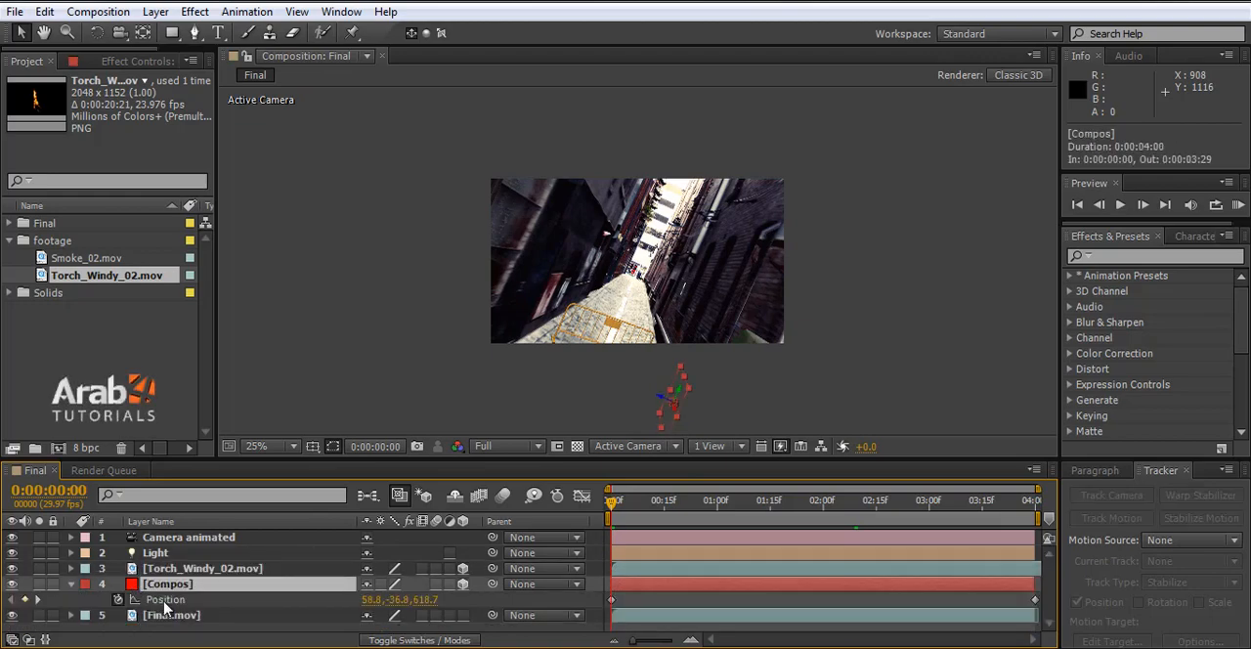
left_click(162, 600)
right_click(164, 603)
left_click(281, 415)
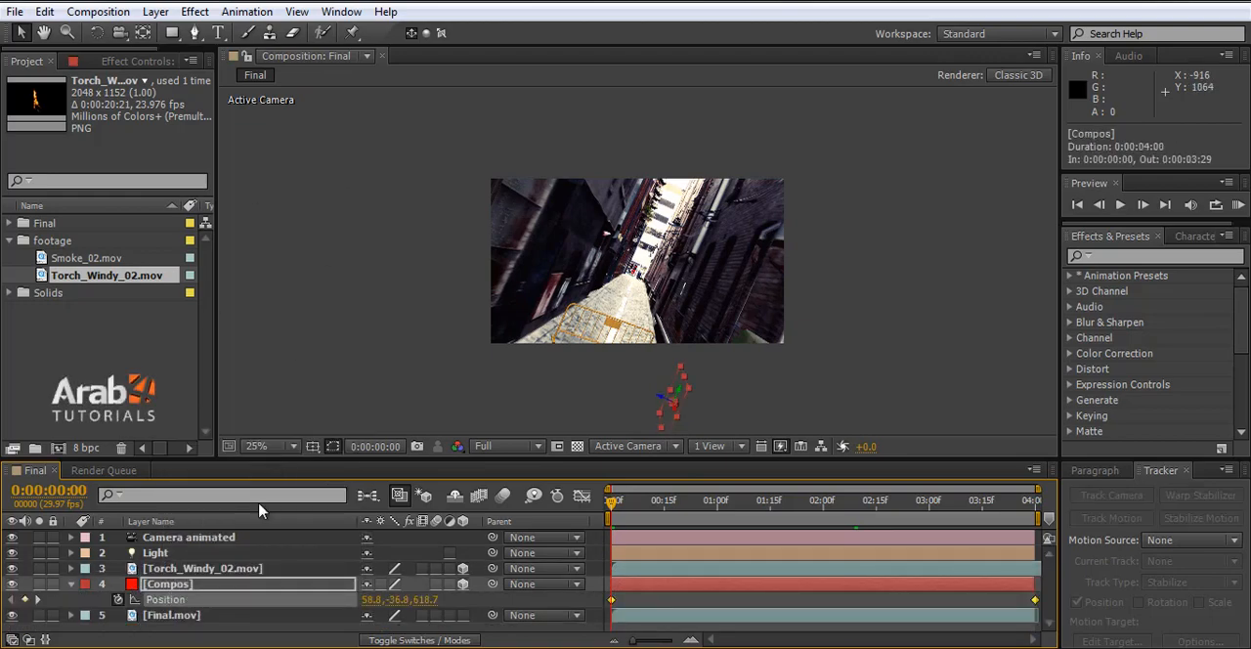
key("ctrl+c")
- Paste the copied keyframes into the Torch_Windy_02.mov layer's Position and check the fire at 0:00:00:08
left_click(147, 569)
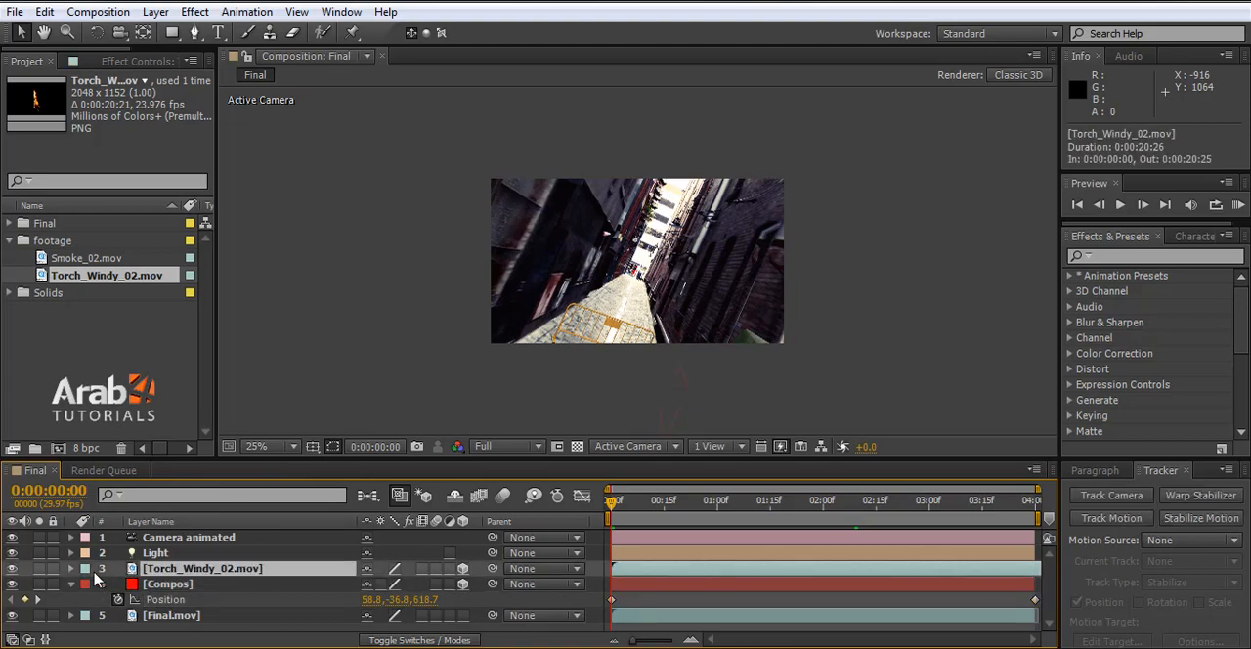
key("p")
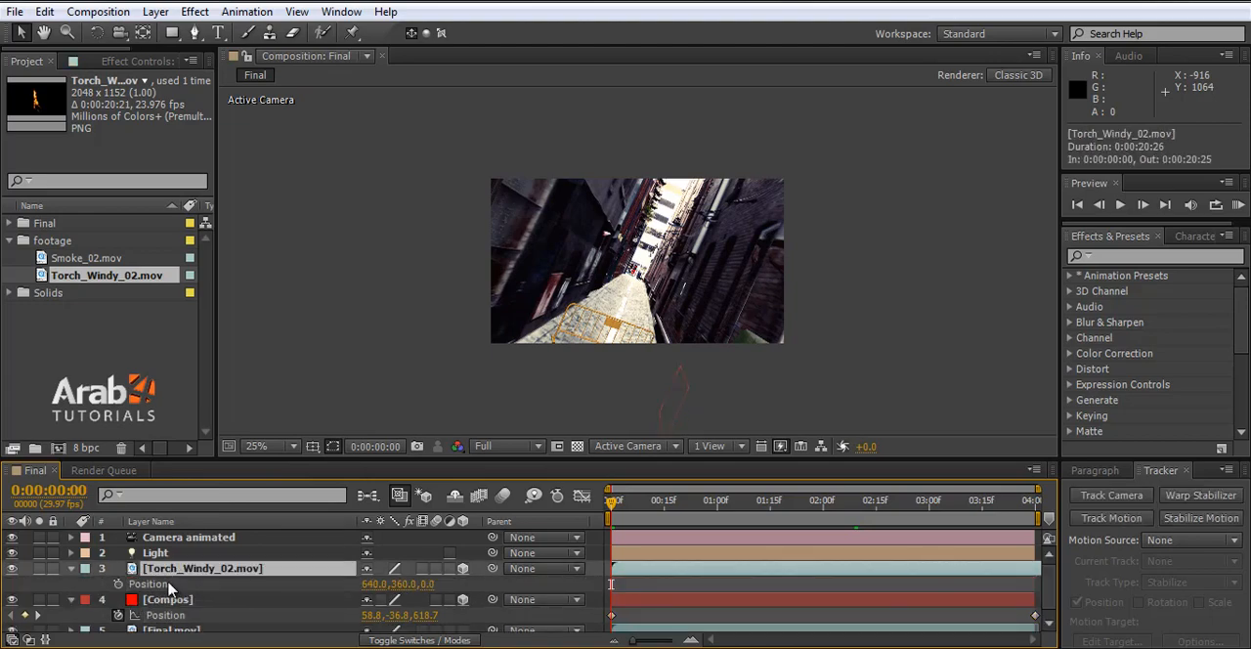
left_click(170, 585)
key("ctrl+v")
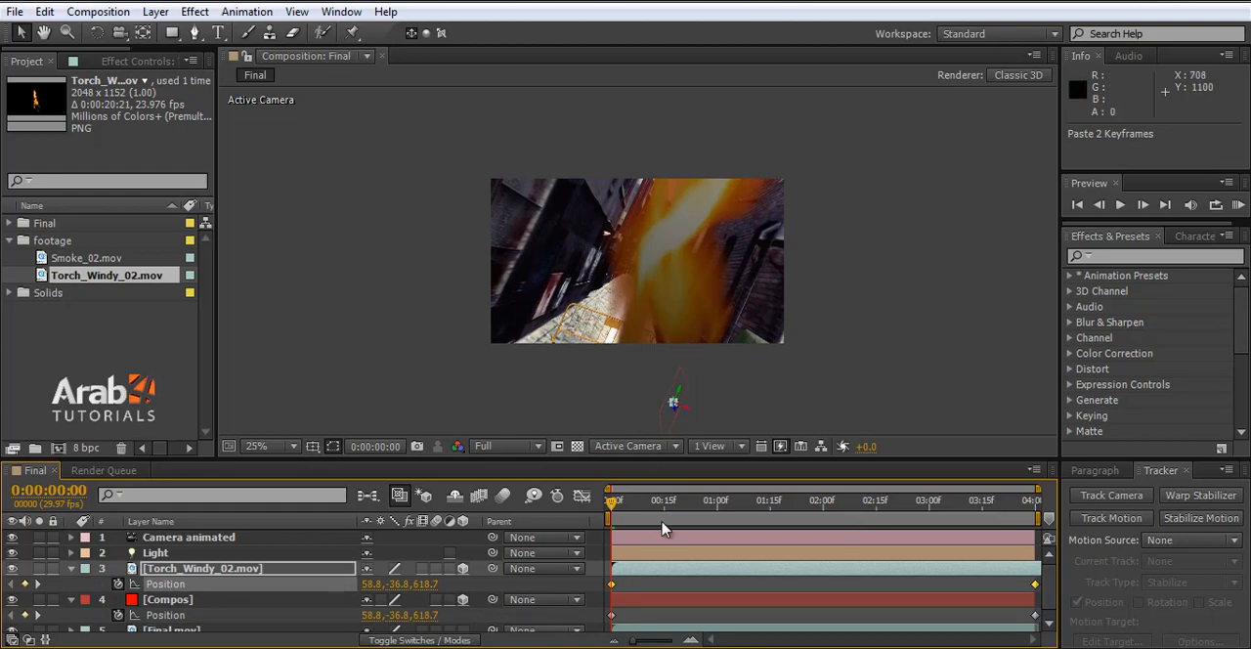
left_click(630, 502)
left_click_drag(633, 505, 641, 505)
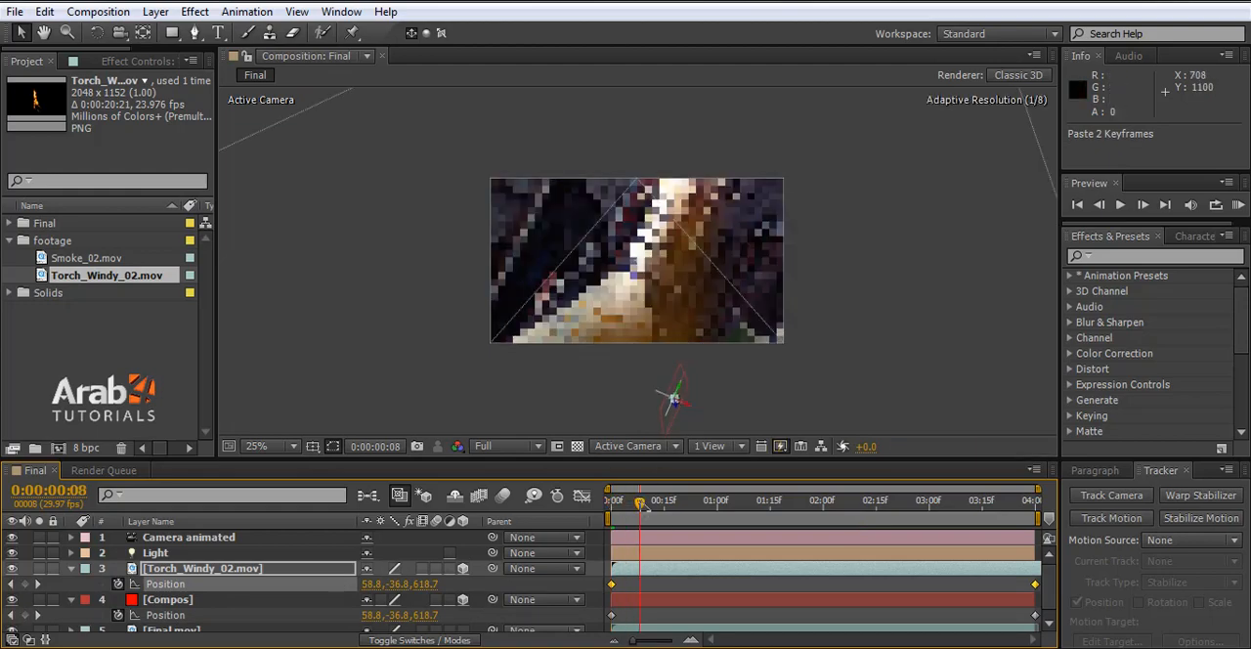
- Set the composition preview resolution to Quarter and move the current time to 0:00:03:25
left_click(523, 449)
left_click(528, 555)
scroll(646, 300, "up", 1)
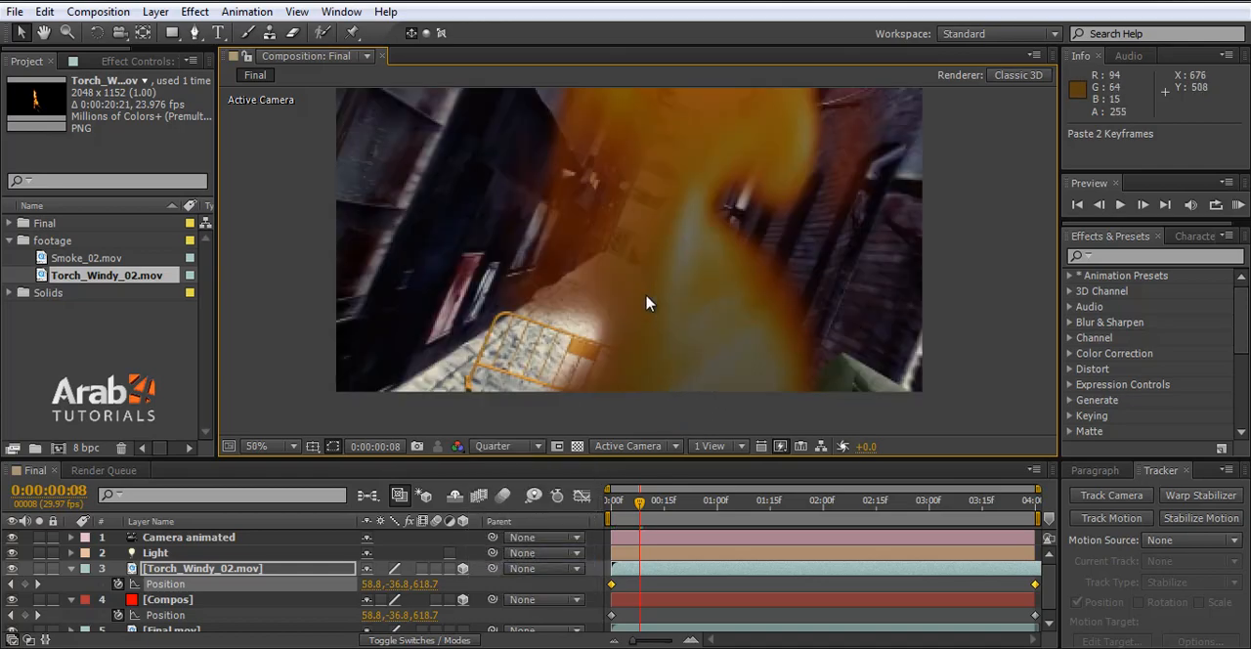
left_click_drag(638, 503, 1018, 505)
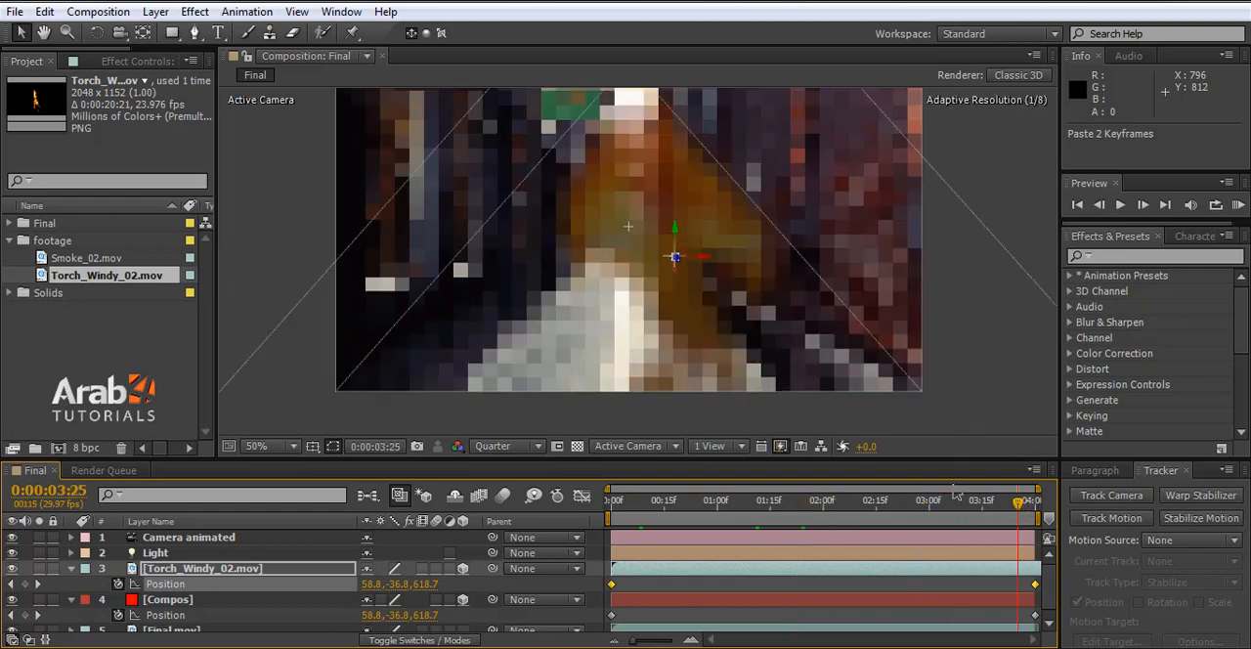
- Scale the Torch_Windy_02.mov layer down to about 15% so the fire fits the green bin
scroll(738, 318, "down", 4)
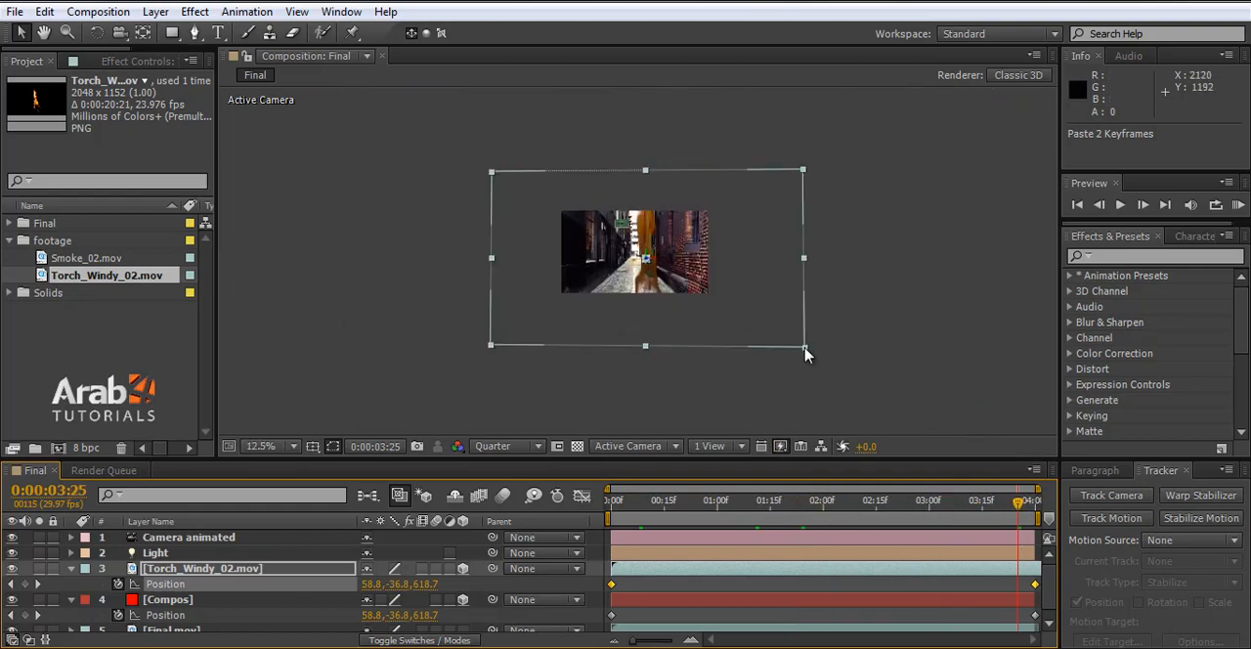
left_click_drag(804, 354, 670, 283)
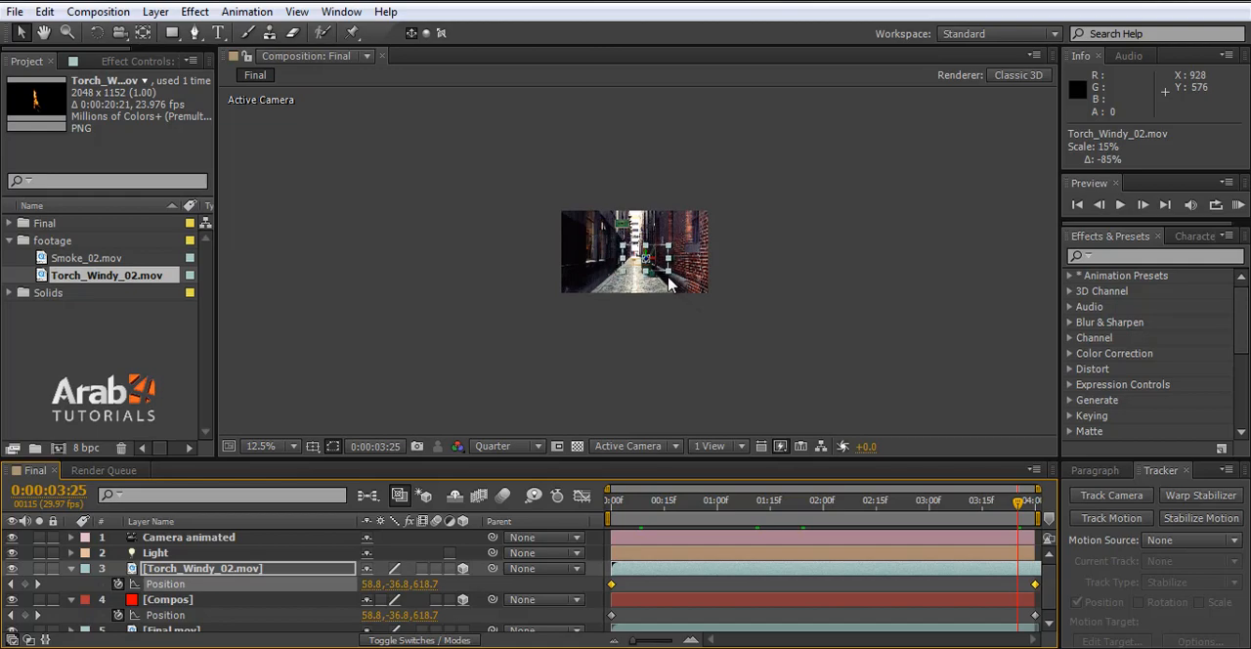
scroll(670, 283, "up", 4)
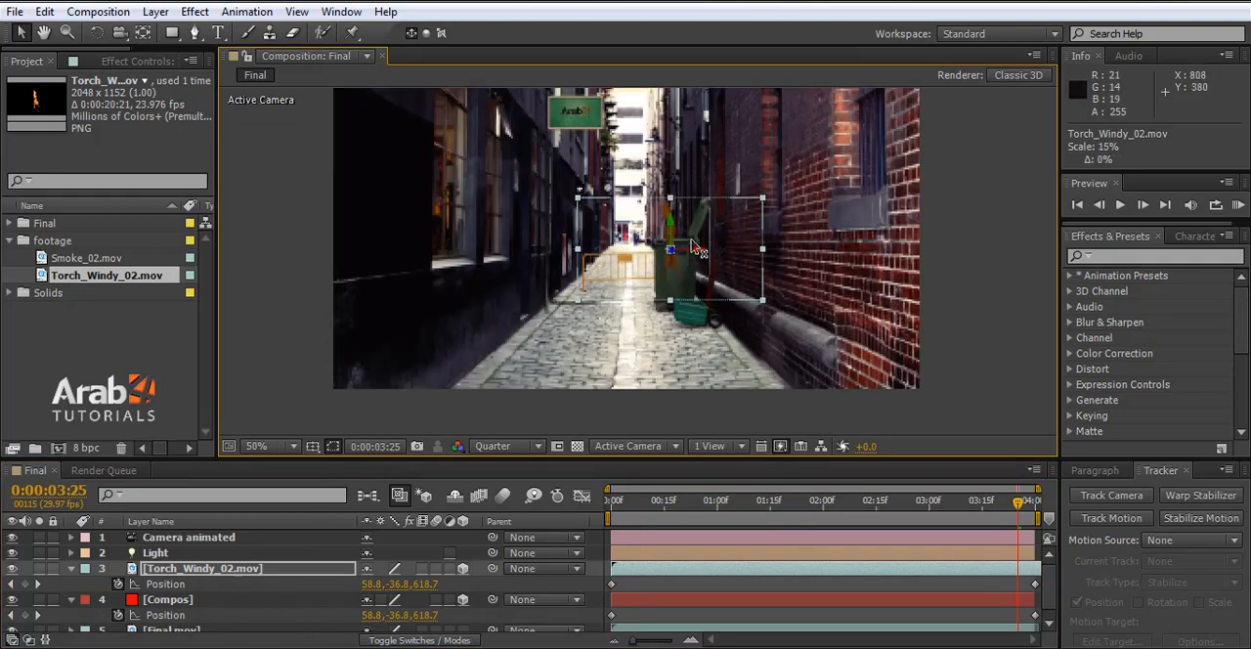
left_click(1019, 231)
scroll(674, 247, "up", 2)
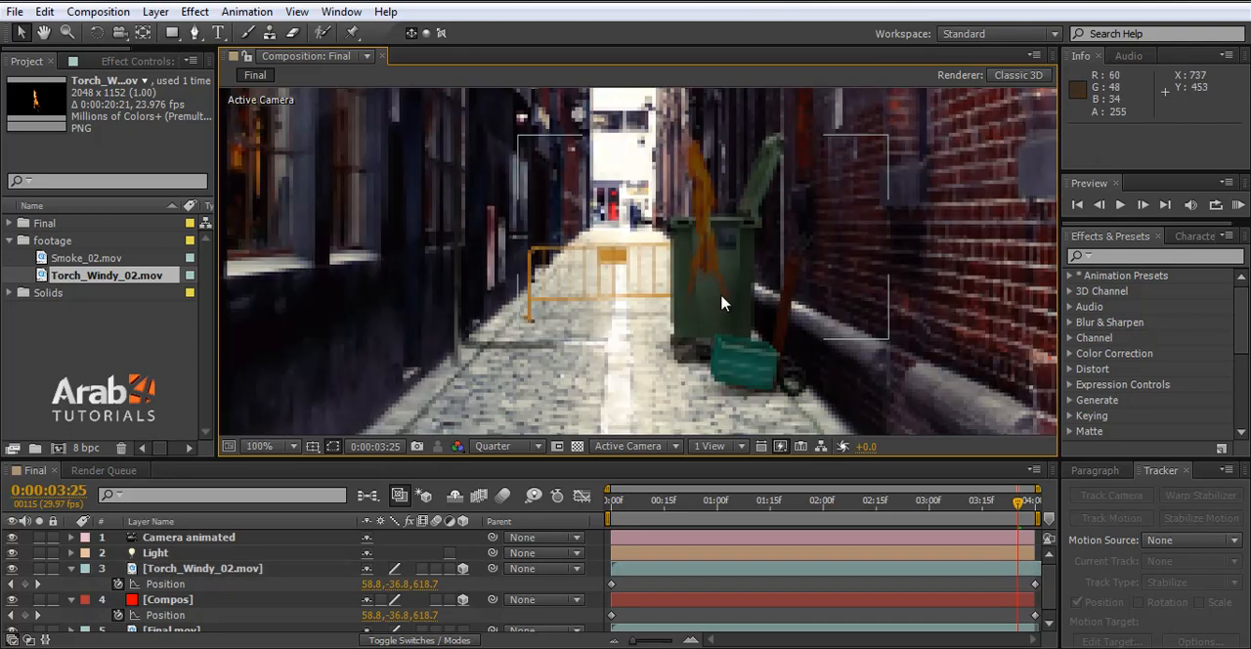
- Collapse the layer properties and toggle the Light layer's visibility to compare the fire's brightness with and without it
left_click(70, 567)
left_click(70, 584)
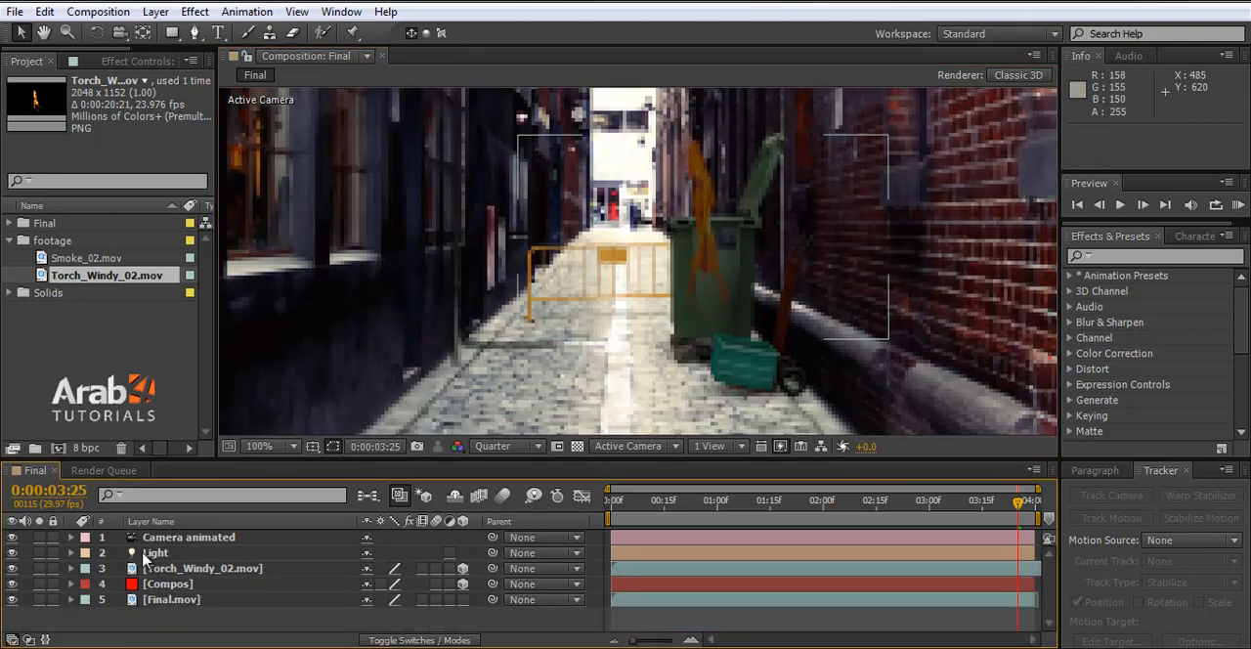
left_click(142, 551)
left_click(13, 553)
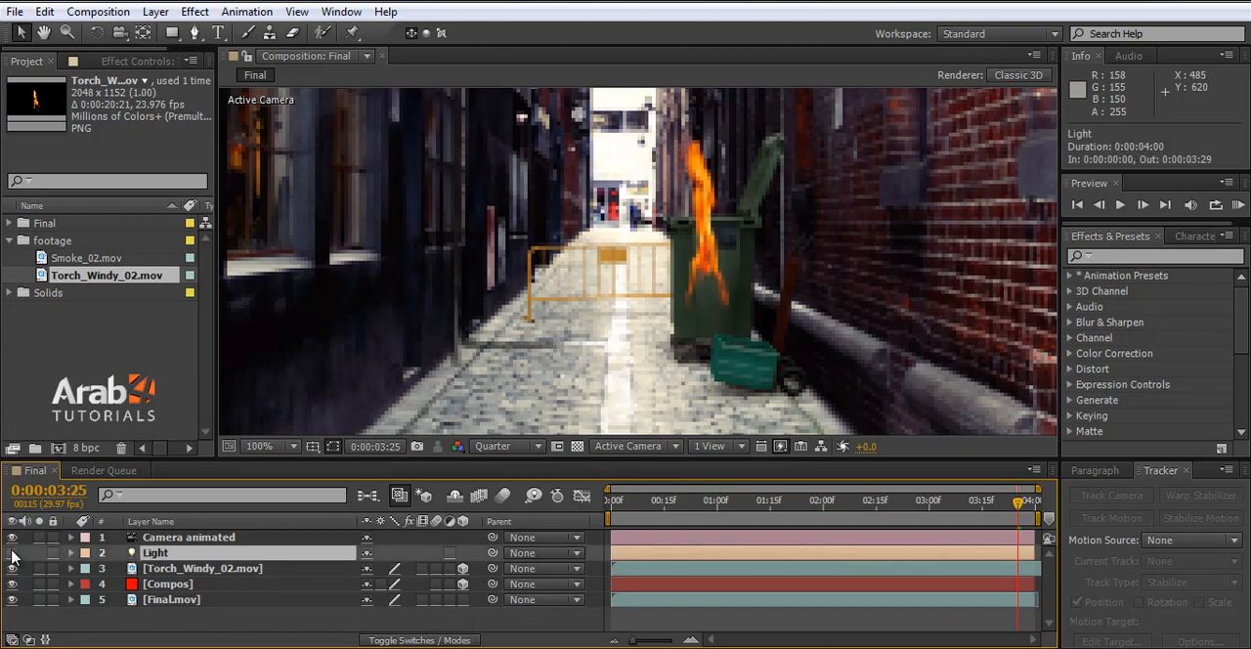
left_click(13, 553)
left_click(13, 553)
left_click(13, 553)
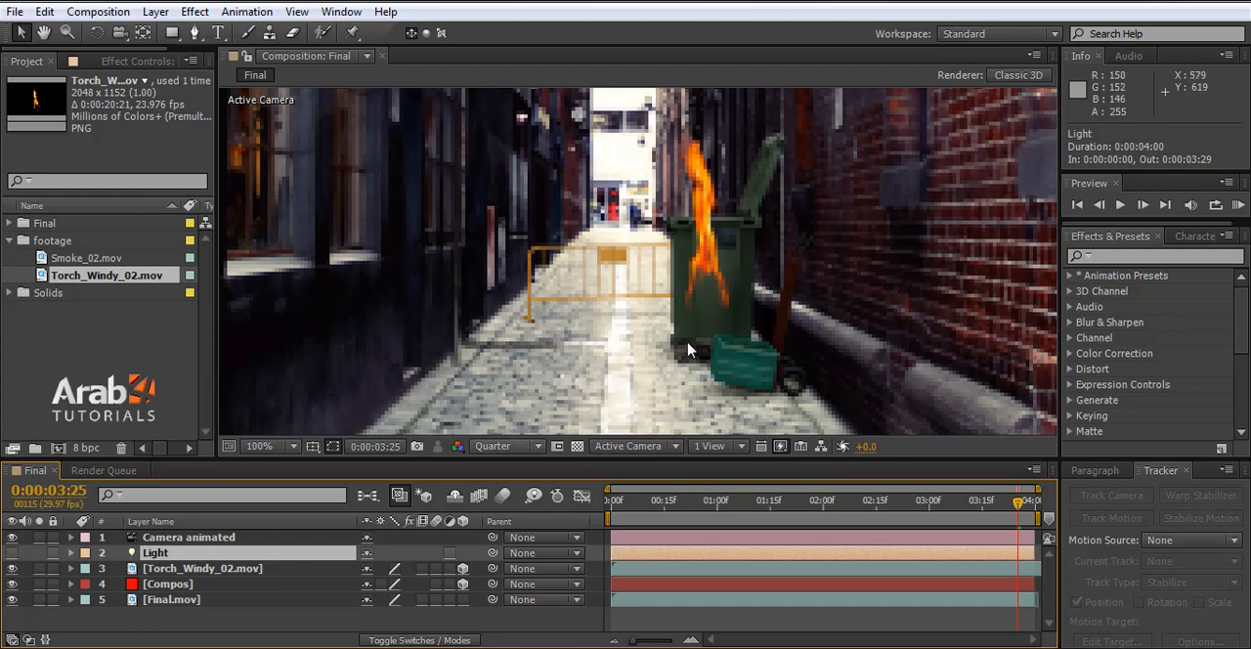
left_click(11, 554)
left_click(11, 554)
left_click(13, 553)
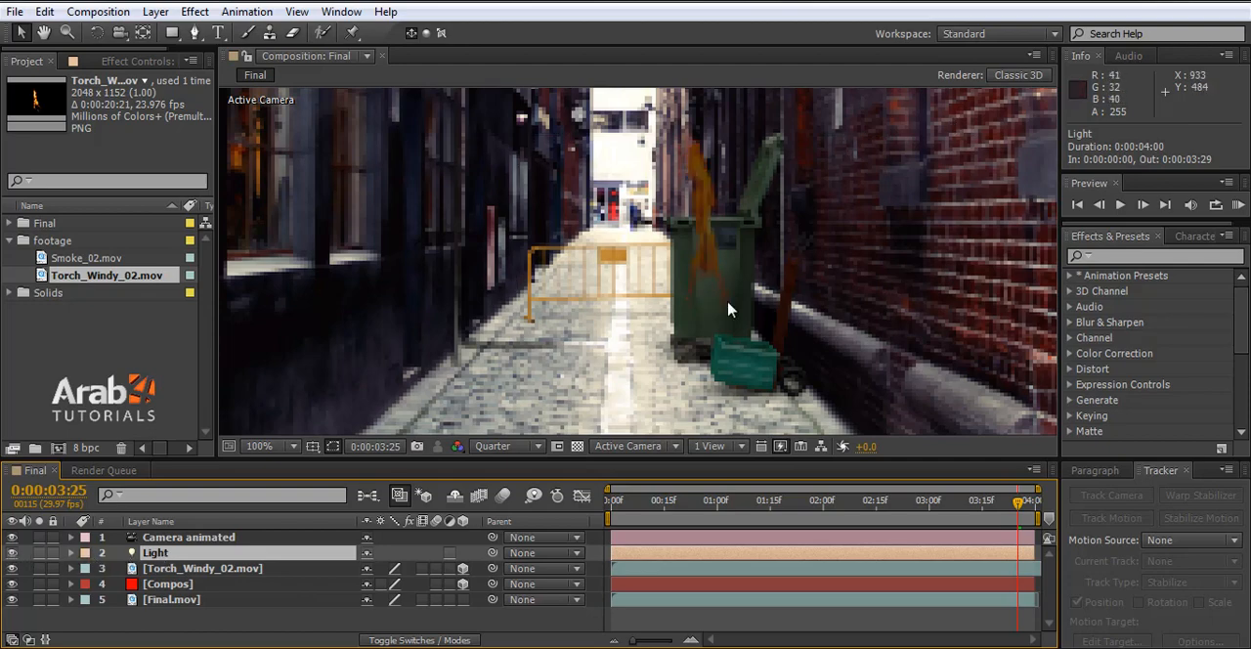
- Look through the Light layer's options and the Torch_Windy_02.mov transform properties, and collapse both layers
left_click(70, 553)
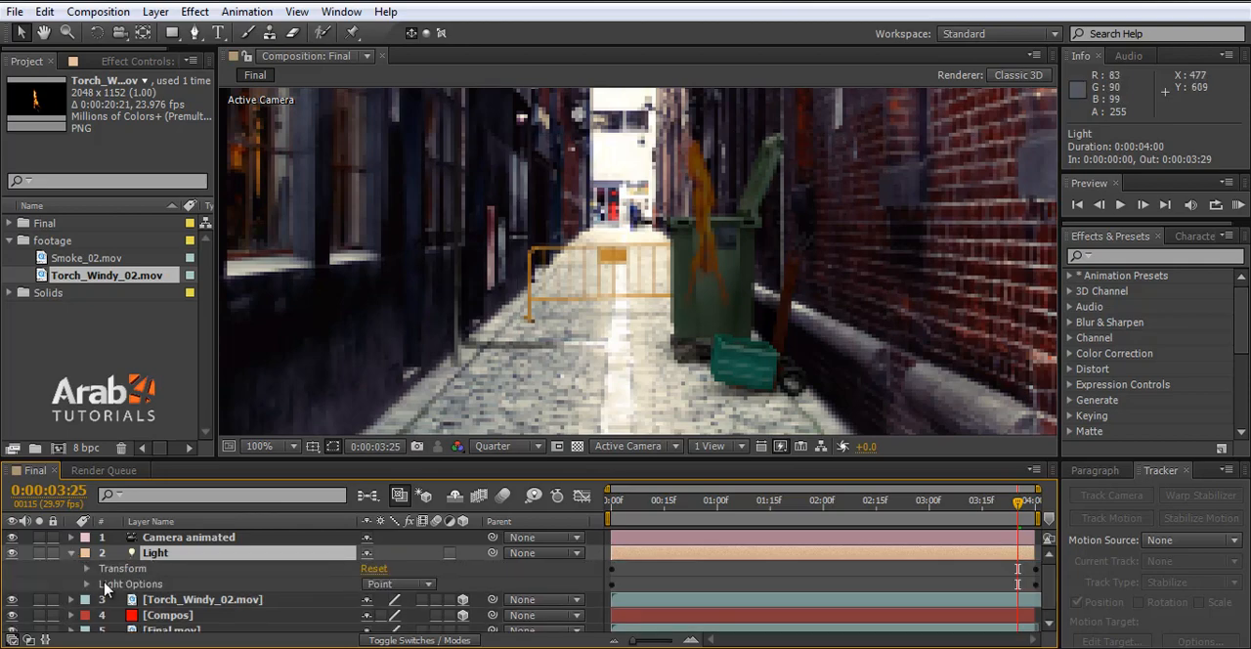
left_click(87, 584)
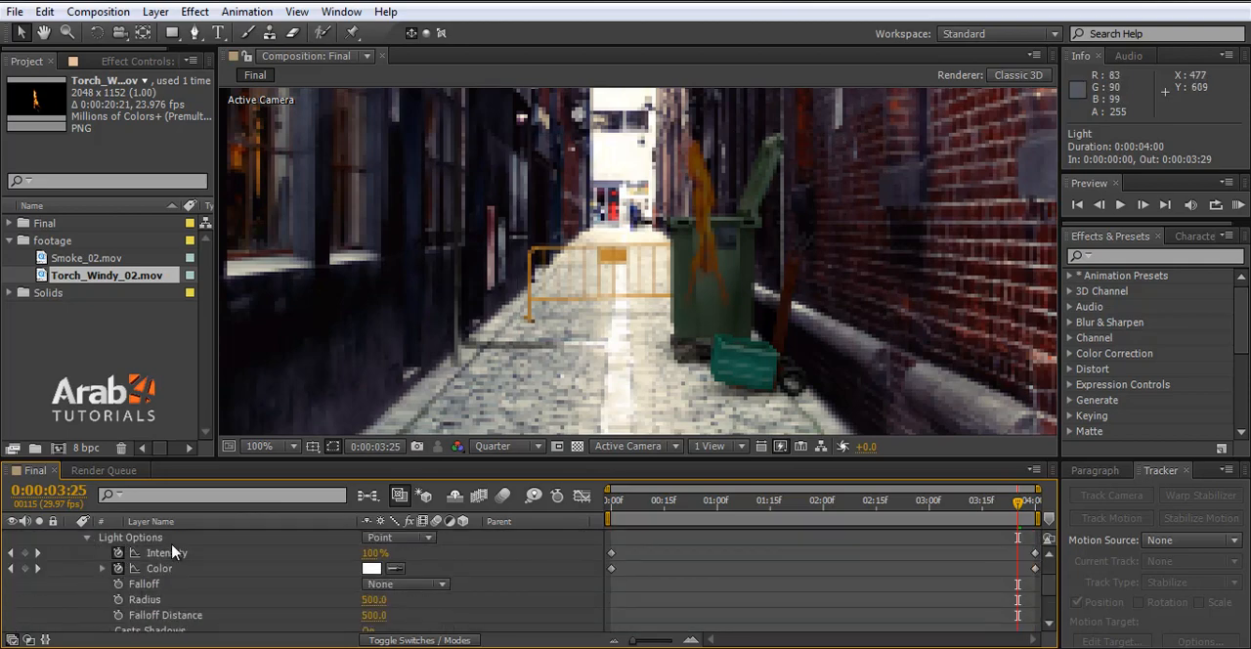
scroll(328, 615, "up", 1)
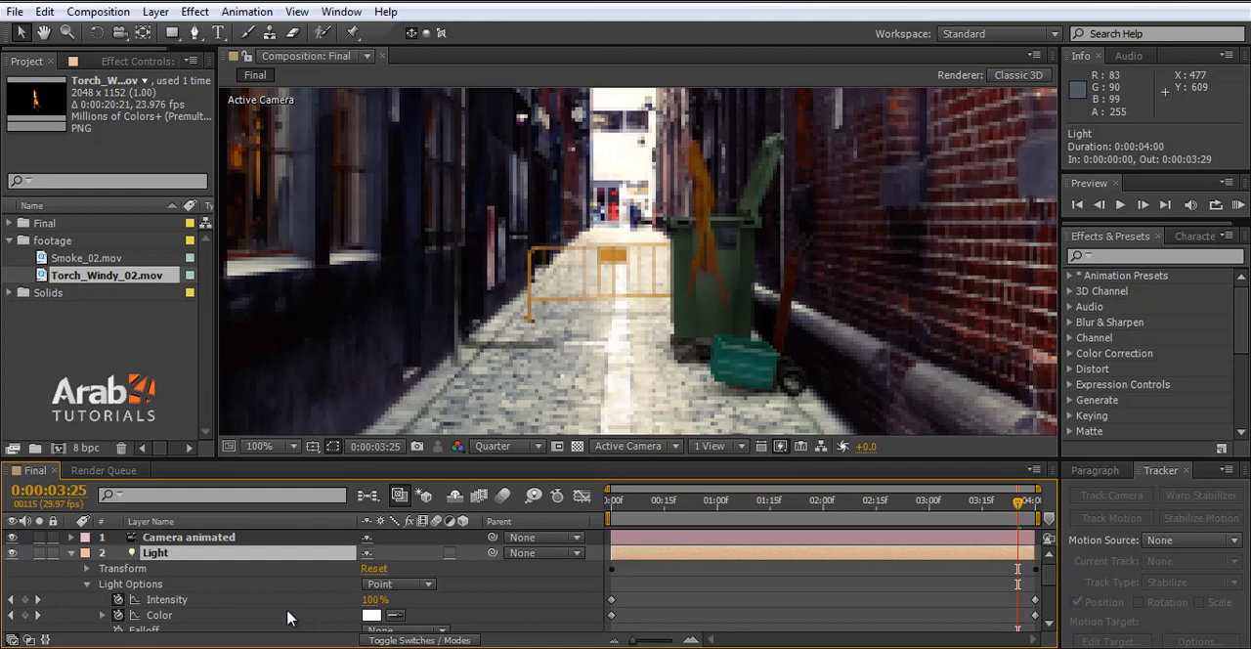
left_click(71, 553)
left_click(72, 568)
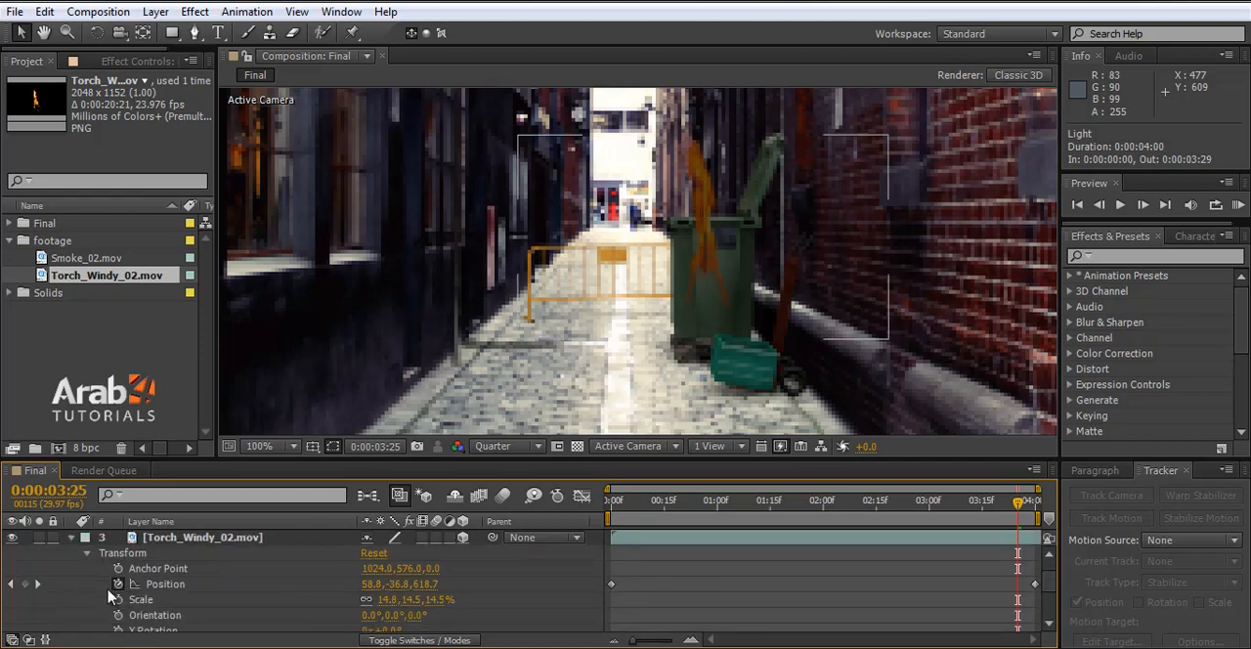
left_click(87, 554)
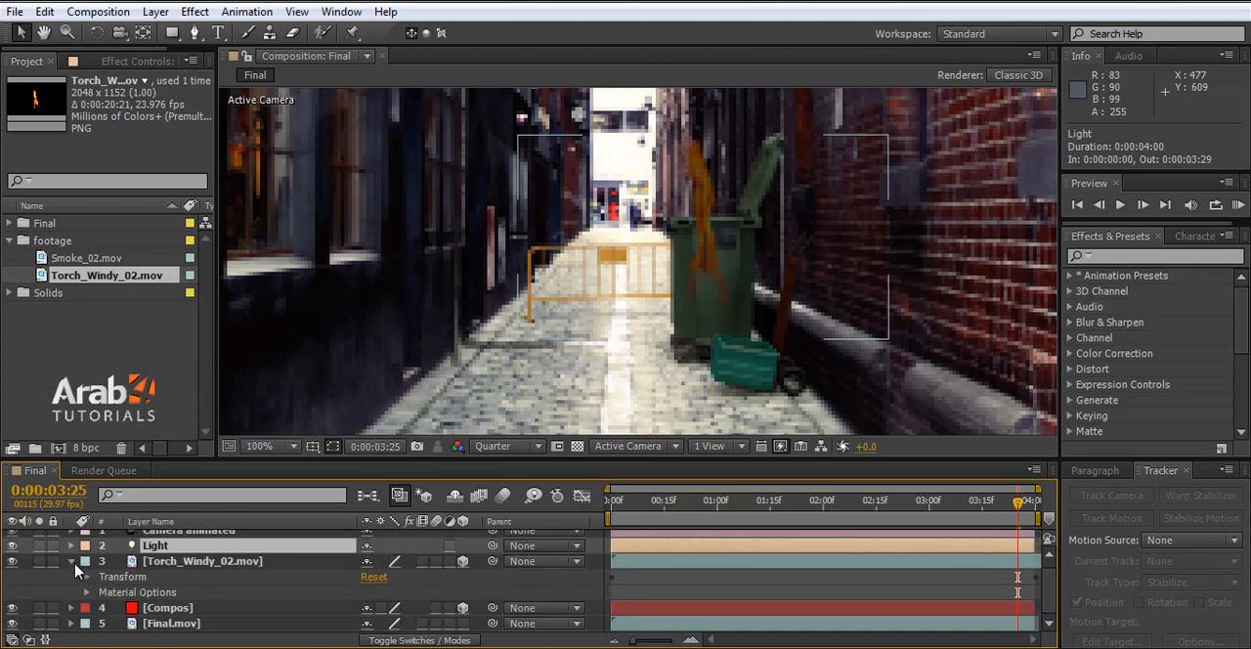
left_click(73, 563)
key("a")
key("a")
left_click(71, 554)
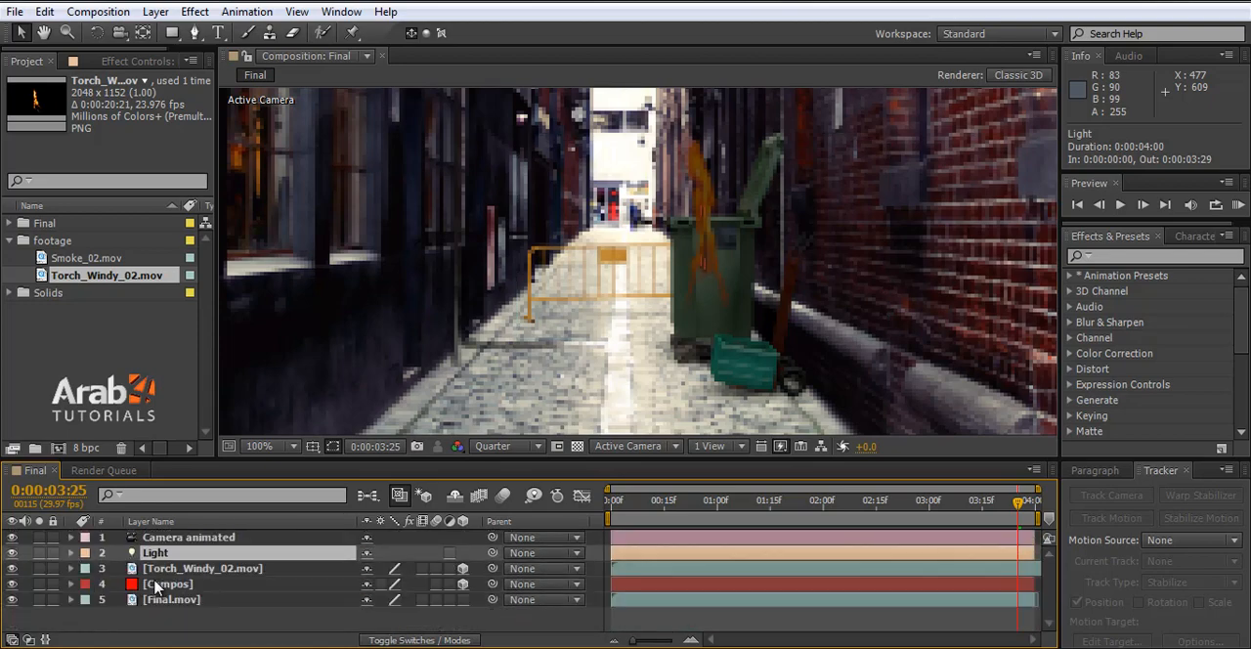
- Reveal the Torch_Windy_02.mov layer's Material Options and set Accepts Lights to Off
left_click(145, 572)
key("a")
key("a")
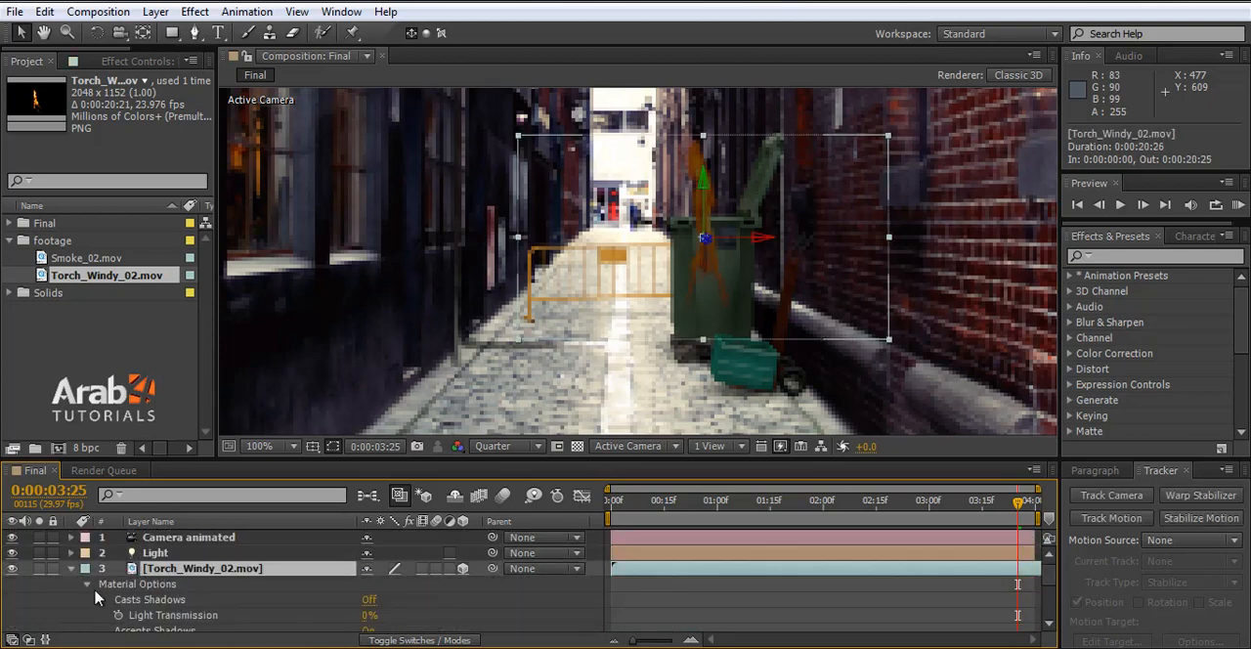
scroll(144, 597, "down", 1)
scroll(164, 594, "down", 1)
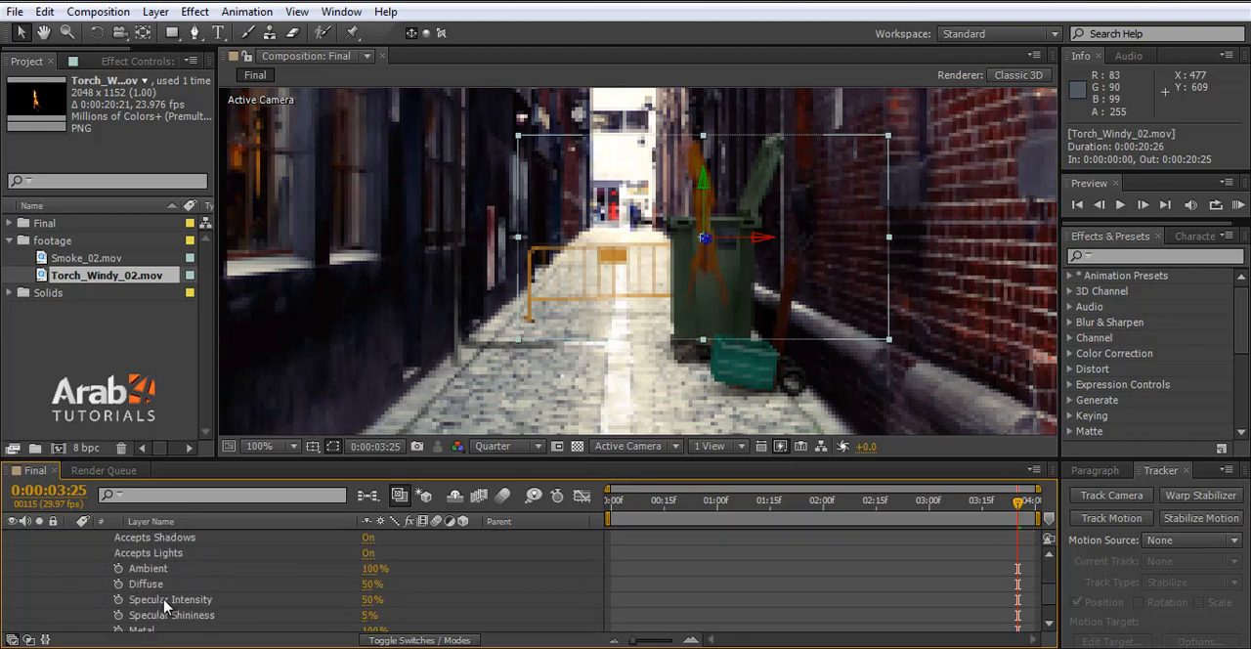
left_click(369, 553)
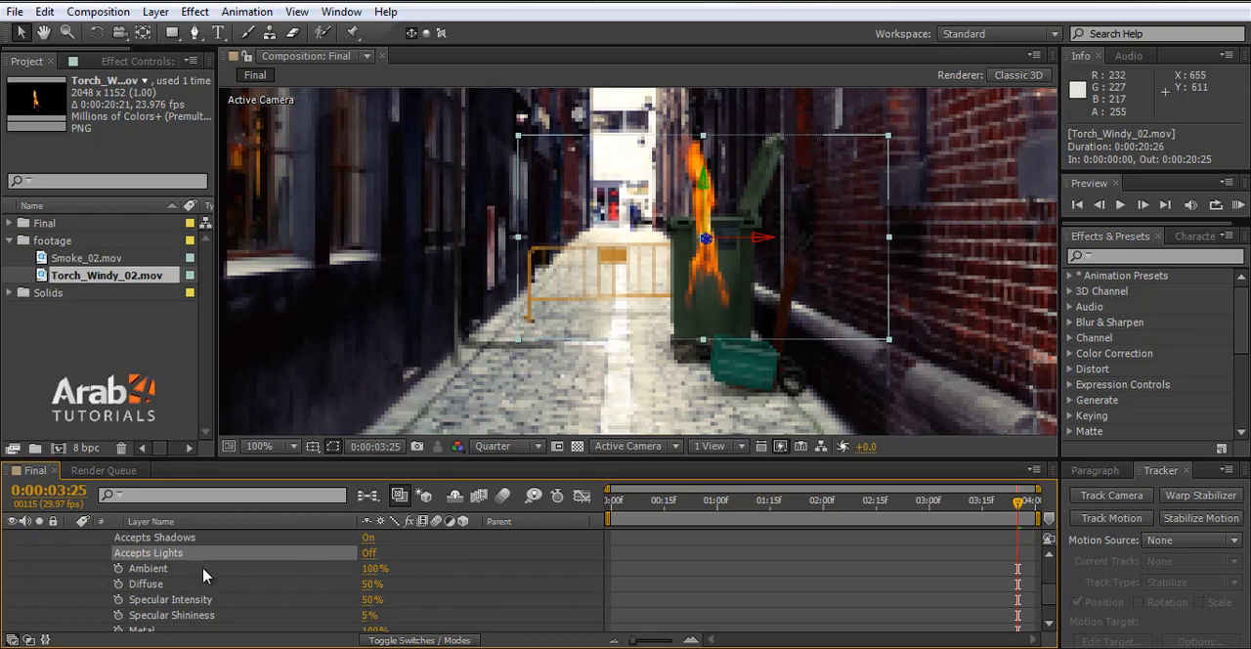
- Collapse the Torch_Windy_02.mov layer's properties, hide the Light layer and deselect all layers
scroll(205, 575, "up", 1)
scroll(45, 598, "up", 1)
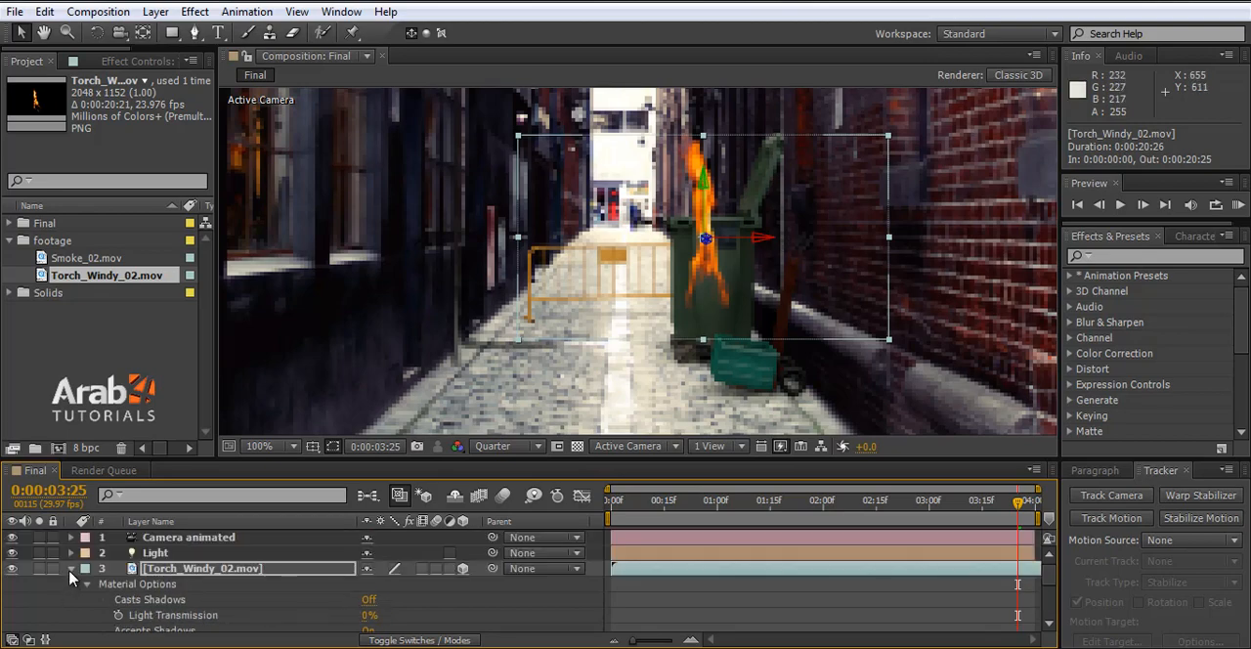
left_click(70, 569)
left_click(11, 553)
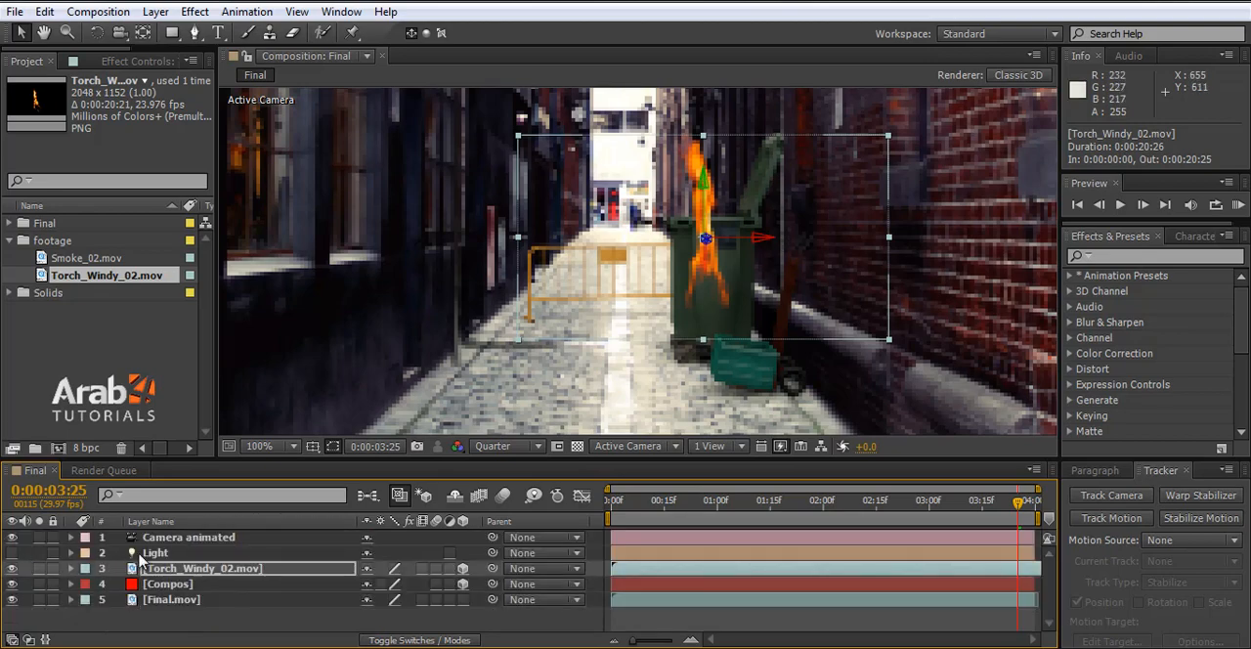
left_click(330, 621)
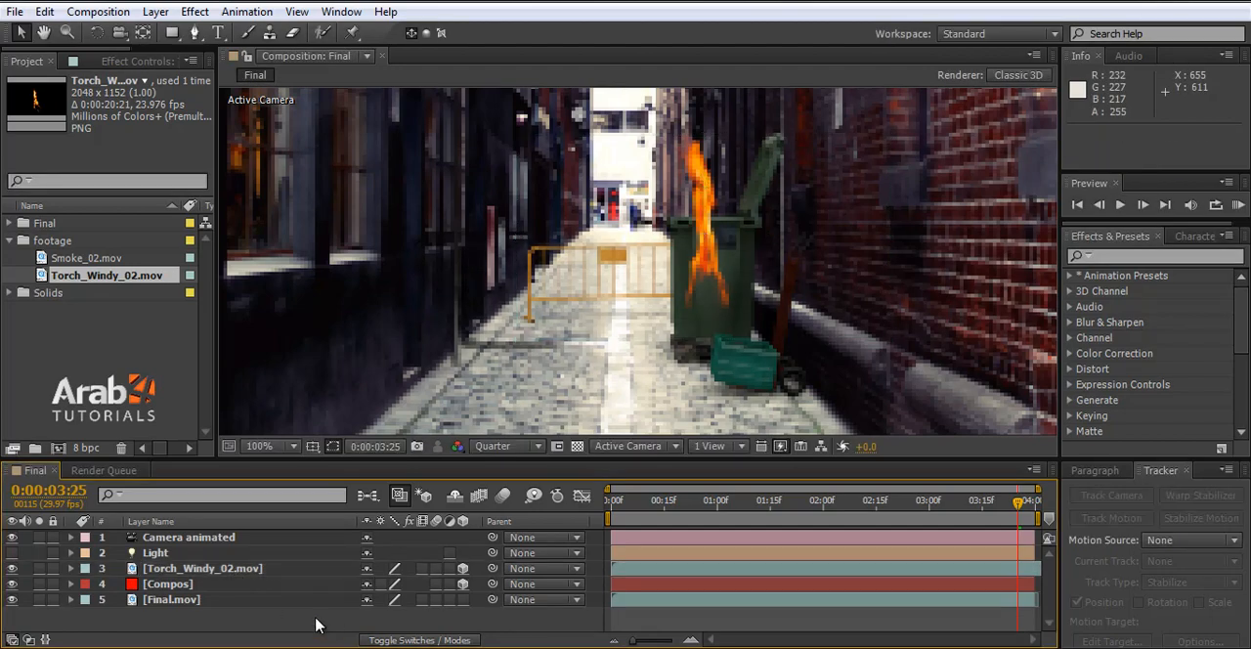
- Move the current time to 0:00:02:29 and scale the fire layer down to about 12%
left_click_drag(769, 502, 928, 523)
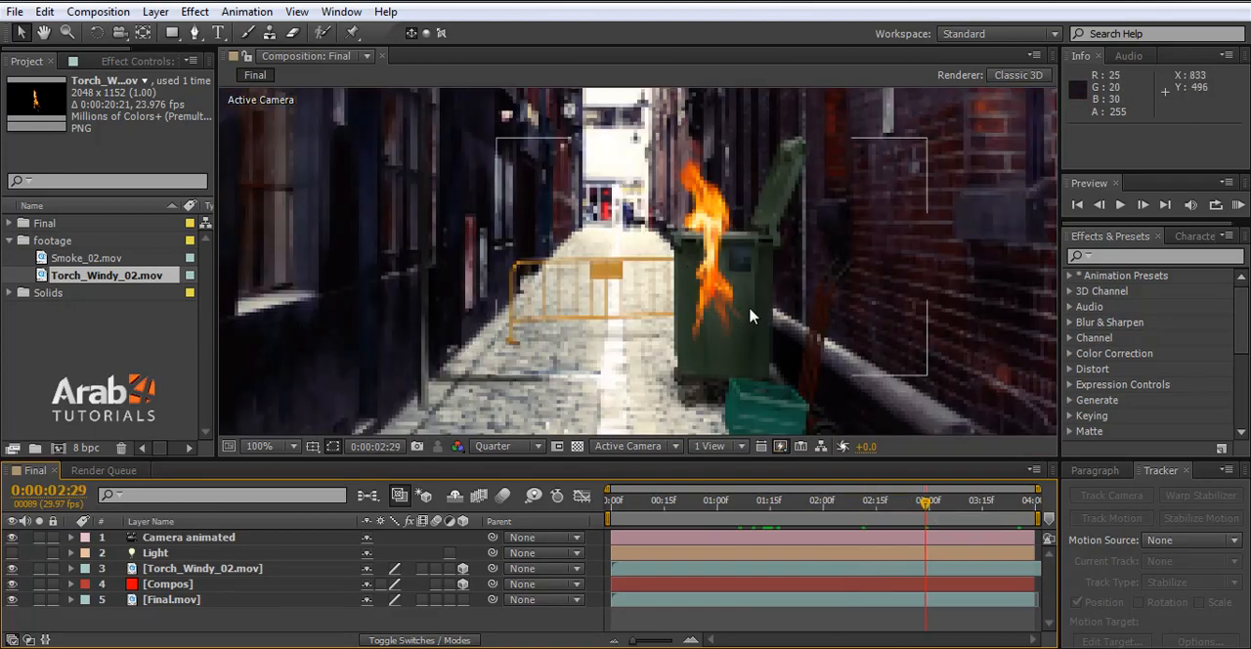
left_click(723, 301)
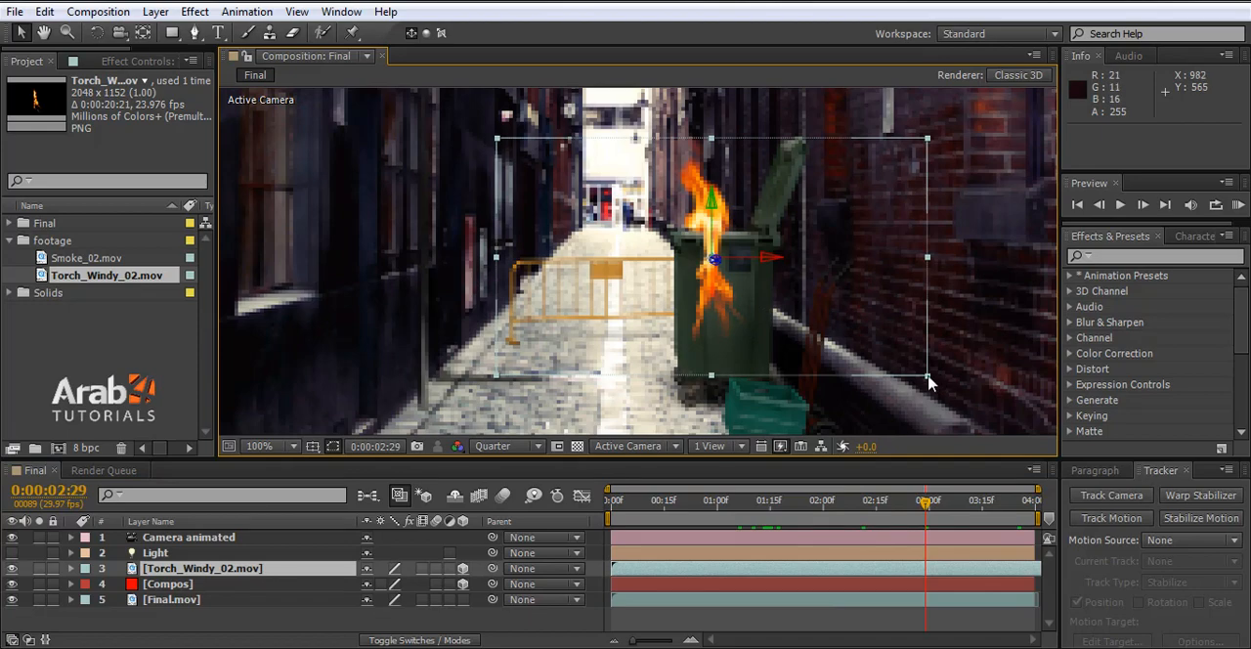
left_click_drag(926, 376, 892, 358)
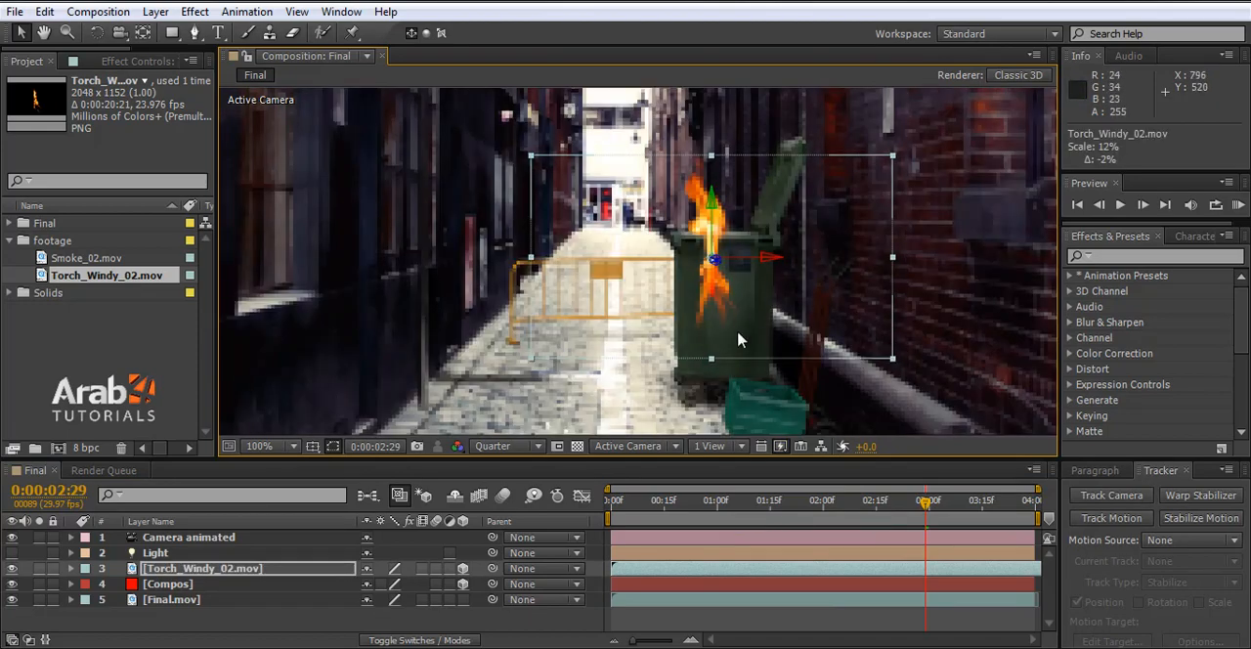
- Set the fire layer's Anchor Point to 963.0, 656.0, 0.0 to shift the flame over the bin
left_click(70, 568)
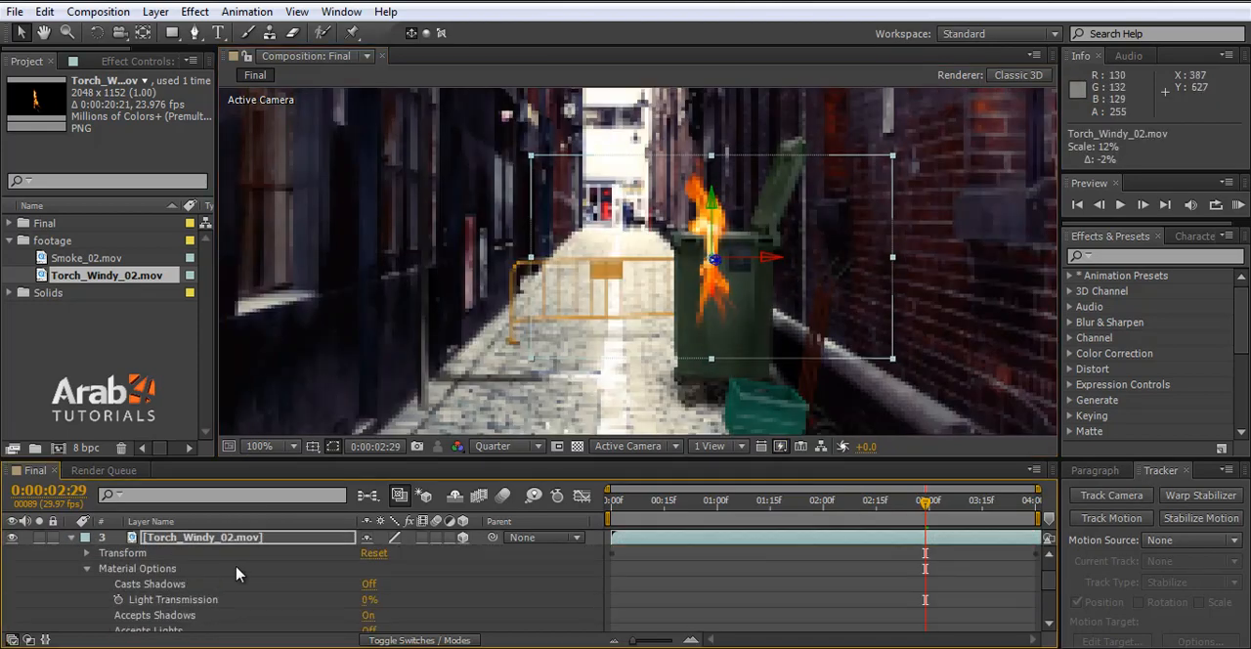
left_click(86, 553)
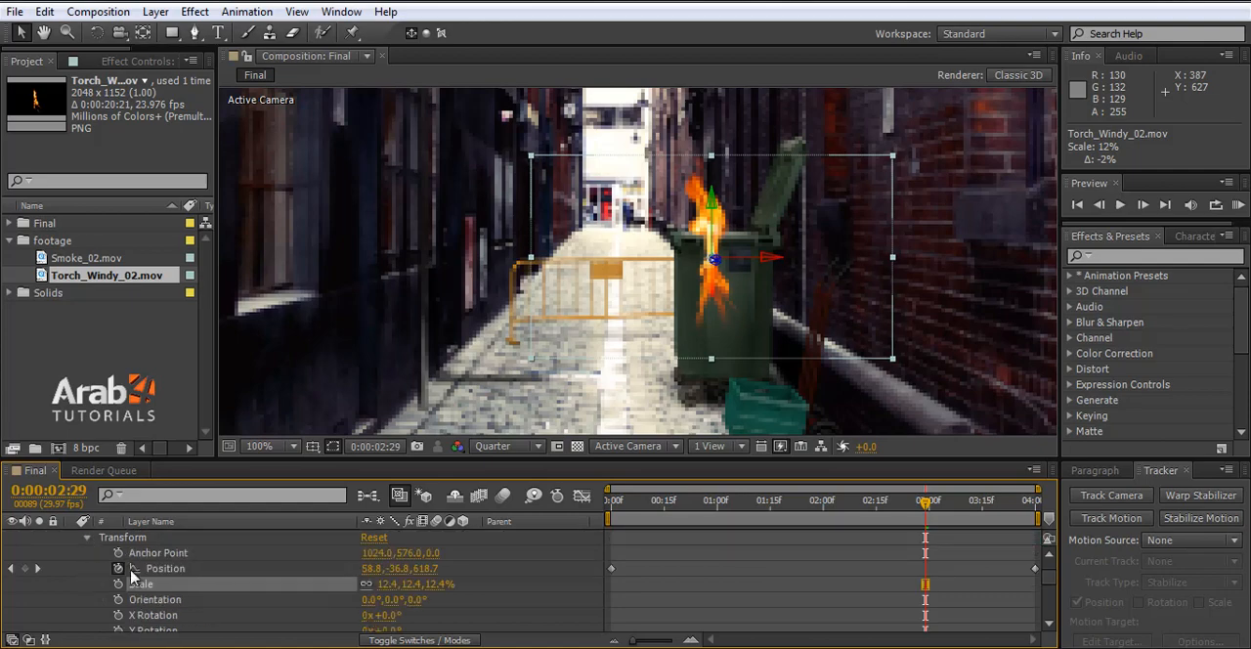
left_click_drag(410, 553, 482, 552)
left_click_drag(379, 553, 357, 553)
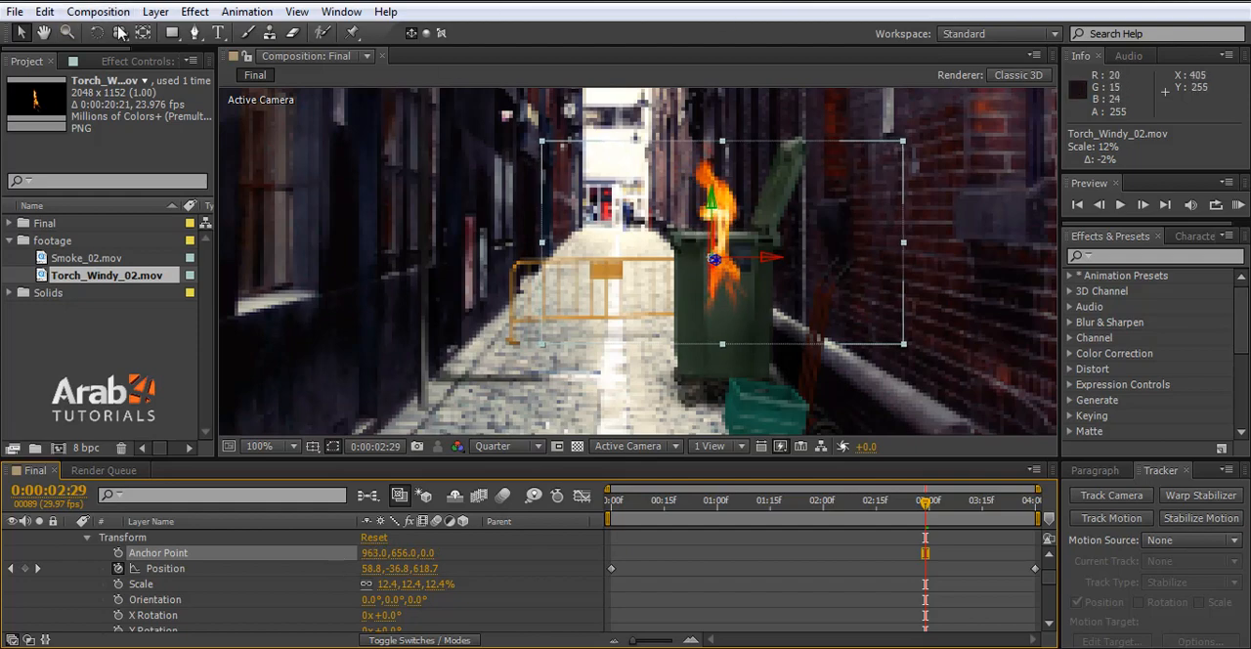
- Activate the Pen tool and set the composition preview to Full resolution for masking the flame at the bin's rim
left_click(194, 32)
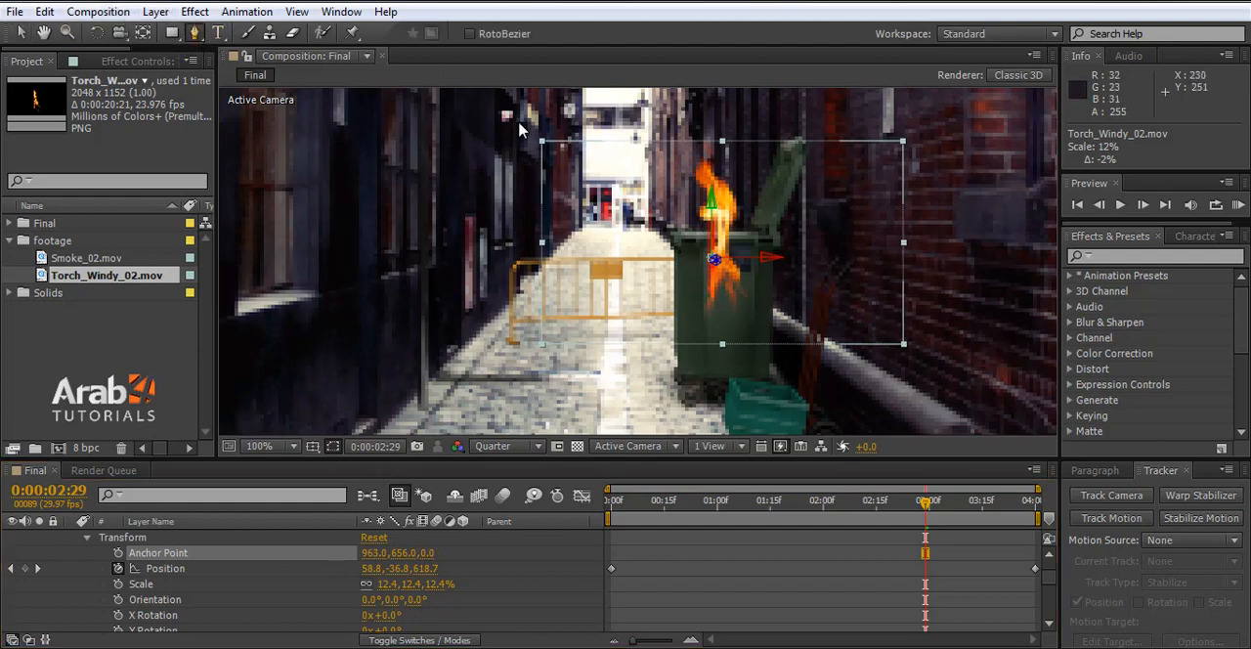
scroll(721, 237, "up", 3)
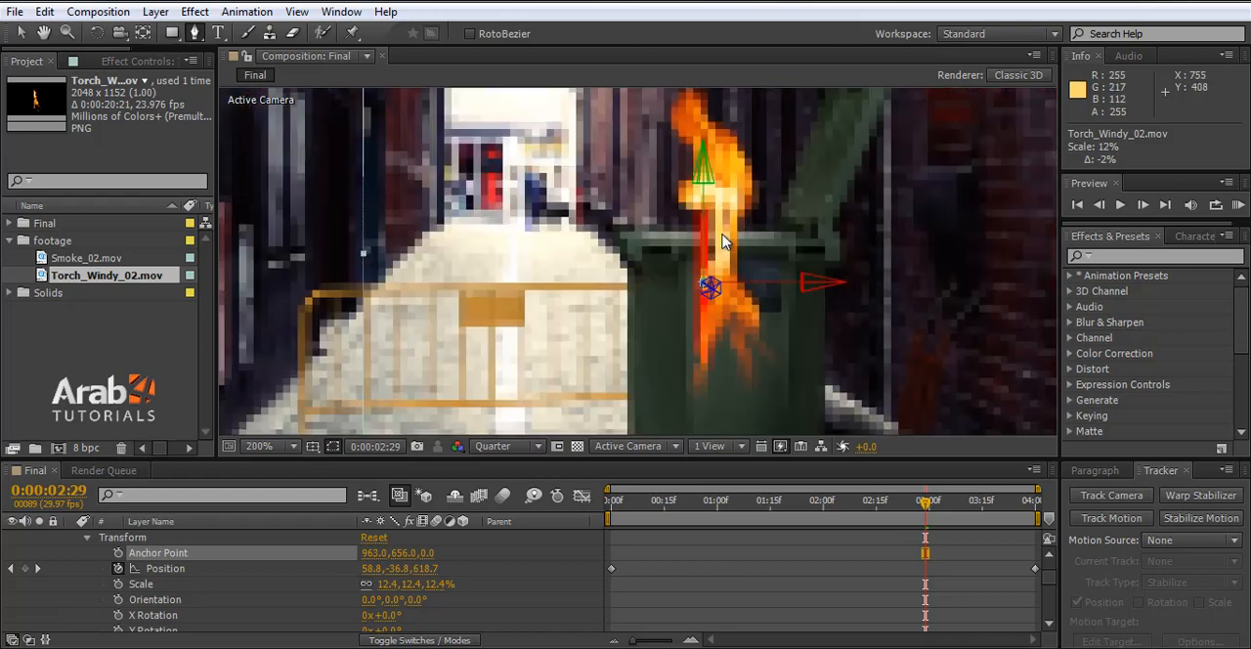
left_click(508, 446)
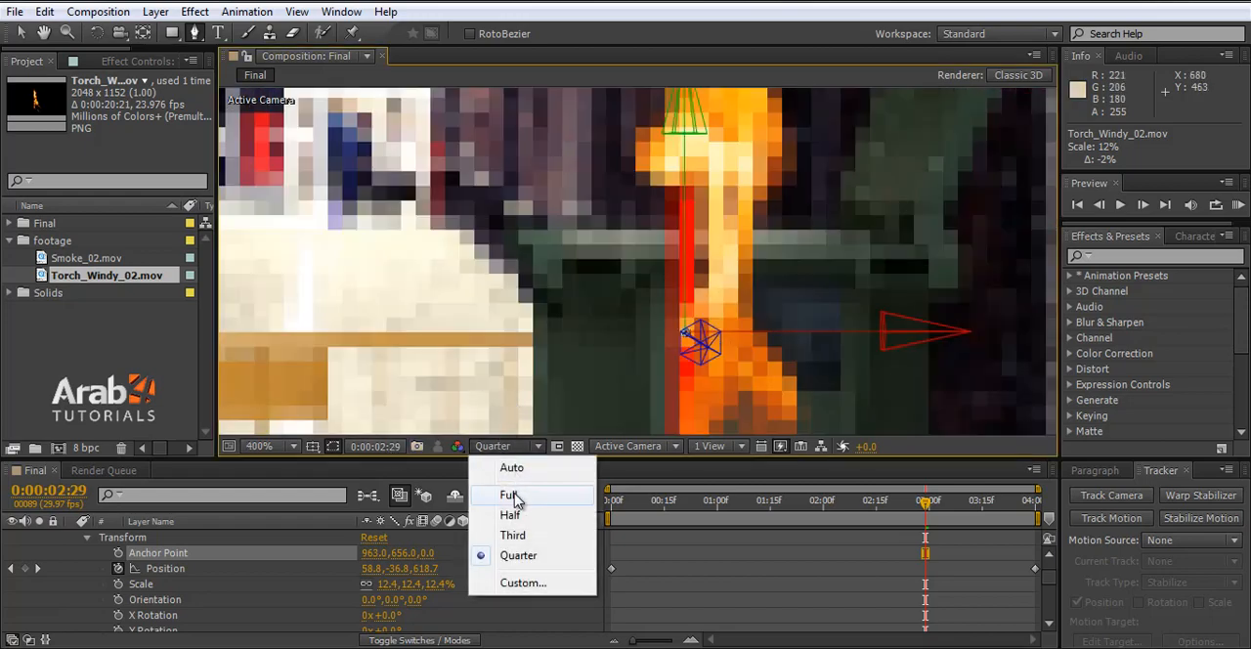
left_click(516, 495)
- Draw a closed six-point mask on the fire layer along the bin's front rim and around the bin body below it
scroll(819, 251, "up", 1)
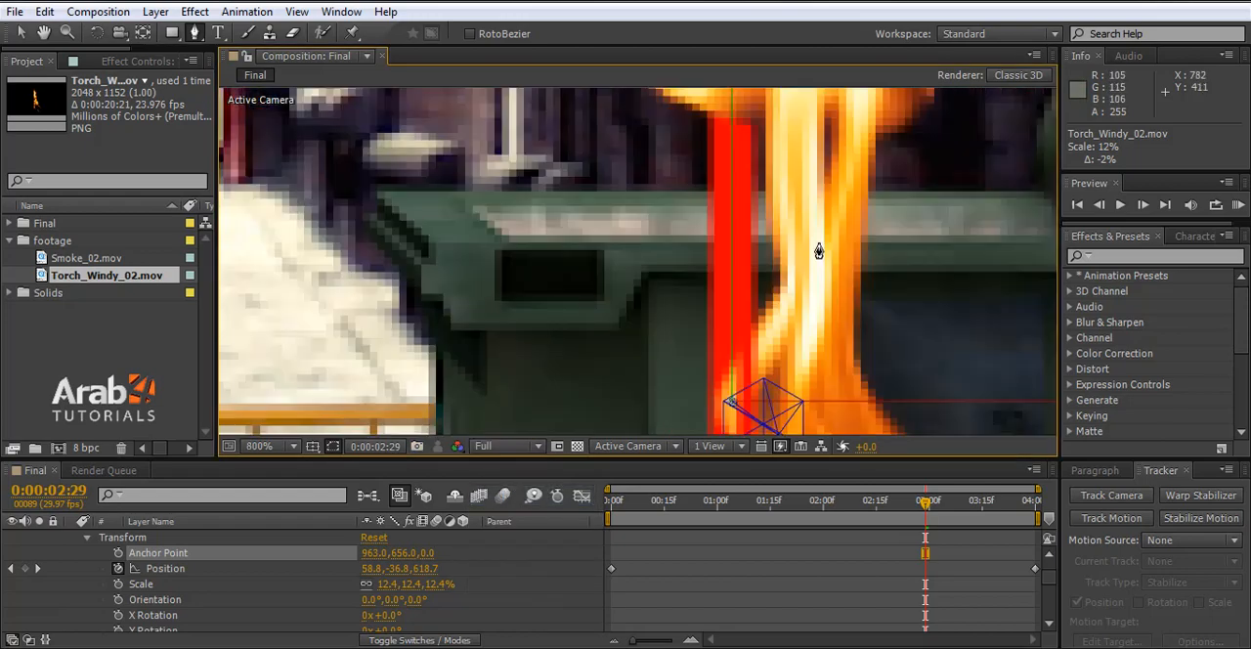
left_click(501, 248)
scroll(422, 286, "down", 1)
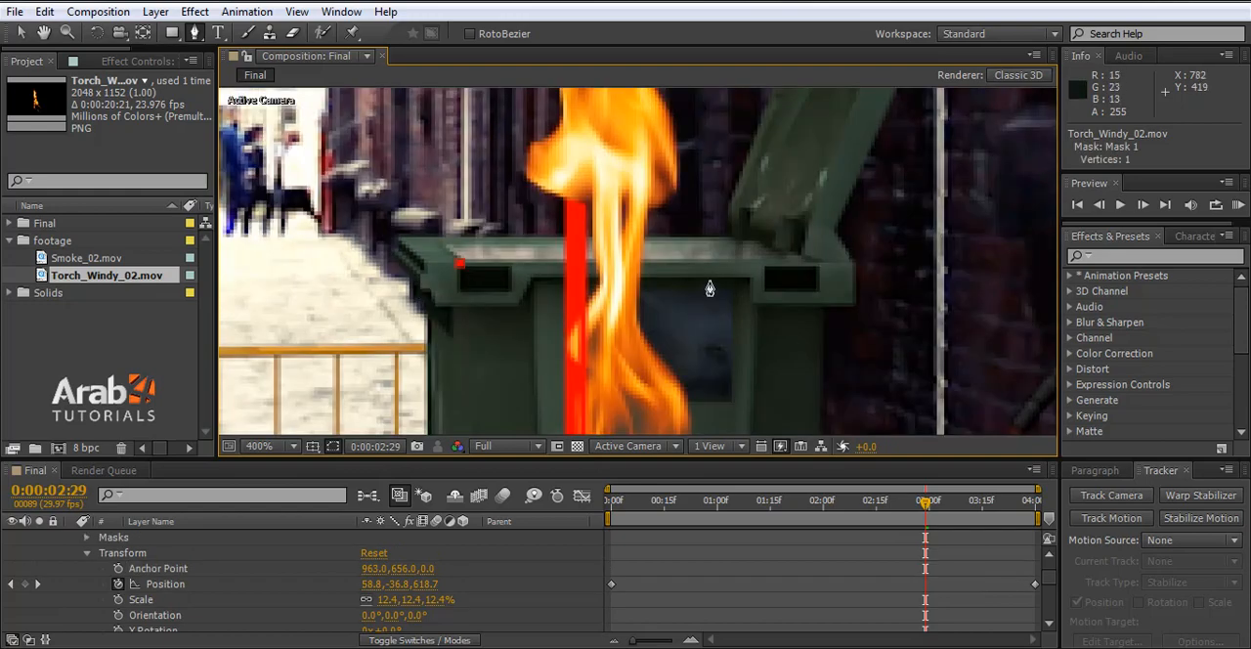
left_click(808, 264)
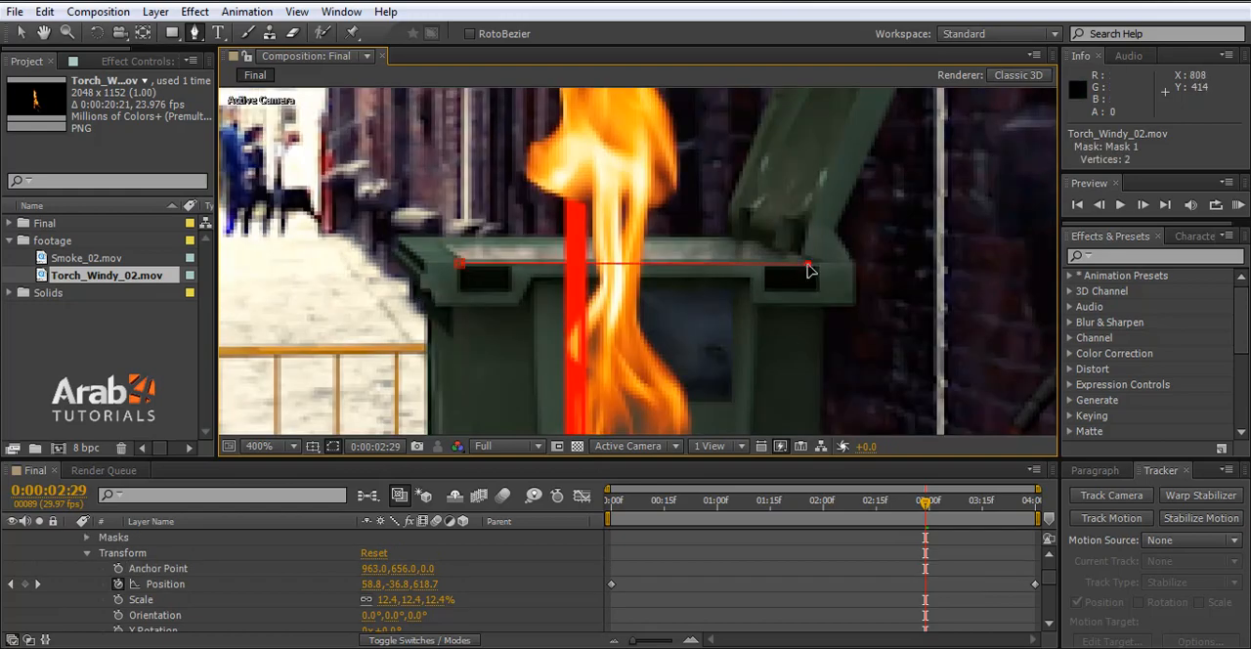
scroll(807, 265, "down", 7)
scroll(667, 179, "up", 10)
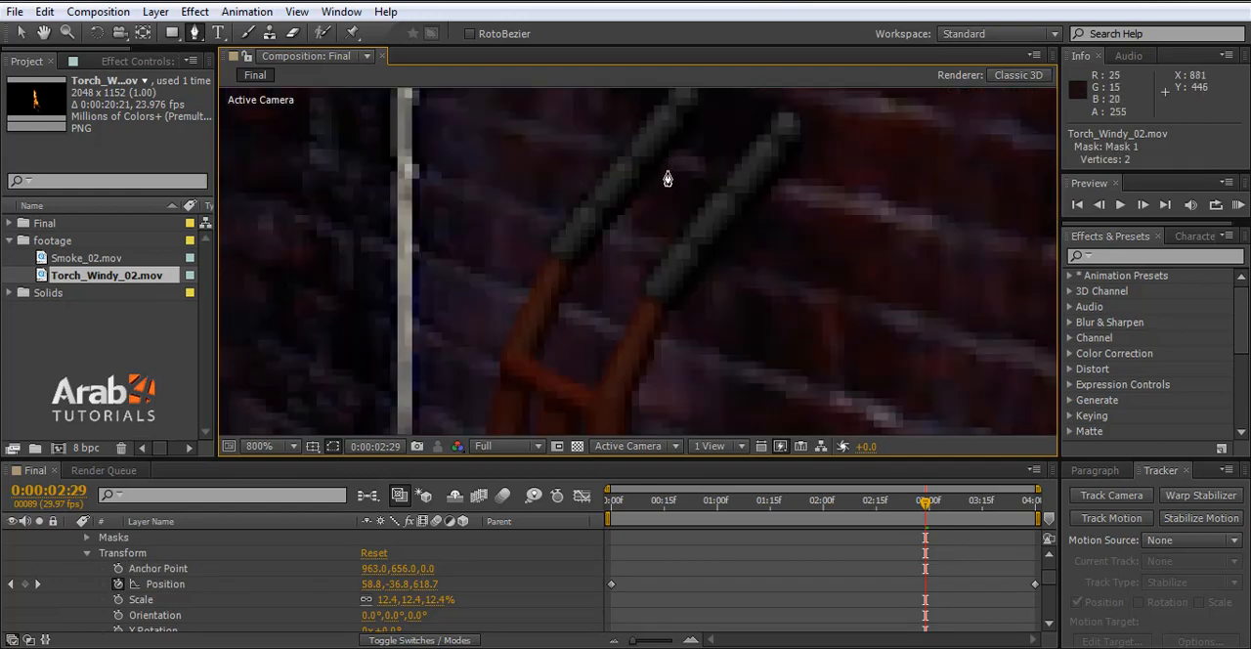
scroll(668, 179, "down", 6)
scroll(574, 233, "up", 2)
left_click(632, 274)
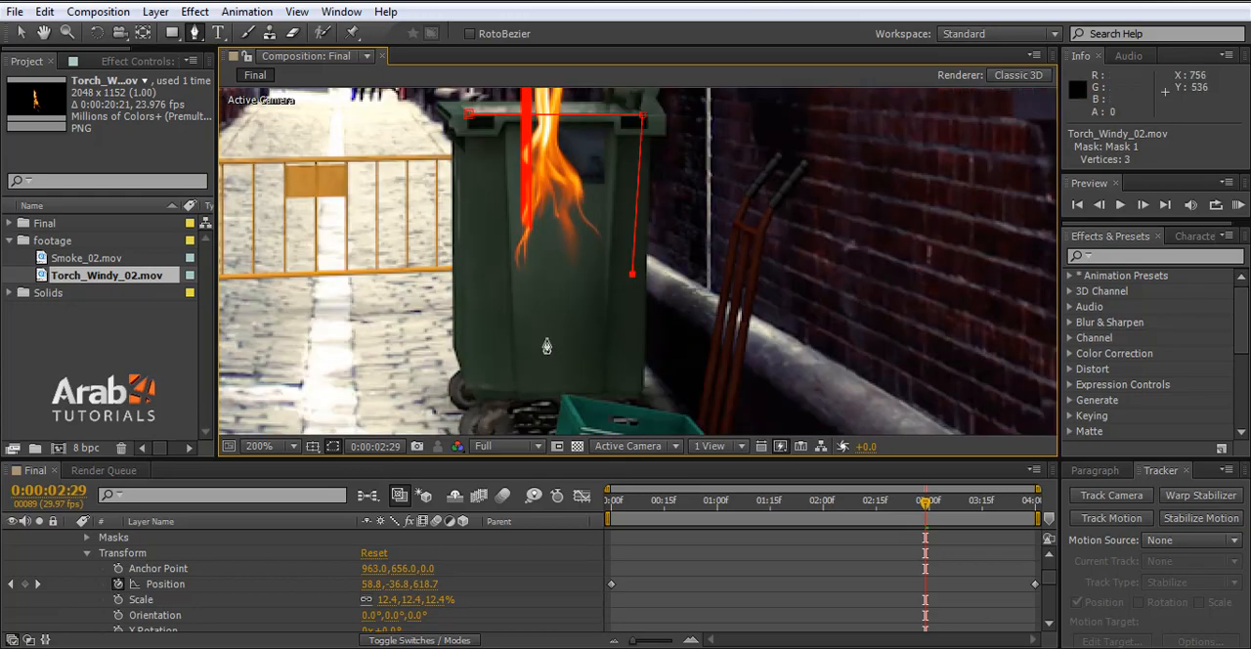
left_click(545, 338)
left_click(456, 322)
left_click(447, 156)
left_click(468, 116)
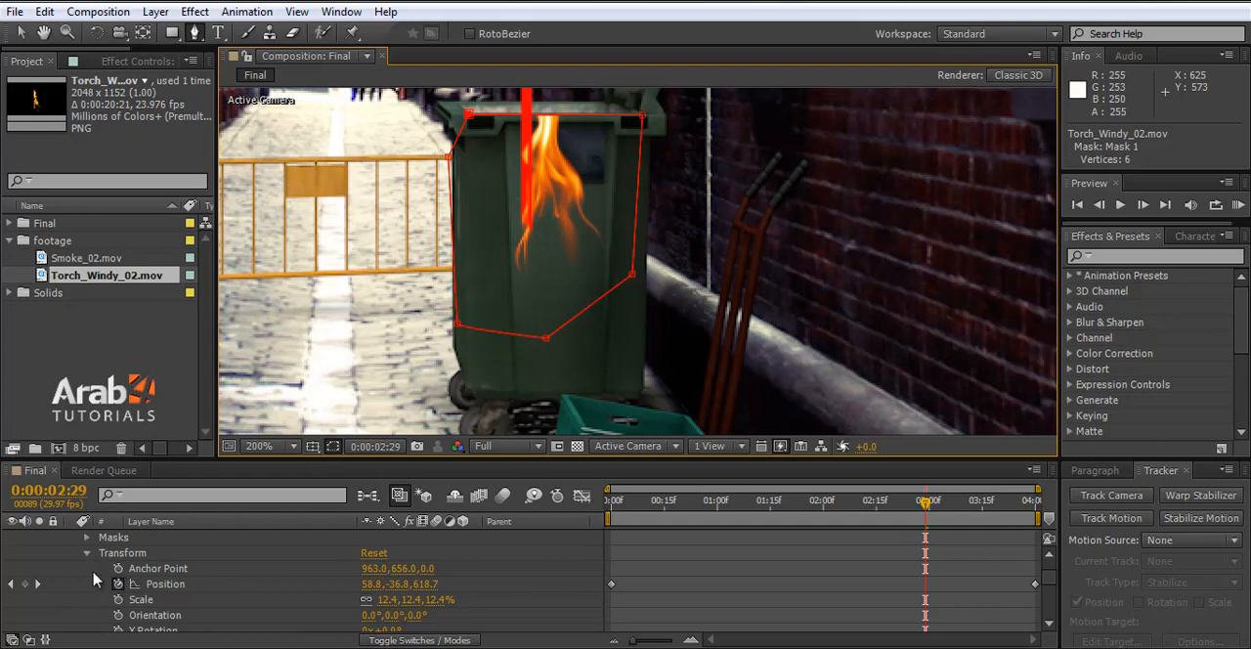
- Reveal Mask 1's properties and set the mask to Inverted, then try a 25-pixel Mask Feather and undo it
left_click(87, 538)
left_click(102, 553)
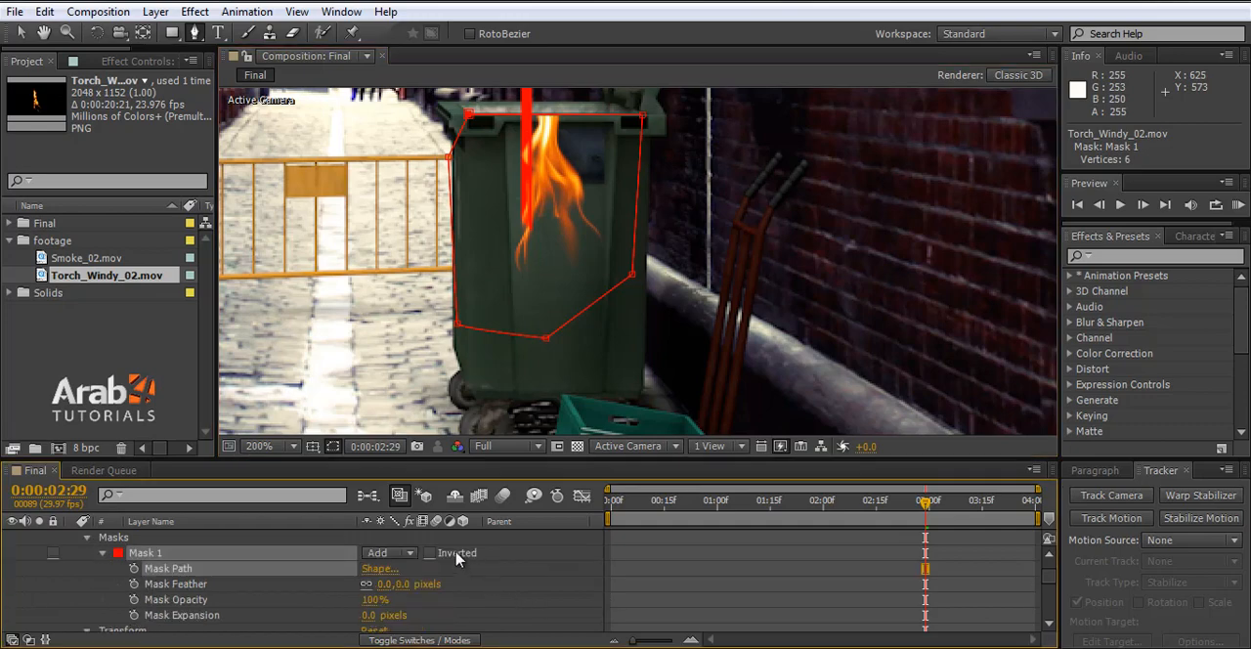
left_click(408, 553)
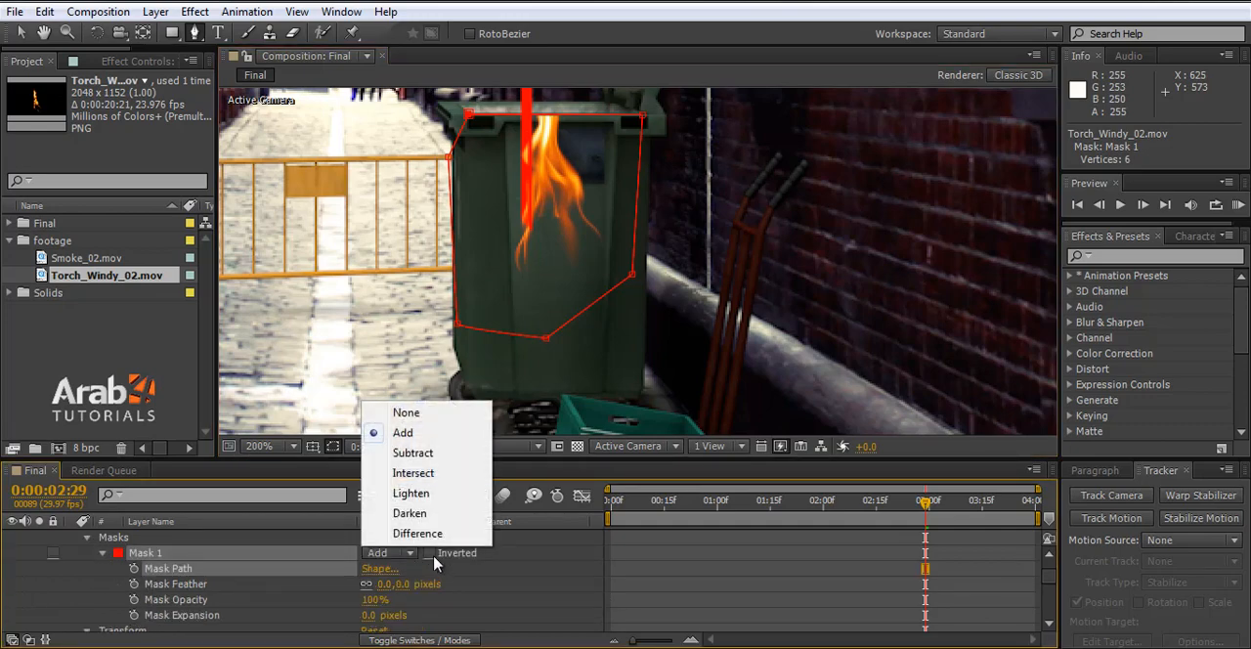
left_click(431, 555)
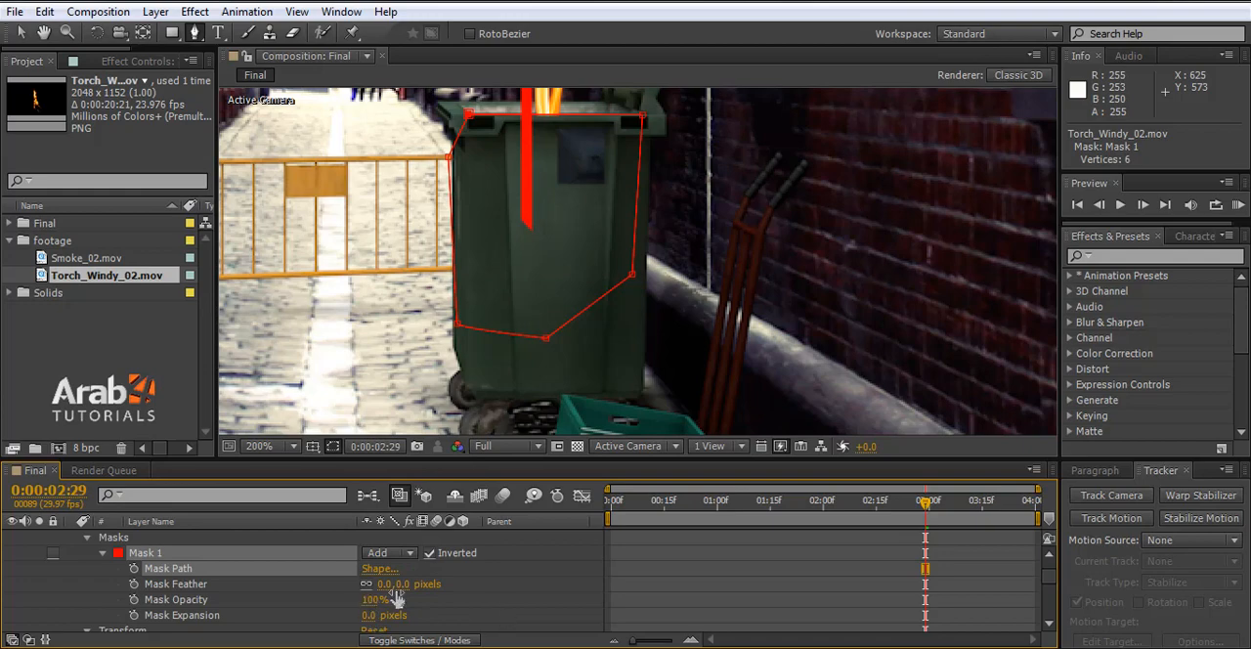
left_click_drag(402, 586, 450, 574)
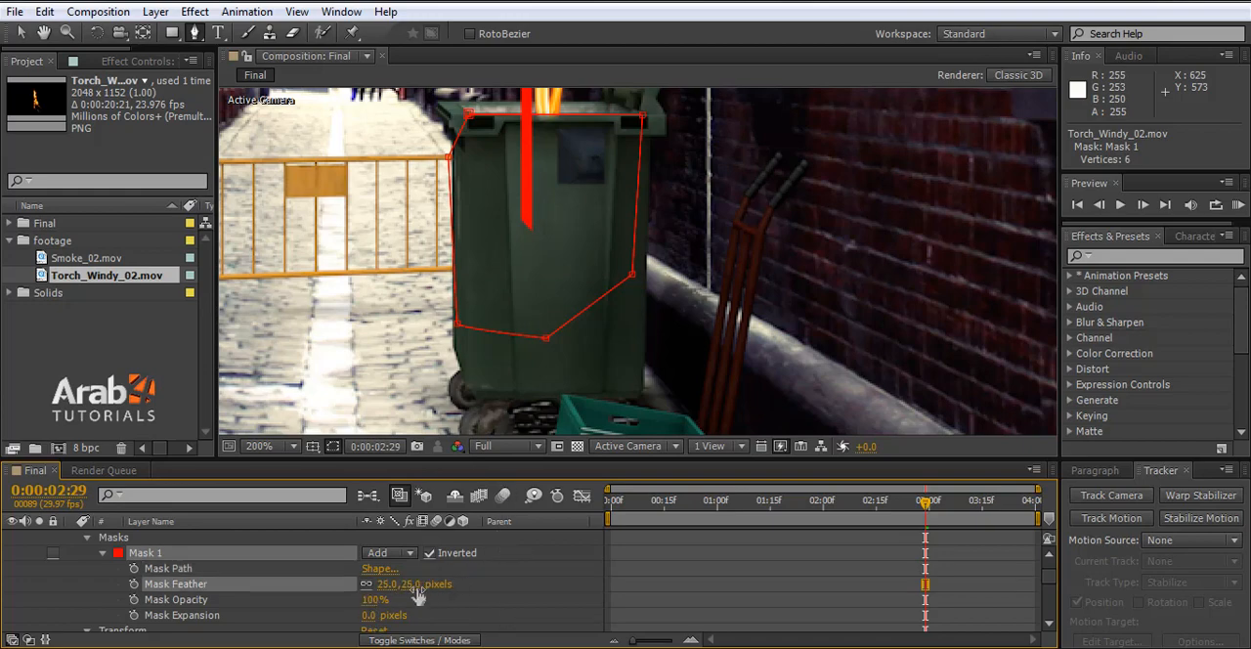
key("ctrl+z")
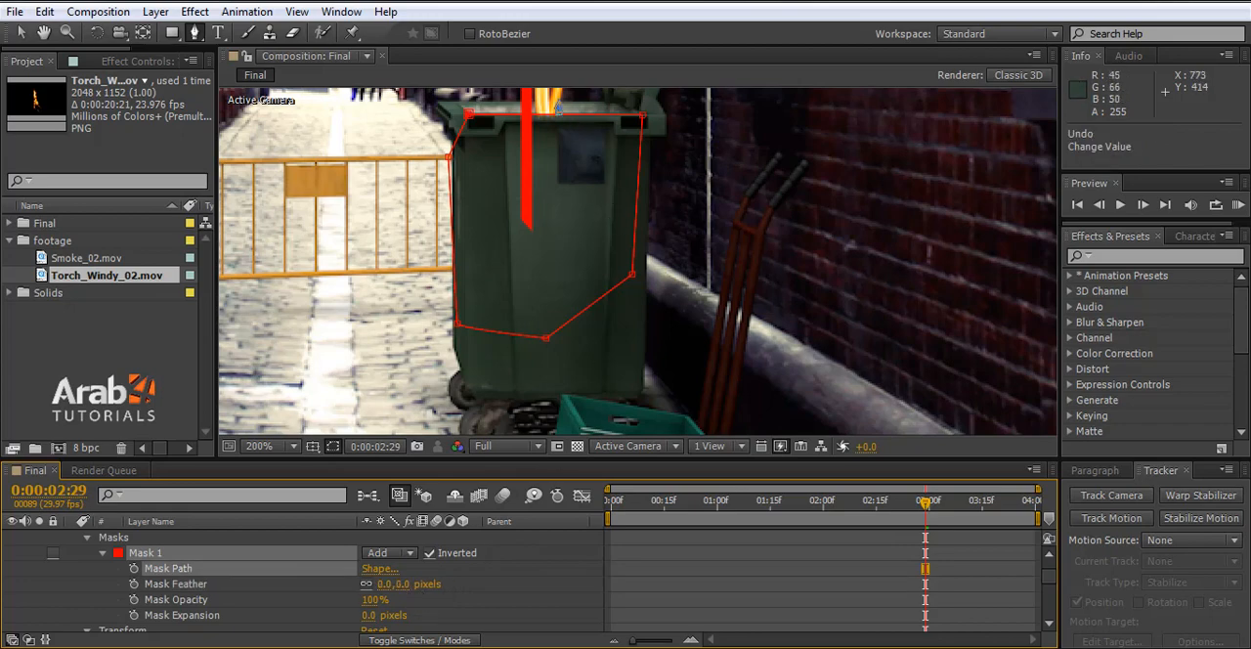
- Nudge Mask 1's two upper vertices with the Selection tool to line up with the bin's front rim
left_click(20, 34)
scroll(591, 197, "up", 1)
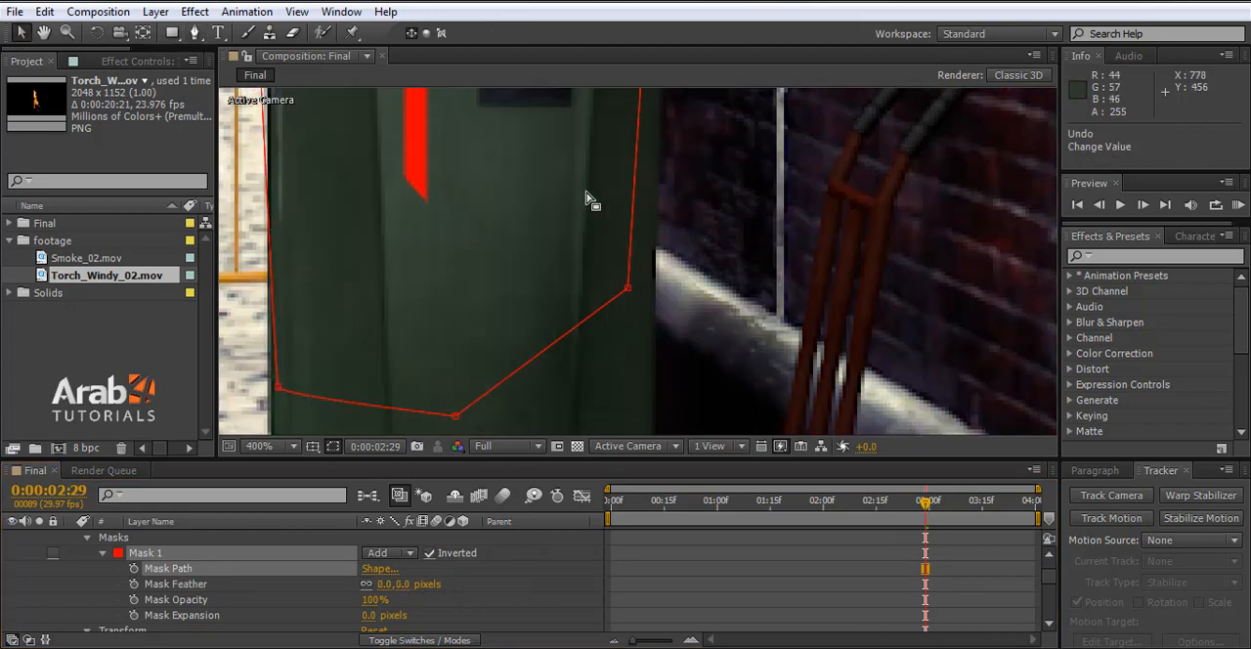
scroll(587, 207, "down", 2)
scroll(590, 273, "down", 1)
scroll(592, 273, "up", 5)
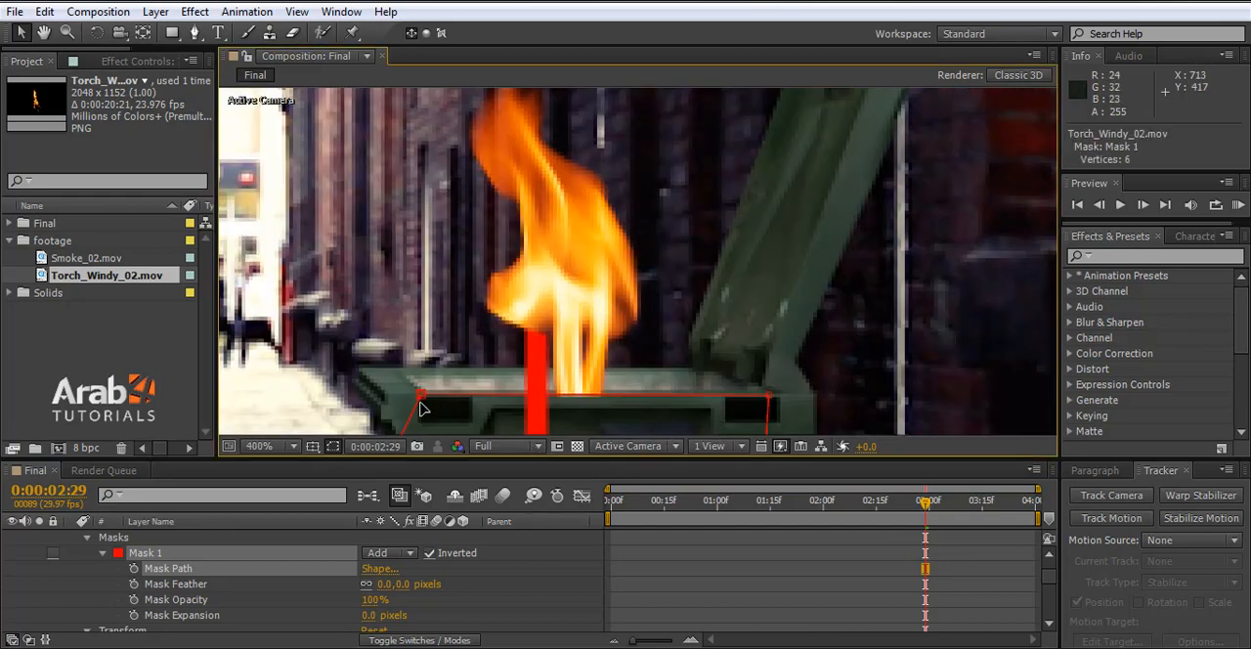
left_click_drag(424, 408, 426, 379)
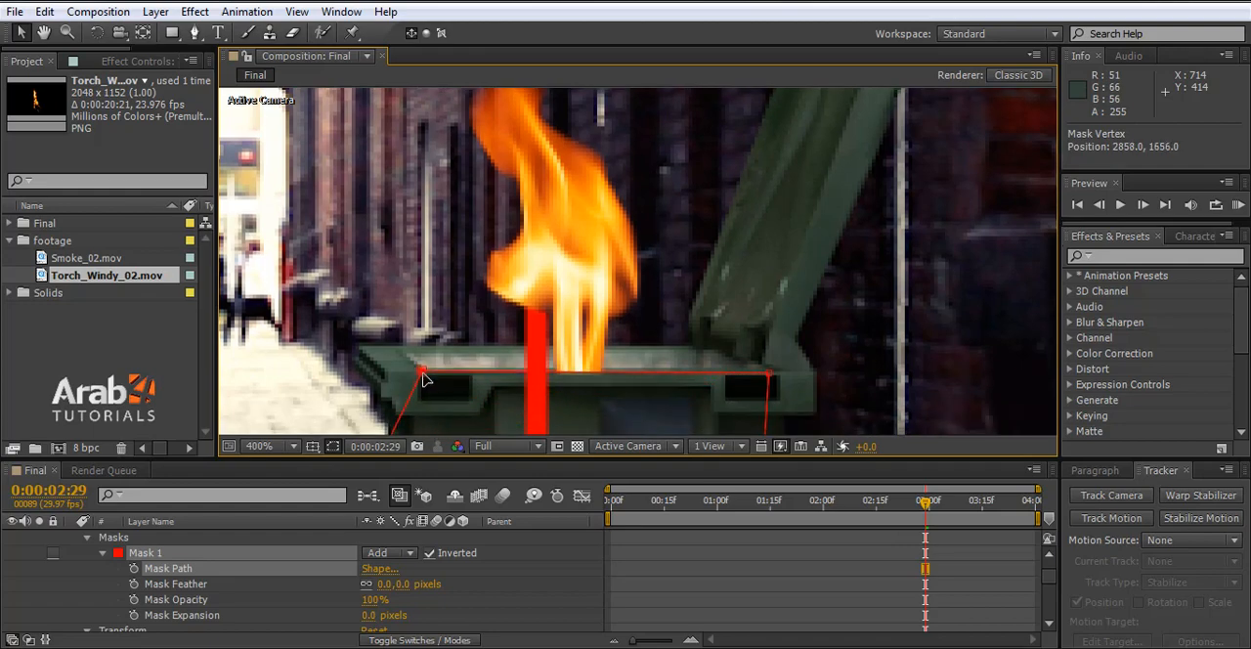
left_click_drag(424, 372, 422, 370)
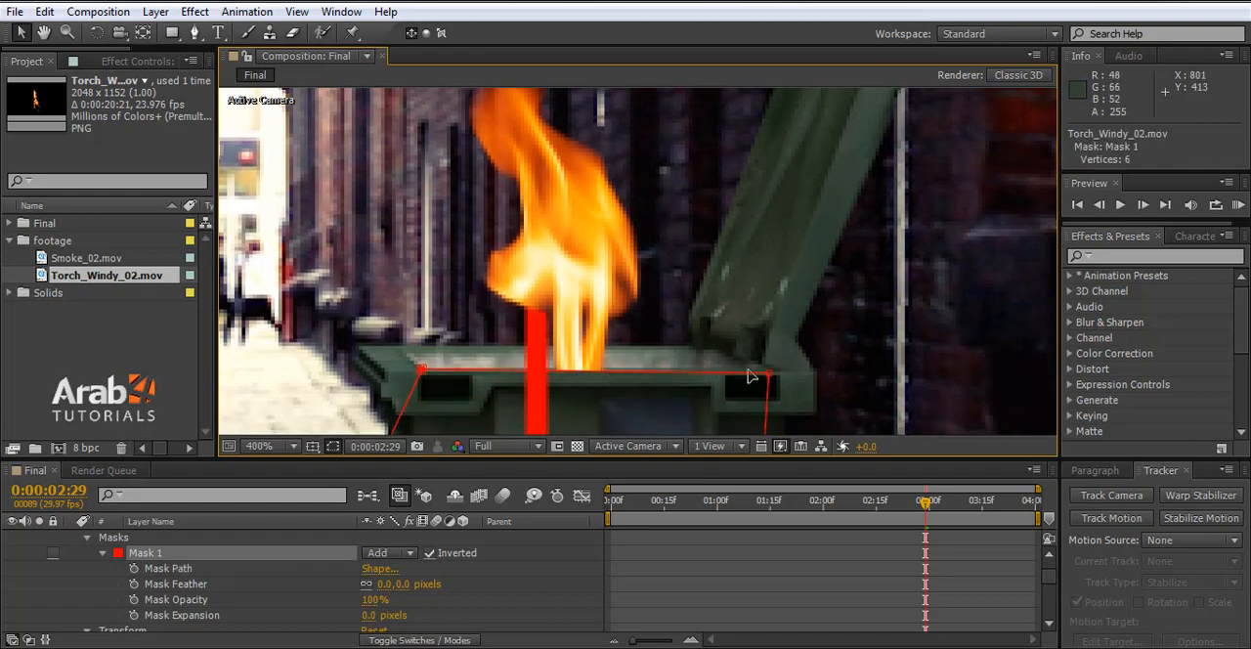
left_click_drag(771, 376, 768, 372)
scroll(756, 379, "down", 2)
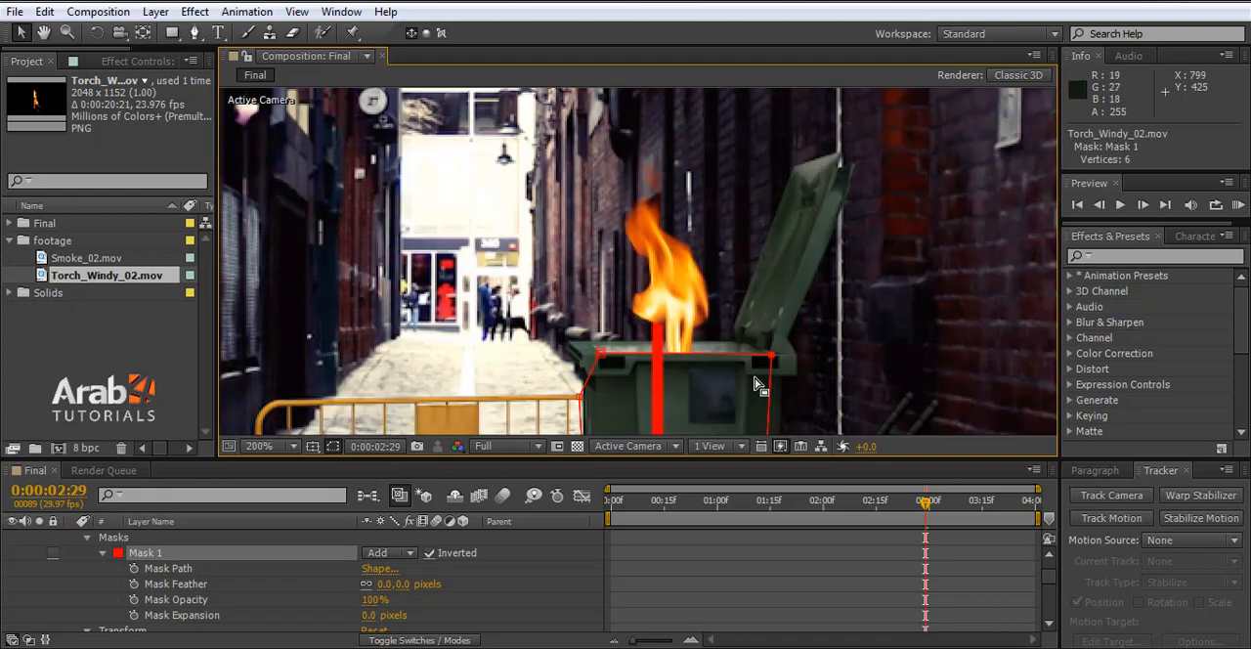
- Fit the composition view and check the masked fire against the bin between 0:00:00:21 and 0:00:01:02
left_click(688, 503)
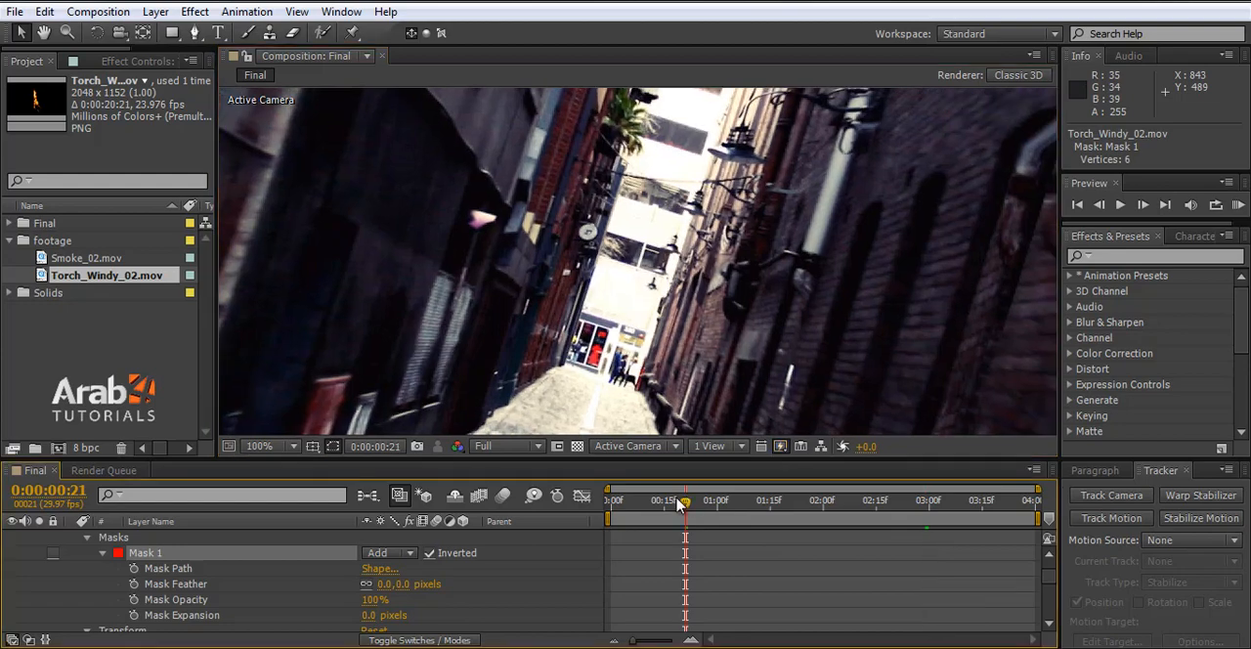
scroll(691, 259, "down", 3)
left_click(266, 446)
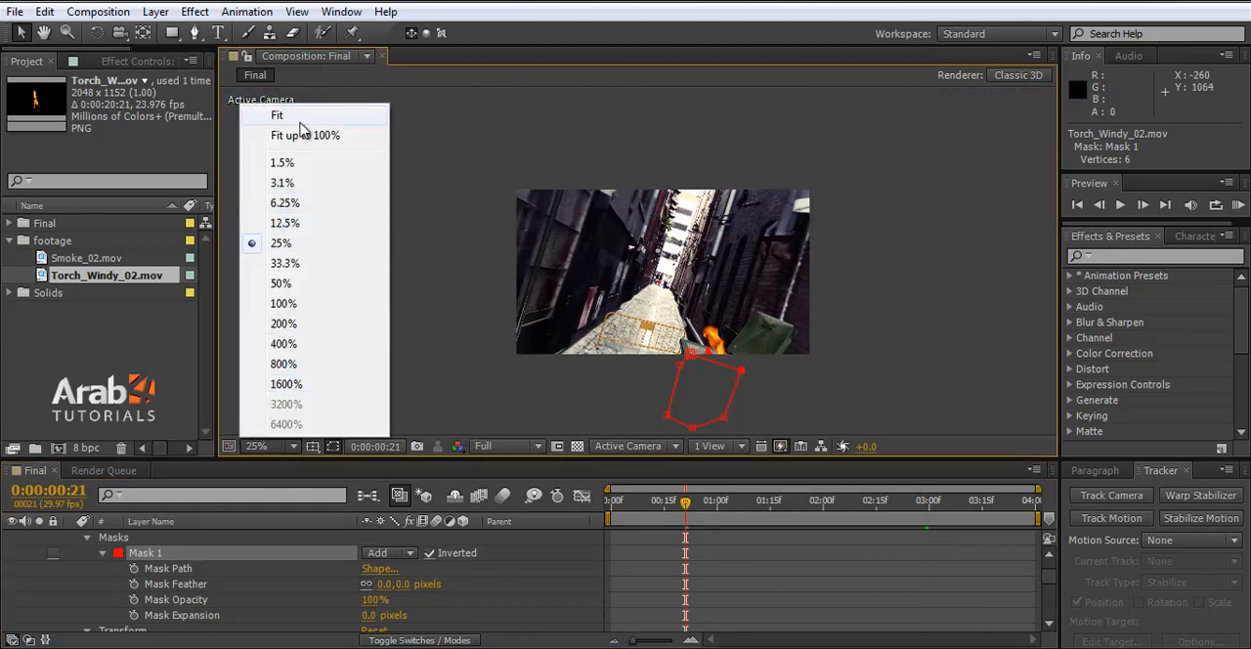
left_click(305, 135)
mouse_move(685, 504)
left_mouse_down()
mouse_move(660, 503)
mouse_move(699, 504)
left_mouse_up()
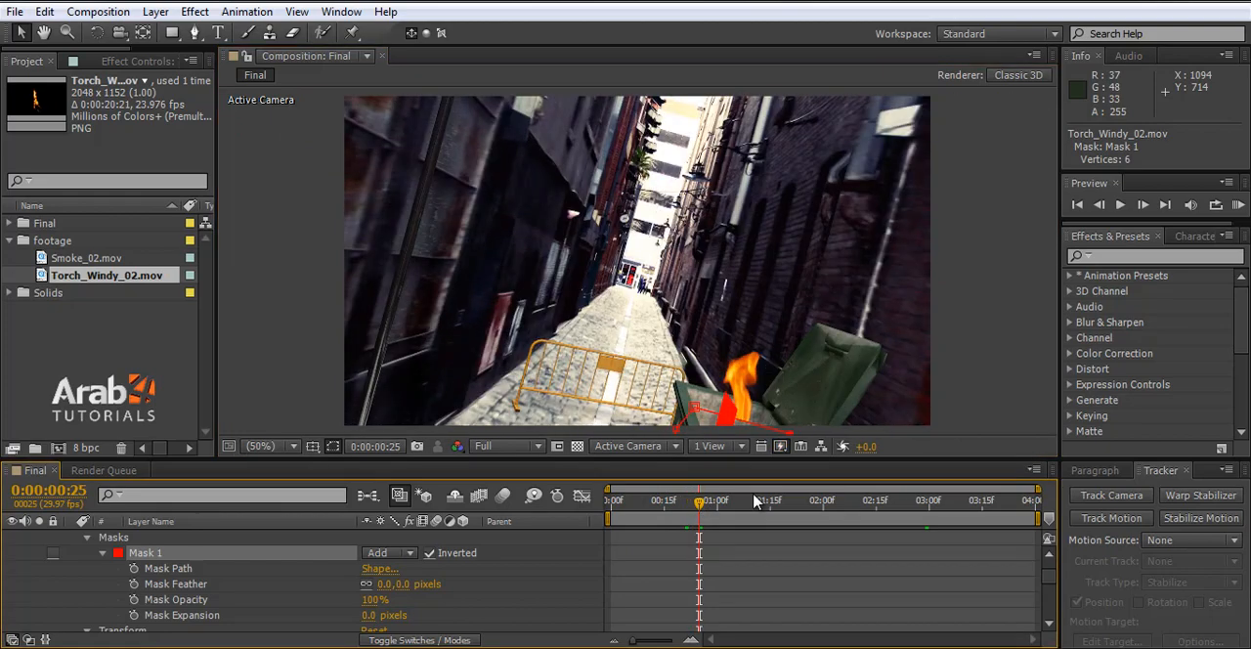
left_click(724, 501)
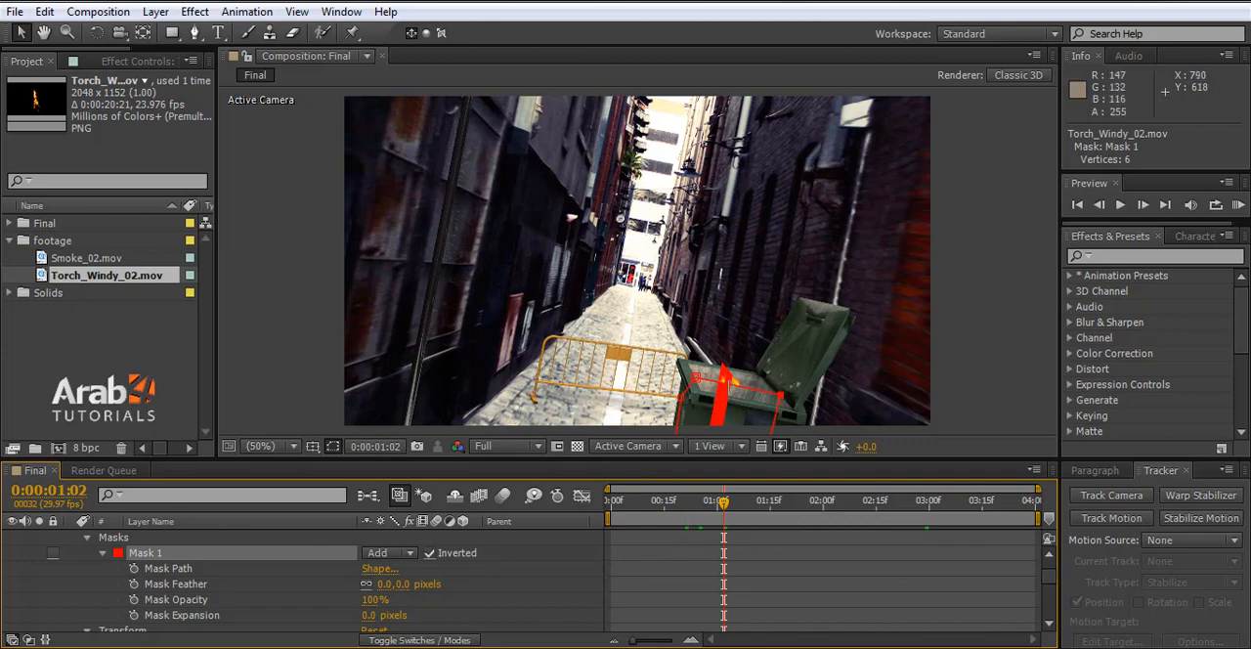
- Collapse the fire layer's Masks and, at 0:00:00:00, move the layer along Z to Position 58.8, -36.8, 593.6
scroll(93, 572, "up", 3)
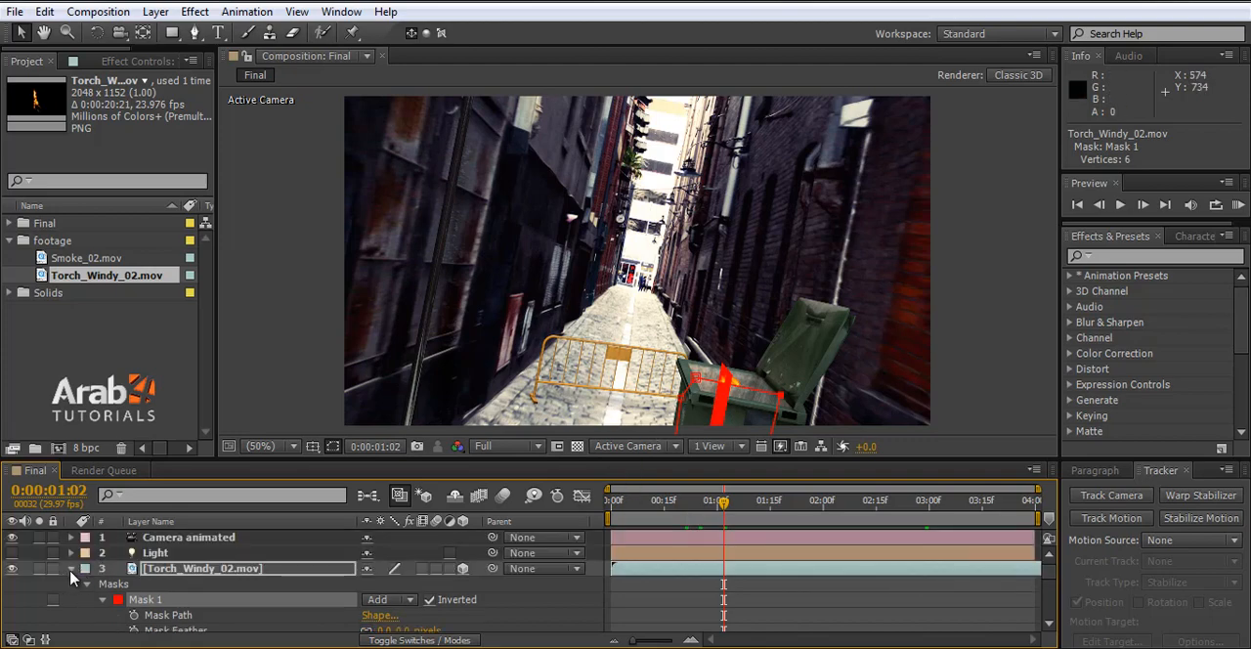
left_click(70, 569)
left_click(70, 569)
scroll(104, 594, "down", 1)
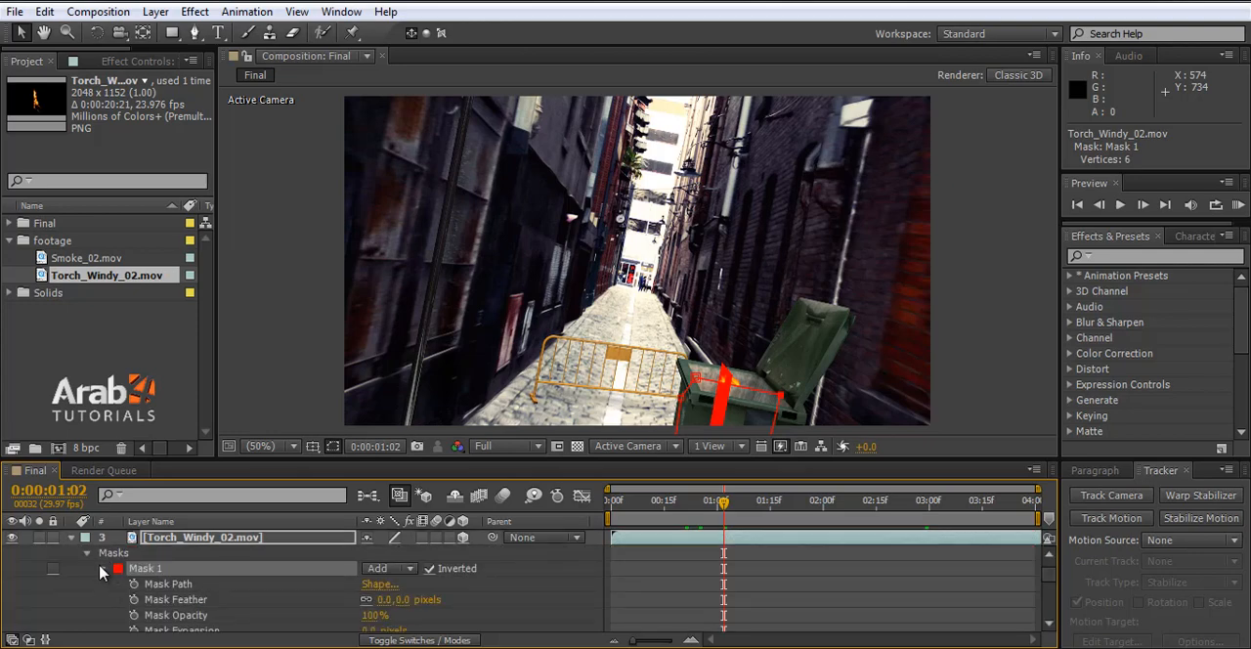
left_click(87, 554)
left_click(150, 573)
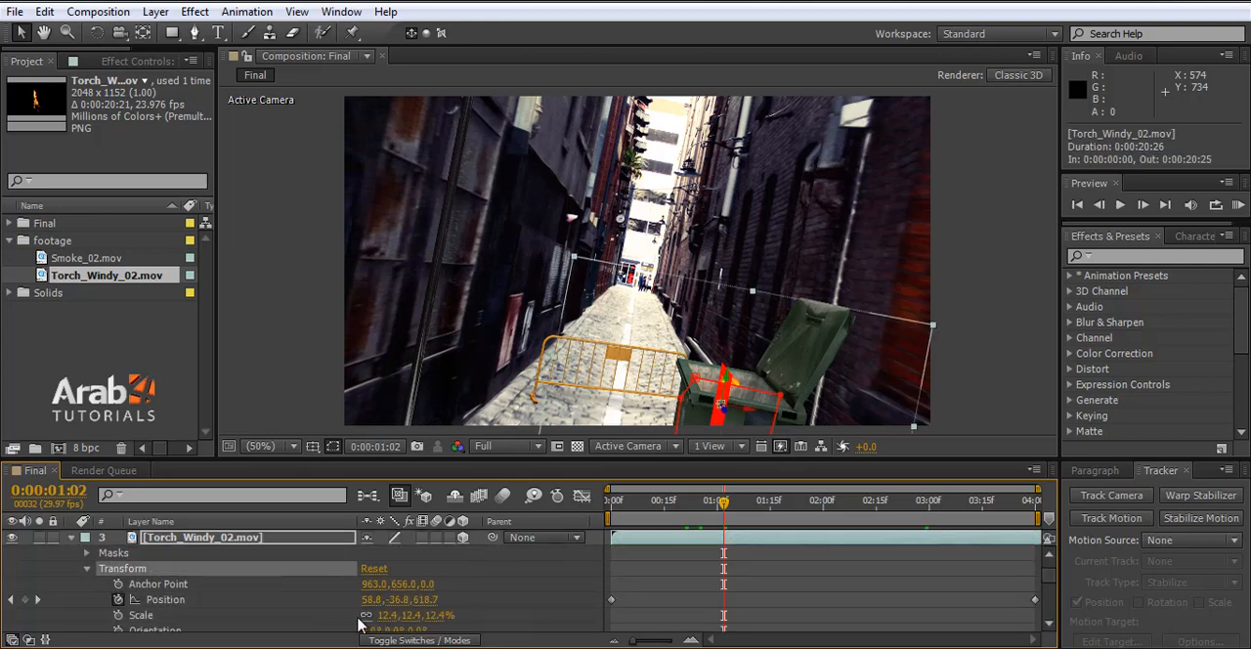
left_click_drag(653, 500, 608, 516)
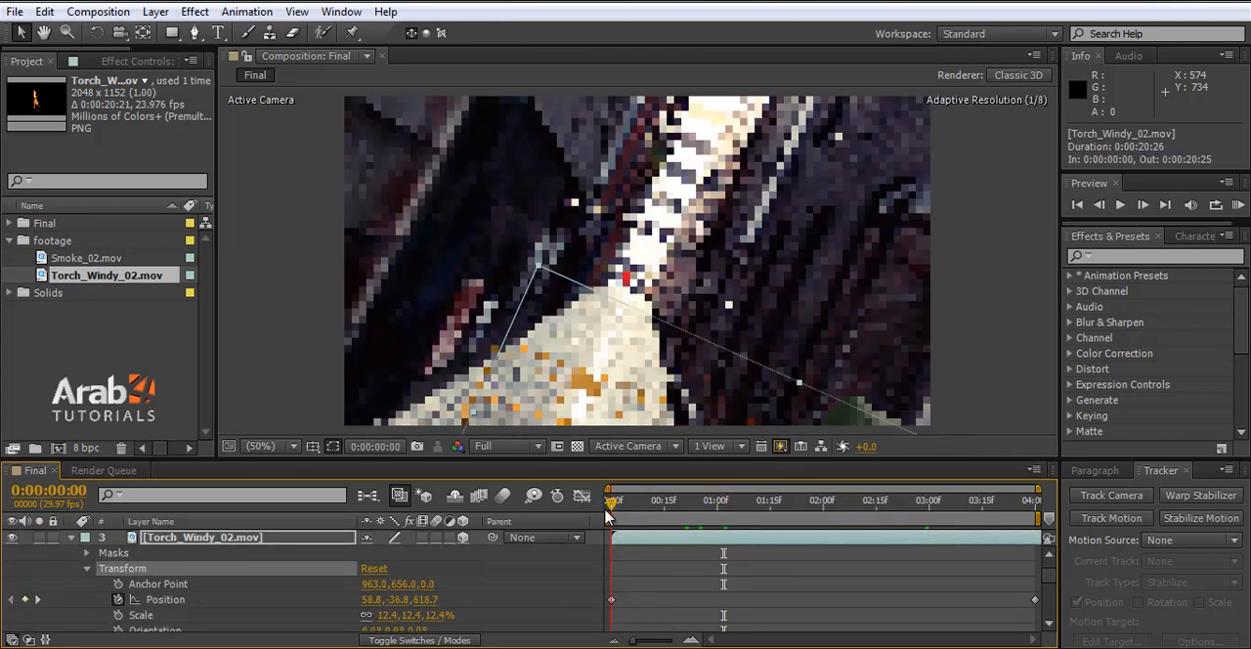
key("comma")
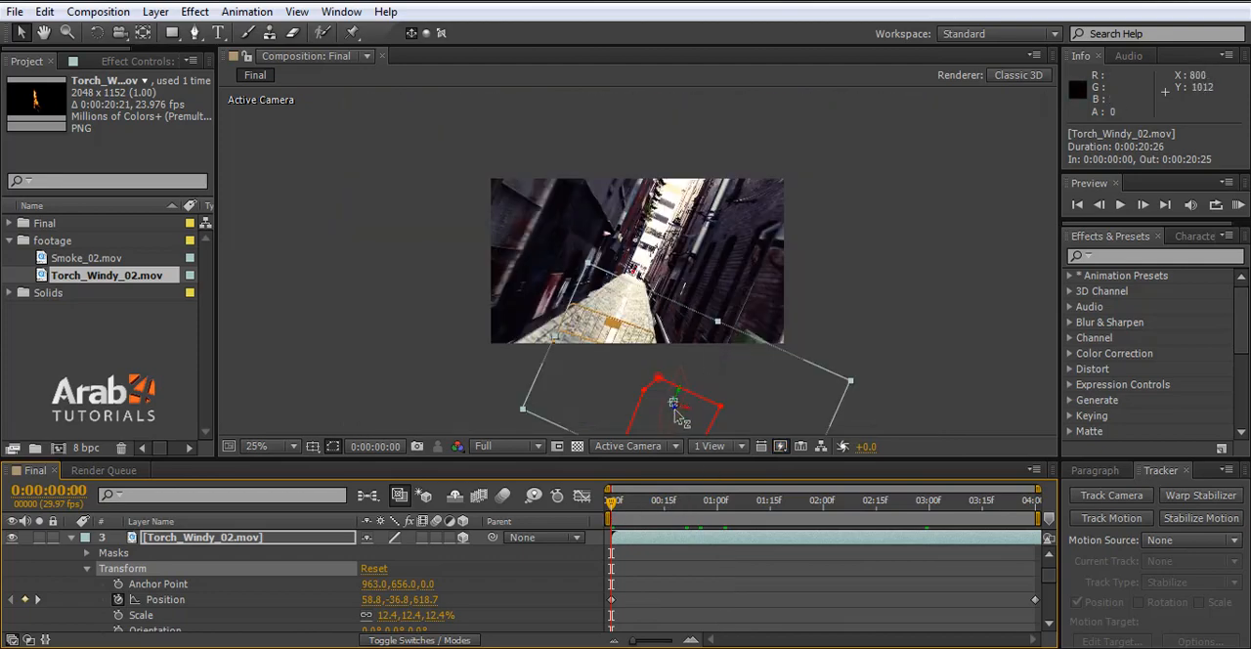
left_click_drag(681, 418, 687, 420)
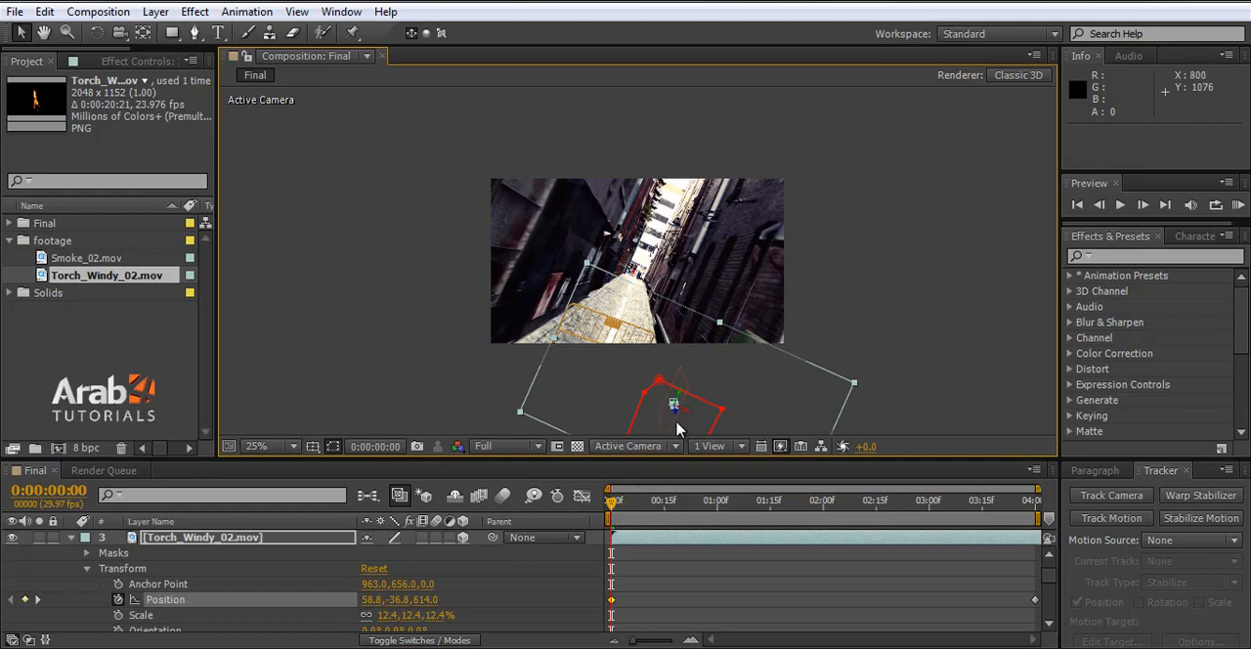
left_click_drag(684, 418, 689, 421)
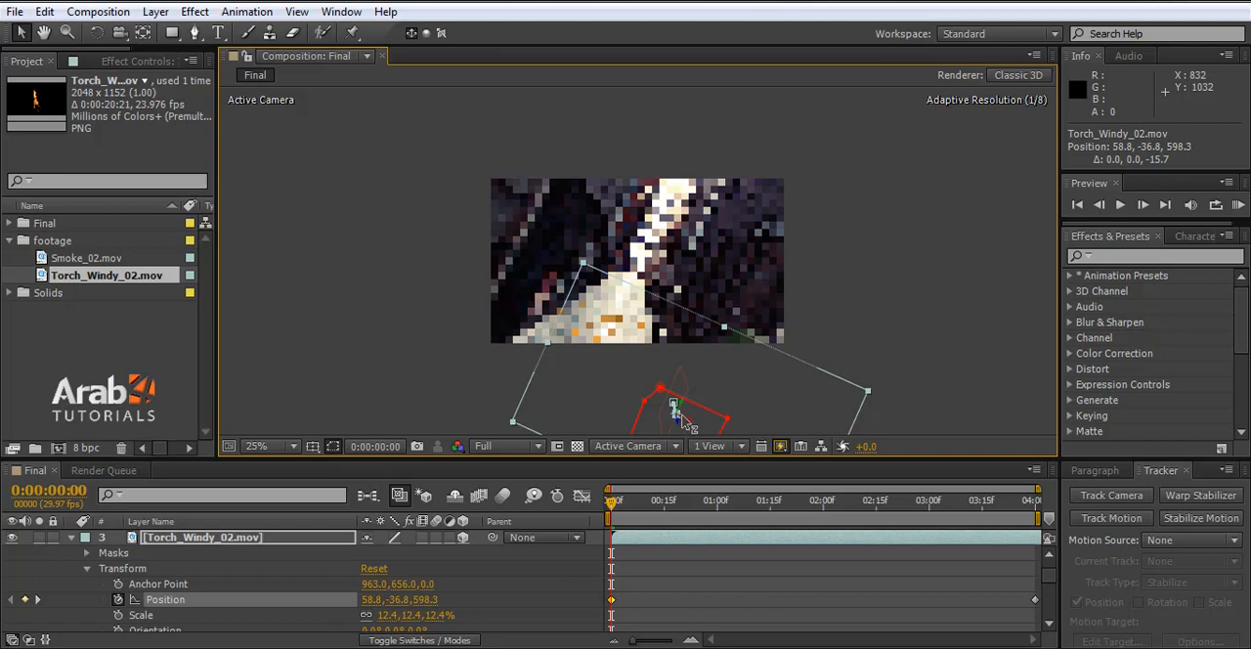
left_click_drag(687, 423, 688, 423)
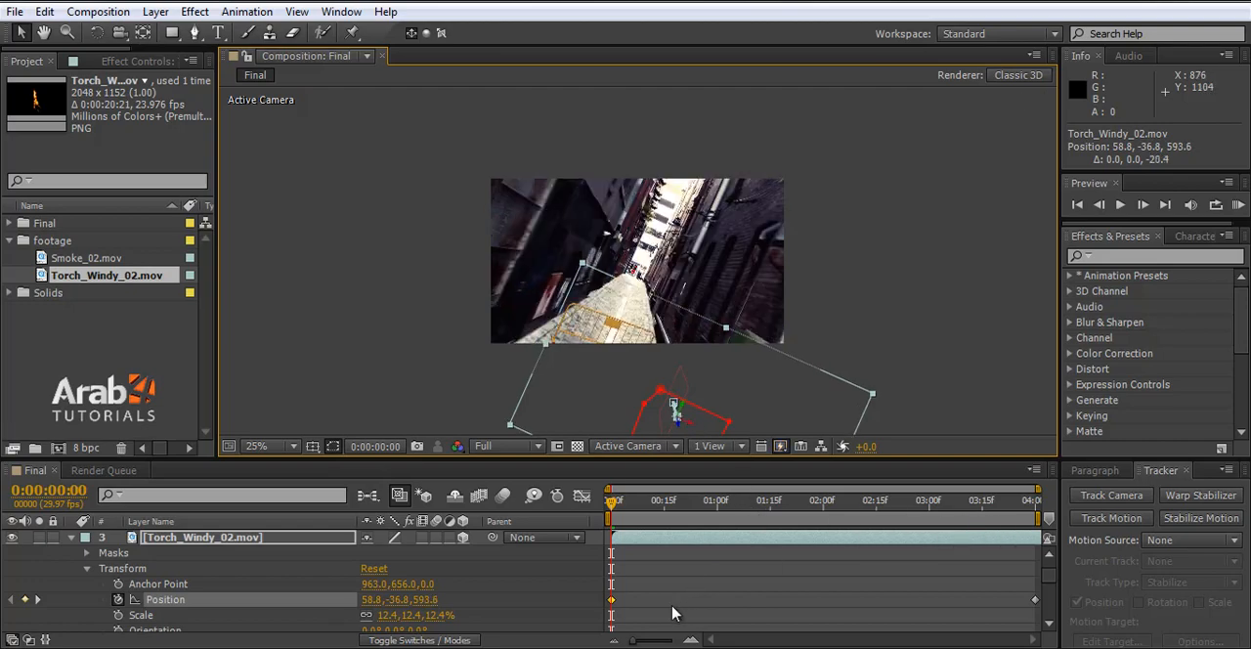
- Check the flame's alignment with the bin at 0:00:03:29 and at 0:00:01:14 with the whole frame in view
left_click_drag(880, 506, 1052, 507)
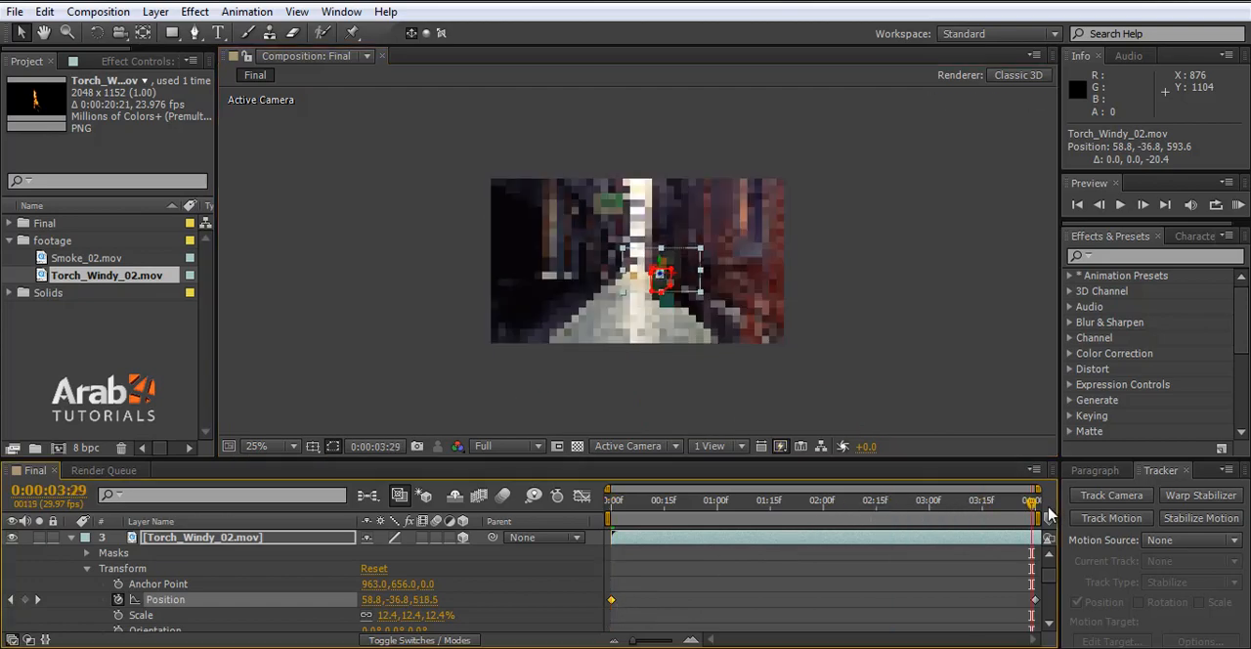
scroll(663, 277, "up", 2)
scroll(663, 277, "up", 2)
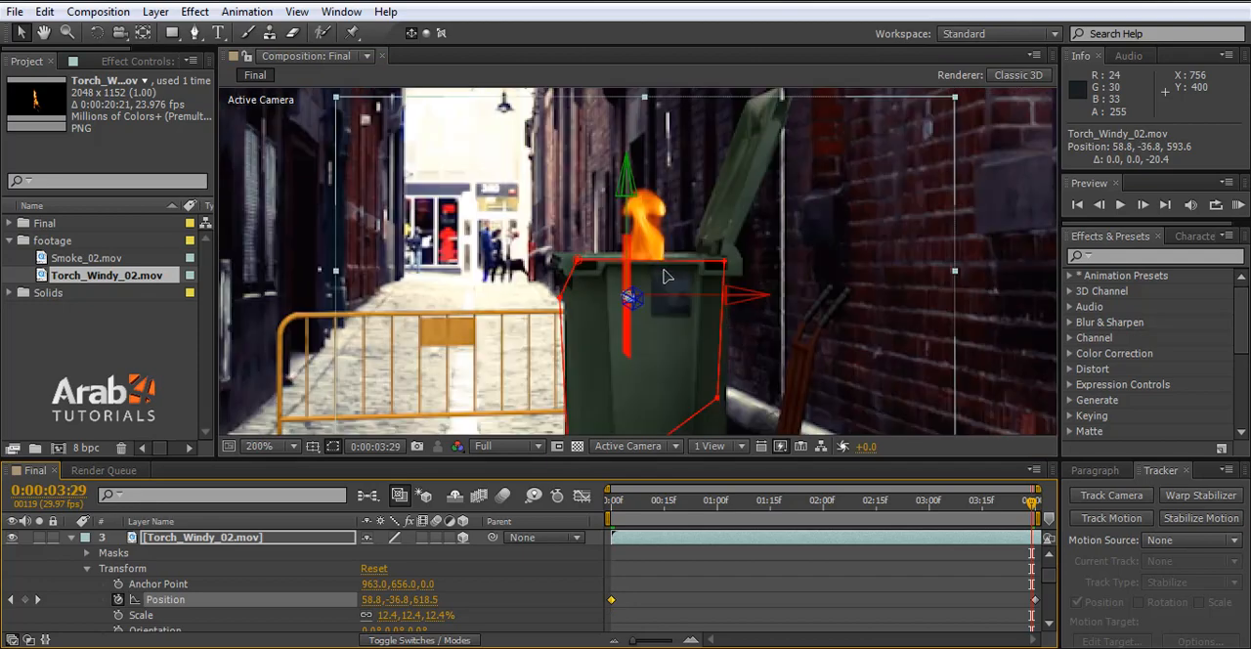
left_click(766, 506)
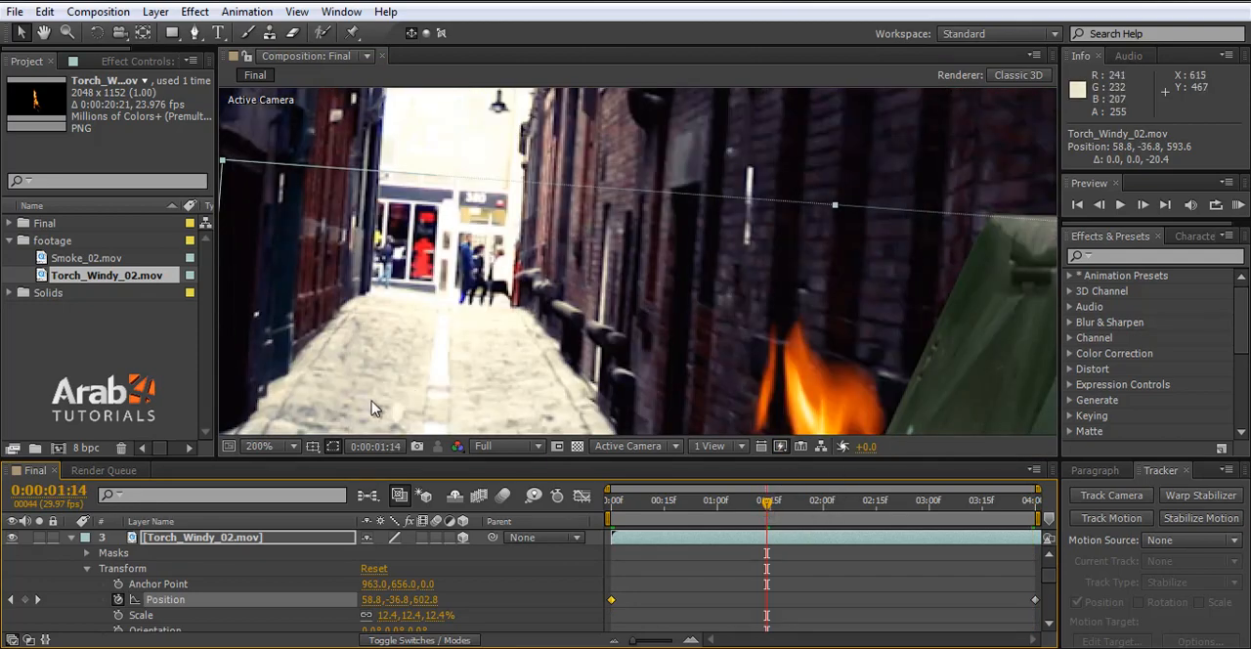
left_click(283, 445)
left_click(303, 135)
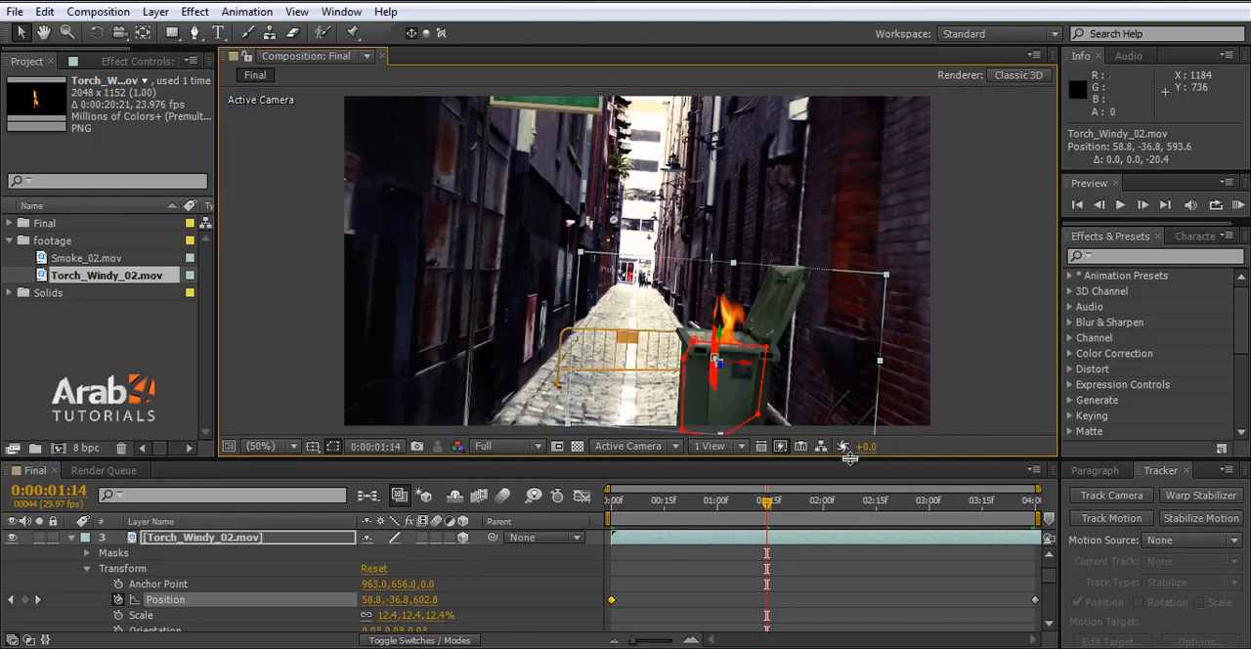
scroll(747, 377, "up", 2)
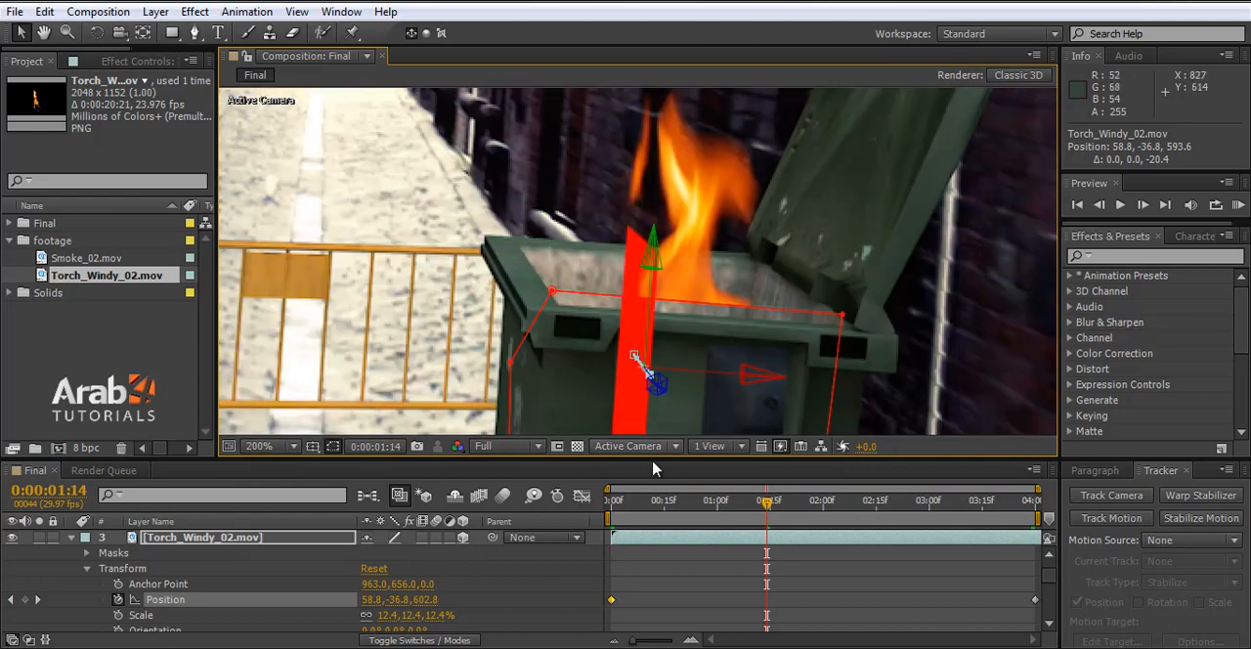
left_click_drag(653, 398, 700, 422)
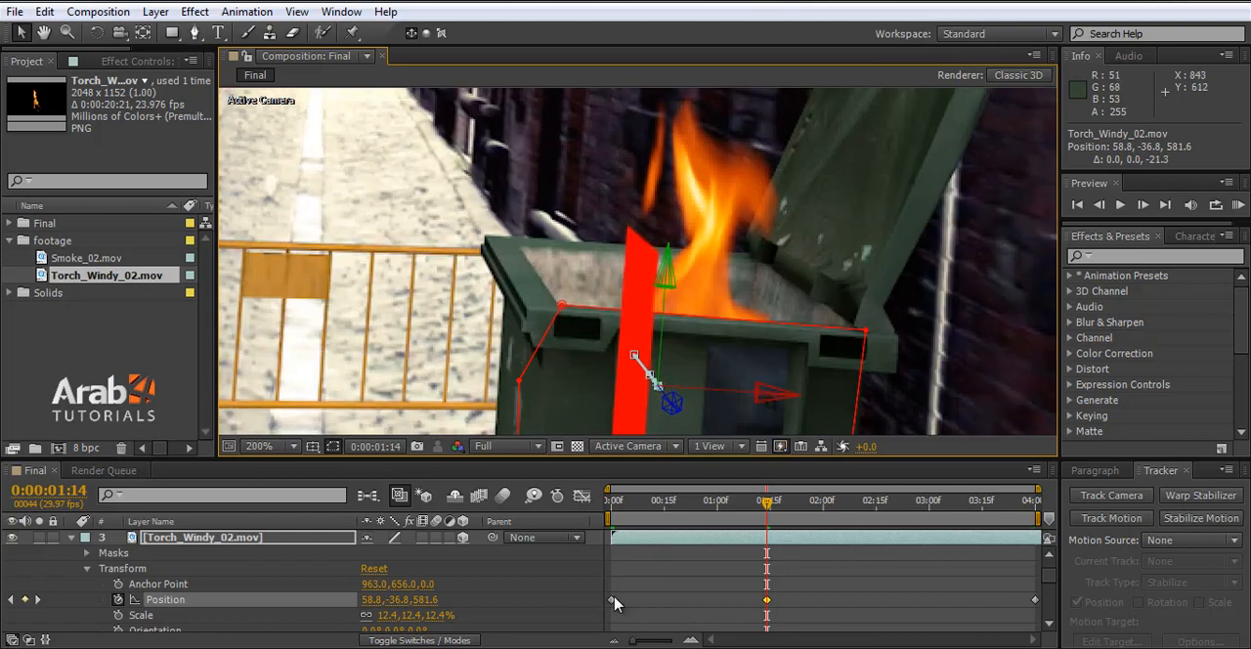
key("ctrl+z")
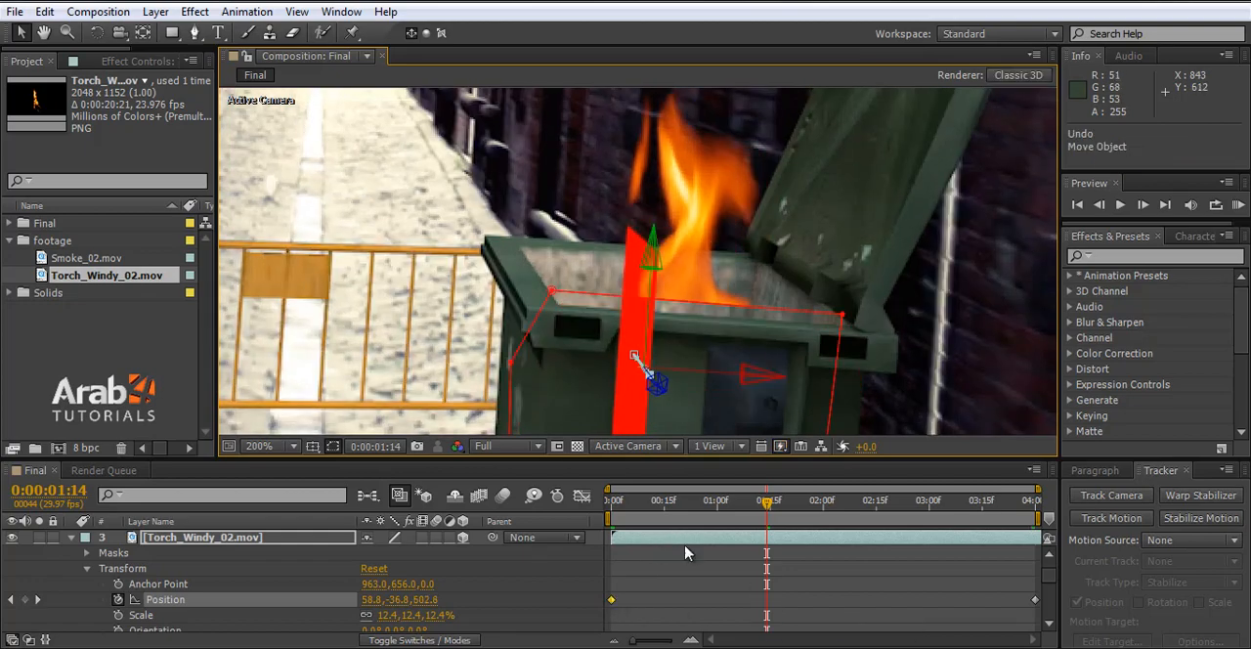
- At 0:00:00:00, move the fire layer along Z to Position 58.8, -36.8, 581.3
left_click(627, 520)
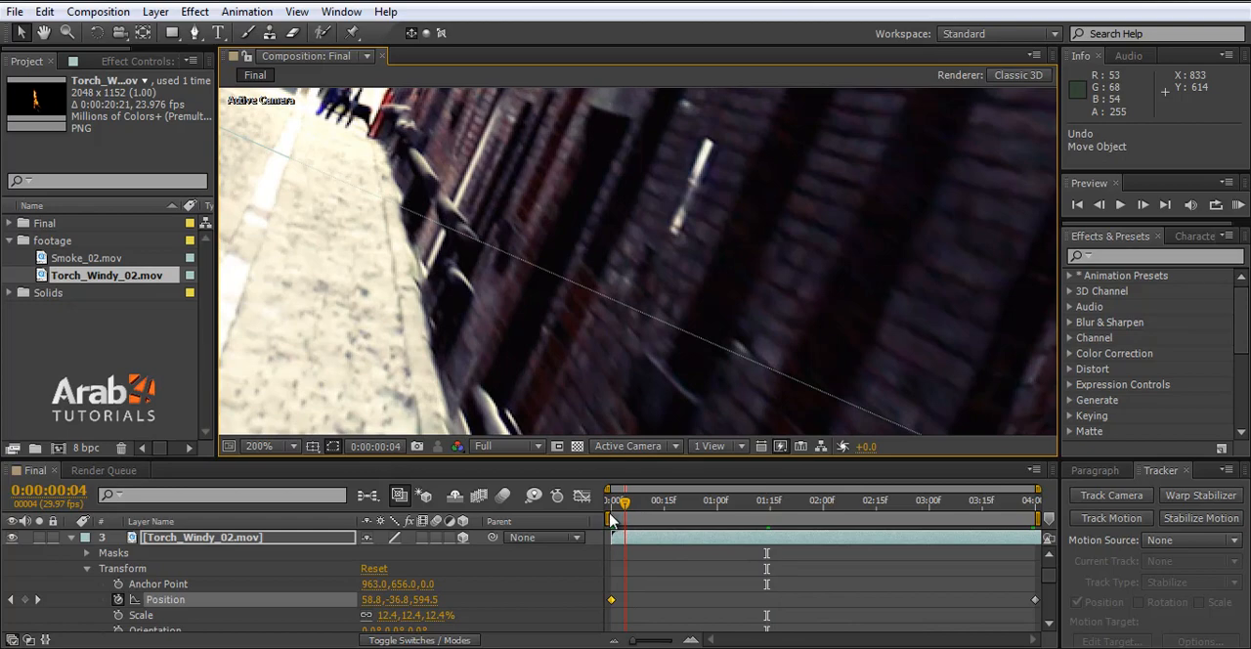
left_click(611, 520)
scroll(667, 426, "down", 6)
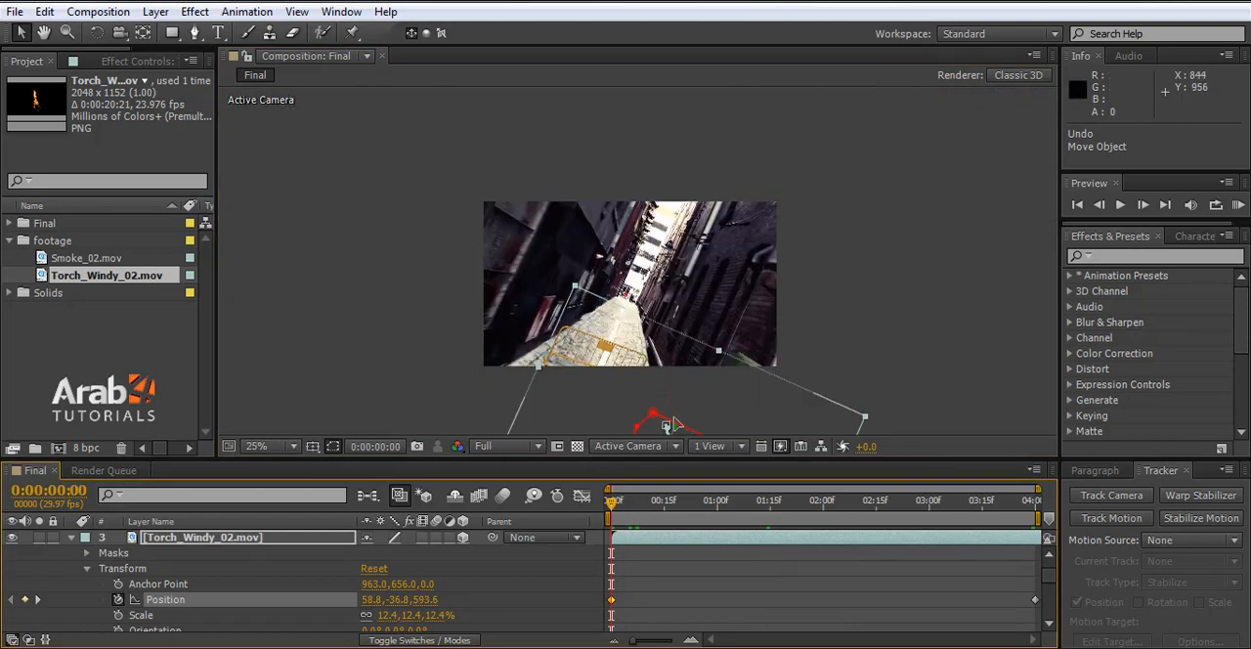
scroll(667, 427, "up", 4)
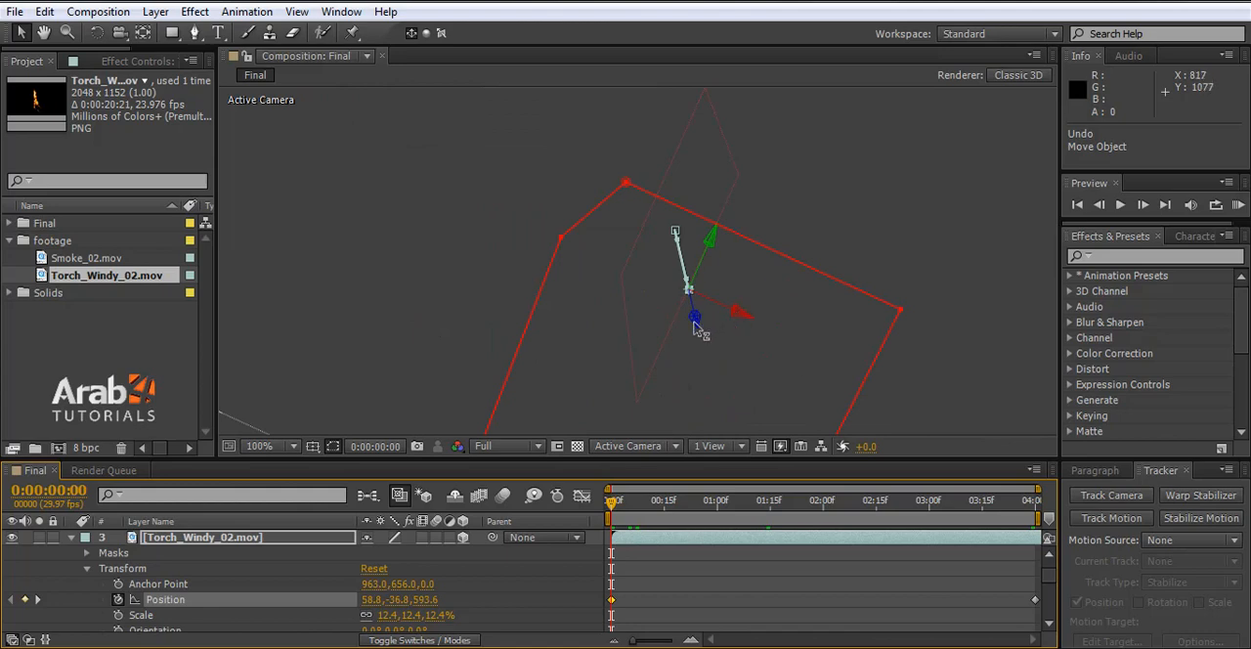
left_click_drag(694, 329, 717, 339)
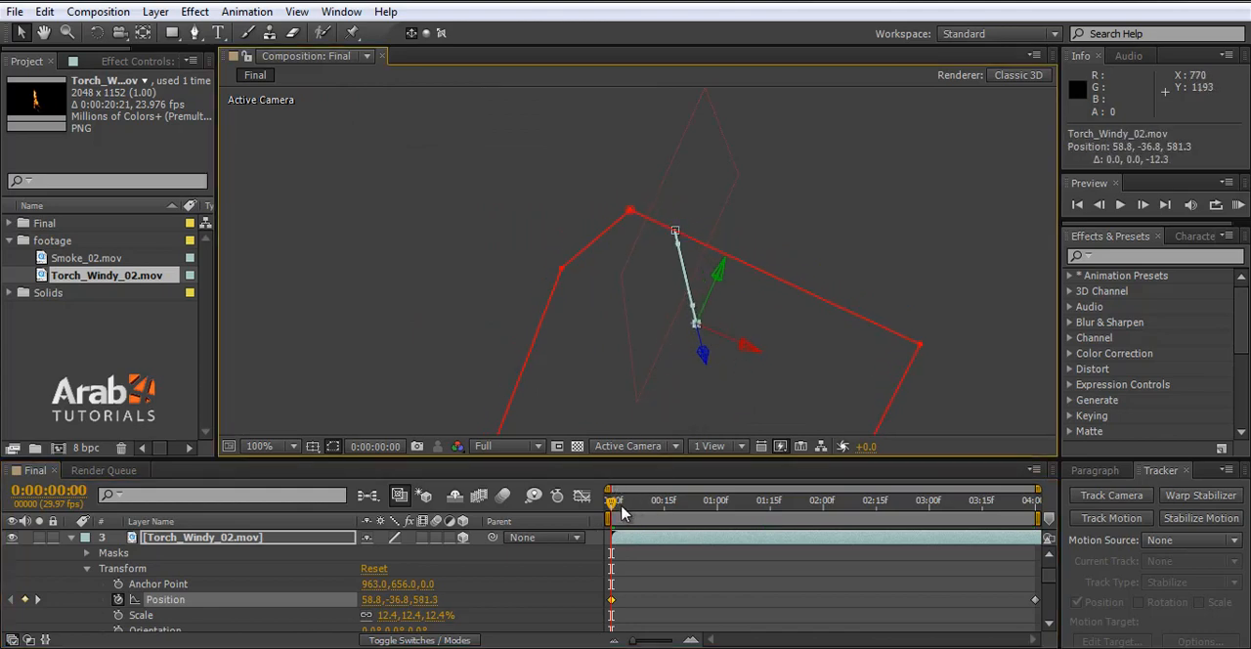
- Check the flame's placement in the bin at 0:00:01:05 with the whole frame in view
left_click_drag(622, 513, 733, 508)
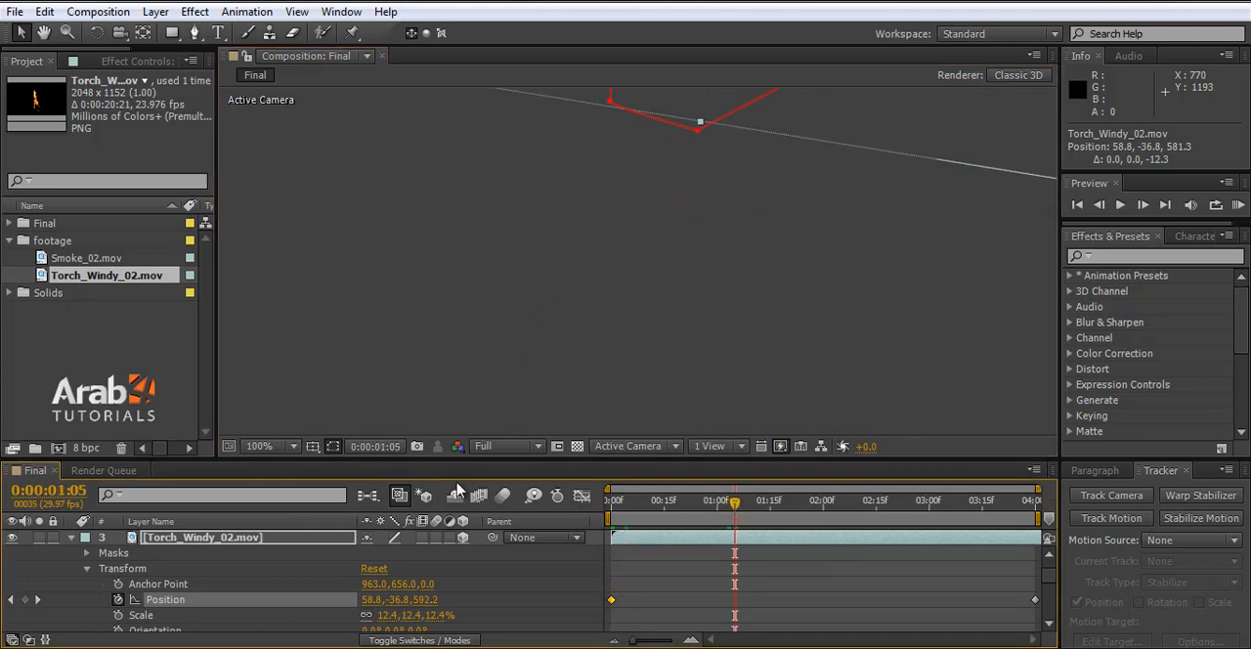
left_click(503, 446)
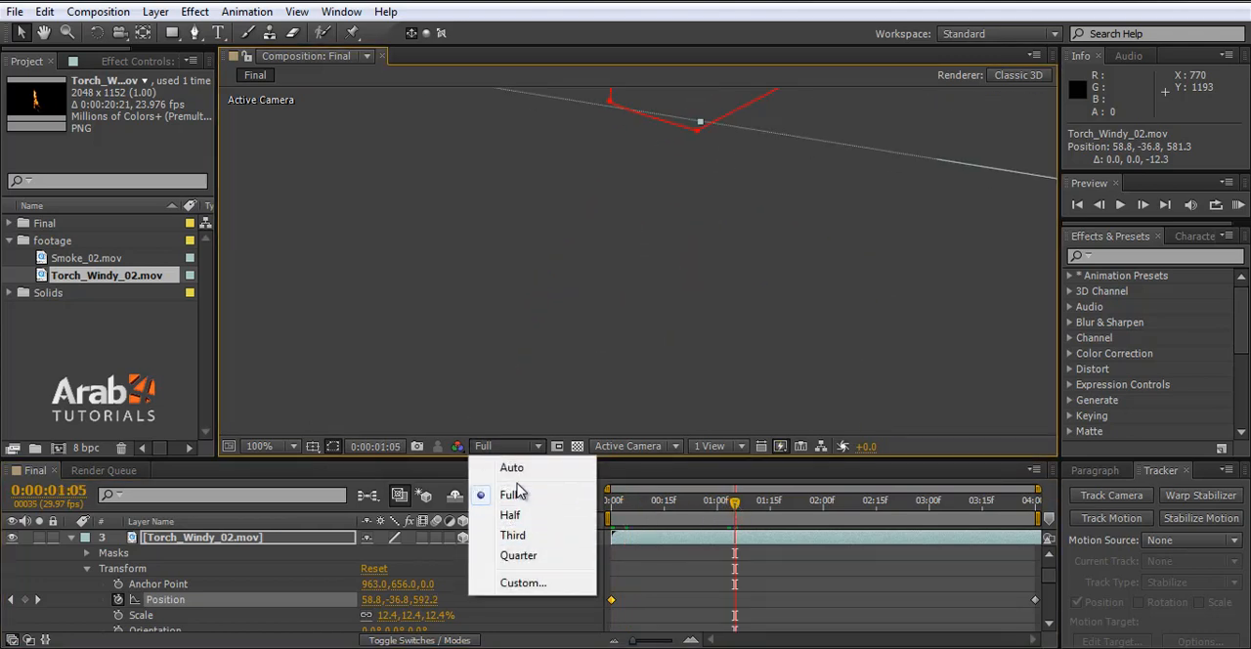
left_click(334, 130)
scroll(582, 304, "down", 2)
scroll(548, 150, "up", 1)
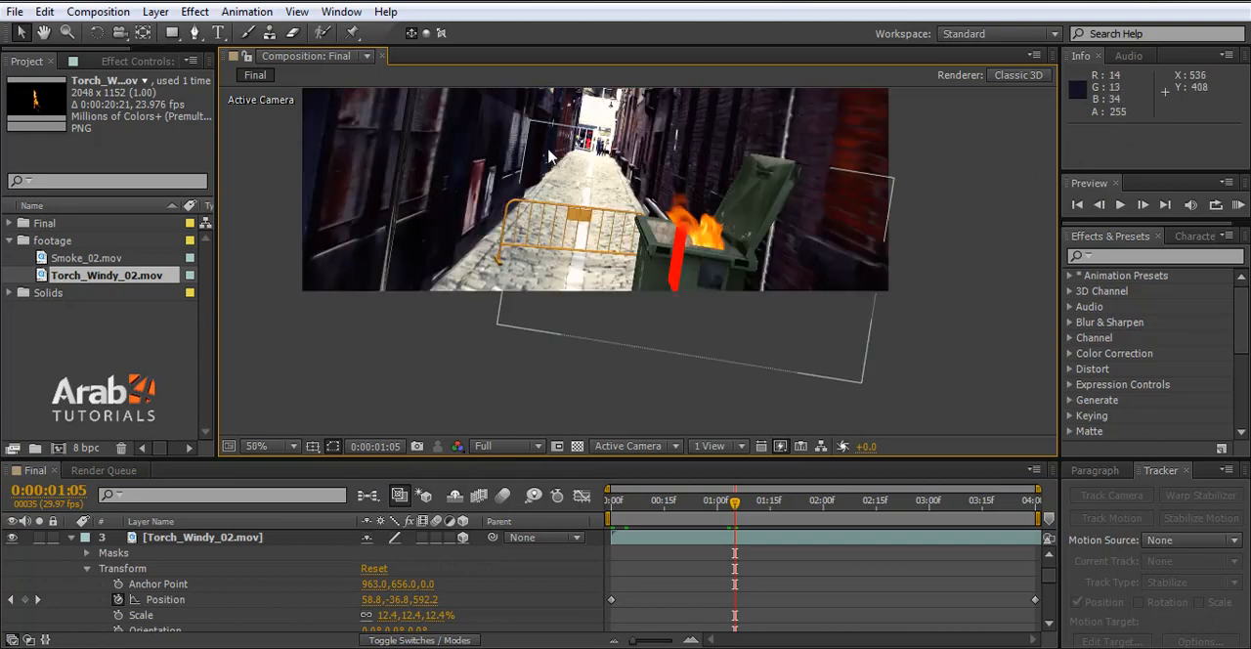
left_click(260, 445)
left_click(271, 134)
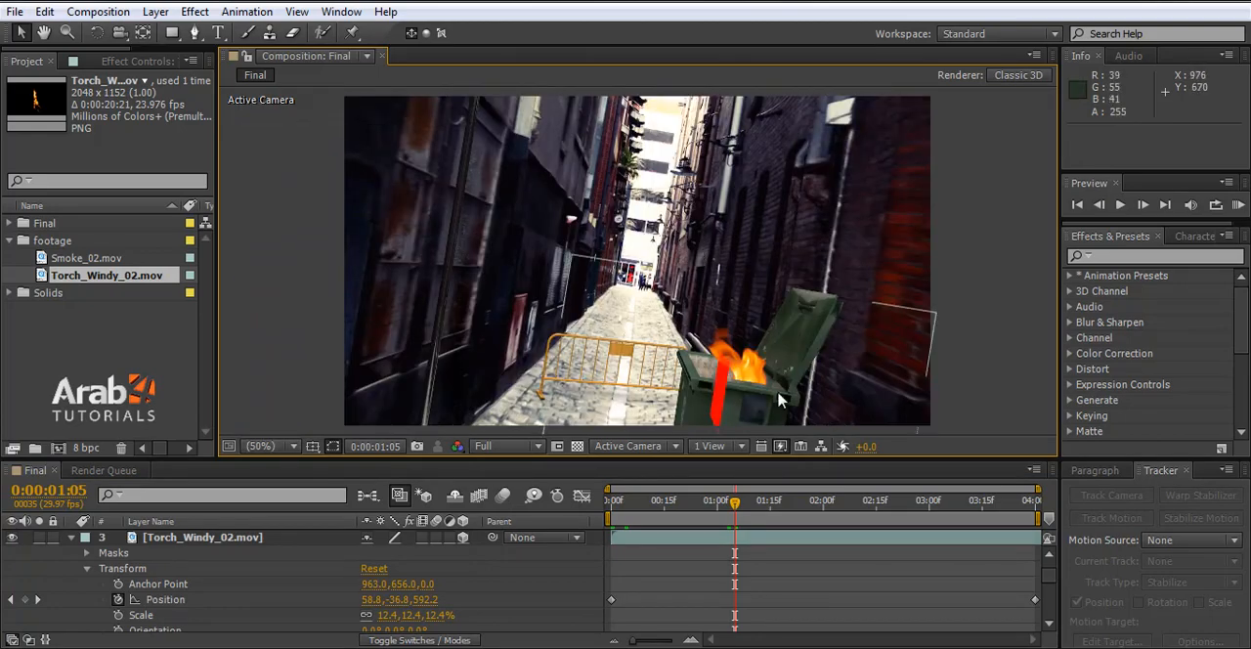
- At 0:00:01:13, select the fire layer and lower Mask 1's two upper vertices slightly onto the bin's front rim
scroll(779, 400, "up", 4)
mouse_move(740, 508)
left_mouse_down()
mouse_move(711, 513)
mouse_move(765, 515)
left_mouse_up()
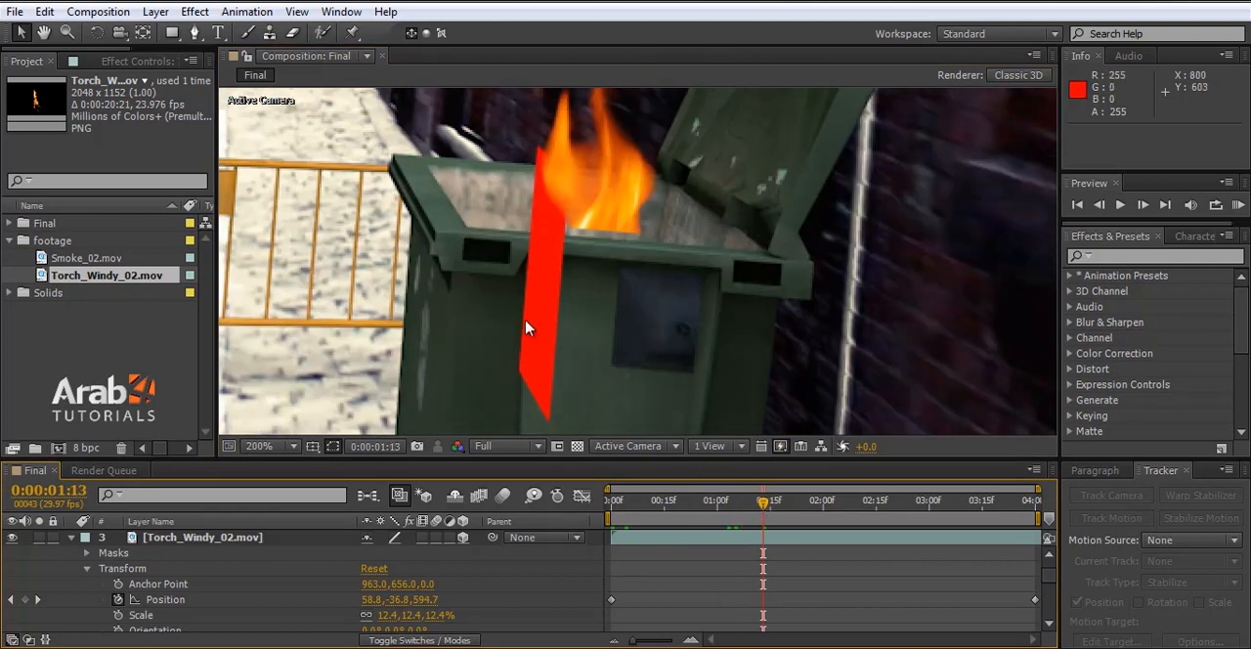
left_click(178, 539)
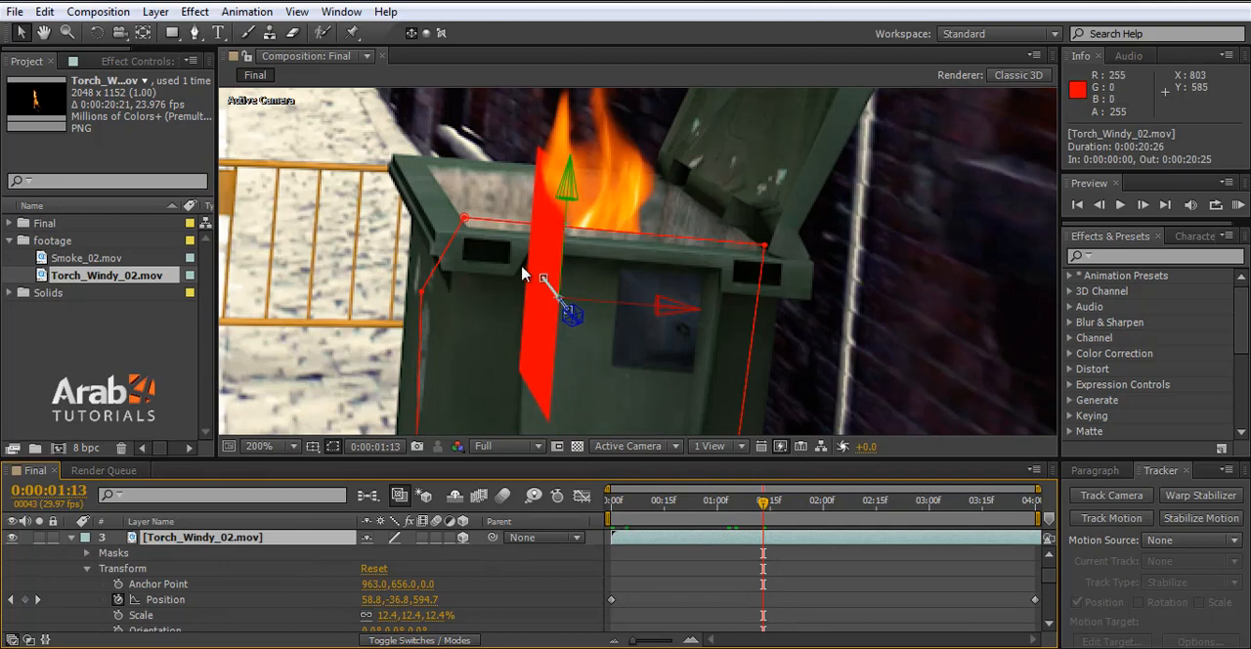
left_click(467, 224)
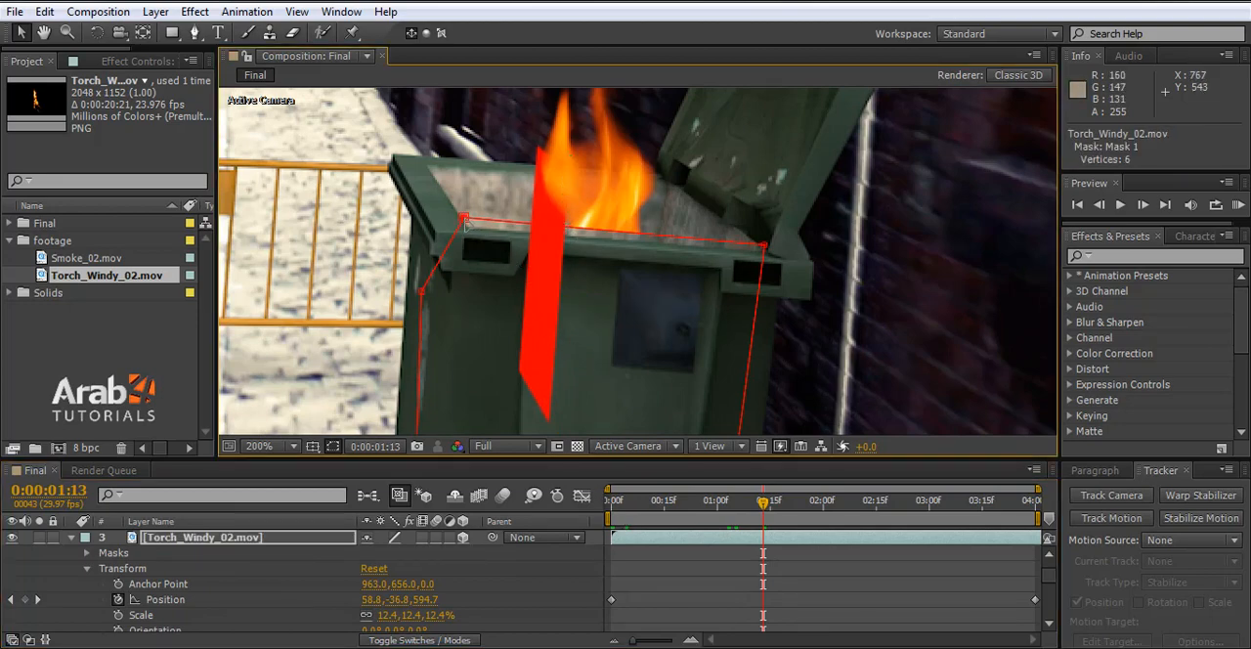
left_click_drag(465, 223, 464, 230)
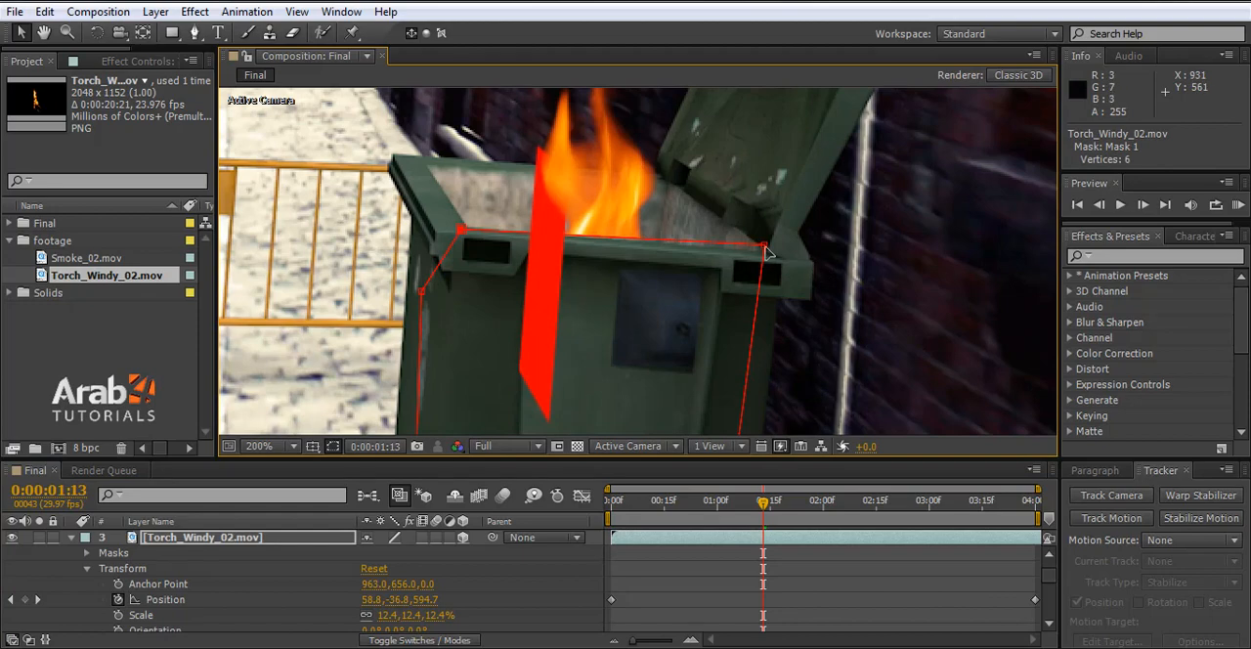
left_click_drag(767, 252, 767, 261)
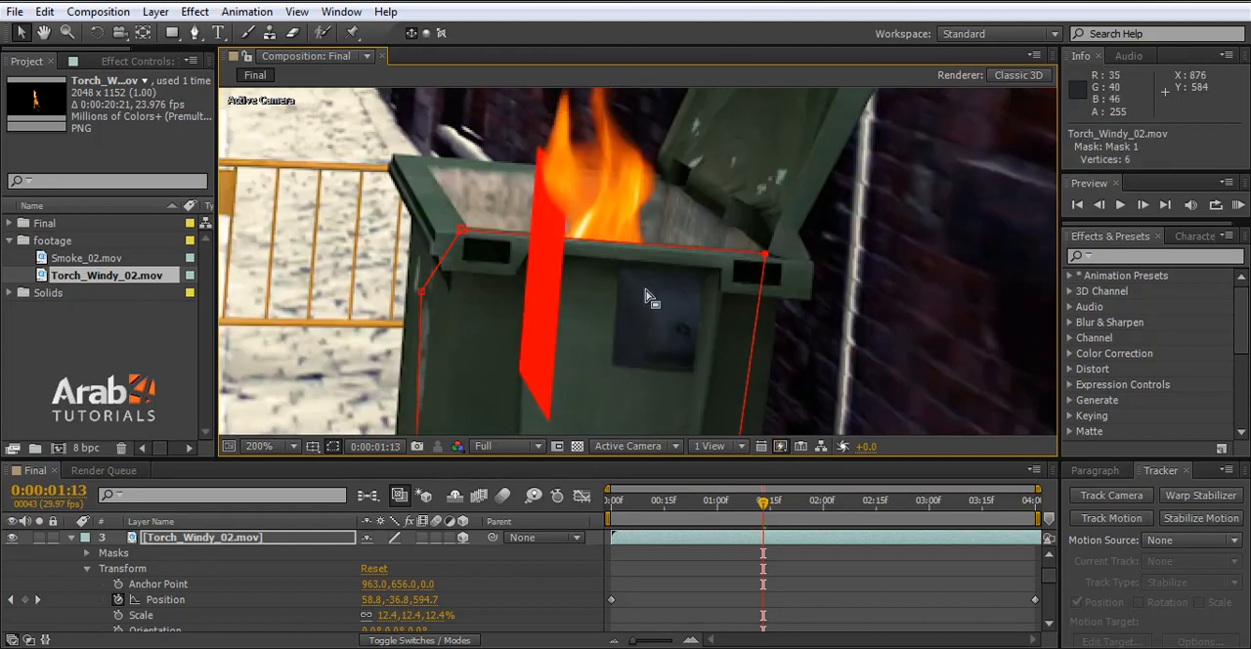
- At 0:00:00:27, nudge Mask 1's upper-left vertex down to the bin's front rim
left_click(675, 515)
left_click_drag(672, 503, 720, 503)
left_click(260, 446)
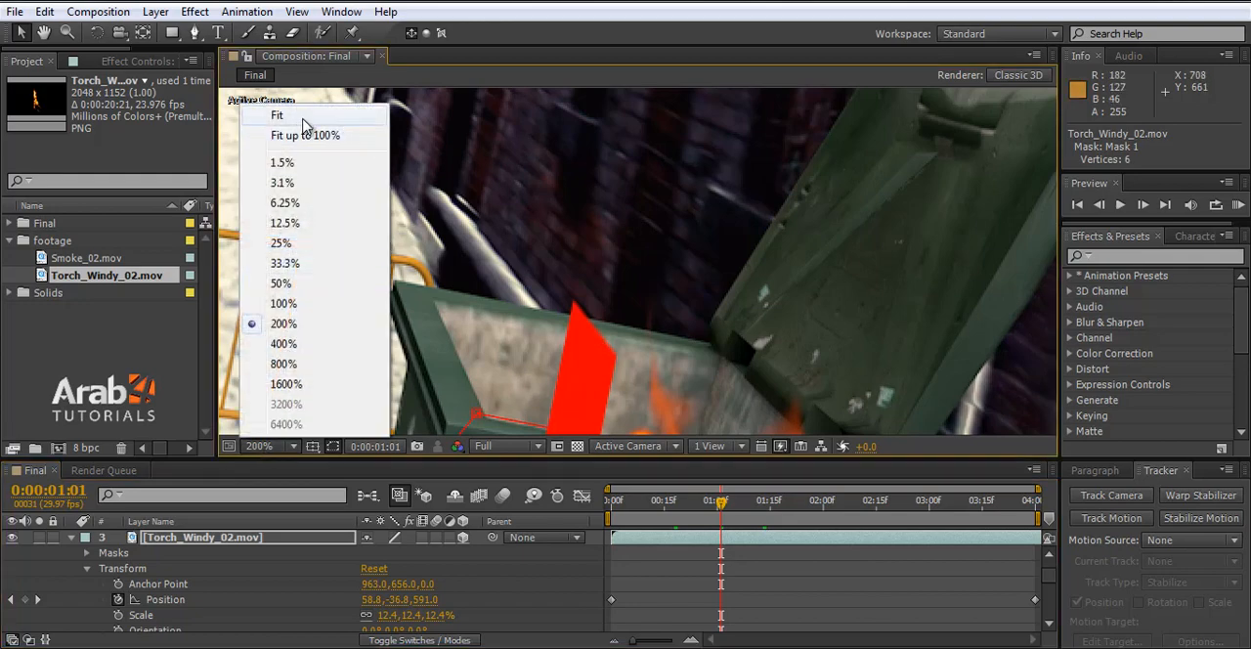
left_click(305, 135)
scroll(753, 436, "up", 4)
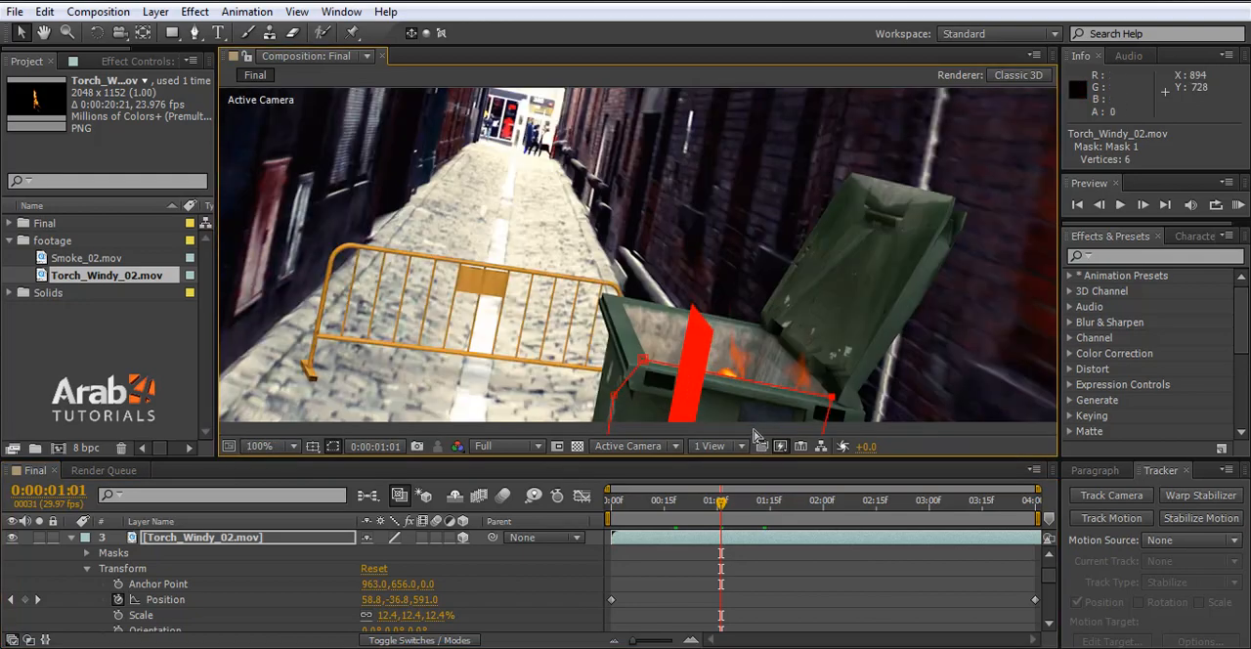
left_click(640, 504)
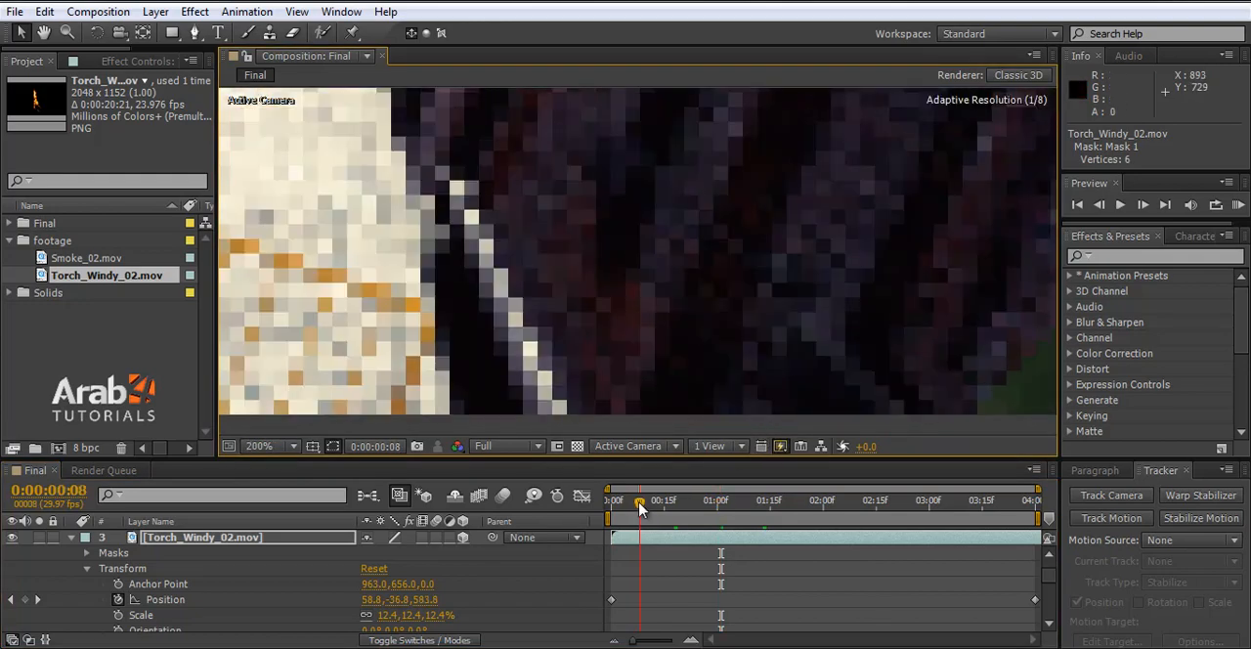
left_click(652, 505)
left_click(673, 504)
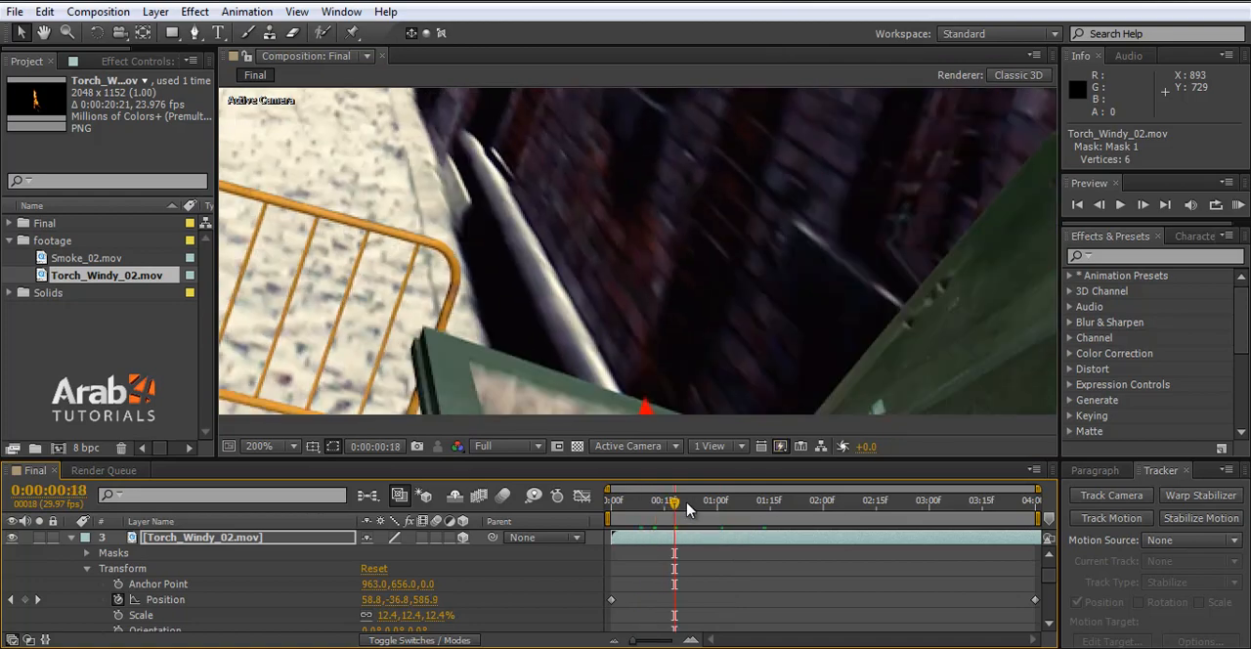
left_click(707, 504)
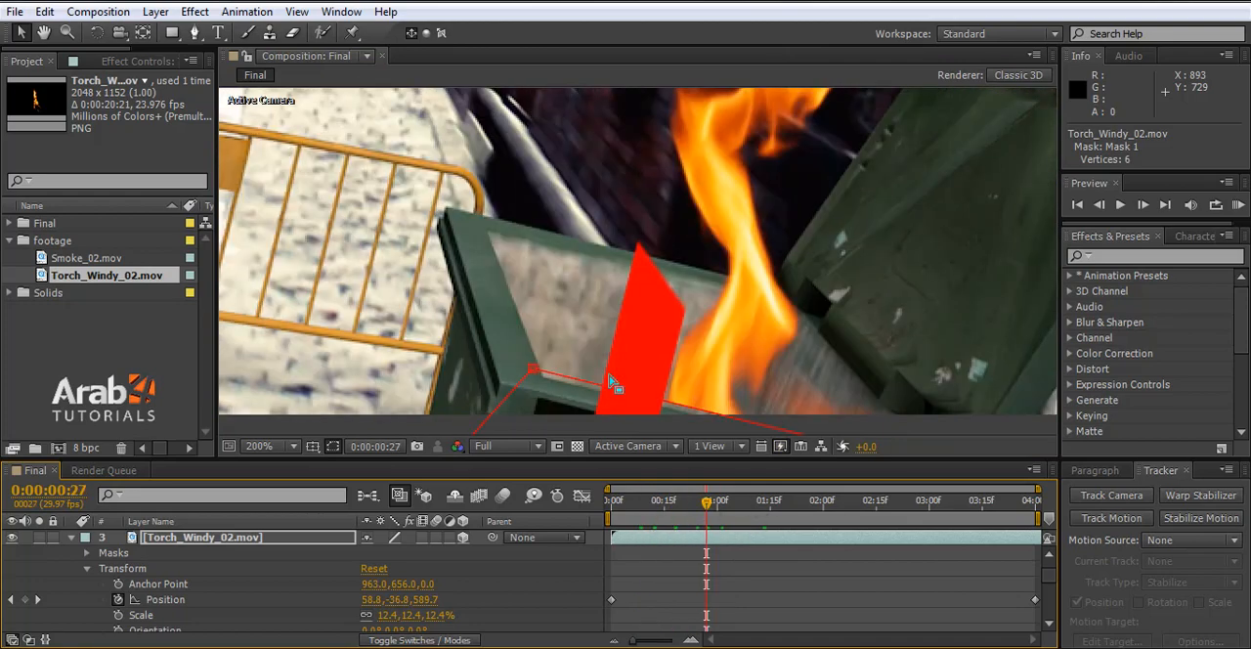
left_click_drag(533, 374, 528, 381)
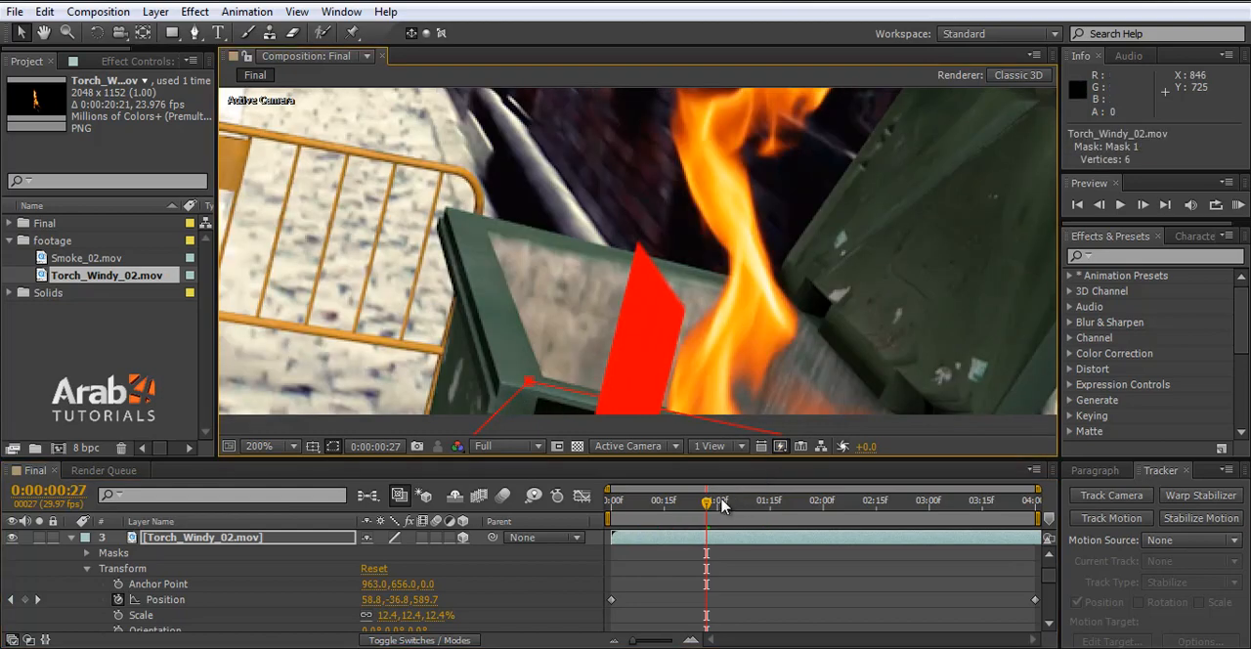
- At 0:00:01:01, nudge Mask 1's upper-left and upper-right vertices slightly upward along the bin's inner front edge
left_click(722, 504)
left_click_drag(532, 308, 534, 302)
left_click_drag(914, 374, 911, 371)
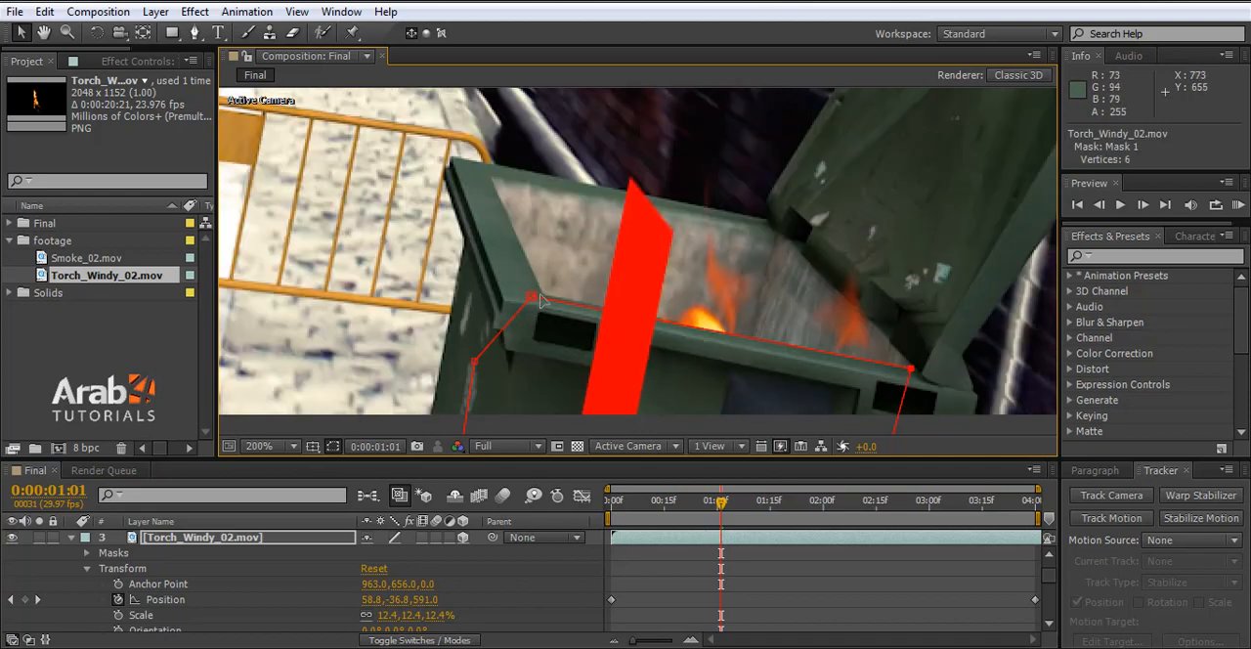
left_click_drag(540, 297, 535, 293)
- Inspect the fire's mask edge against the bin's front rim at 0:00:01:16, 0:00:02:21 and 0:00:01:04
left_click_drag(720, 501, 787, 500)
scroll(740, 322, "down", 1, "alt")
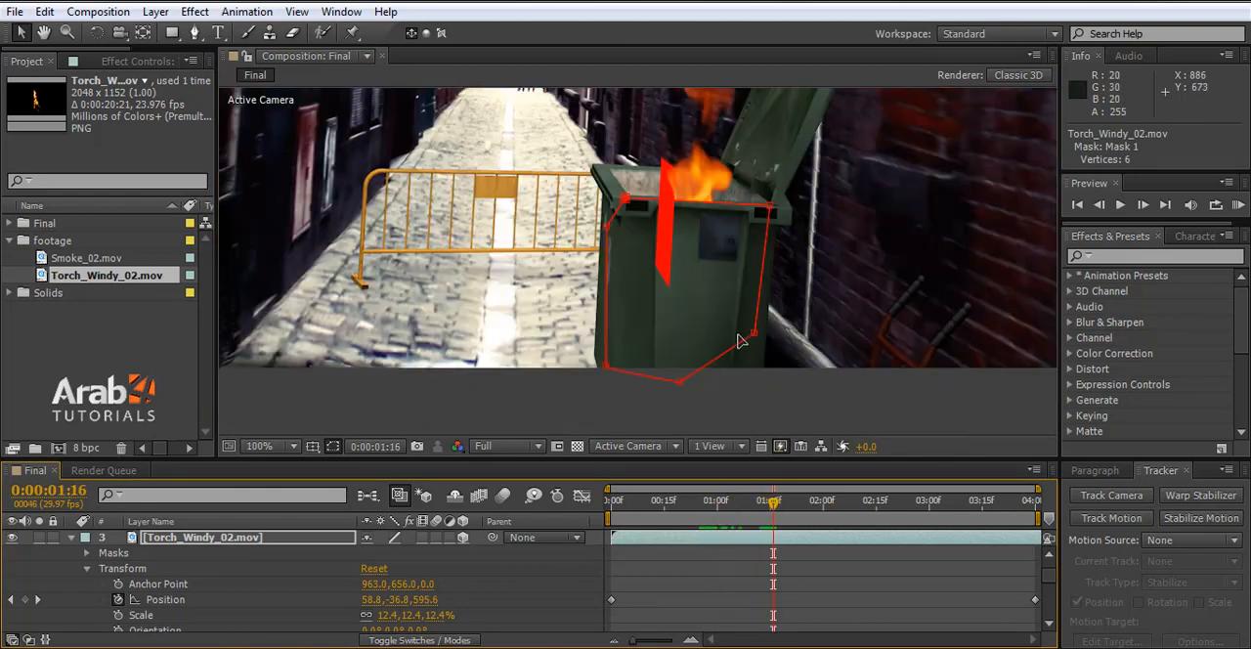
scroll(728, 182, "up", 1, "alt")
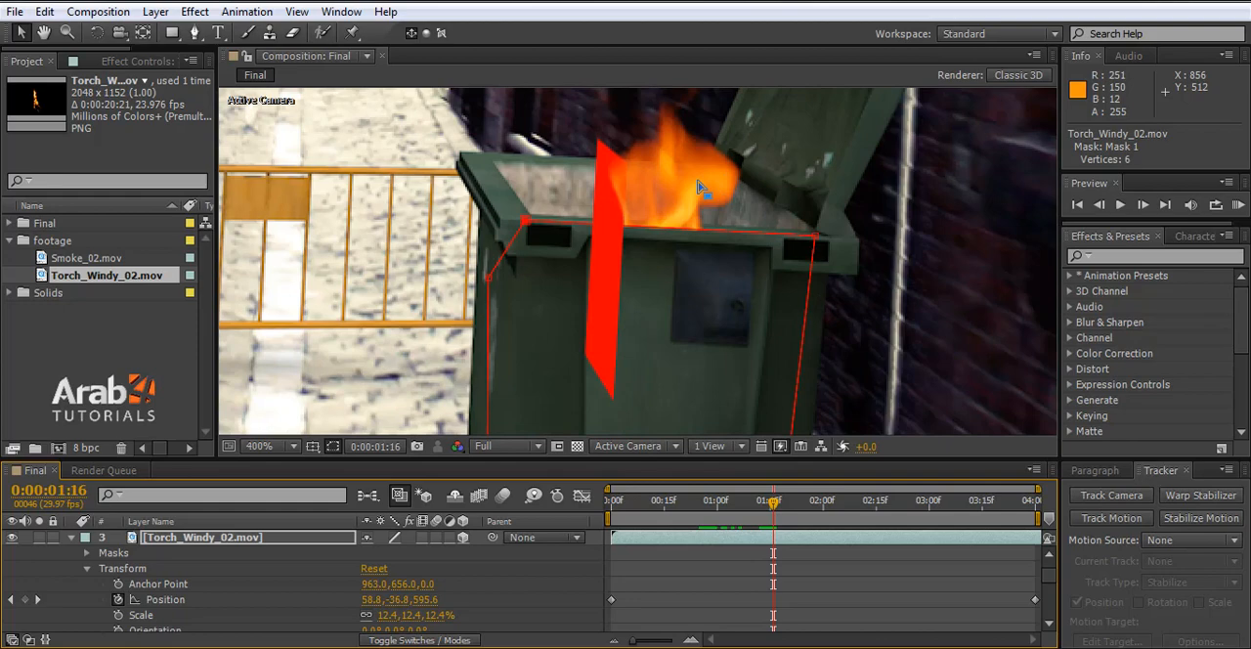
scroll(698, 180, "up", 1, "alt")
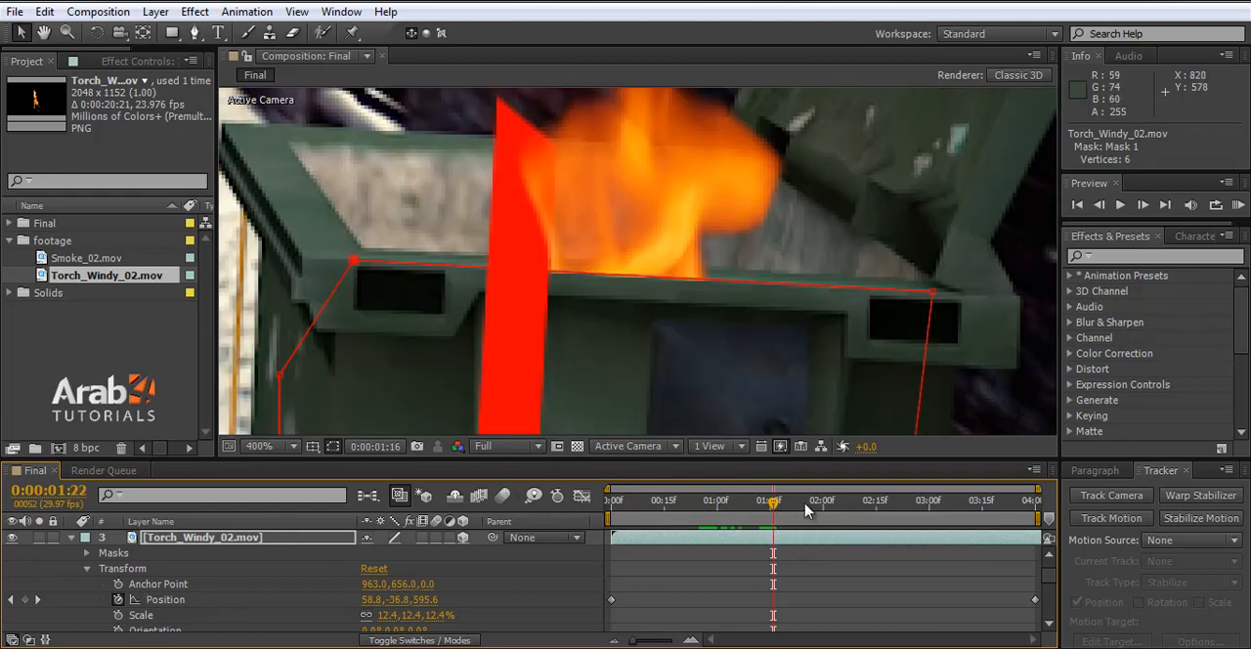
left_click_drag(810, 507, 898, 500)
scroll(784, 298, "down", 2, "alt")
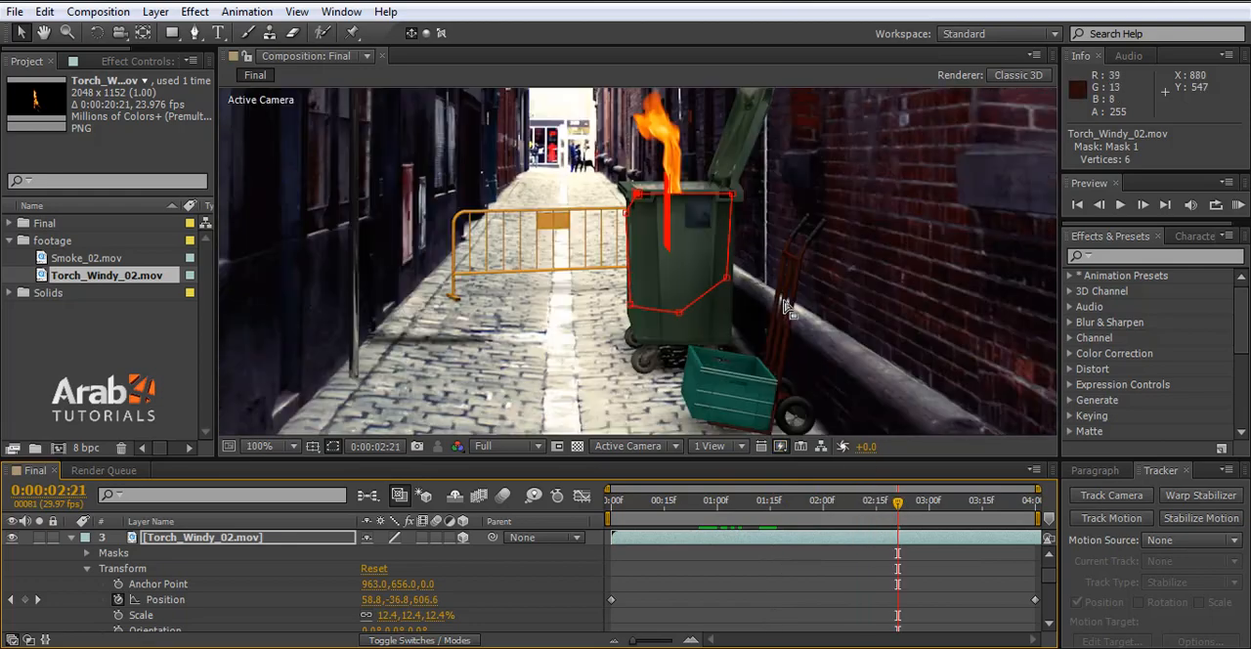
scroll(670, 161, "up", 1, "alt")
scroll(738, 282, "up", 2, "alt")
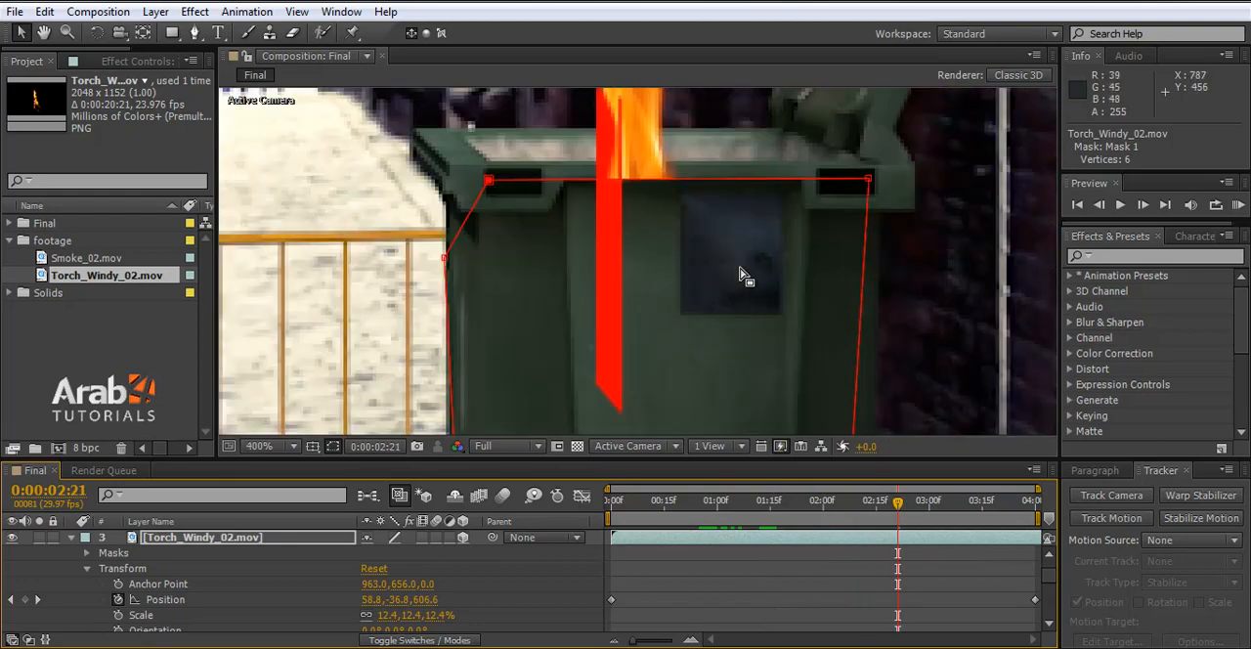
left_click(731, 504)
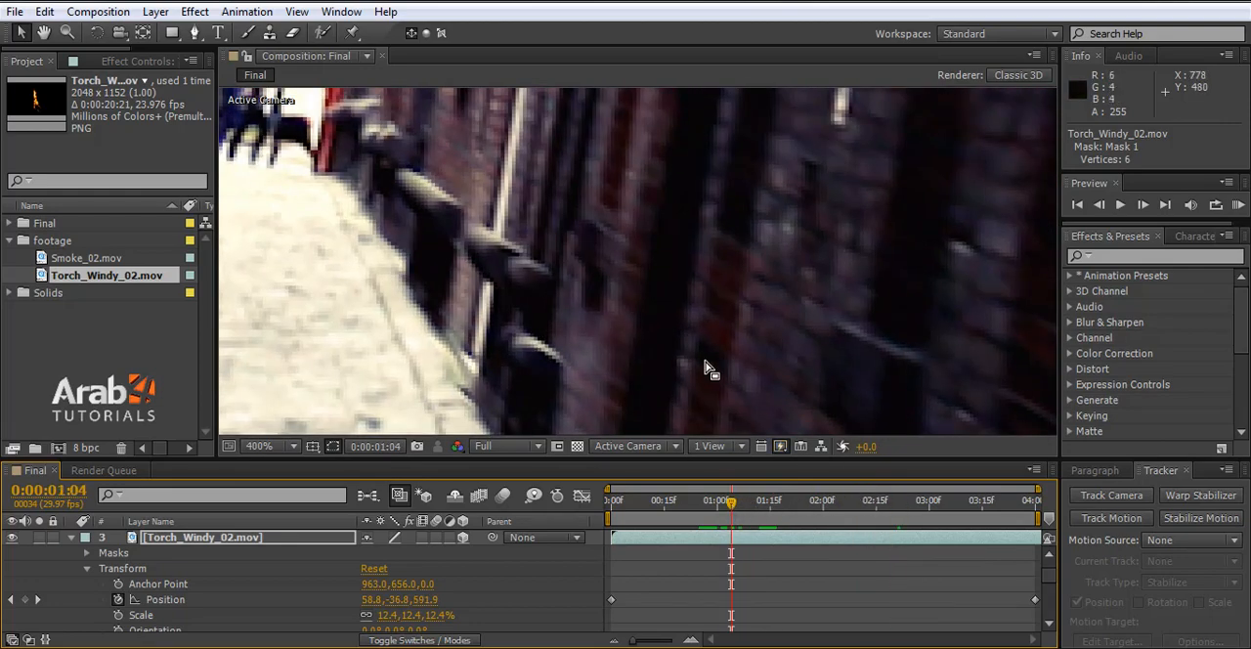
scroll(707, 365, "down", 4, "alt")
scroll(723, 393, "up", 6, "alt")
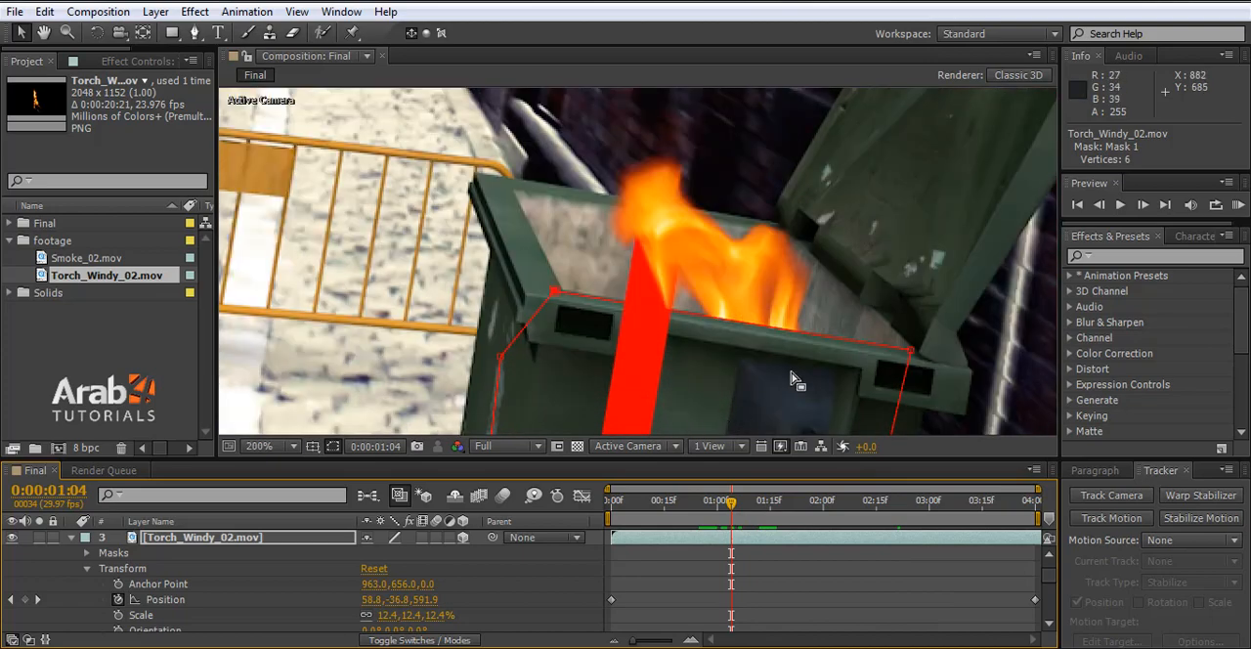
- Expand the fire layer's Mask 1 properties and enable Mask Path keyframing at 0:00:00:29
left_click(129, 570)
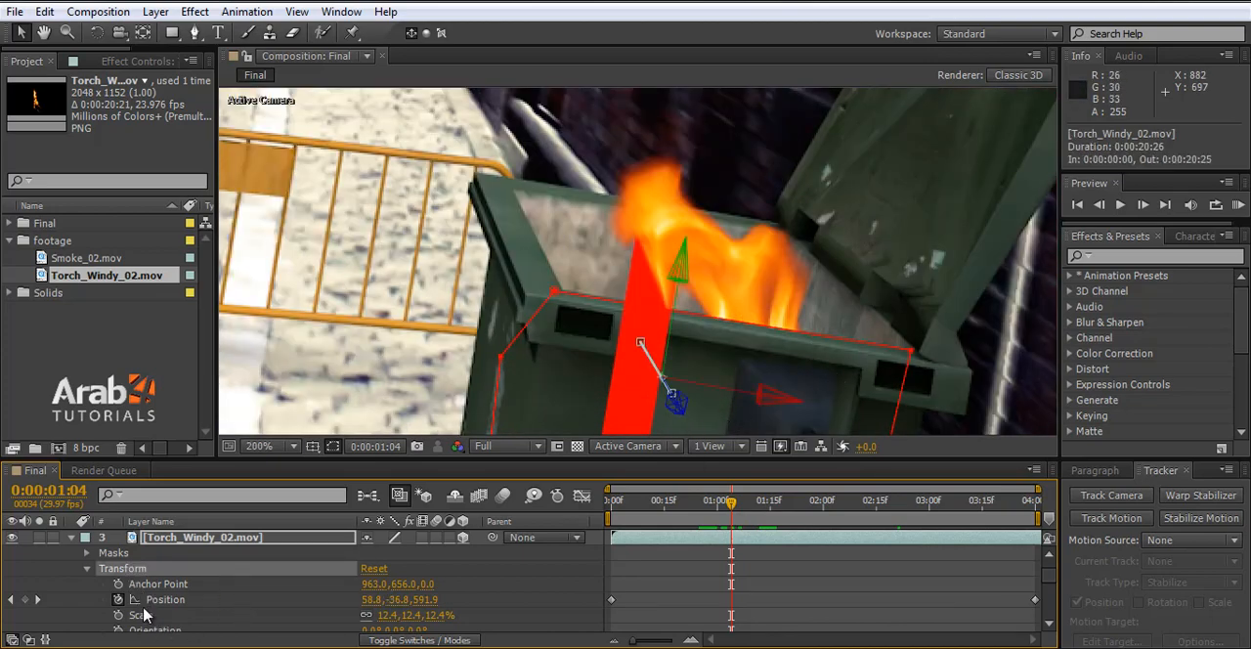
scroll(174, 616, "up", 2)
left_click(87, 568)
left_click(87, 553)
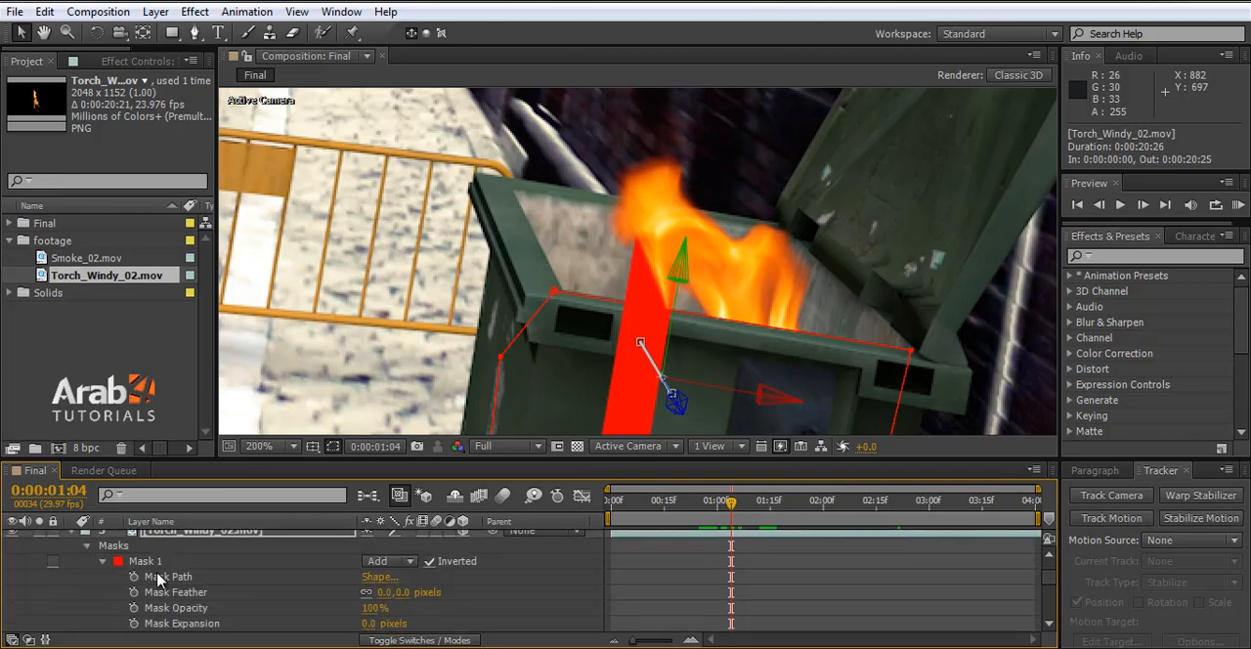
left_click(134, 577)
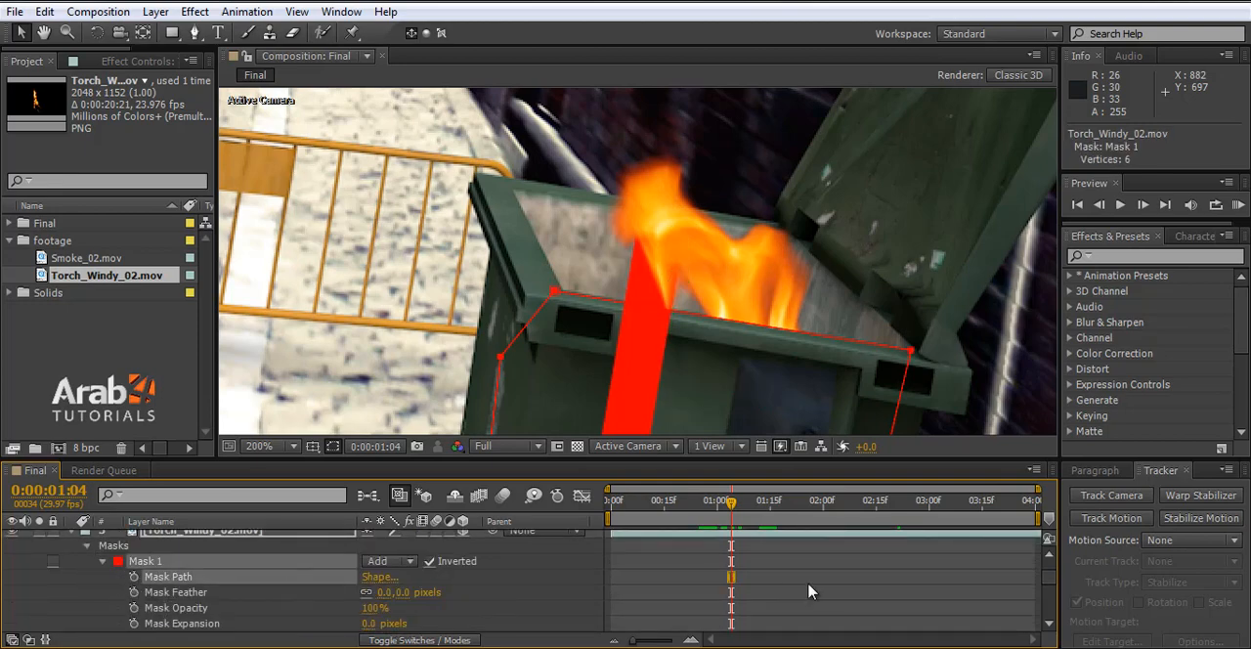
left_click(715, 513)
left_click(134, 577)
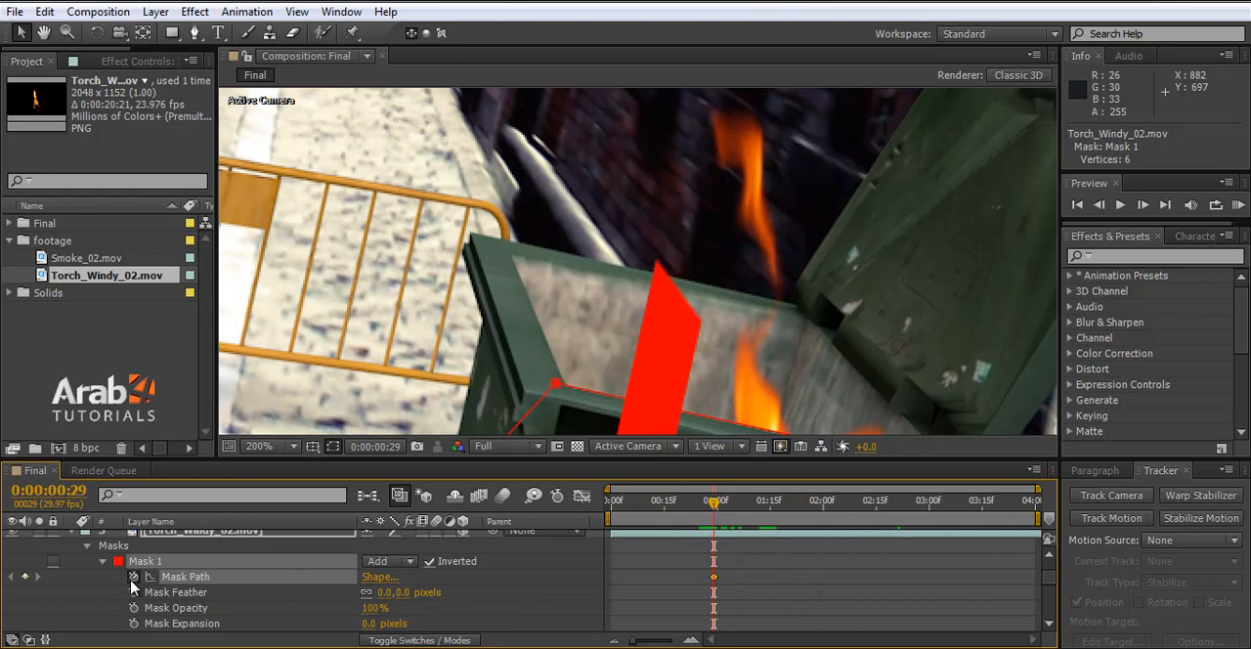
- At 0:00:01:11 and 0:00:01:25, nudge Mask 1's upper vertices upward to follow the inner edge of the bin's front rim
left_click(753, 514)
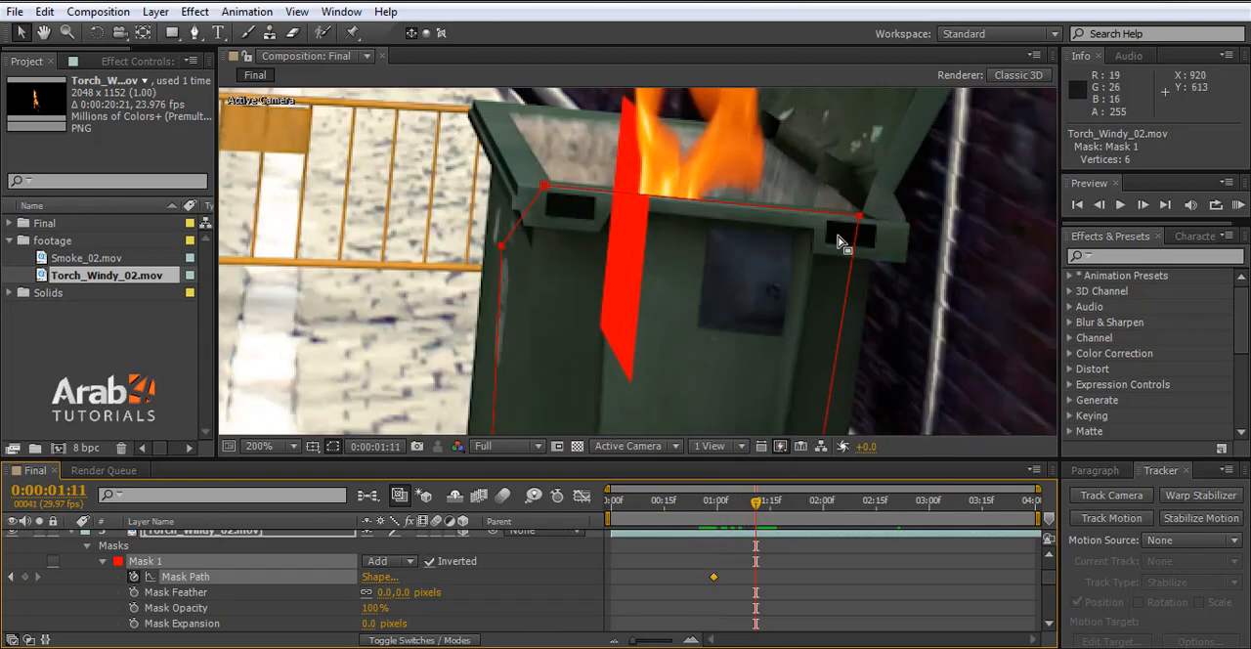
left_click_drag(858, 222, 860, 212)
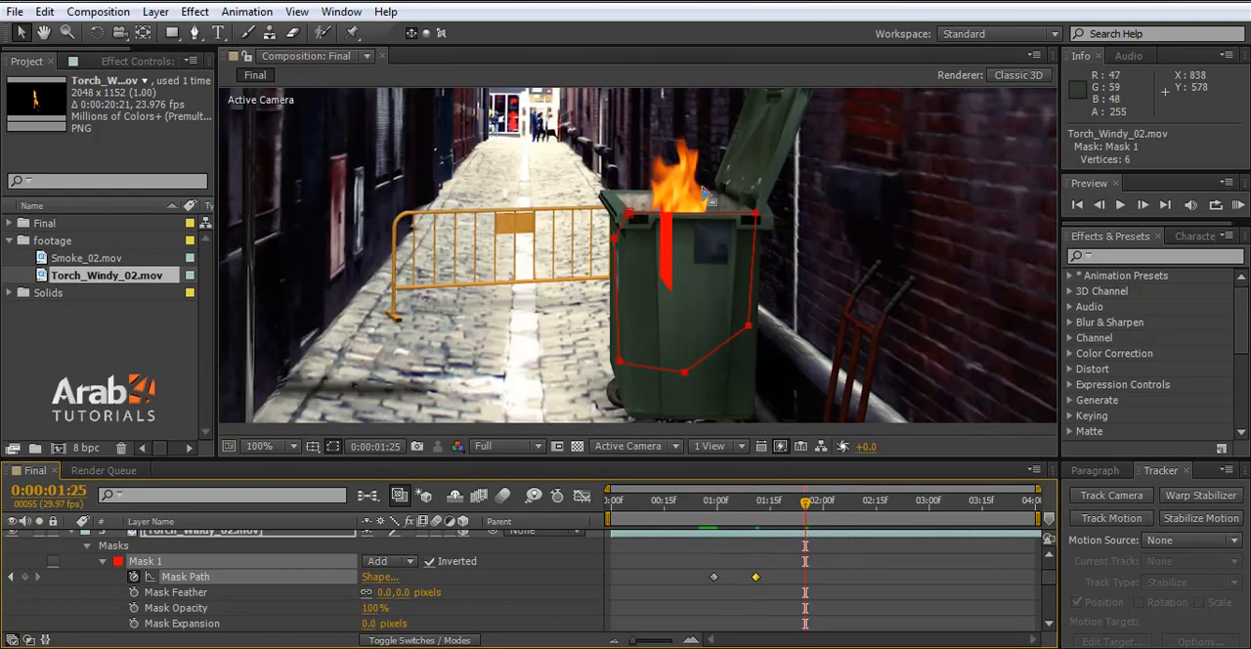
scroll(704, 207, "up", 2)
left_click_drag(915, 250, 910, 241)
key("ctrl+z")
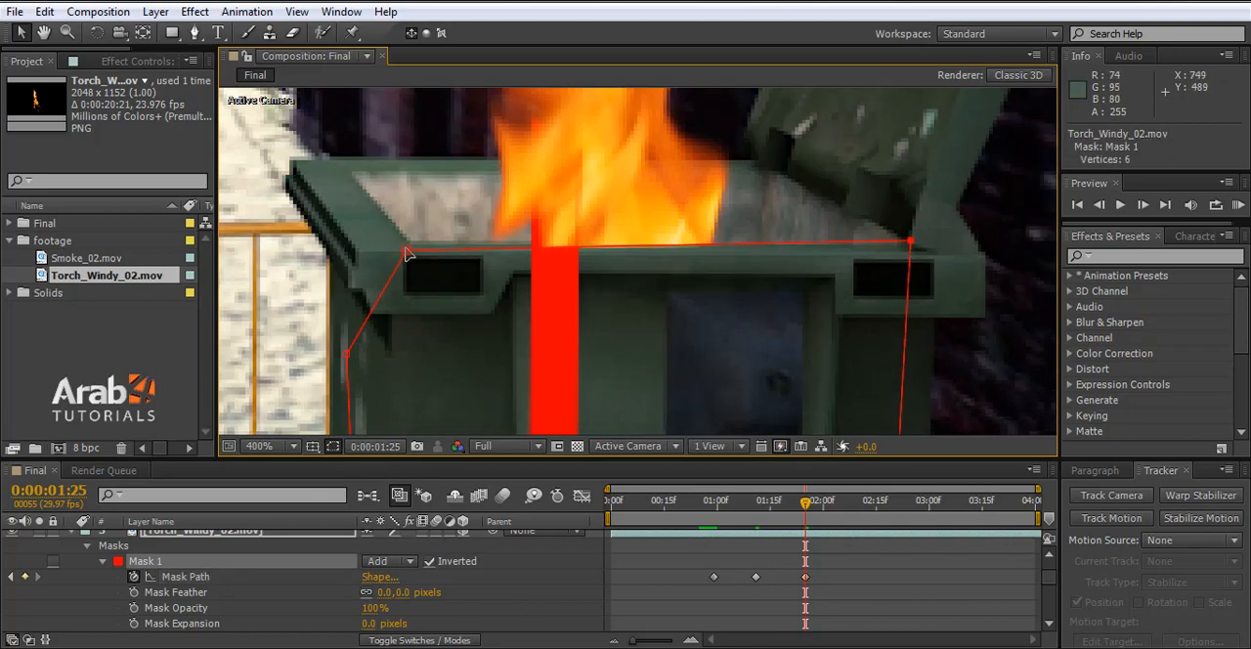
left_click_drag(405, 249, 403, 241)
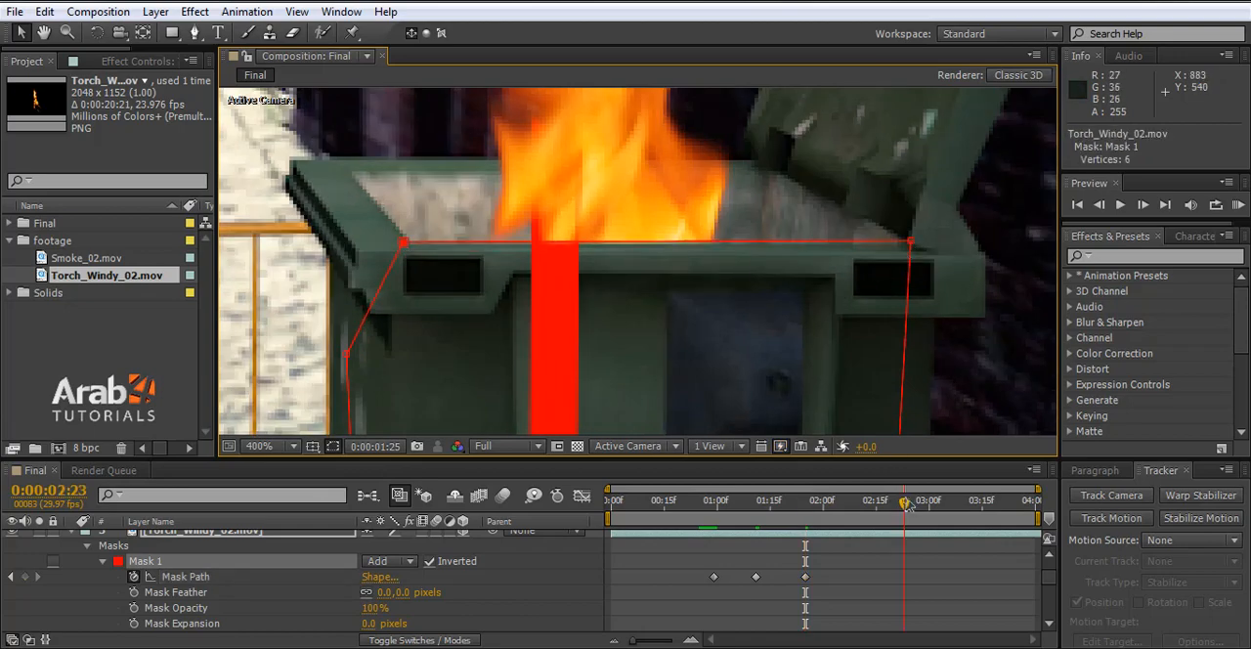
- At 0:00:02:23, fit Mask 1's upper-left and upper-right vertices to the bin's front rim
scroll(678, 254, "down", 2)
scroll(699, 271, "up", 3)
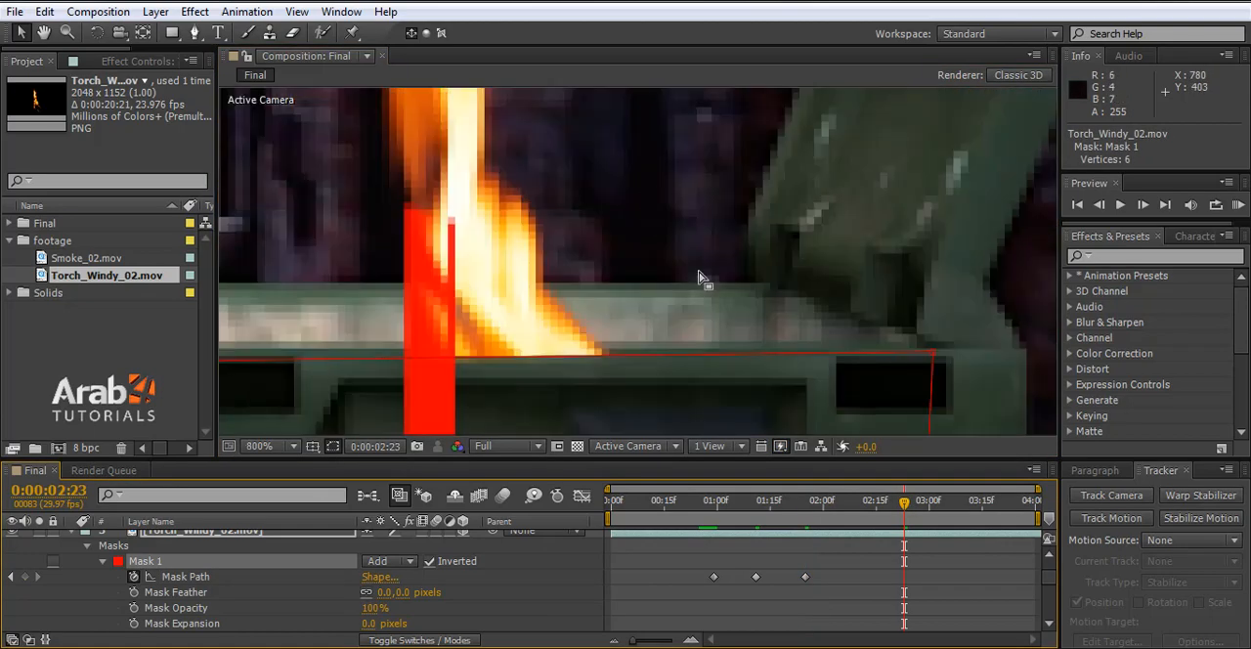
left_click_drag(936, 360, 926, 348)
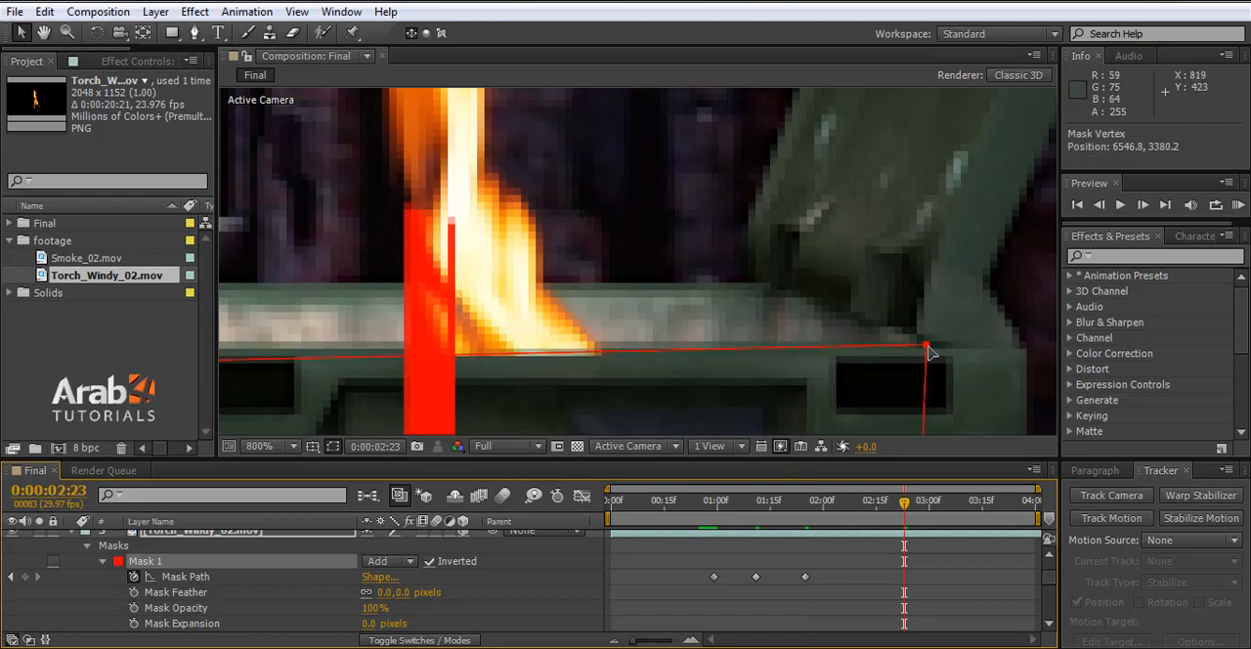
scroll(749, 371, "down", 1)
left_click_drag(476, 365, 476, 356)
left_click_drag(843, 354, 842, 361)
left_click_drag(471, 365, 475, 361)
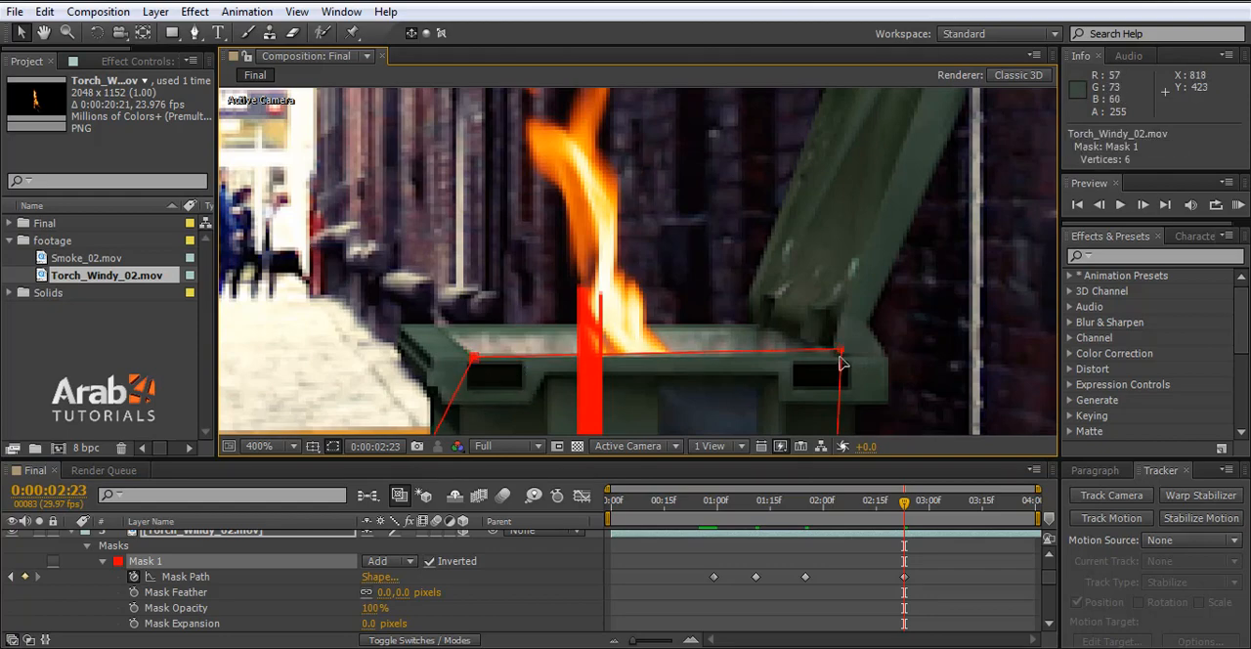
left_click_drag(842, 355, 843, 363)
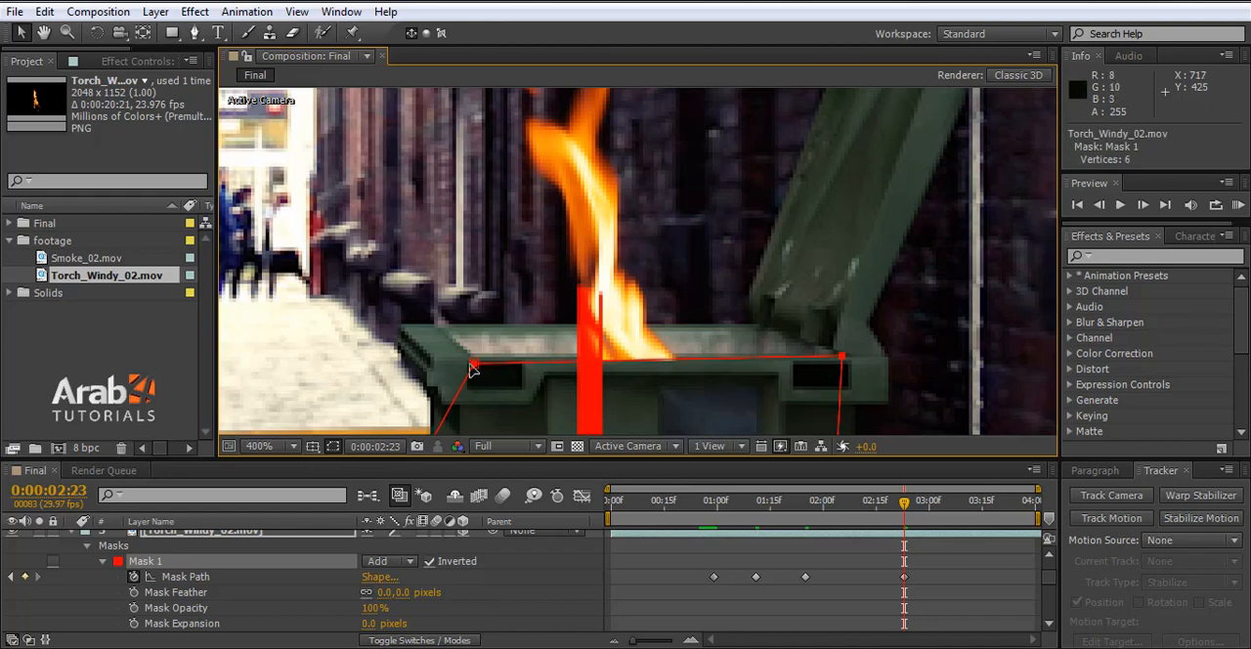
left_click_drag(475, 365, 473, 357)
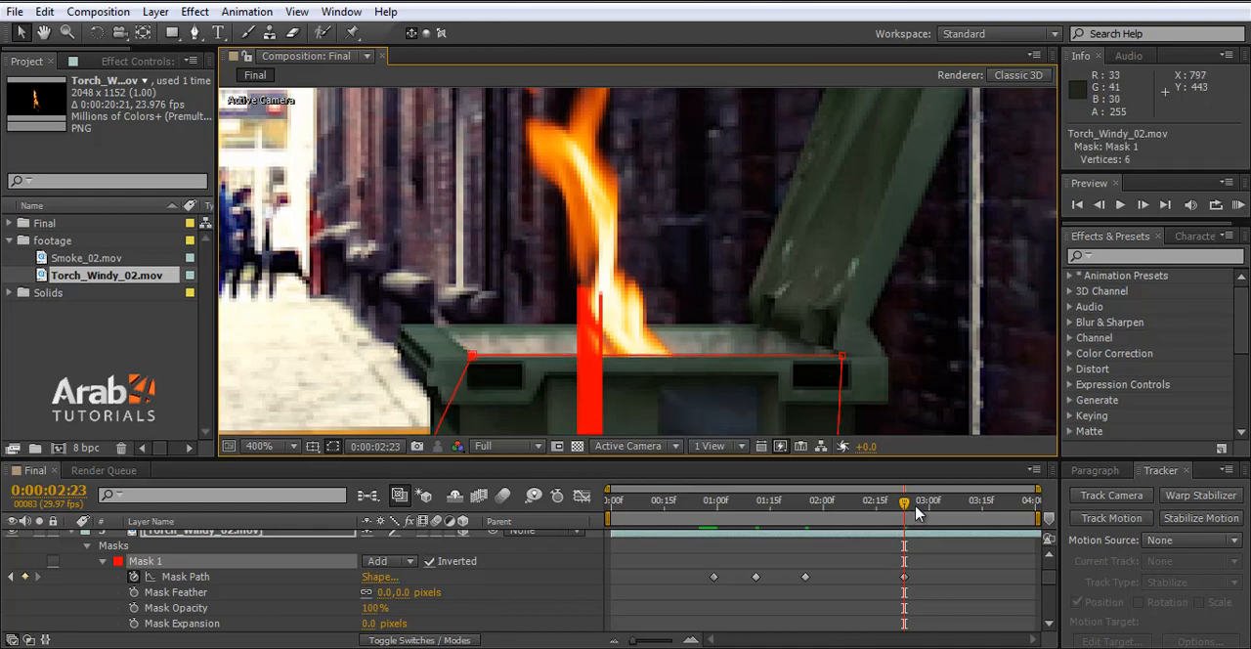
- At 0:00:03:18, nudge Mask 1's two upper vertices slightly upward onto the bin's rim, check 0:00:03:27 and save the project
left_click_drag(957, 506, 994, 508)
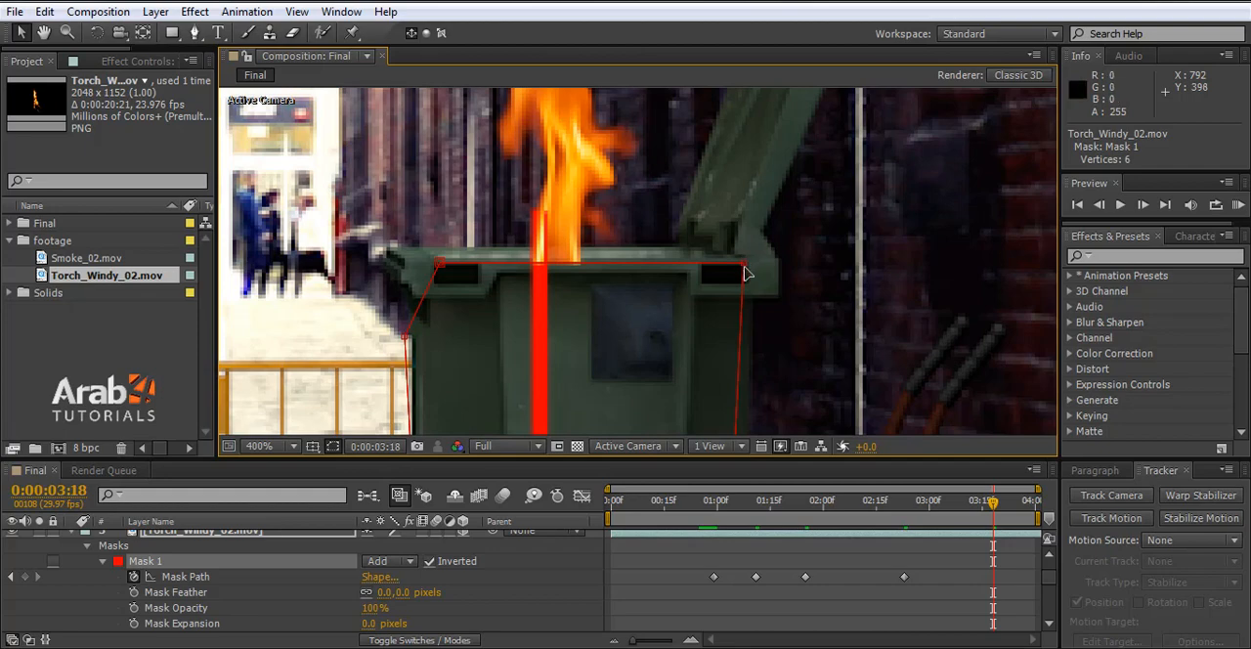
left_click(744, 266)
left_click_drag(745, 266, 745, 266)
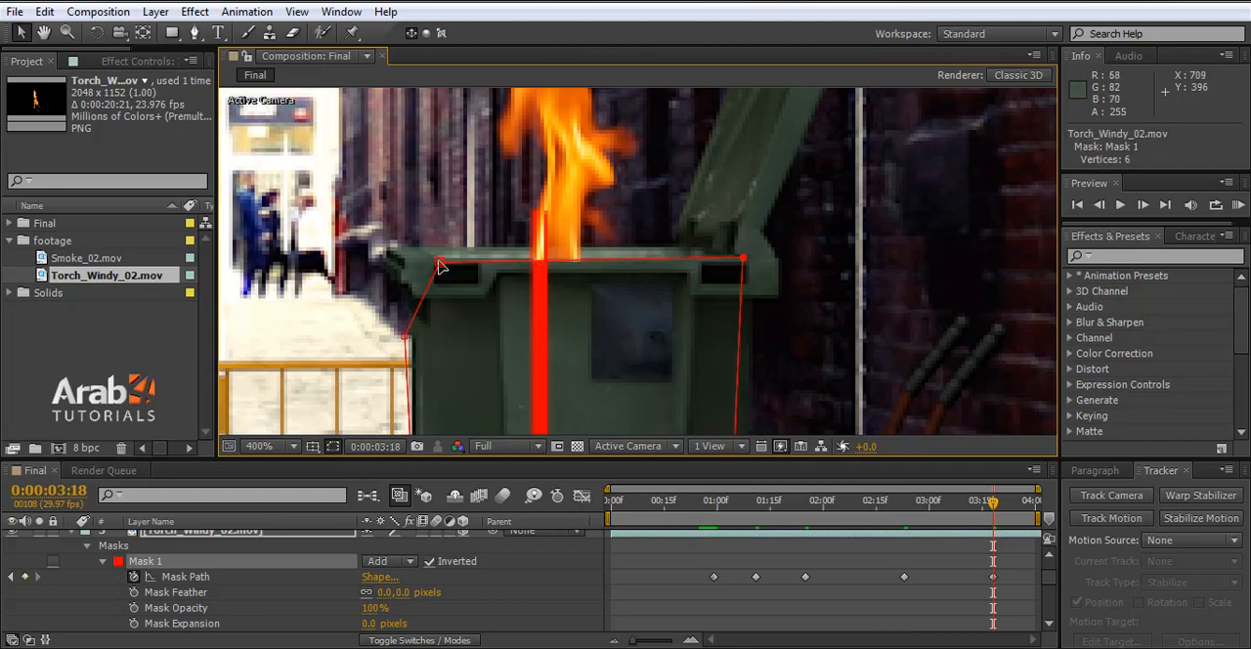
left_click(436, 264)
left_click_drag(436, 258, 436, 258)
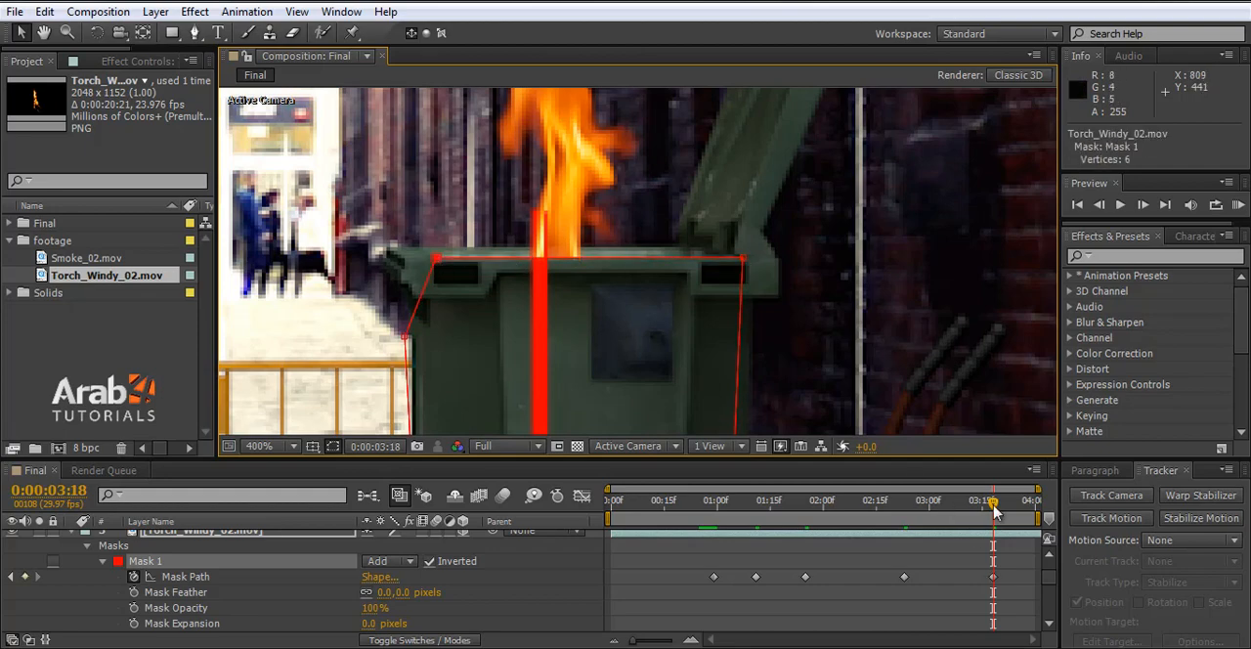
left_click_drag(819, 516, 1025, 515)
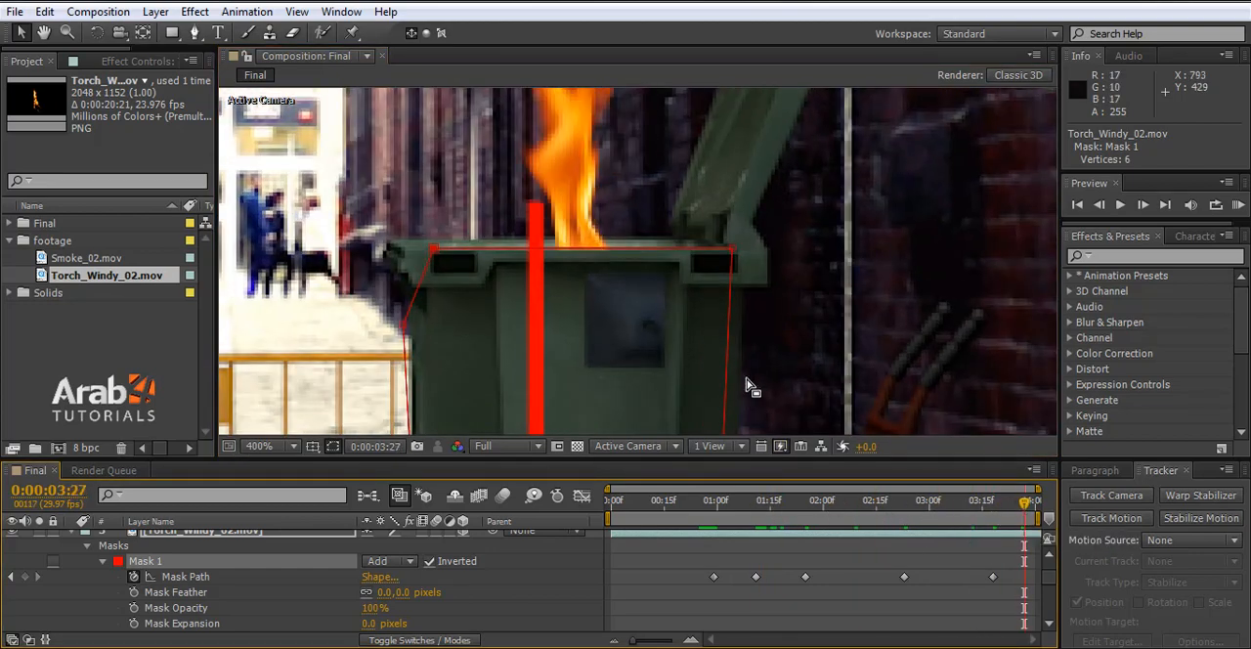
key("ctrl+s")
scroll(707, 374, "down", 2)
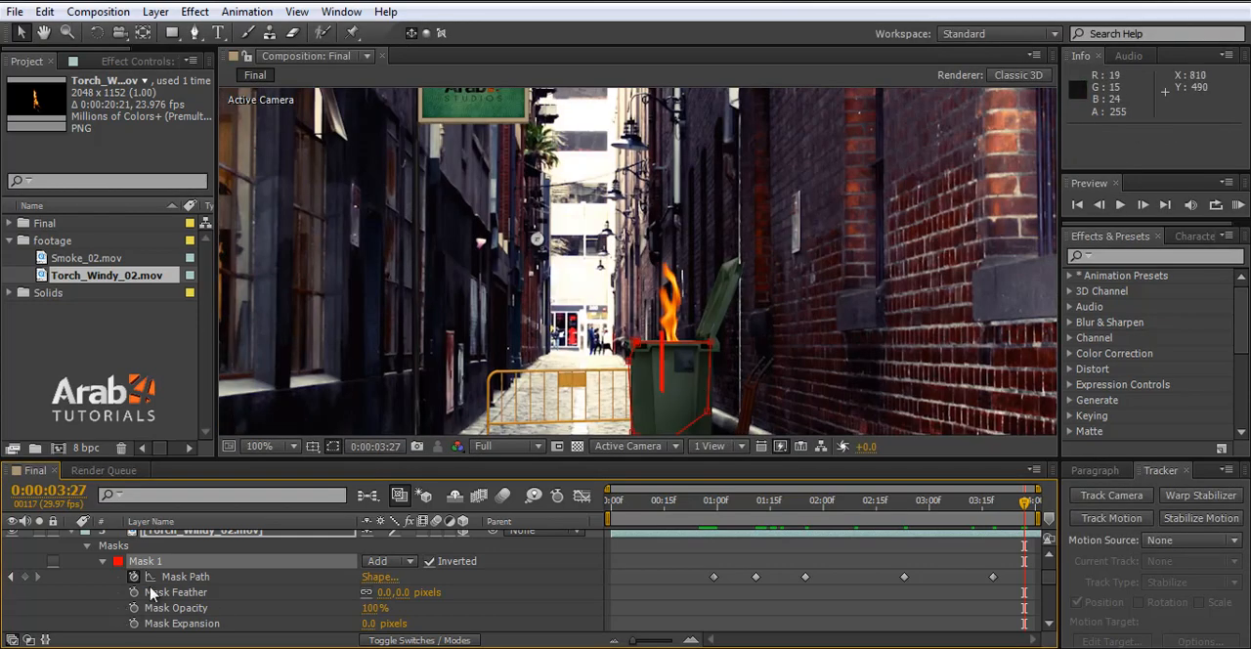
- Collapse the mask and all other properties of the Torch_Windy_02.mov layer, leaving the layer selected
left_click(103, 561)
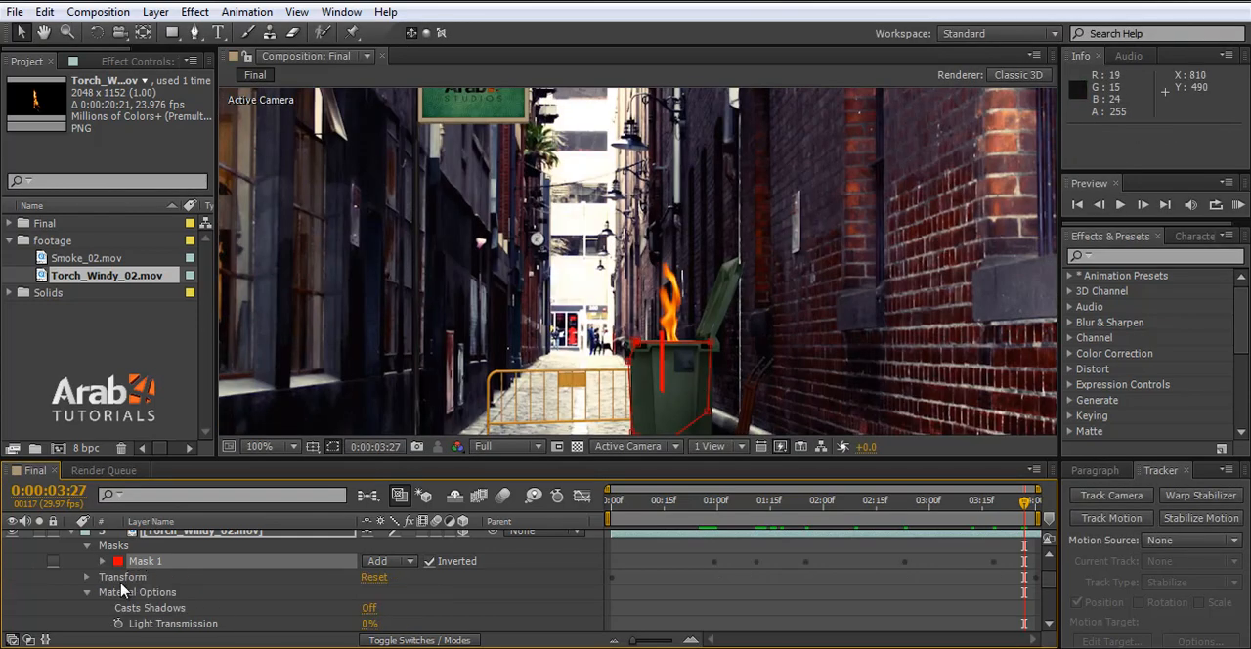
left_click(83, 547)
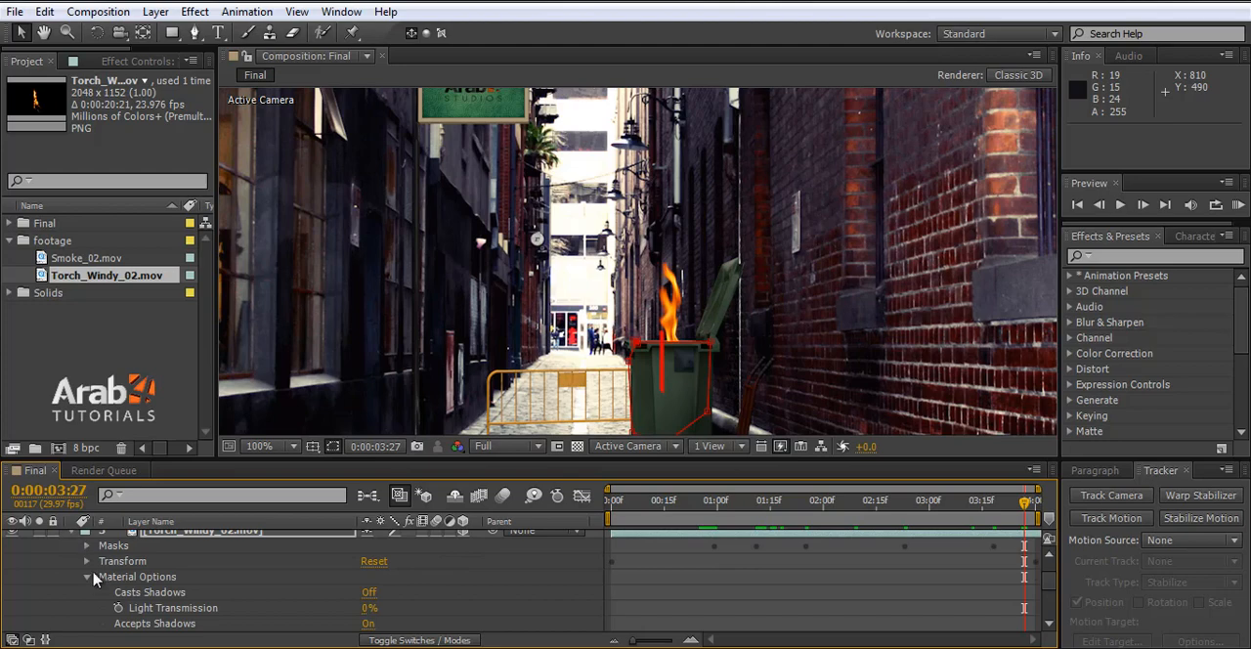
scroll(68, 572, "up", 1)
left_click(72, 546)
left_click(190, 568)
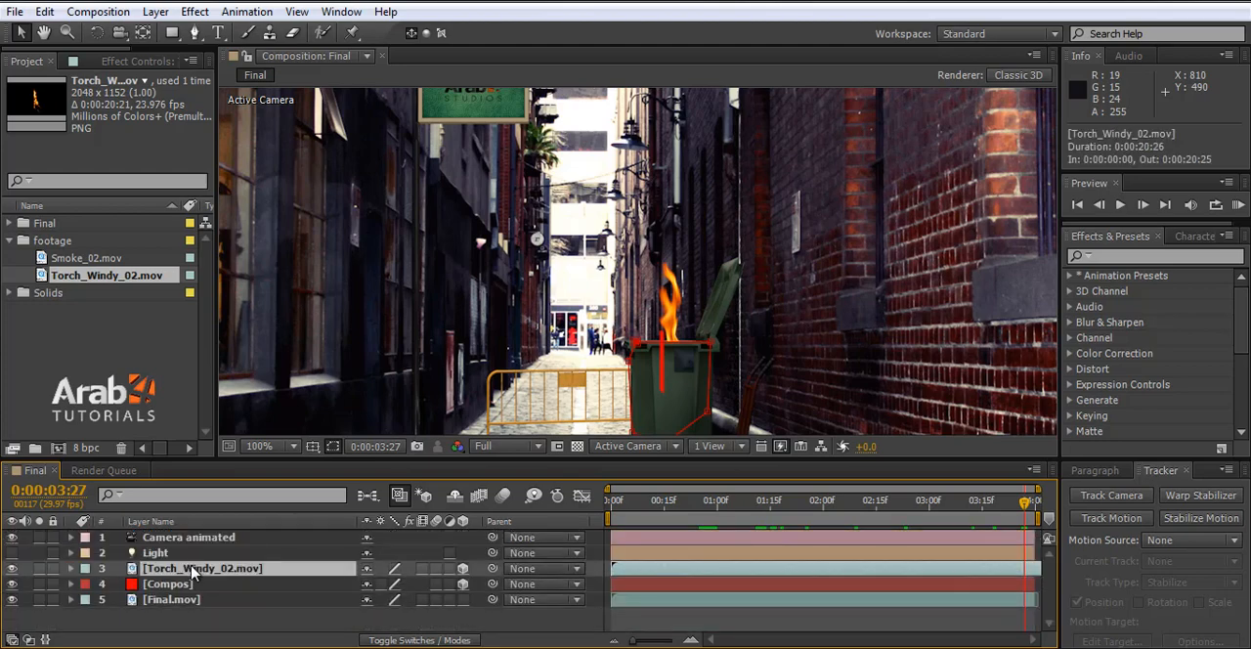
- Add Smoke_02.mov to the composition directly above the Torch_Windy_02.mov layer and make it a 3D layer
left_click(103, 259)
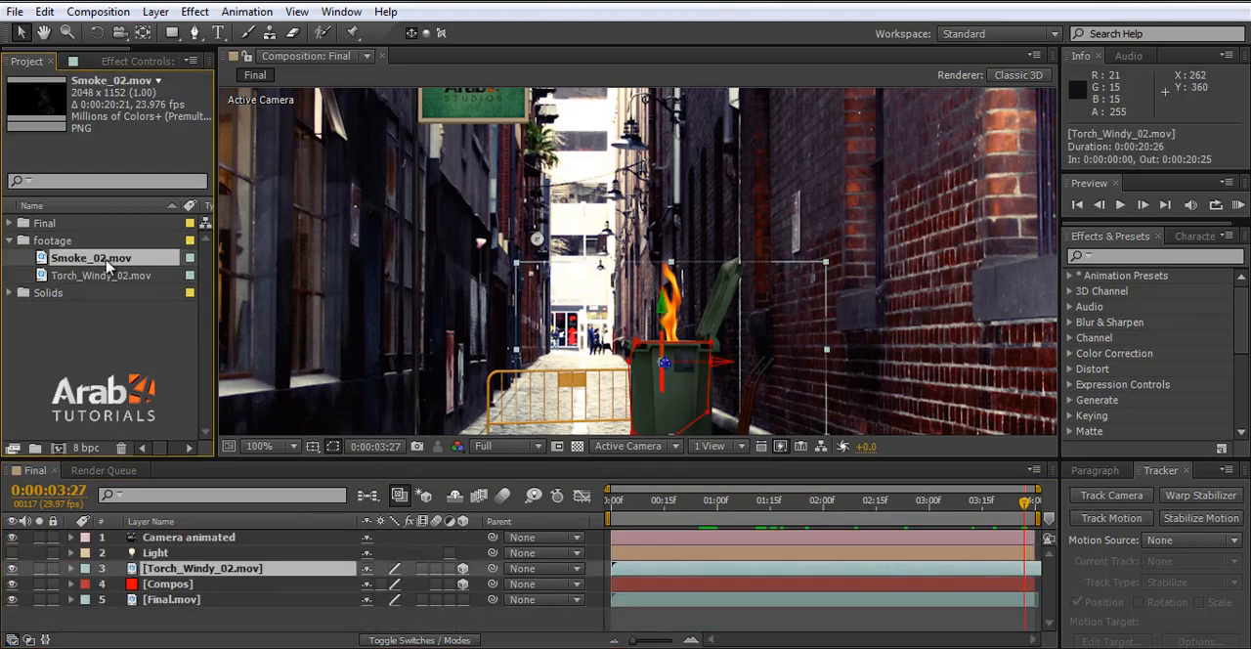
left_click_drag(108, 266, 147, 561)
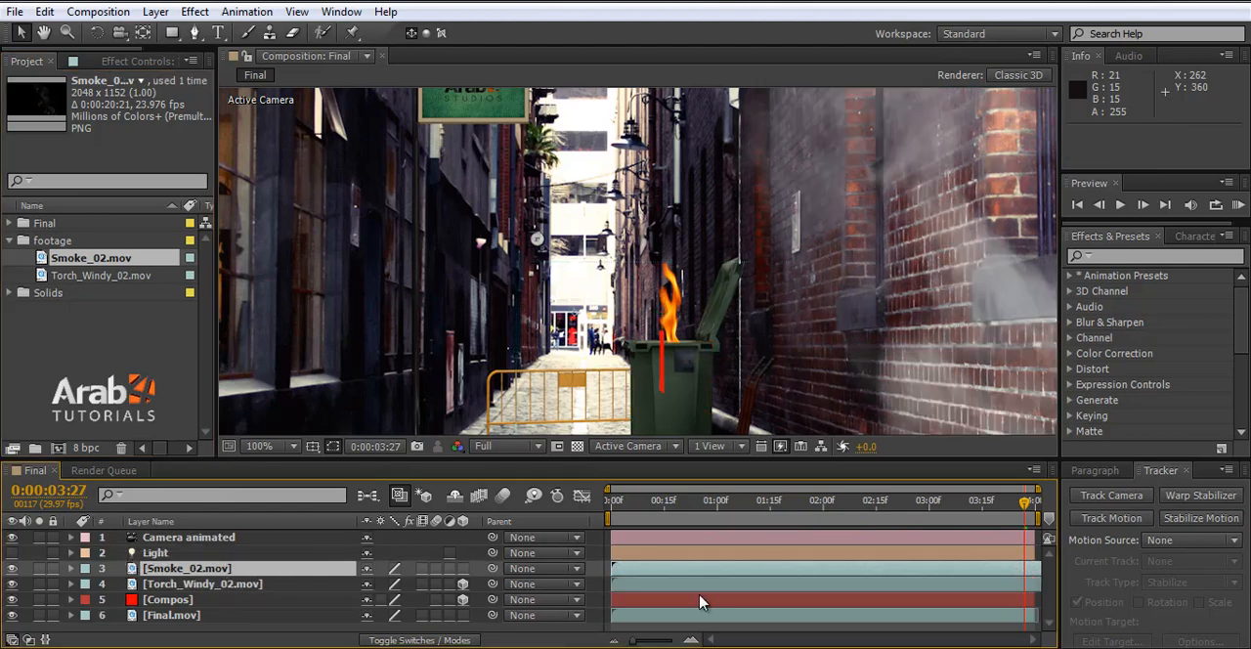
key("comma")
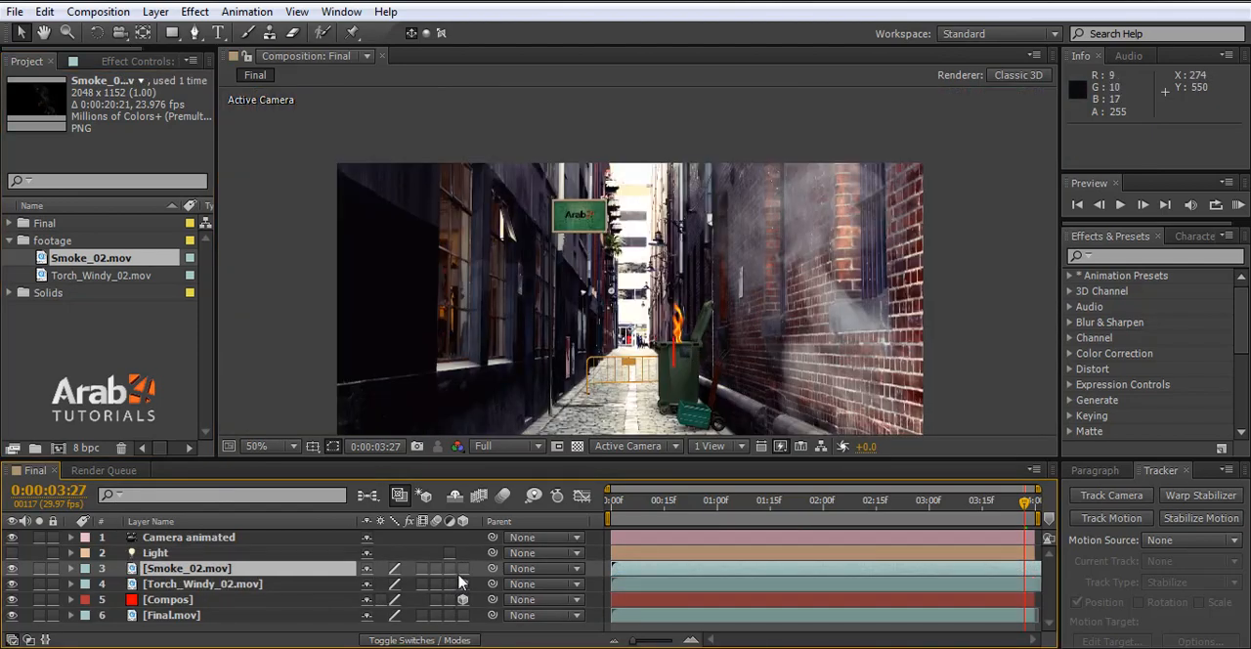
- Show only the Position property of the Torch_Windy_02.mov layer and copy its keyframes
left_click(166, 587)
left_click(70, 583)
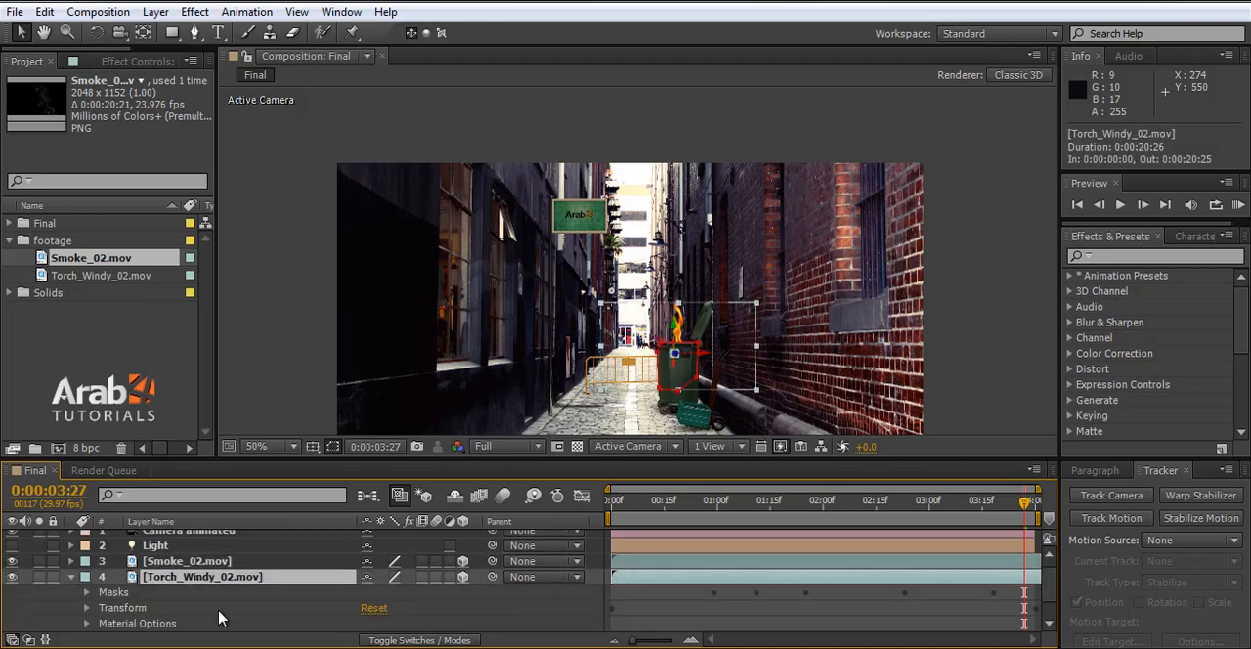
left_click(87, 608)
scroll(176, 601, "down", 3)
scroll(107, 586, "up", 2)
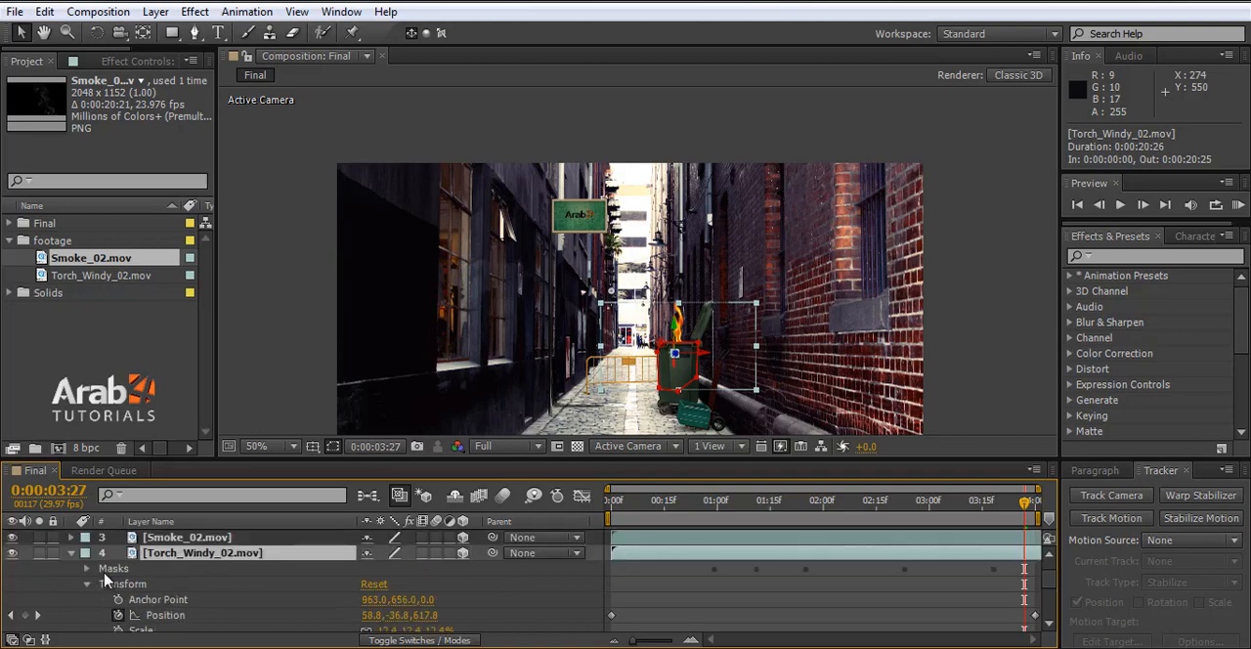
left_click(71, 553)
key("p")
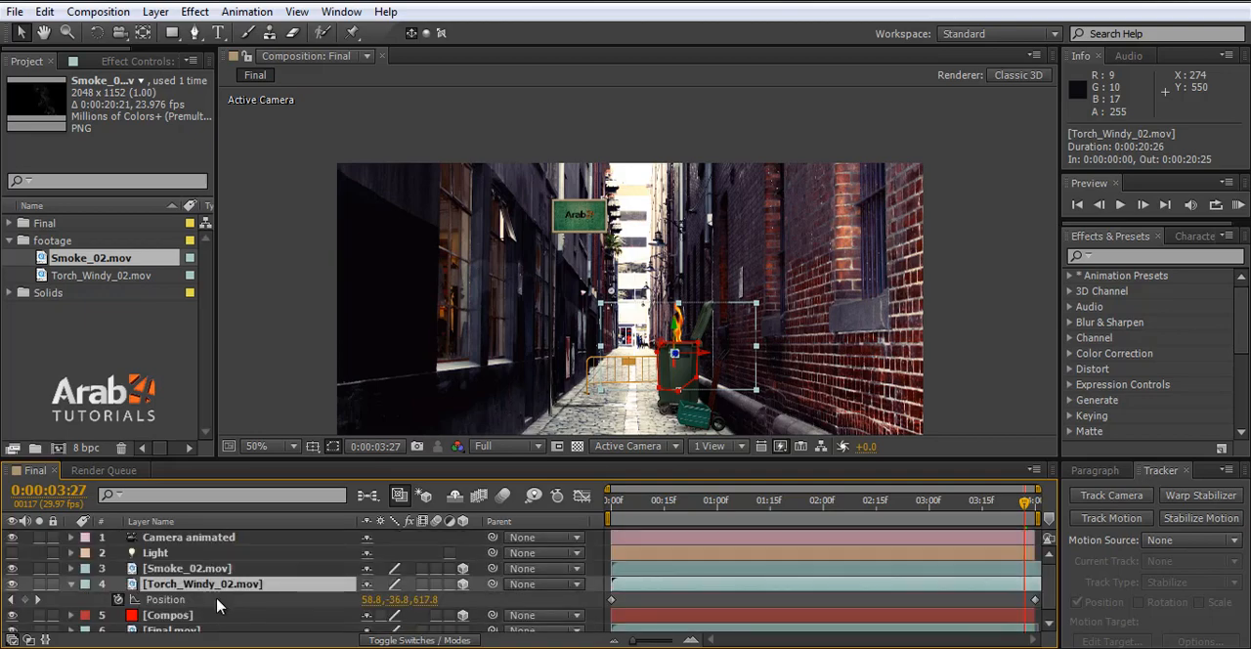
left_click(180, 602)
key("ctrl+c")
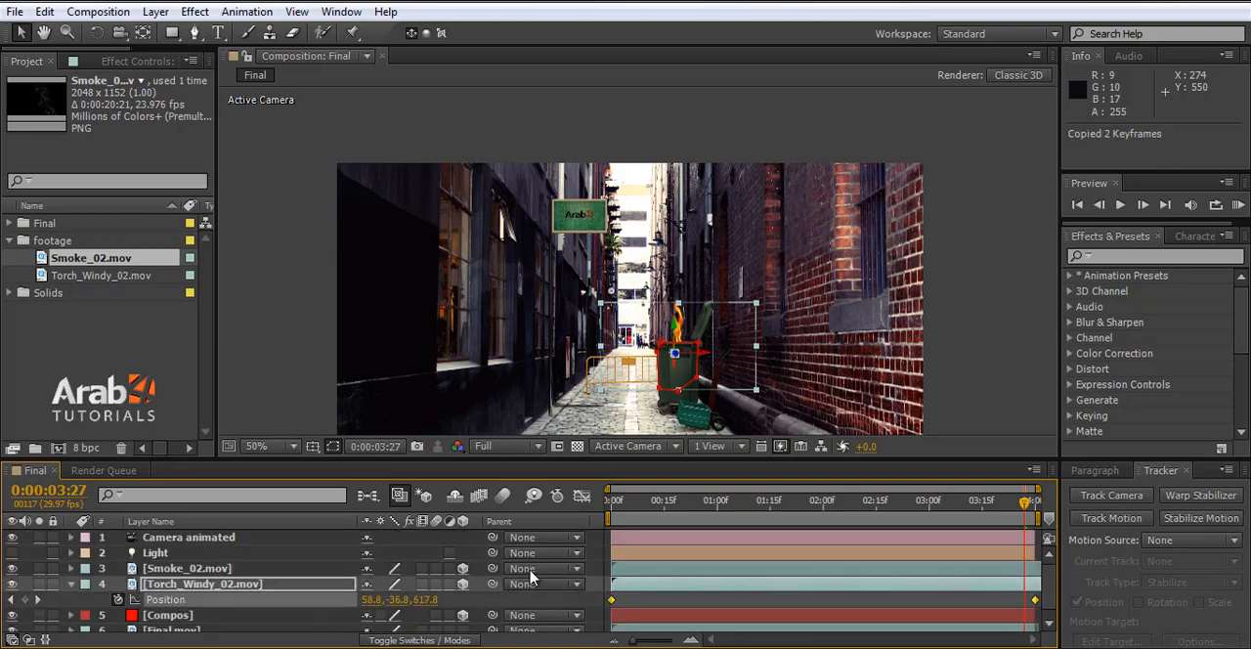
- Paste the copied keyframes into the Smoke_02.mov layer's Position starting at 0:00:00:00
key("Home")
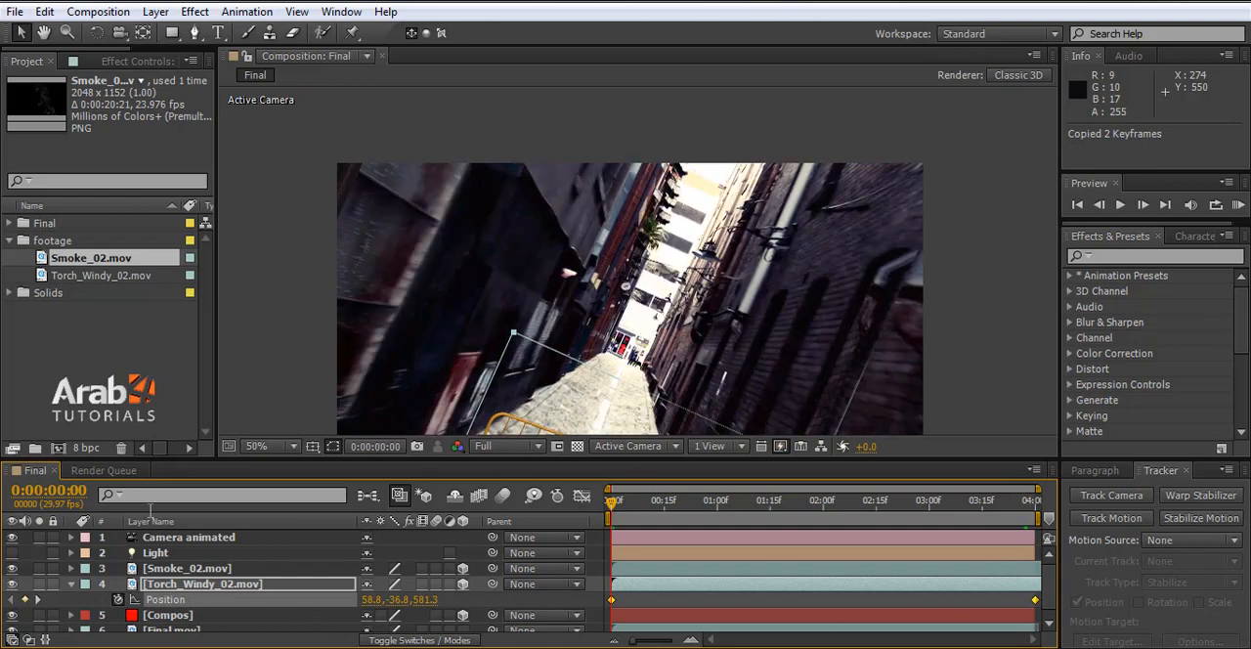
left_click(156, 572)
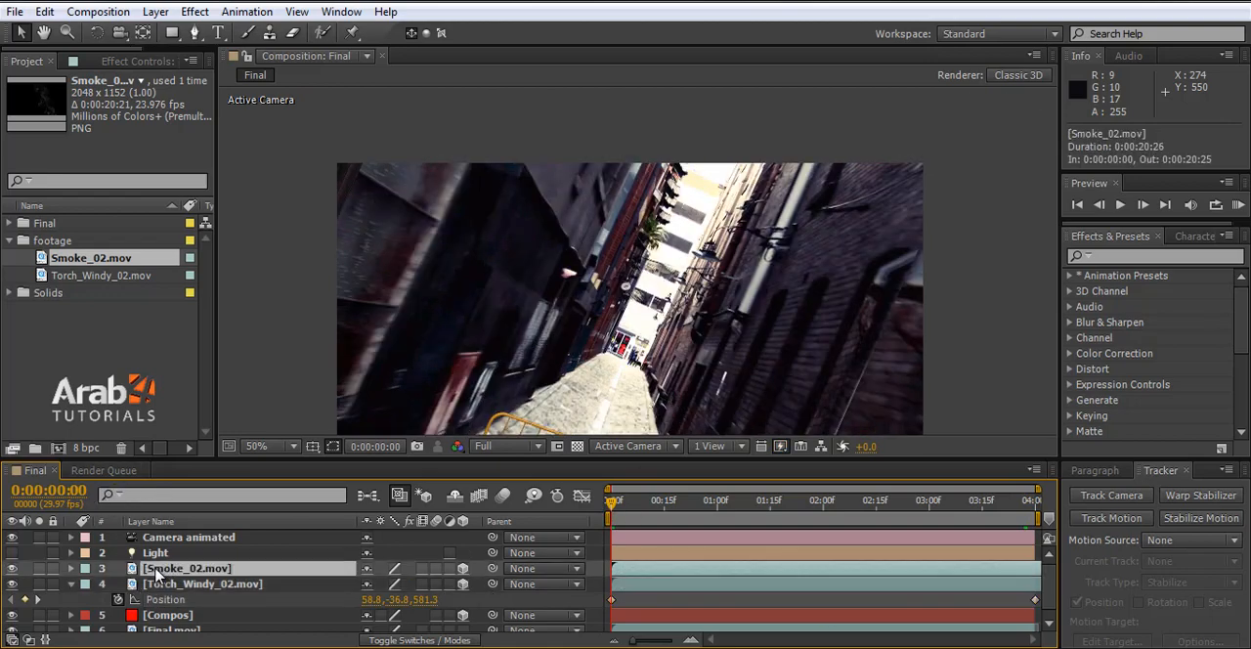
key("p")
left_click(147, 583)
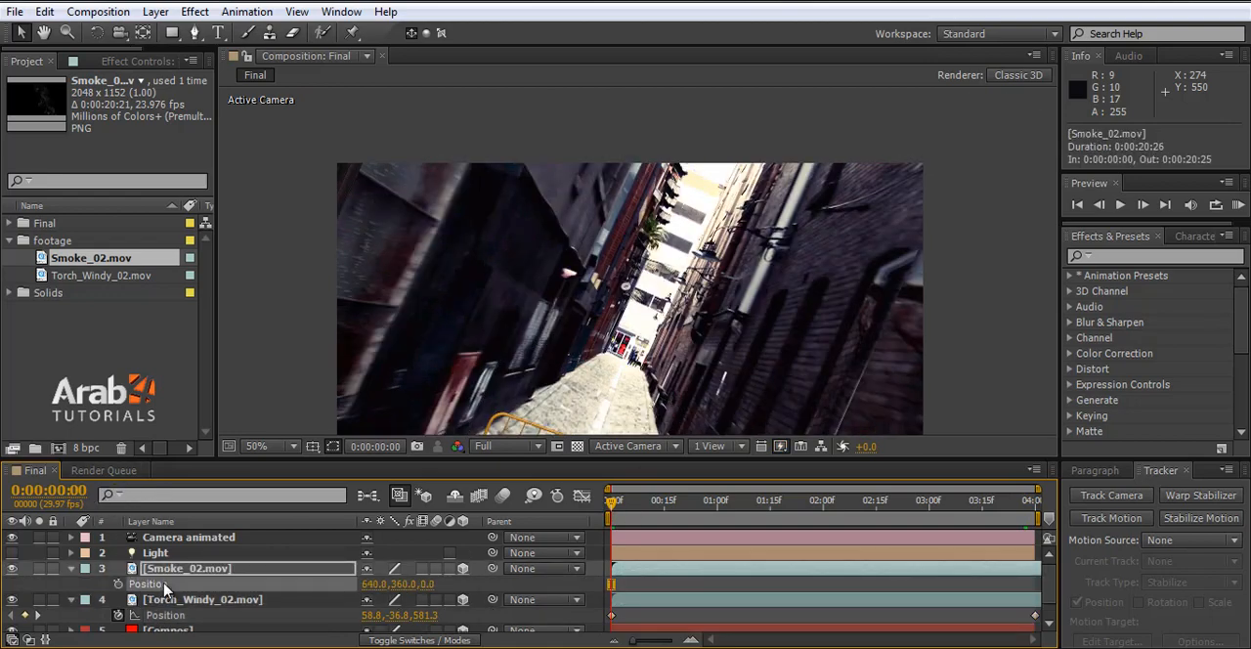
key("ctrl+v")
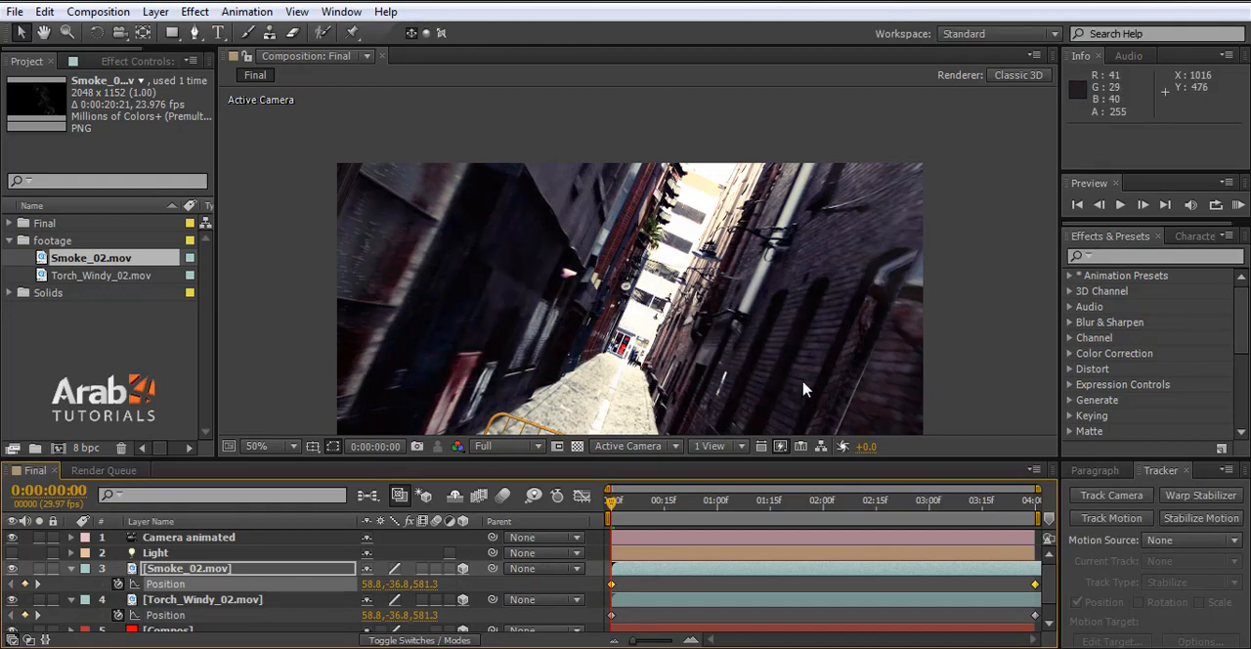
- At 0:00:01:13, scale the Smoke_02.mov layer down uniformly to about 9% around the bin
scroll(749, 329, "down", 1)
left_click_drag(644, 501, 764, 501)
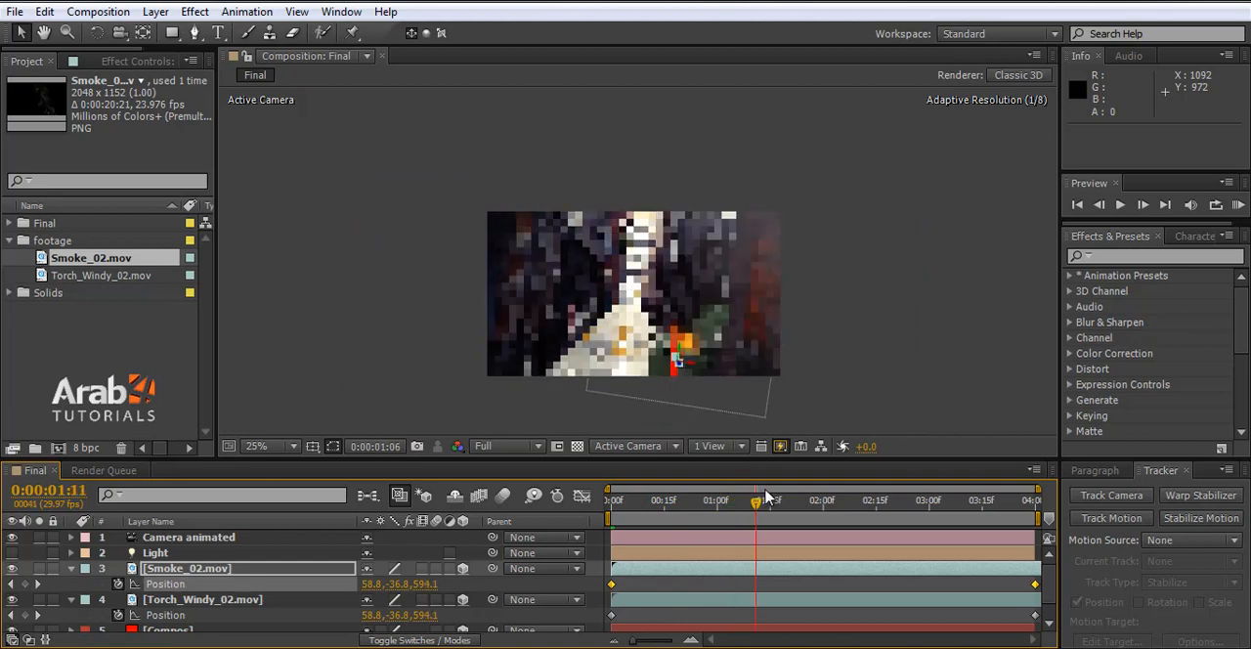
left_click(229, 569)
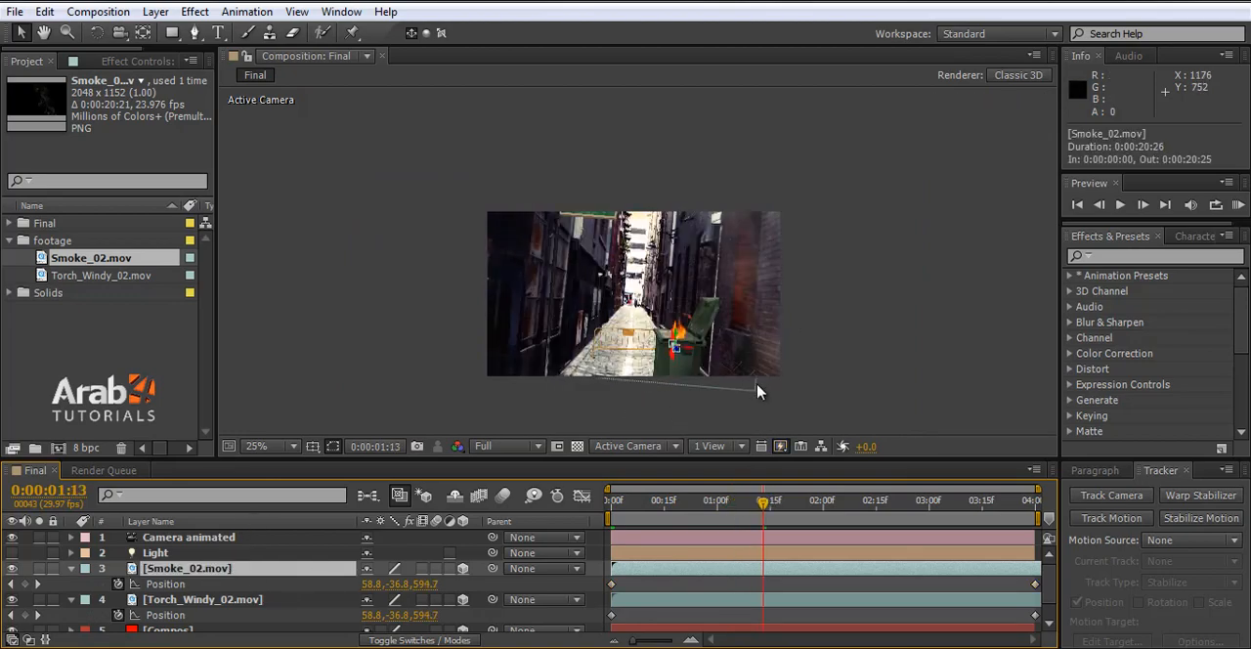
scroll(696, 379, "up", 1)
scroll(650, 300, "down", 4)
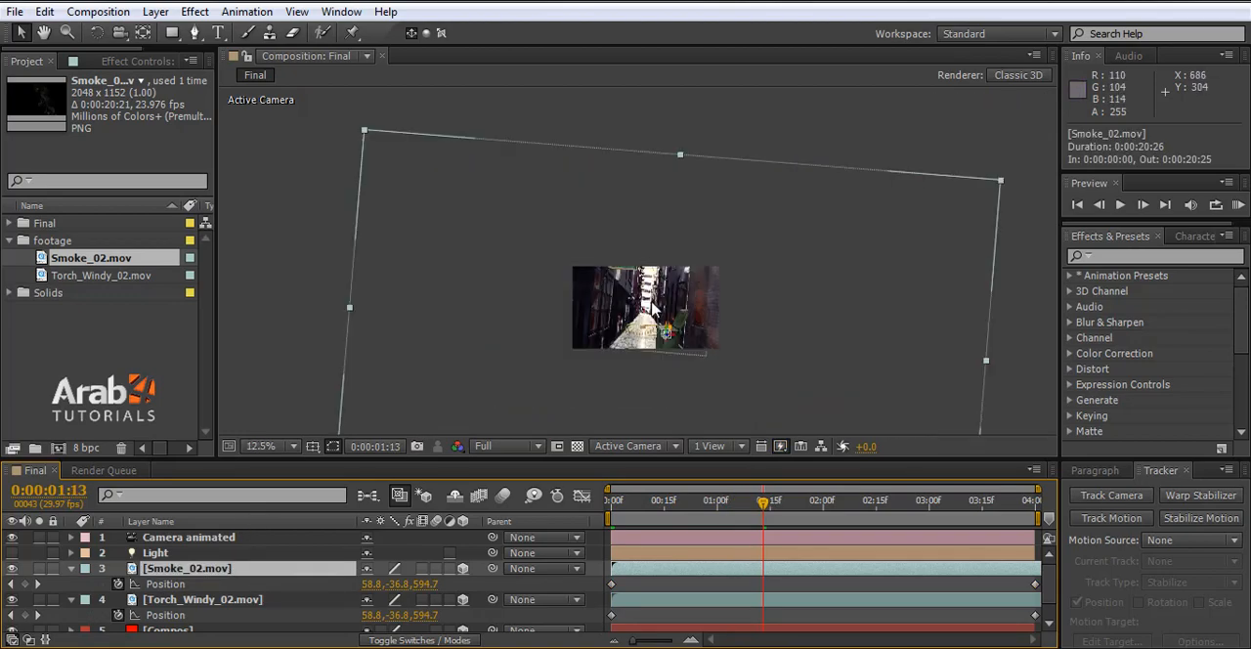
left_click_drag(1001, 182, 716, 310)
scroll(684, 376, "up", 3)
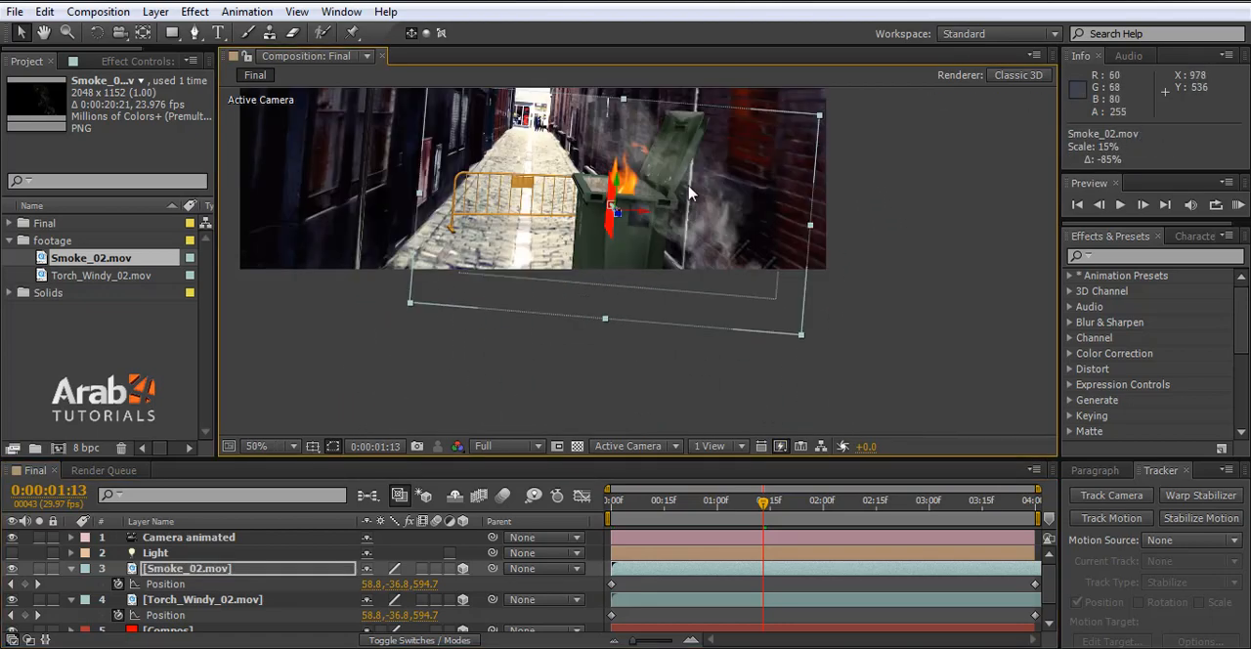
scroll(693, 201, "up", 1)
scroll(762, 294, "down", 1)
left_click_drag(801, 335, 724, 291)
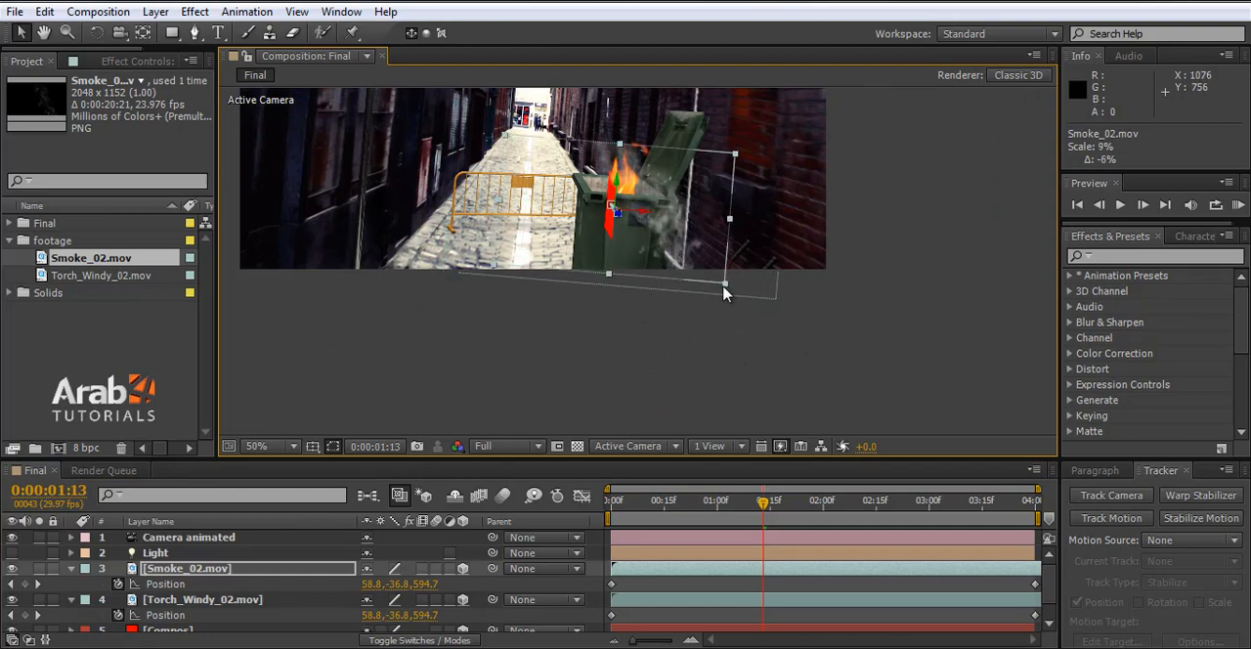
- Reveal the Smoke_02.mov layer's transform properties and set its anchor point to 1525, 1063, 0 so the smoke sits over the bin
left_click(71, 569)
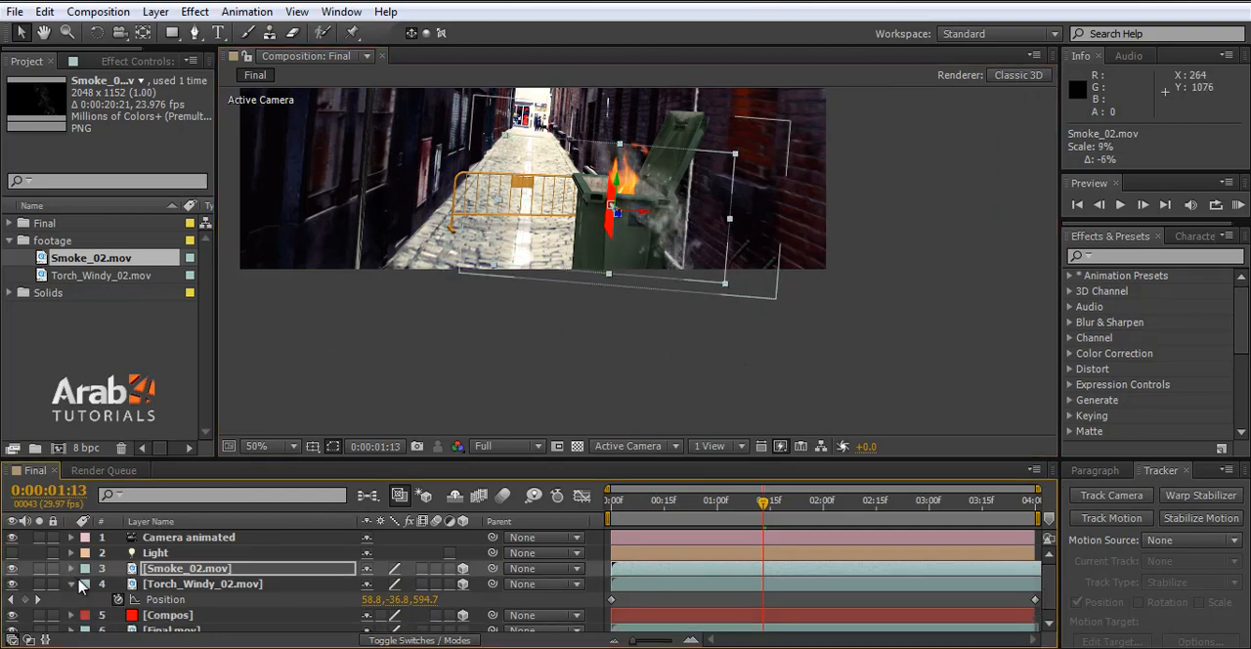
left_click(71, 569)
scroll(139, 598, "down", 1)
left_click(139, 598)
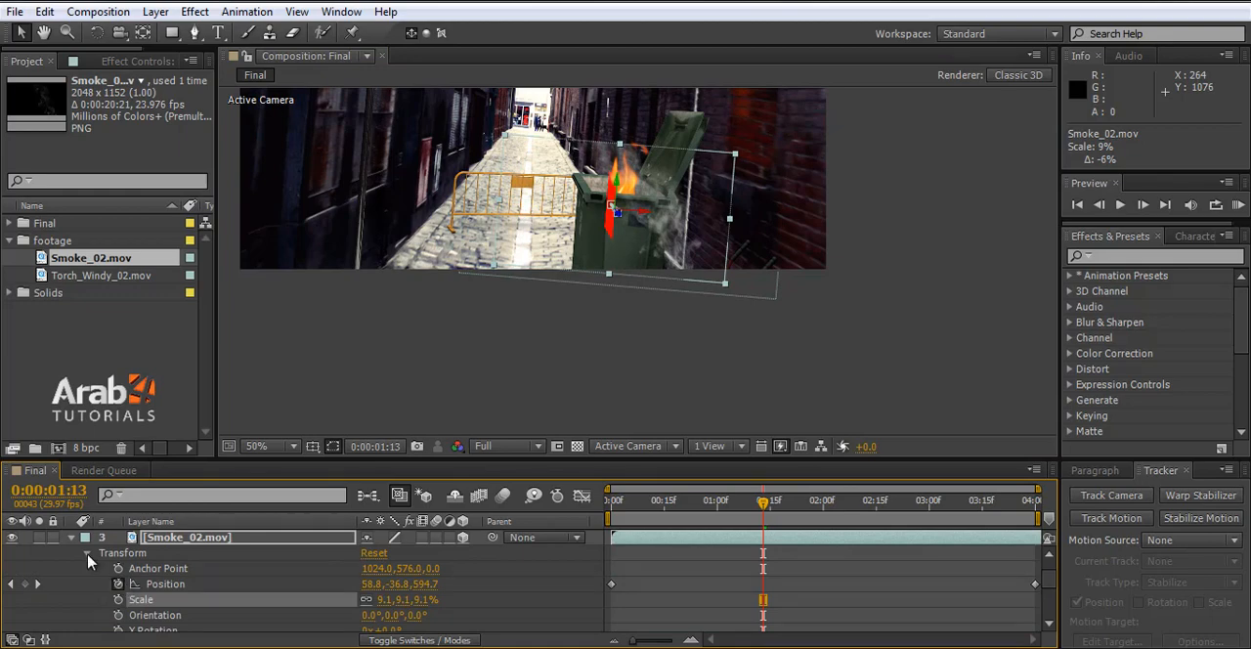
scroll(407, 583, "up", 1)
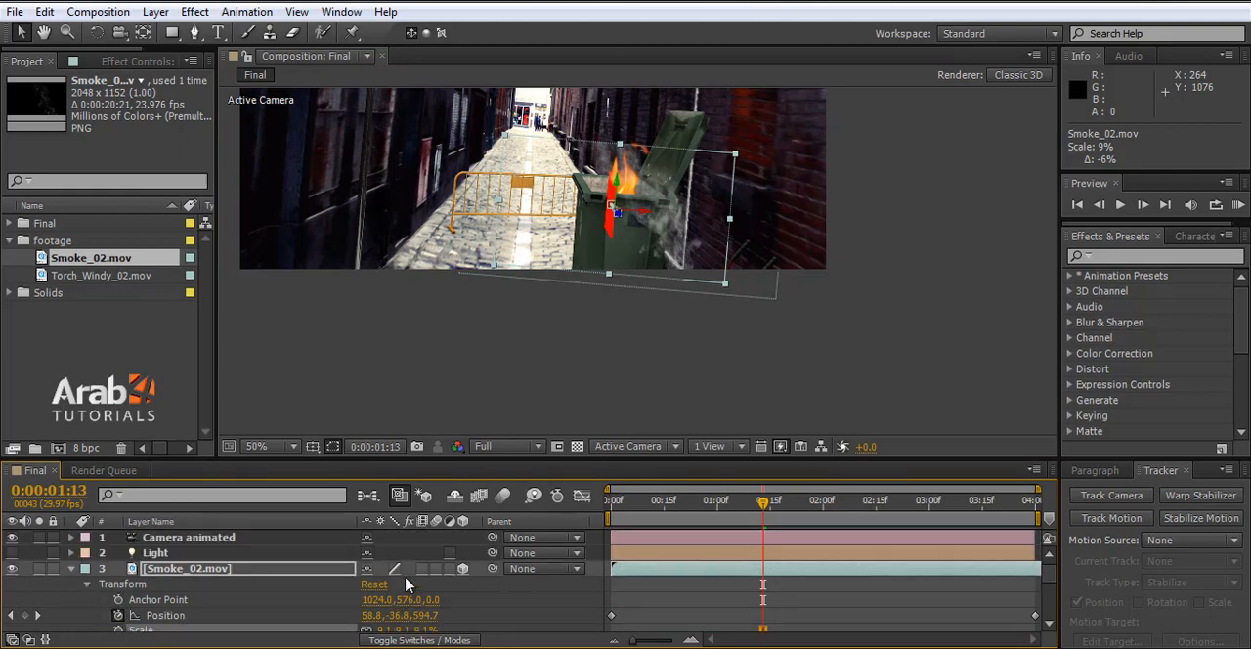
left_click_drag(403, 599, 284, 595)
key("ctrl+z")
left_click_drag(373, 603, 801, 598)
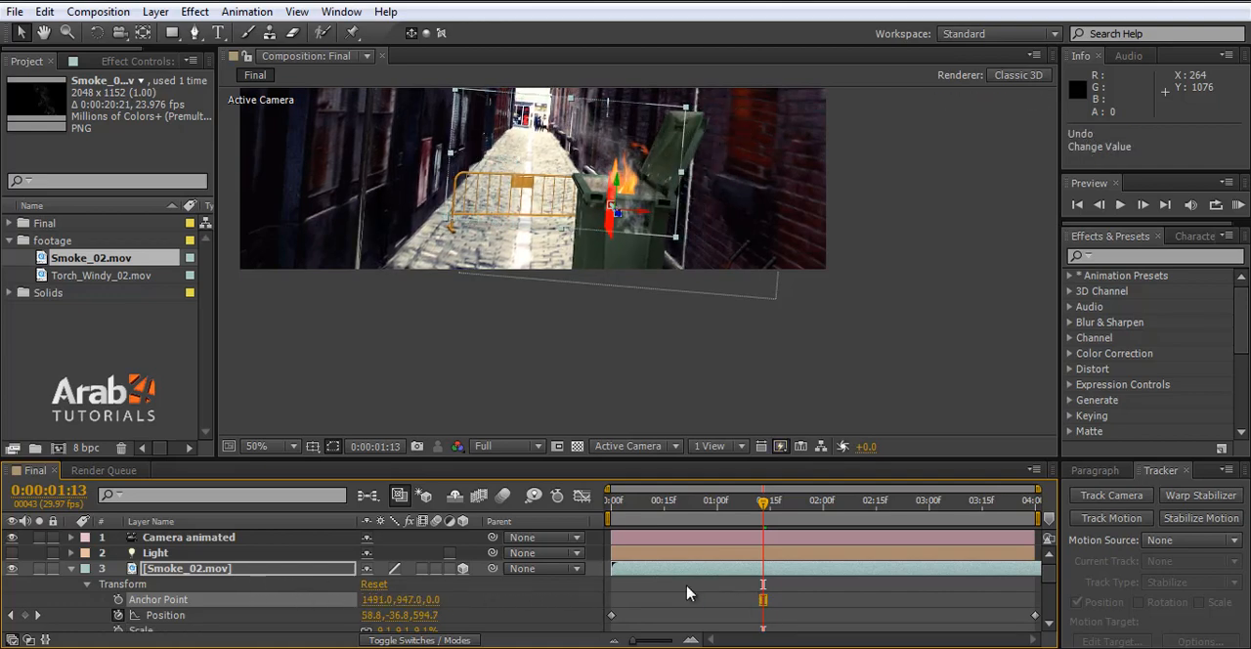
left_click_drag(405, 605, 521, 586)
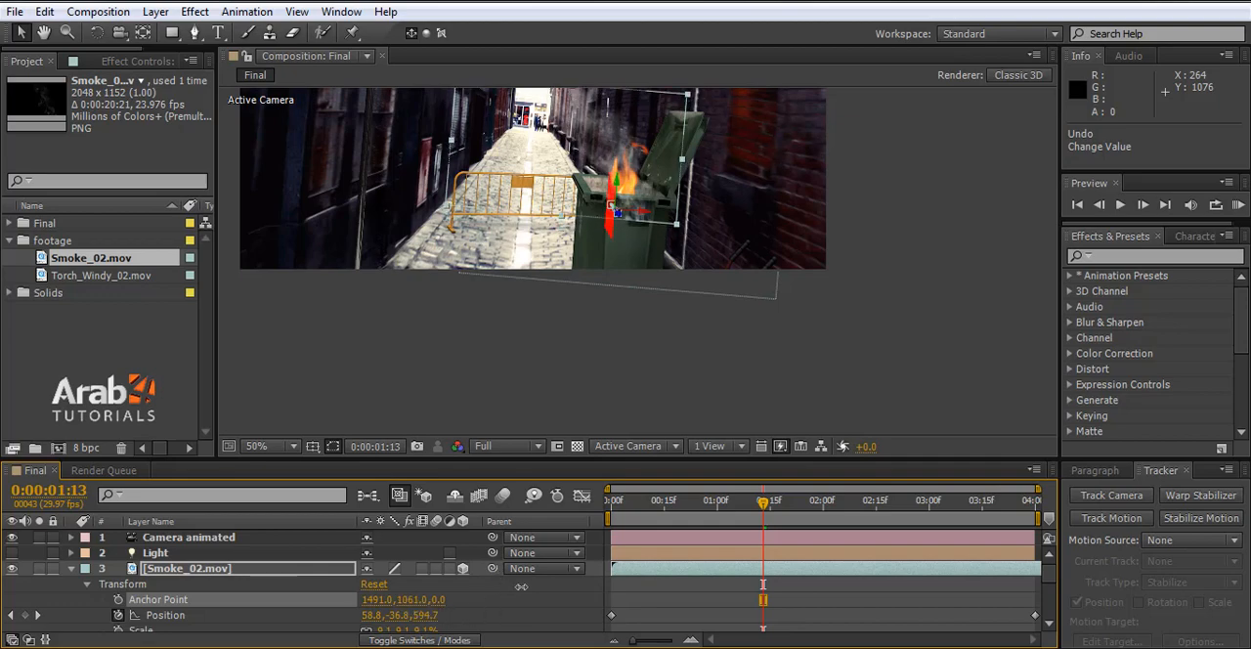
left_click_drag(375, 599, 417, 599)
scroll(666, 344, "down", 1)
scroll(642, 252, "up", 3)
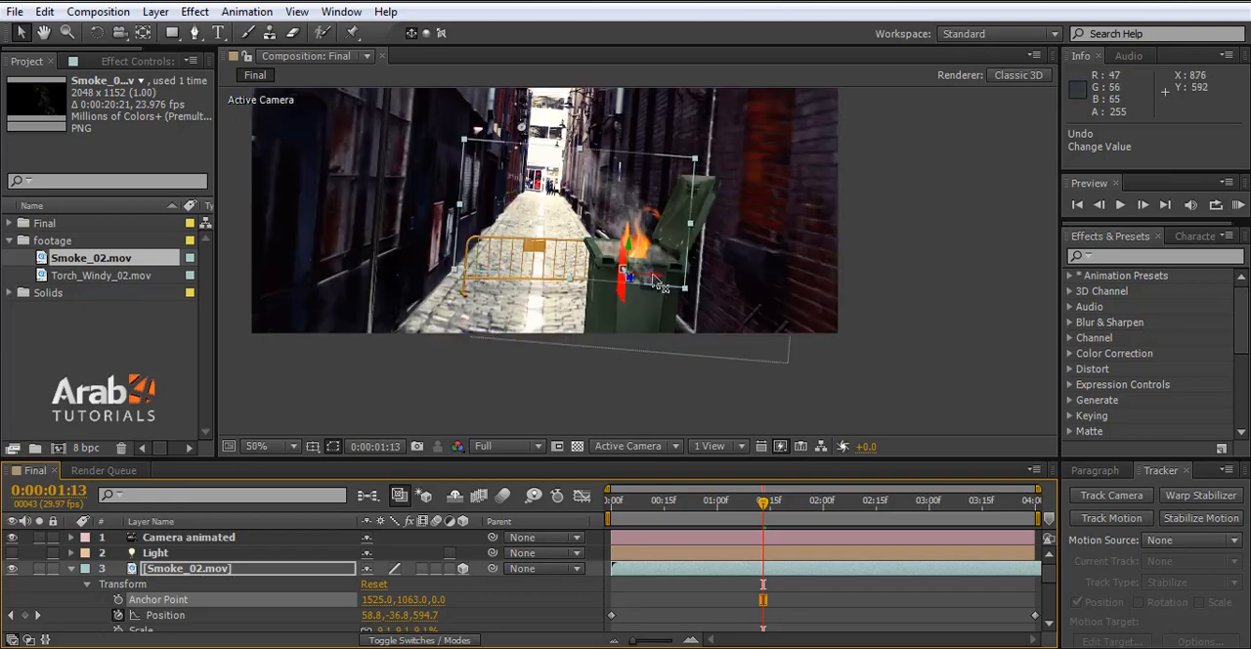
- Check the smoke's placement against the bin at several times between 0:00:00:21 and 0:00:01:22
left_click(700, 521)
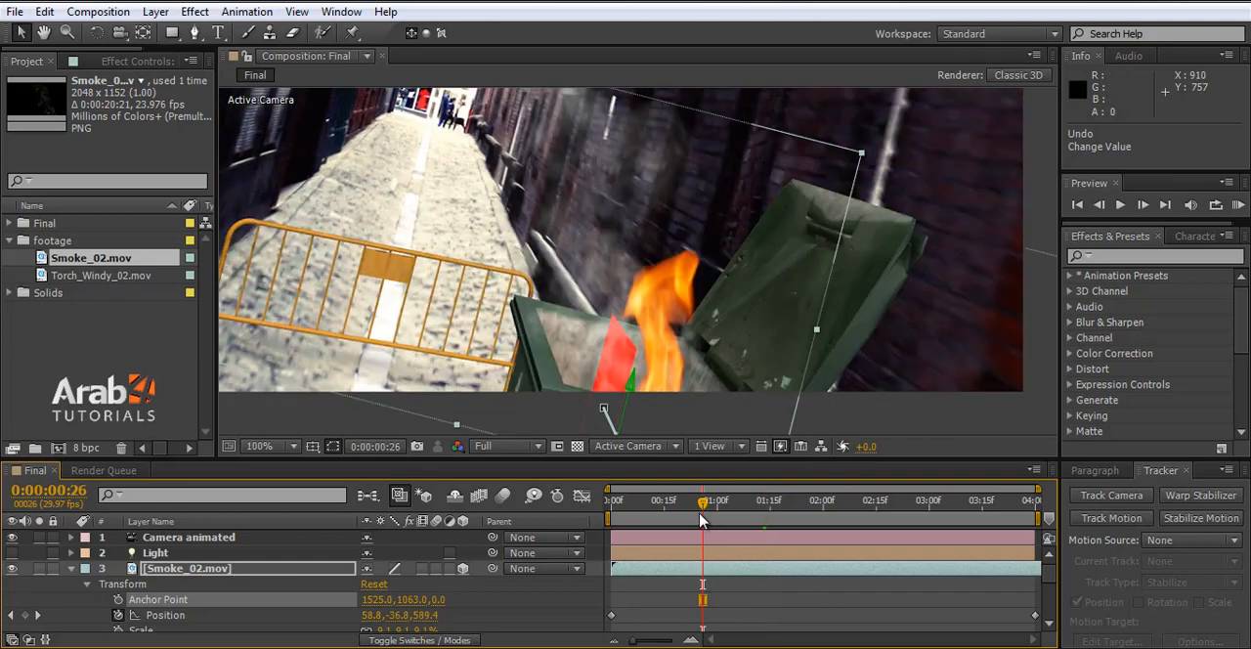
mouse_move(700, 521)
left_mouse_down()
mouse_move(735, 503)
mouse_move(827, 502)
mouse_move(685, 502)
left_mouse_up()
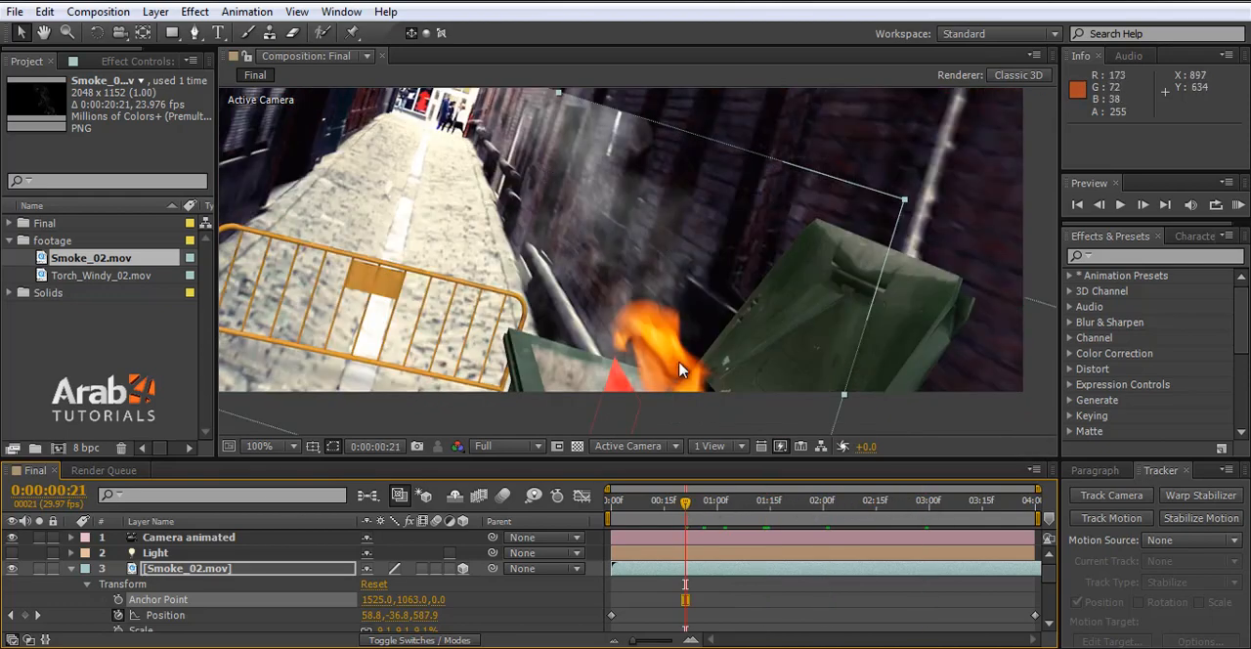
left_click(742, 502)
left_click(796, 515)
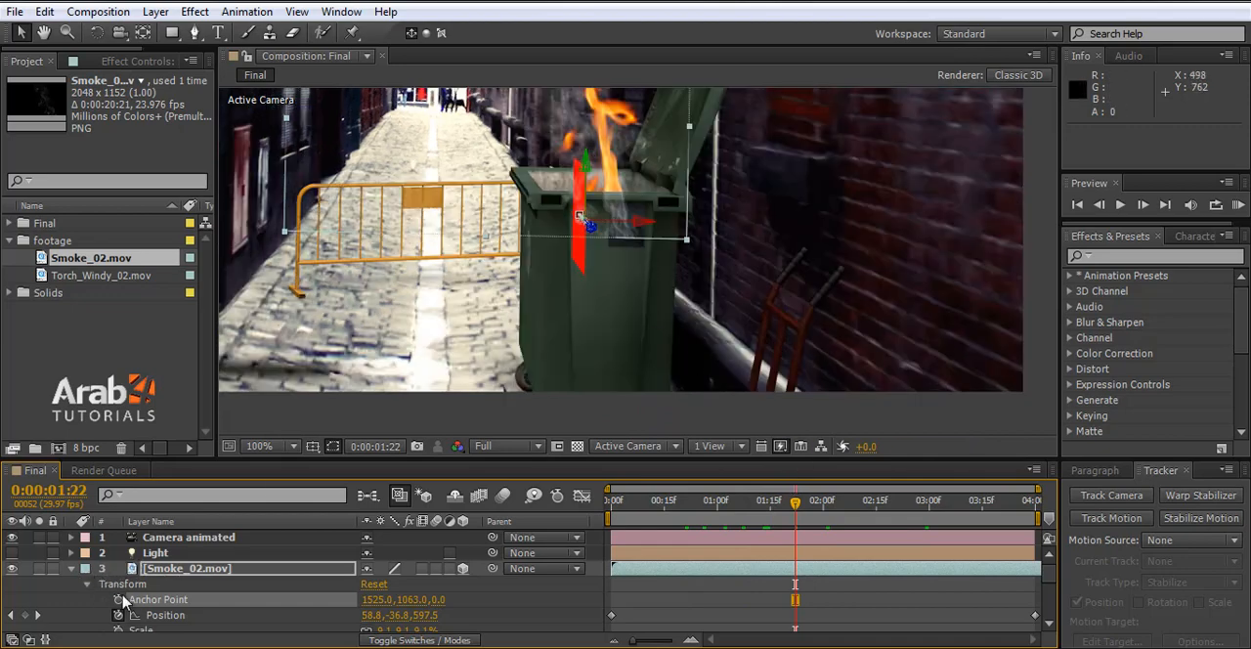
scroll(152, 612, "down", 5)
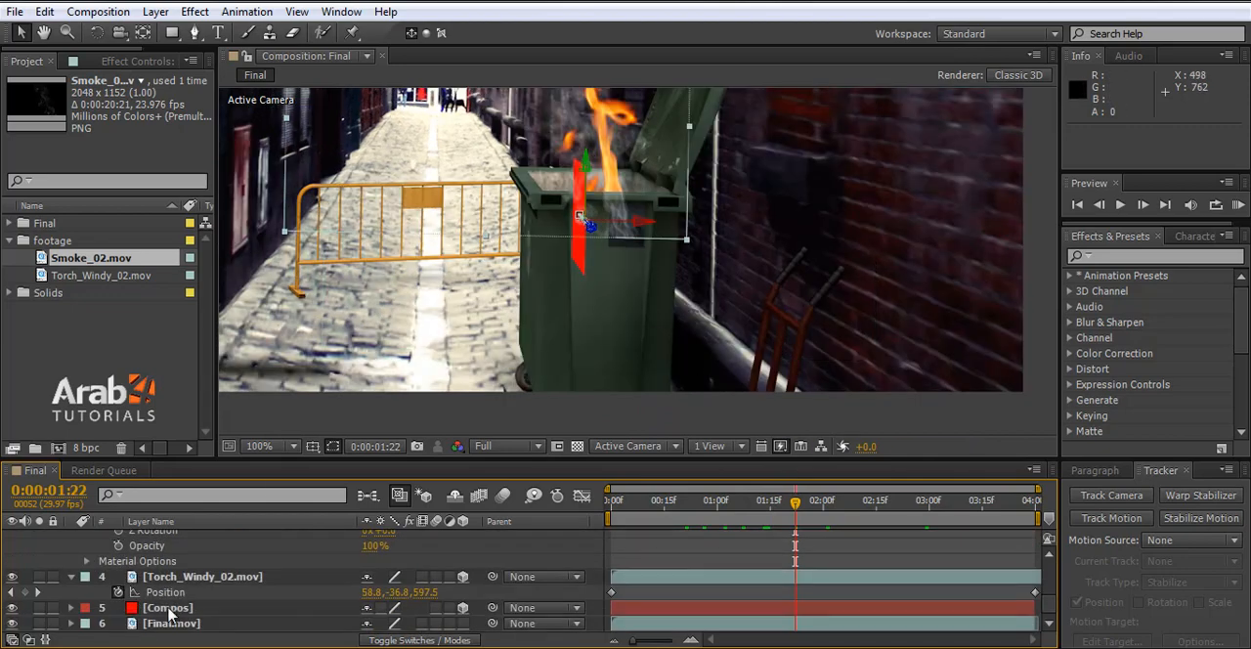
scroll(131, 581, "up", 2)
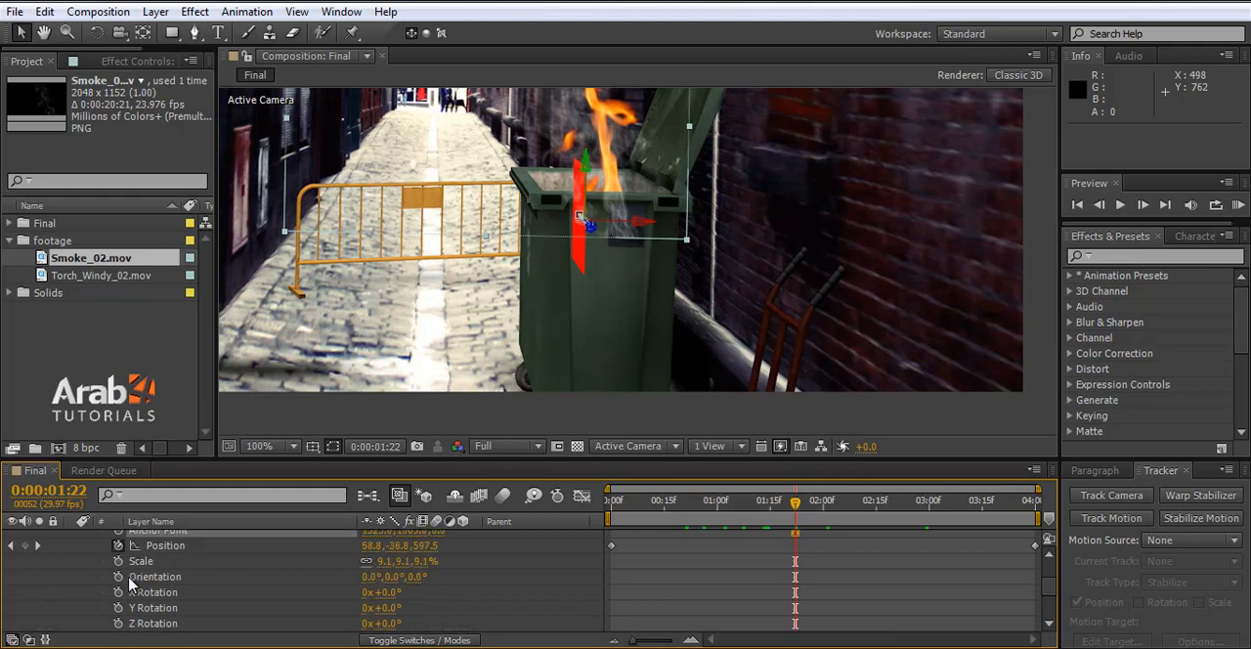
scroll(210, 606, "up", 2)
left_click(173, 570)
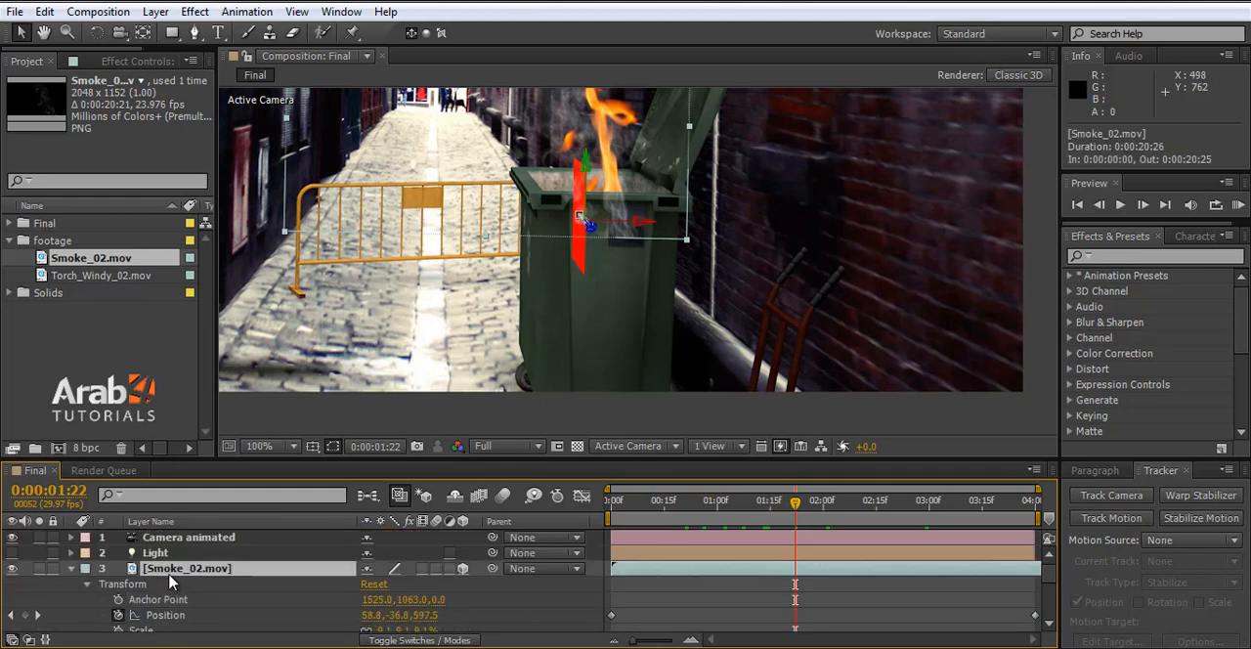
left_click(195, 33)
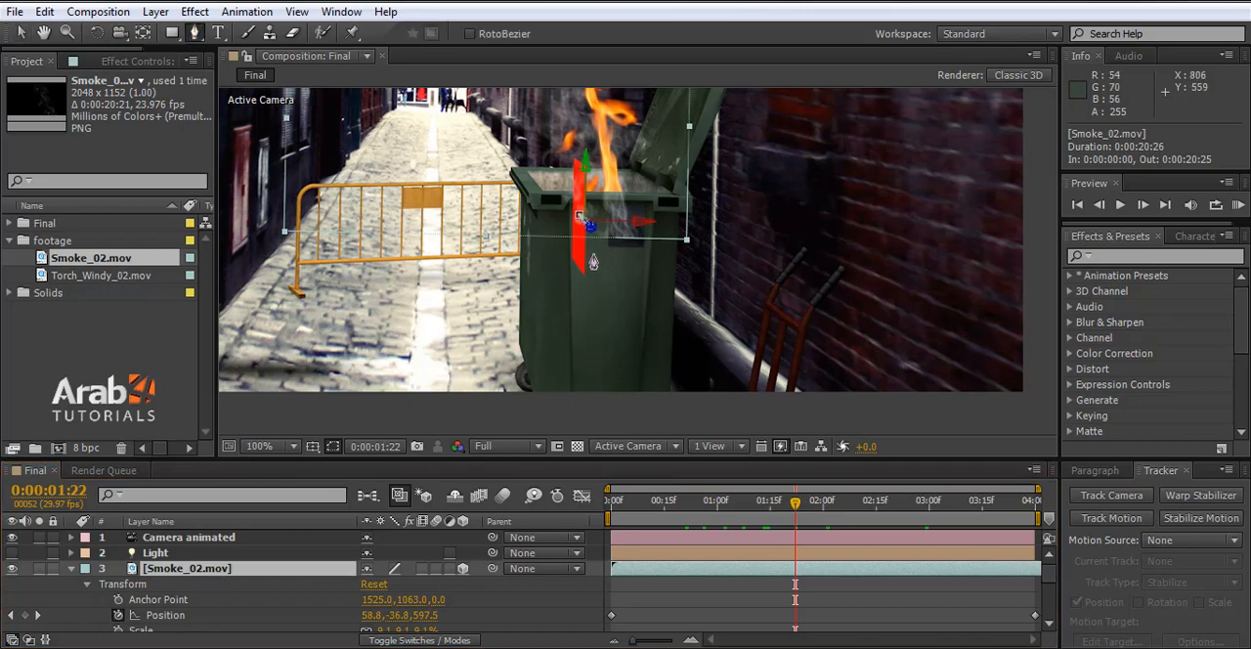
scroll(620, 192, "up", 2)
scroll(620, 191, "up", 2)
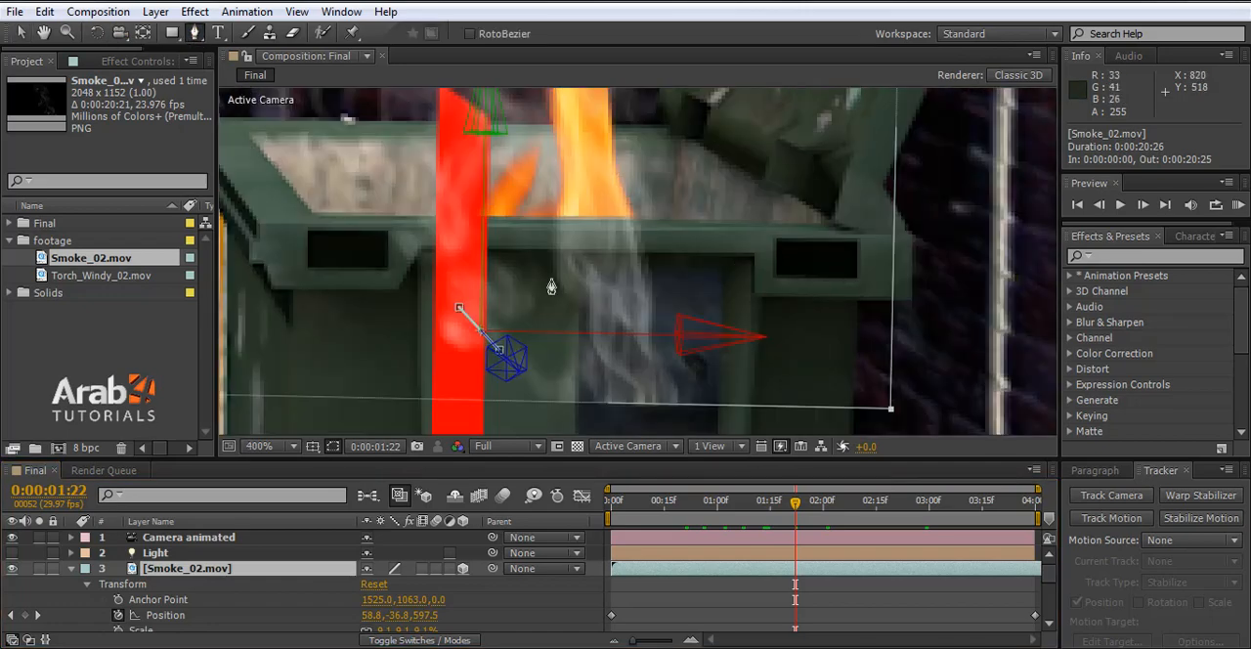
left_click(19, 32)
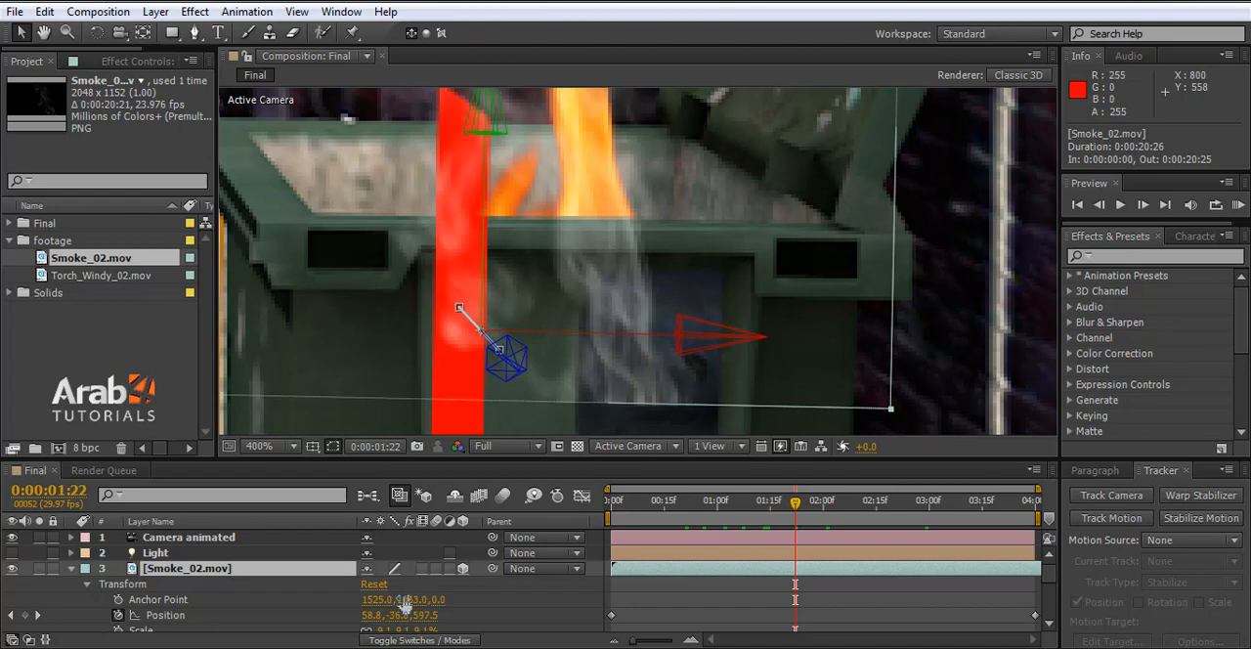
- Set the Smoke_02.mov anchor point Y to 1294, aligning the footage's lower edge with the bin's front rim, and check earlier frames
left_click_drag(404, 601, 626, 589)
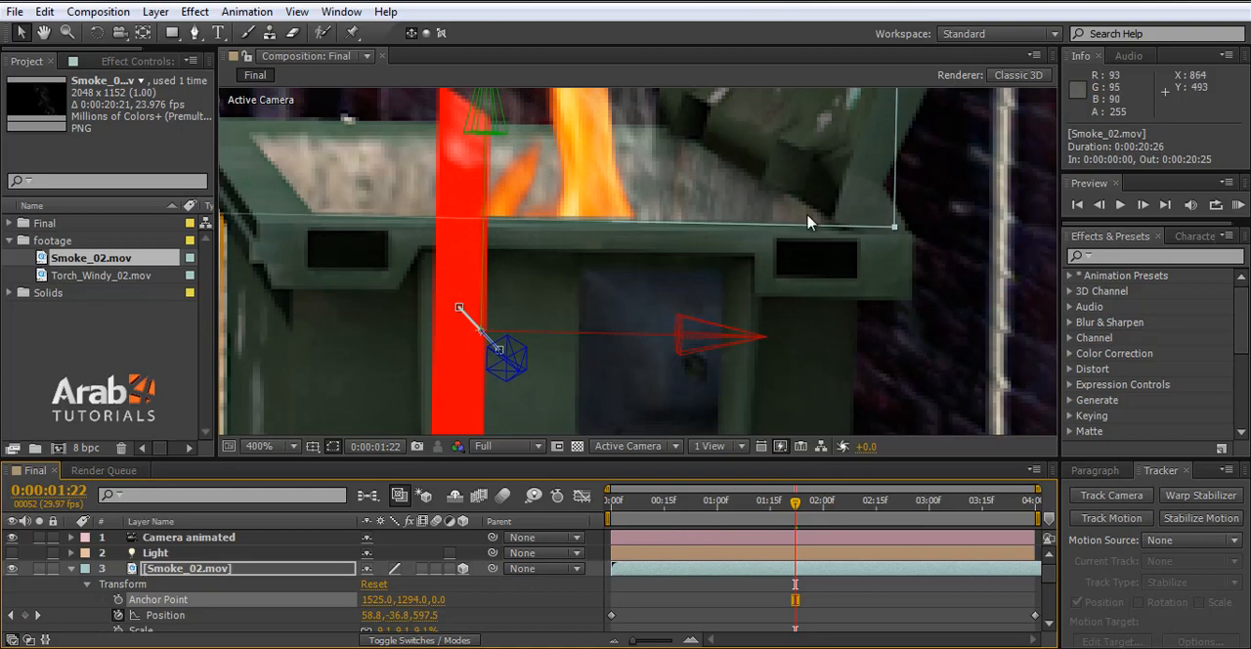
left_click(669, 508)
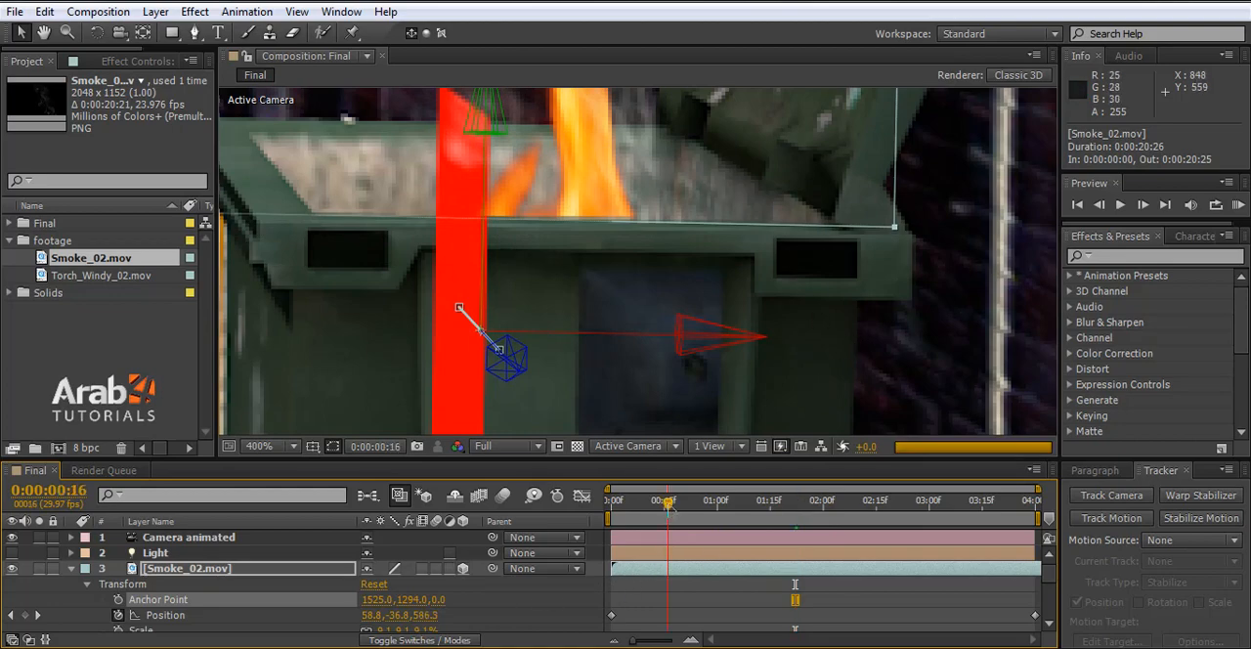
scroll(734, 361, "down", 2)
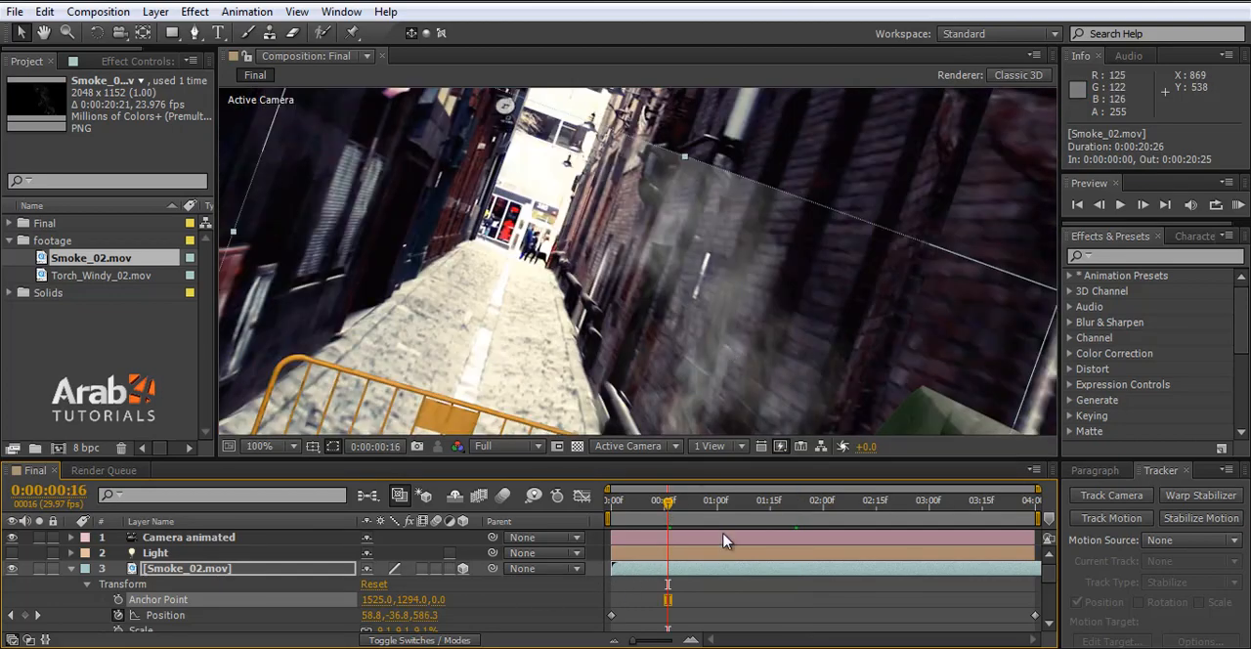
left_click(701, 508)
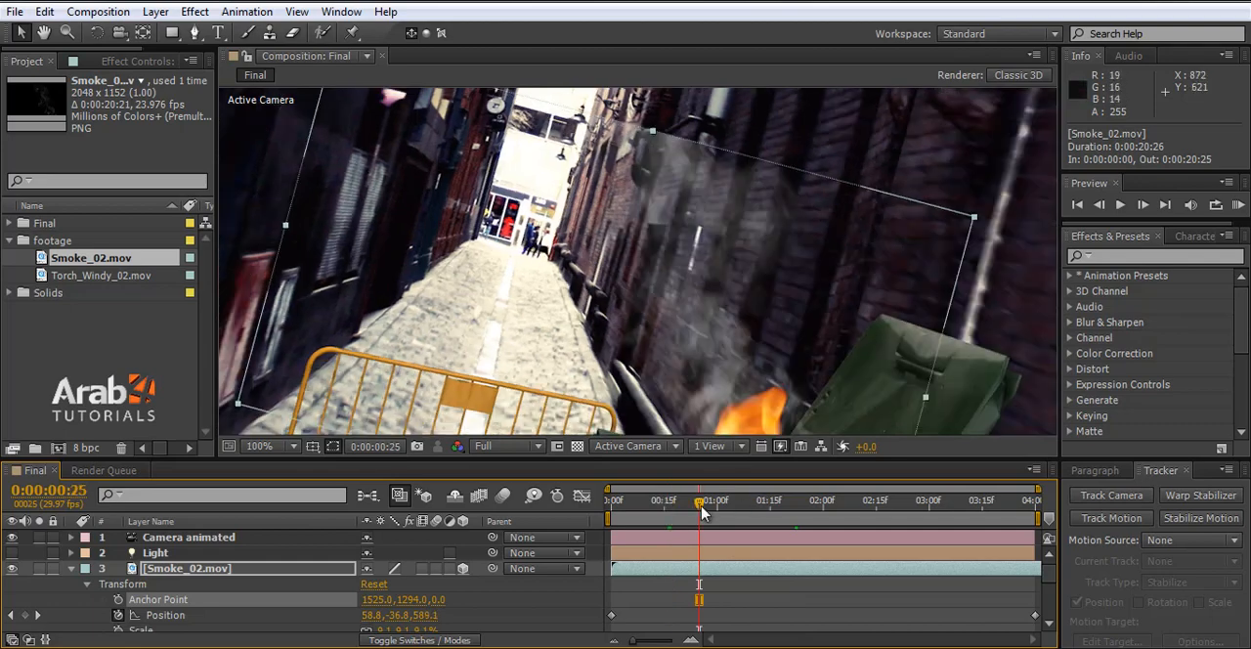
left_click_drag(701, 511, 755, 512)
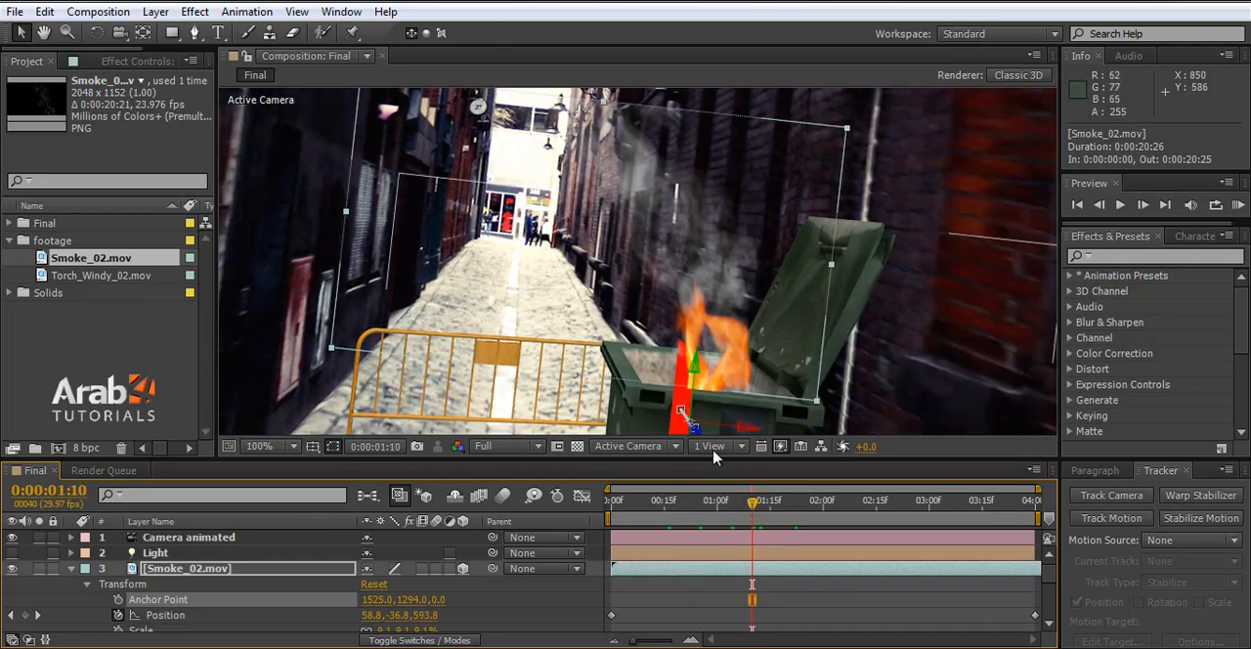
- Inspect the smoke against the bin rim around 0:00:01:07 and 0:00:01:02, and set its anchor point Z to 78
left_click(741, 509)
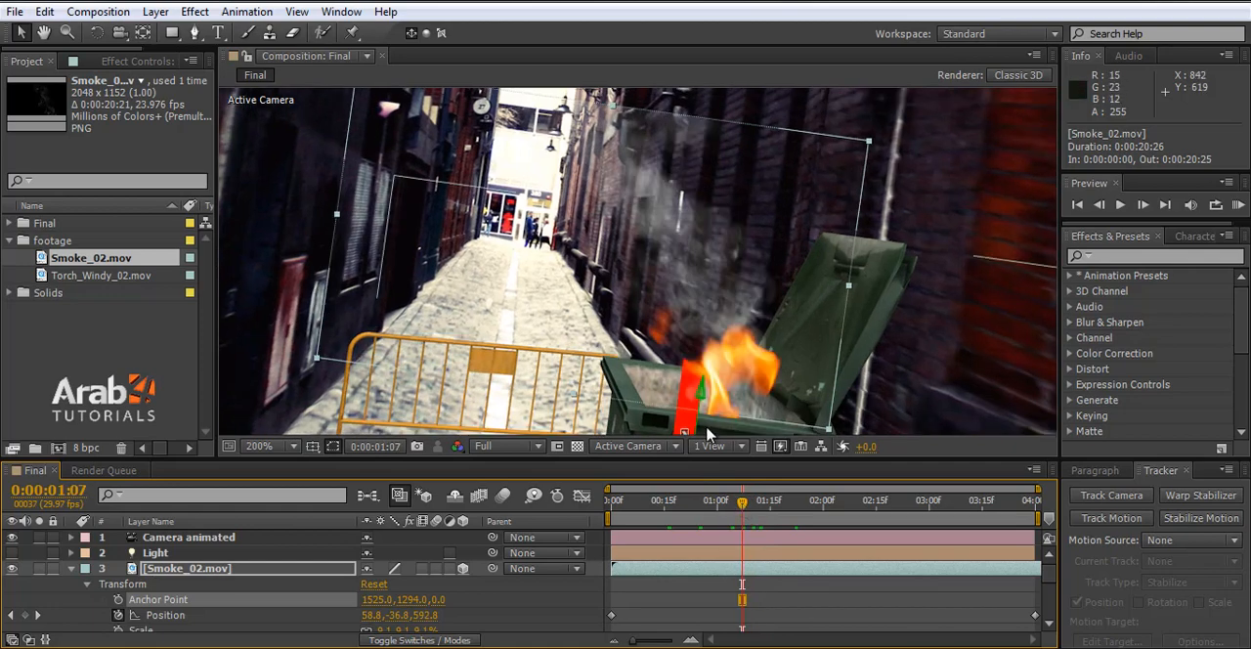
scroll(705, 430, "up", 3)
scroll(706, 438, "down", 2)
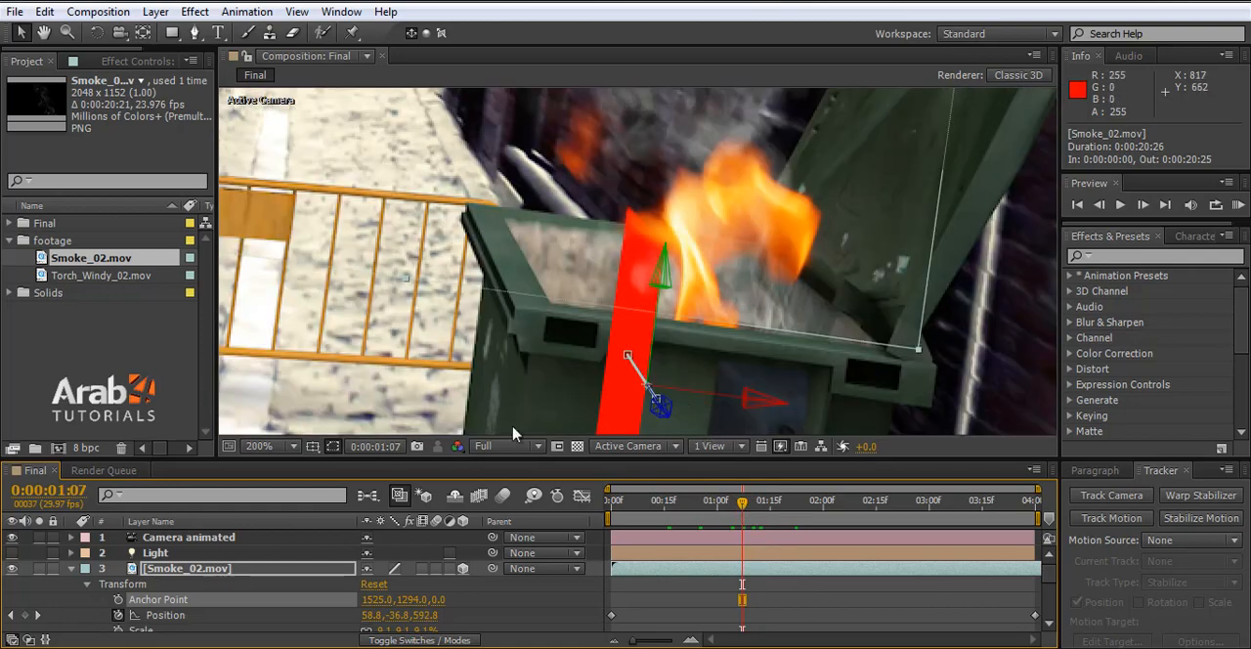
left_click(260, 445)
left_click(306, 135)
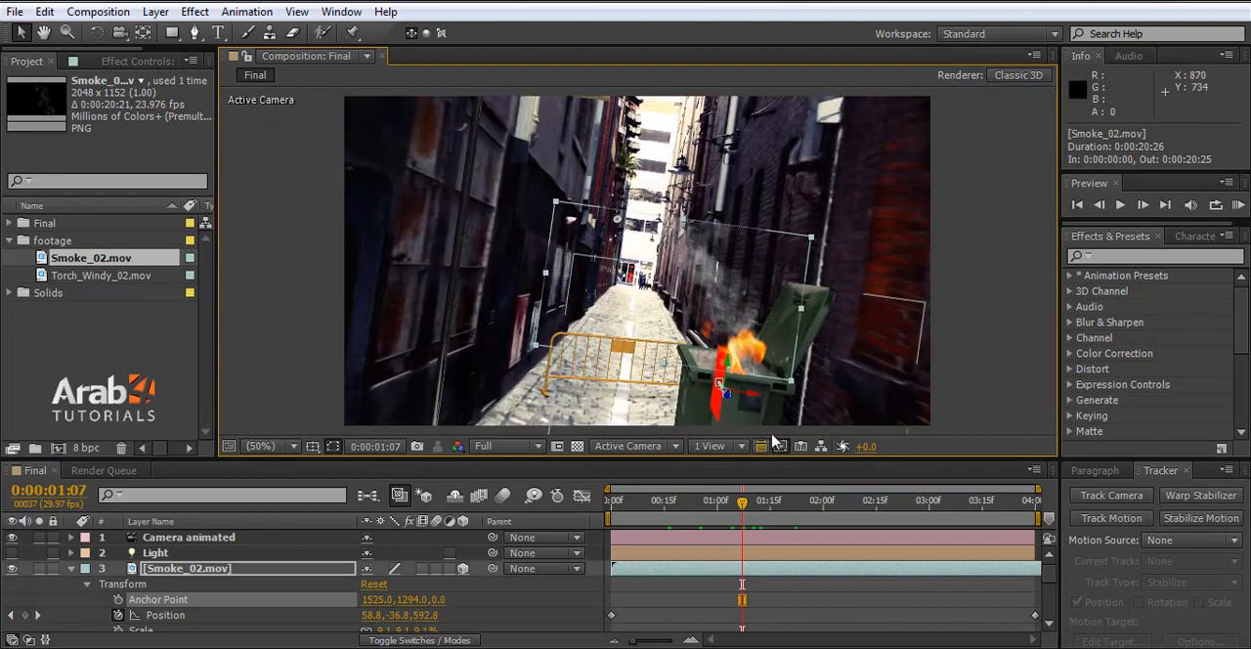
scroll(726, 296, "up", 4)
left_click(726, 516)
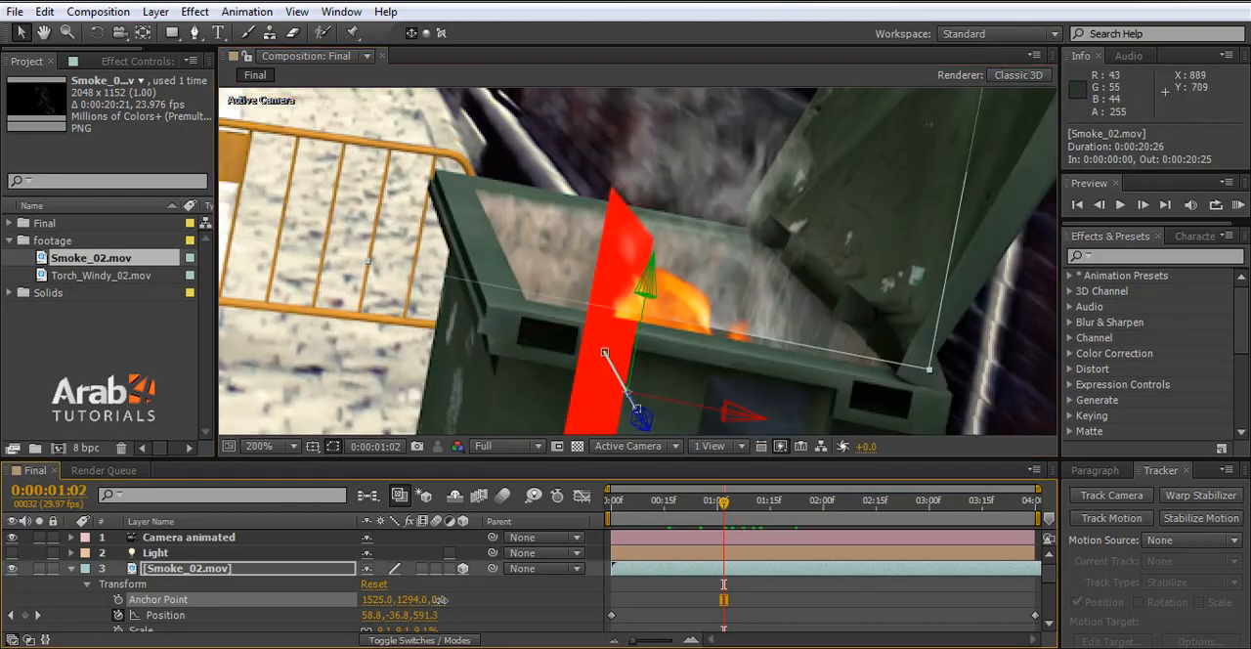
left_click_drag(440, 599, 504, 595)
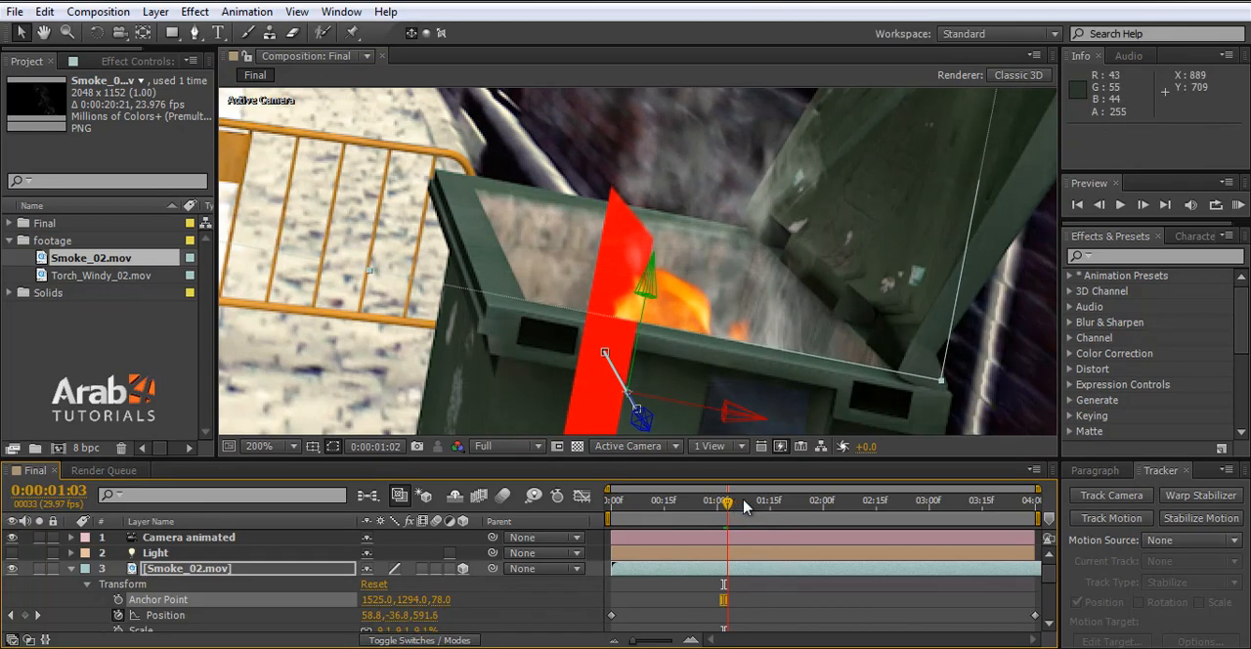
- Check the smoke at 0:00:03:07 and add an Anchor Point keyframe to the Smoke_02.mov layer at 0:00:00:00
left_click(746, 506)
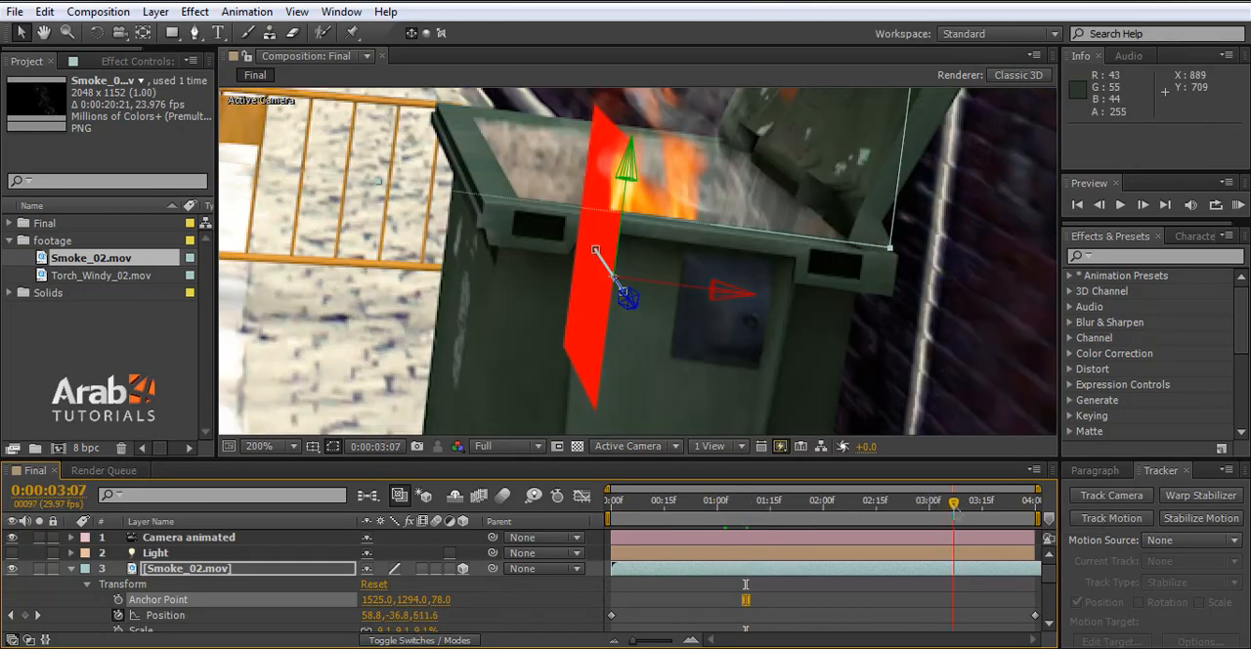
left_click(952, 500)
scroll(661, 191, "down", 4)
scroll(662, 193, "up", 6)
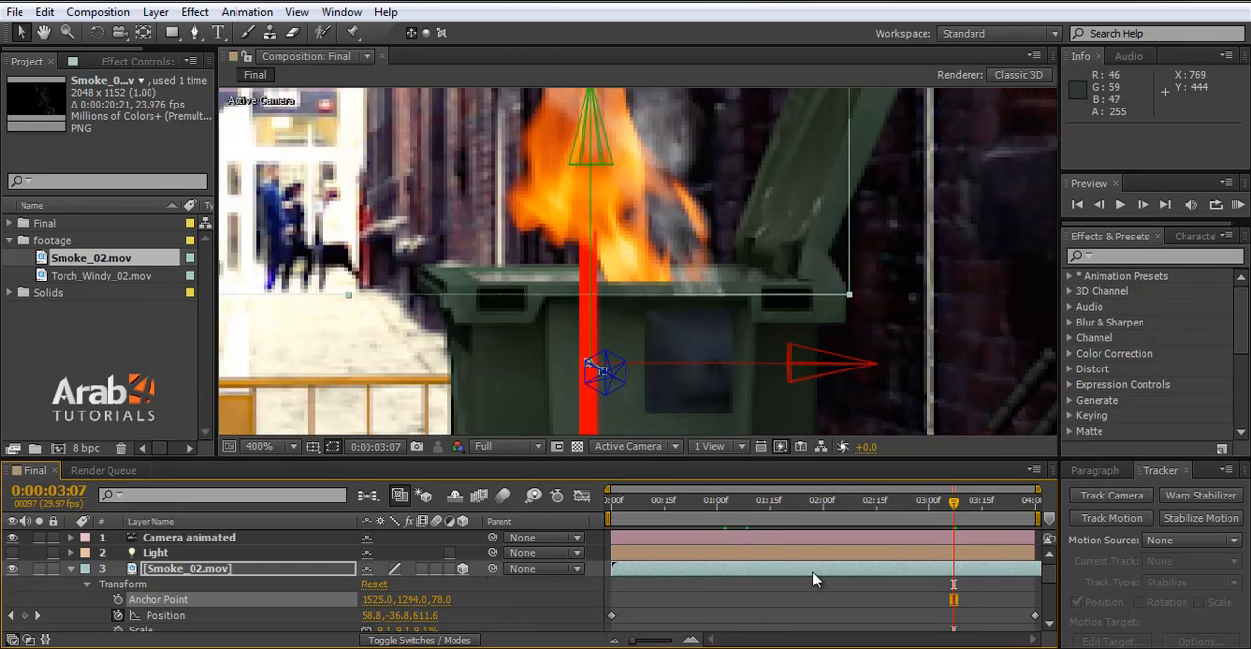
left_click_drag(636, 505, 611, 504)
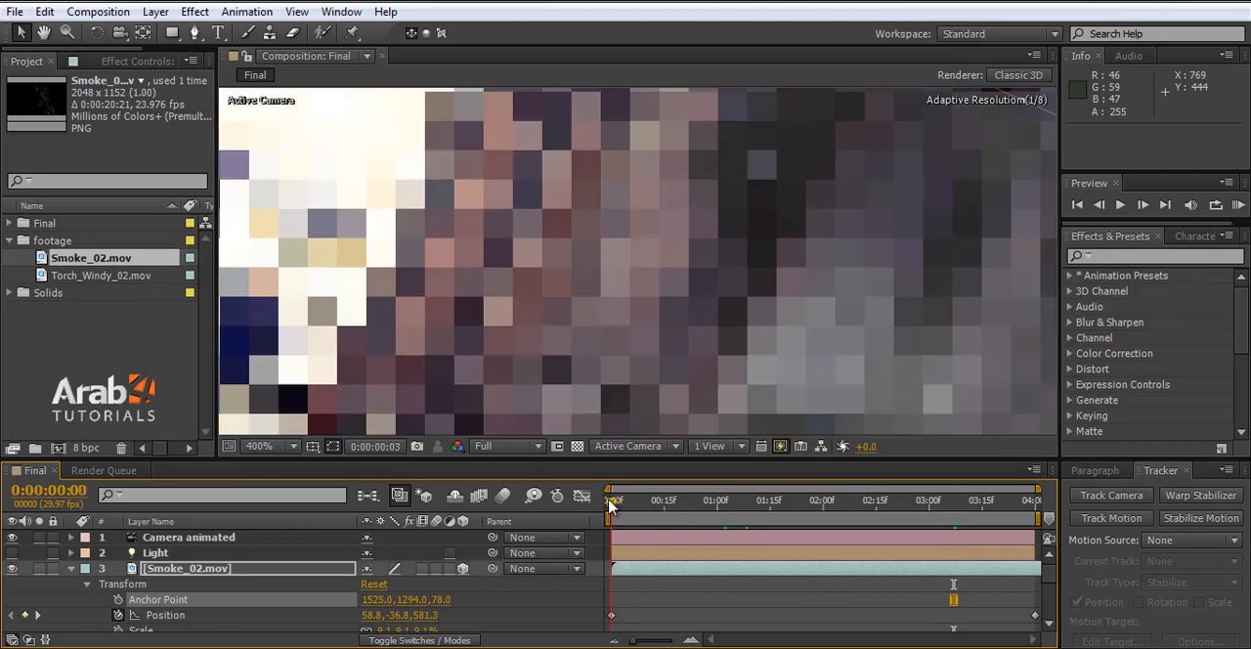
left_click(118, 600)
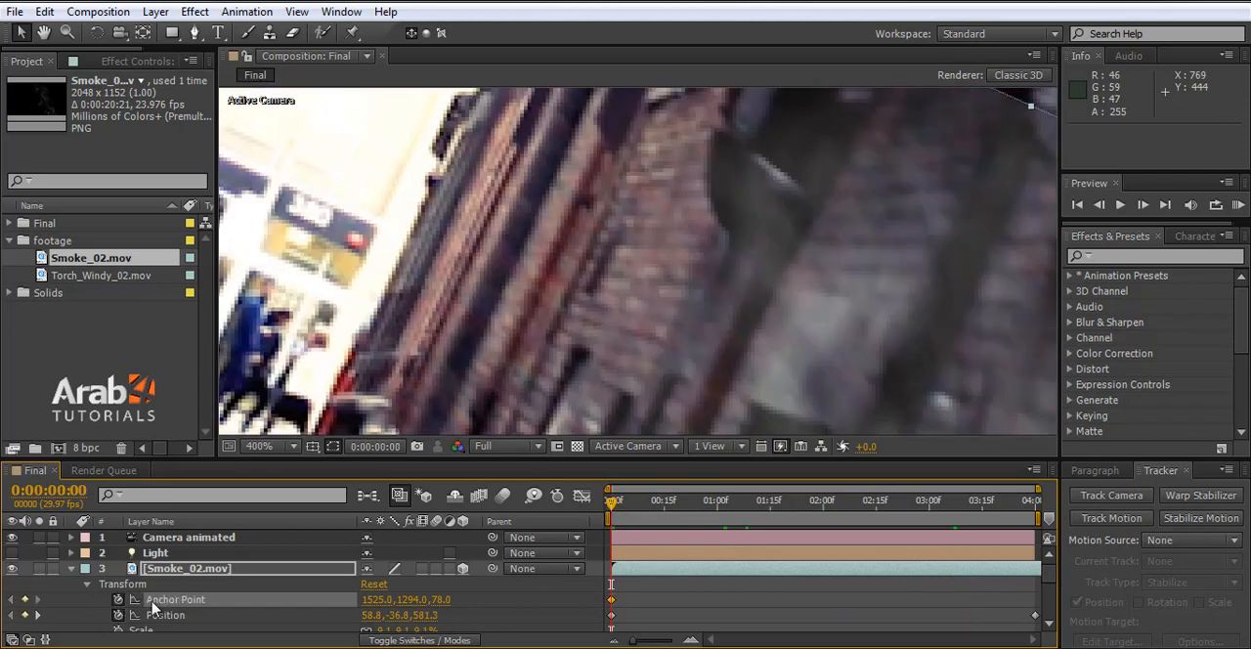
- At 0:00:03:26, keyframe the Smoke_02.mov anchor point Y at 1324 so the smoke clears the bin's rim
left_click(1022, 506)
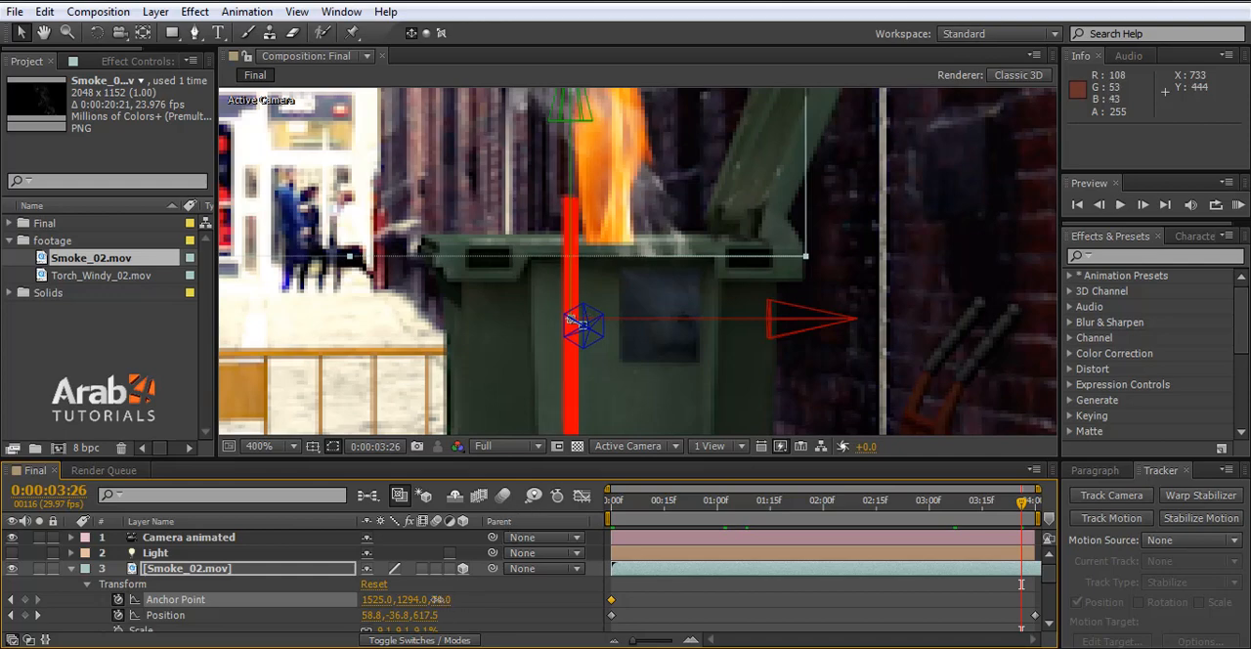
left_click_drag(438, 599, 420, 599)
left_click_drag(357, 599, 354, 608)
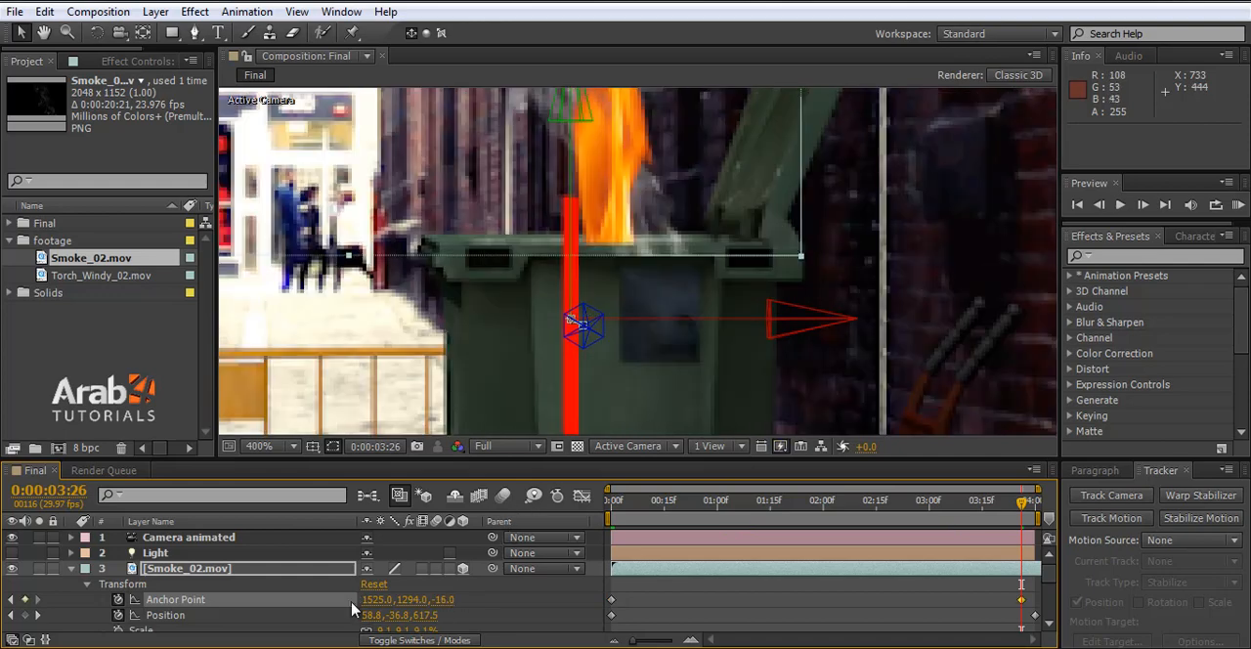
key("ctrl+z")
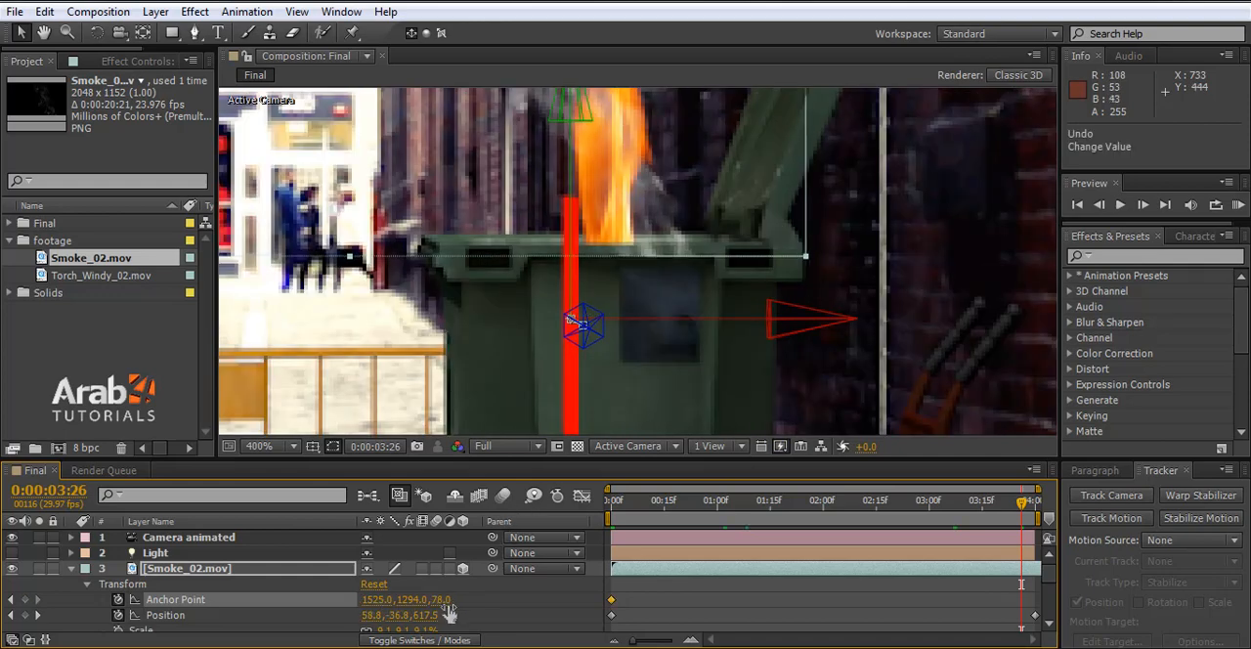
left_click_drag(414, 600, 442, 599)
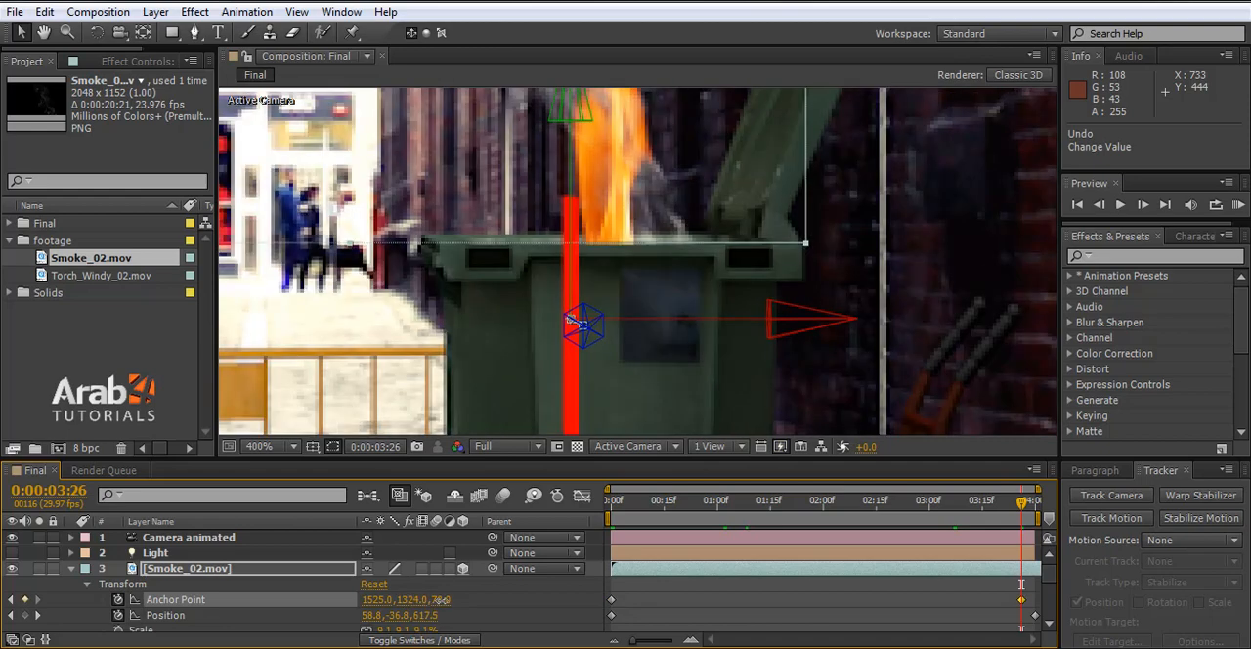
- Review the smoke at other times, including 0:00:00:23, and save the project
left_click(923, 518)
left_click(692, 503)
key("ctrl+s")
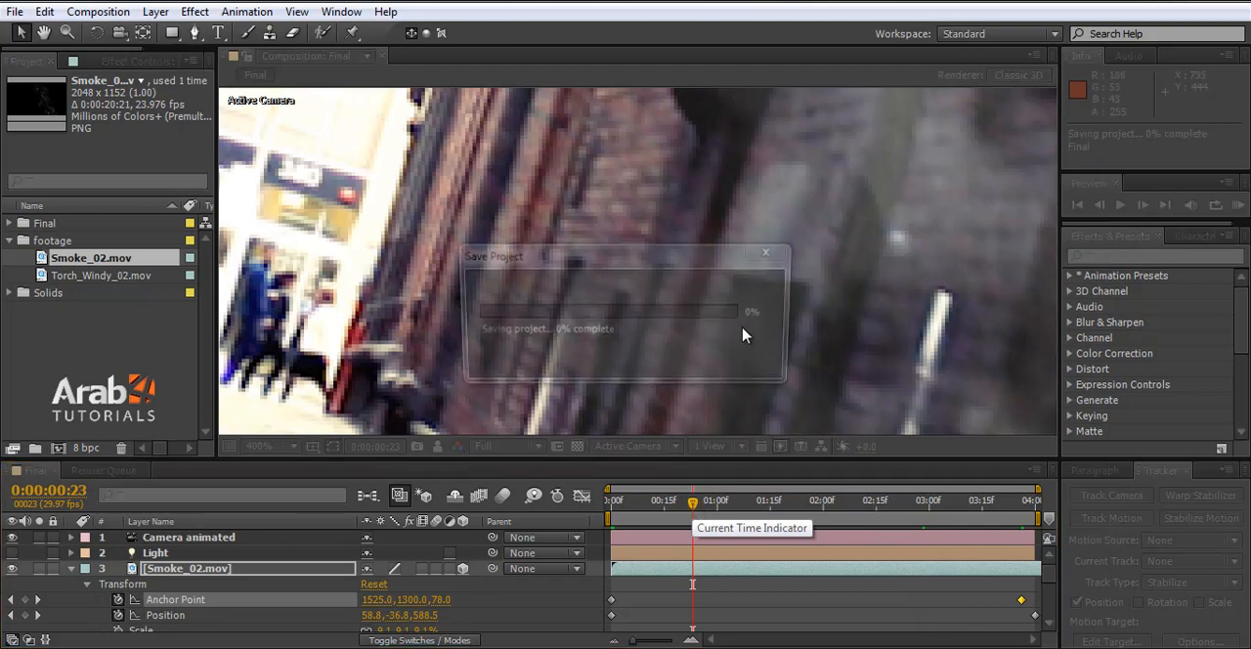
scroll(667, 337, "down", 2)
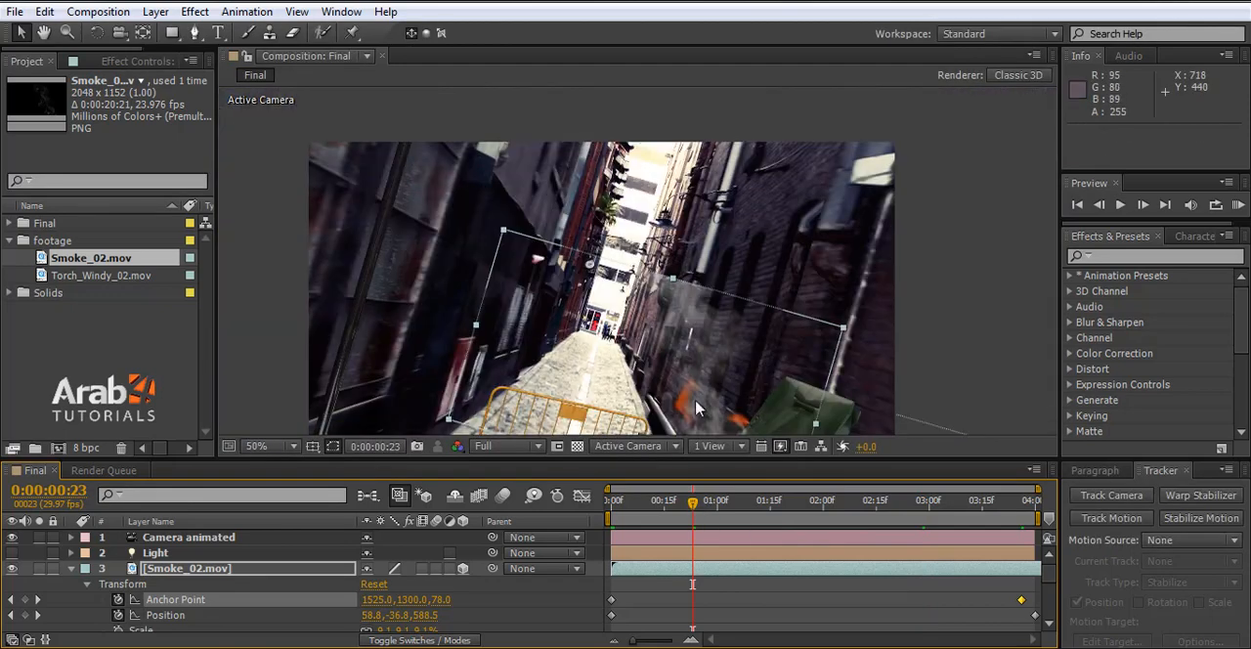
- At 0:00:01:13, draw a closed eight-point Pen mask on the Smoke_02.mov layer around the upper part of the smoke
left_click(763, 503)
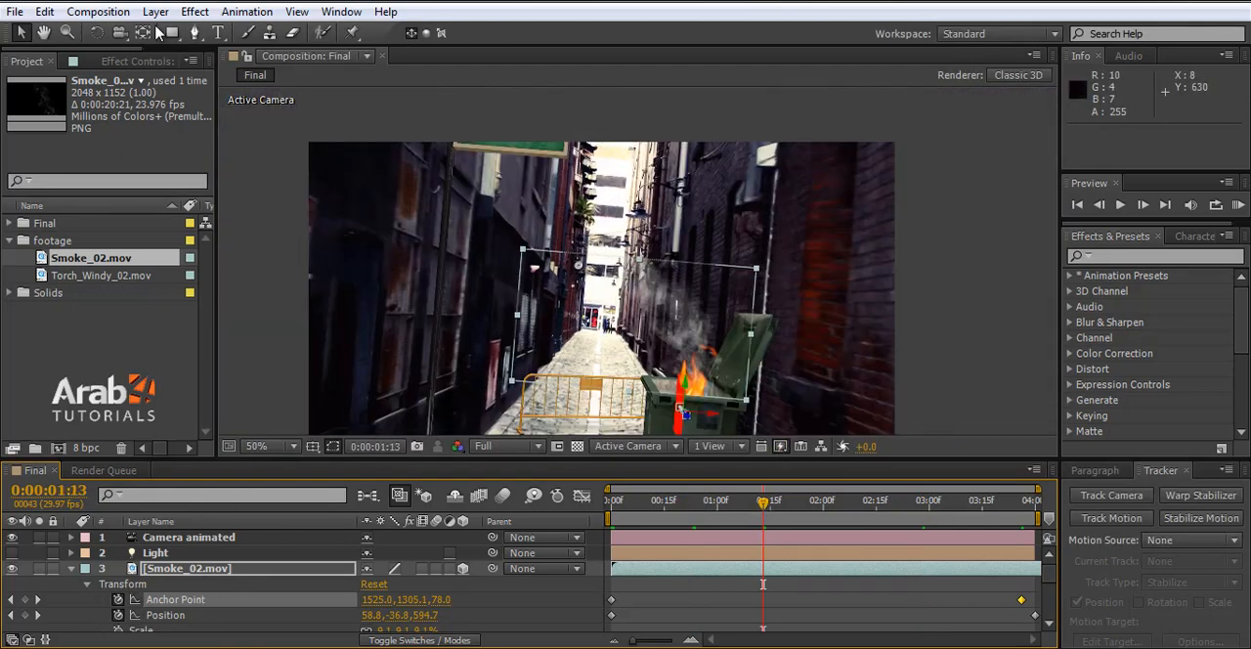
left_click(194, 32)
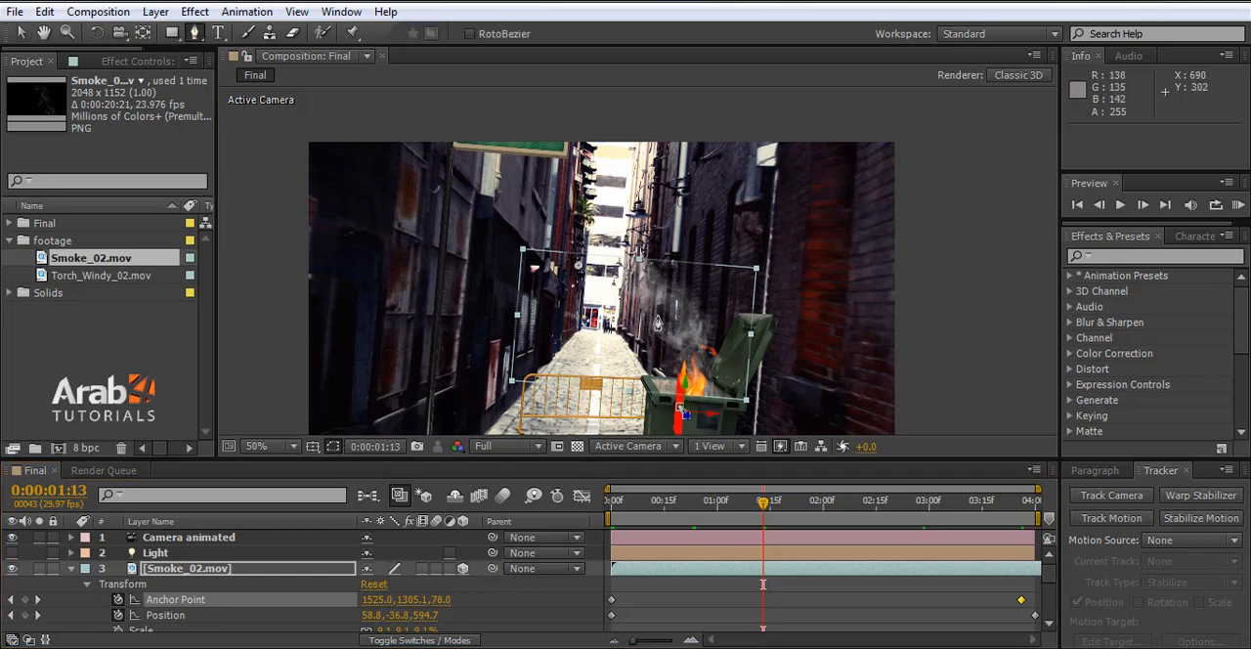
scroll(663, 333, "up", 2)
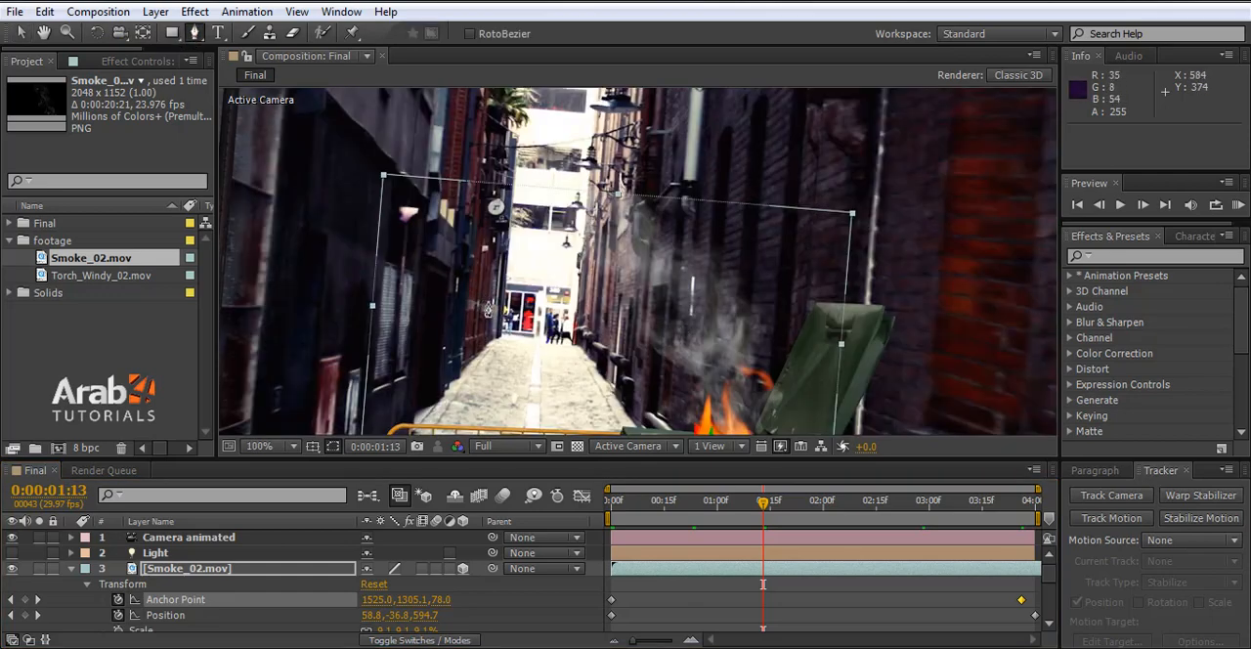
left_click(444, 285)
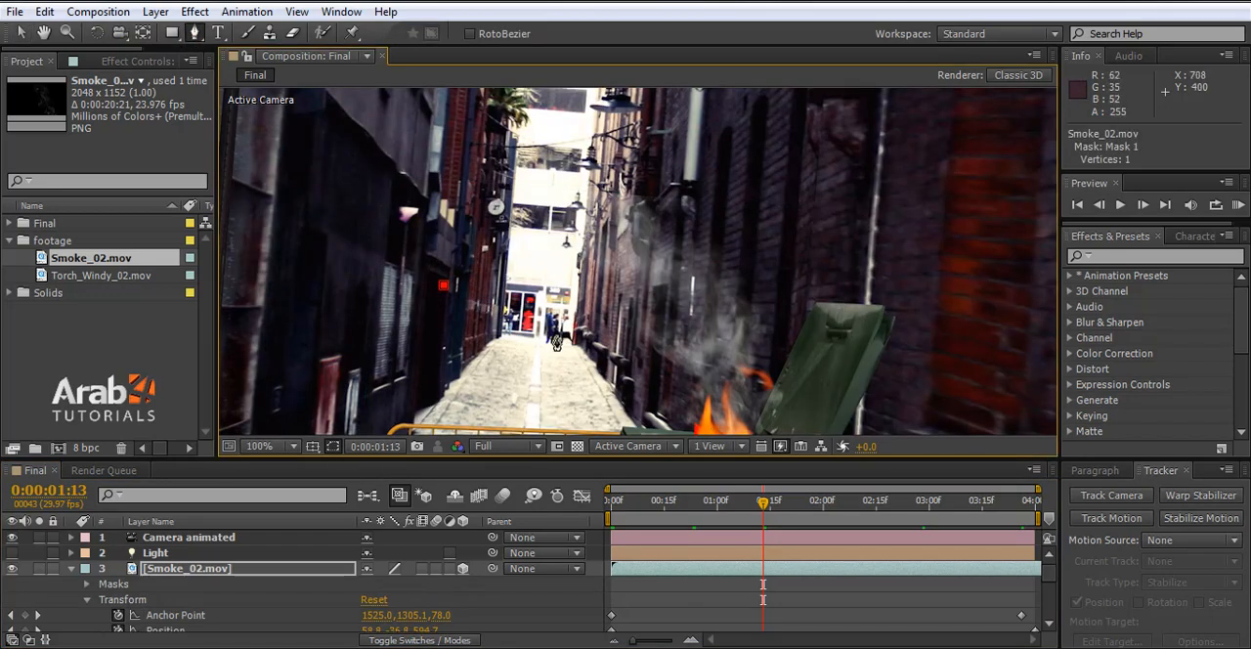
left_click(542, 340)
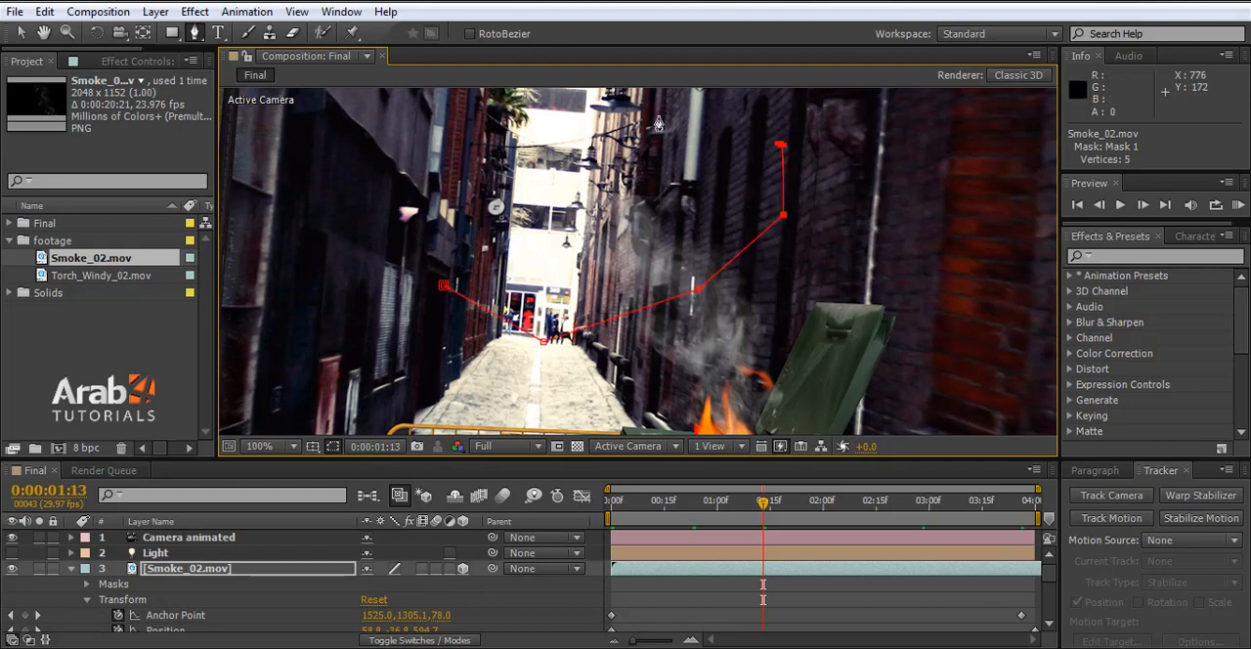
left_click(529, 105)
left_click(387, 160)
left_click(444, 290)
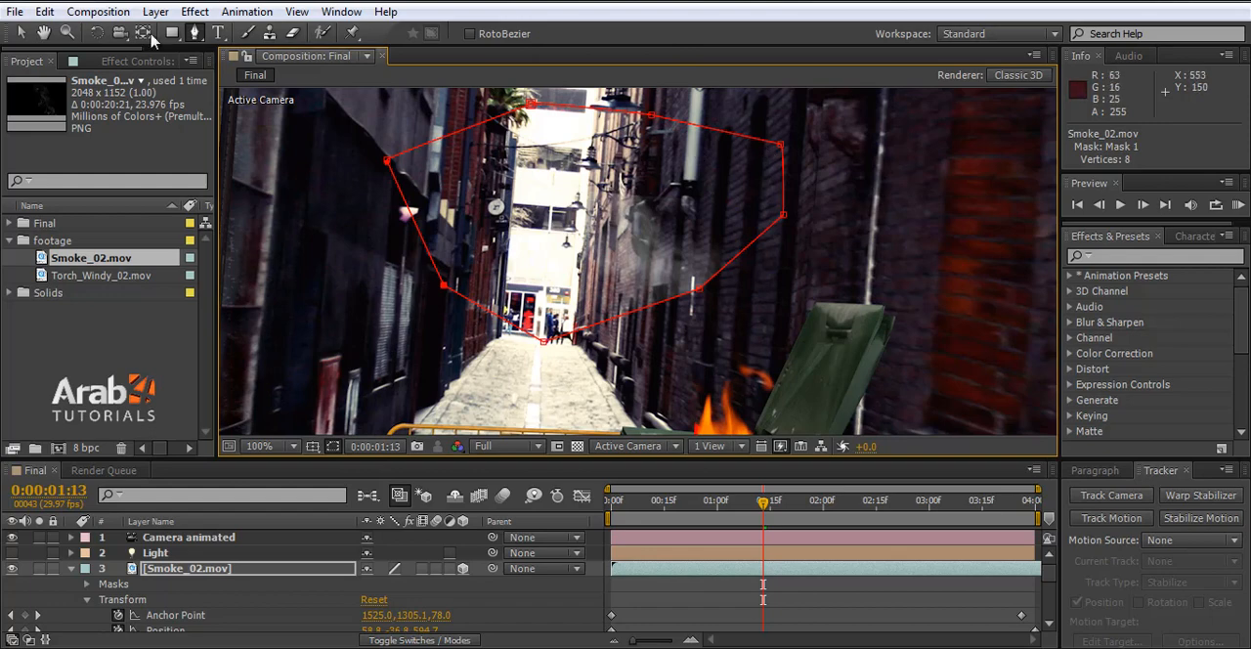
- Reshape the smoke mask by moving its upper-right corner outward and adjusting its lower-left and top points
key("v")
left_click_drag(780, 145, 799, 128, "ctrl+alt")
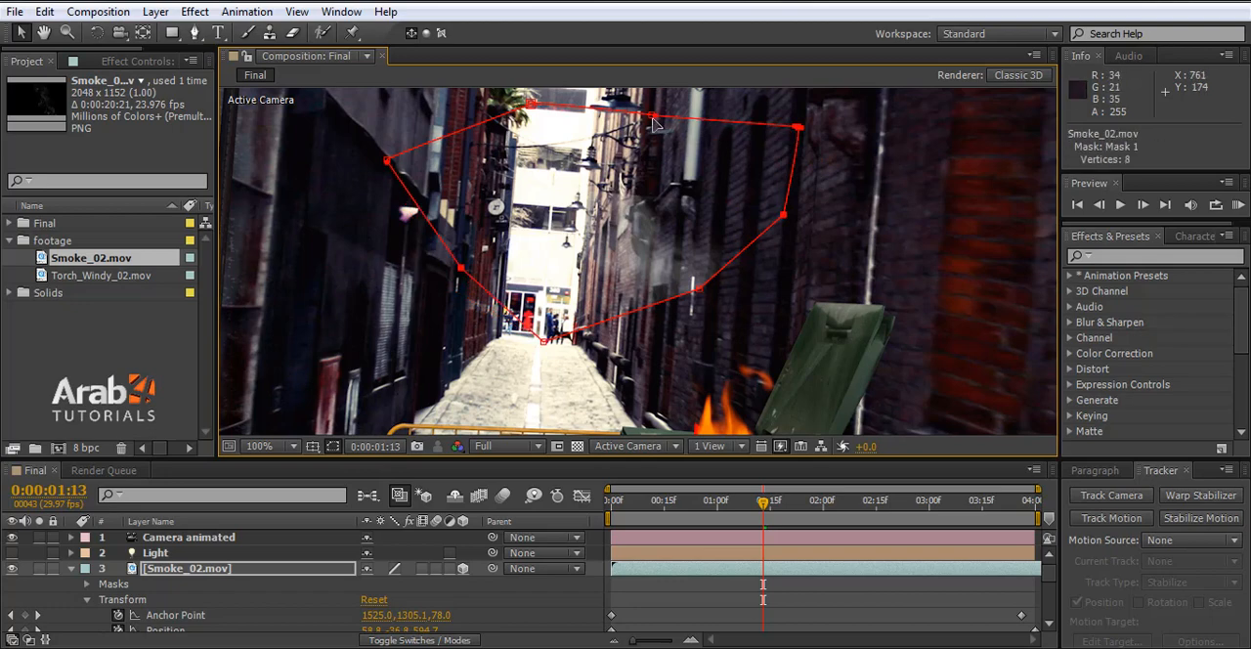
scroll(664, 157, "up", 2)
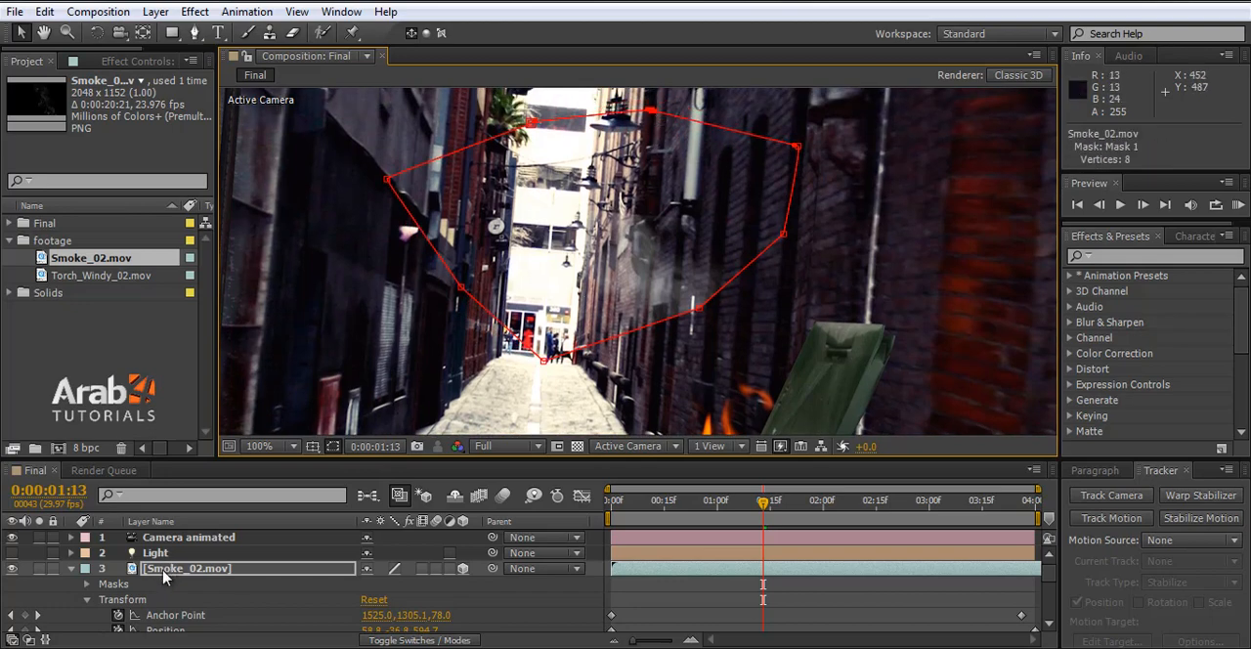
- Set Mask 1 of the Smoke_02.mov layer to Subtract mode so the upper smoke is cut away
left_click(87, 584)
scroll(184, 596, "down", 1)
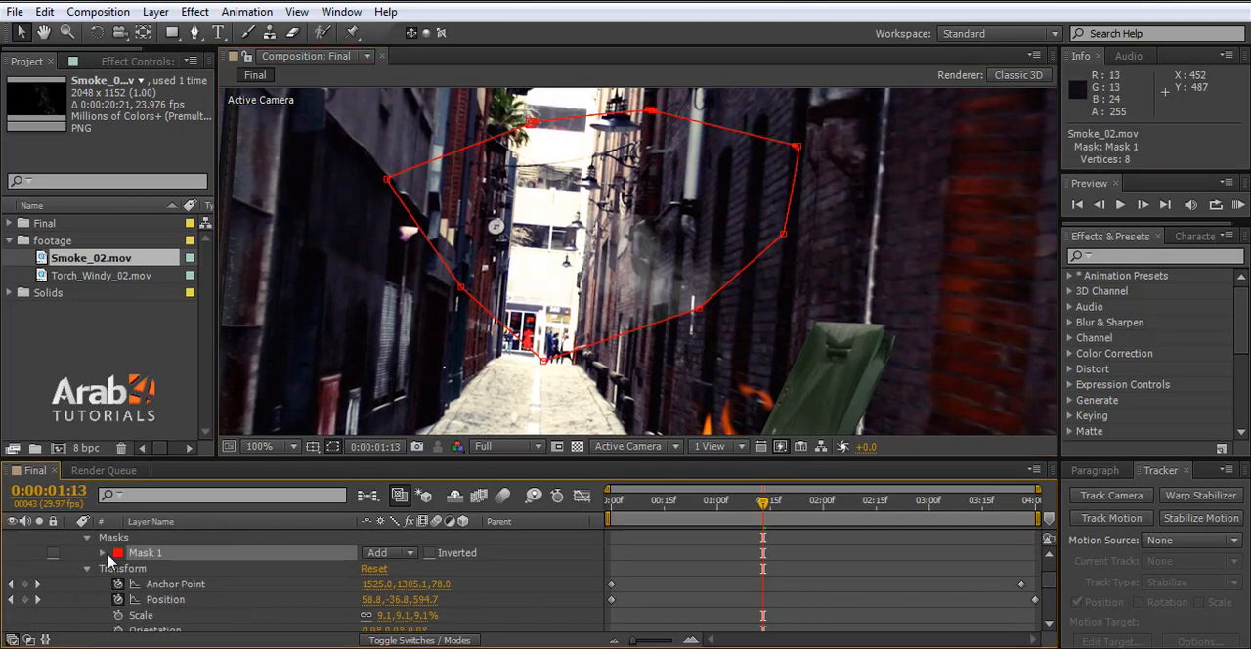
left_click(102, 554)
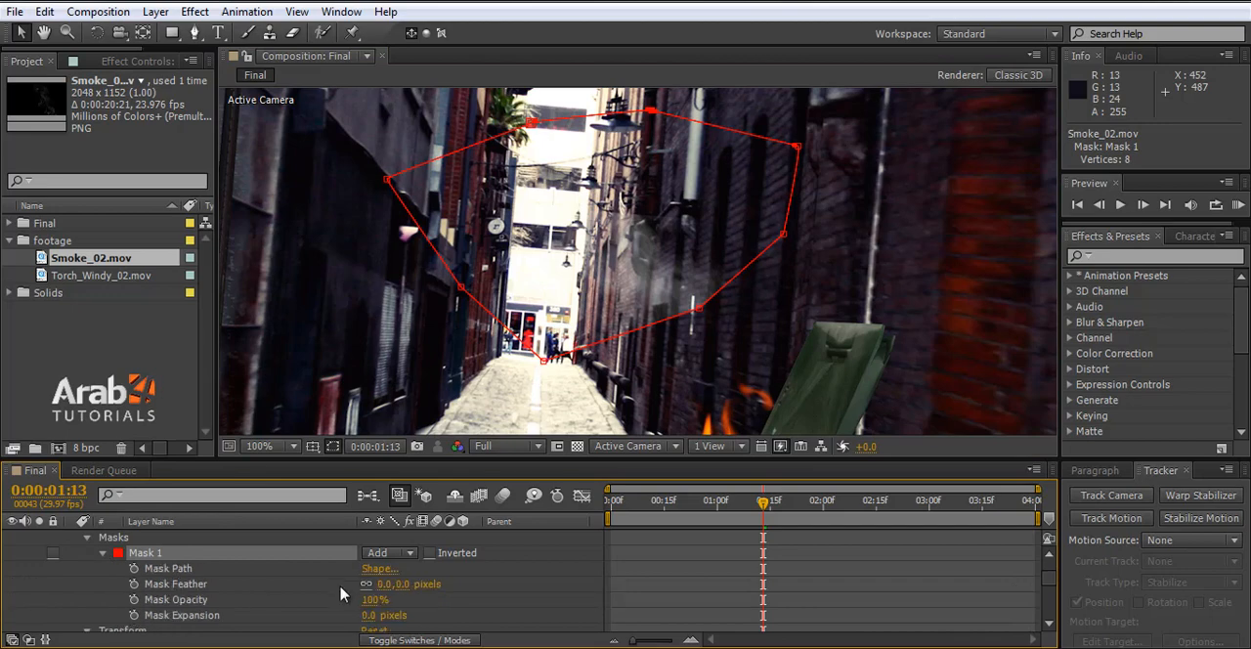
left_click(395, 554)
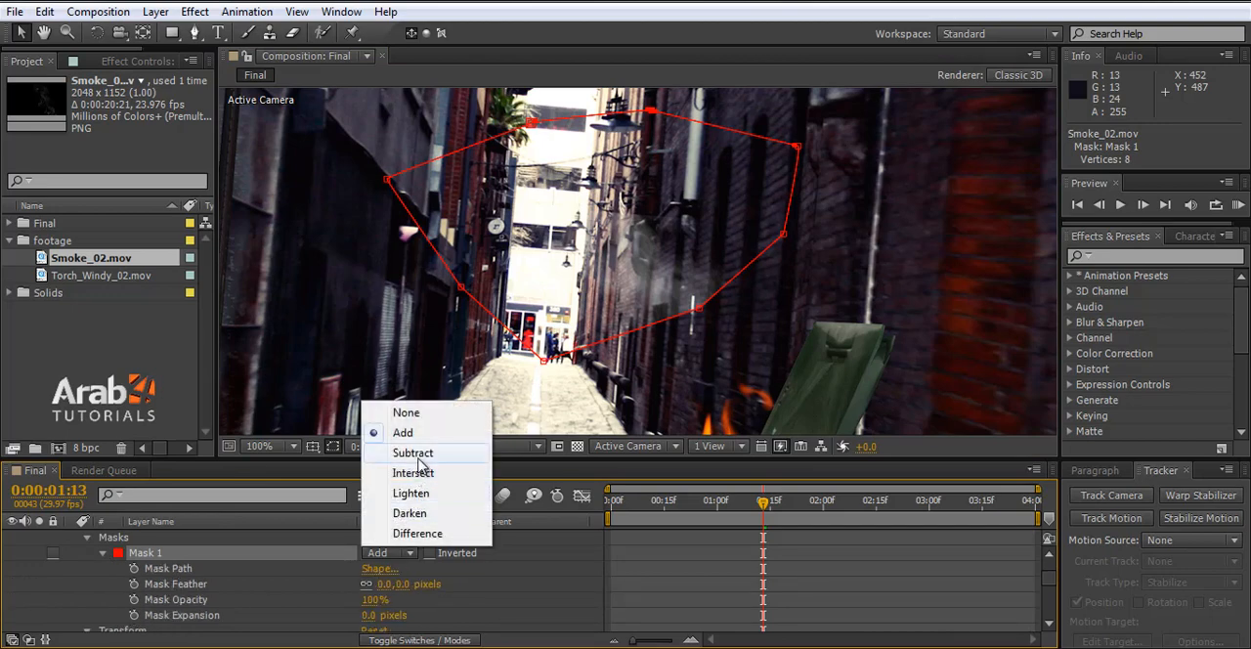
left_click(413, 454)
key("comma")
key("comma")
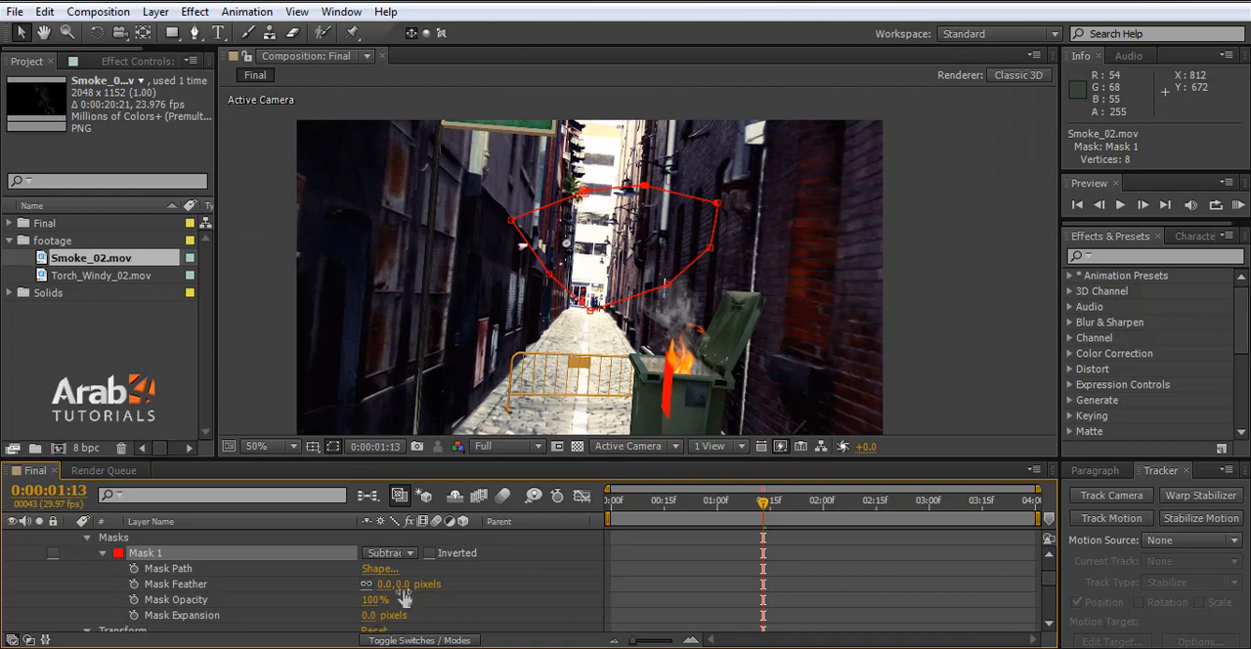
- Set Mask 1's feather to 315 pixels and check the smoke at 0:00:00:17, 0:00:02:23 and 0:00:03:06
left_click_drag(395, 583, 545, 590)
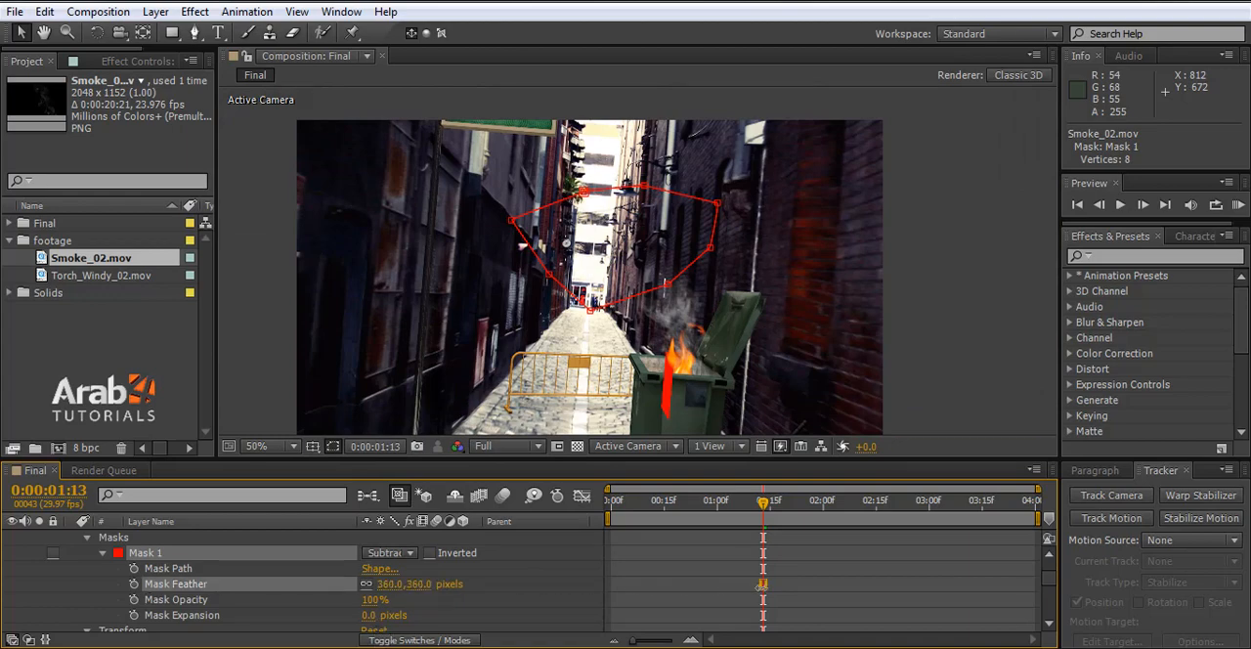
left_click_drag(761, 587, 662, 591)
left_click_drag(772, 516, 748, 516)
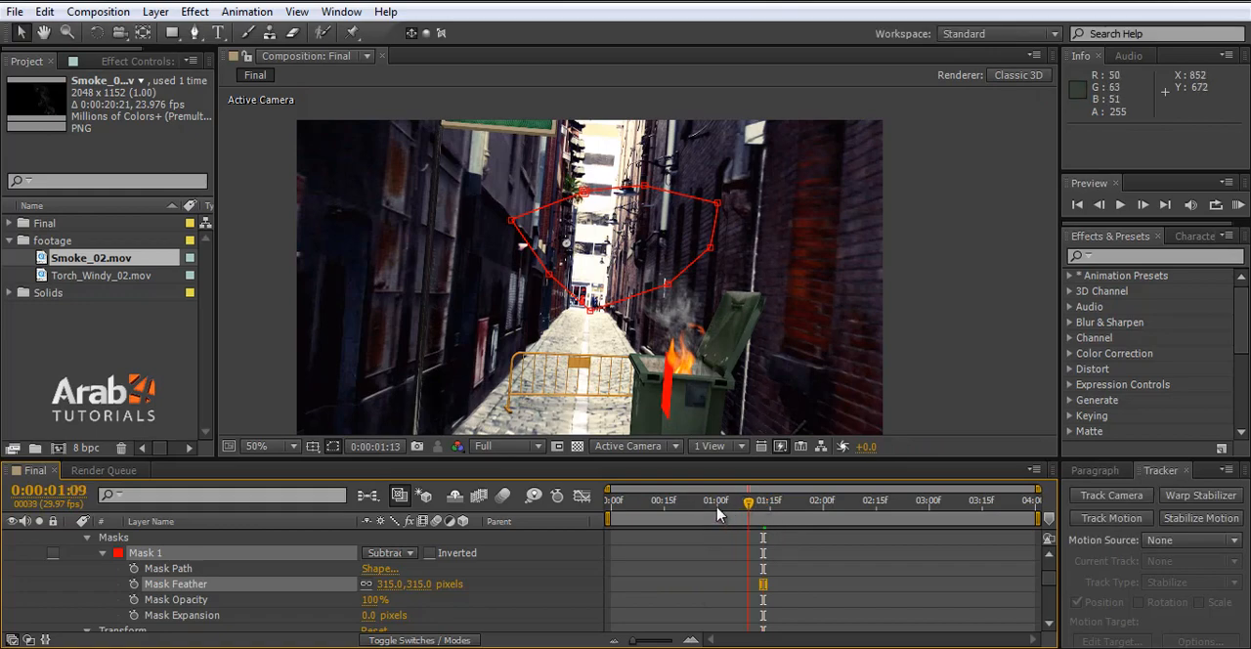
left_click(672, 509)
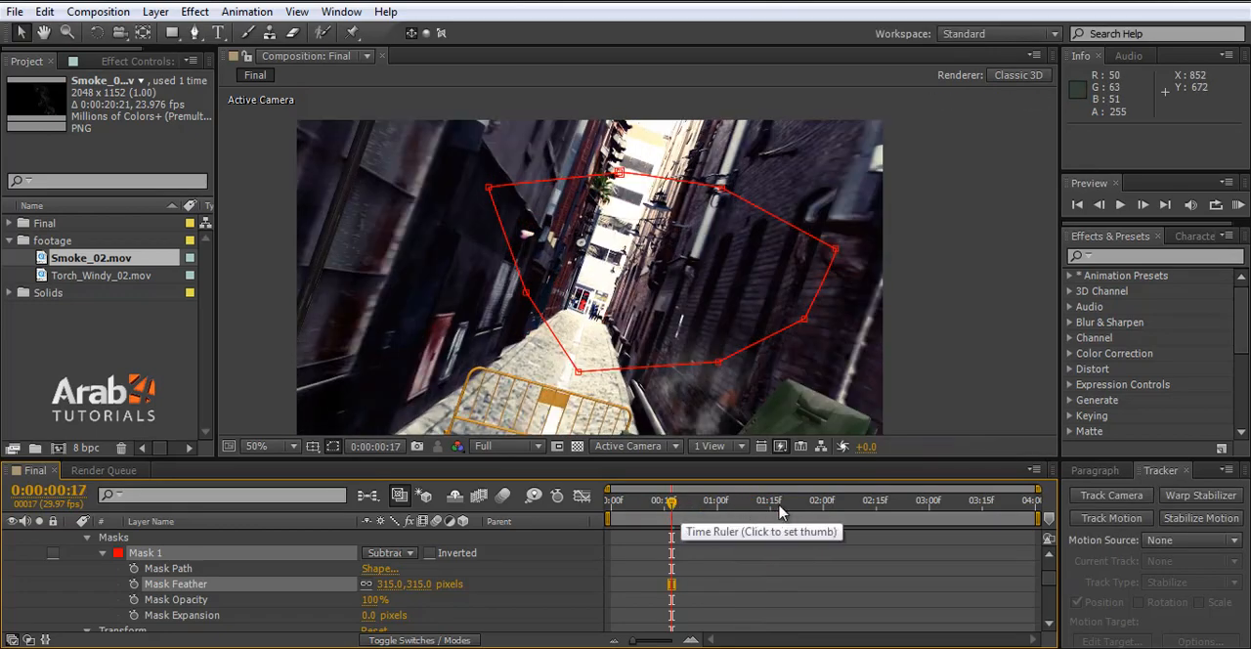
left_click(854, 504)
left_click(904, 505)
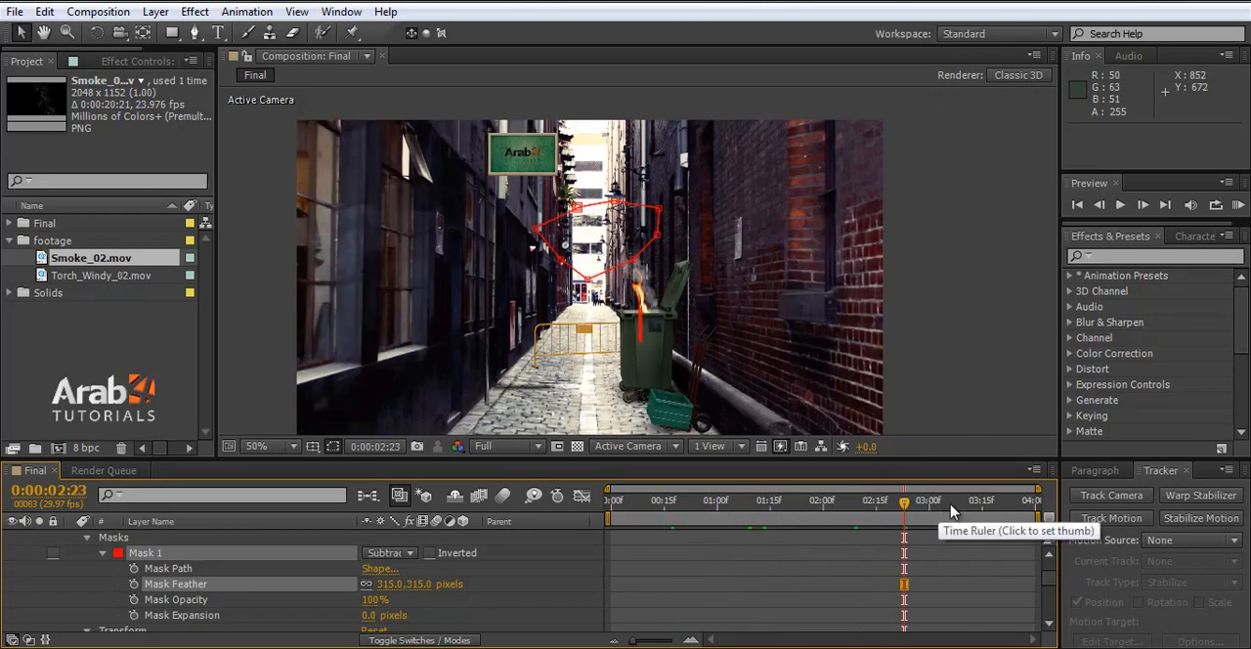
left_click(949, 510)
- Collapse the expanded layer properties and duplicate the Smoke_02.mov layer
scroll(84, 557, "up", 2)
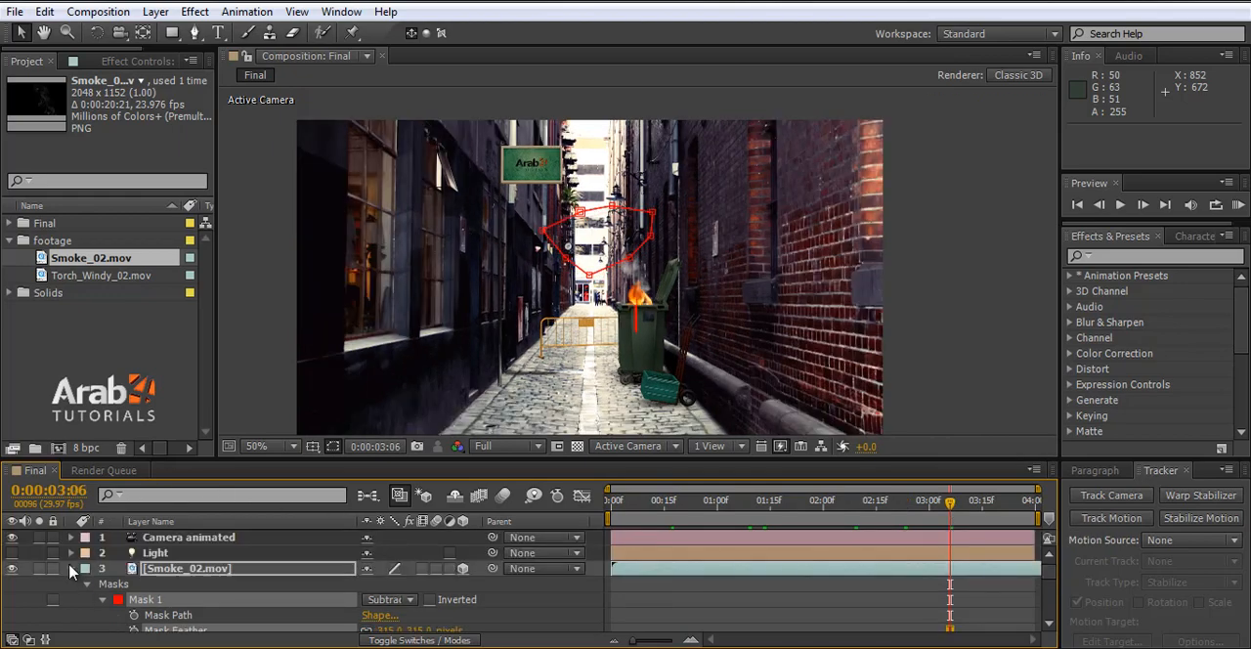
left_click(71, 568)
left_click(70, 583)
left_click(160, 573)
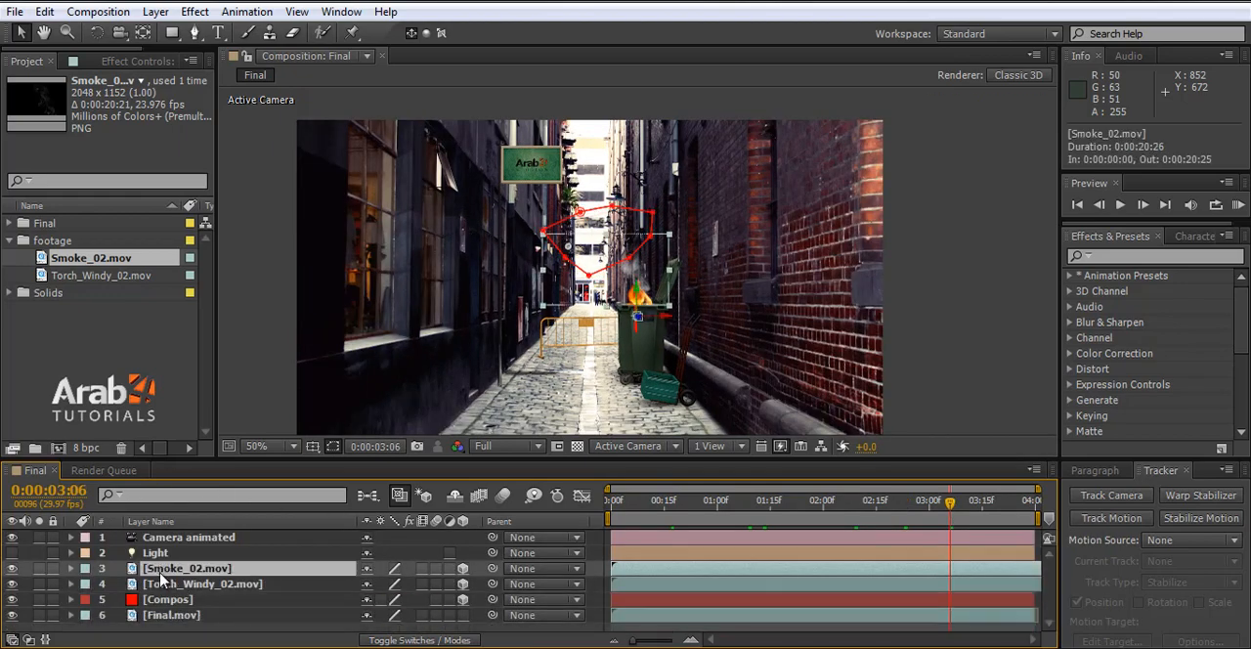
key("ctrl+d")
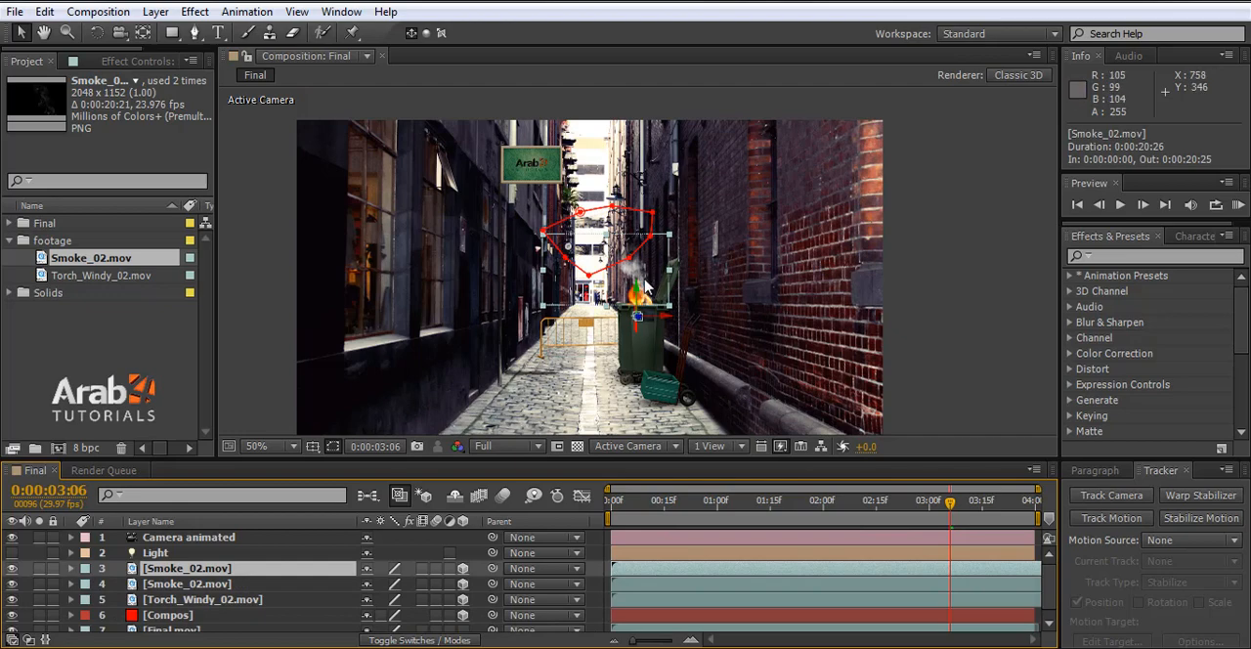
- Compare the smoke above the bin with the upper Smoke_02.mov copy hidden and shown
scroll(645, 284, "up", 4)
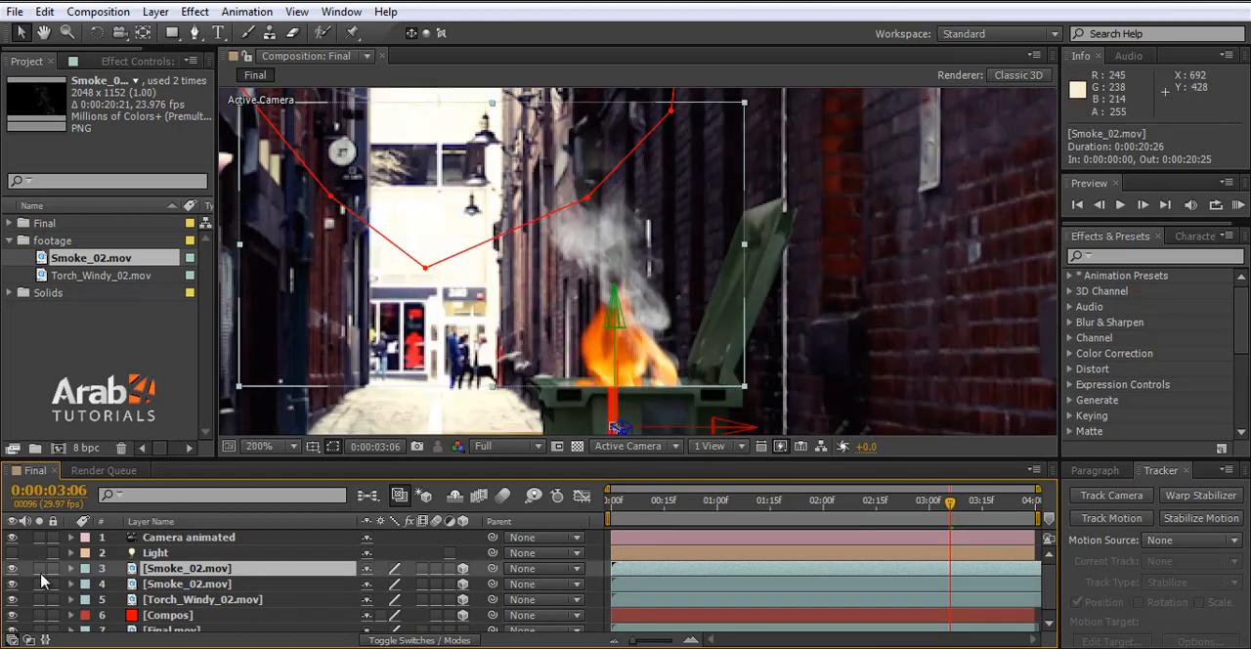
left_click(12, 569)
left_click(12, 569)
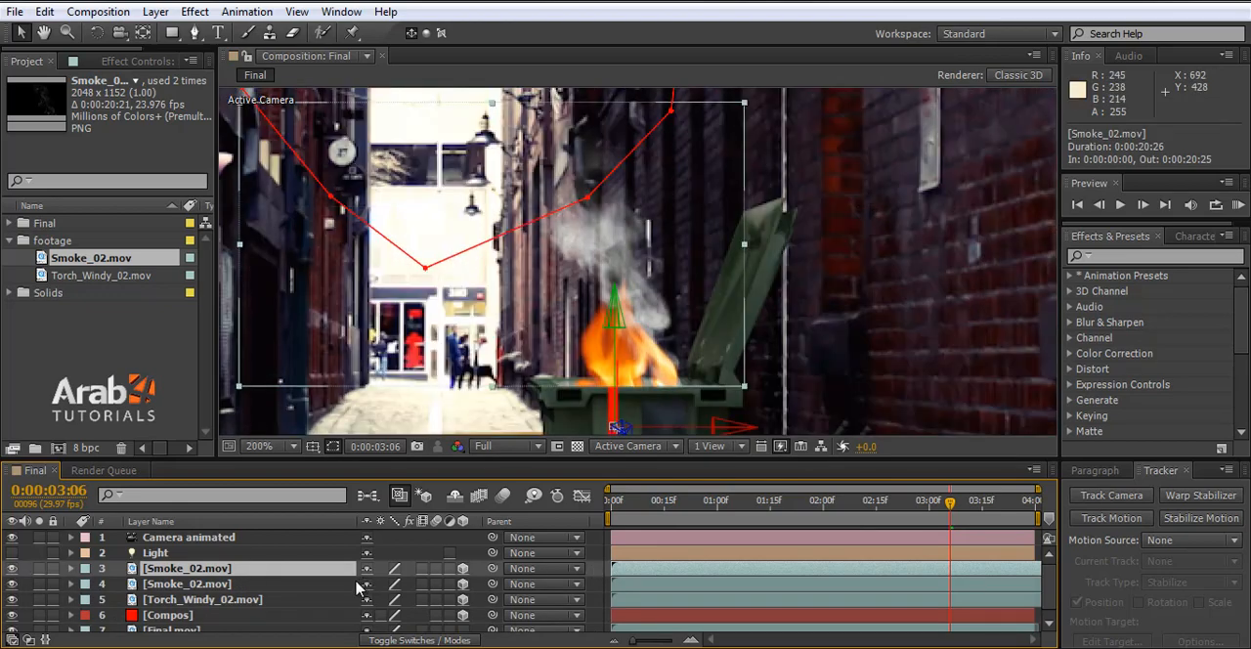
- Try different blending modes on the upper Smoke_02.mov copy and set it to Add
left_click(437, 640)
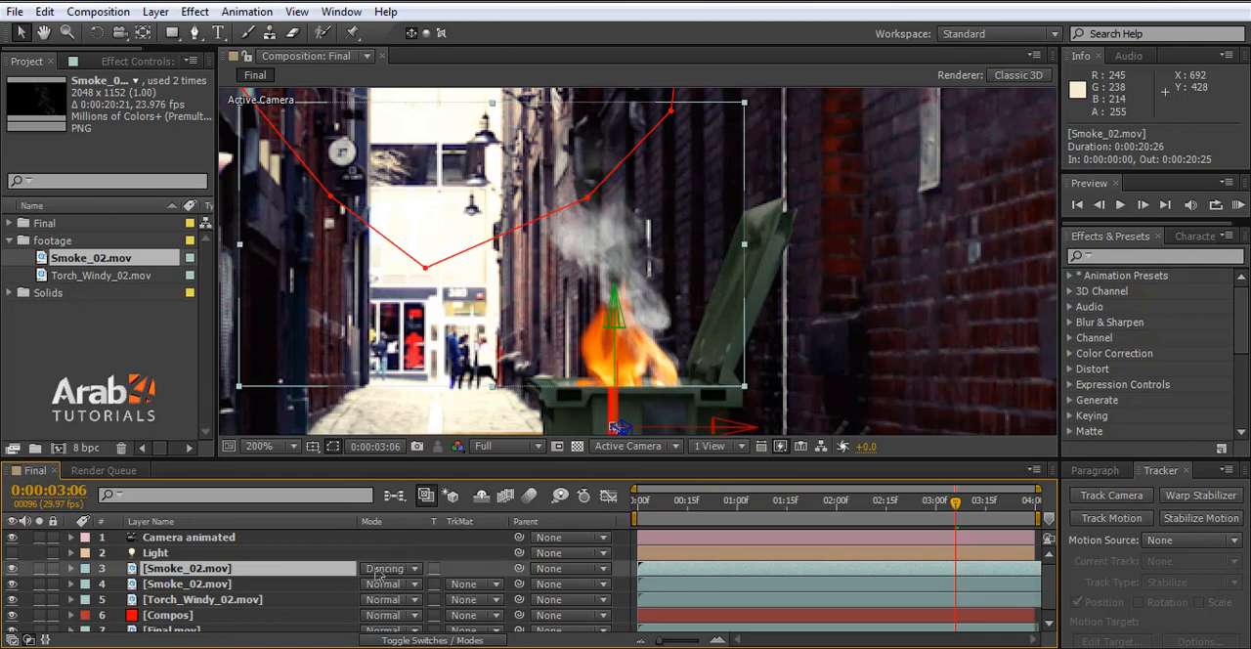
key("shift+equal")
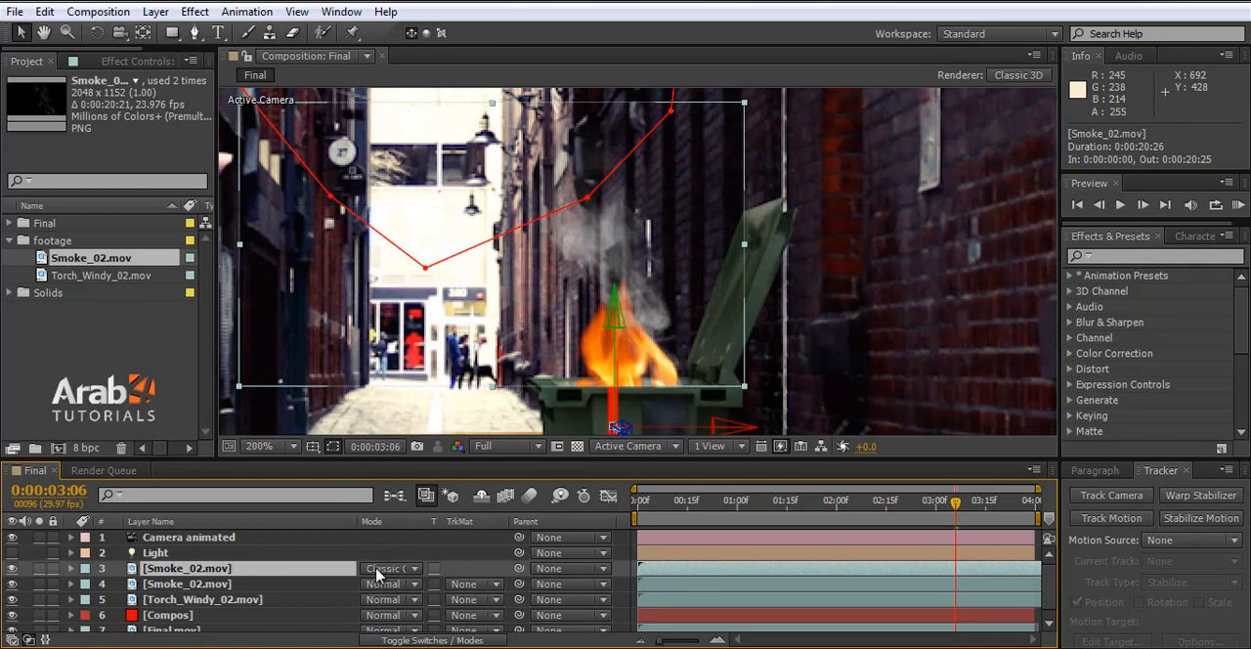
key("shift+equal")
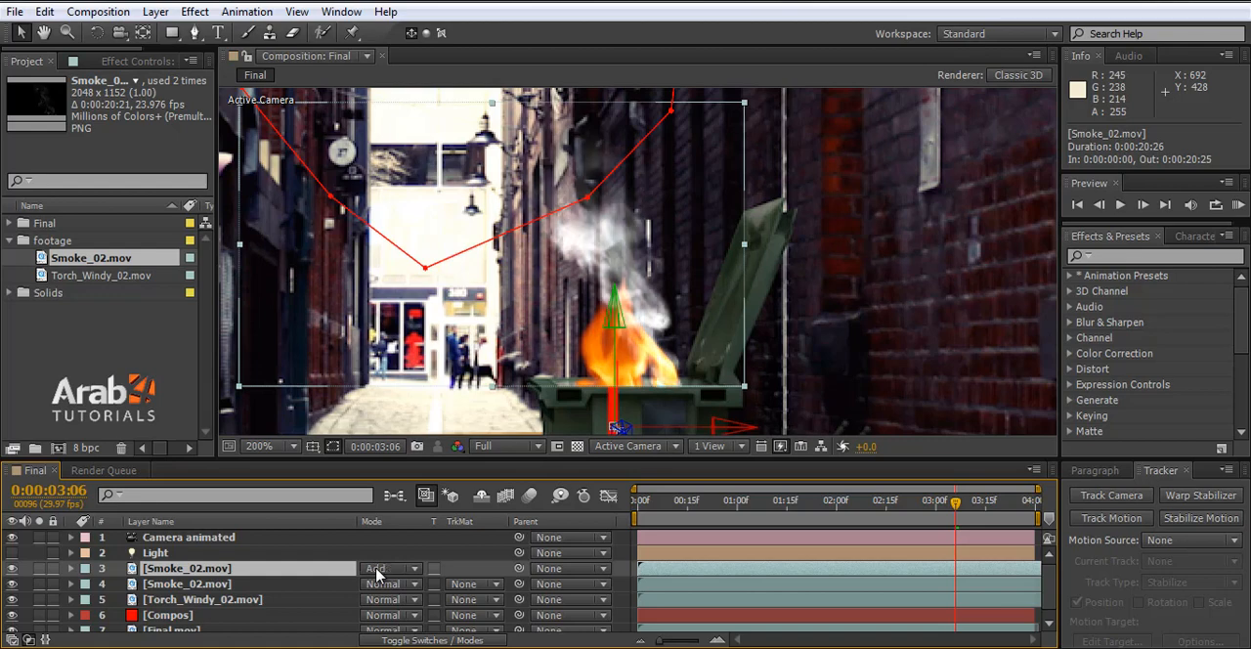
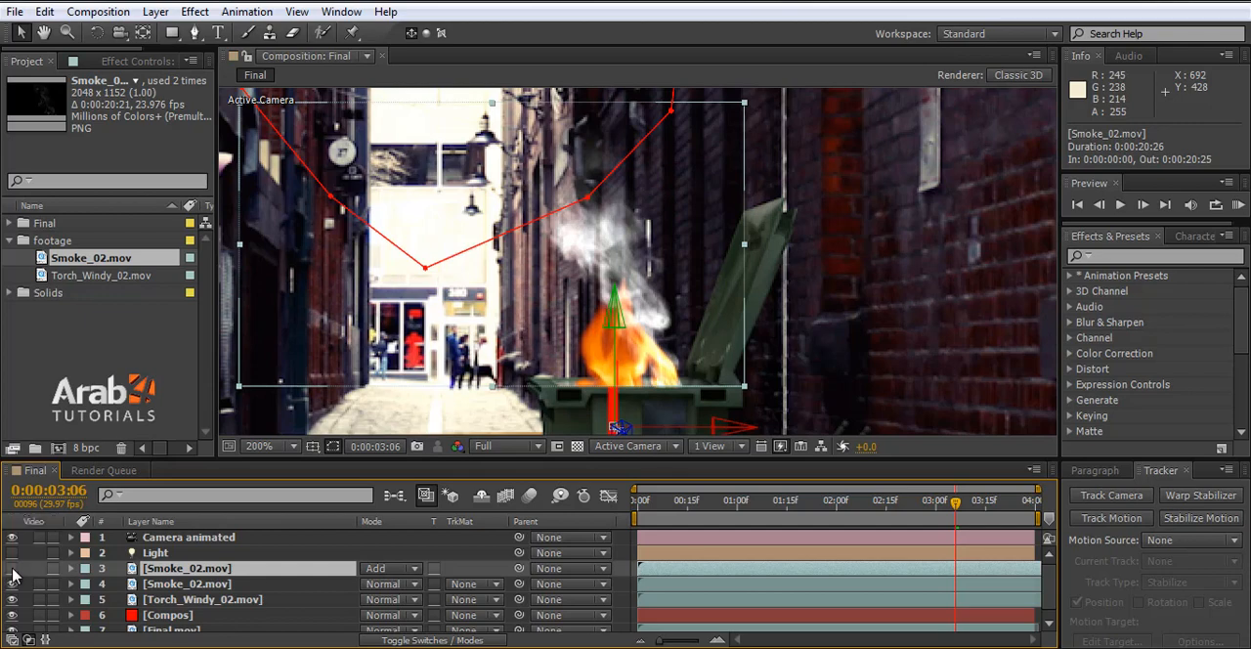
- Set the blending mode of the upper Smoke_02.mov layer to Overlay and save the project
left_click(377, 570)
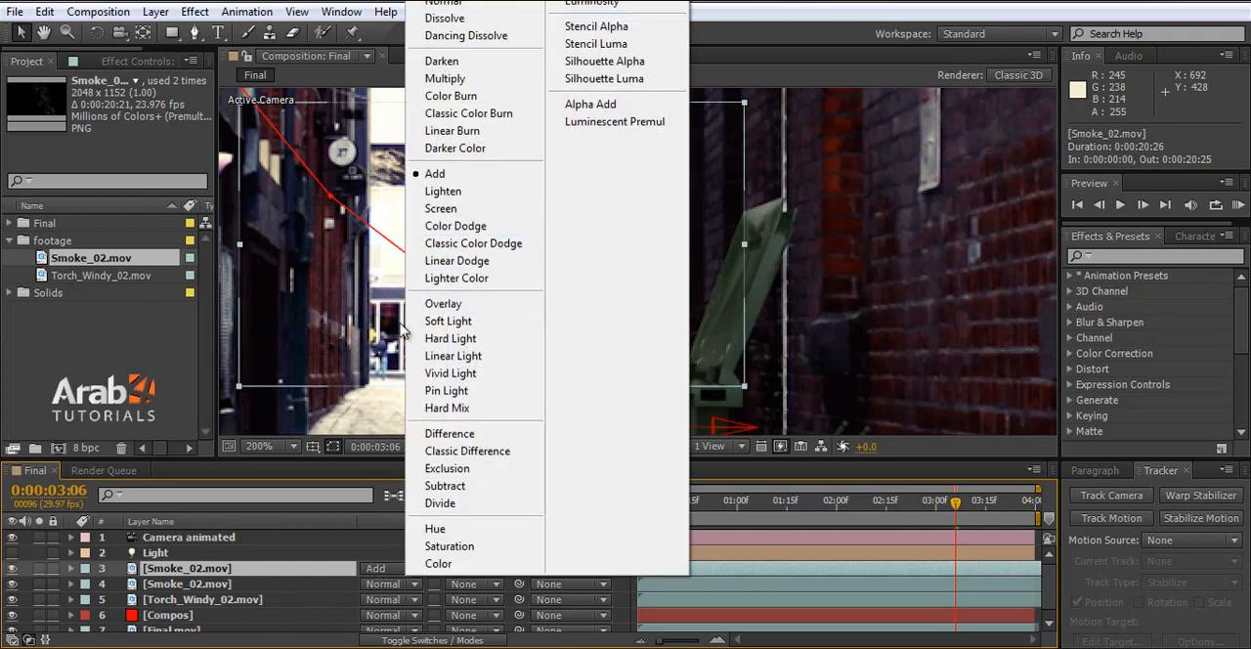
left_click(442, 303)
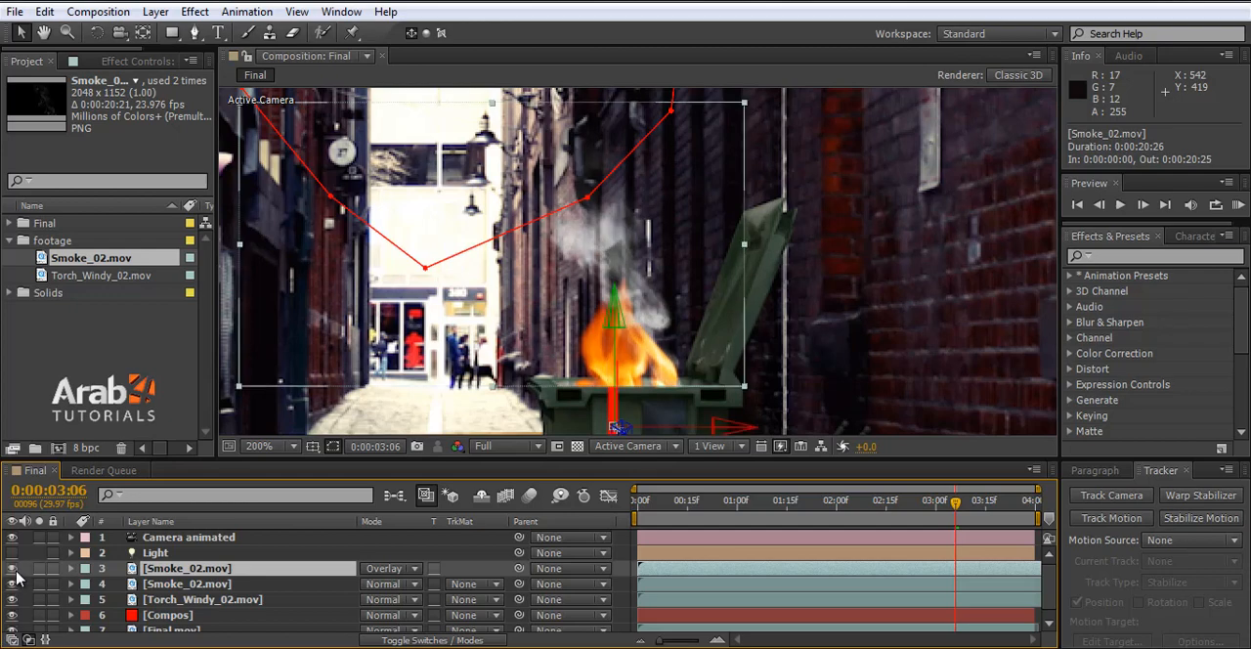
key("ctrl+s")
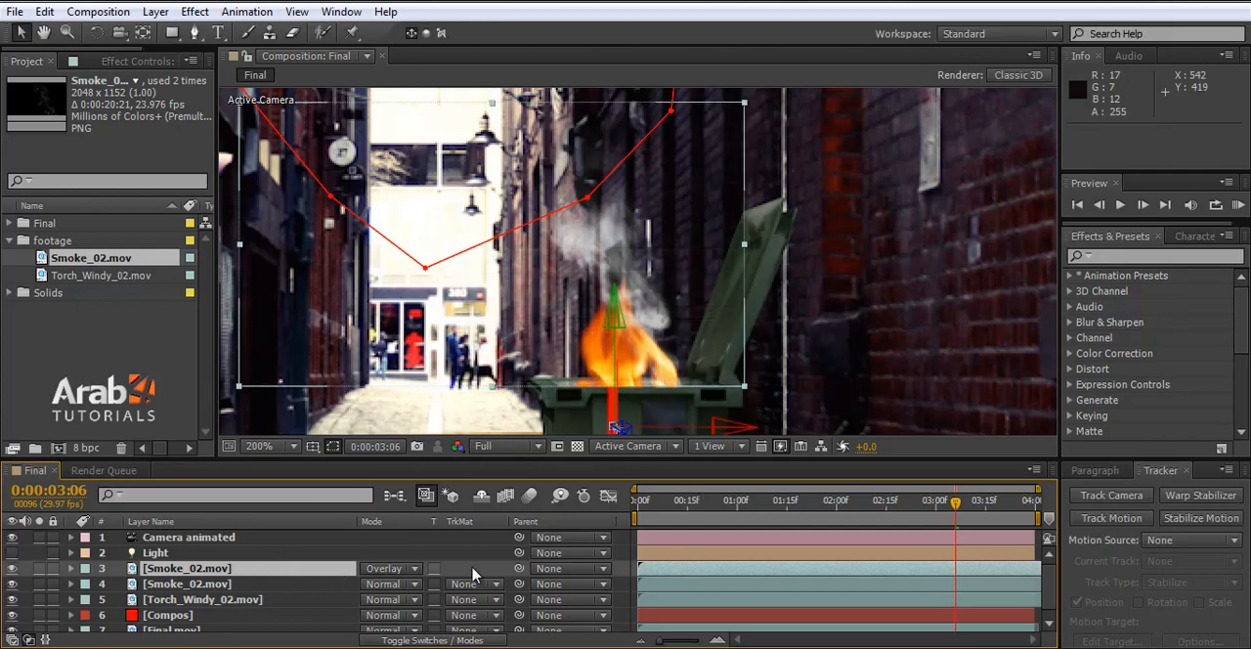
left_click(406, 574)
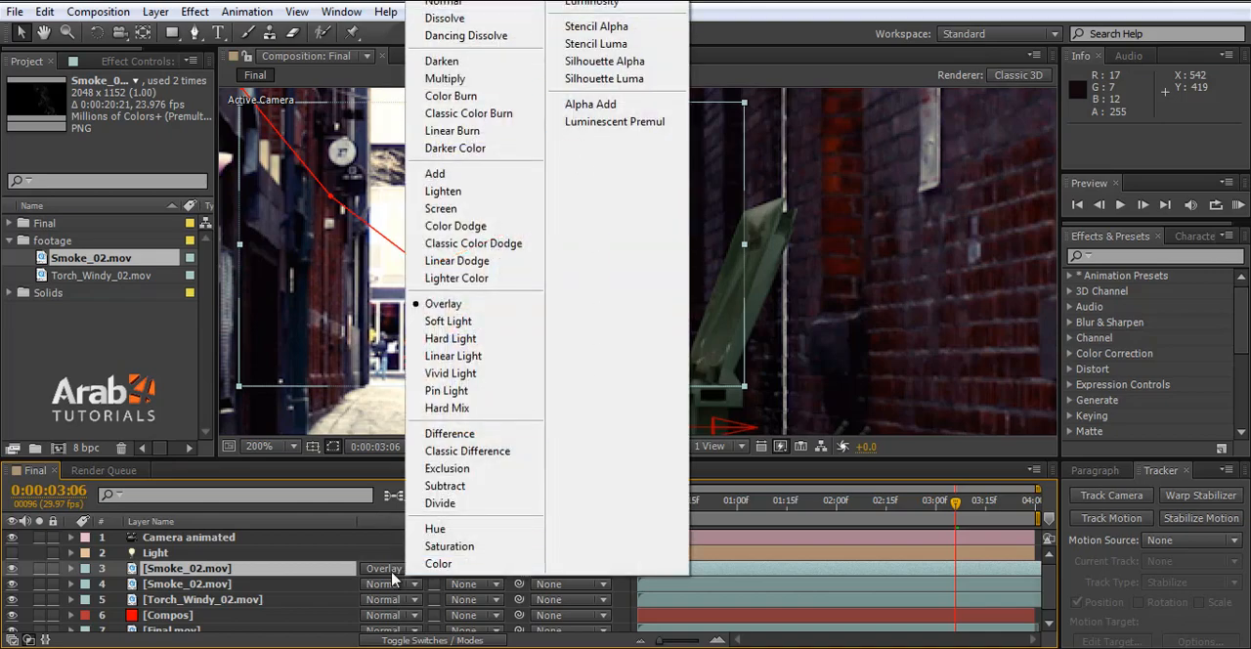
left_click(362, 548)
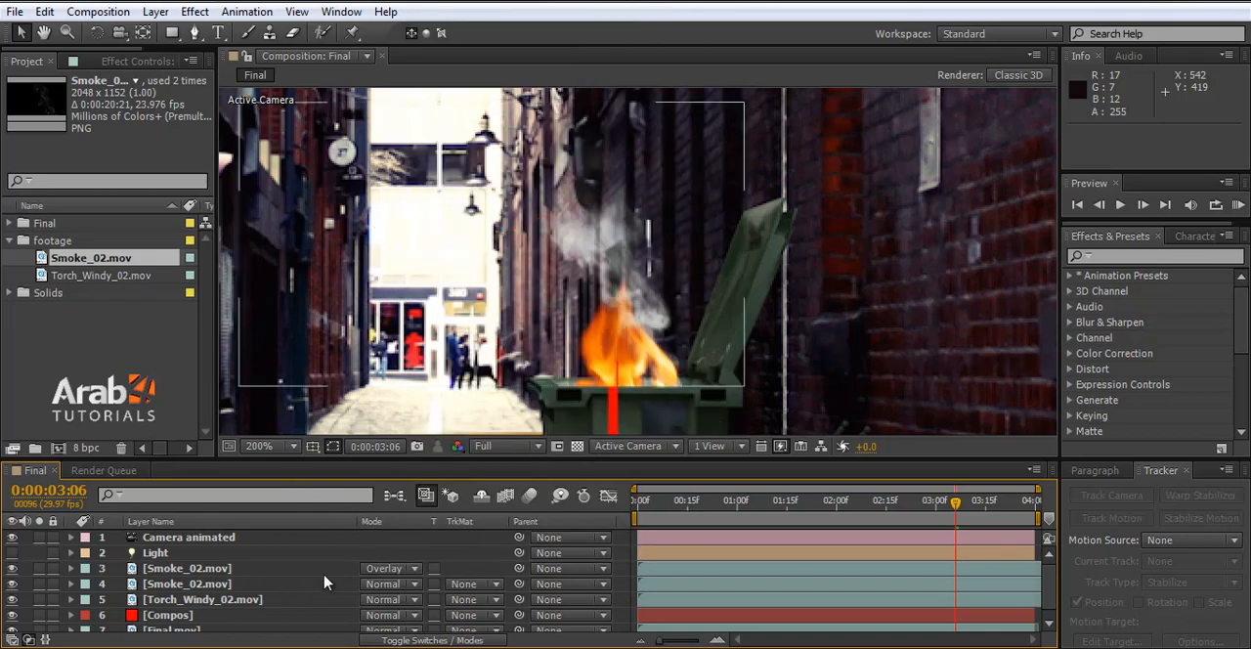
- Review the burning dumpster in the whole alley shot at several points along the timeline
scroll(680, 368, "down", 1, "alt")
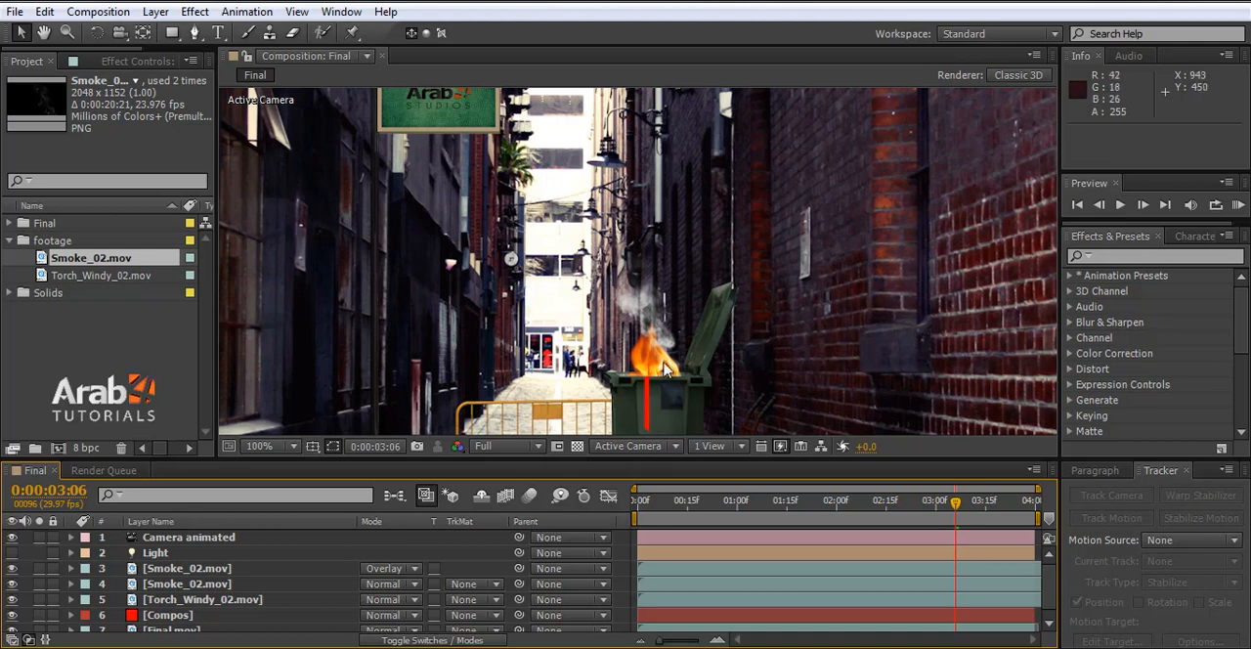
scroll(670, 369, "down", 1)
scroll(638, 291, "down", 2)
scroll(634, 325, "up", 1)
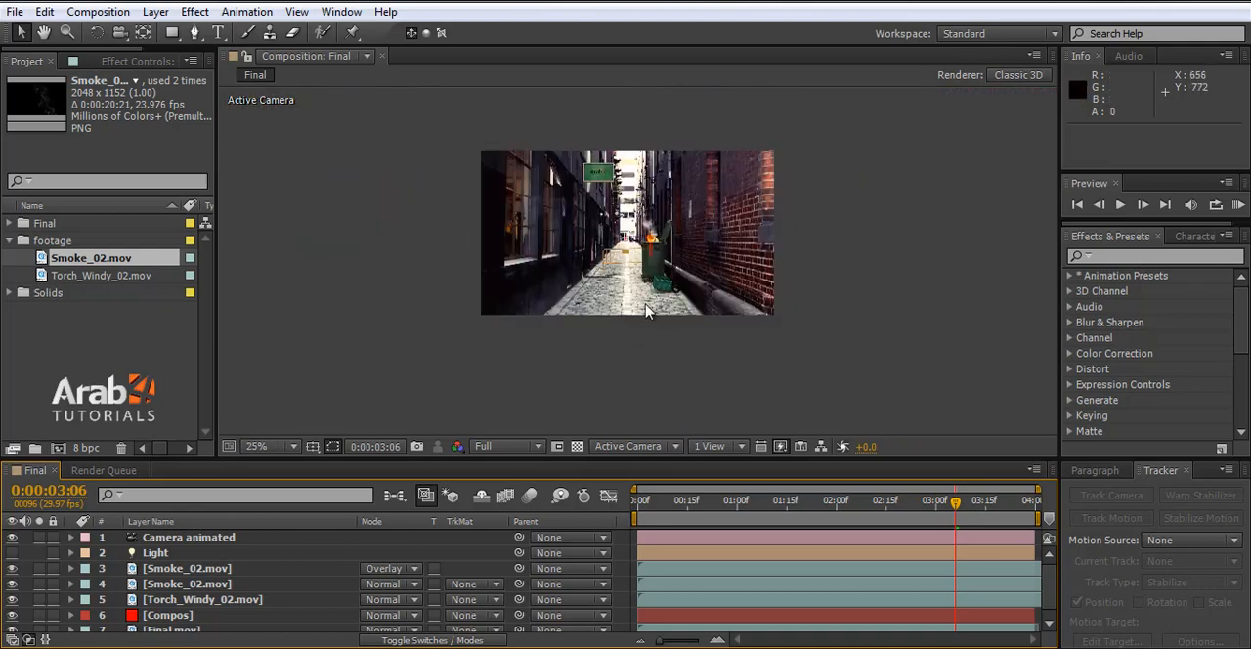
scroll(674, 244, "up", 1)
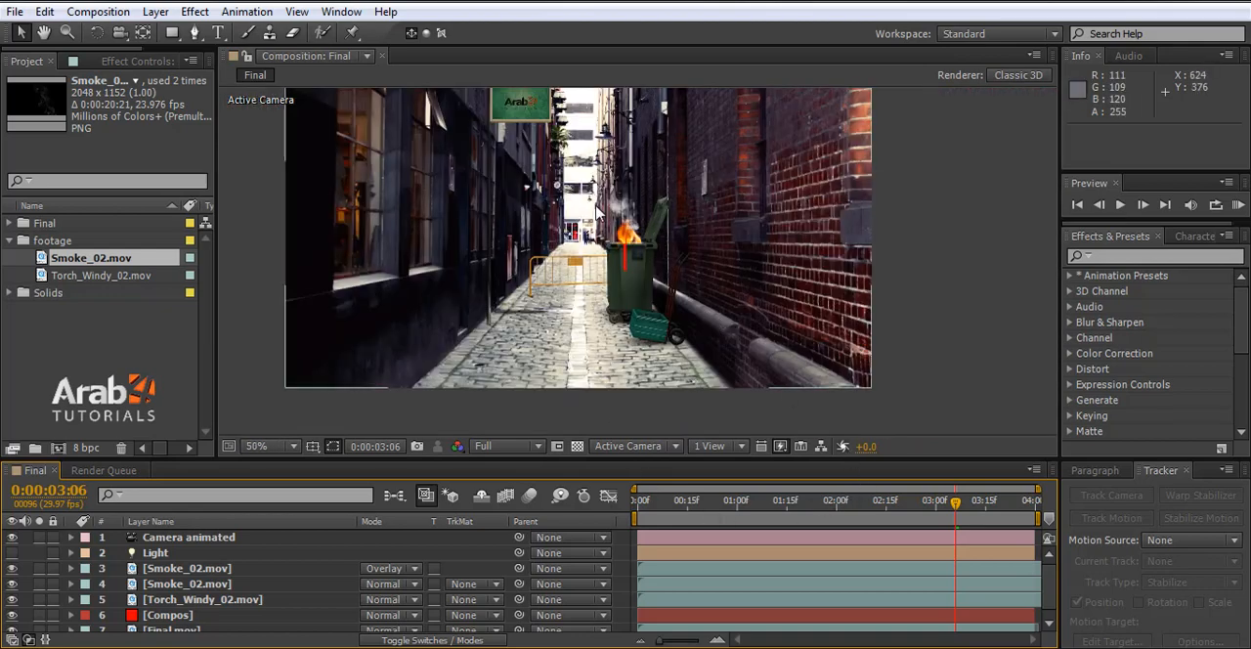
left_click(684, 502)
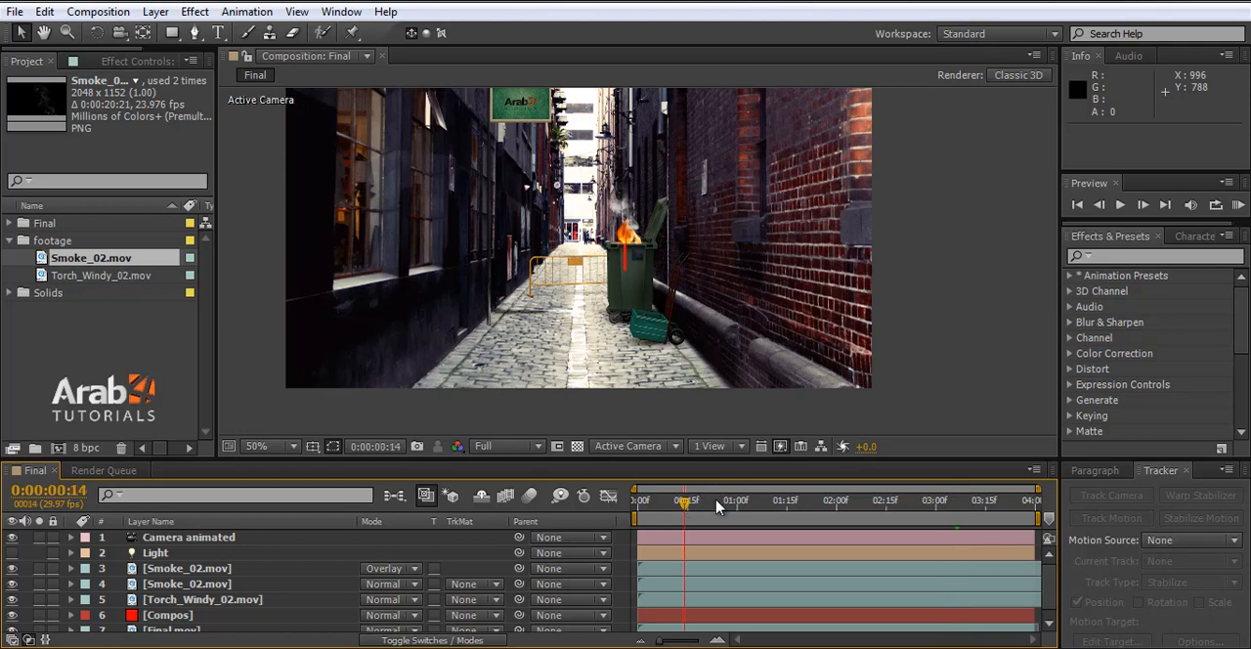
left_click_drag(718, 505, 924, 516)
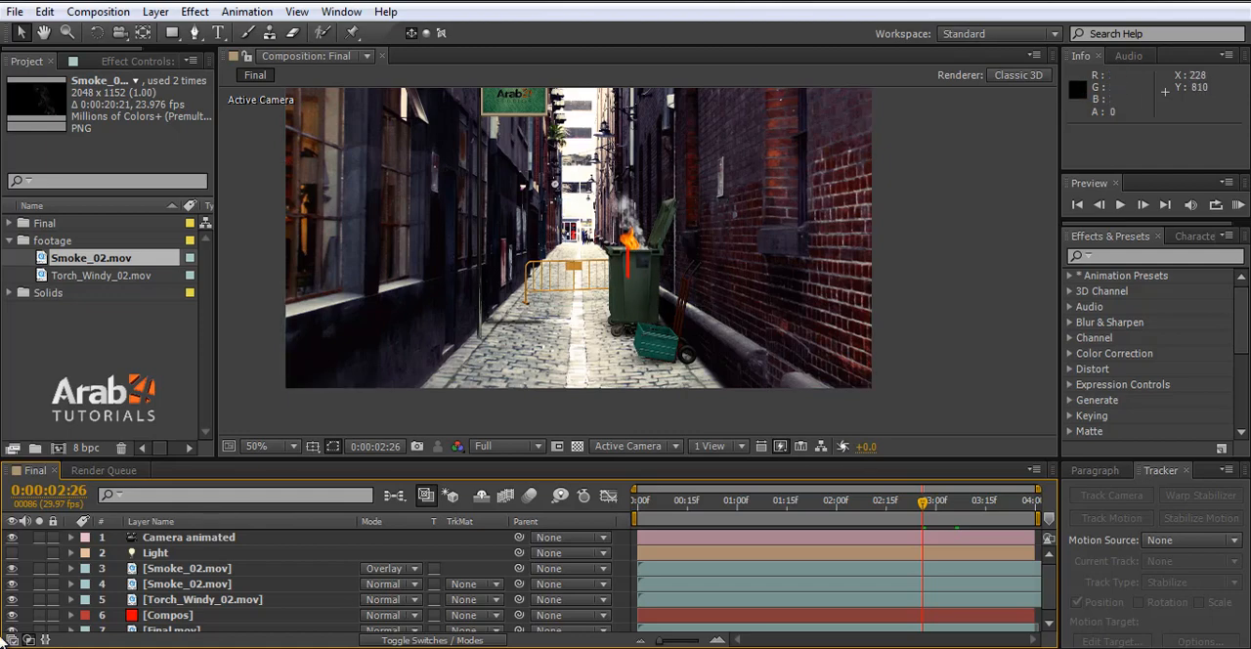
- Hide the red Compos solid layer and save the project
left_click(130, 622)
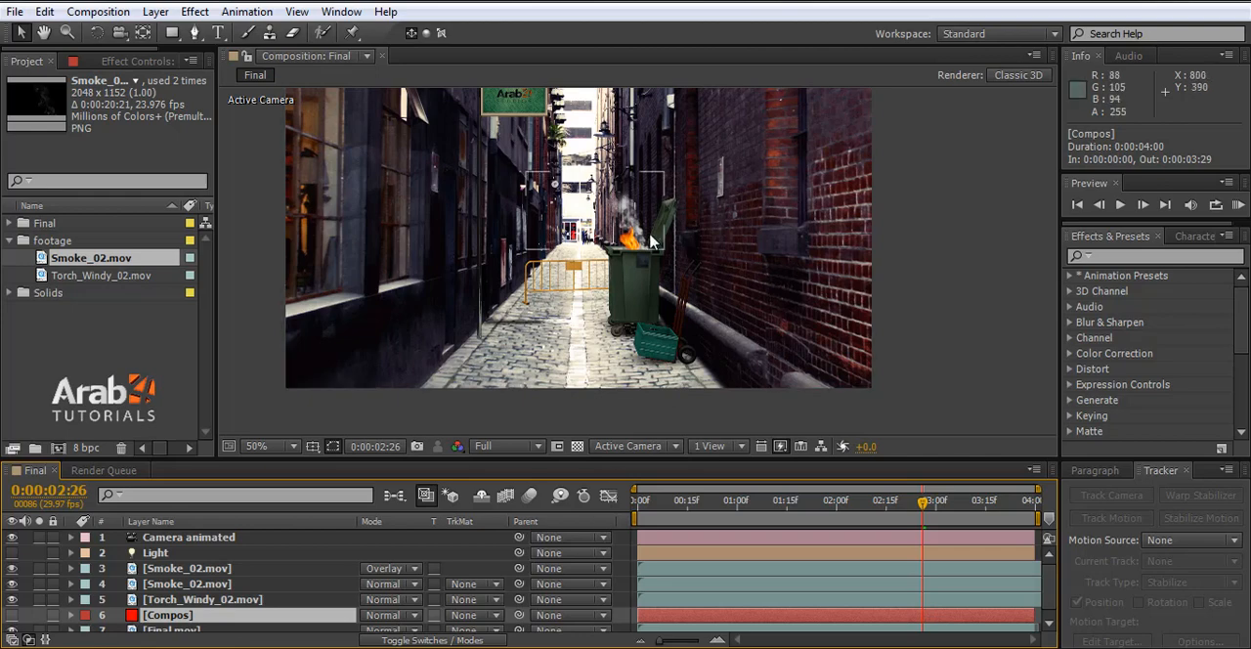
scroll(668, 351, "down", 2)
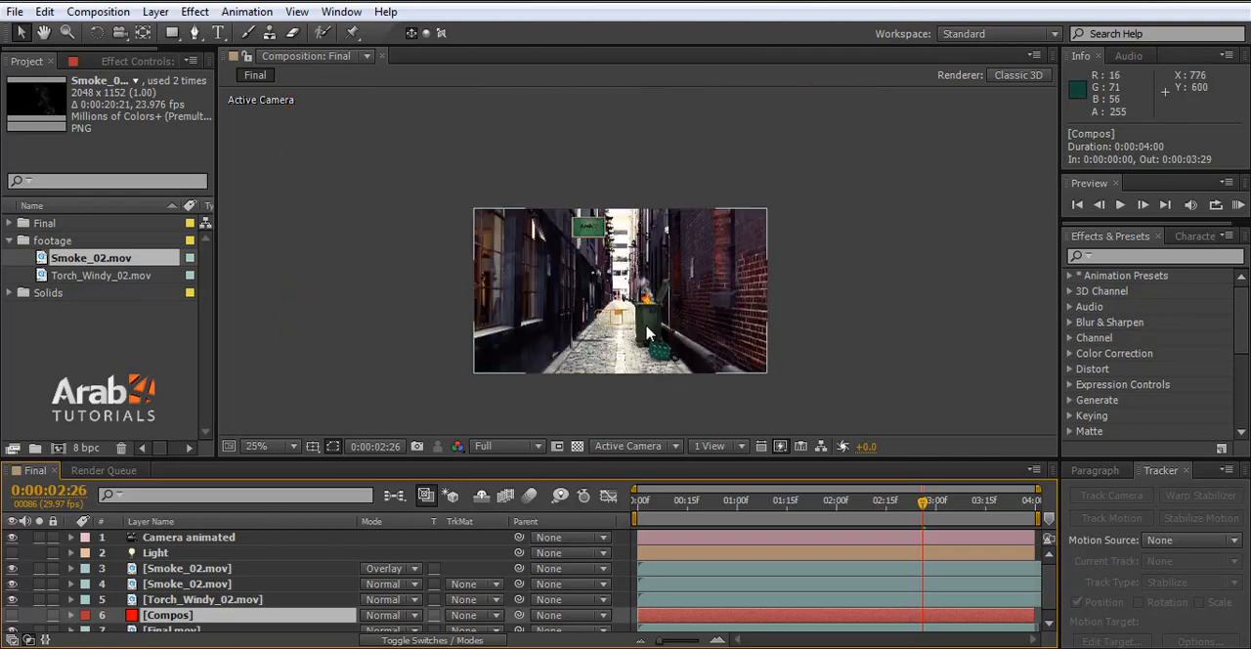
scroll(647, 298, "up", 2)
key("ctrl+s")
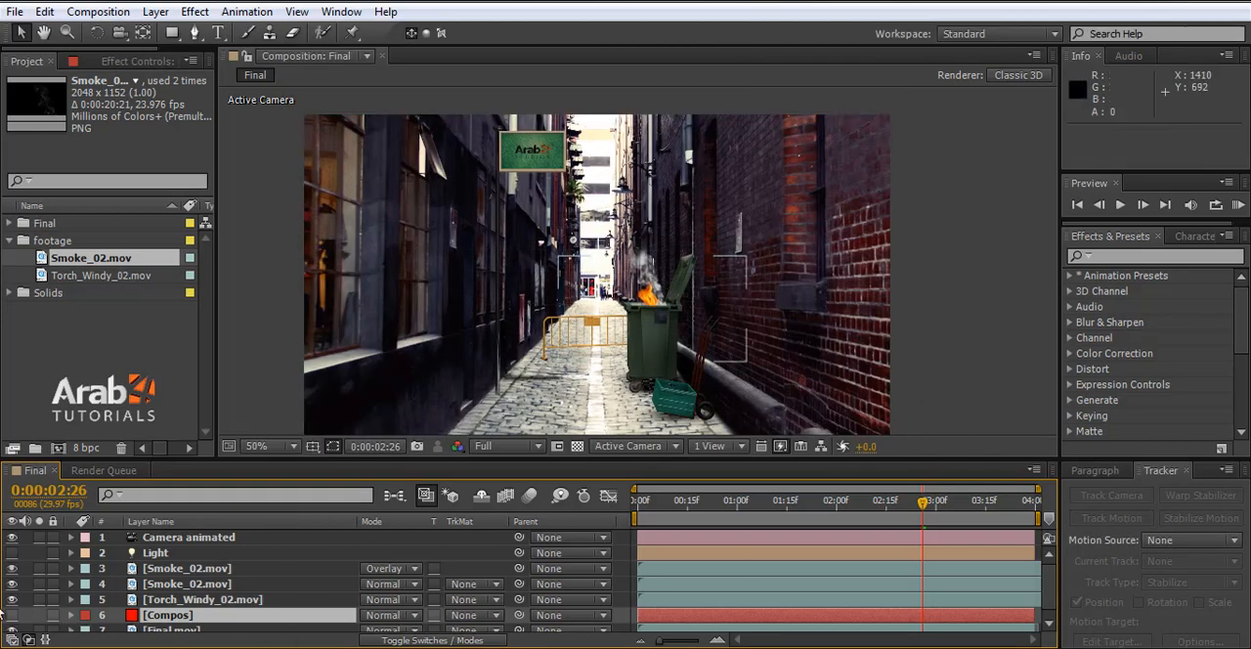
scroll(187, 625, "down", 1)
scroll(188, 626, "up", 1)
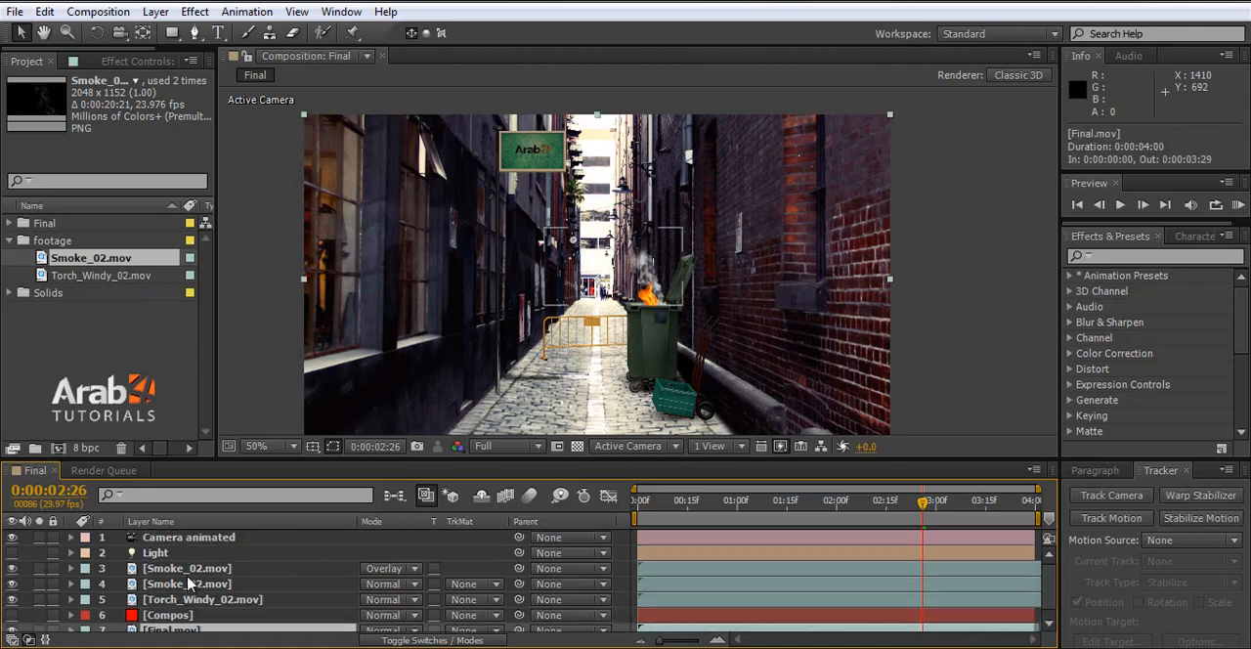
- Pre-compose all layers into a new composition named Render, moving all attributes into it
key("ctrl+a")
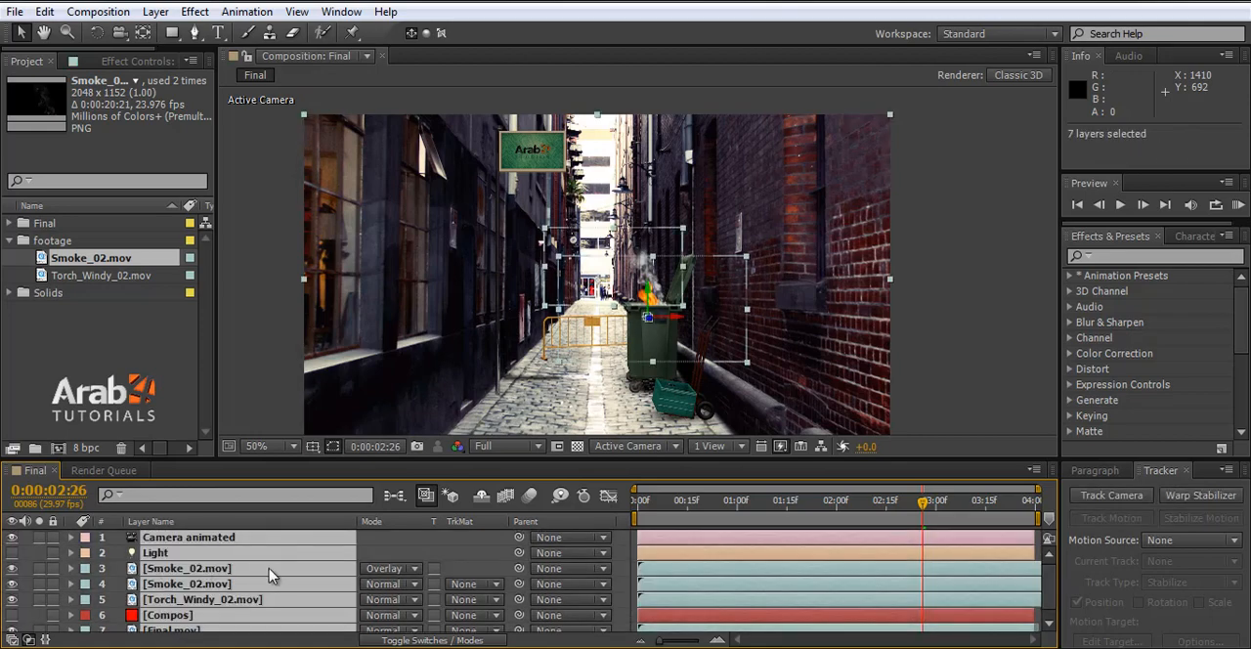
key("ctrl+shift+c")
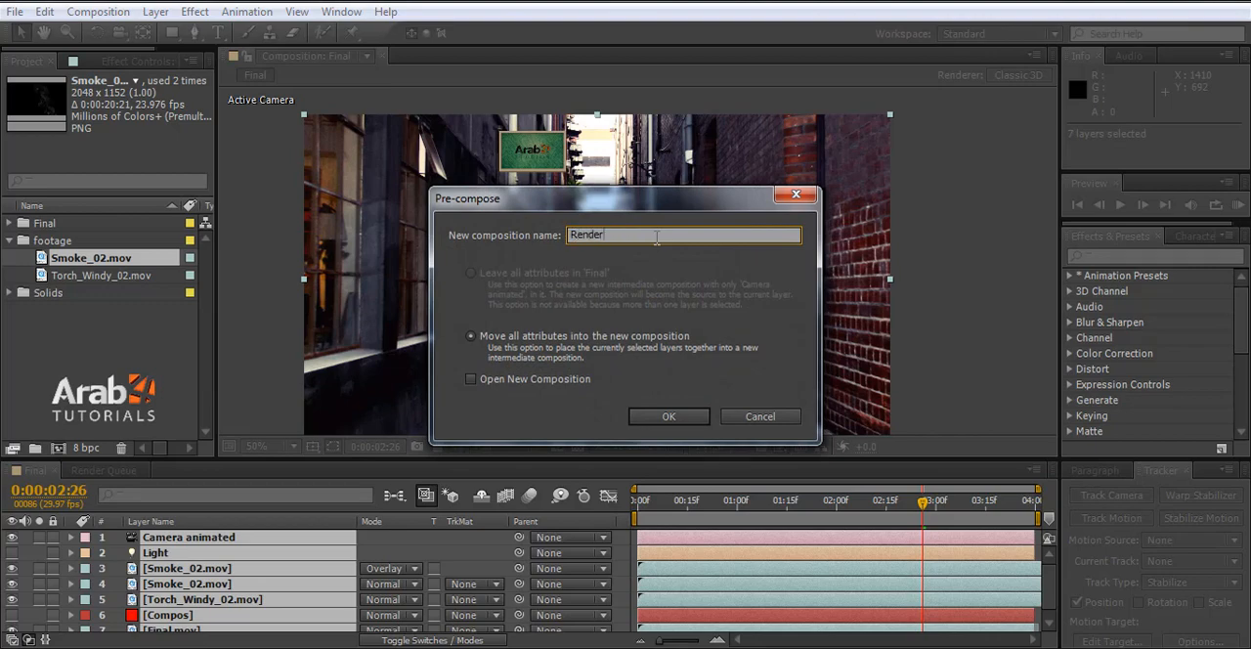
type("Render")
key("Return")
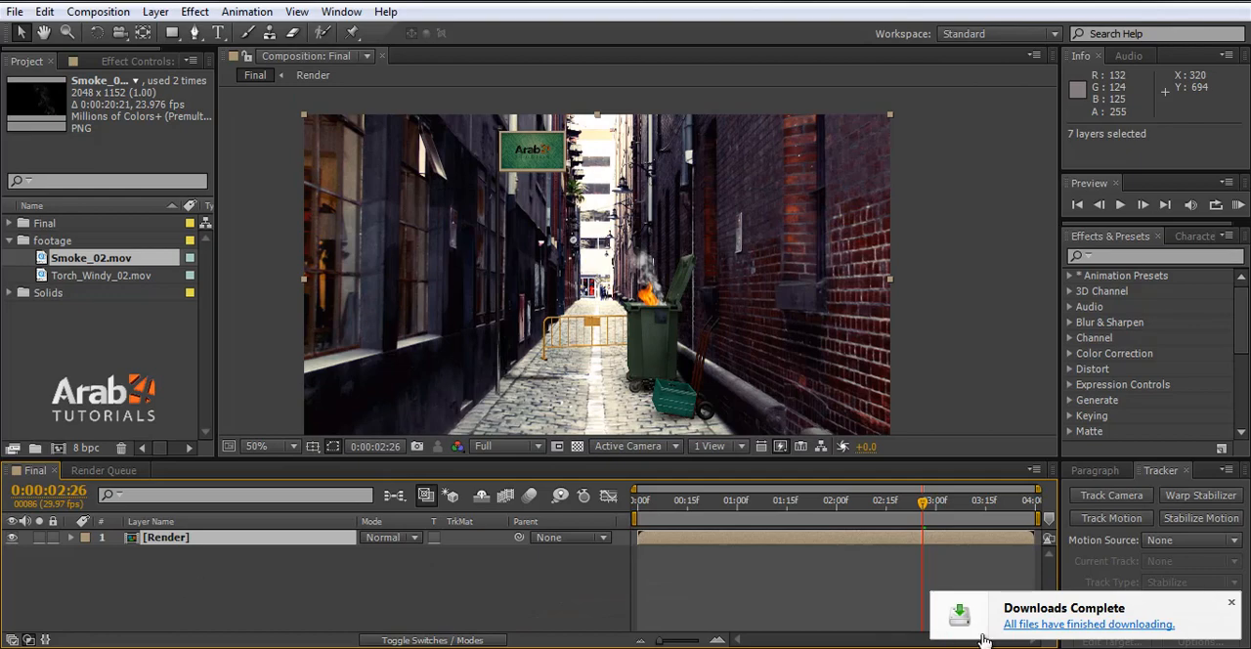
left_click(1233, 604)
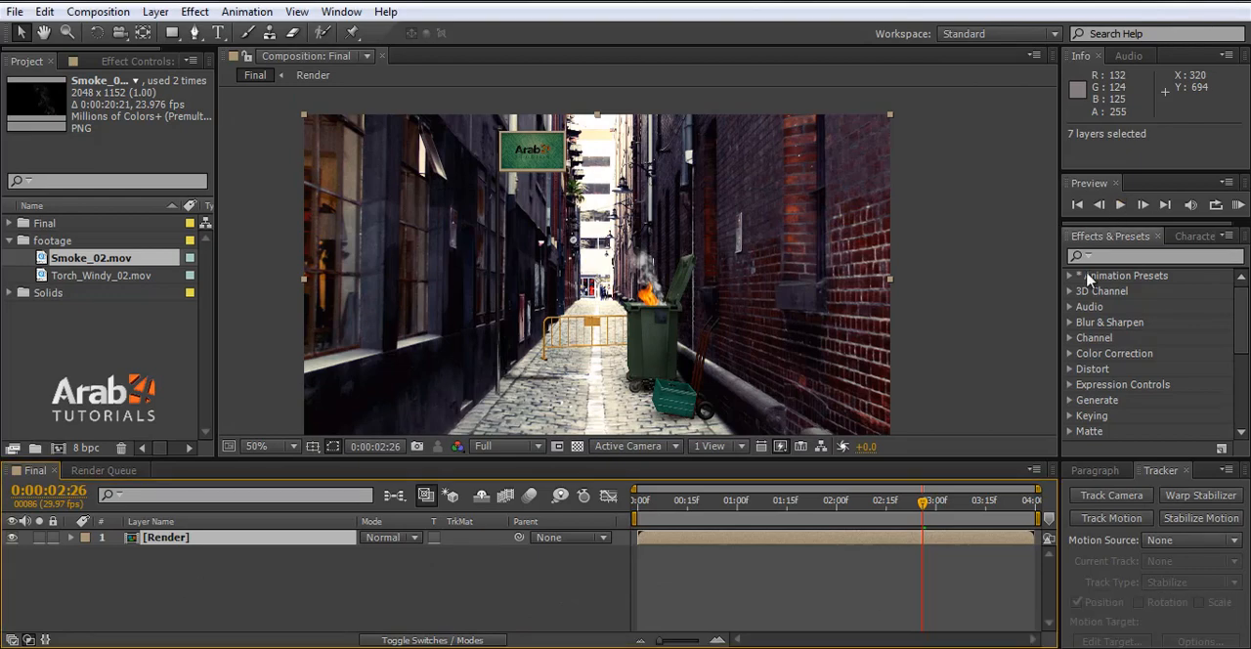
- Expand the animation presets down to the Cinema_Styles folder of FILM MAGIC PRO
left_click(1070, 276)
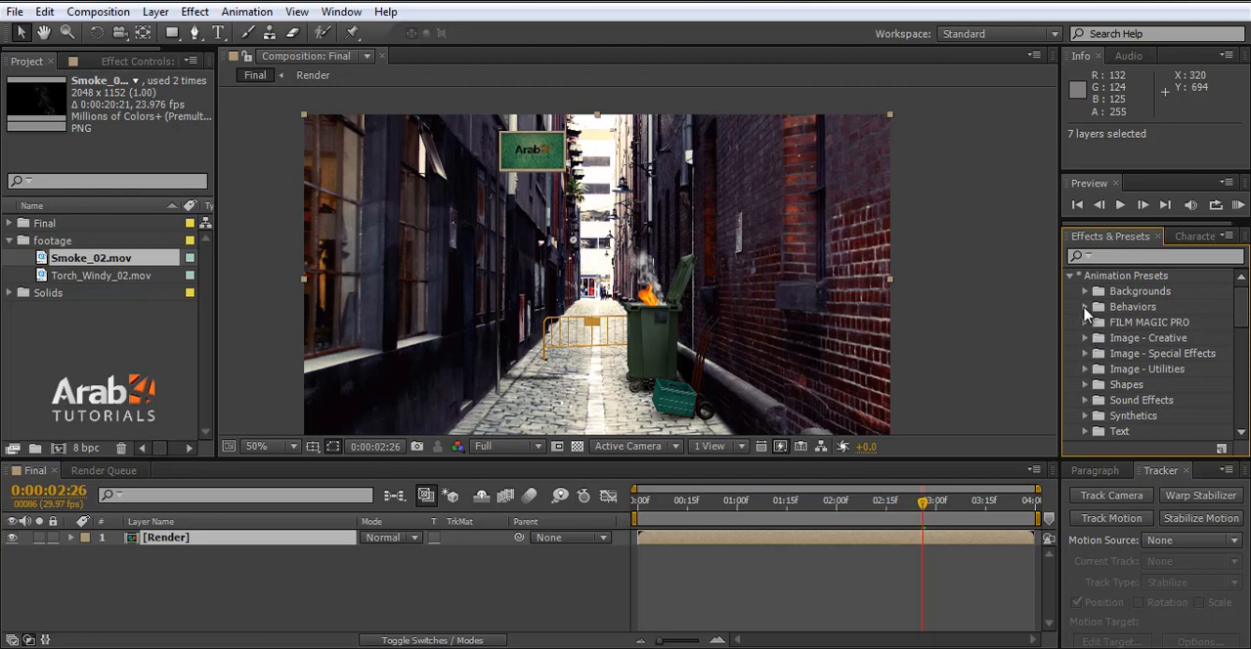
left_click(1085, 321)
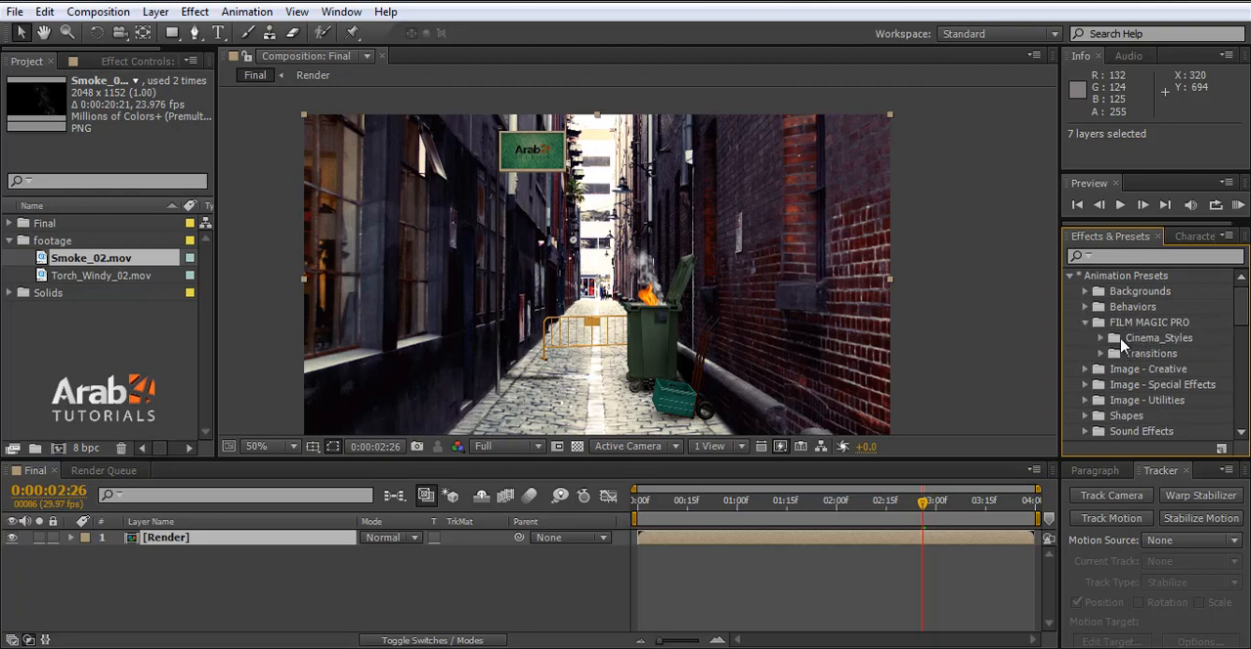
left_click(1100, 337)
- Try the FMP_Artistic_01 and FMP_60sCinema presets directly on the Render layer and undo the applied look
left_click_drag(1178, 353, 435, 428)
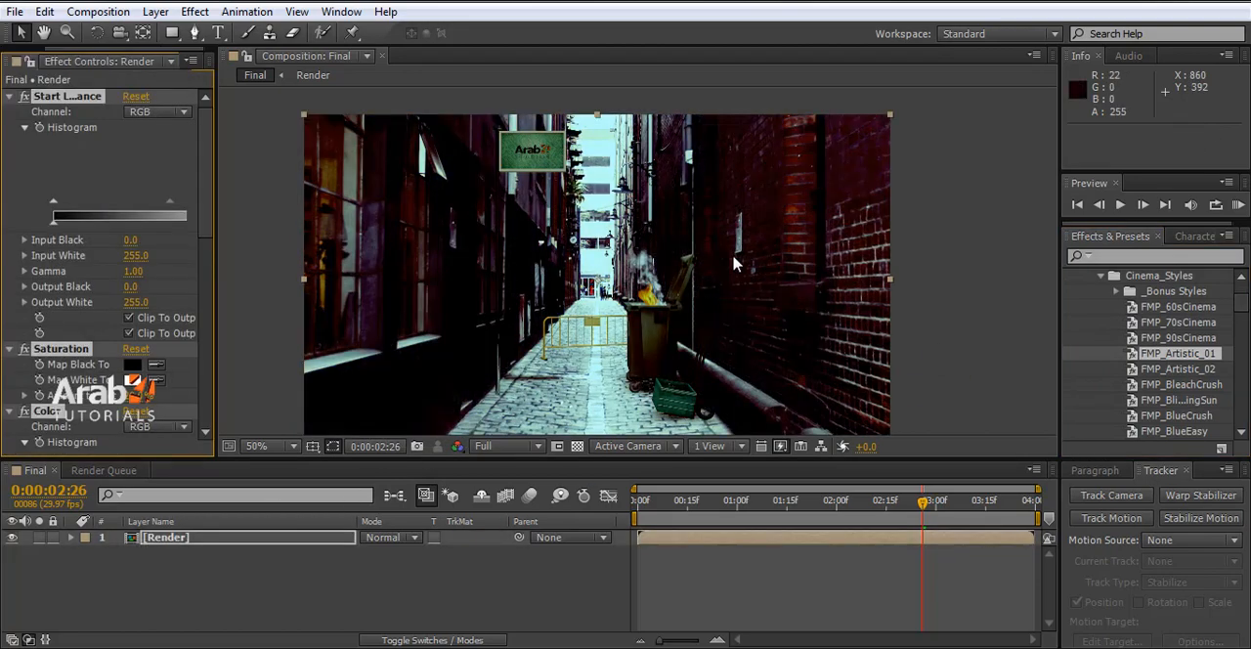
key("ctrl+z")
left_click_drag(1177, 321, 195, 541)
key("ctrl+z")
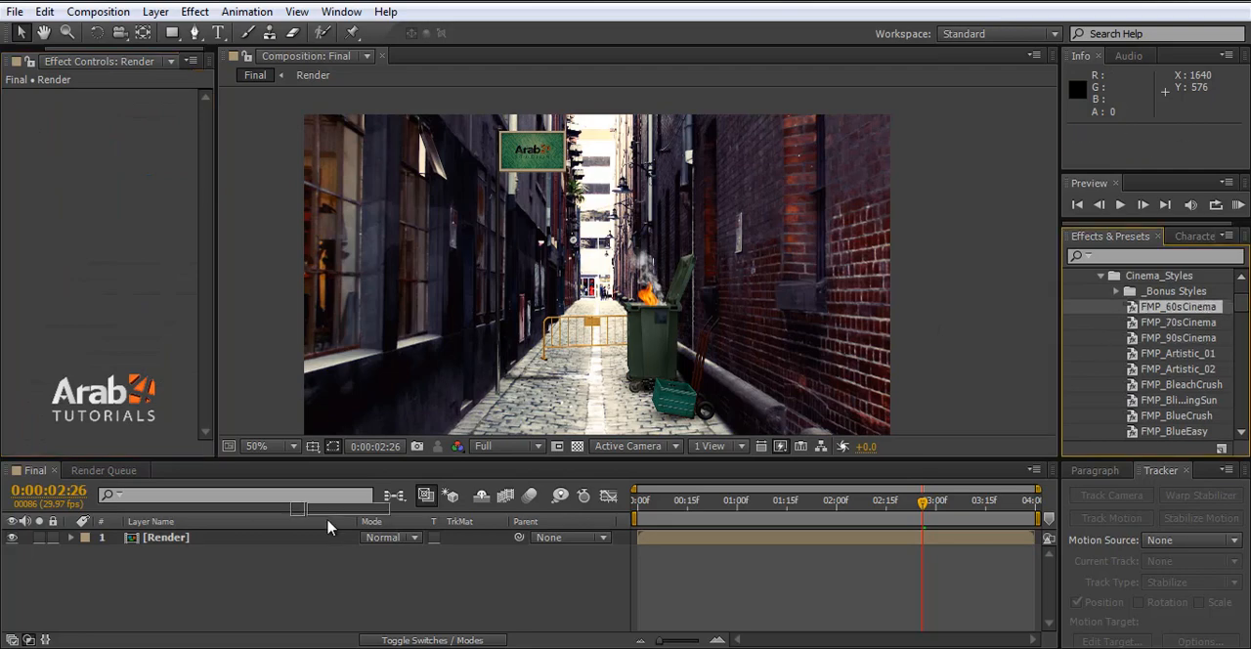
left_click_drag(328, 520, 496, 220)
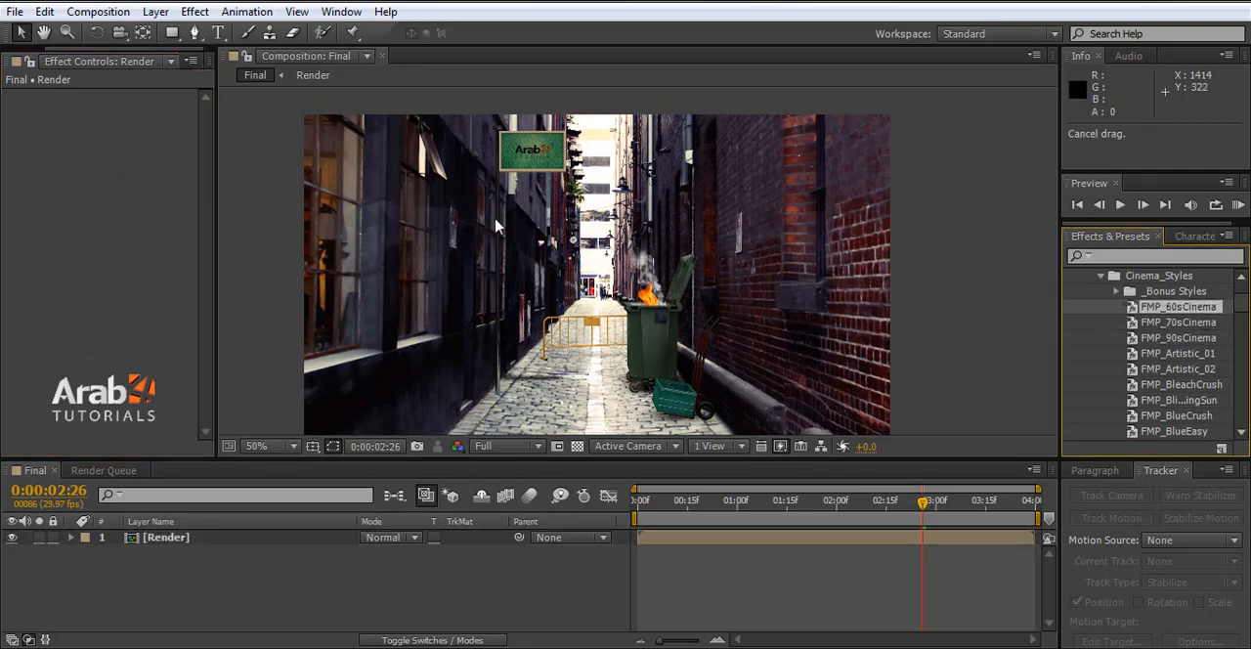
- Add a new adjustment layer above the Render layer
left_click(155, 11)
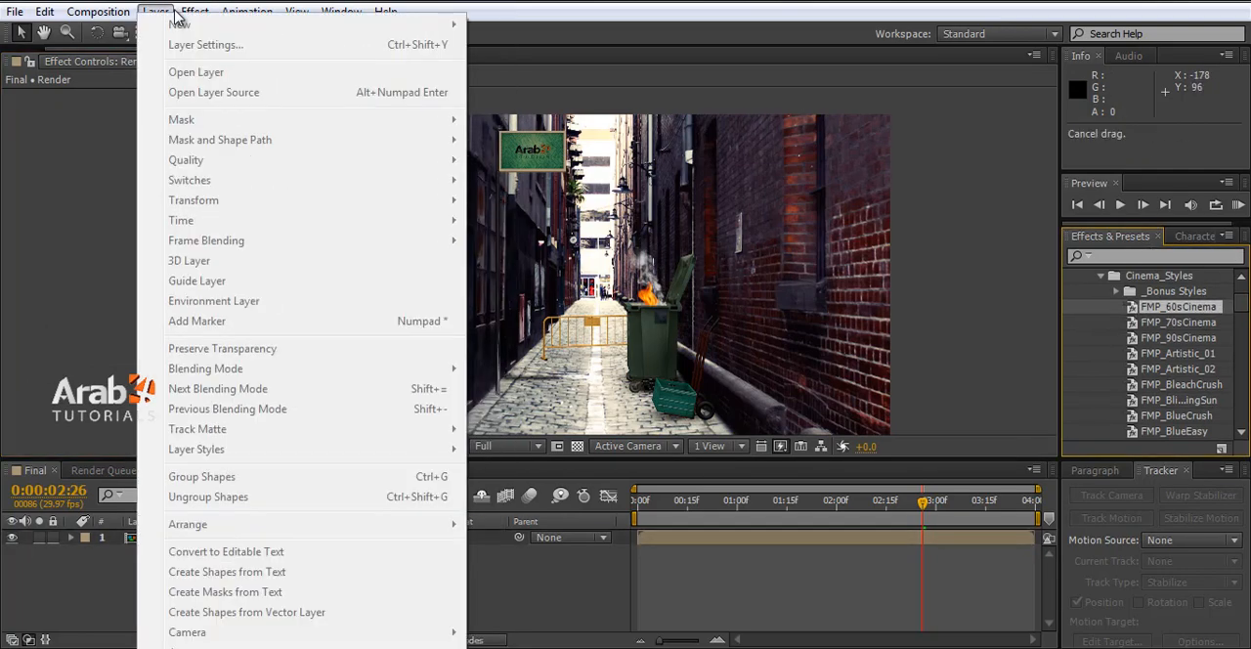
left_click(98, 583)
left_click(145, 538)
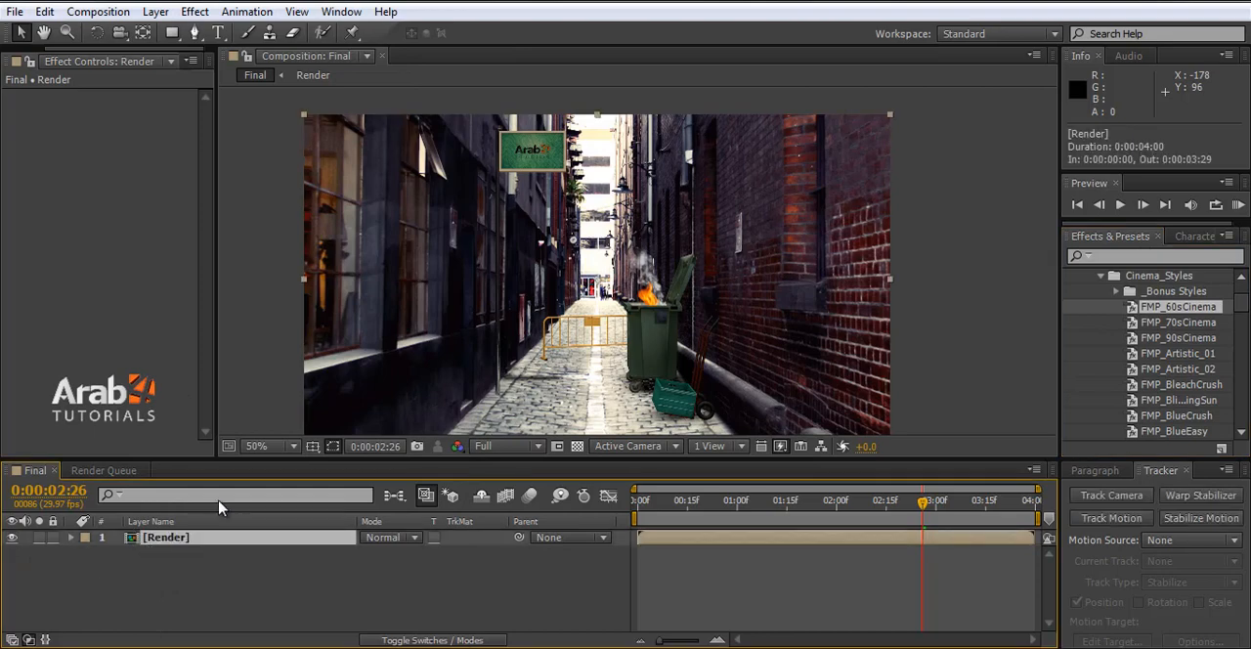
left_click(159, 13)
mouse_move(186, 25)
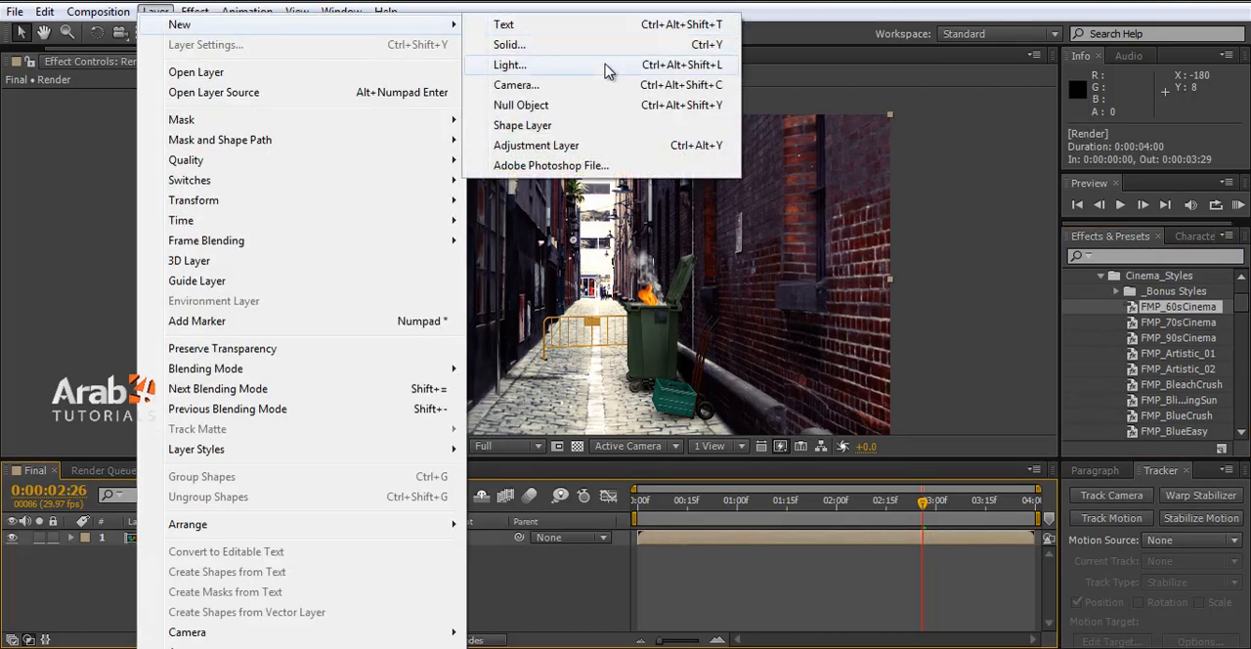
left_click(562, 145)
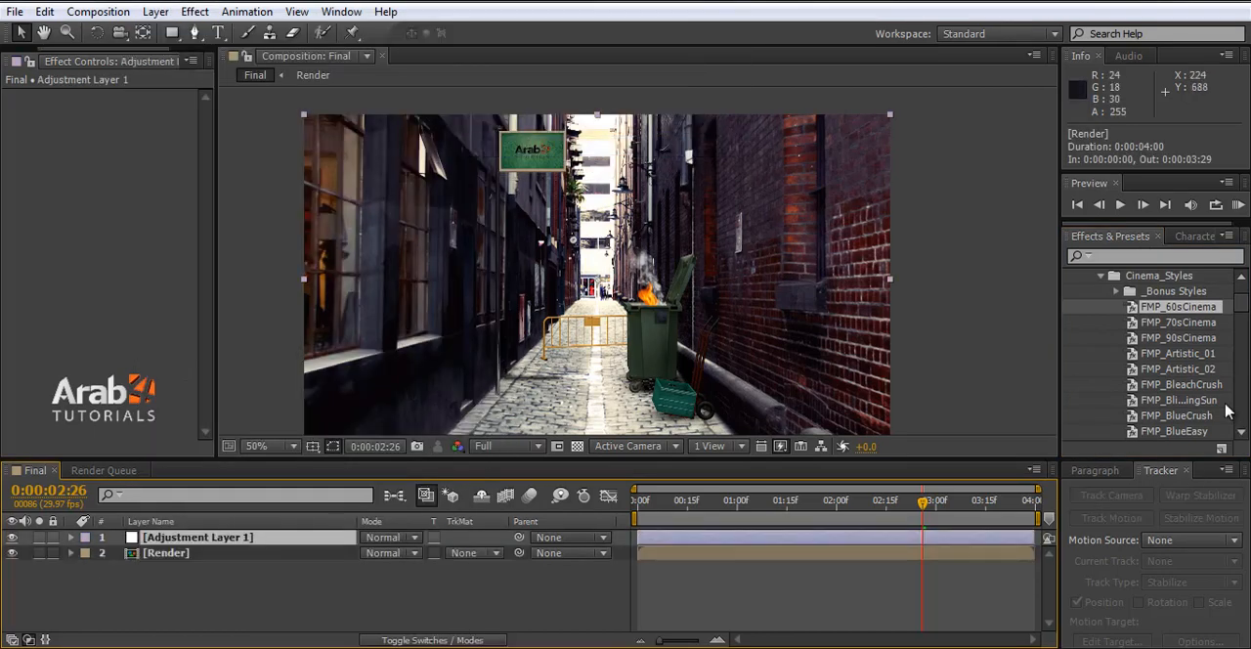
- Try the FMP_60sCinema, FMP_70sCinema, FMP_90sCinema and FMP_Artistic_01 presets on the adjustment layer, undoing each one
left_click_drag(1177, 307, 213, 540)
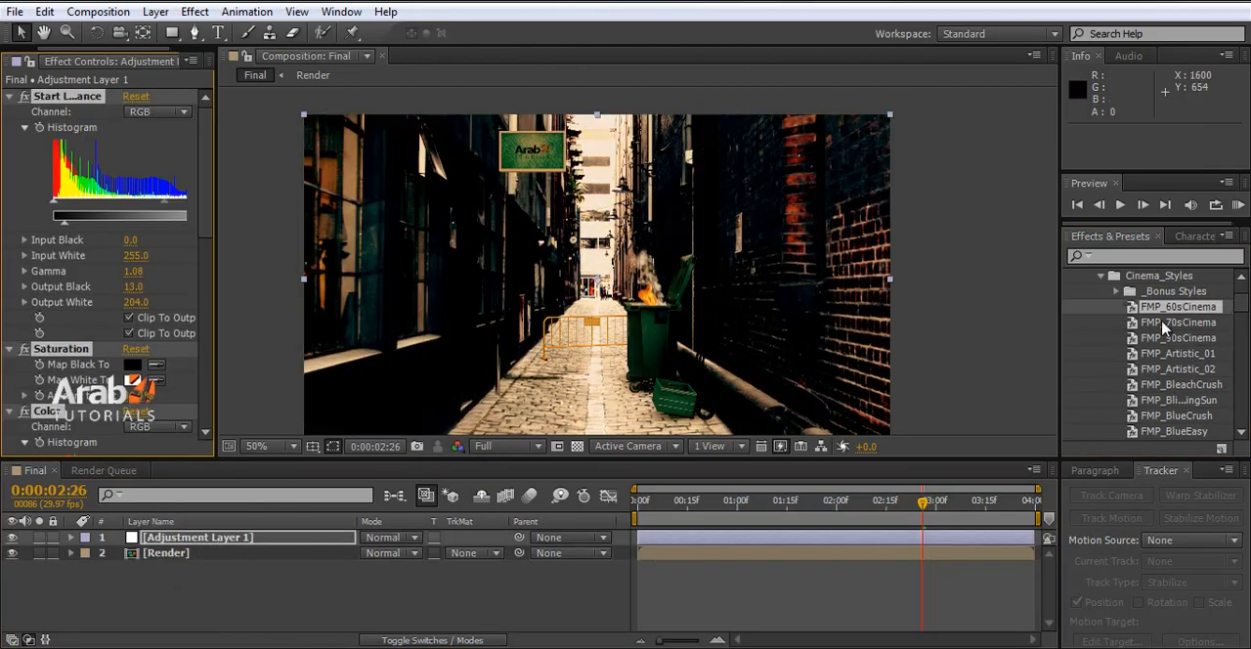
key("ctrl+z")
left_click_drag(1163, 330, 209, 538)
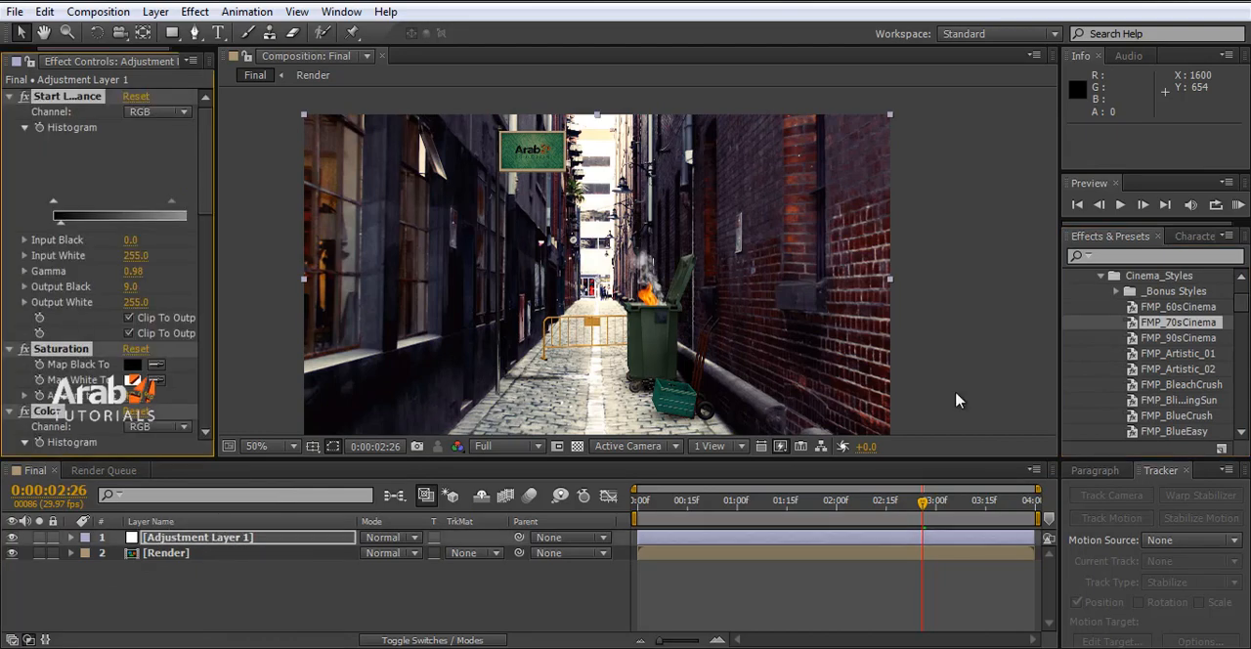
key("ctrl+z")
left_click_drag(1177, 338, 210, 537)
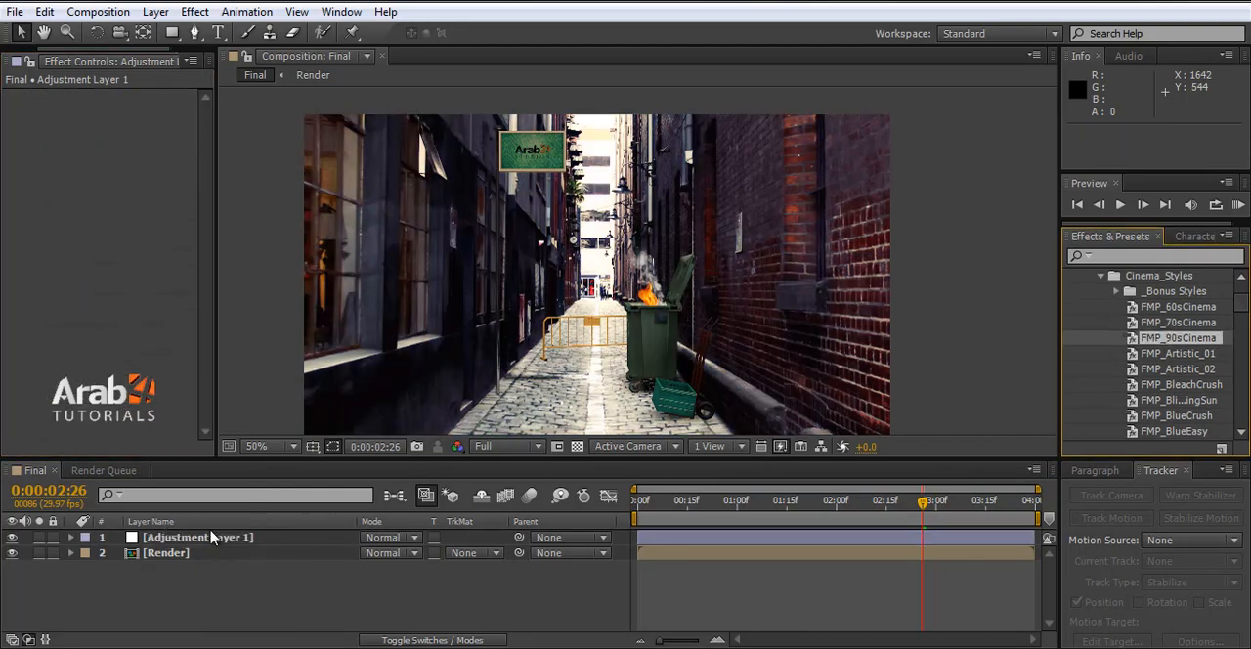
left_click_drag(1178, 338, 218, 538)
key("ctrl+z")
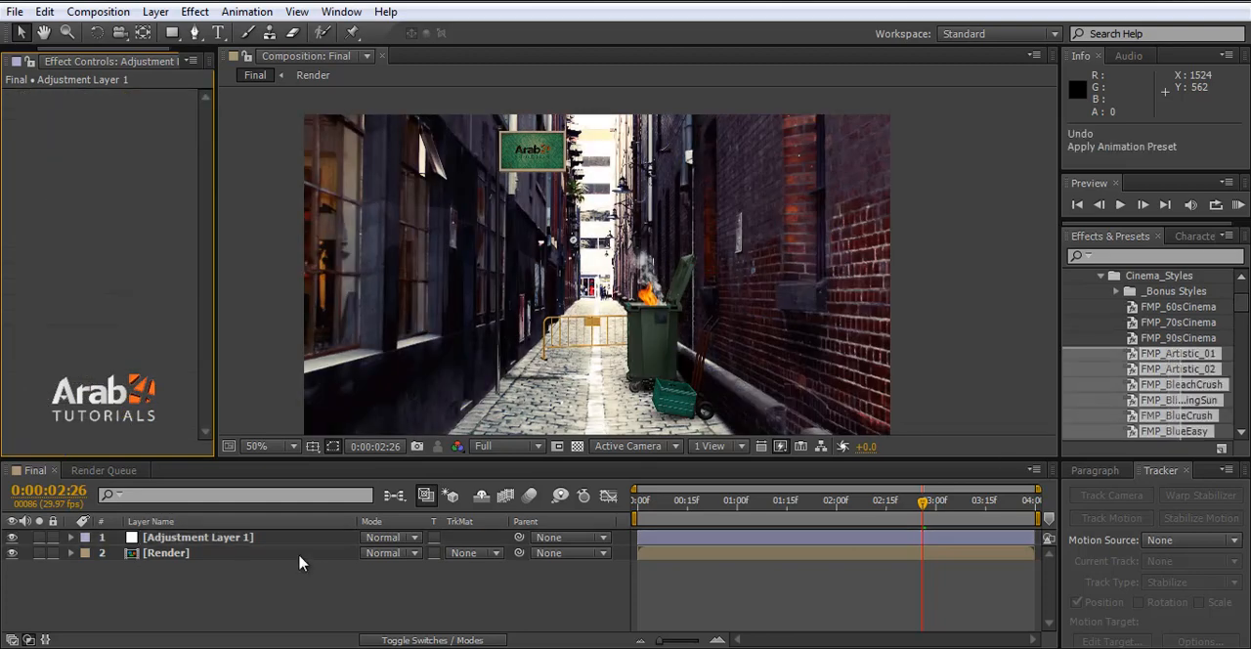
left_click_drag(1177, 354, 195, 538)
key("ctrl+z")
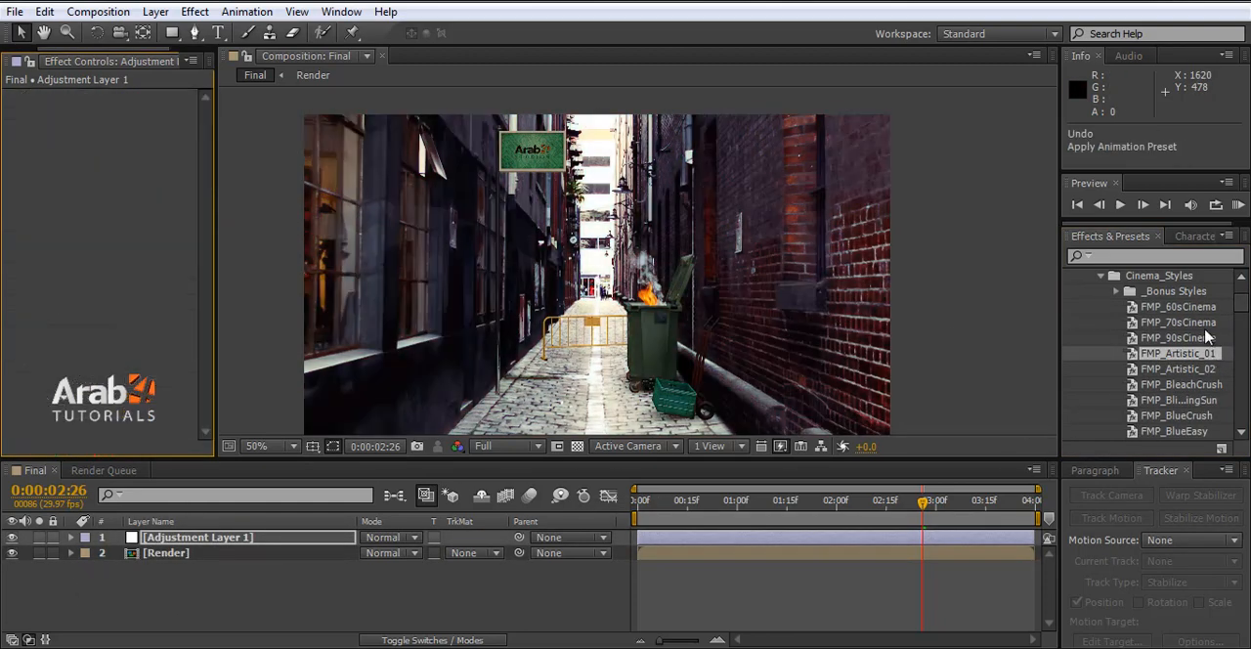
- Apply the FMP_IndyFilm preset from the Cinema_Styles folder to Adjustment Layer 1
scroll(1207, 381, "down", 1)
left_click(1198, 360)
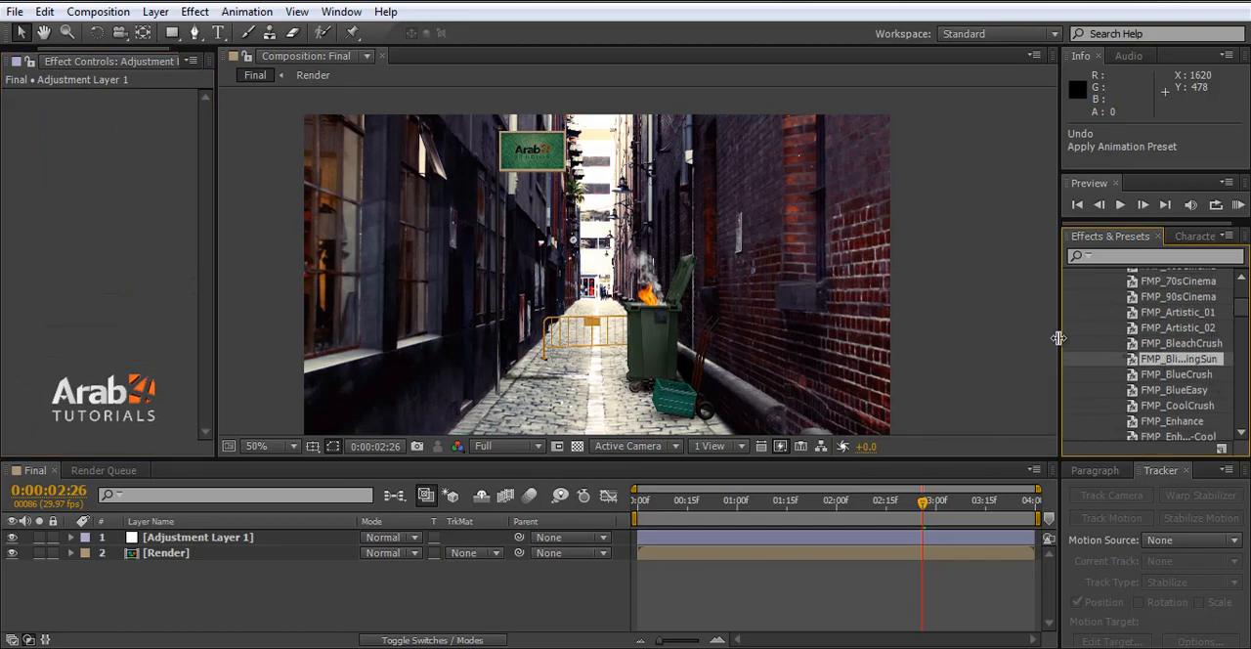
left_click_drag(1059, 337, 976, 337)
scroll(1112, 393, "down", 1)
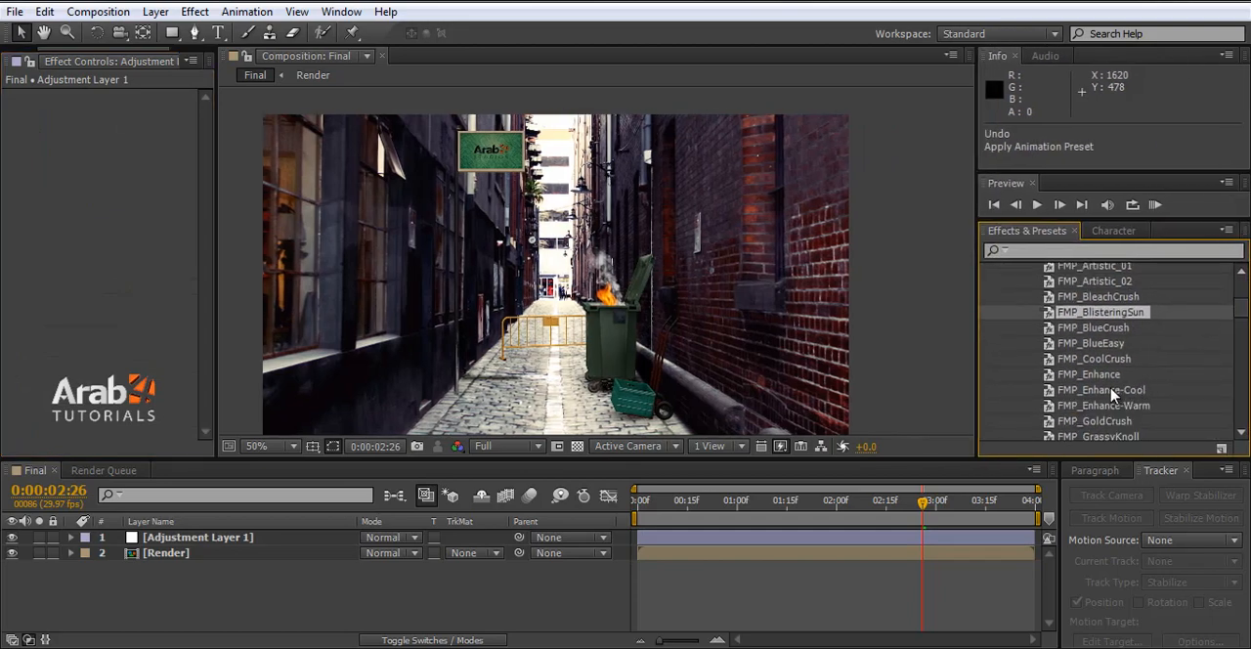
scroll(1158, 381, "down", 1)
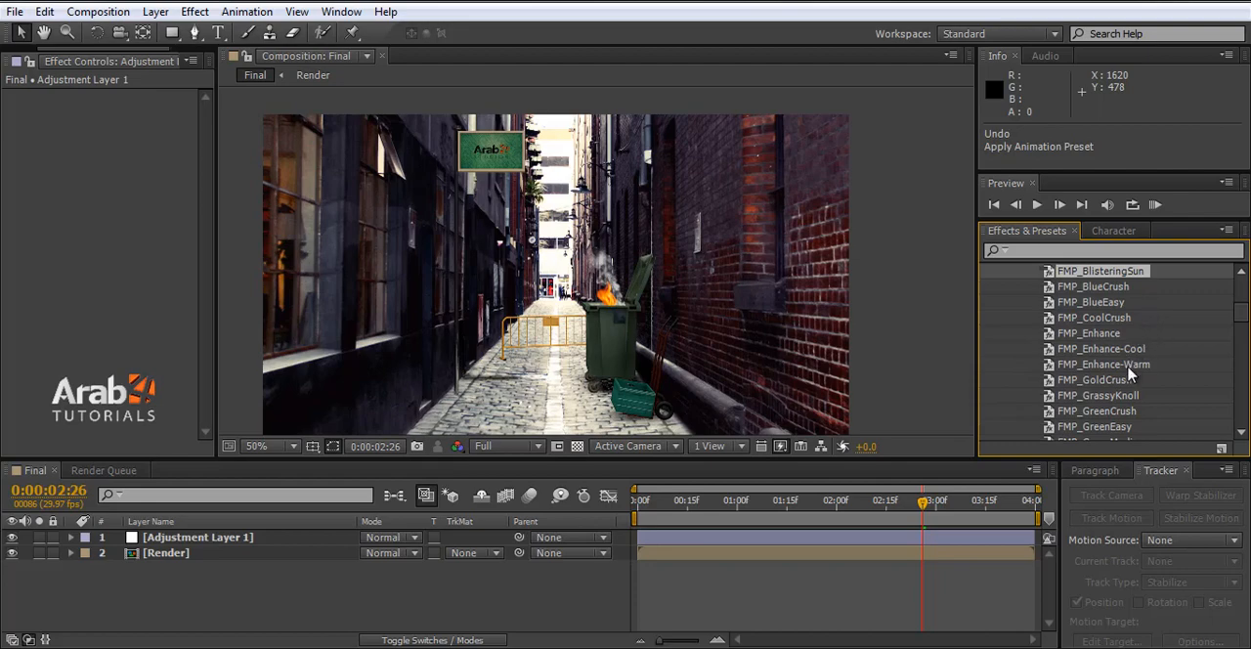
scroll(1131, 376, "down", 2)
scroll(1120, 412, "down", 1)
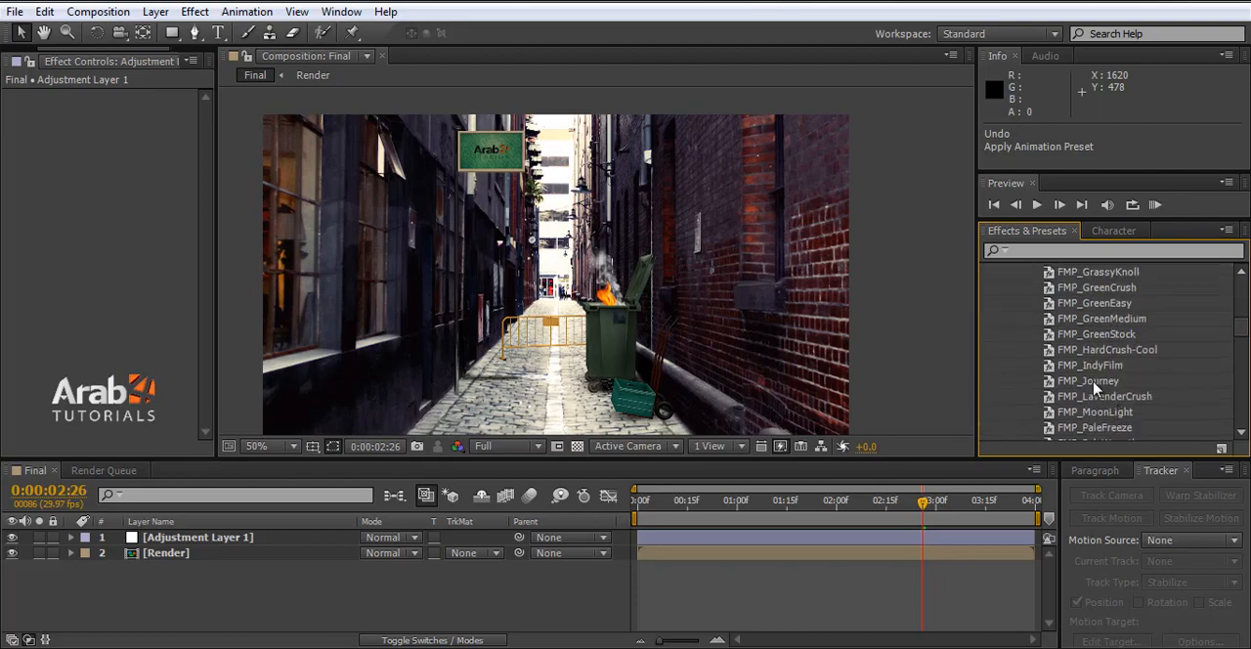
left_click_drag(1104, 366, 171, 540)
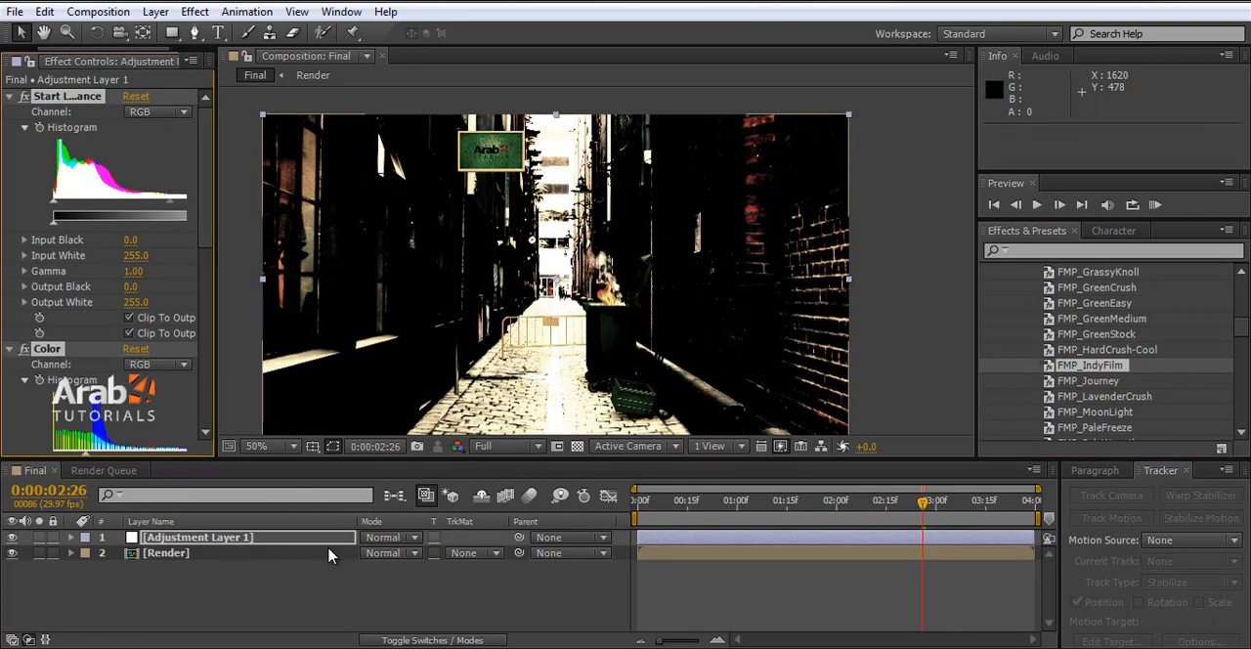
- Set the adjustment layer's opacity to 38% and save the project
left_click(71, 538)
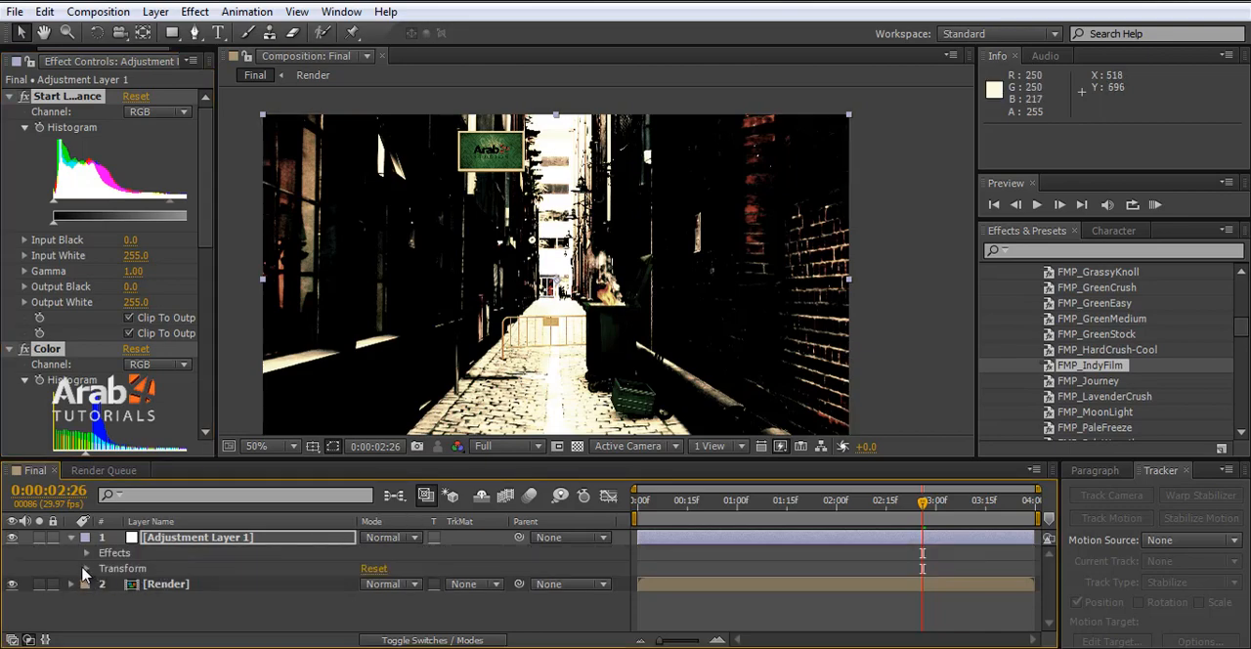
left_click(156, 570)
left_click(86, 568)
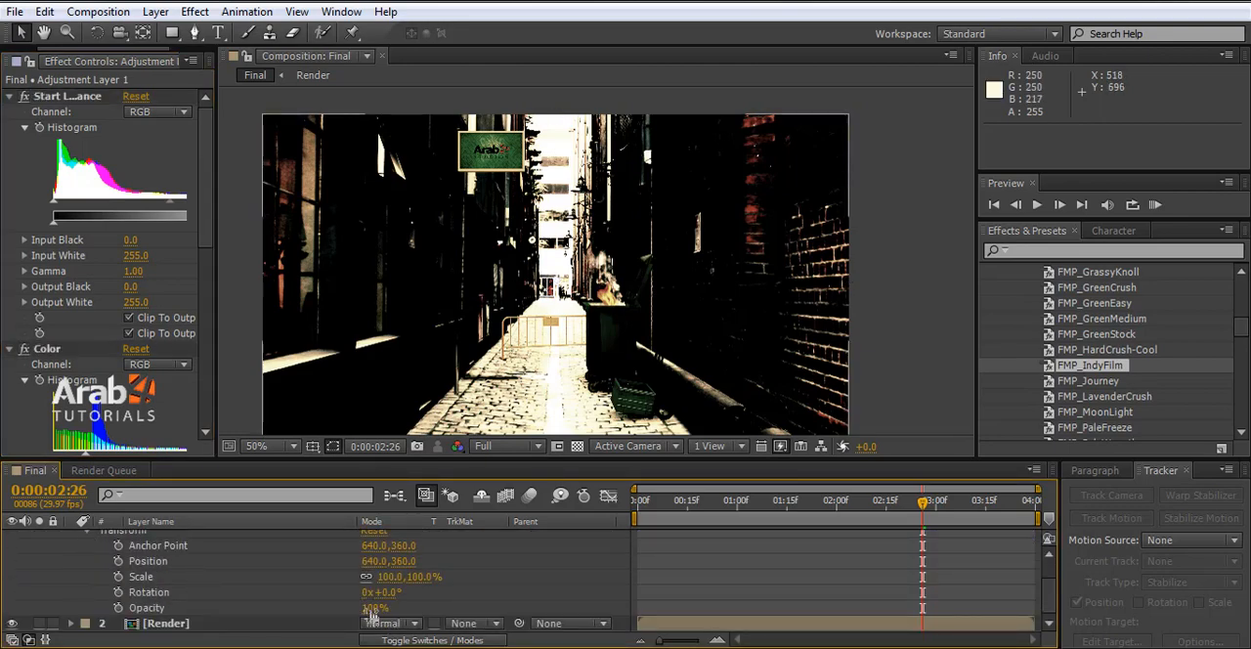
mouse_move(371, 613)
left_mouse_down()
mouse_move(305, 616)
mouse_move(383, 610)
left_mouse_up()
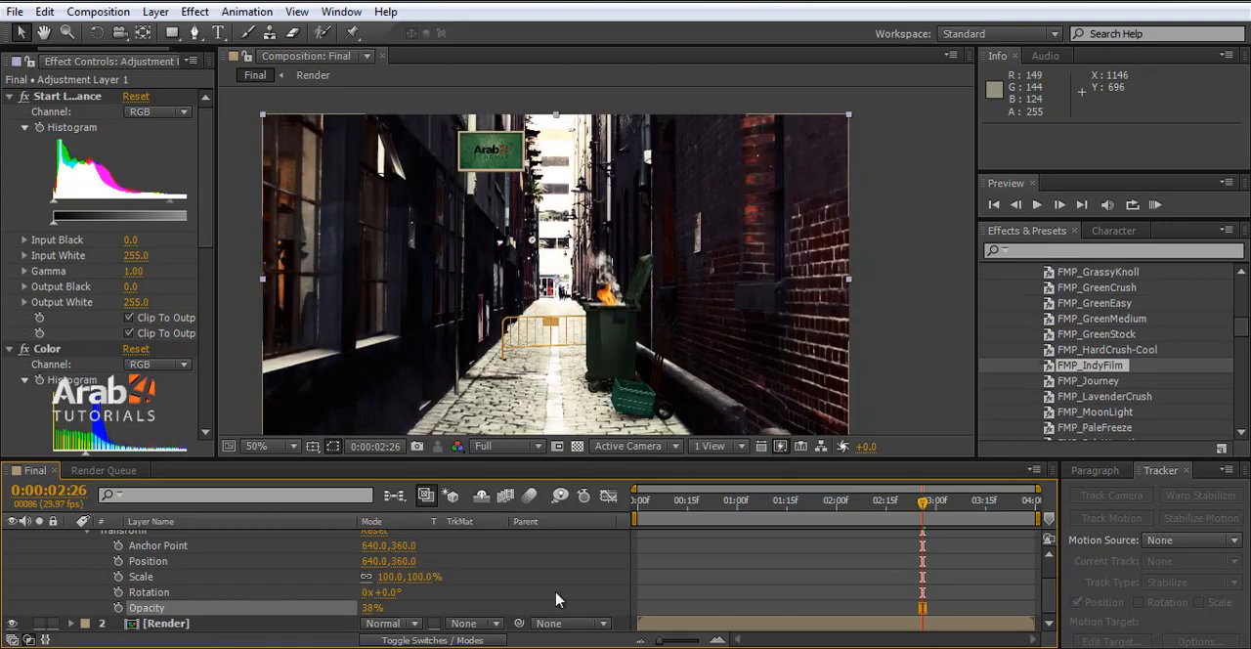
key("ctrl+s")
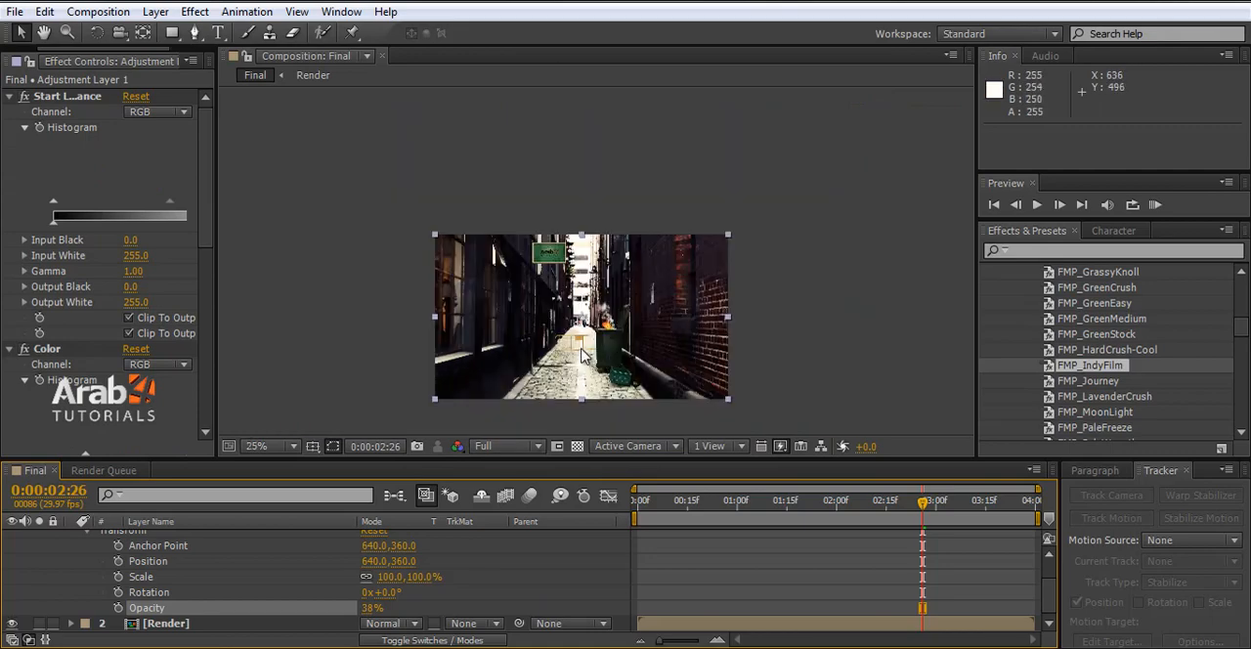
scroll(581, 349, "up", 1)
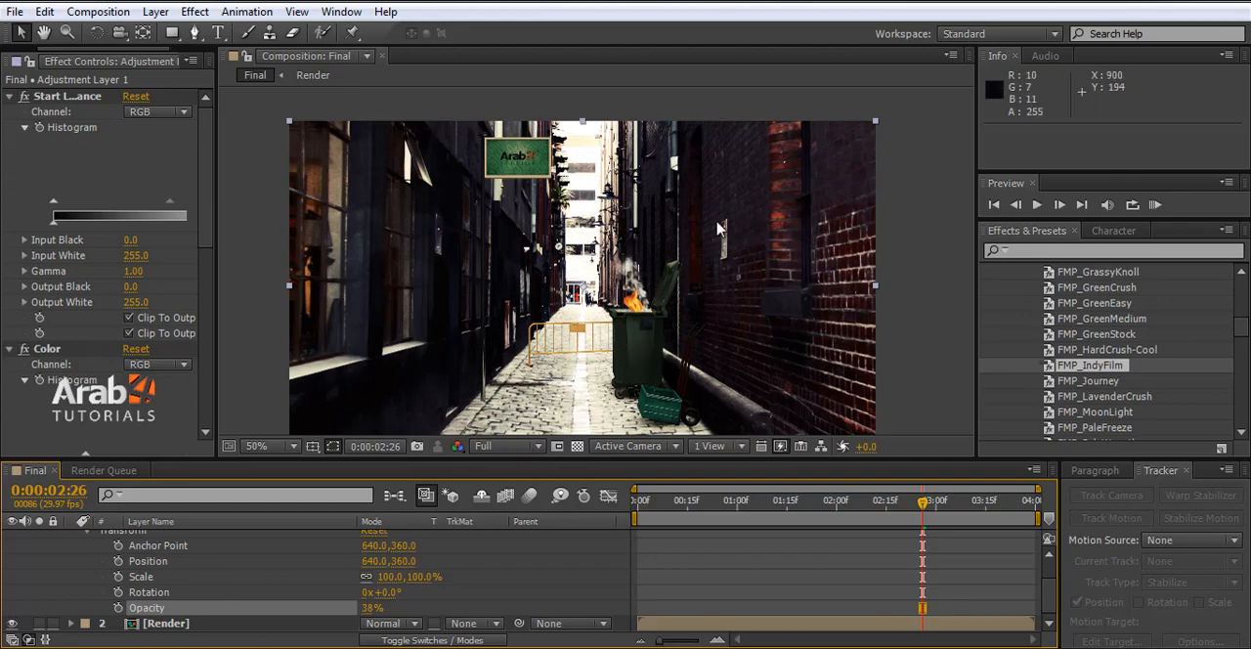
scroll(699, 322, "down", 2)
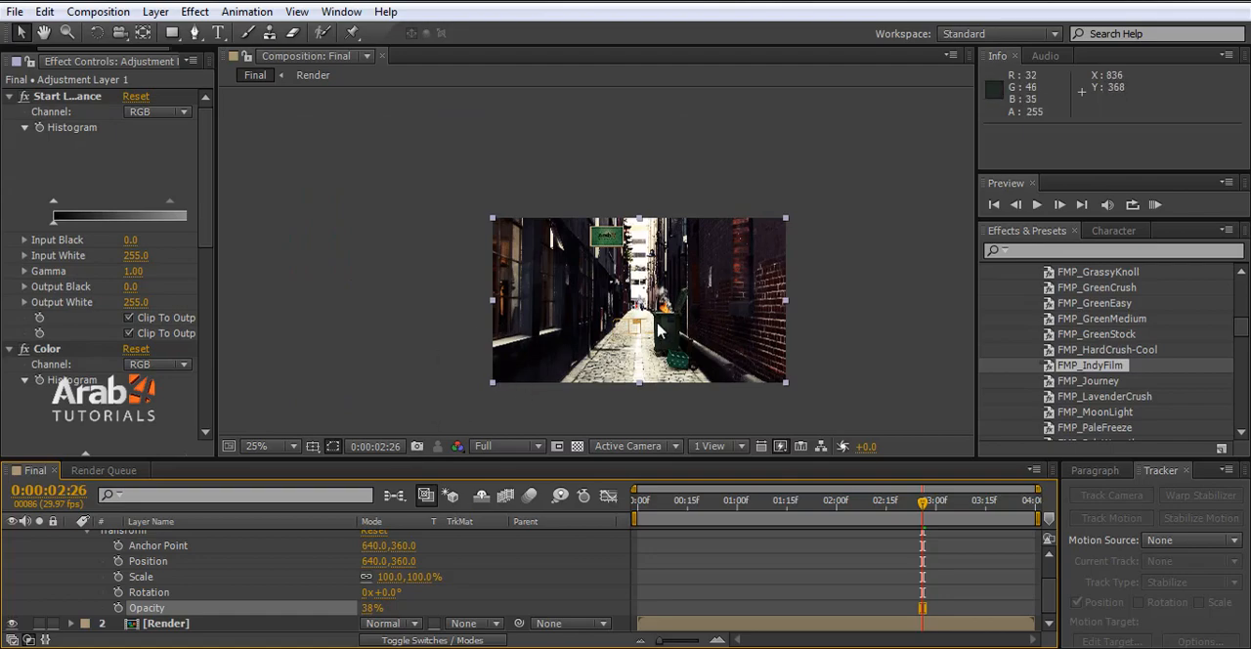
scroll(87, 589, "up", 2)
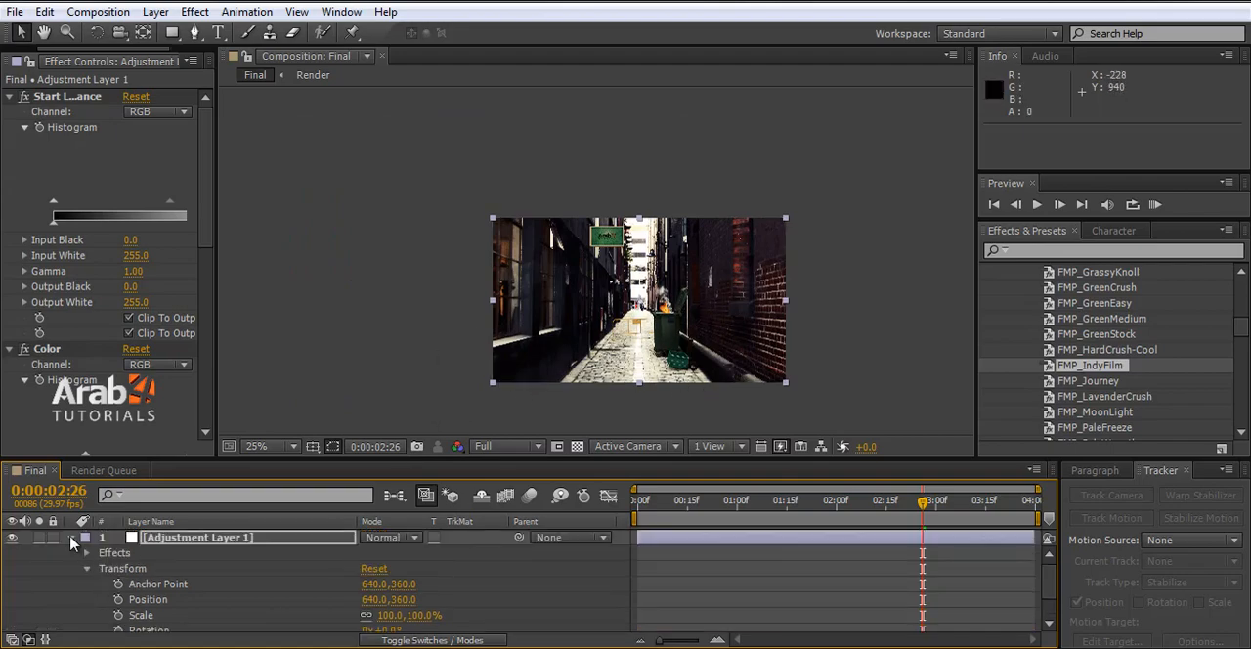
left_click(71, 539)
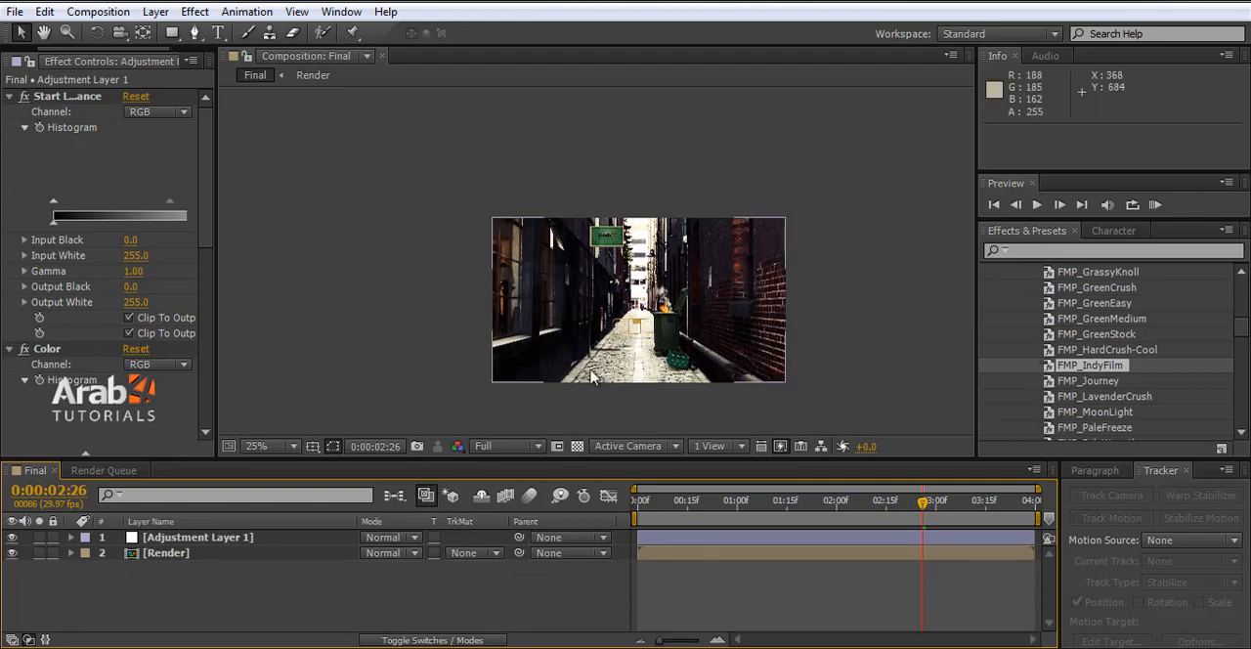
left_click(1114, 471)
left_click(1161, 470)
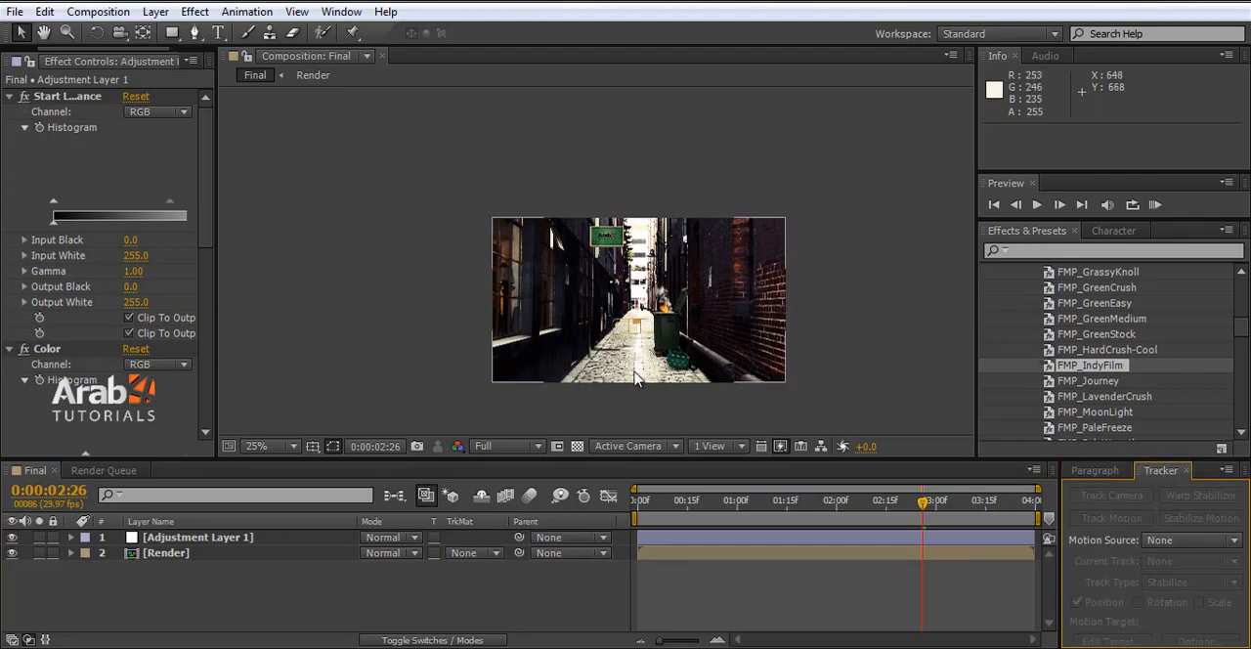
scroll(625, 380, "up", 2)
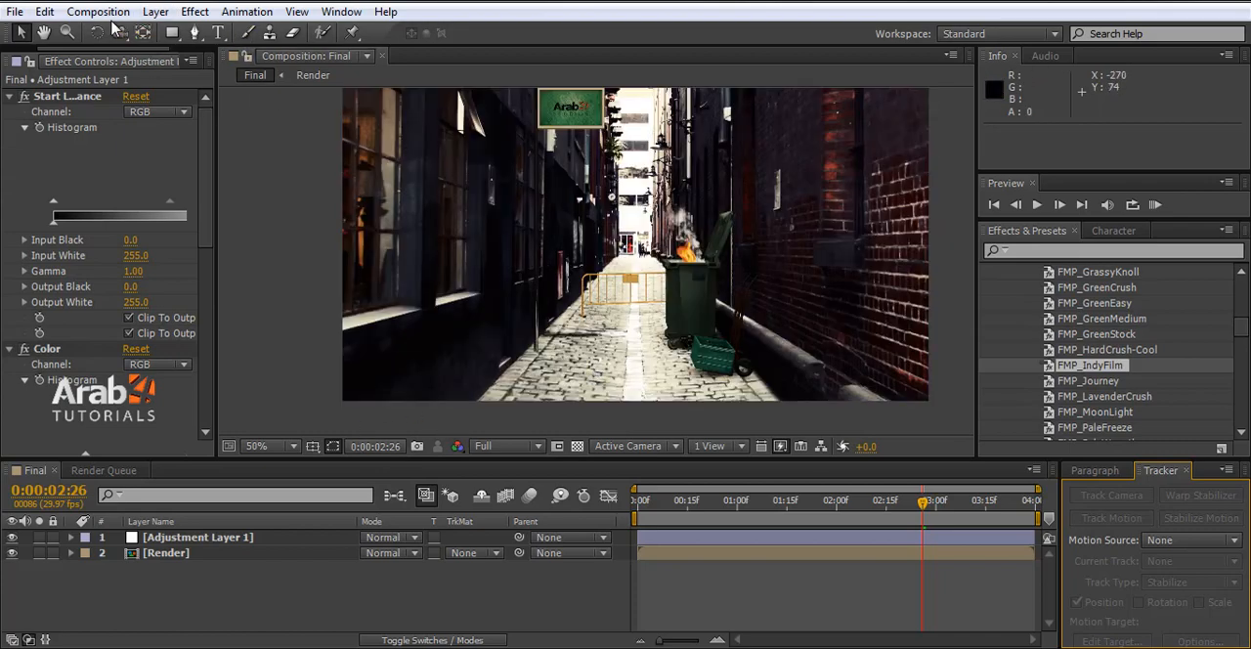
- Add the Final composition to the render queue and set its output module format to AVI
left_click(142, 558)
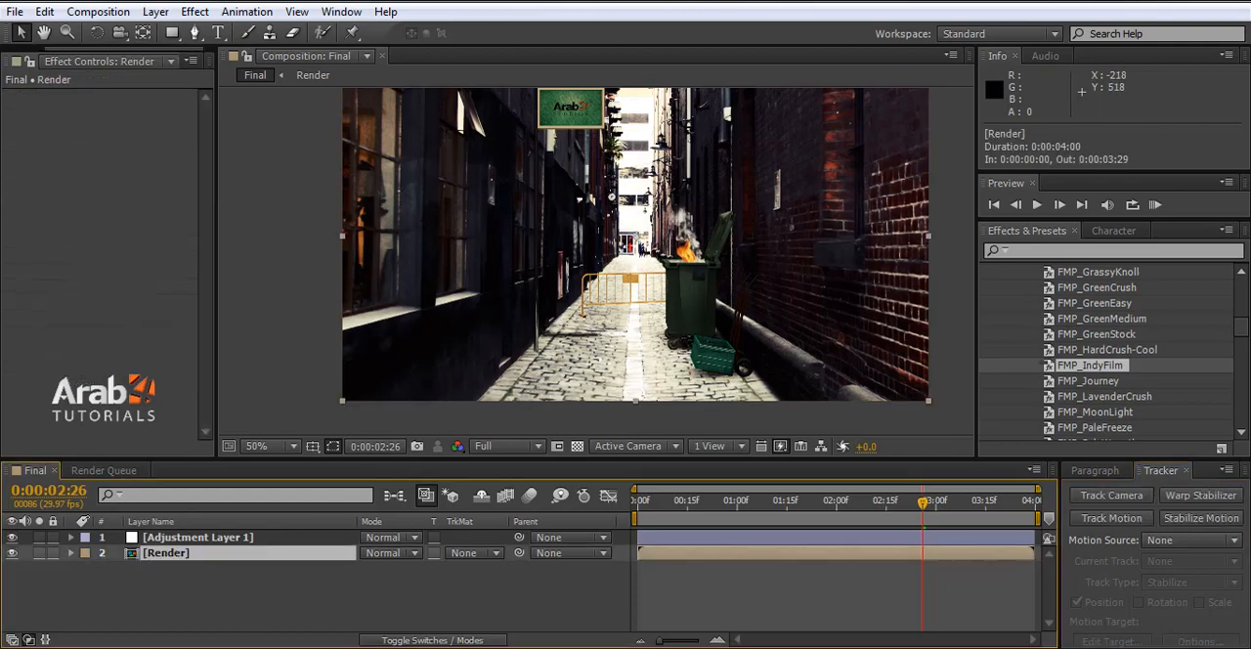
left_click(98, 11)
left_click(145, 147)
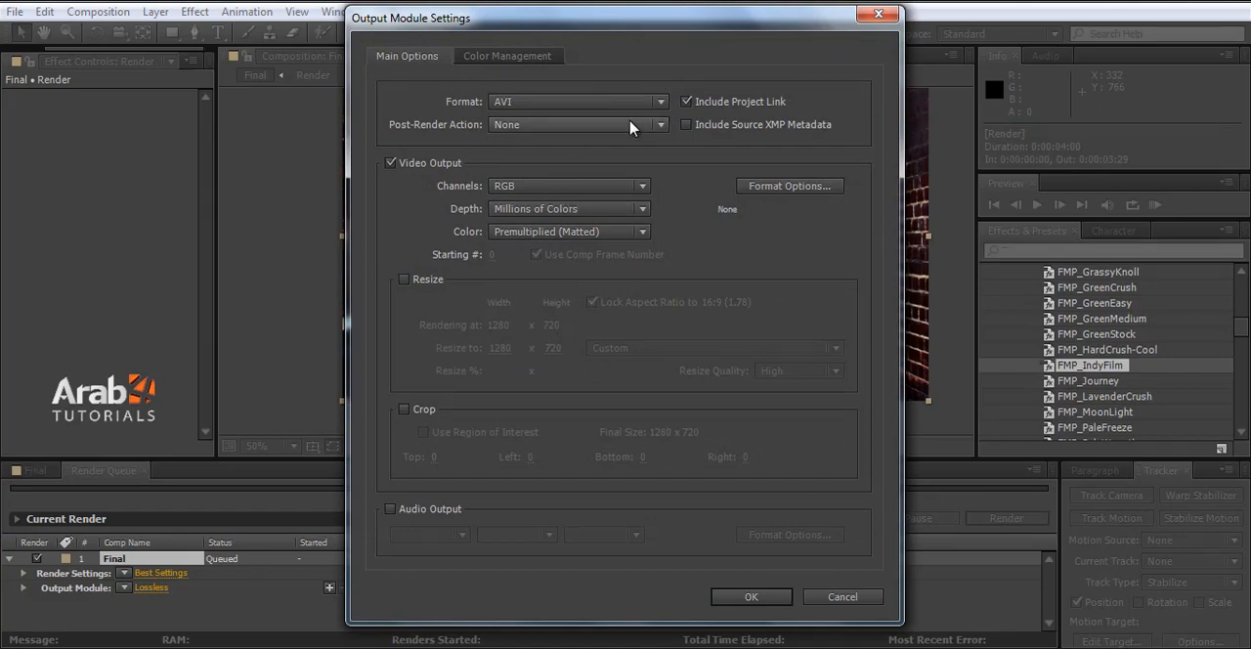
left_click(591, 104)
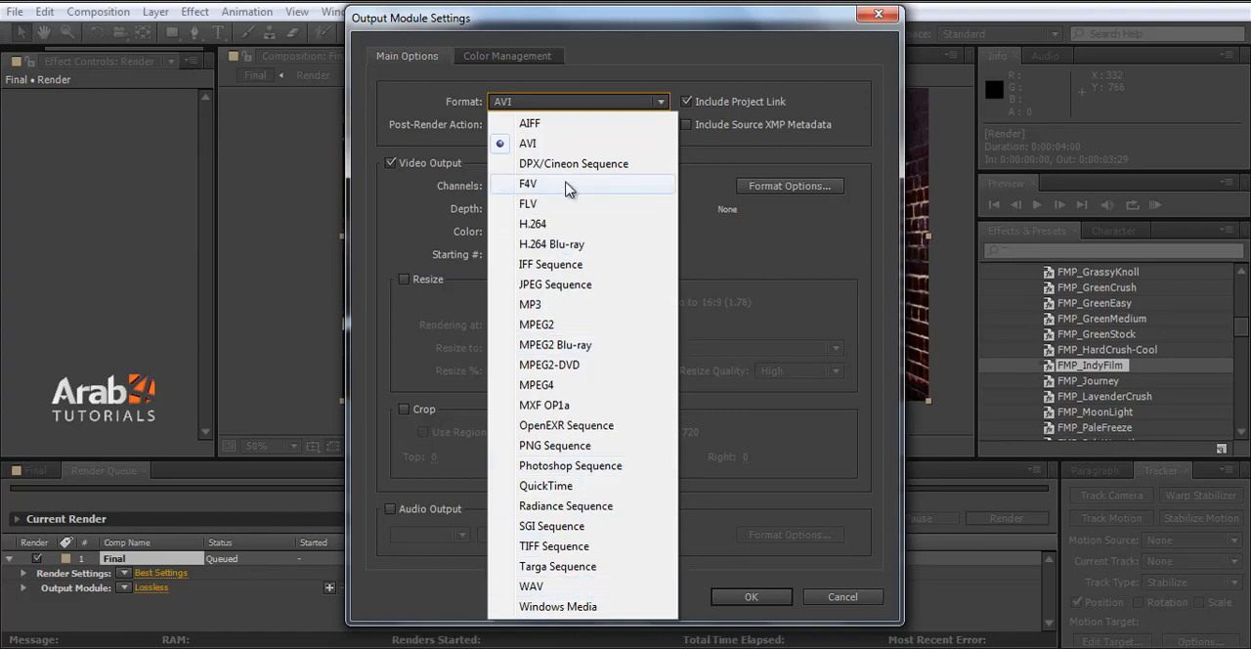
left_click(527, 144)
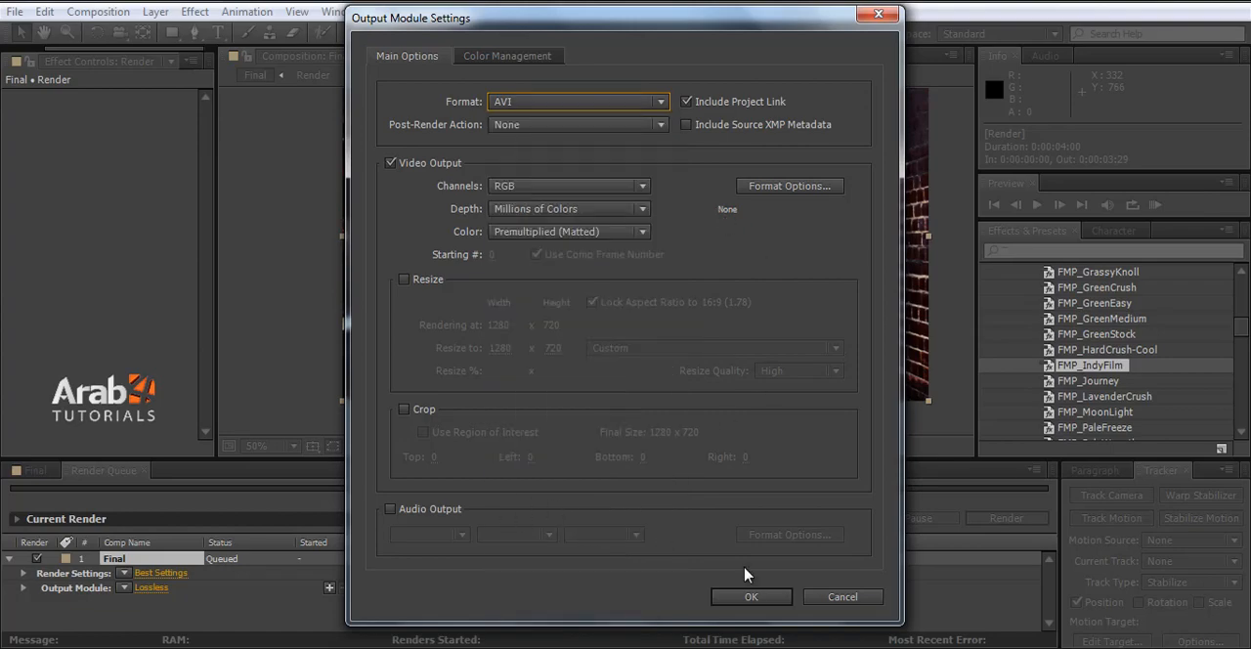
left_click(750, 596)
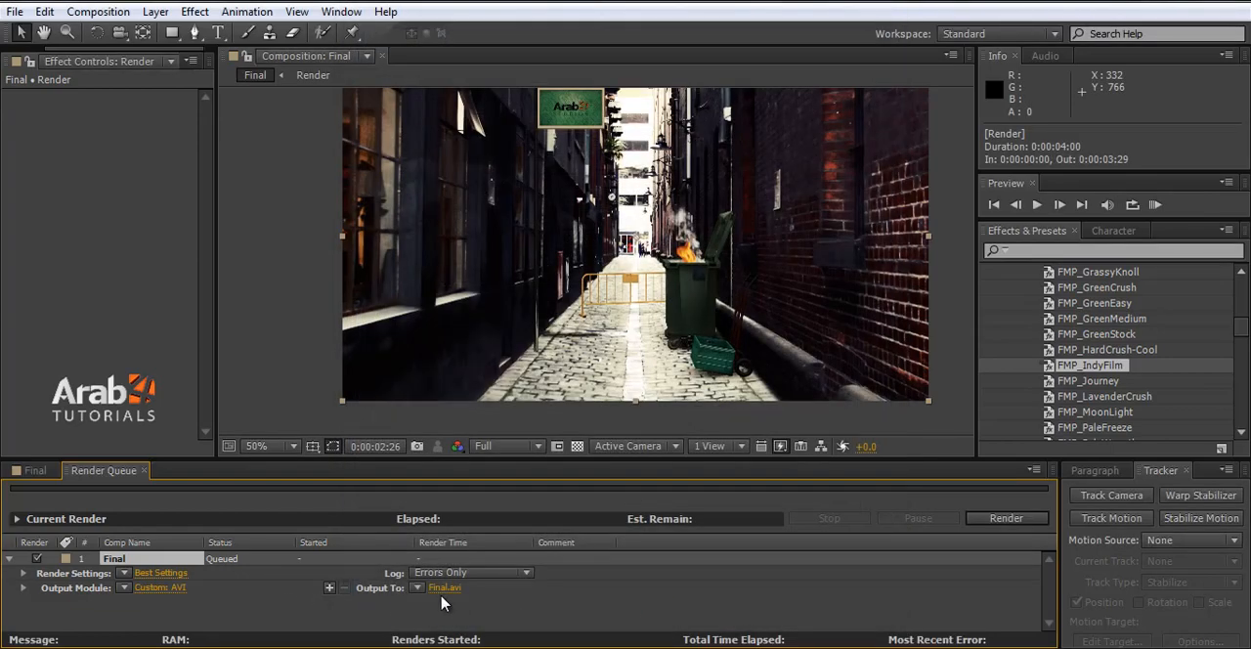
- Name the output file "Final com" on the Desktop and start rendering the queued composition
left_click(446, 589)
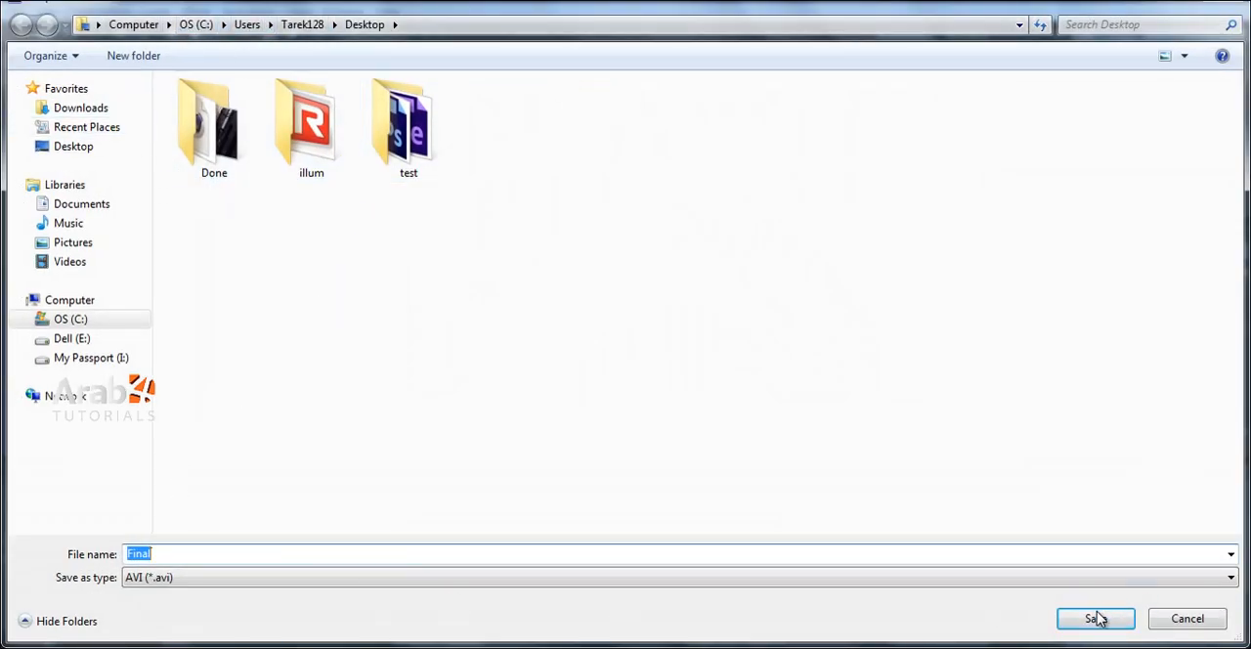
left_click(496, 550)
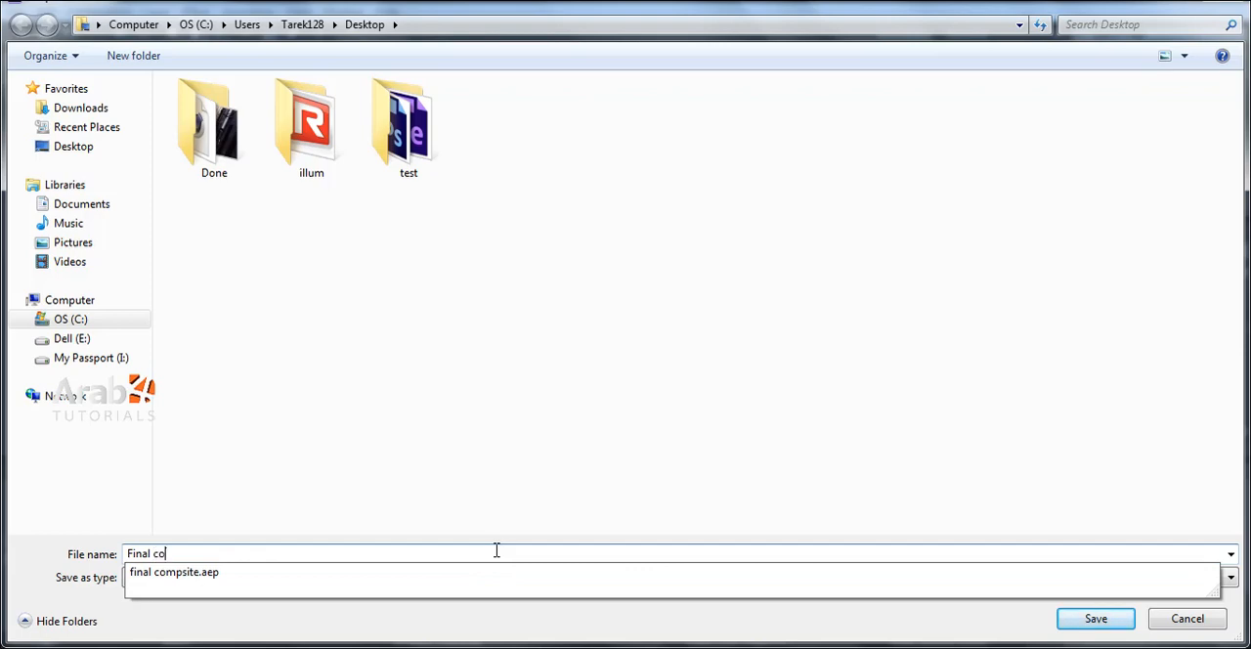
left_click(1080, 622)
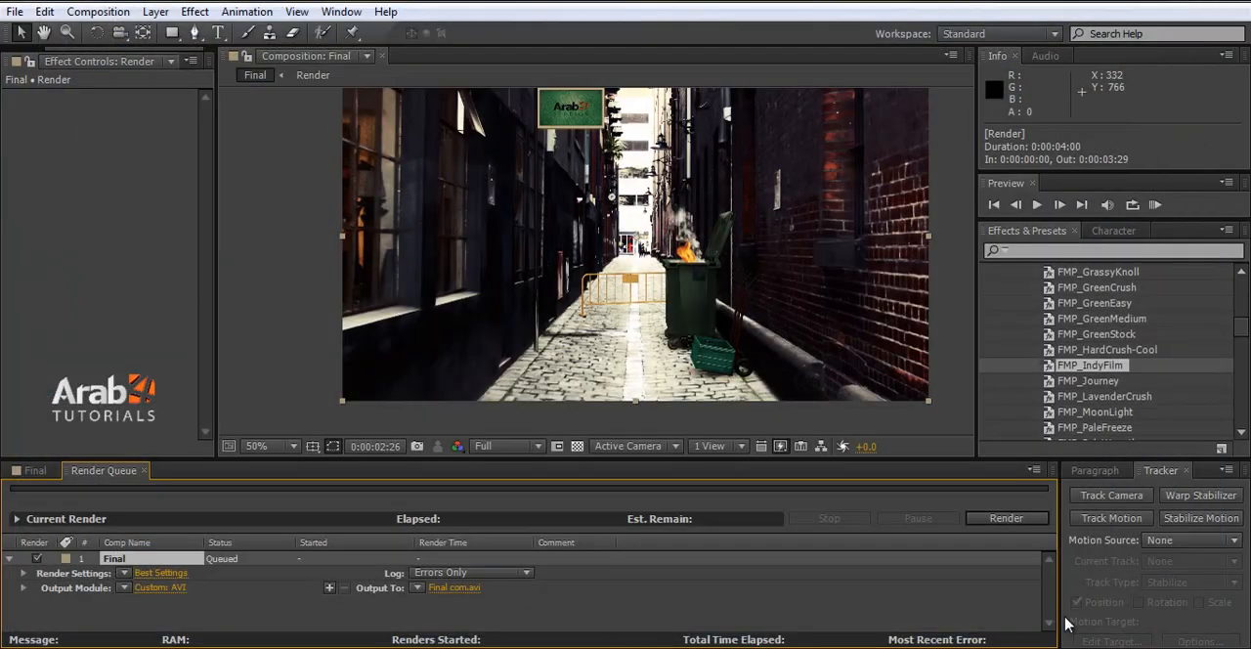
left_click(998, 519)
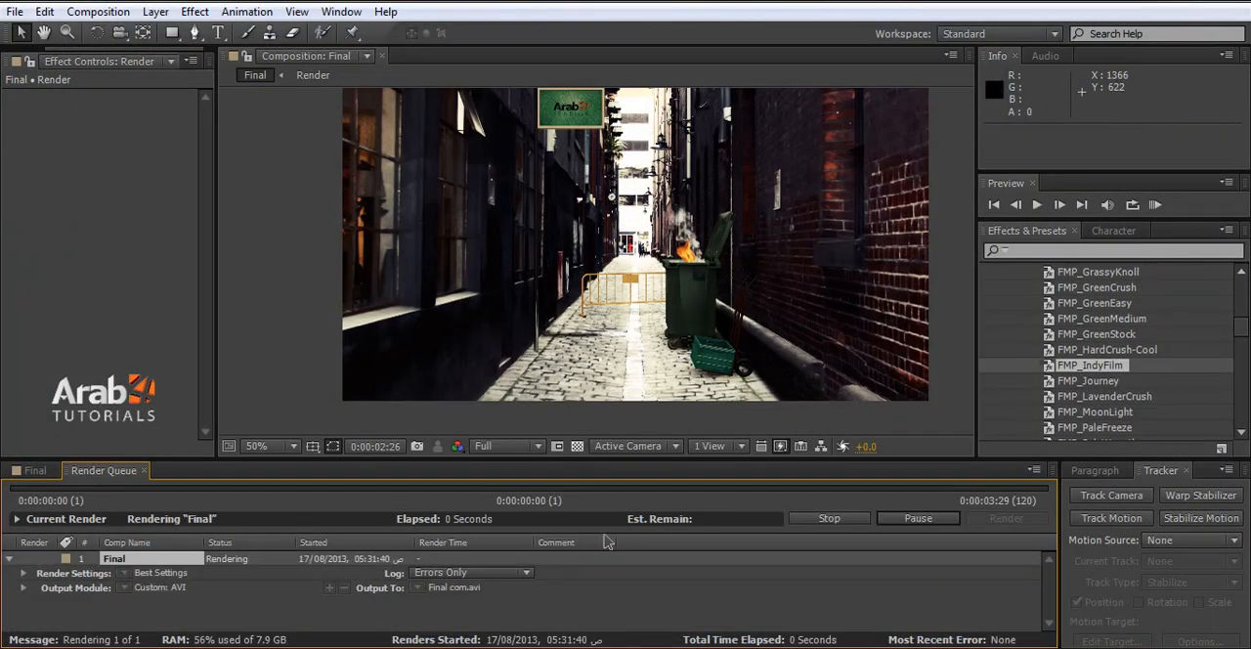